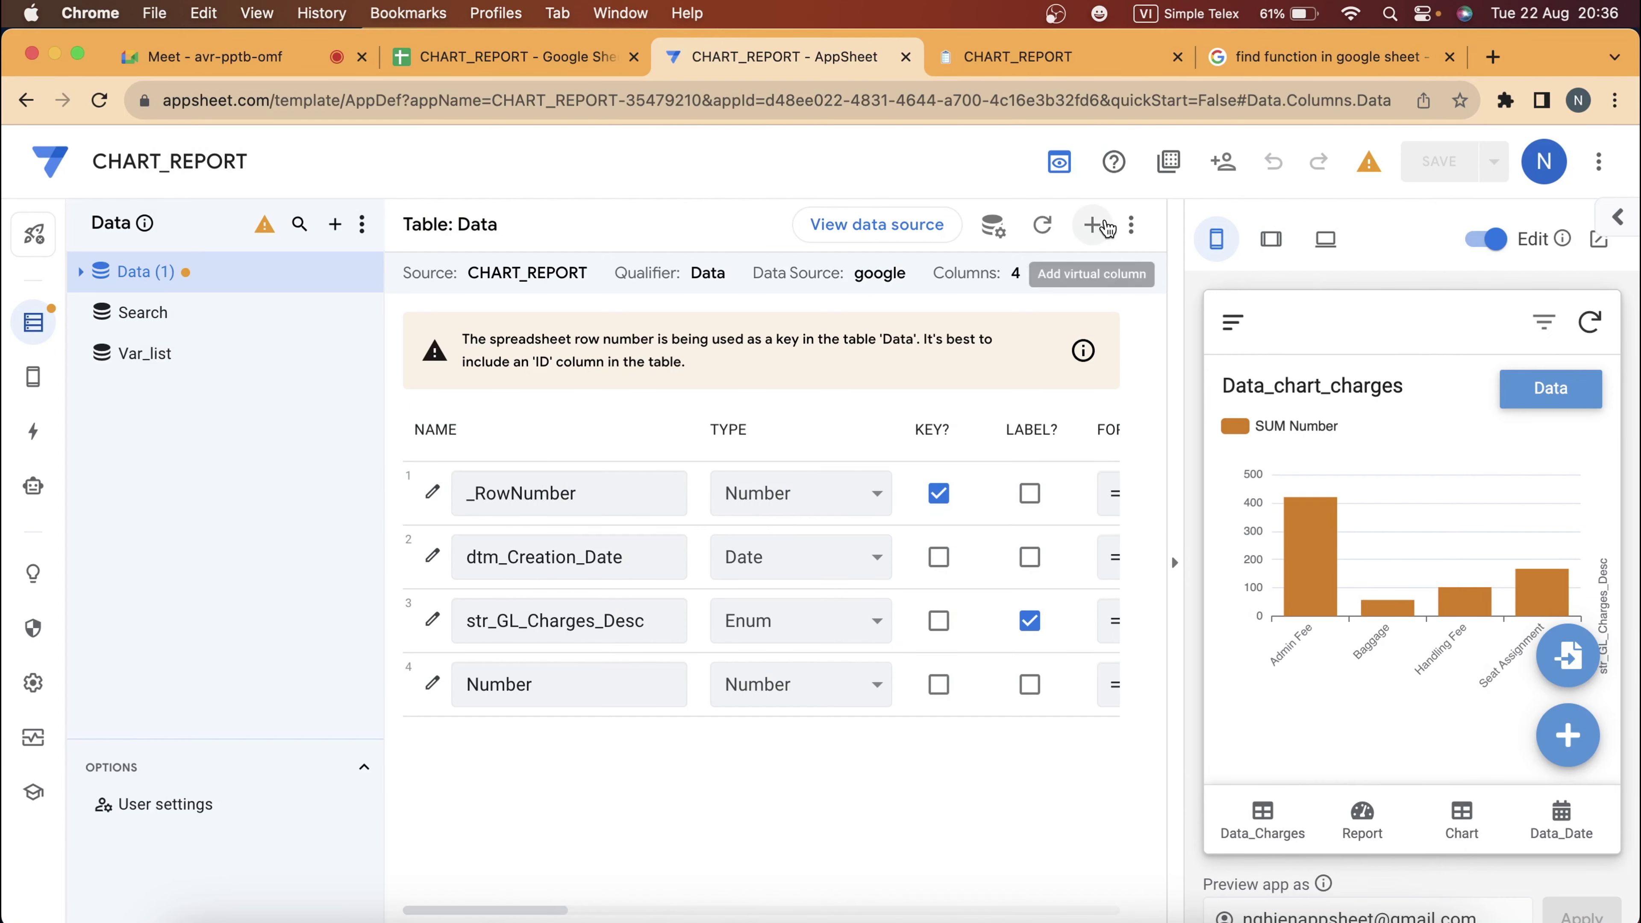
Collapse the preview panel so the Data table shows its Formula and Show? columns.
click(1174, 563)
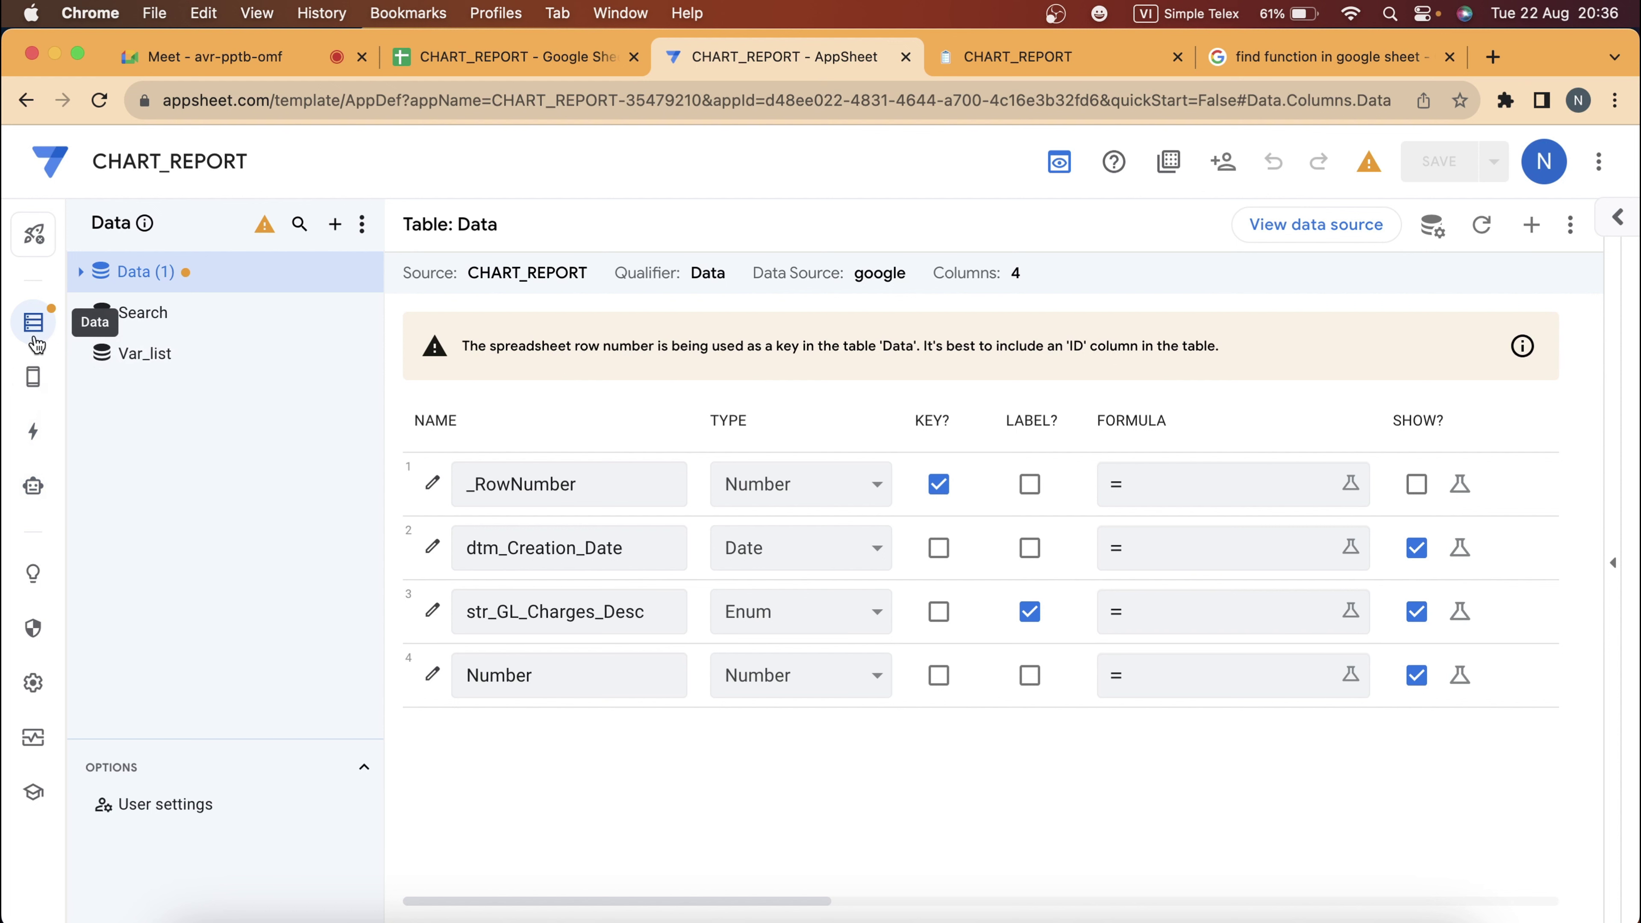
mouse_move(33, 322)
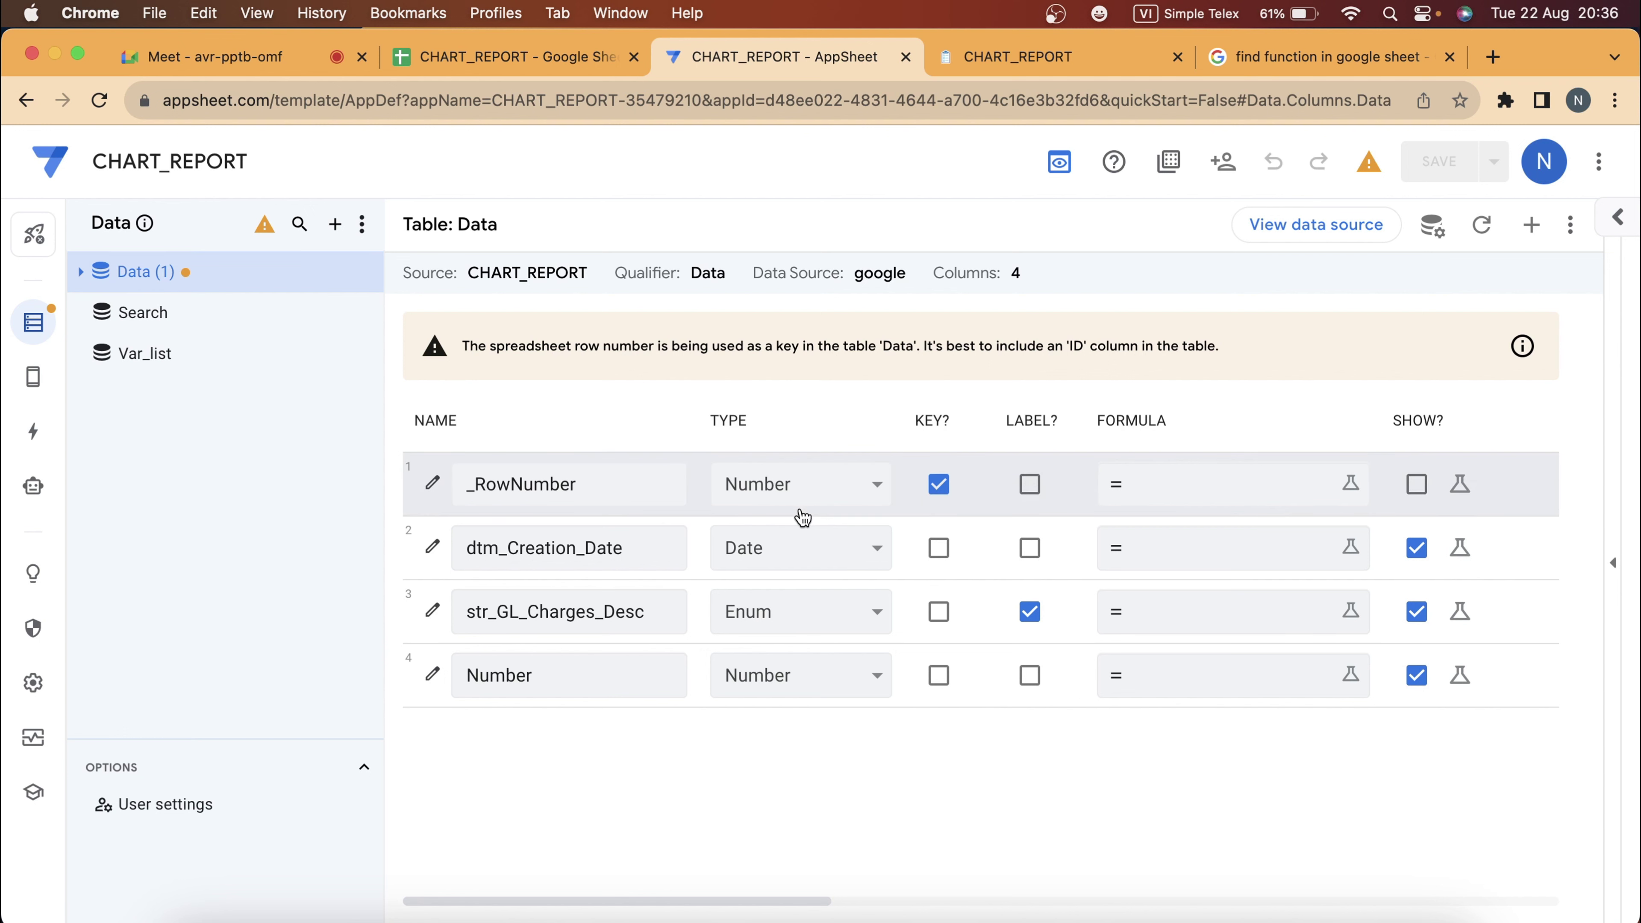
mouse_move(33, 375)
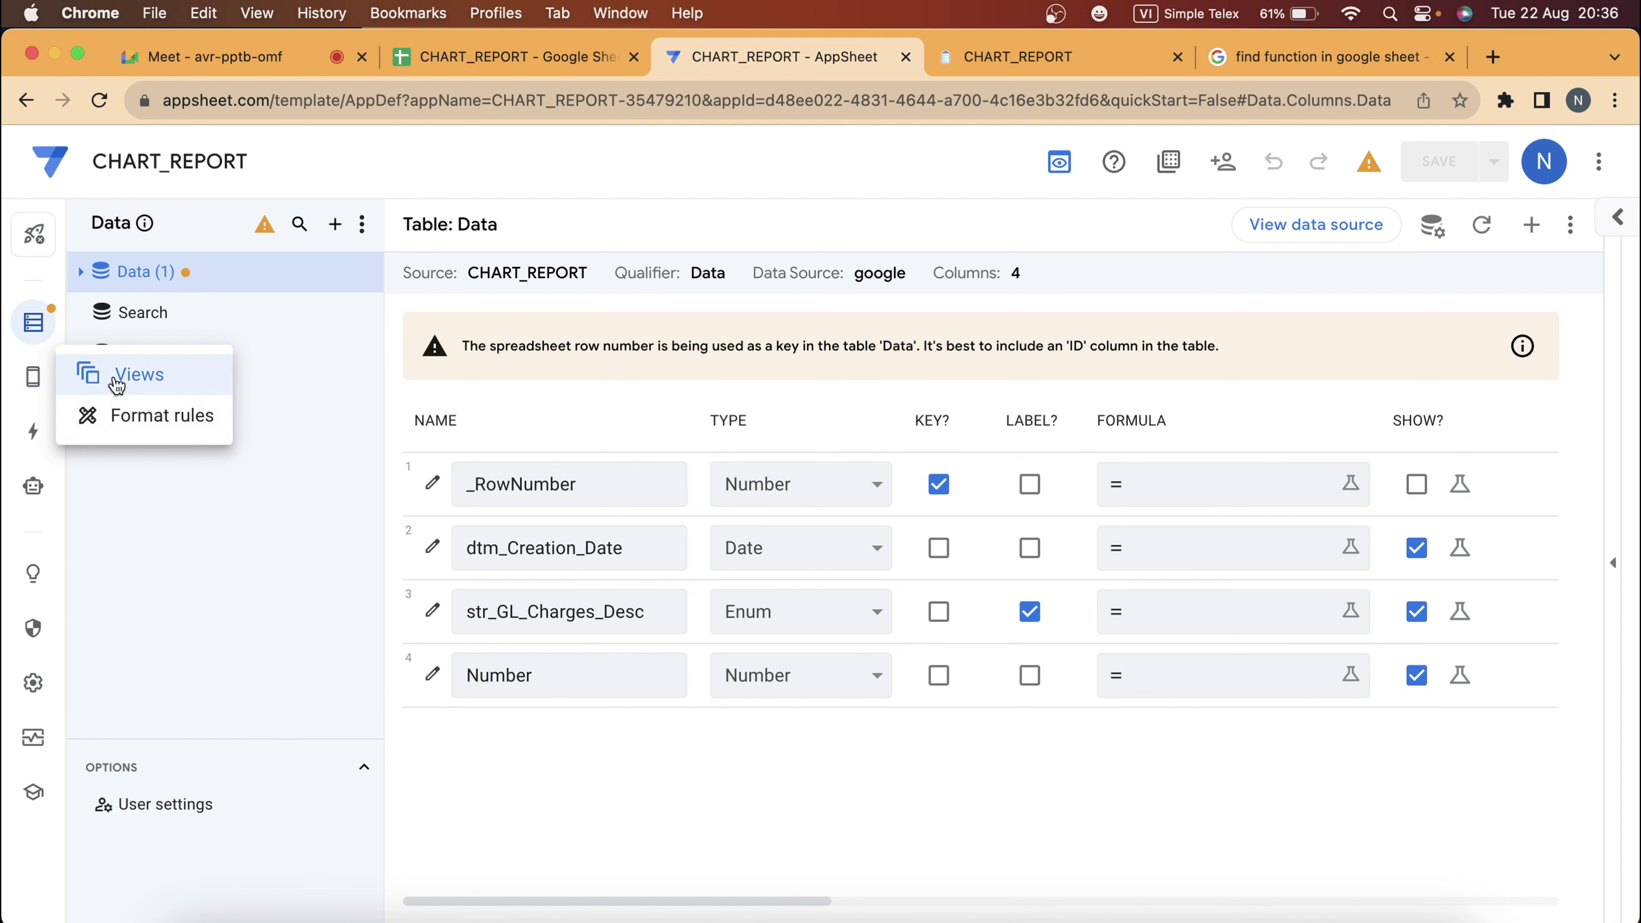
Look through the Data_chart_charges view options, then view the running app's Report dashboard.
click(161, 375)
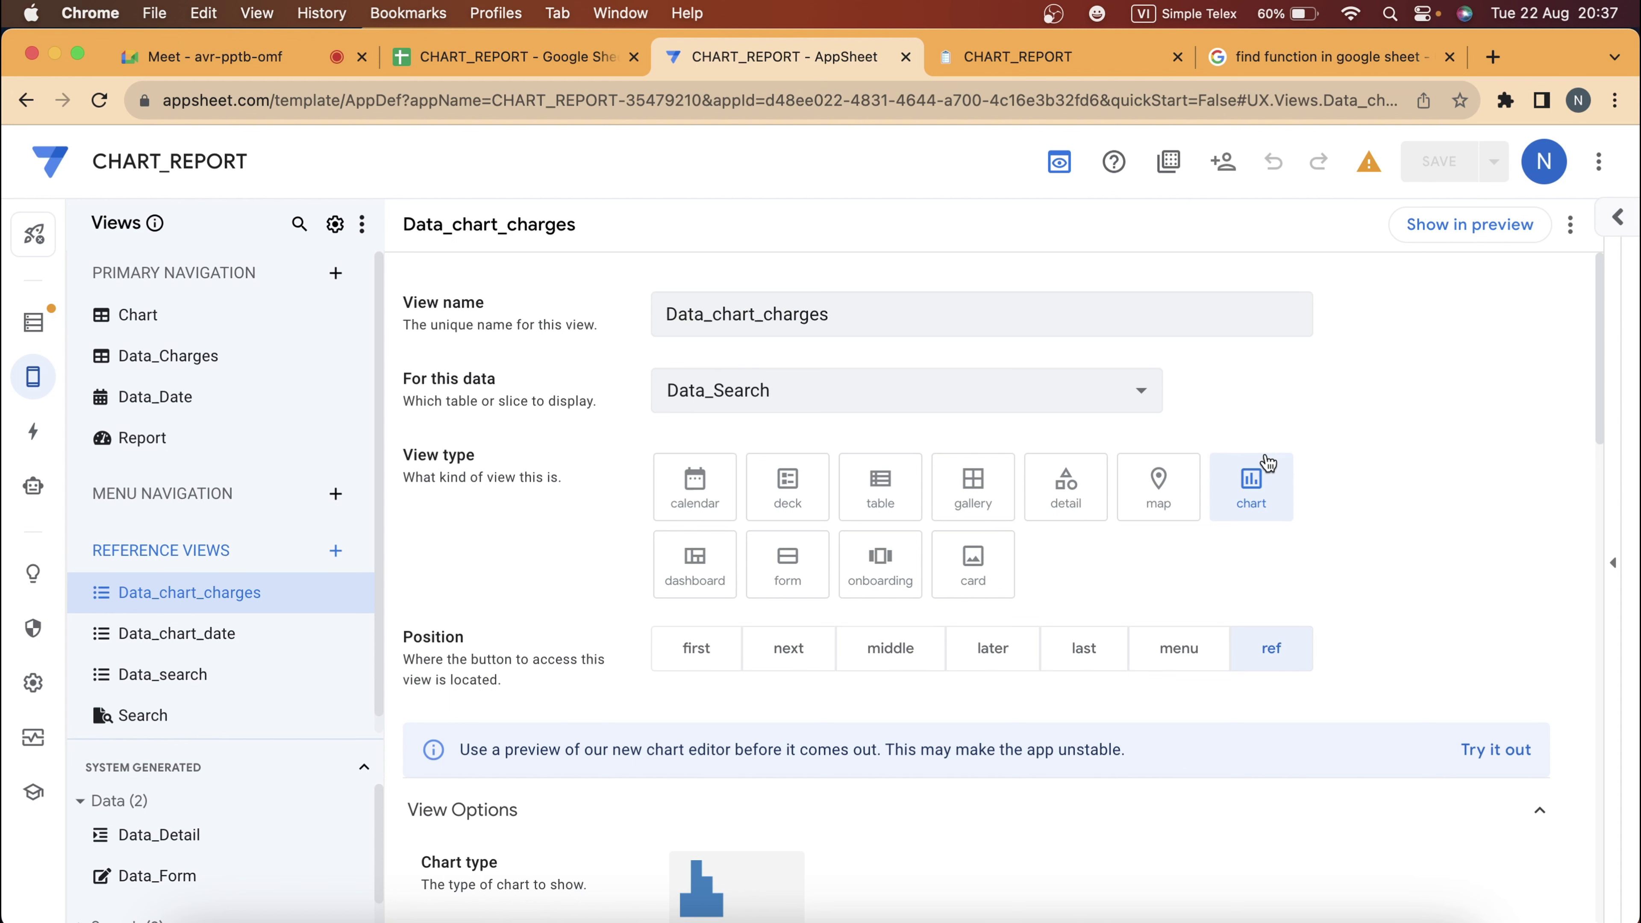
scroll(800, 698, down, 5)
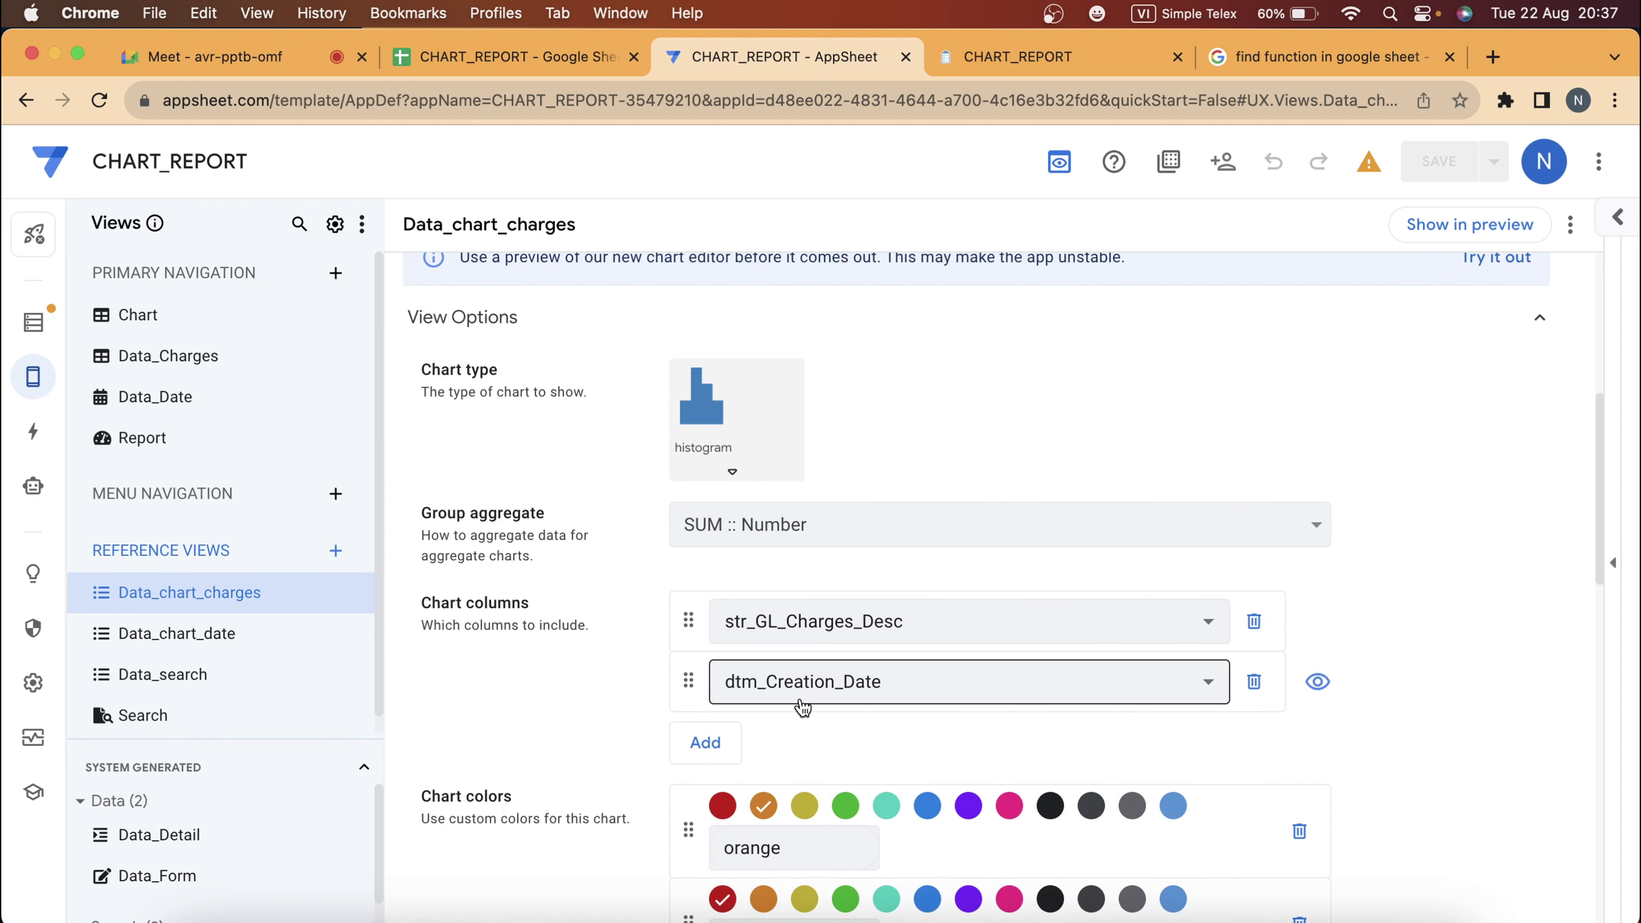
scroll(710, 440, up, 3)
scroll(711, 420, up, 4)
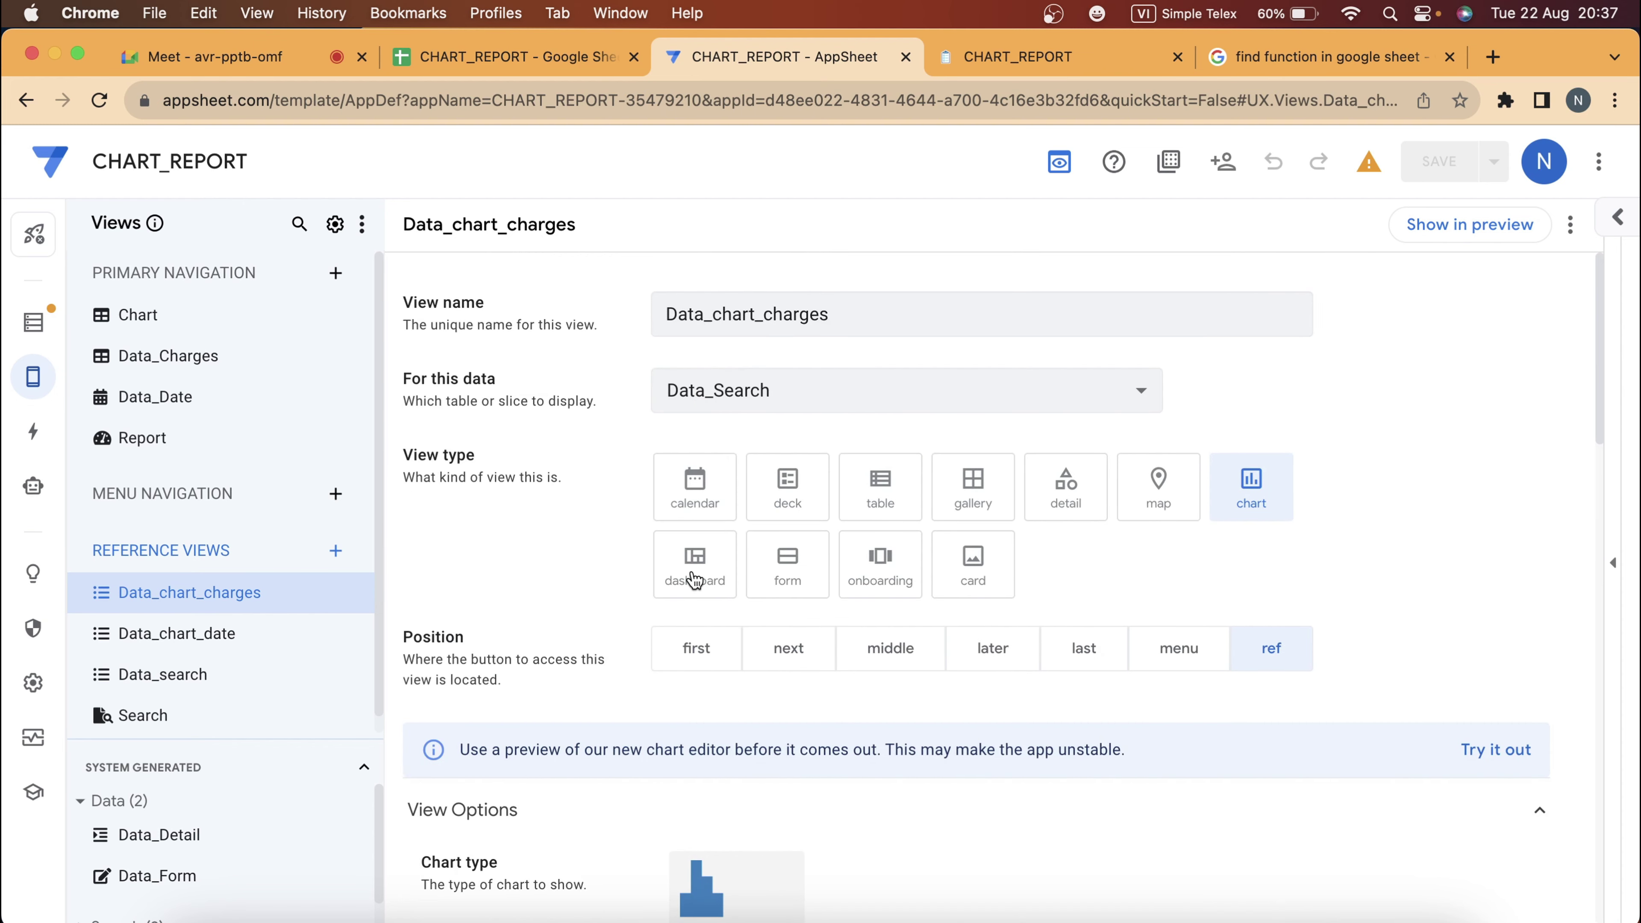
click(969, 58)
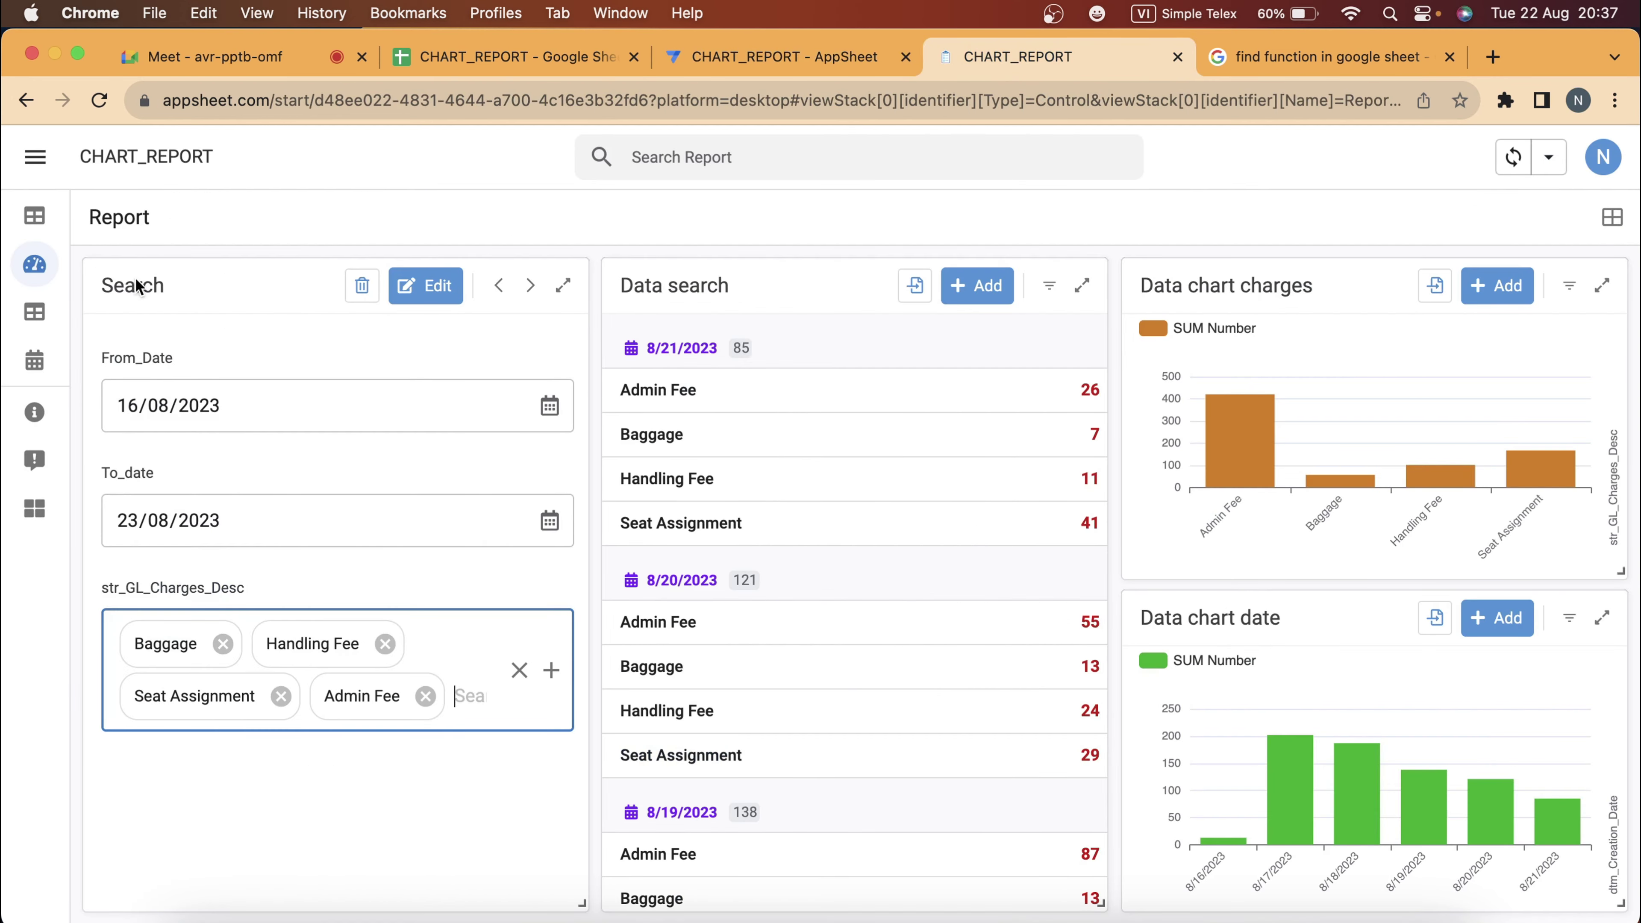
mouse_move(1271, 784)
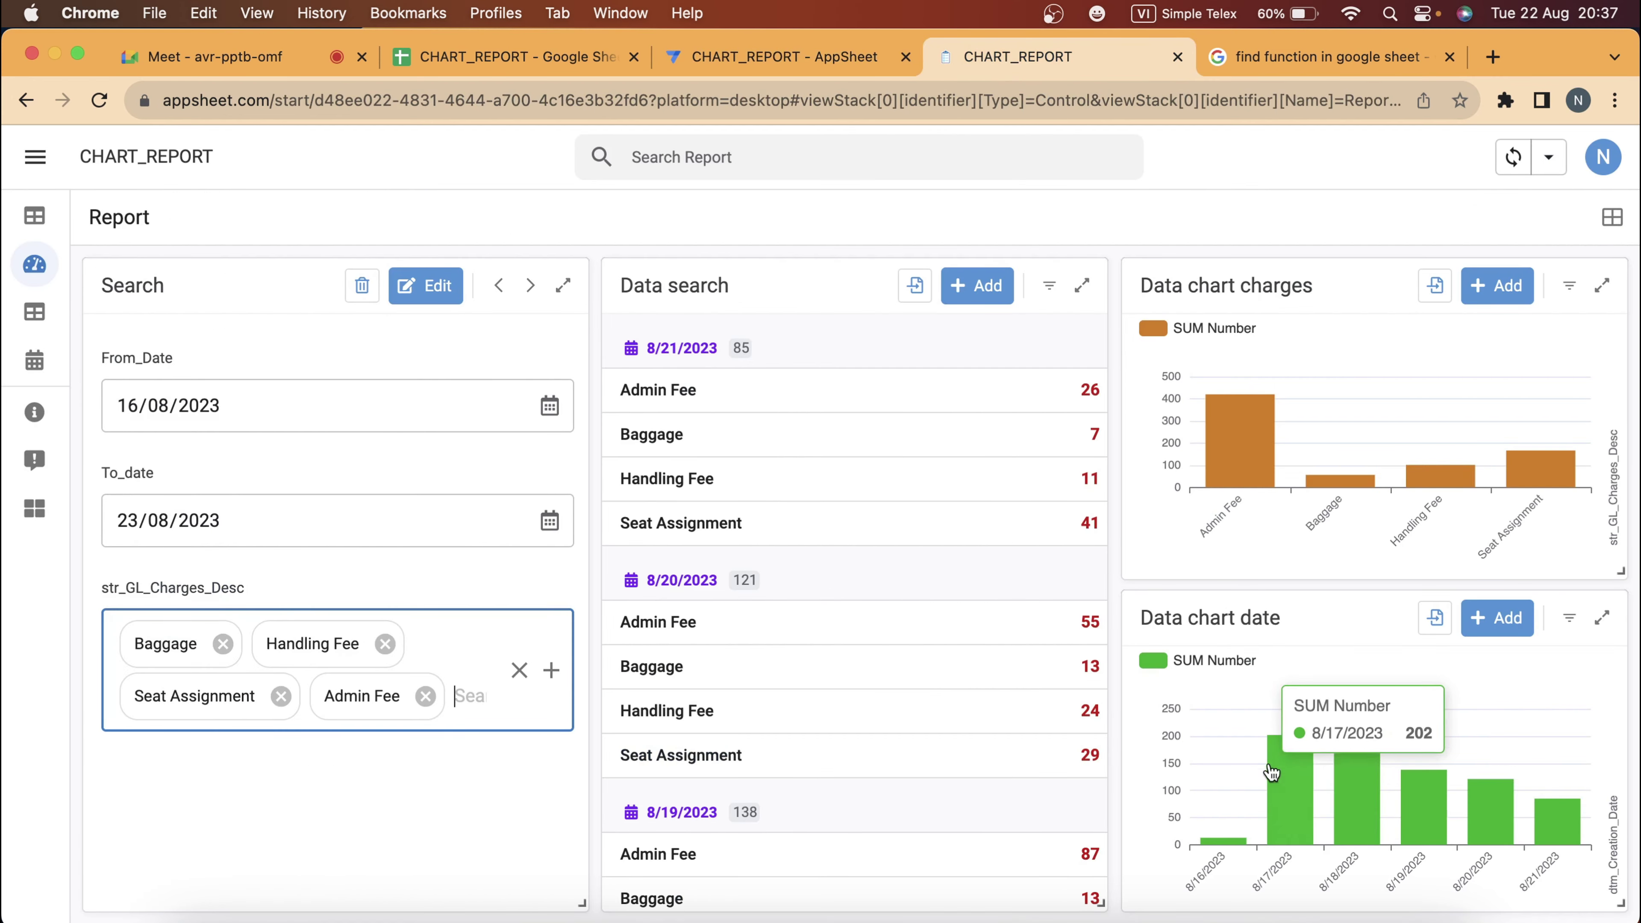
Return to the CHART_REPORT editor on the Data_chart_charges chart view settings.
click(743, 64)
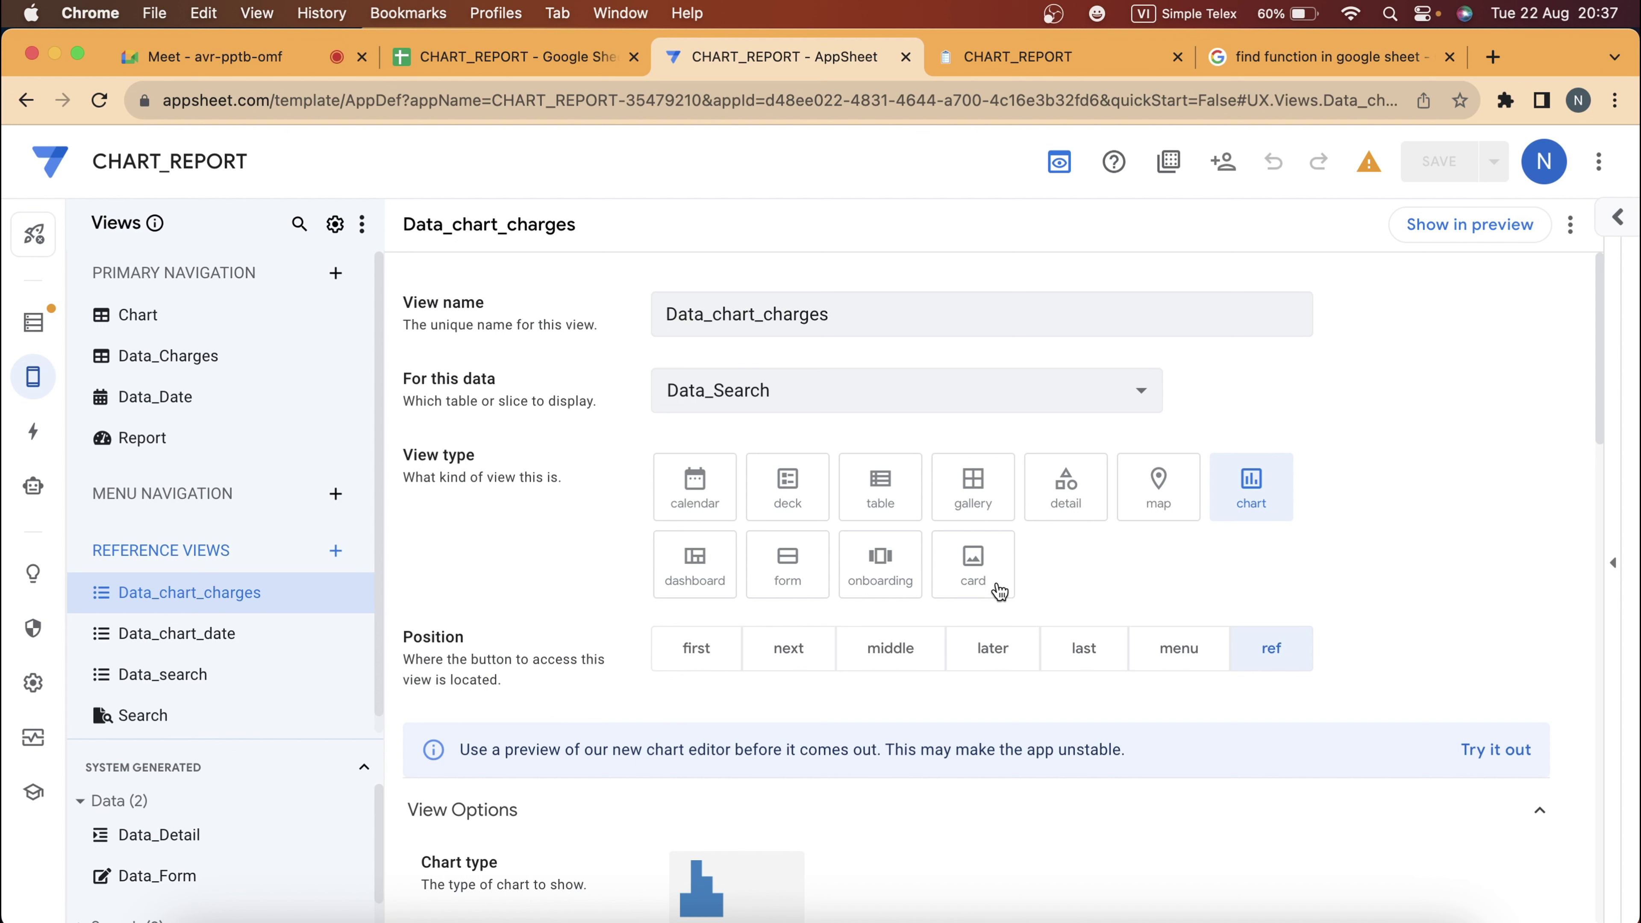
mouse_move(34, 376)
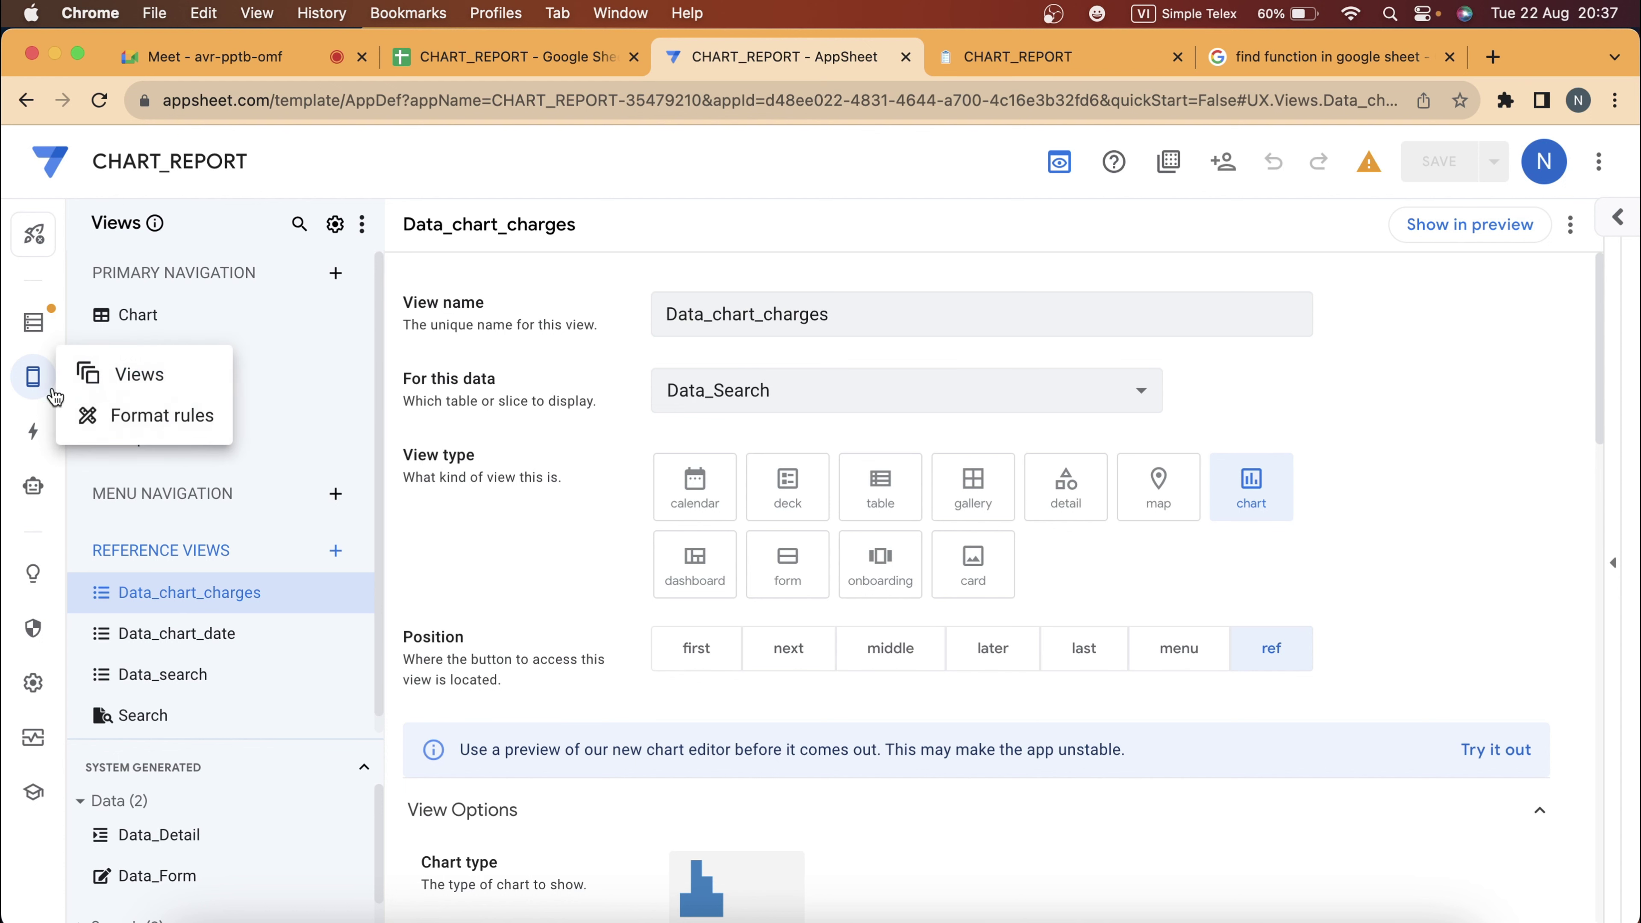
Inspect the nagy rule's Text Format and the Delete action, then view the spreadsheet's Data sheet.
click(111, 417)
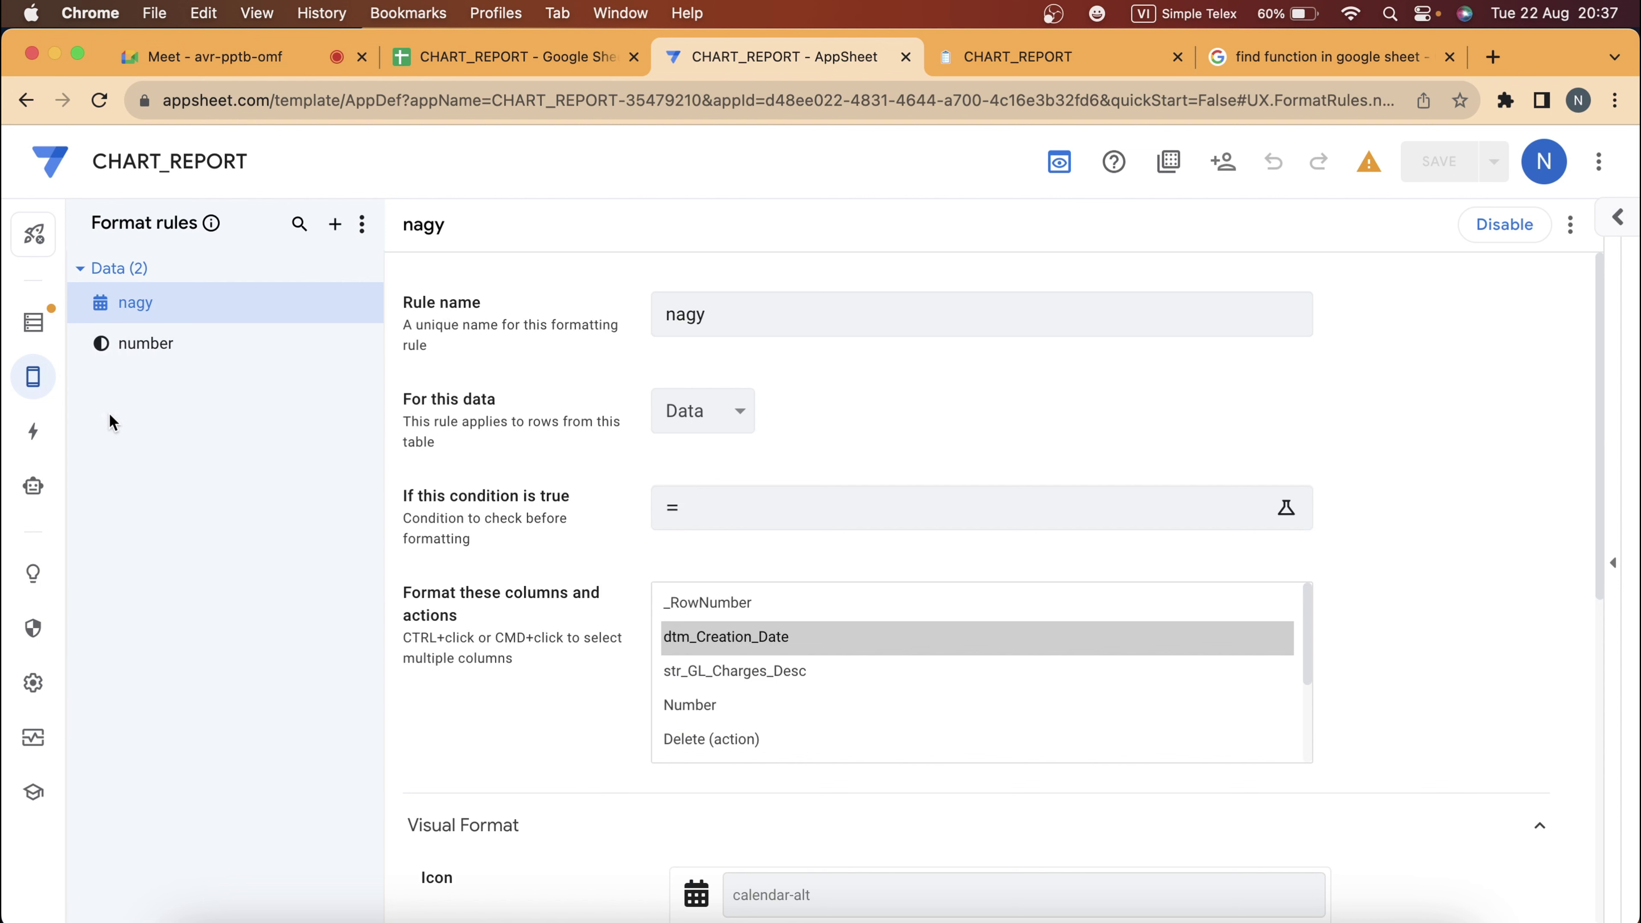
scroll(503, 581, down, 7)
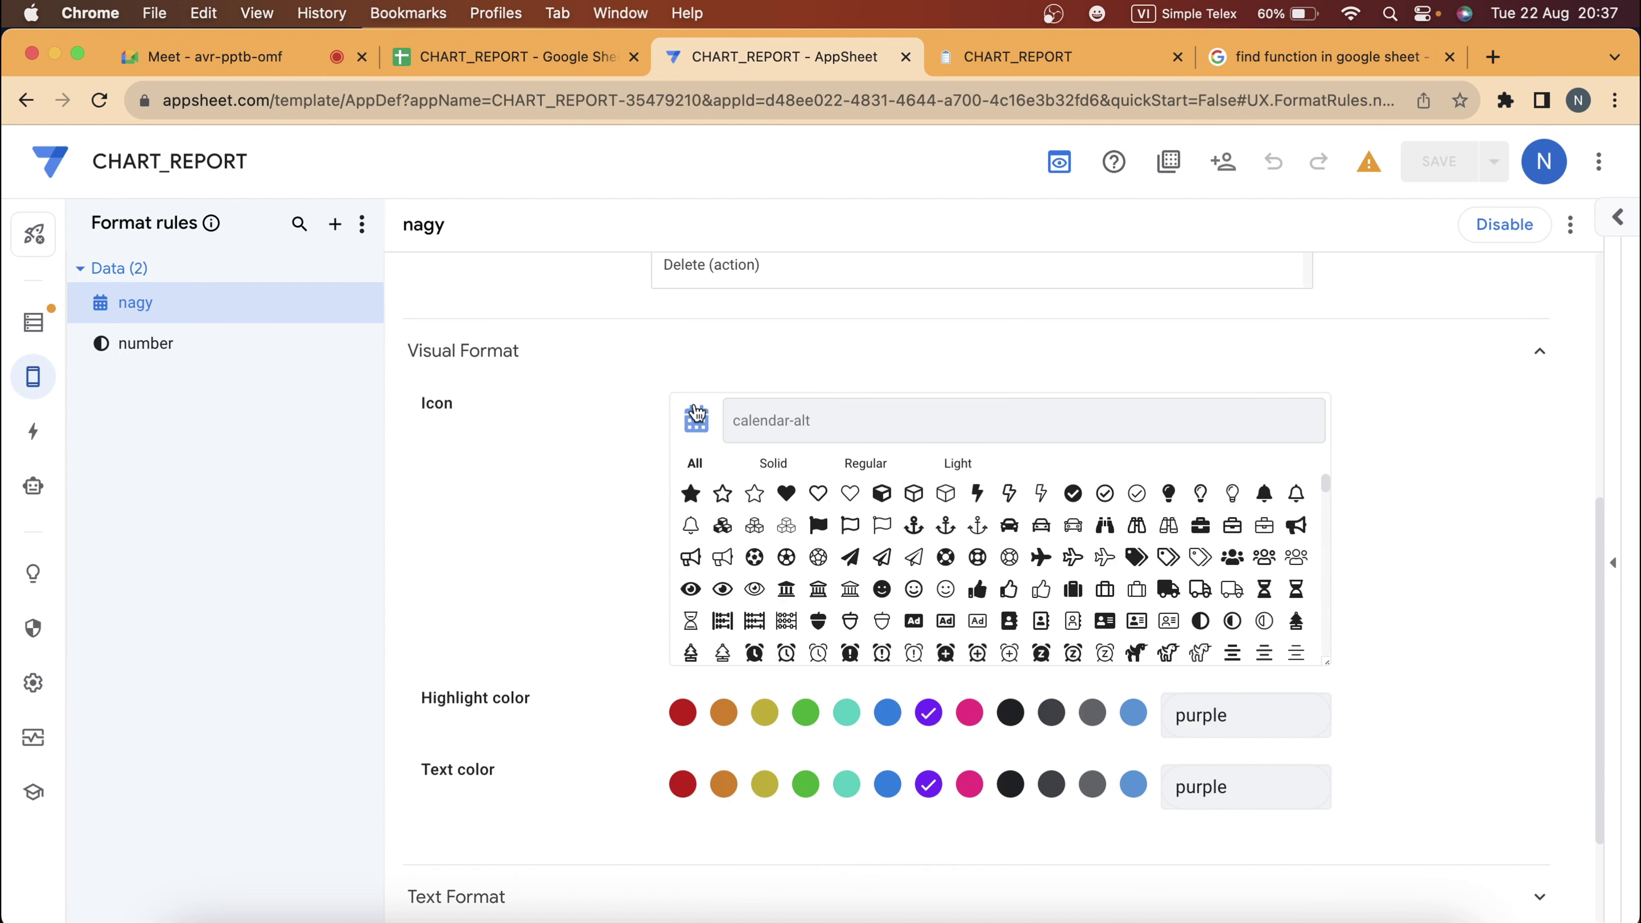
scroll(543, 694, down, 1)
click(501, 730)
scroll(500, 730, down, 5)
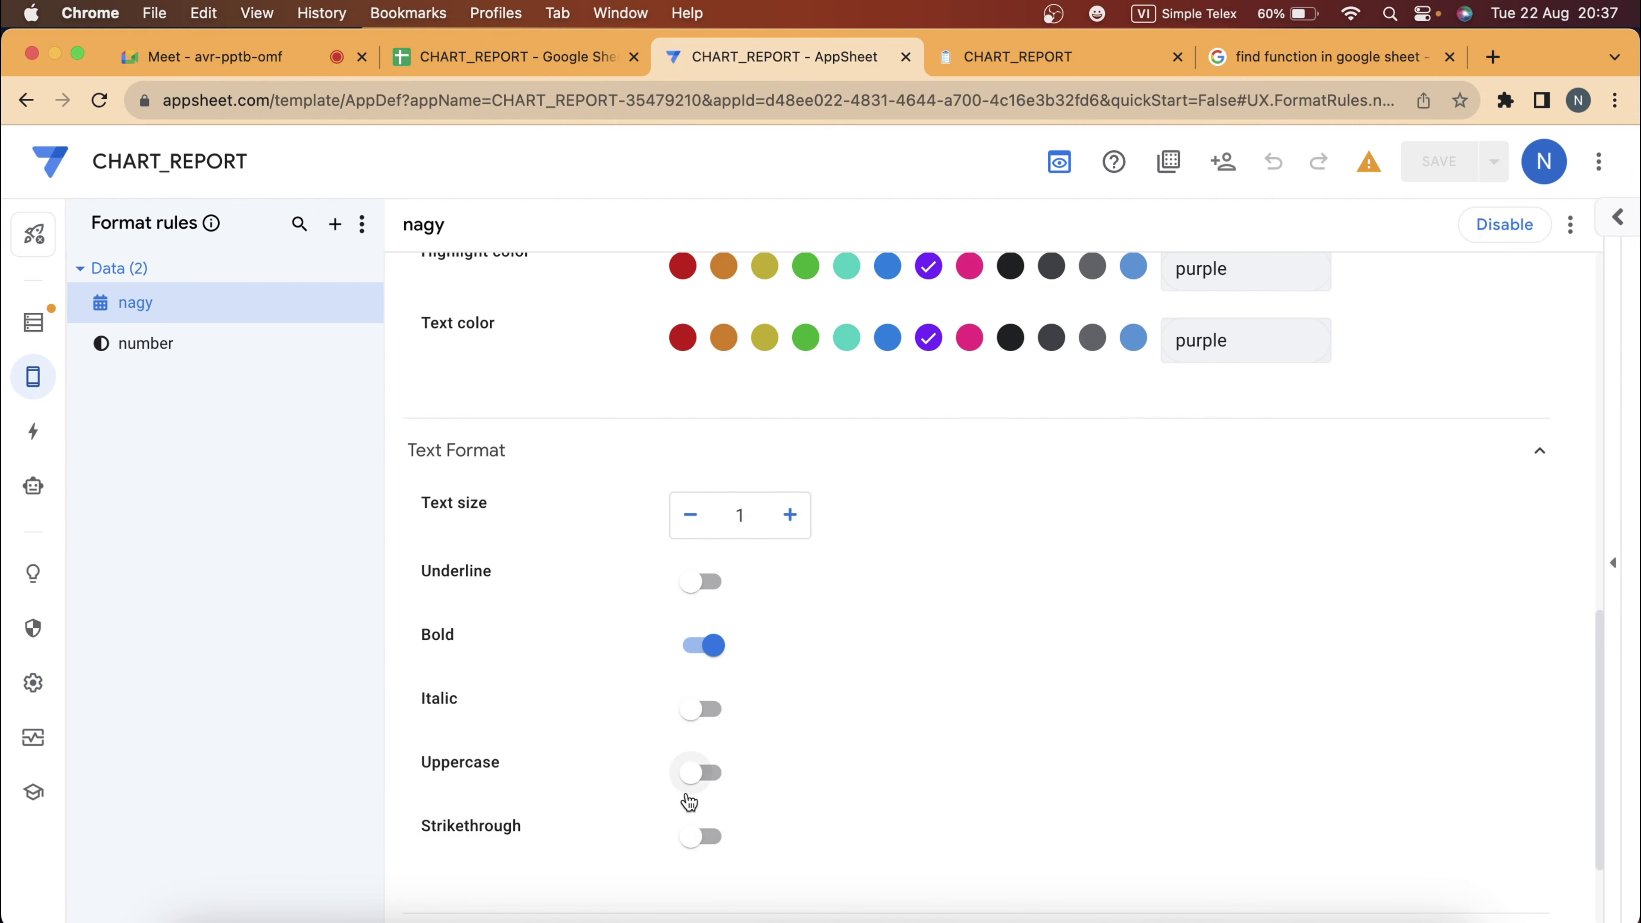
click(36, 428)
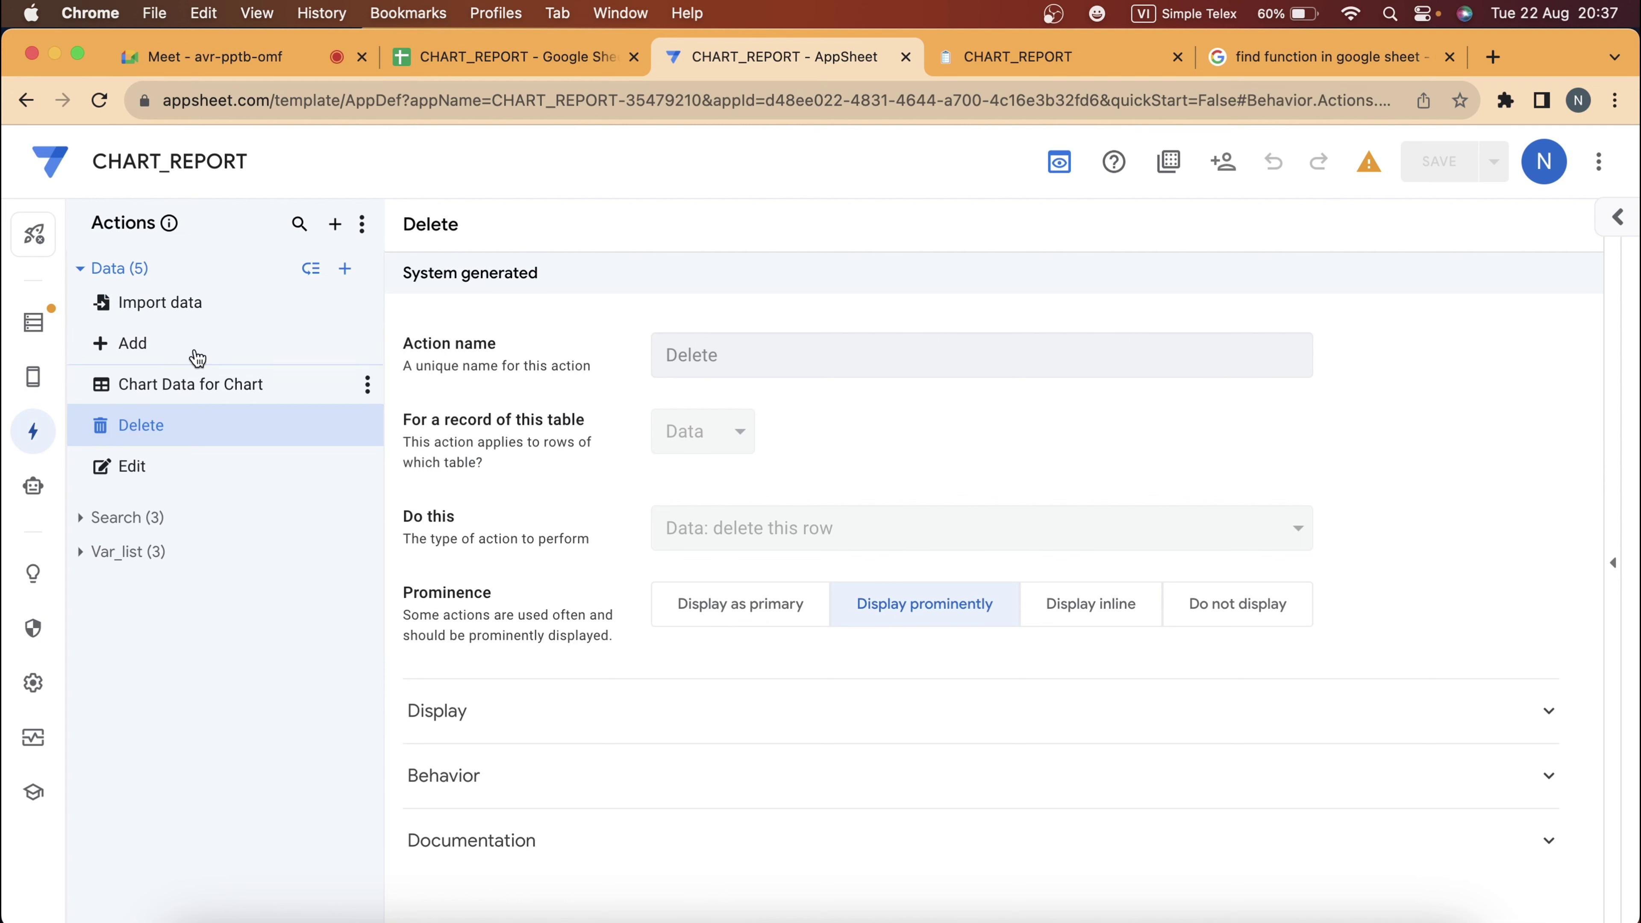
click(452, 58)
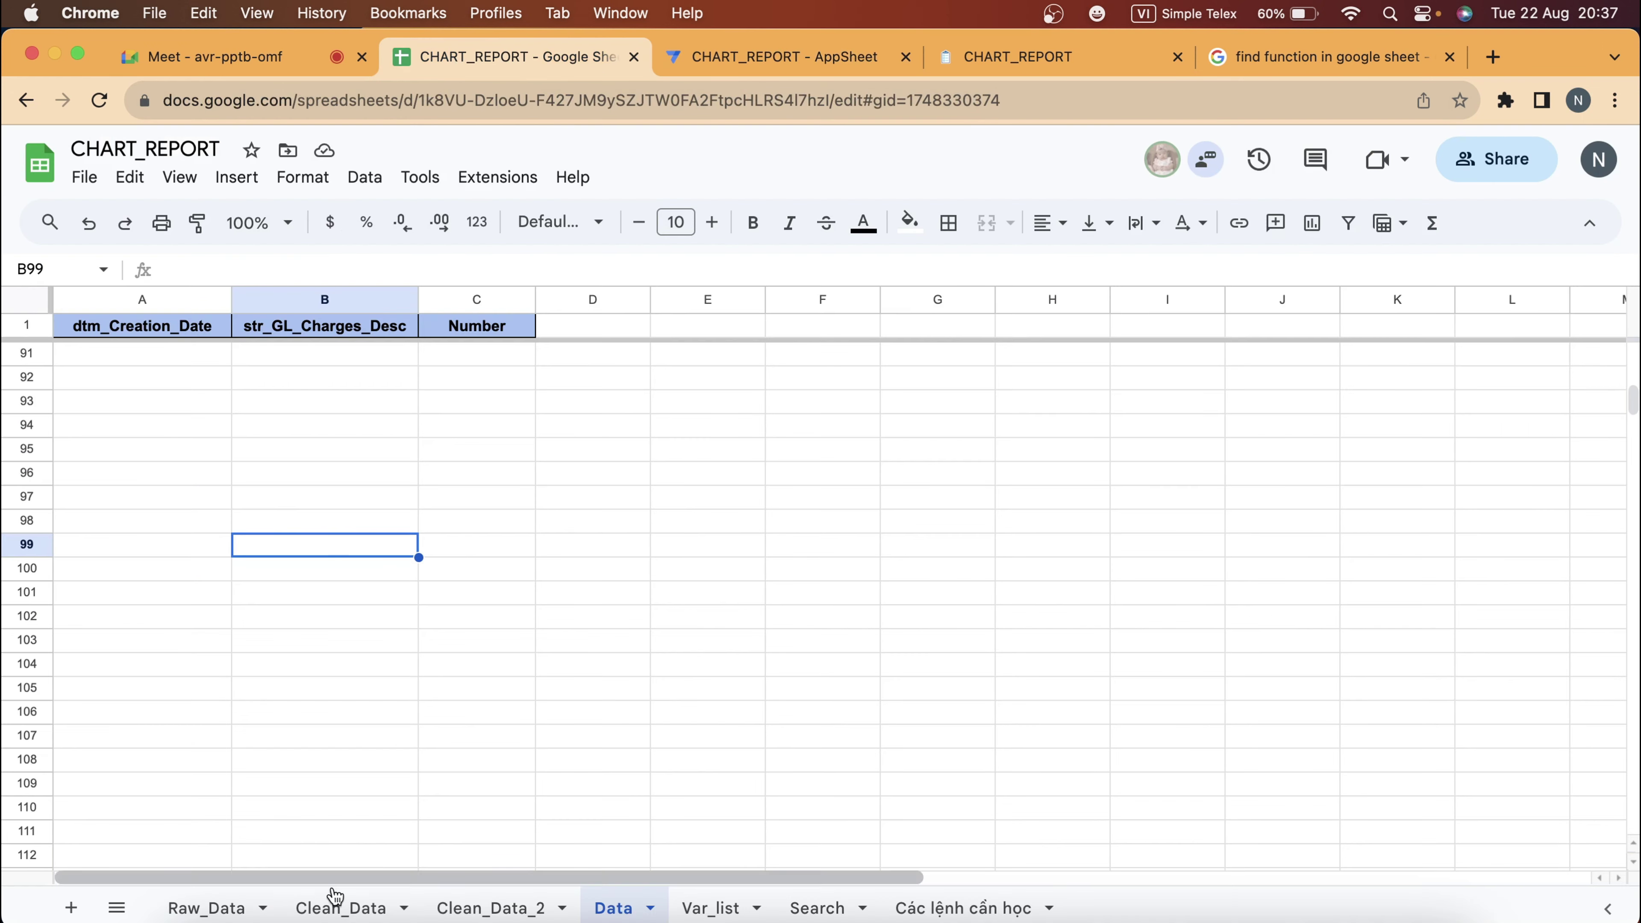
Insert one blank row above row 5 on the Raw_Data sheet, then go back to AppSheet.
click(222, 905)
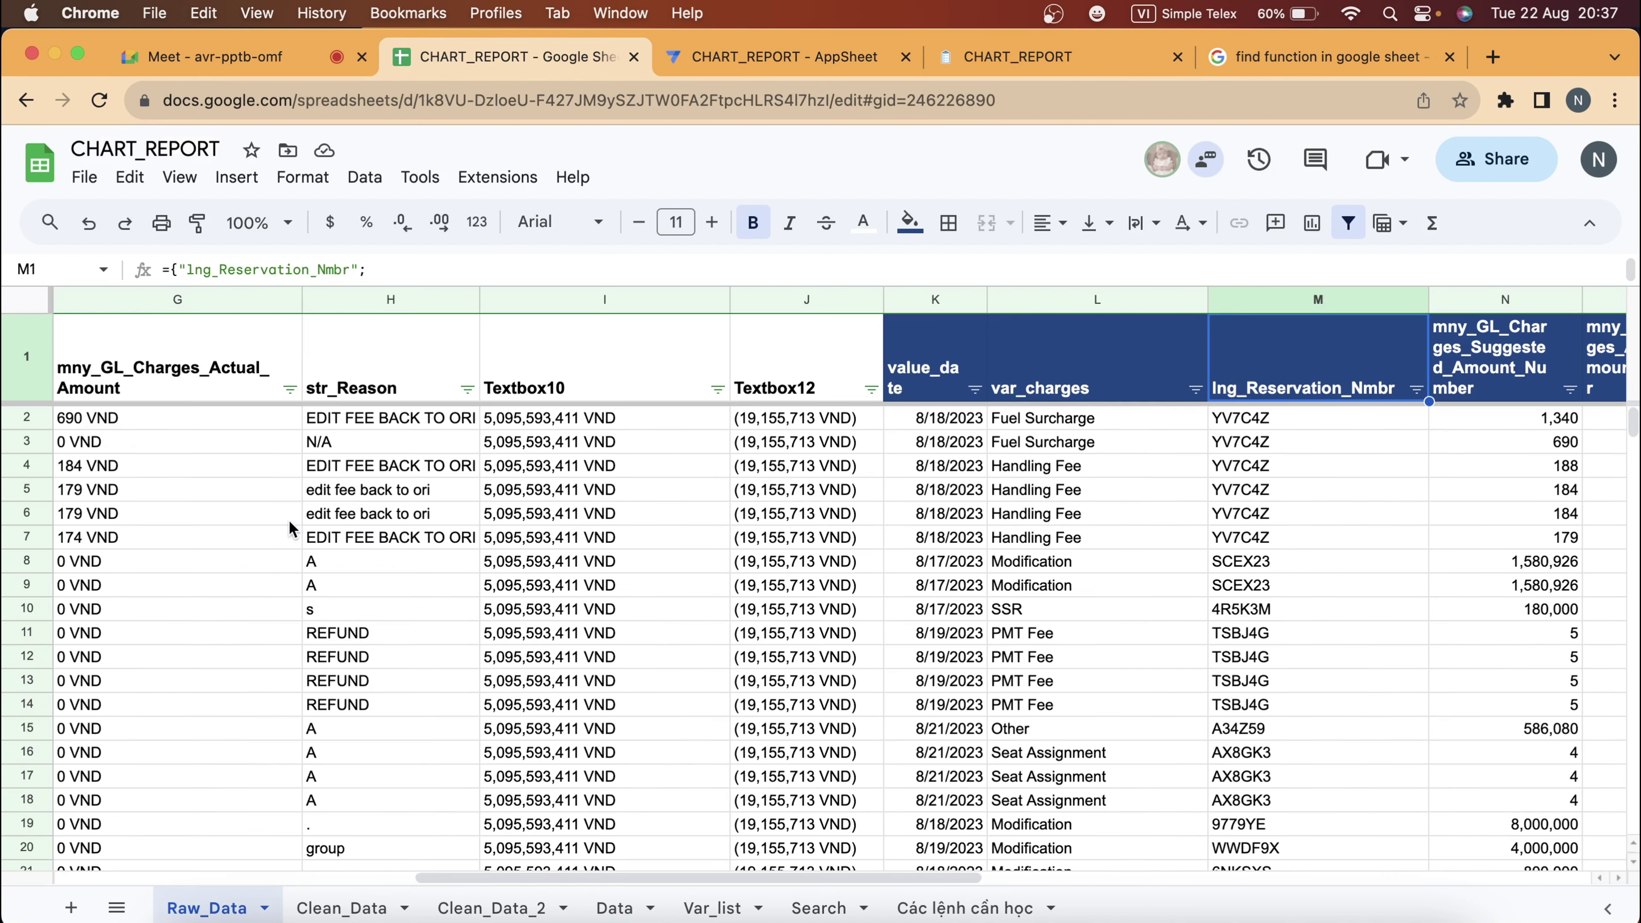
click(32, 492)
right_click(33, 492)
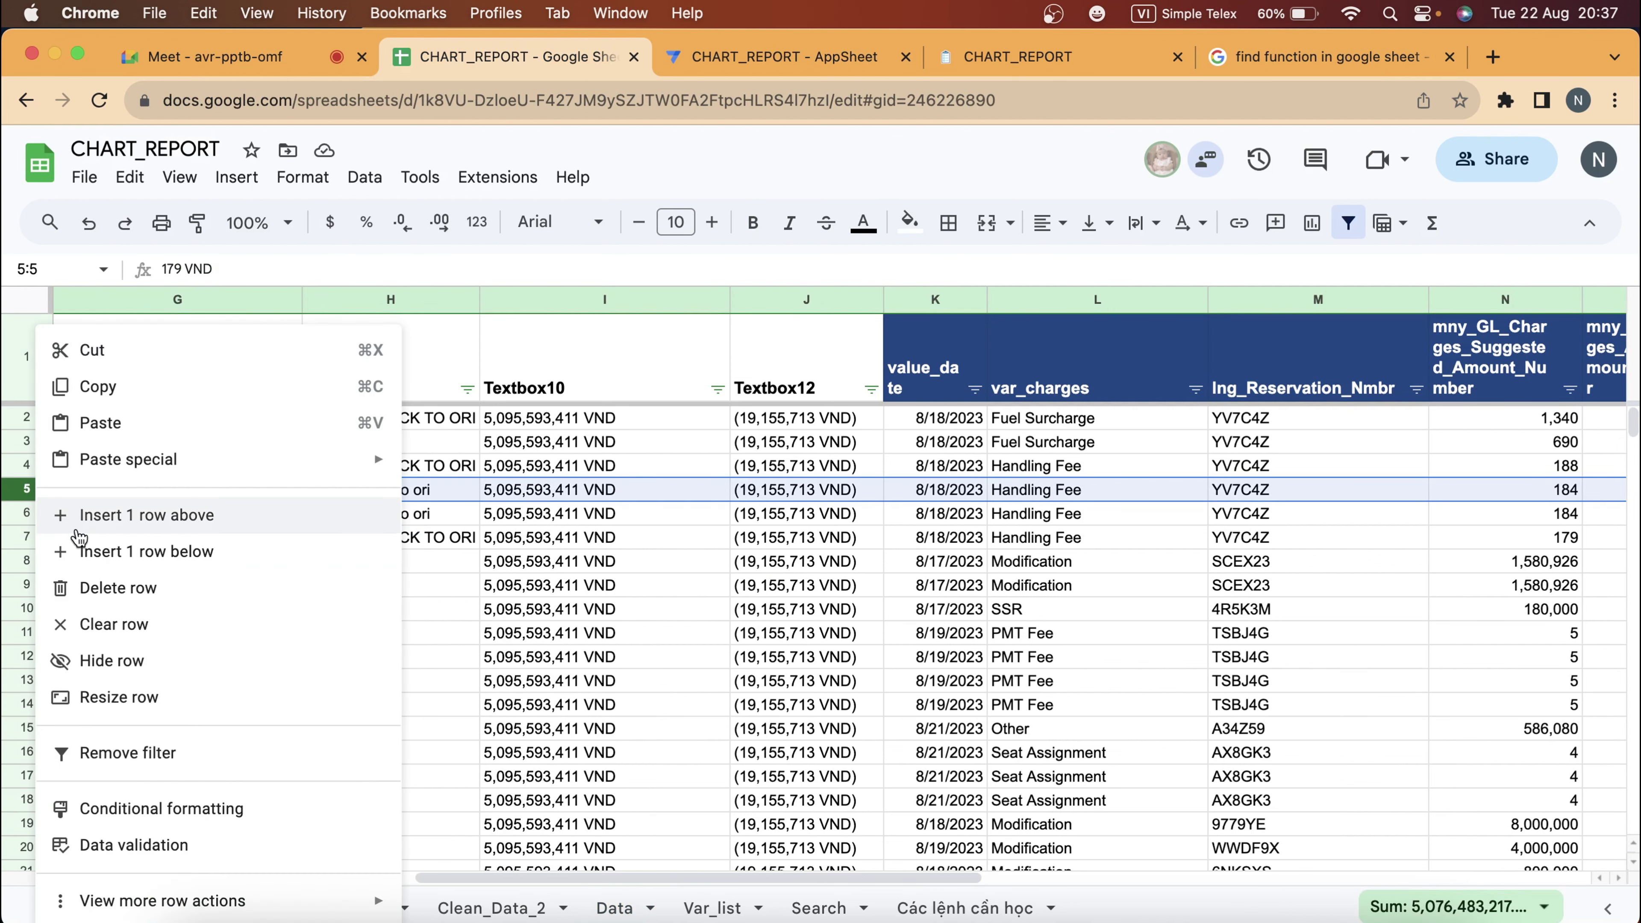
click(78, 525)
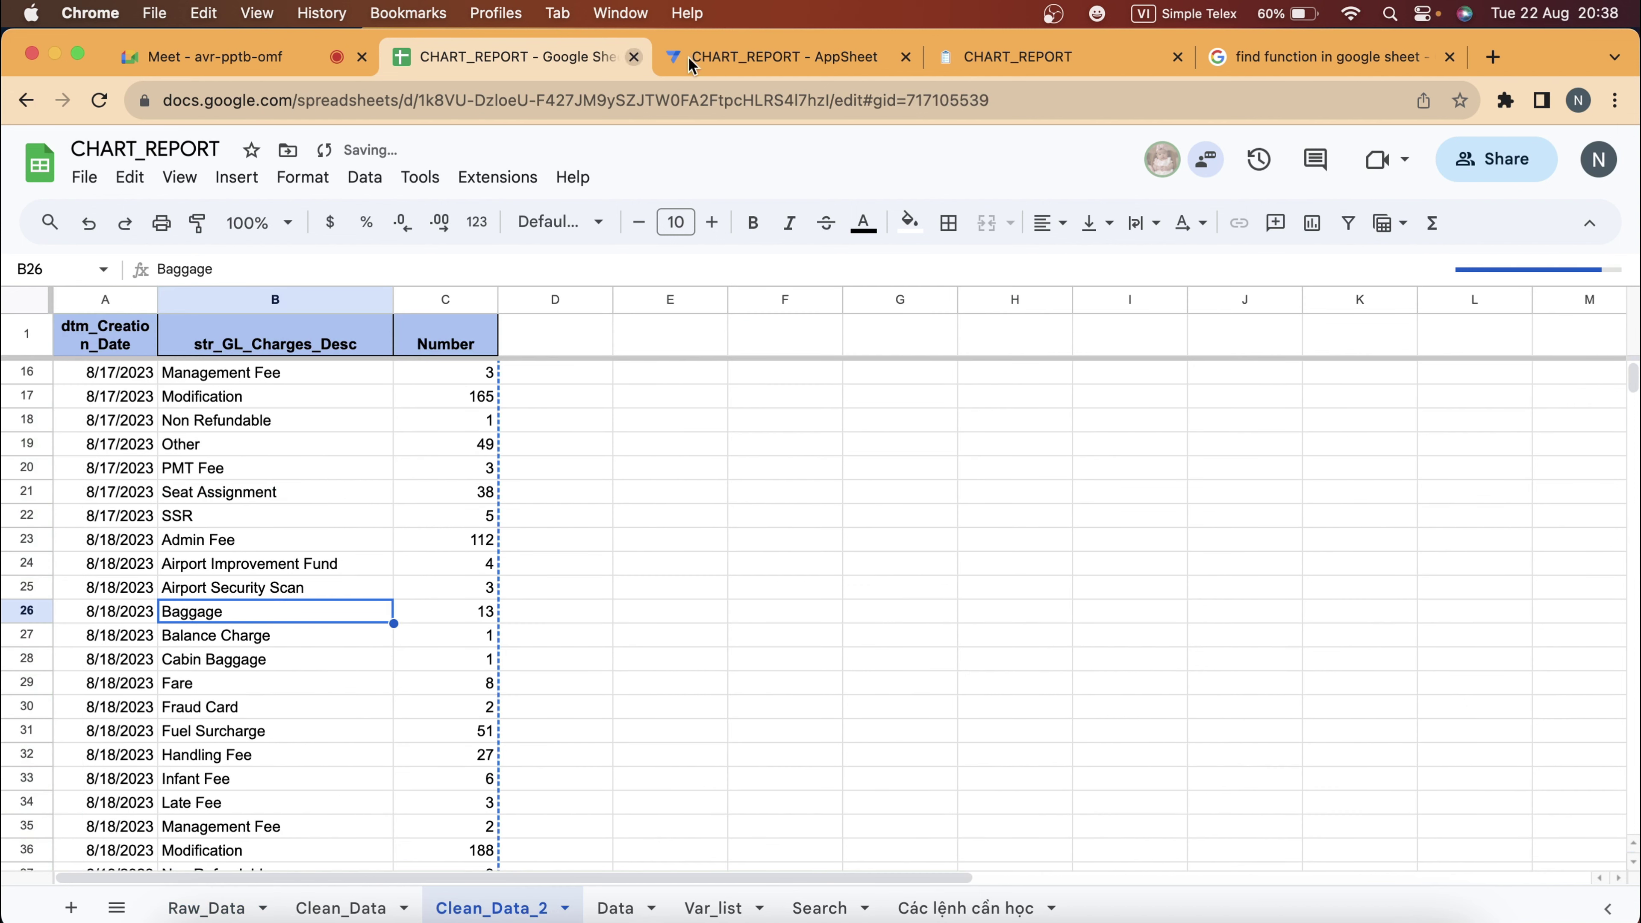
click(767, 76)
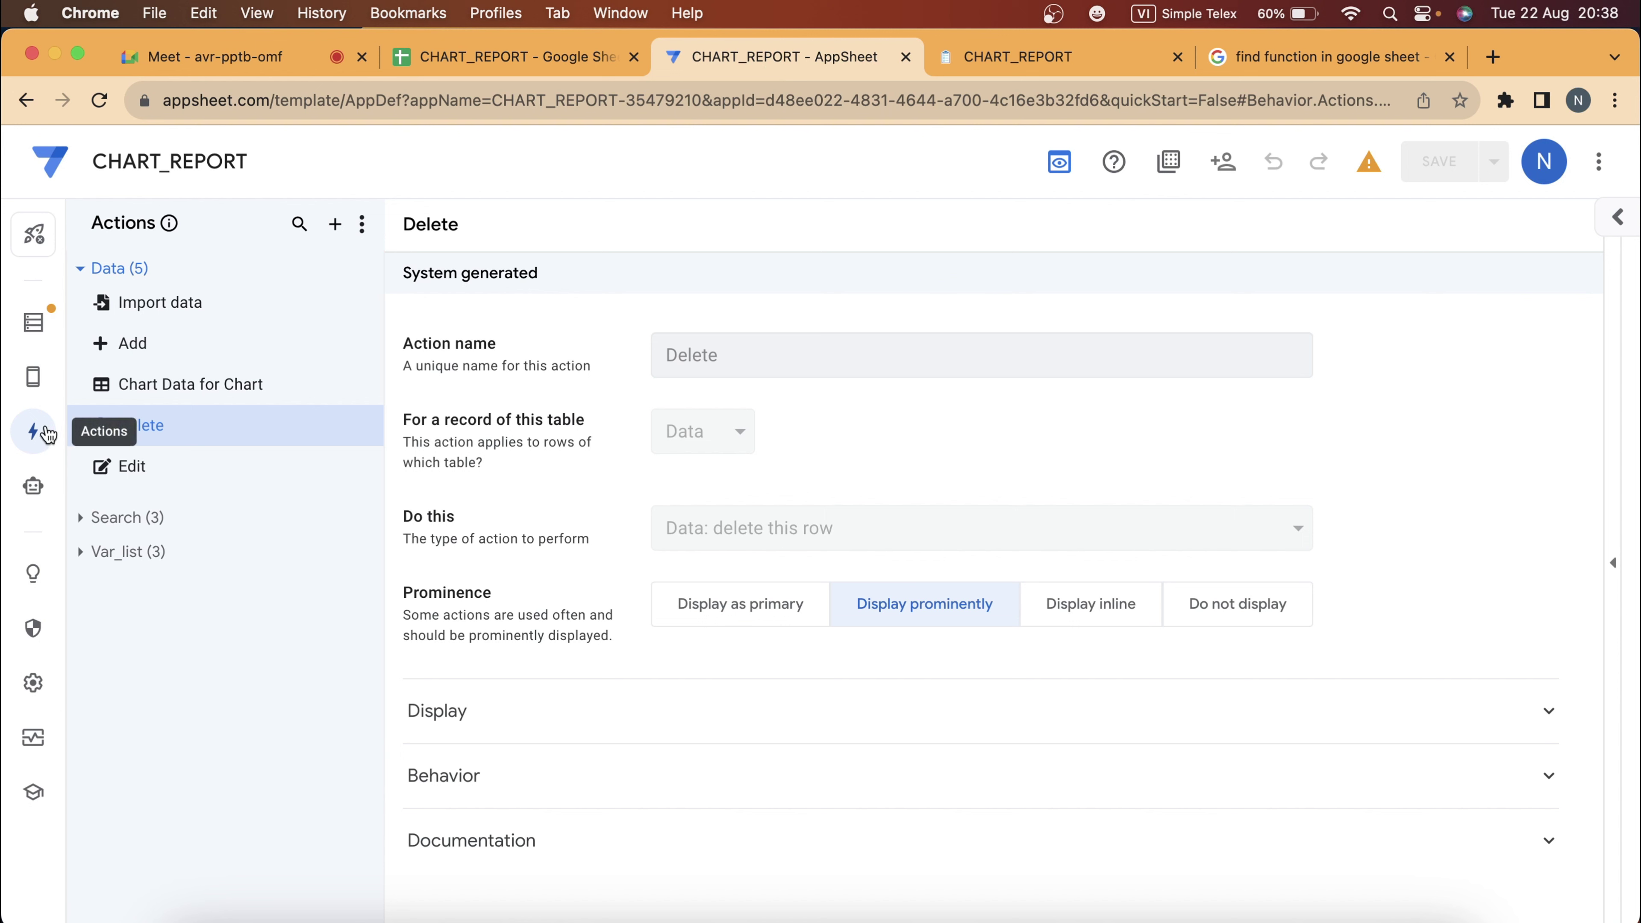
Create a new blank bot from the Automation section.
click(39, 485)
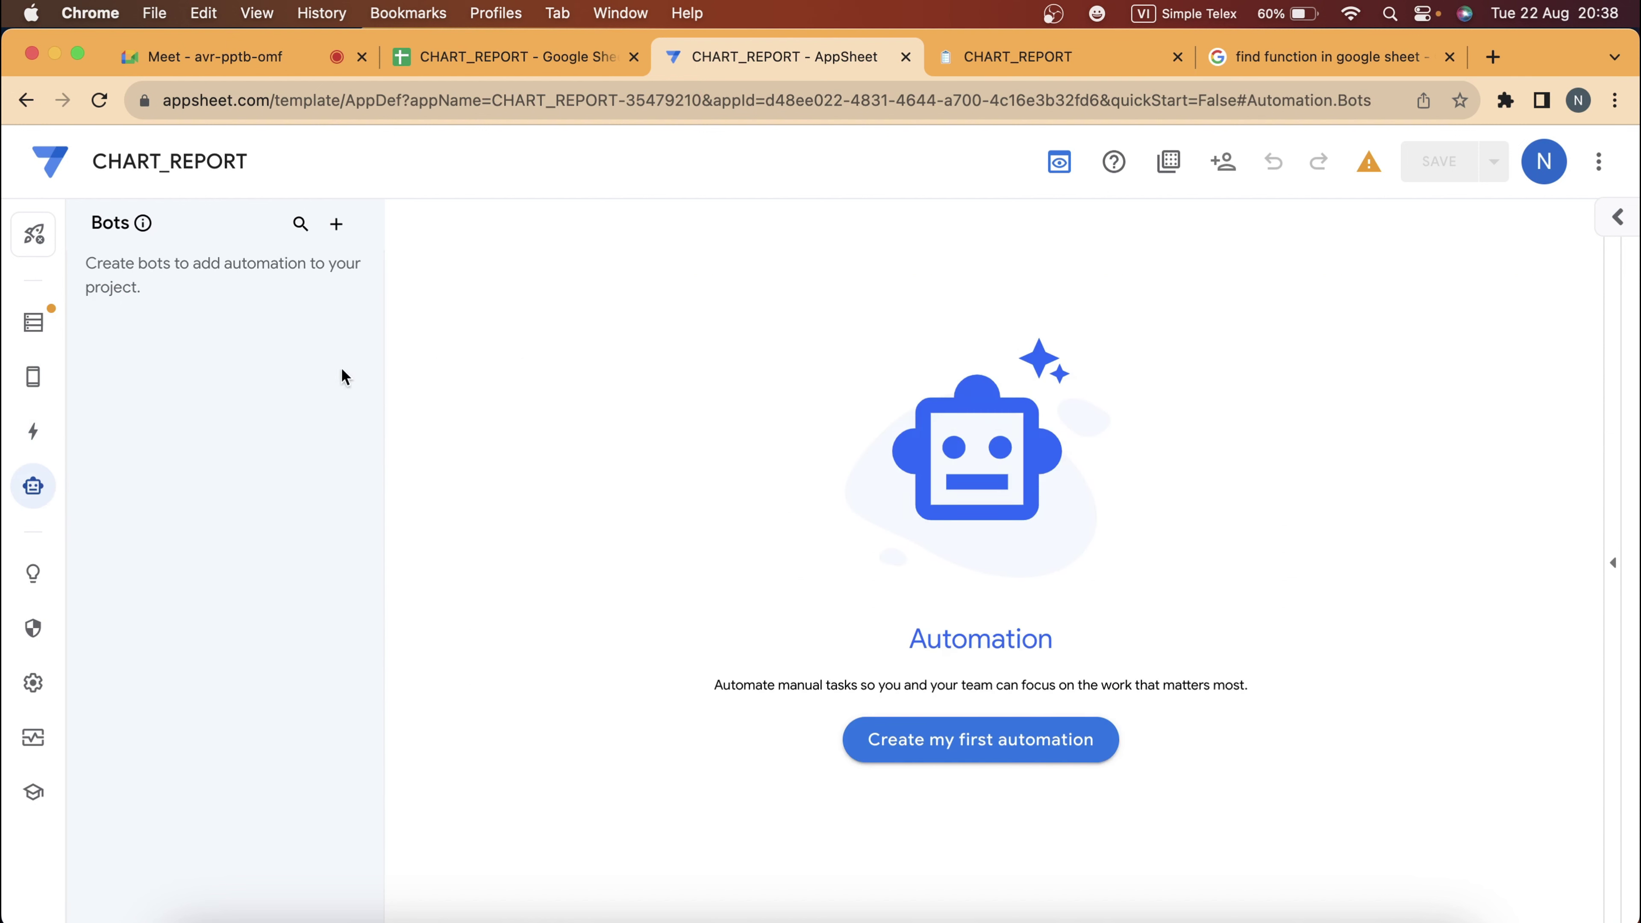
click(891, 769)
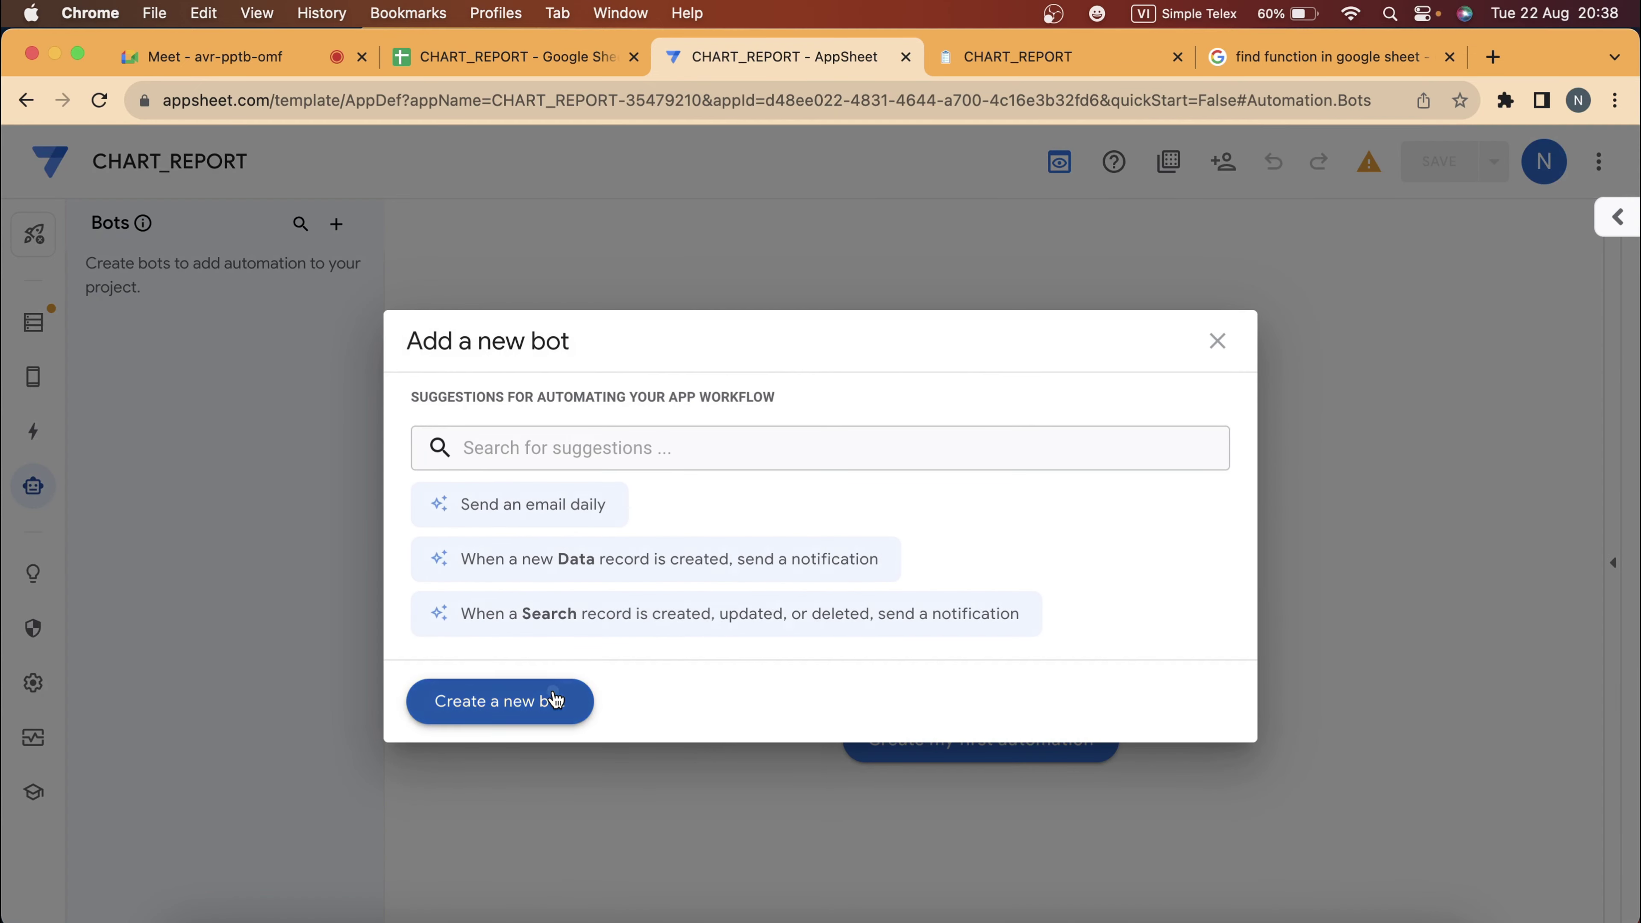
click(555, 699)
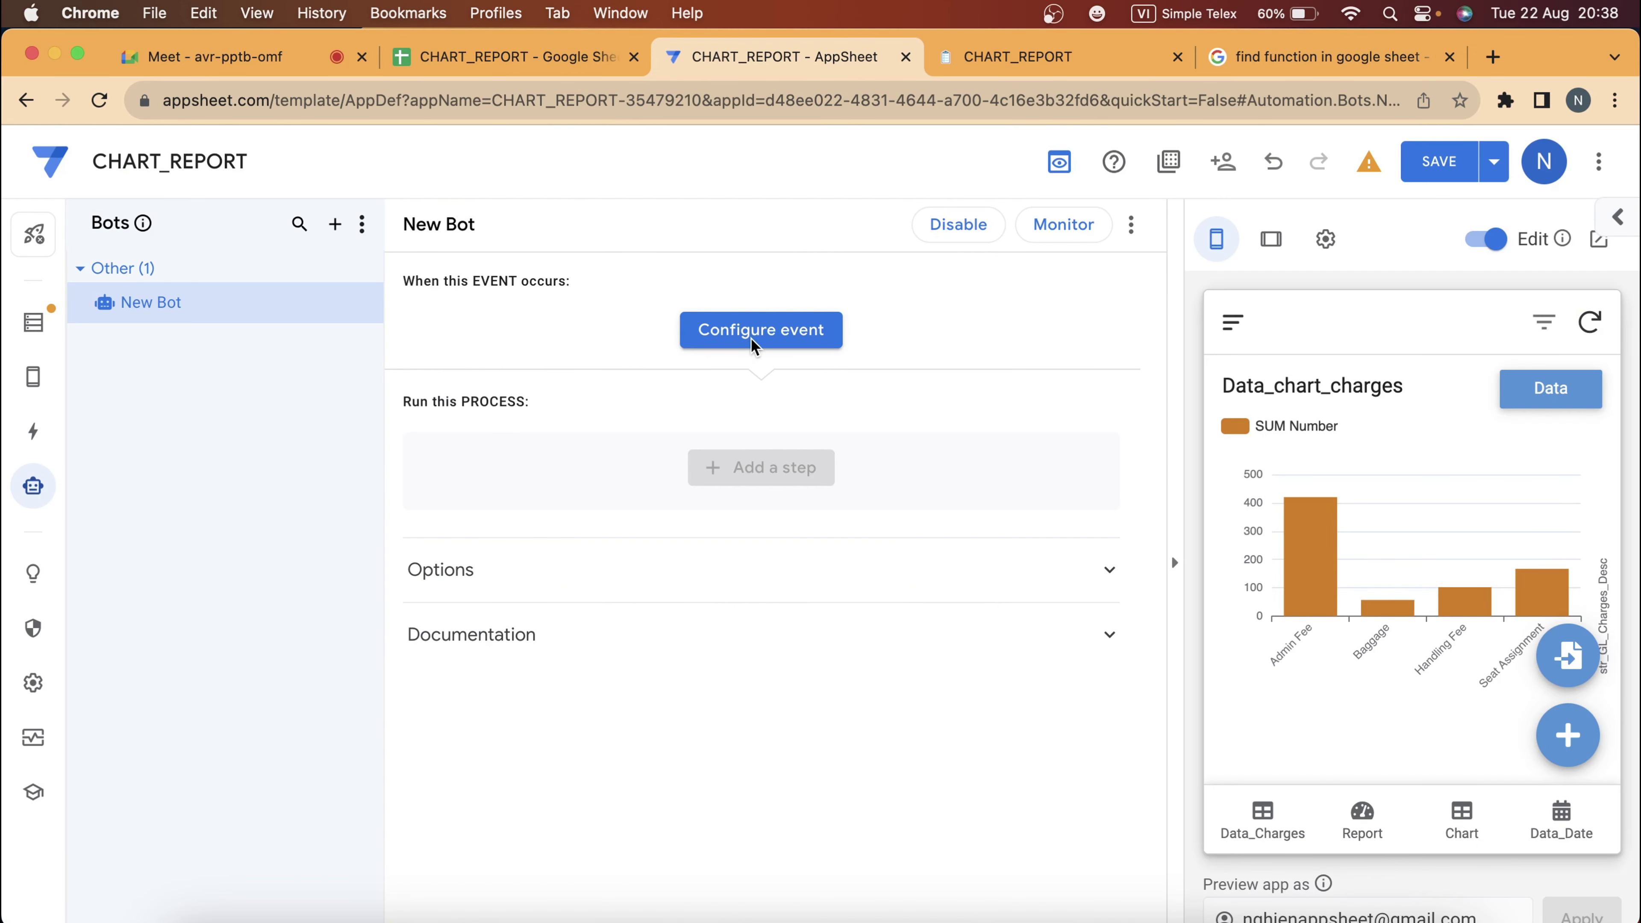
Give the bot a newly created custom triggering event.
click(751, 346)
click(591, 643)
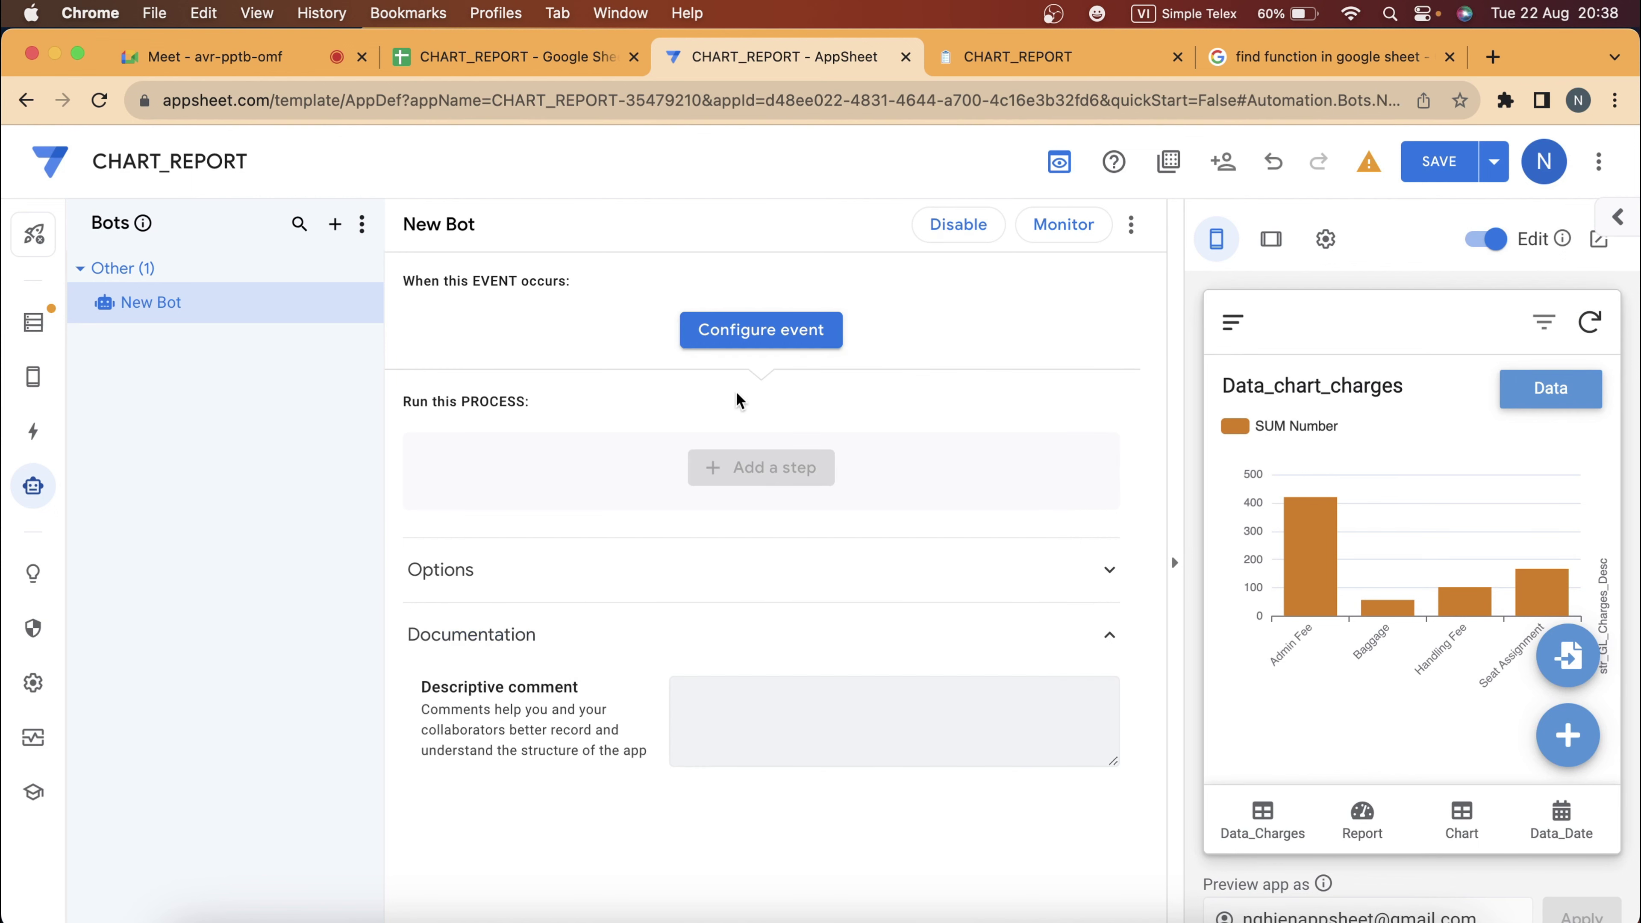
click(749, 333)
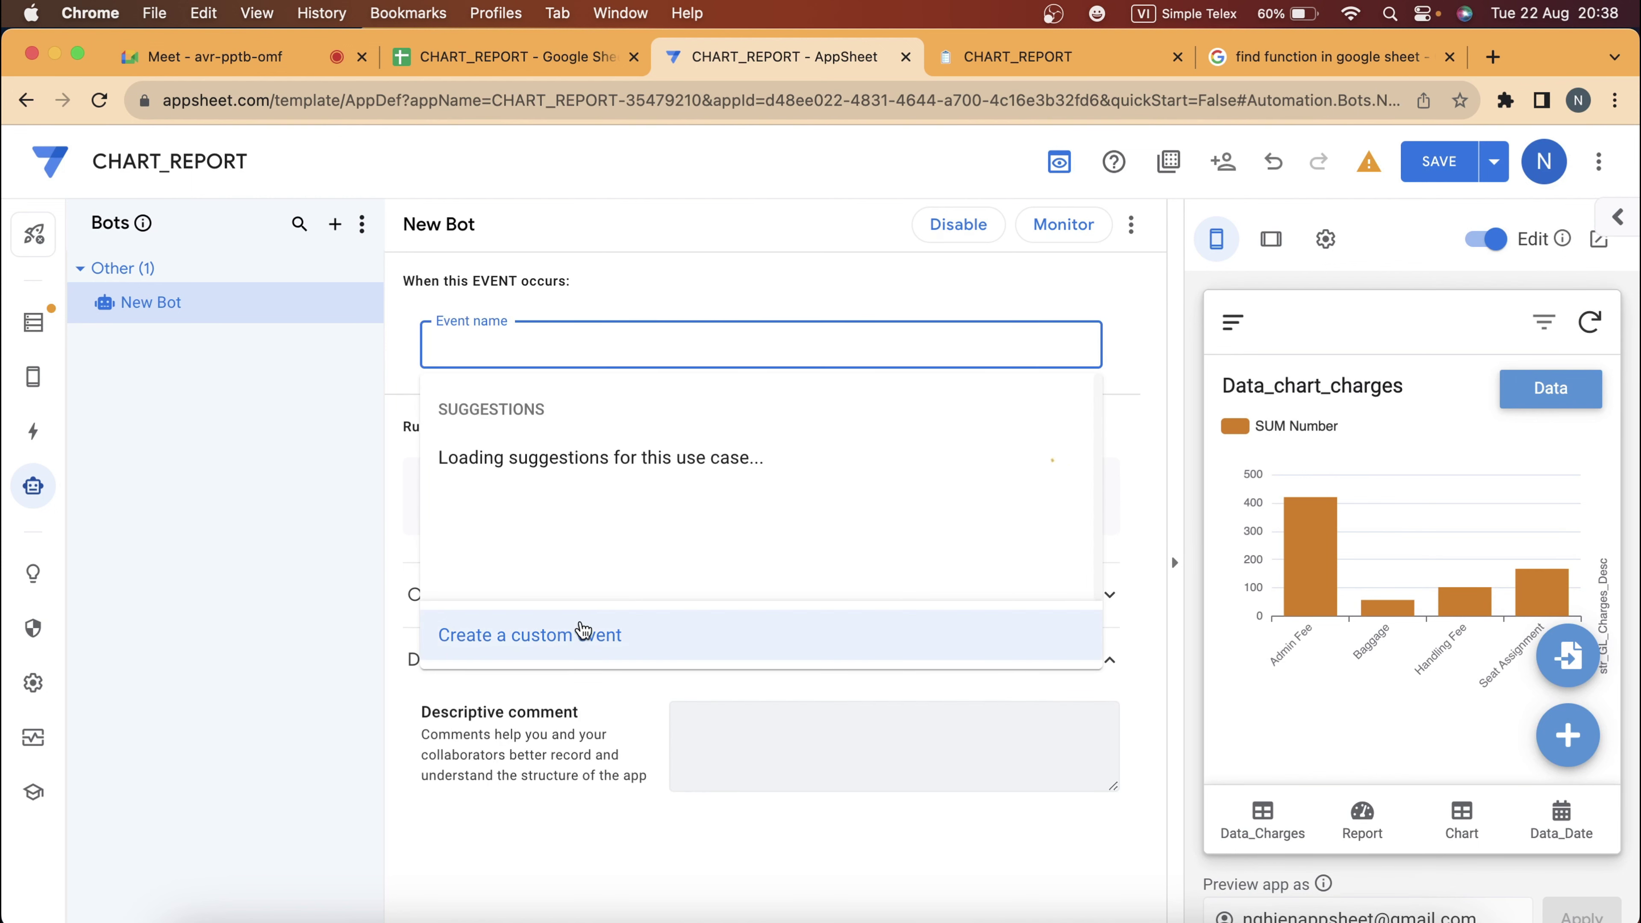
click(583, 630)
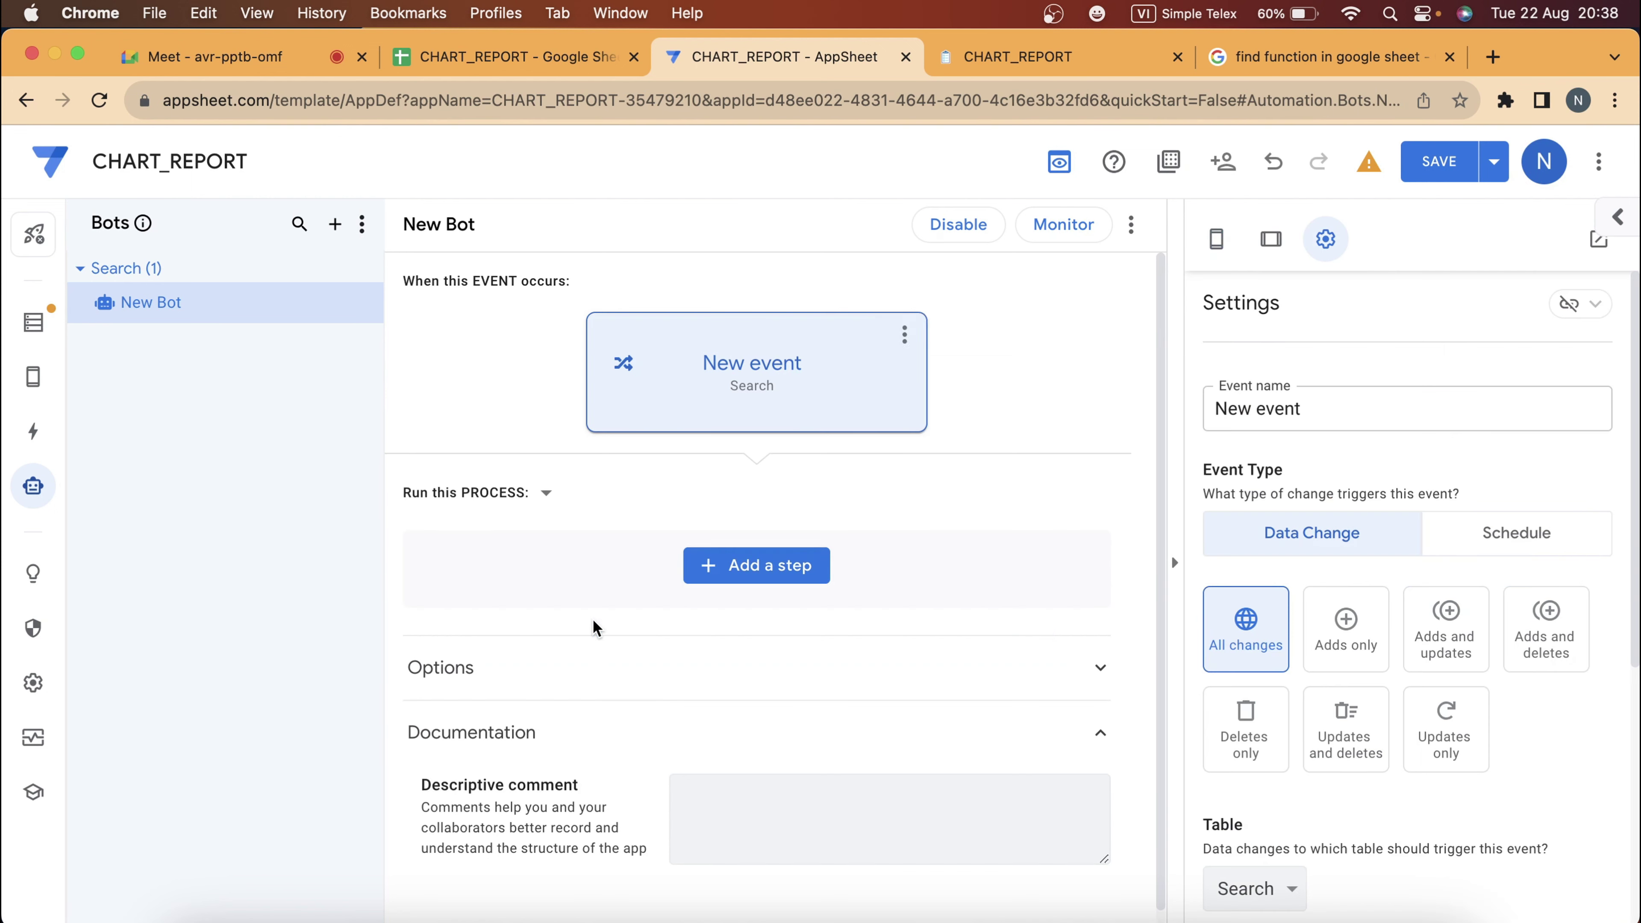
Add a custom step to the bot's process and open it for editing.
click(740, 569)
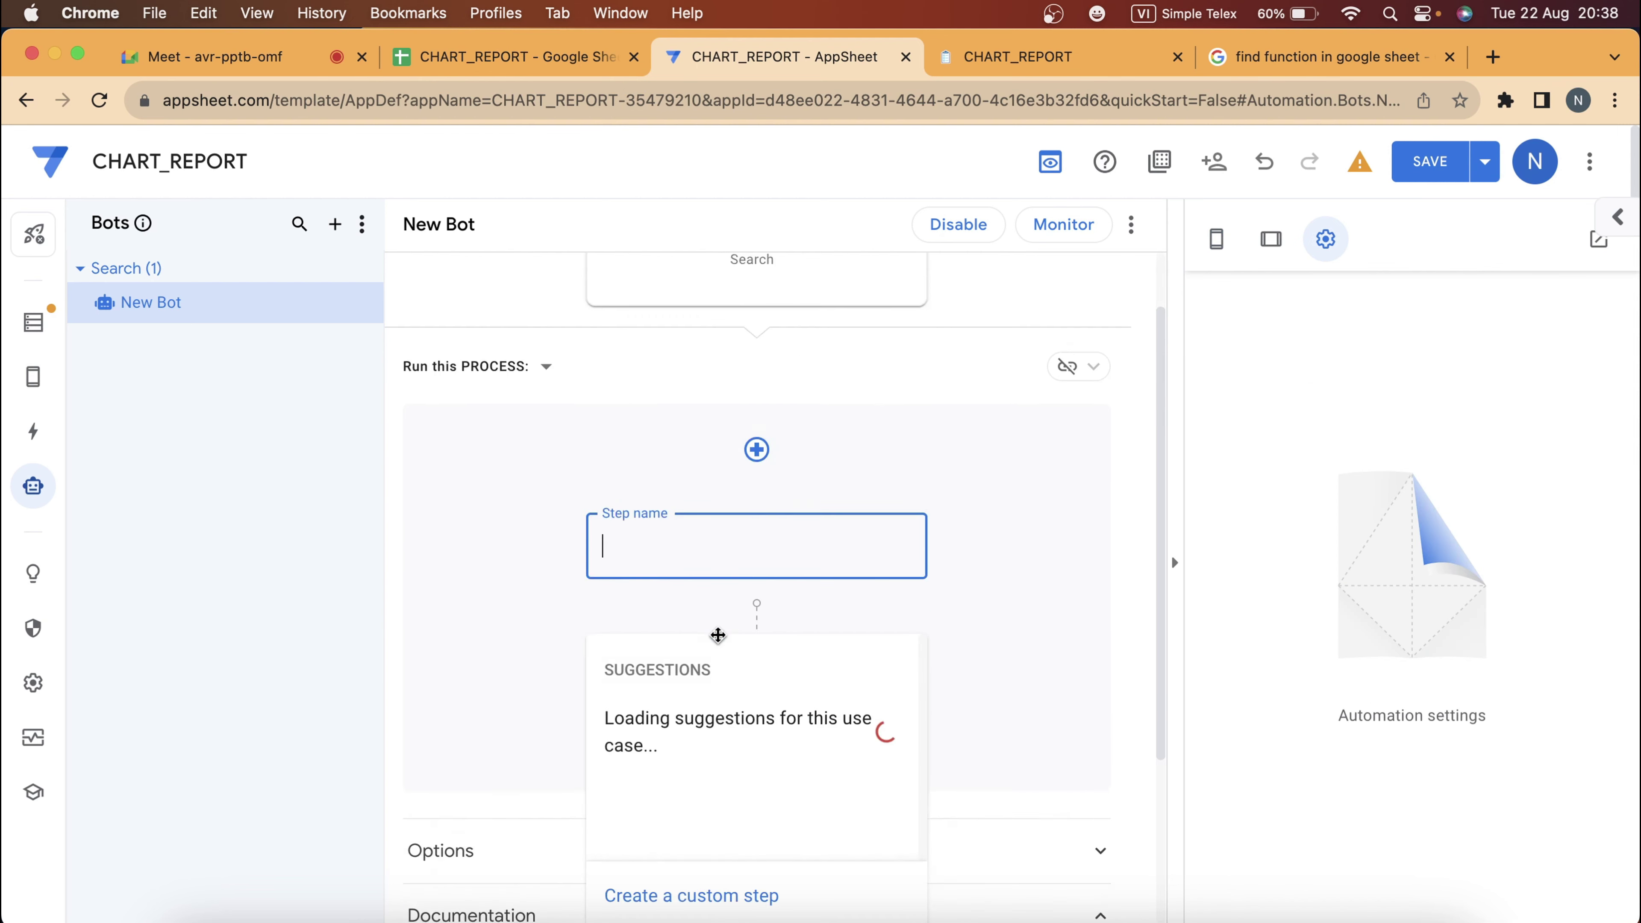
click(715, 695)
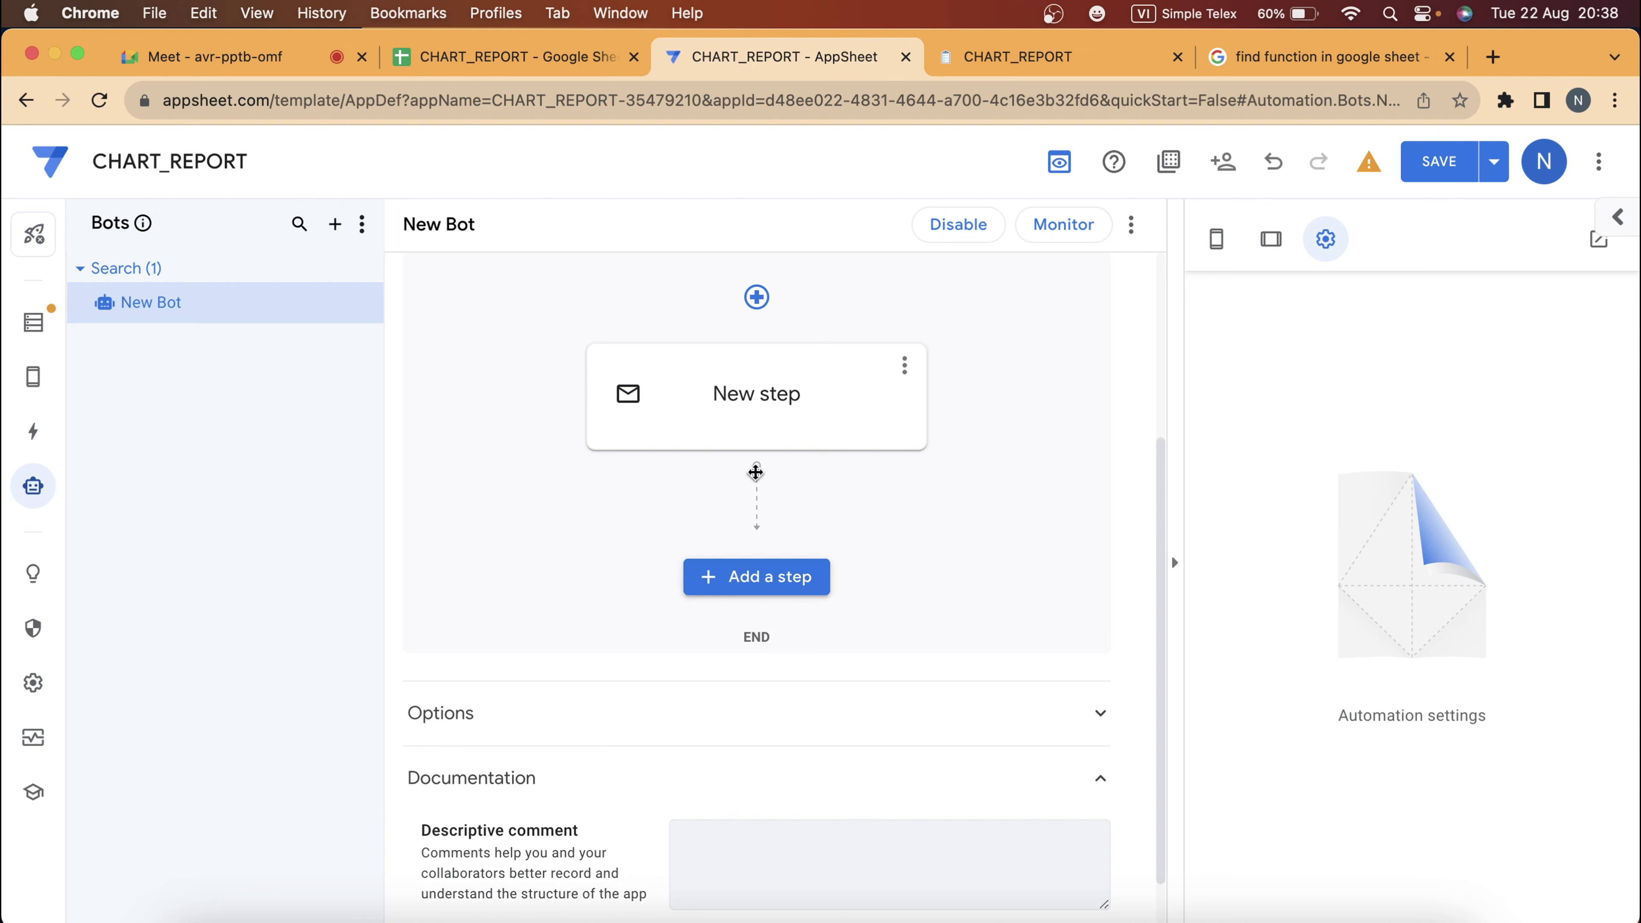
click(763, 405)
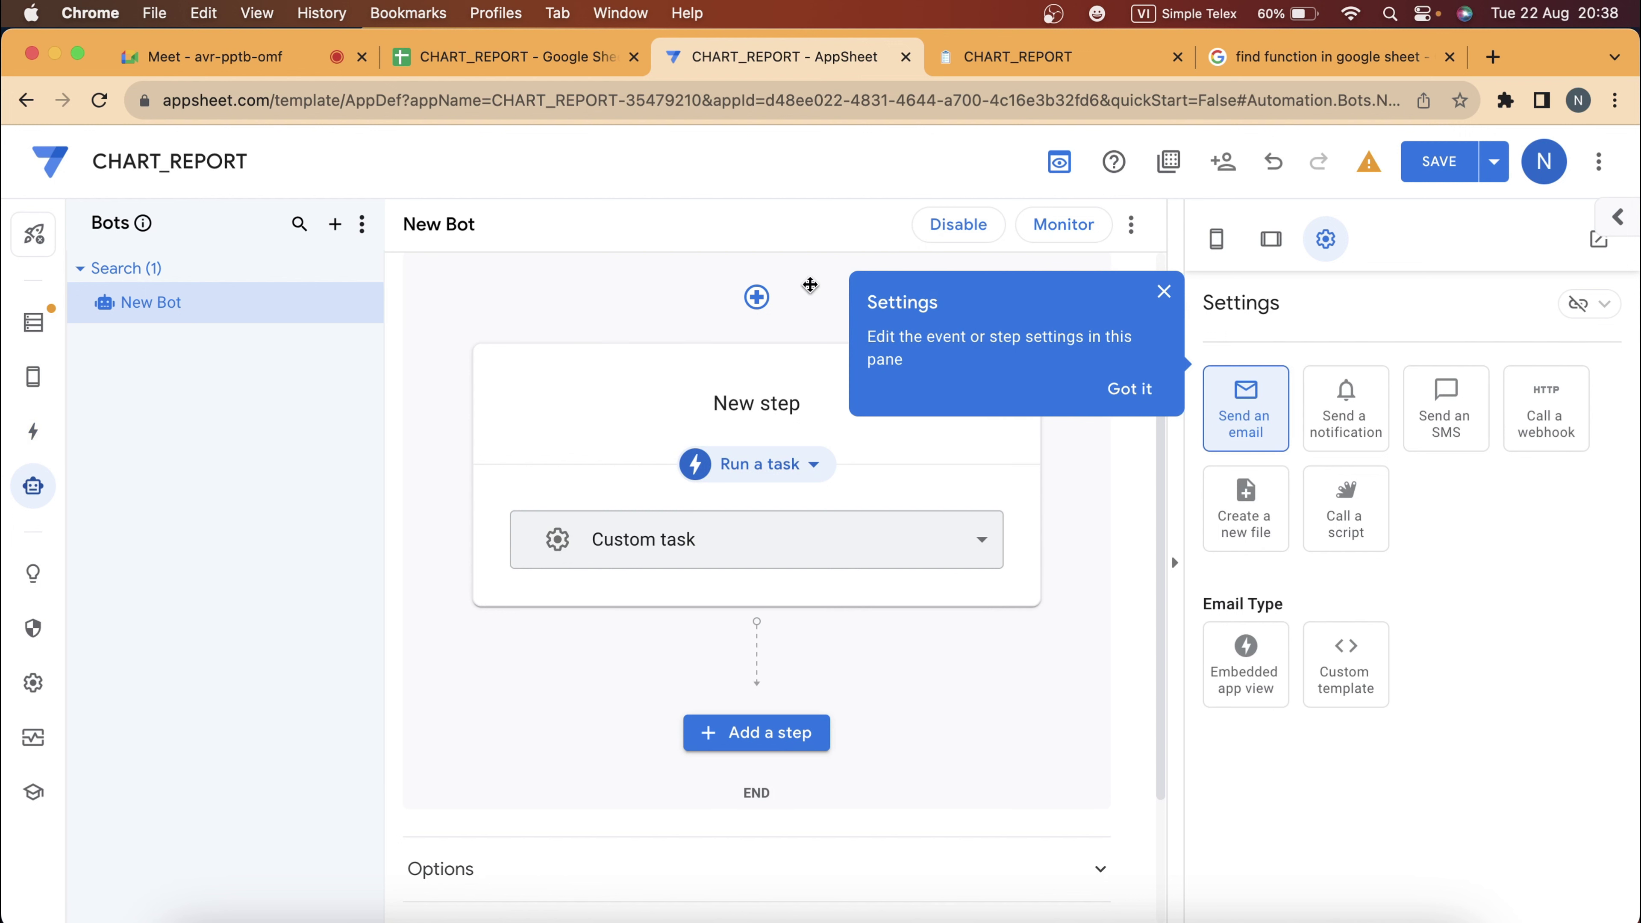
Set the bot's step to a custom task that calls a script.
click(1160, 295)
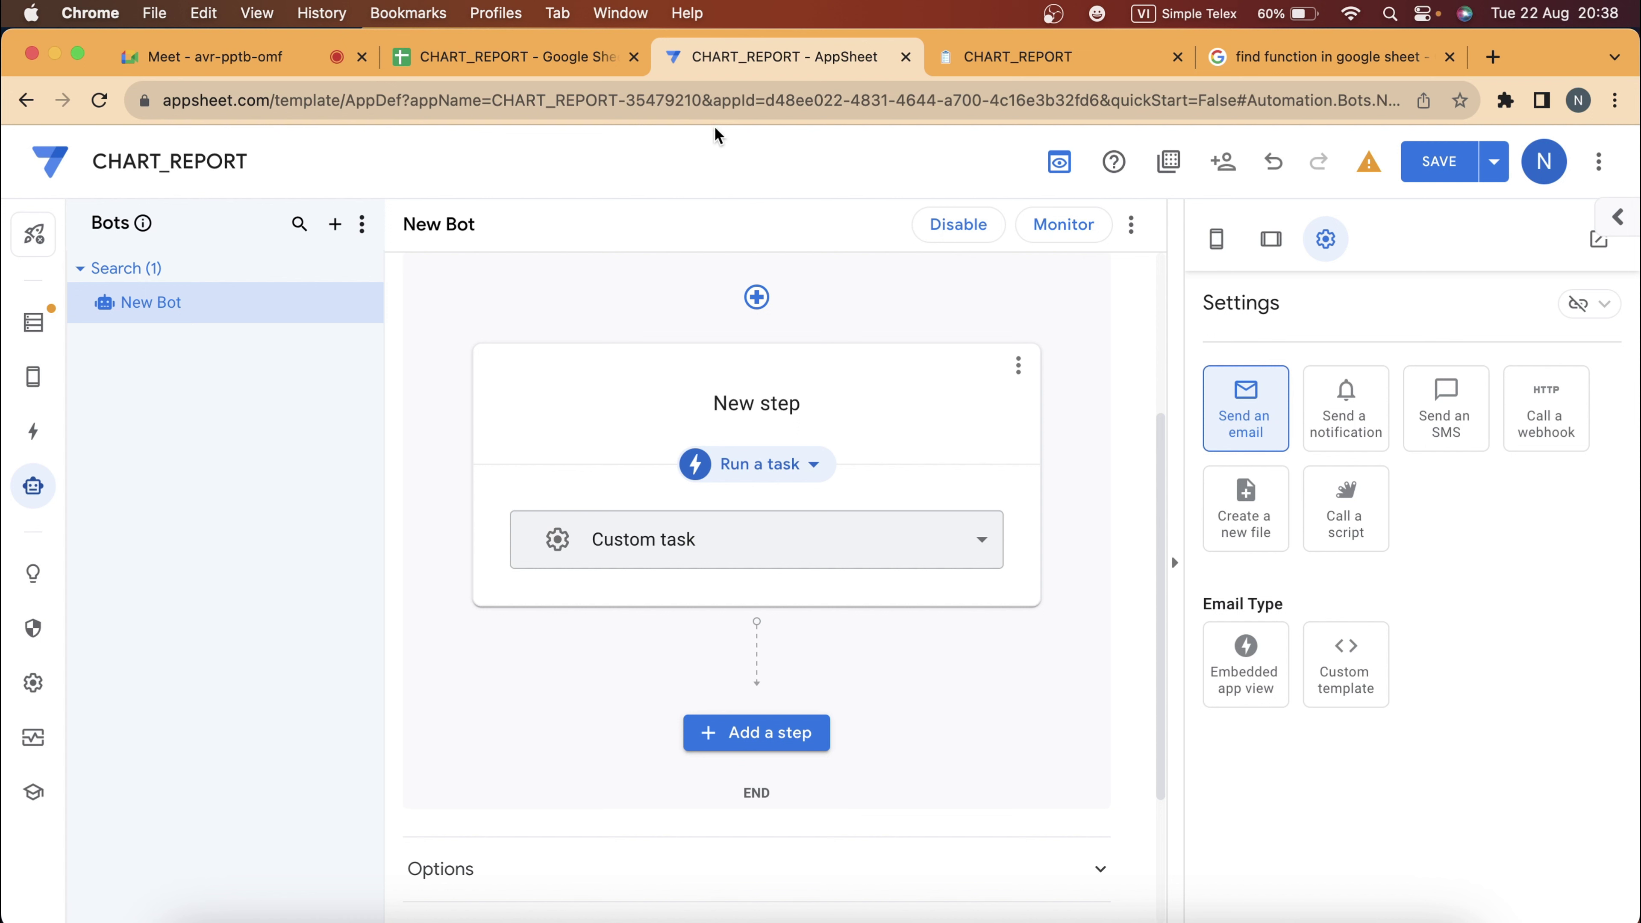
click(759, 472)
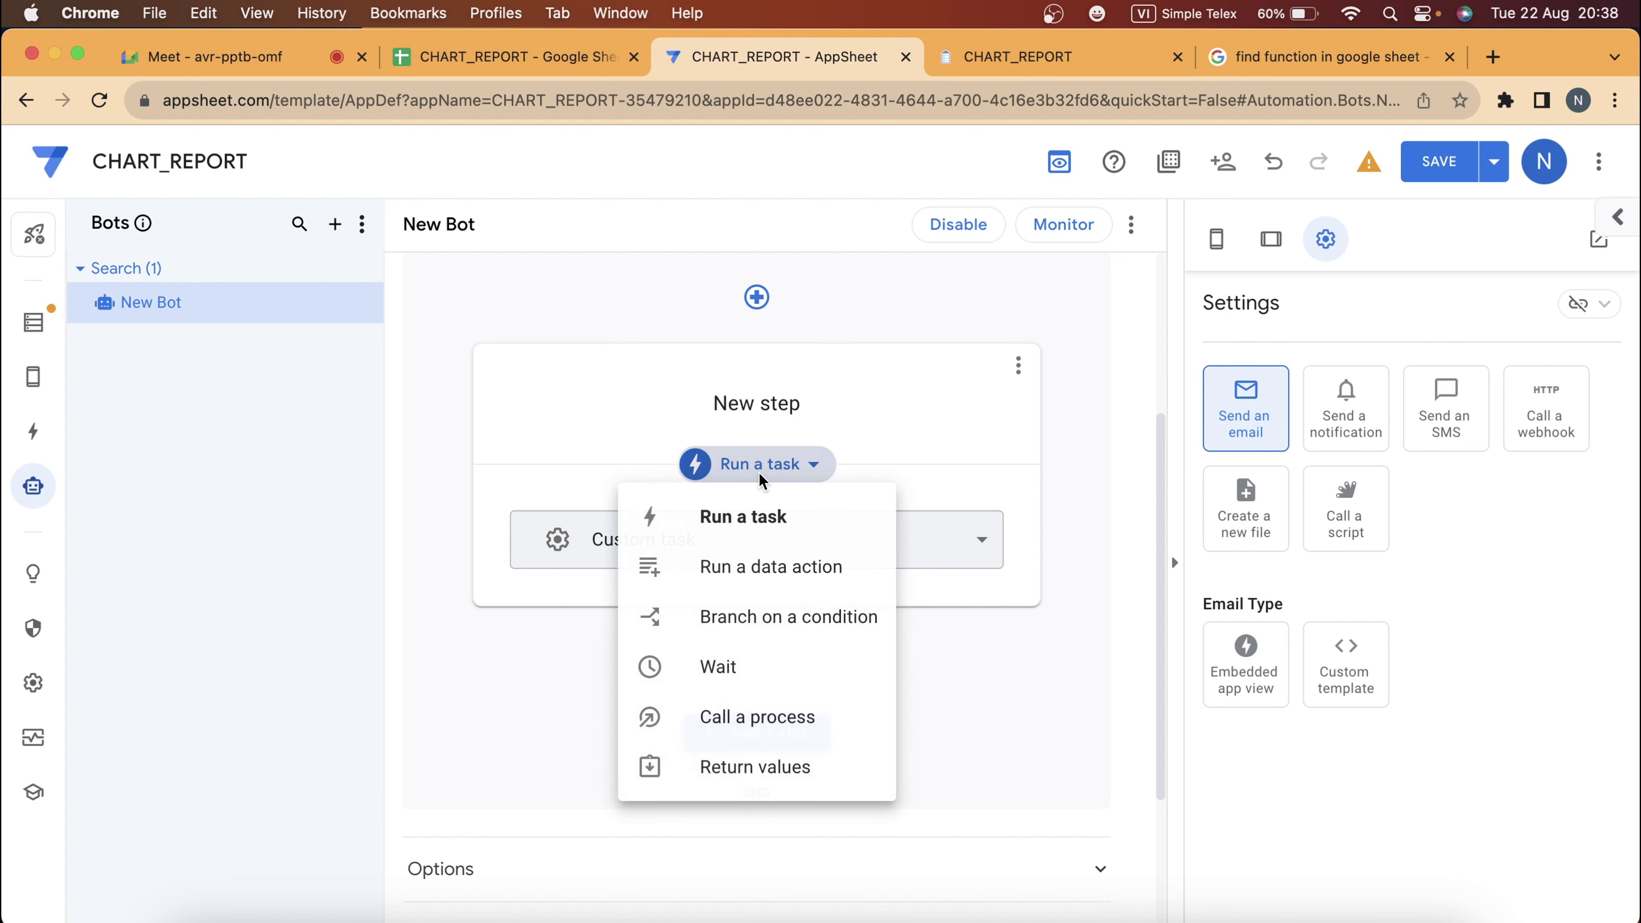
click(741, 549)
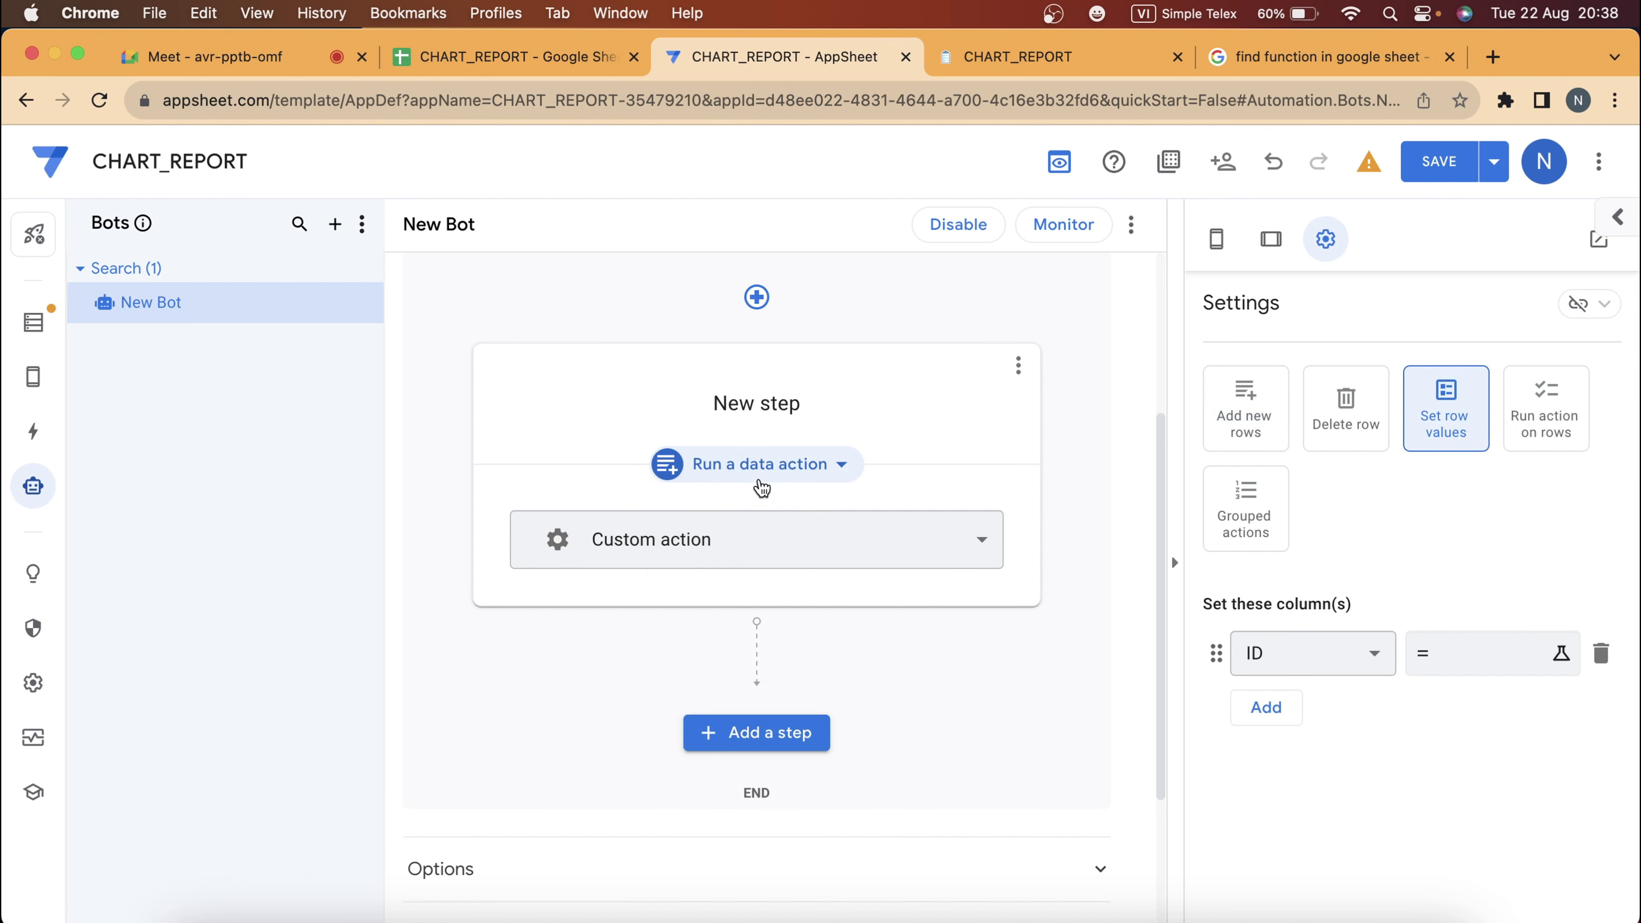
click(760, 473)
click(756, 518)
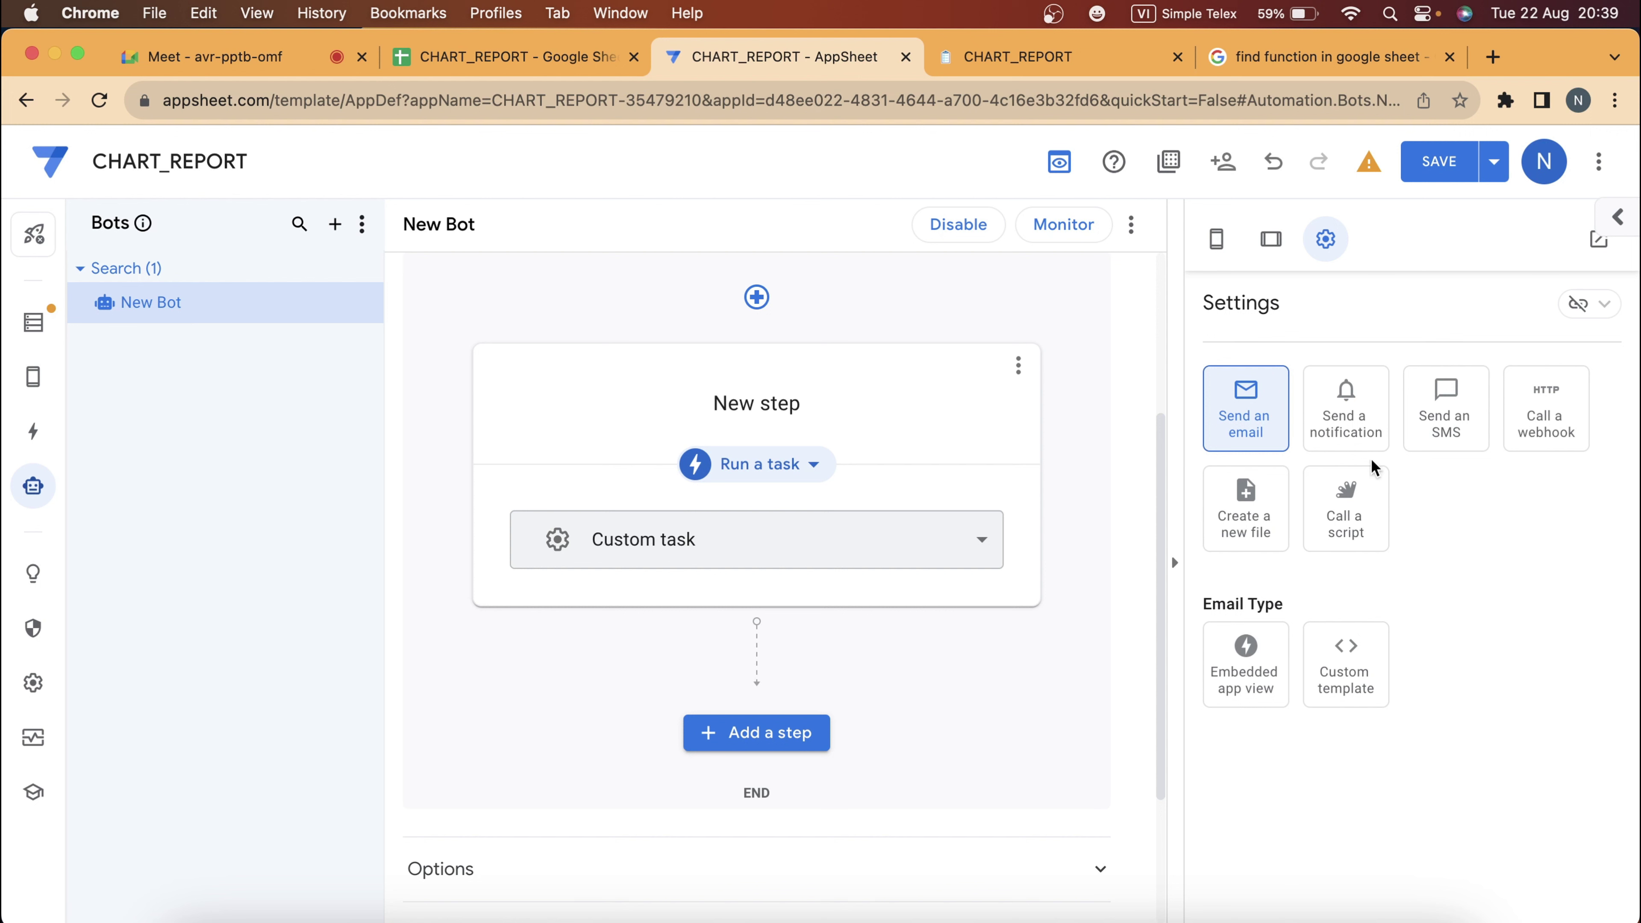
click(1247, 527)
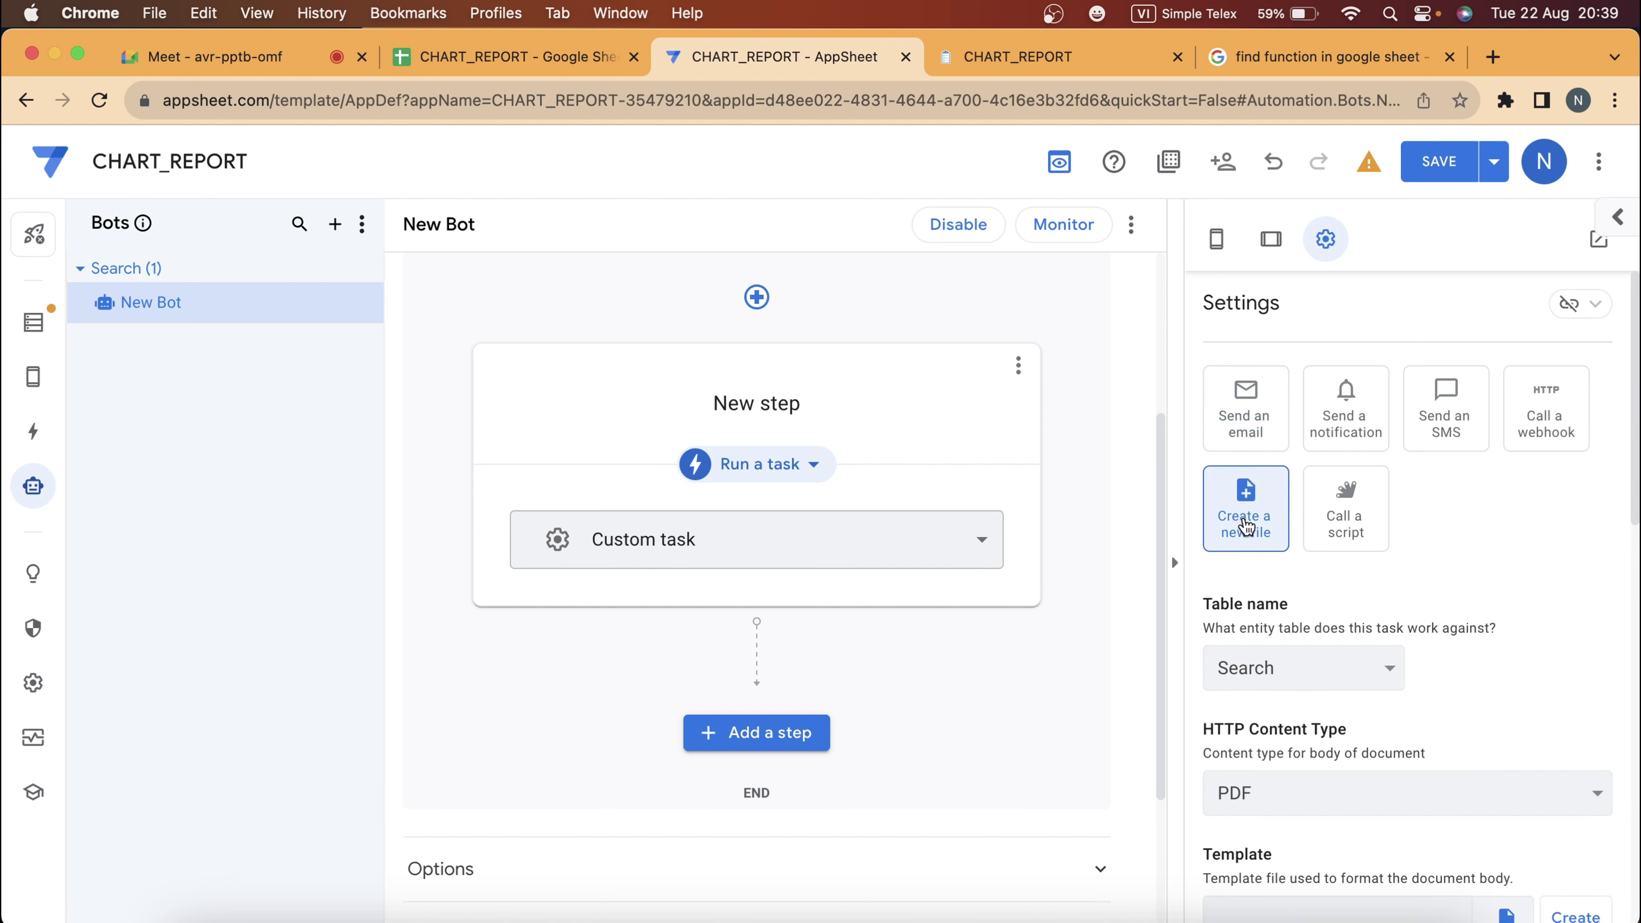
click(1340, 514)
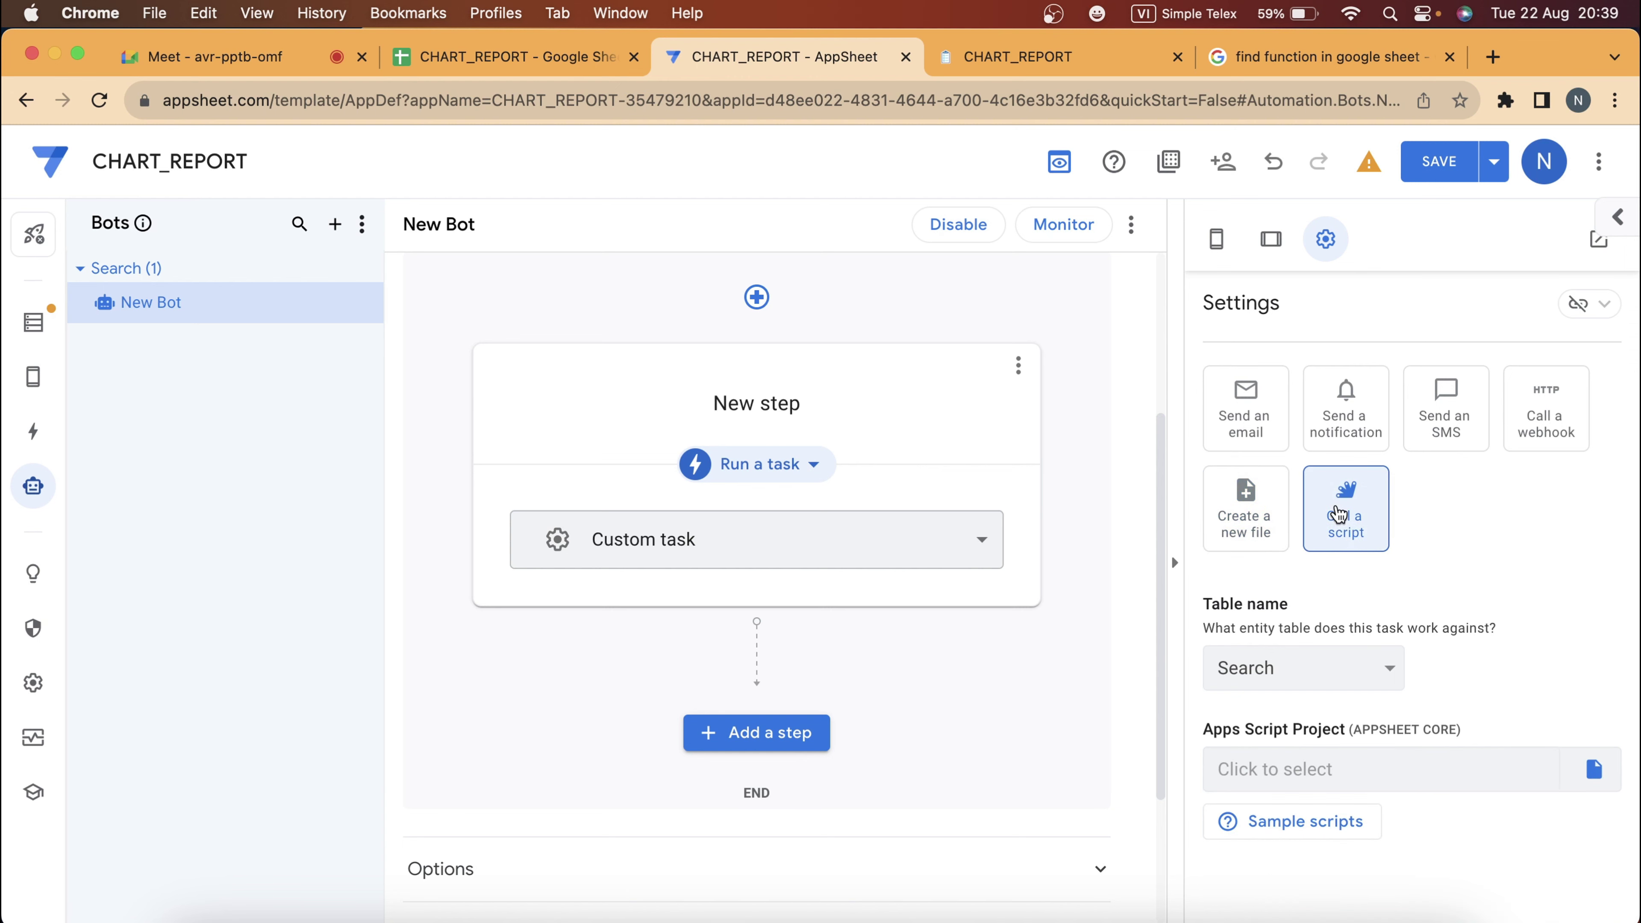
Glance at the spreadsheet, then show the New event's settings, triggering on all Data Change events.
click(569, 58)
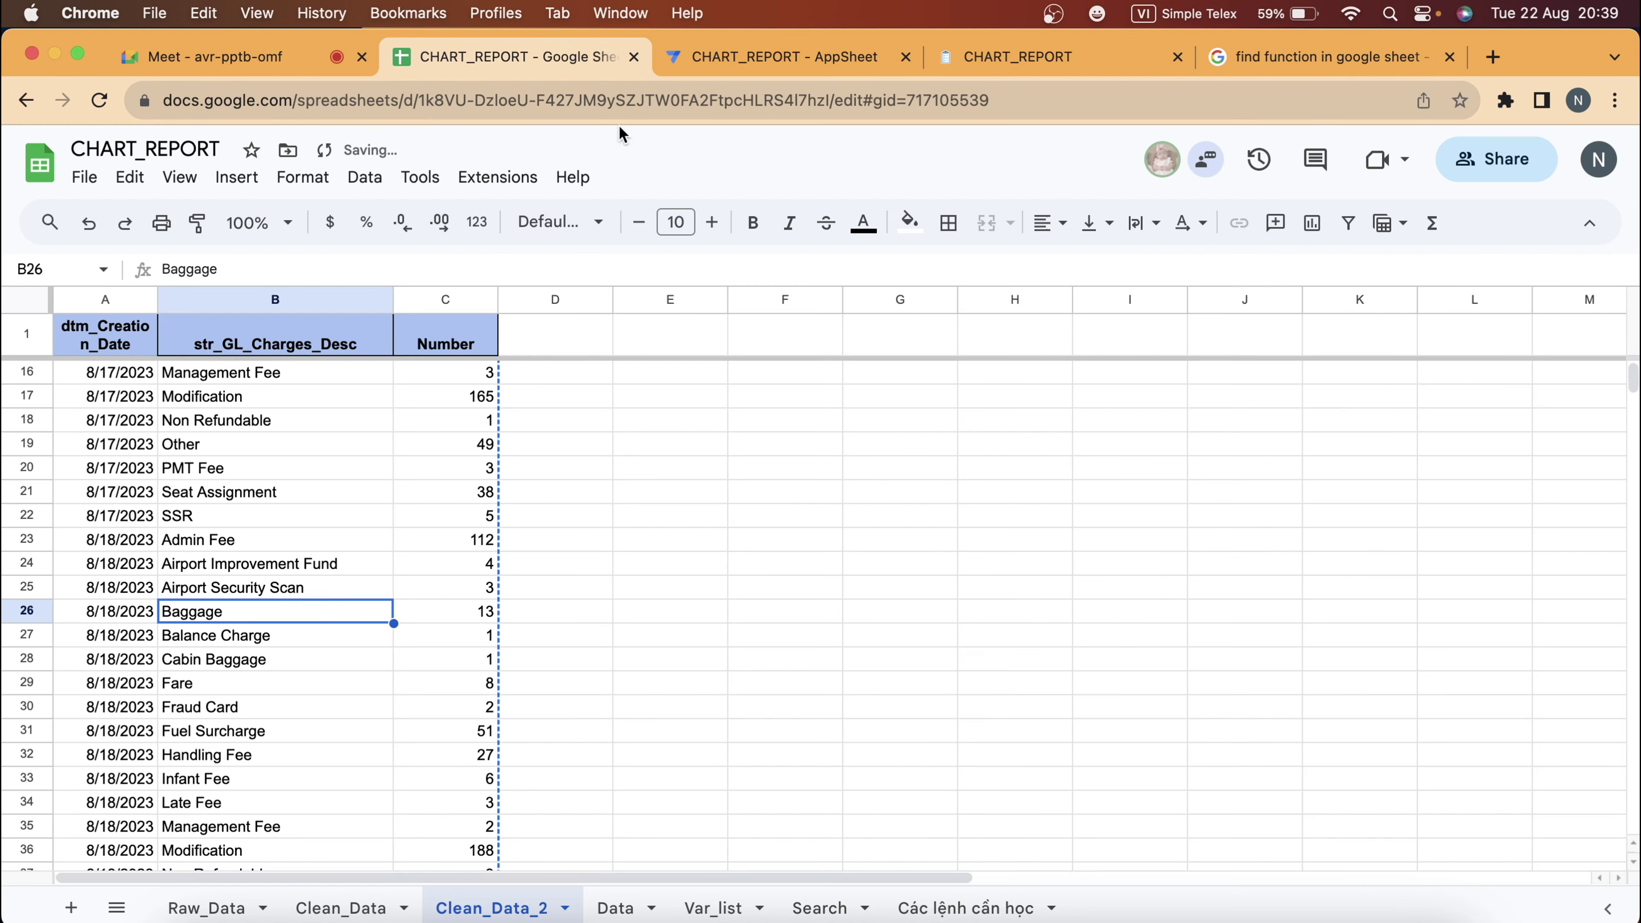
click(764, 57)
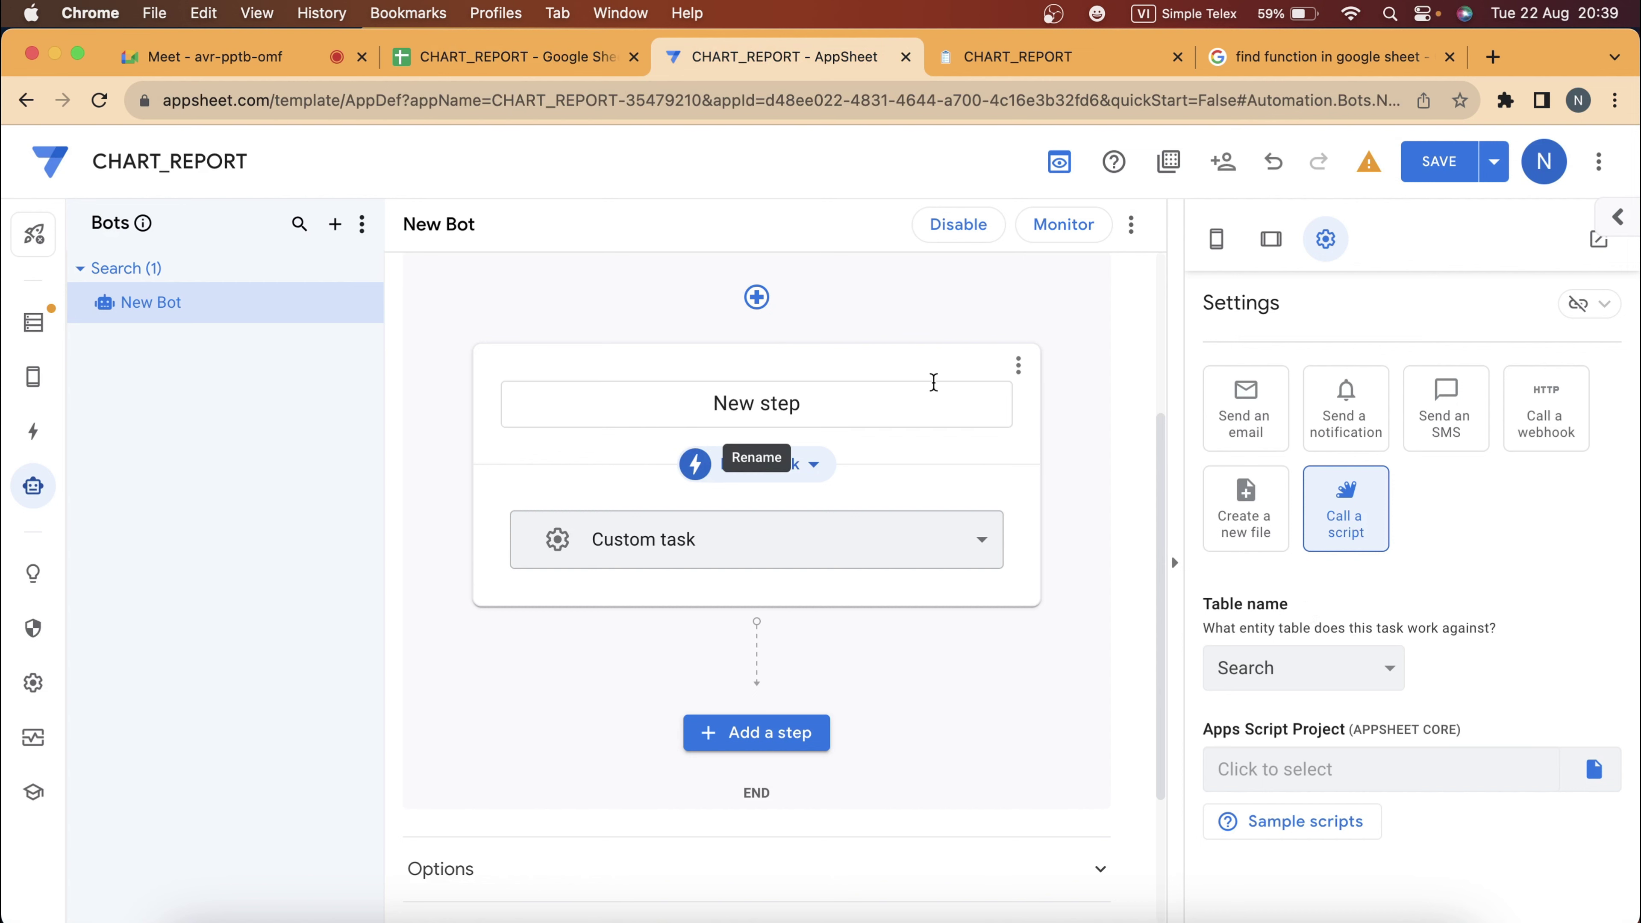
scroll(756, 452, up, 5)
click(804, 343)
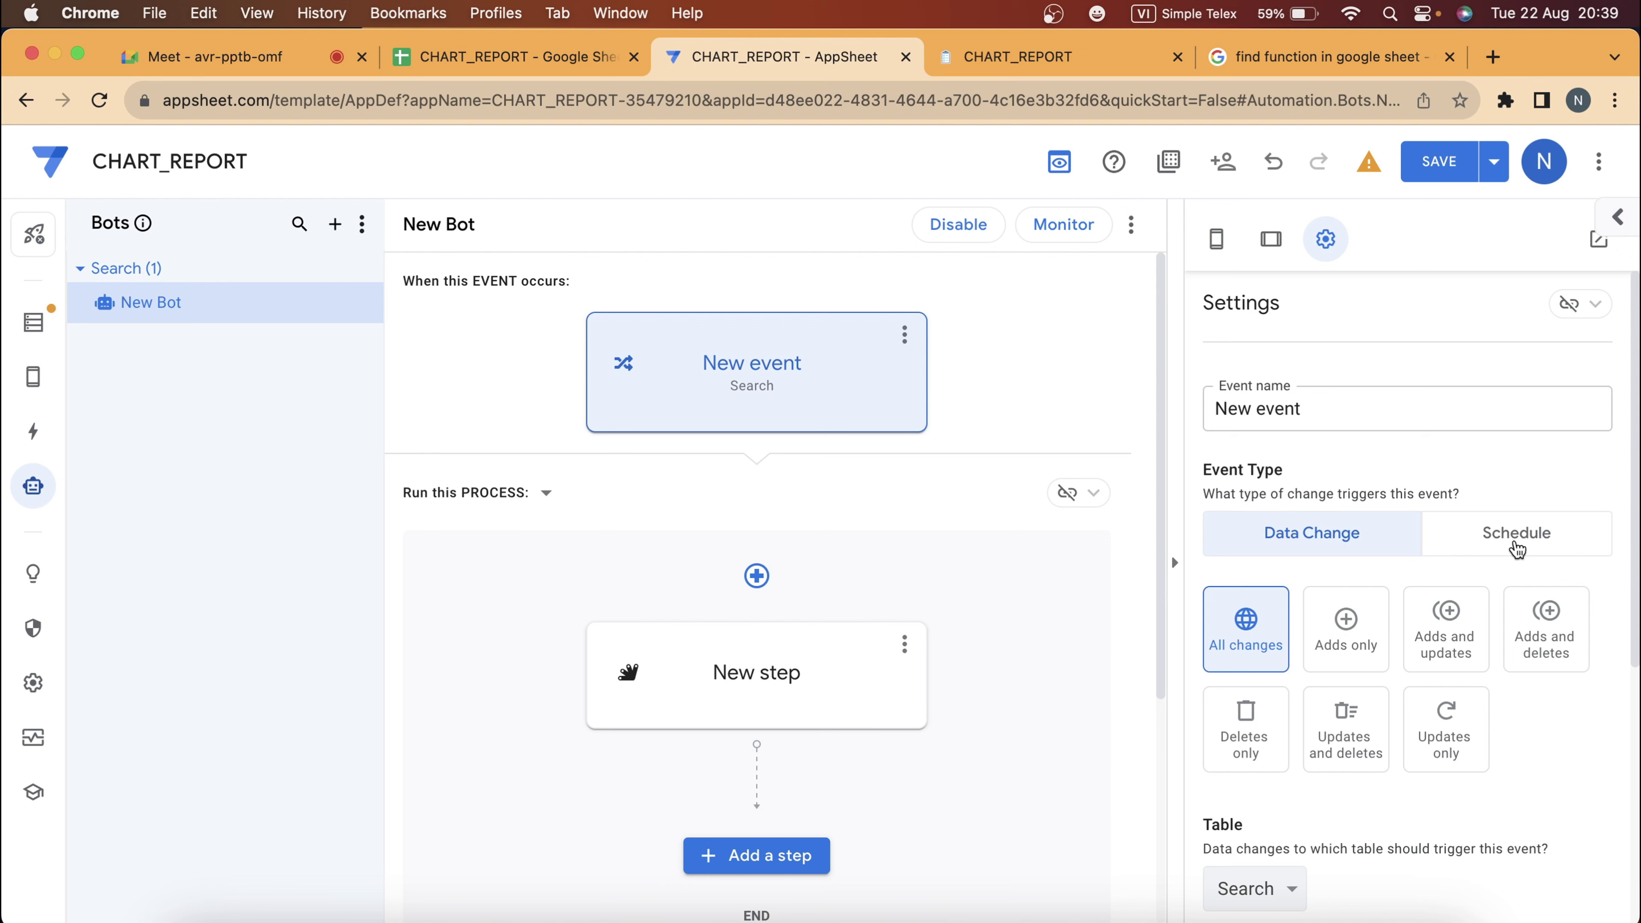
click(1517, 537)
scroll(1366, 853, down, 3)
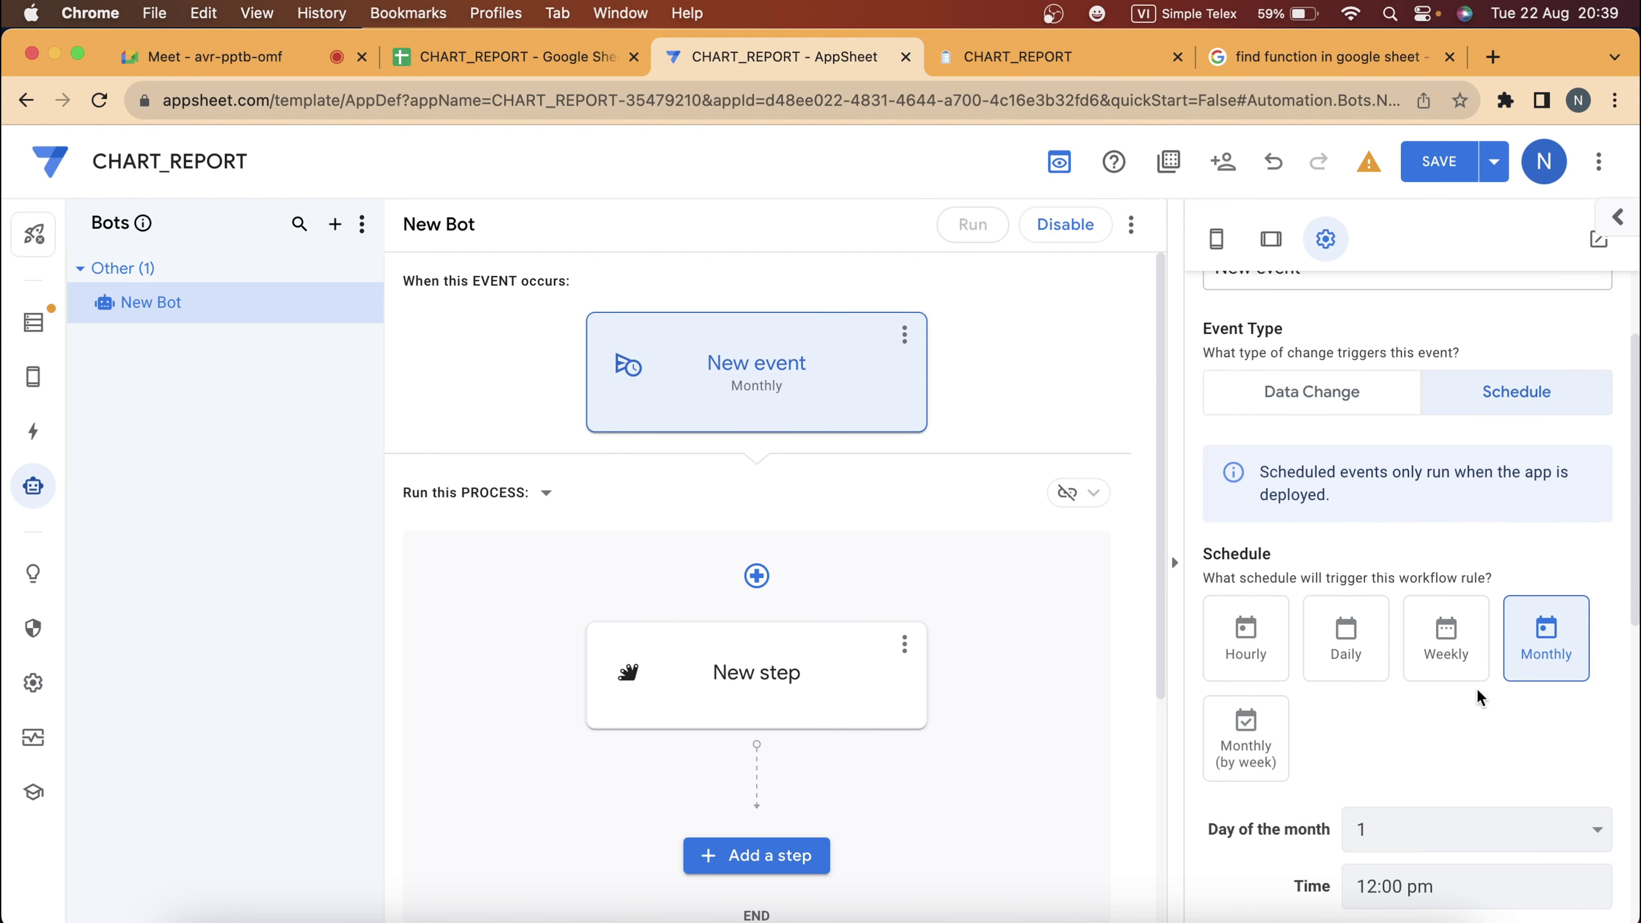
click(1326, 399)
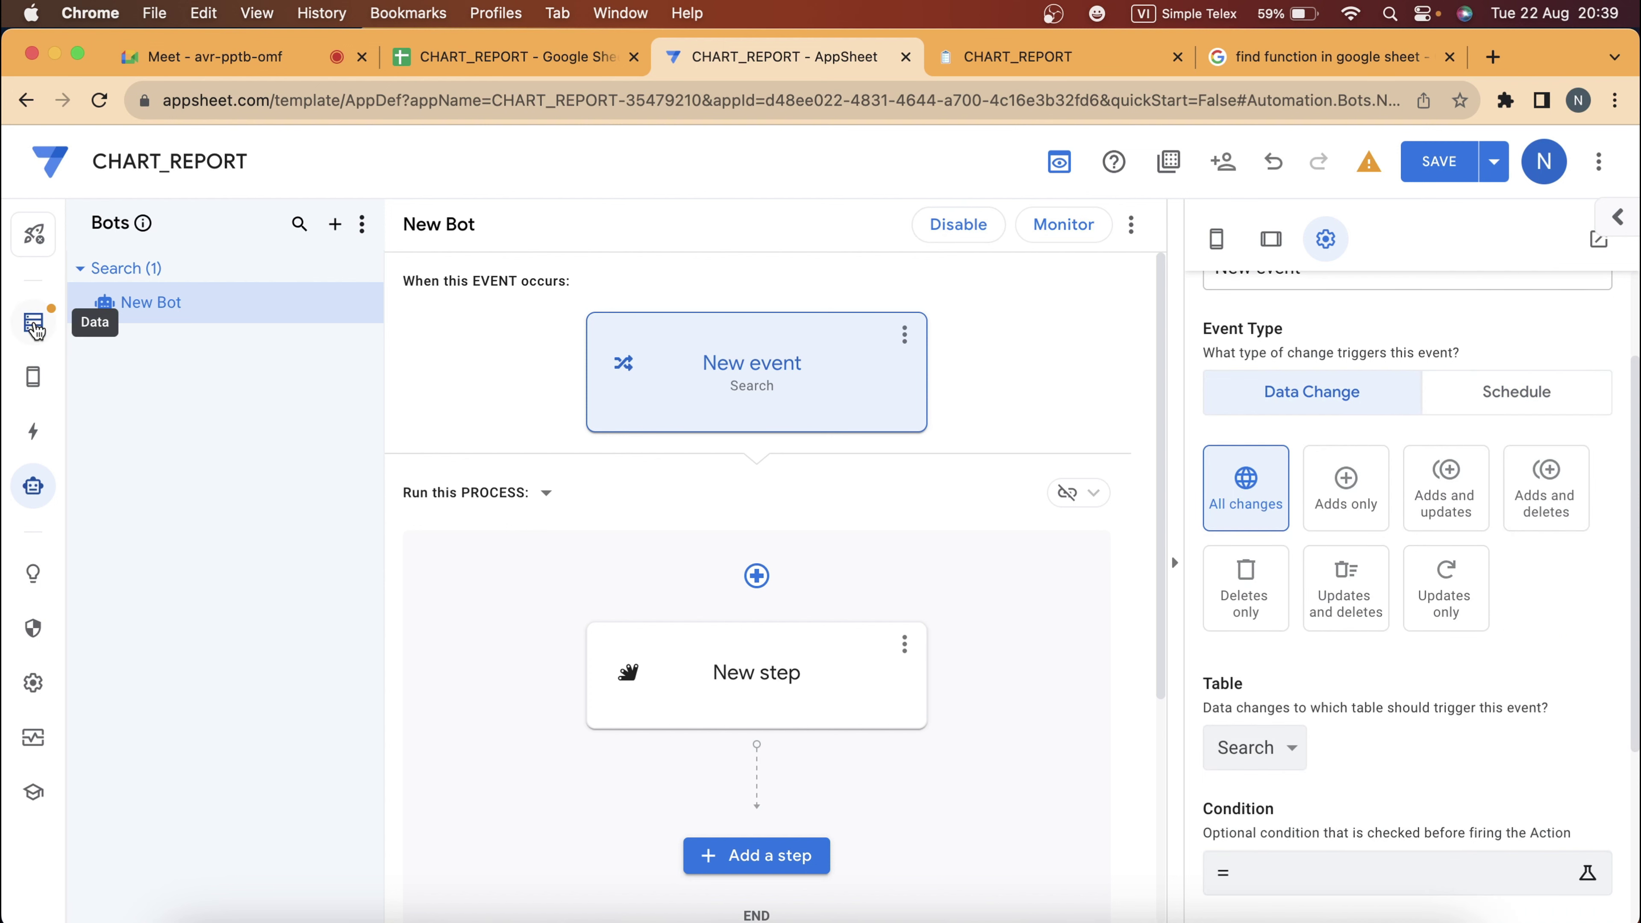
Check the column types of Data's _RowNumber and Search's ID, leaving ID as Text.
click(34, 324)
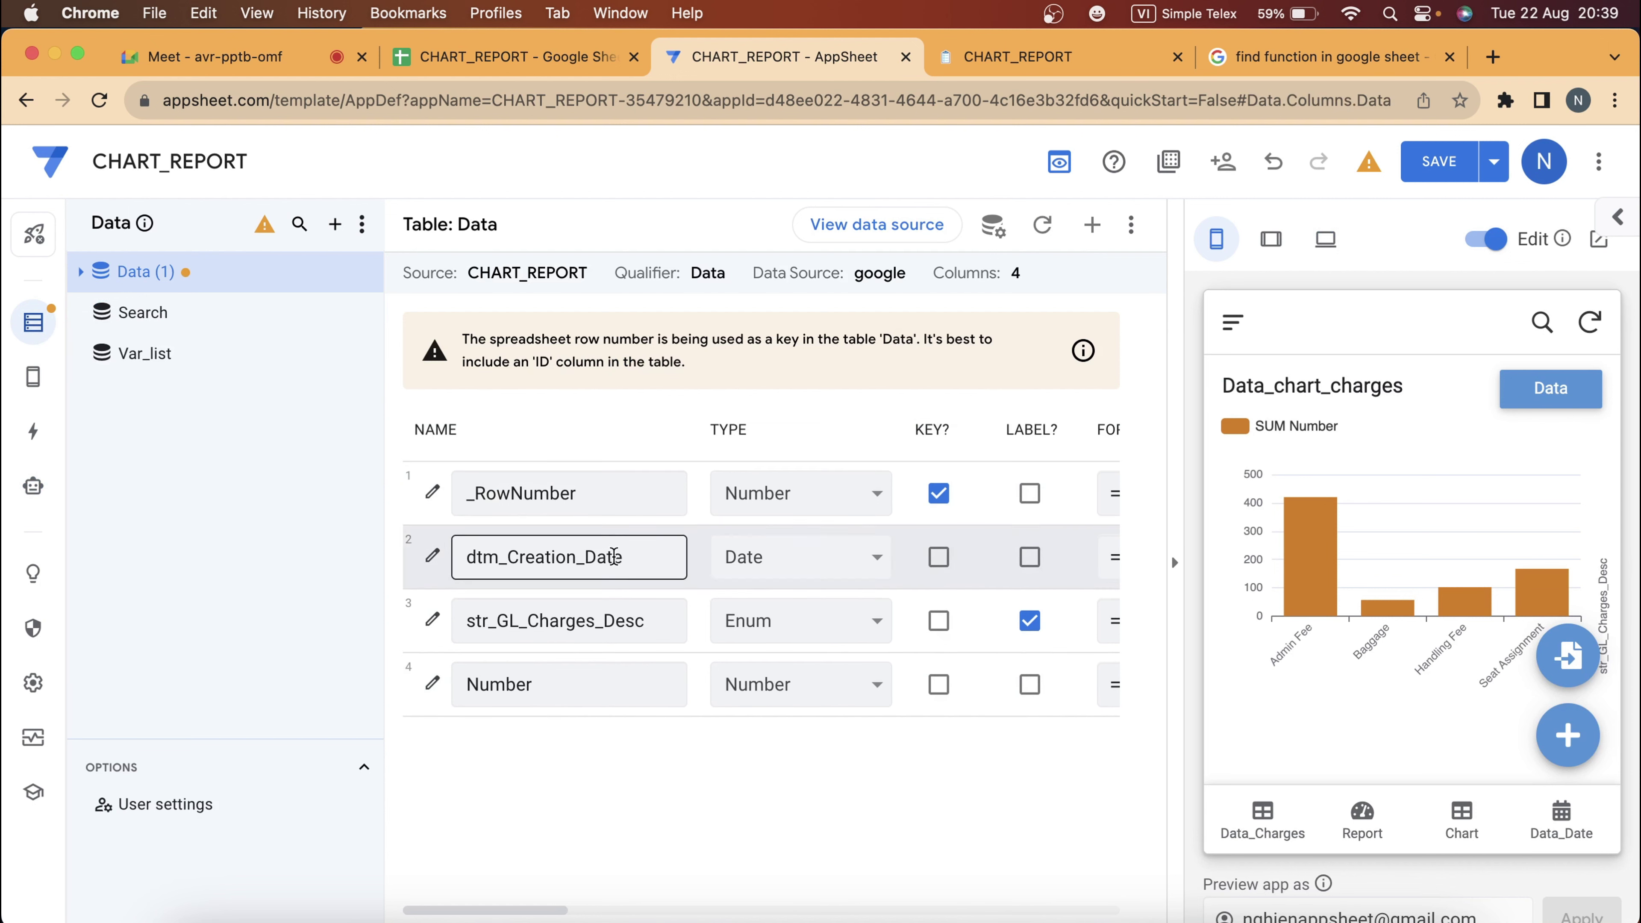
click(762, 508)
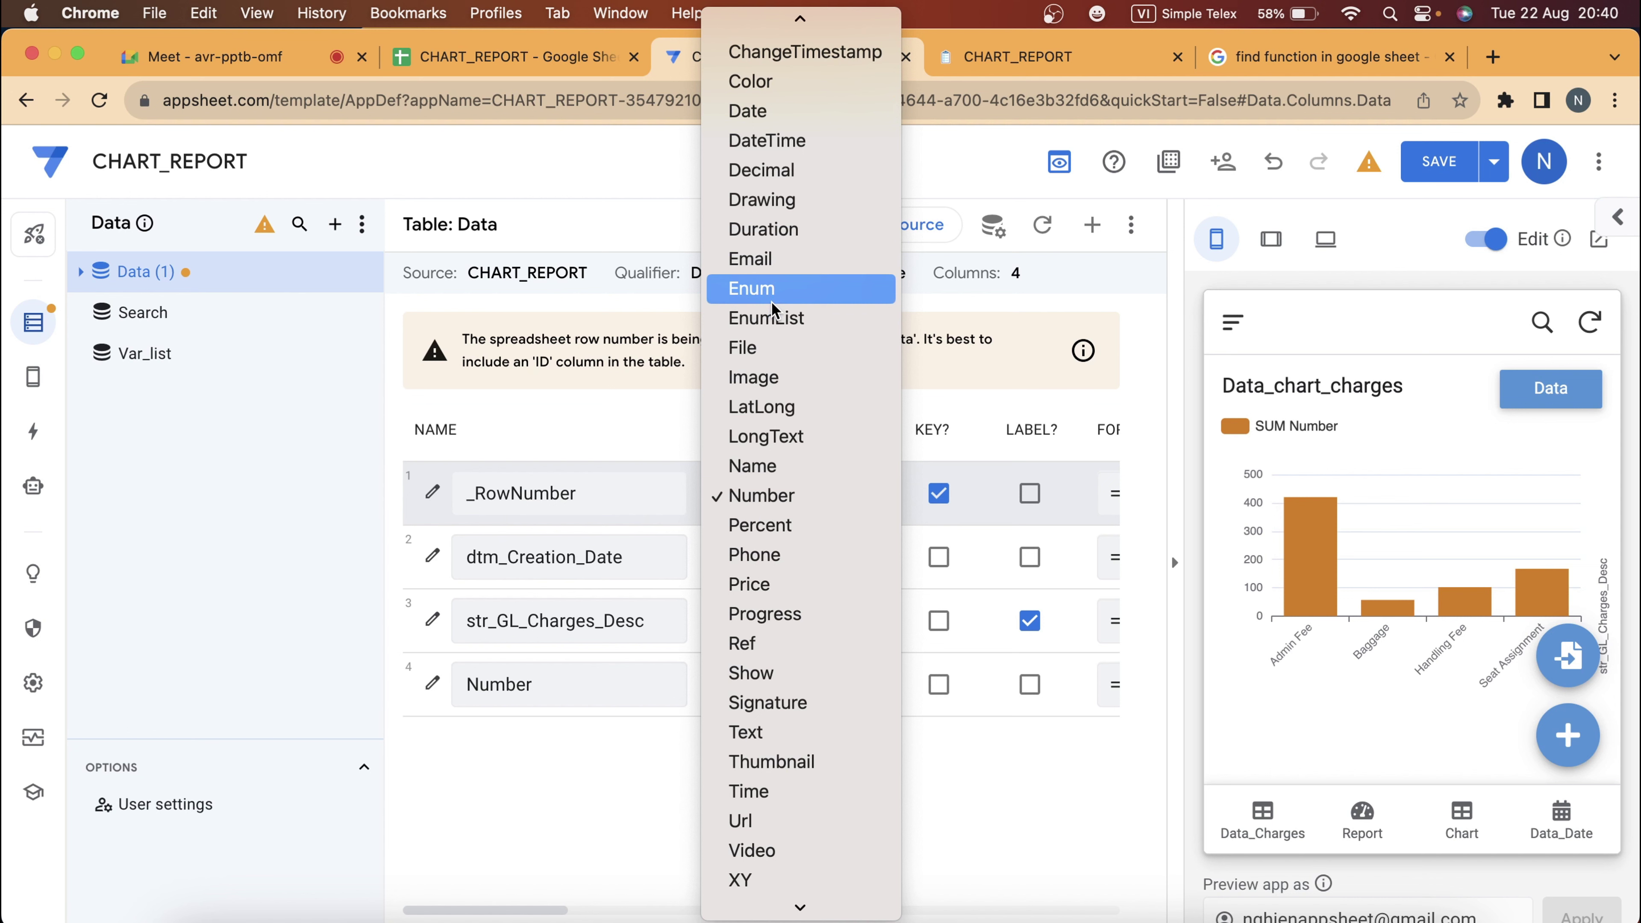
click(319, 516)
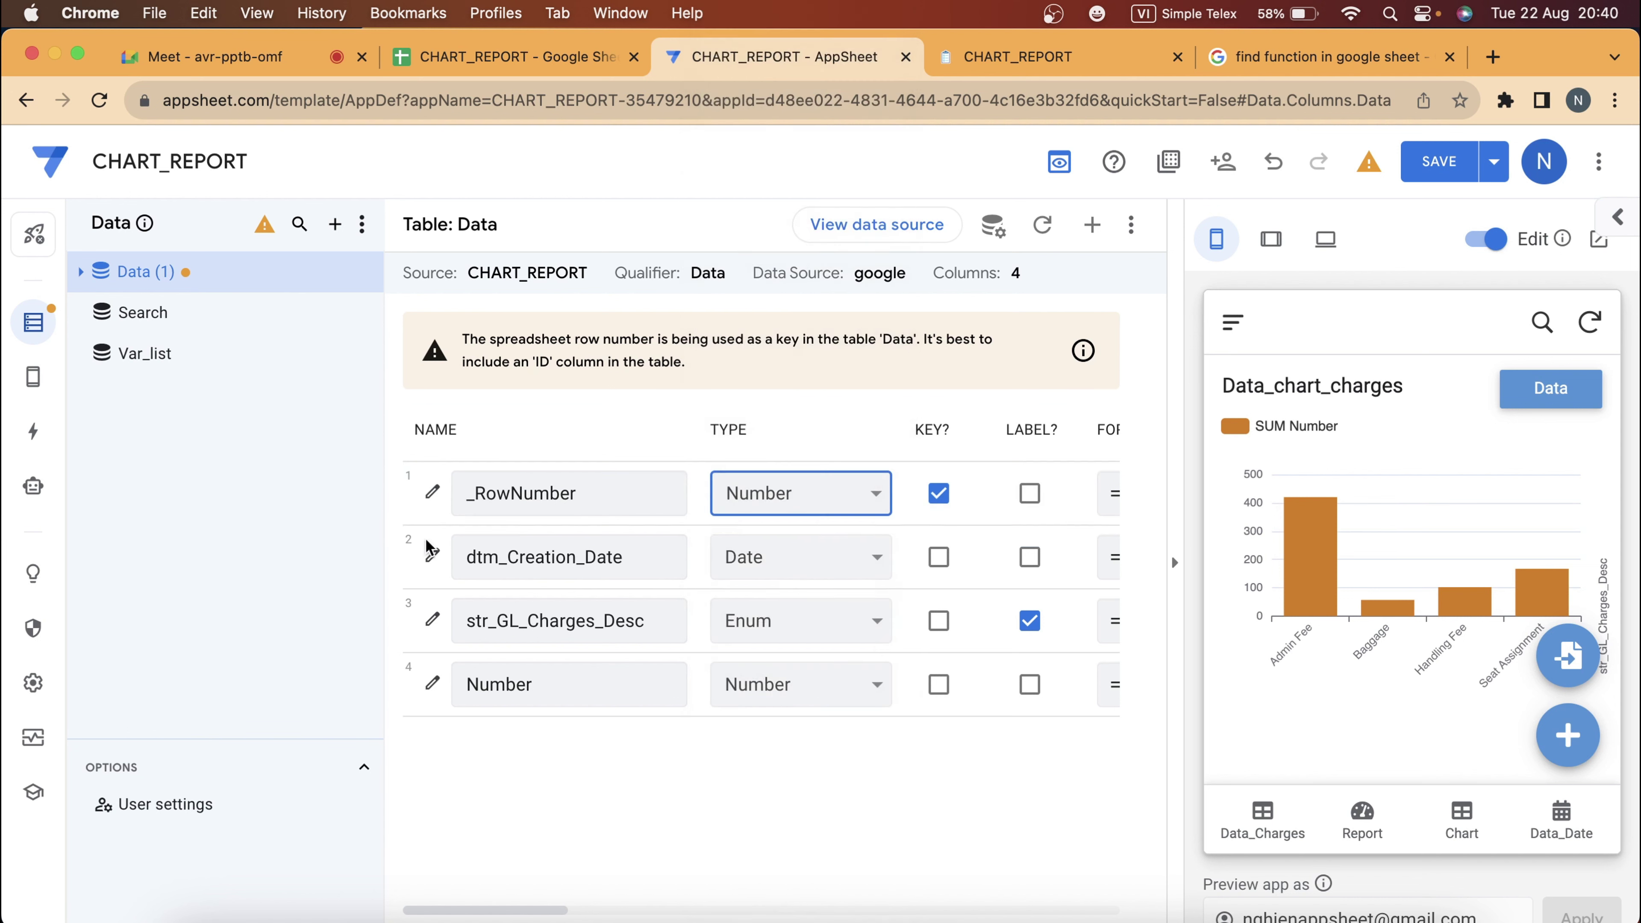
click(194, 314)
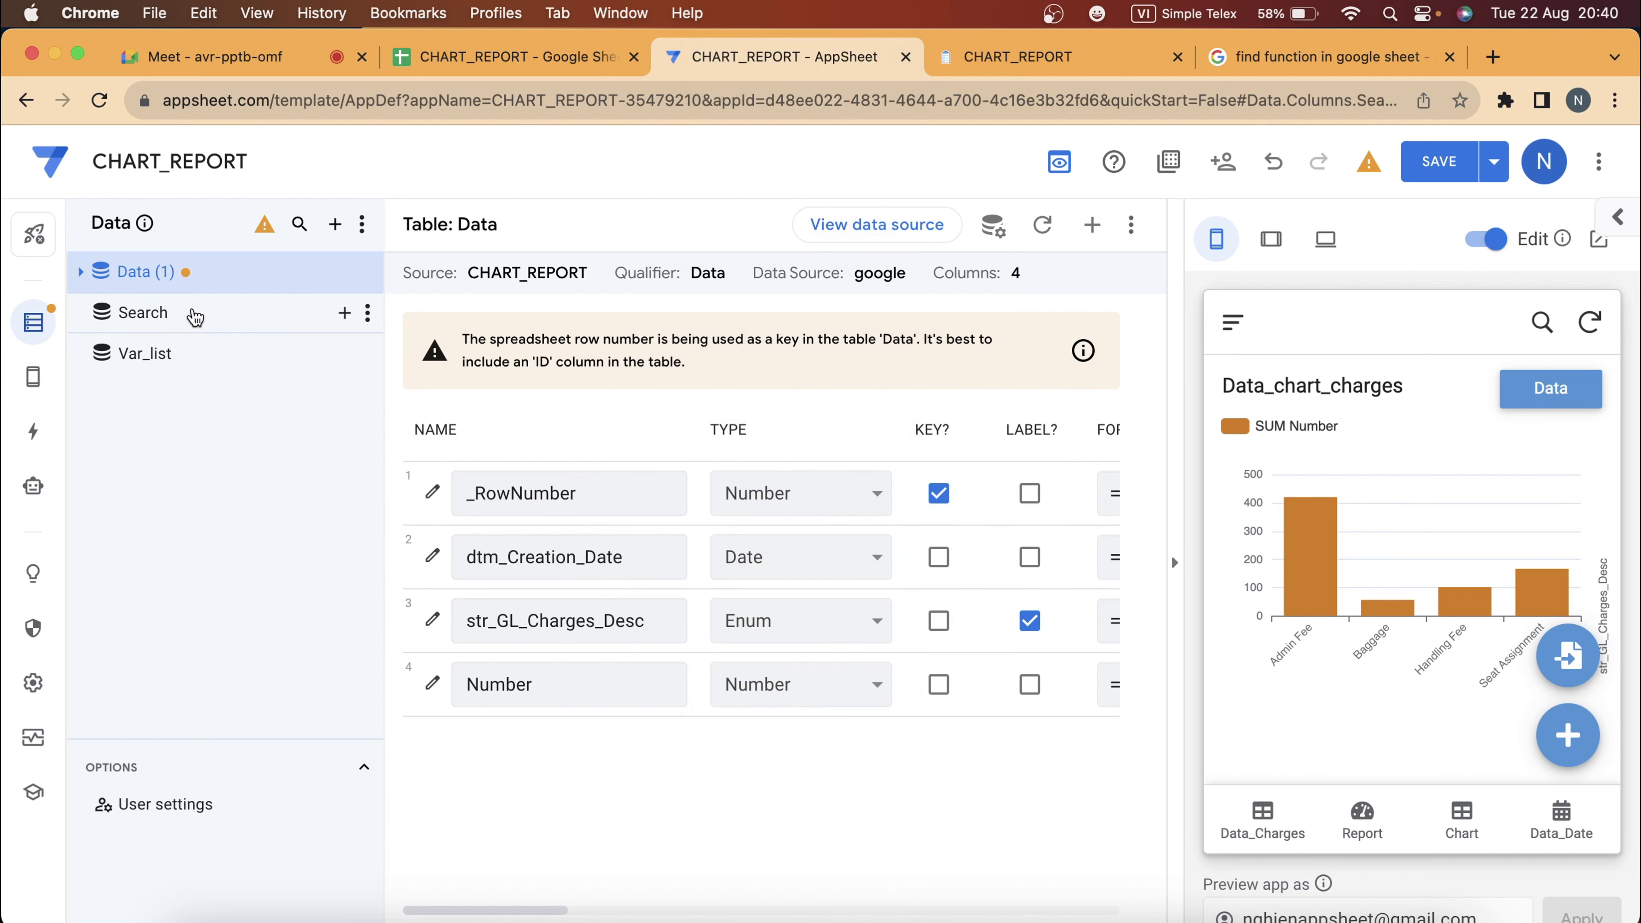
click(769, 471)
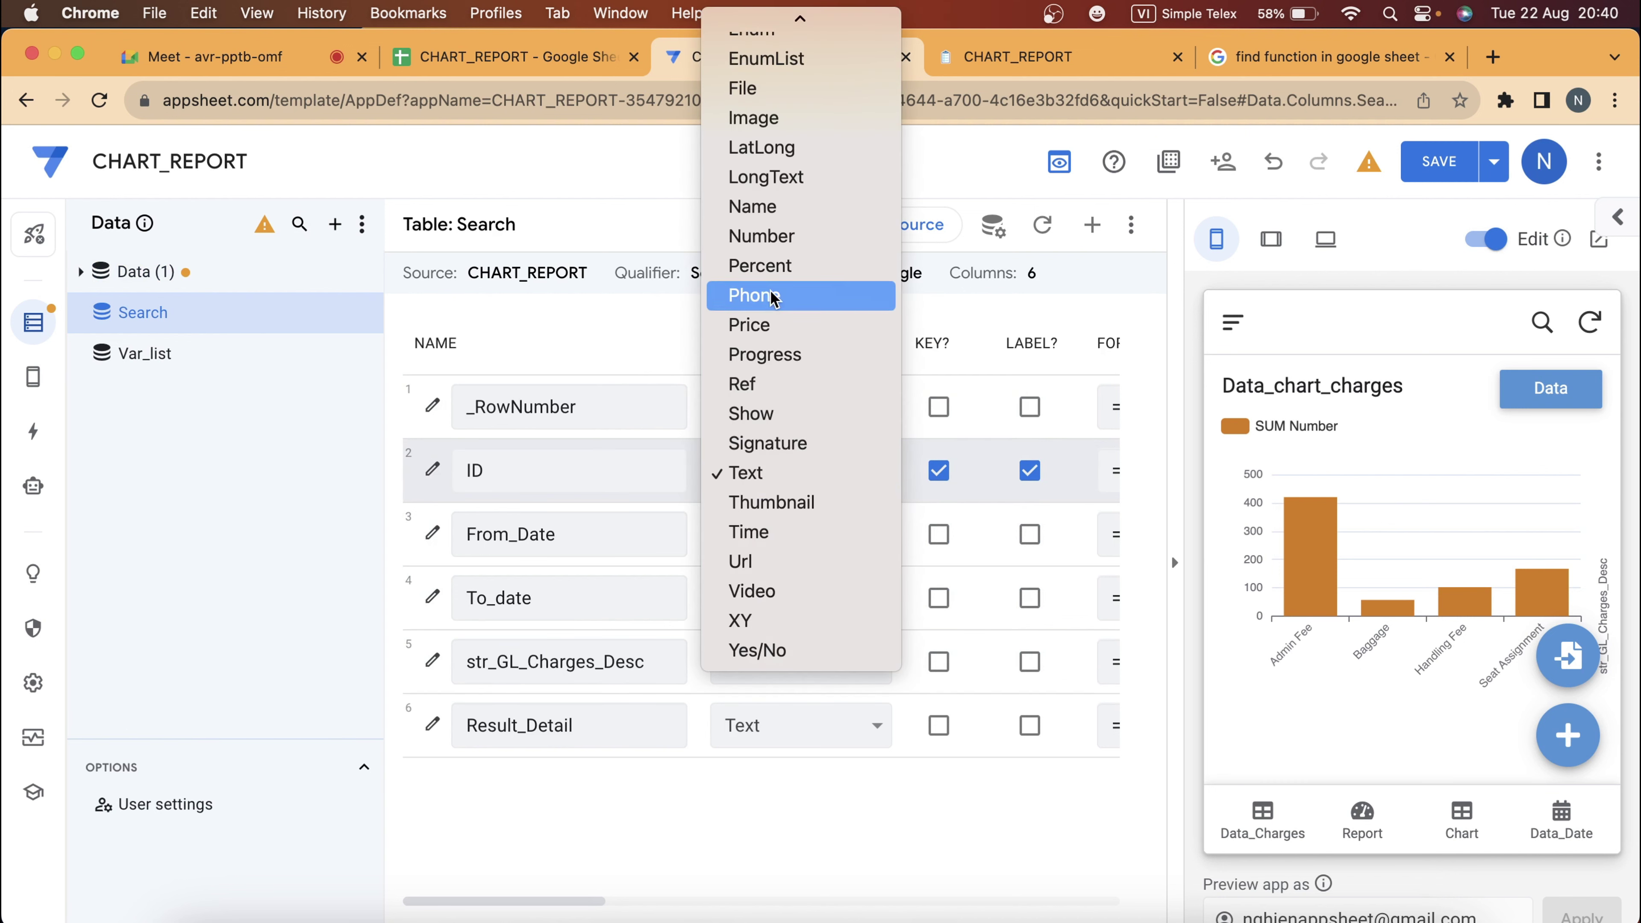
scroll(803, 242, up, 5)
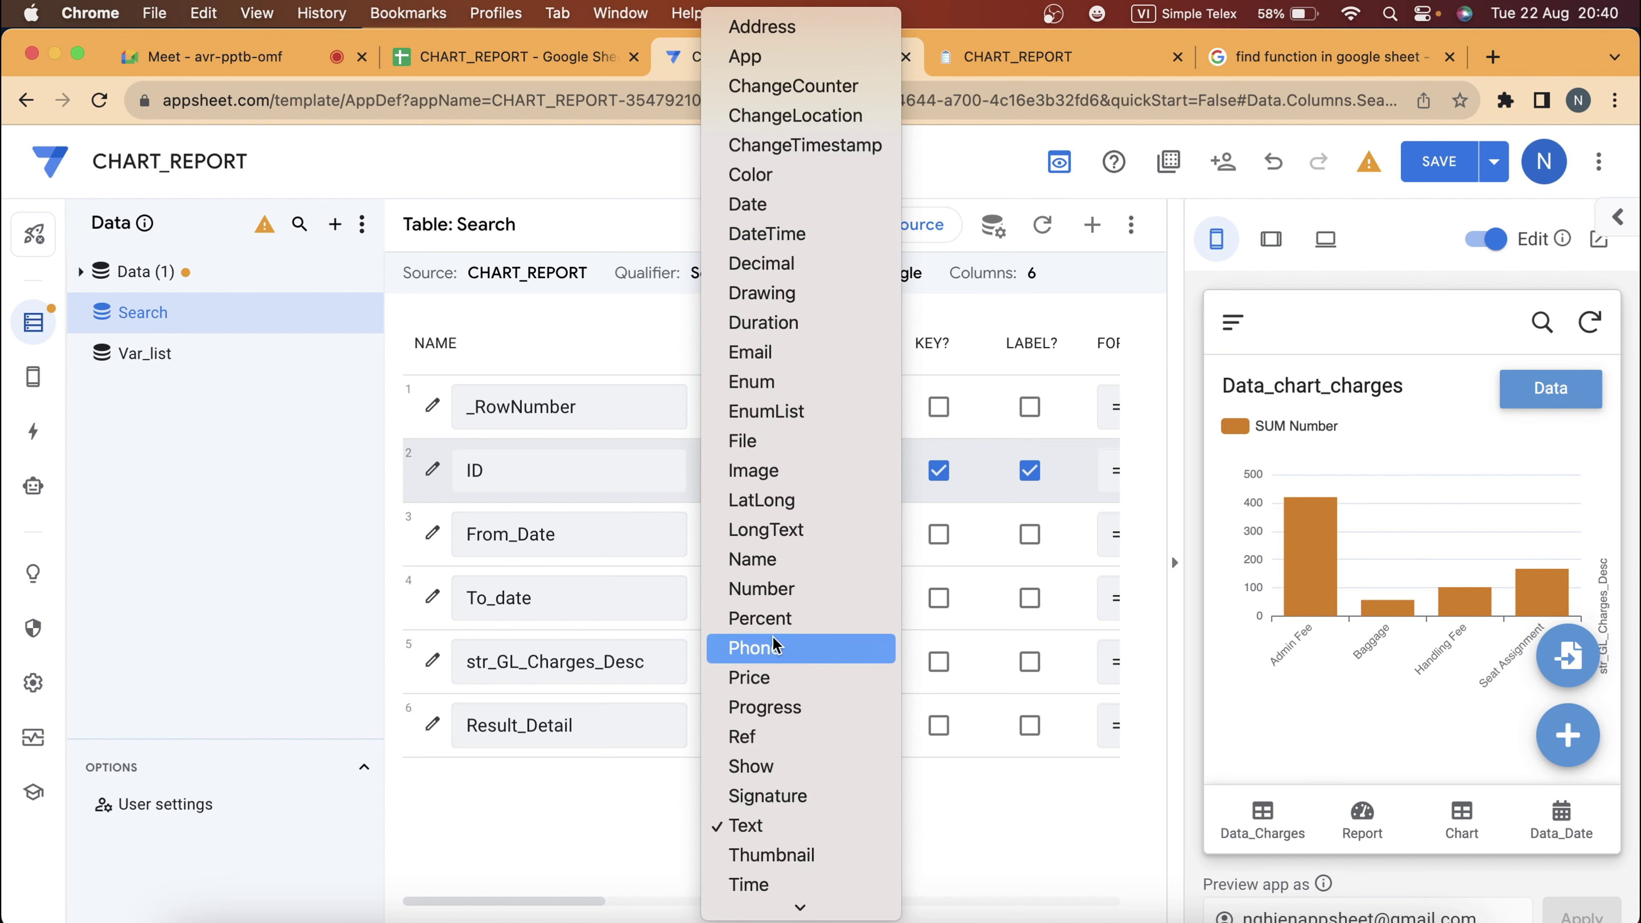
click(331, 516)
scroll(683, 457, right, 3)
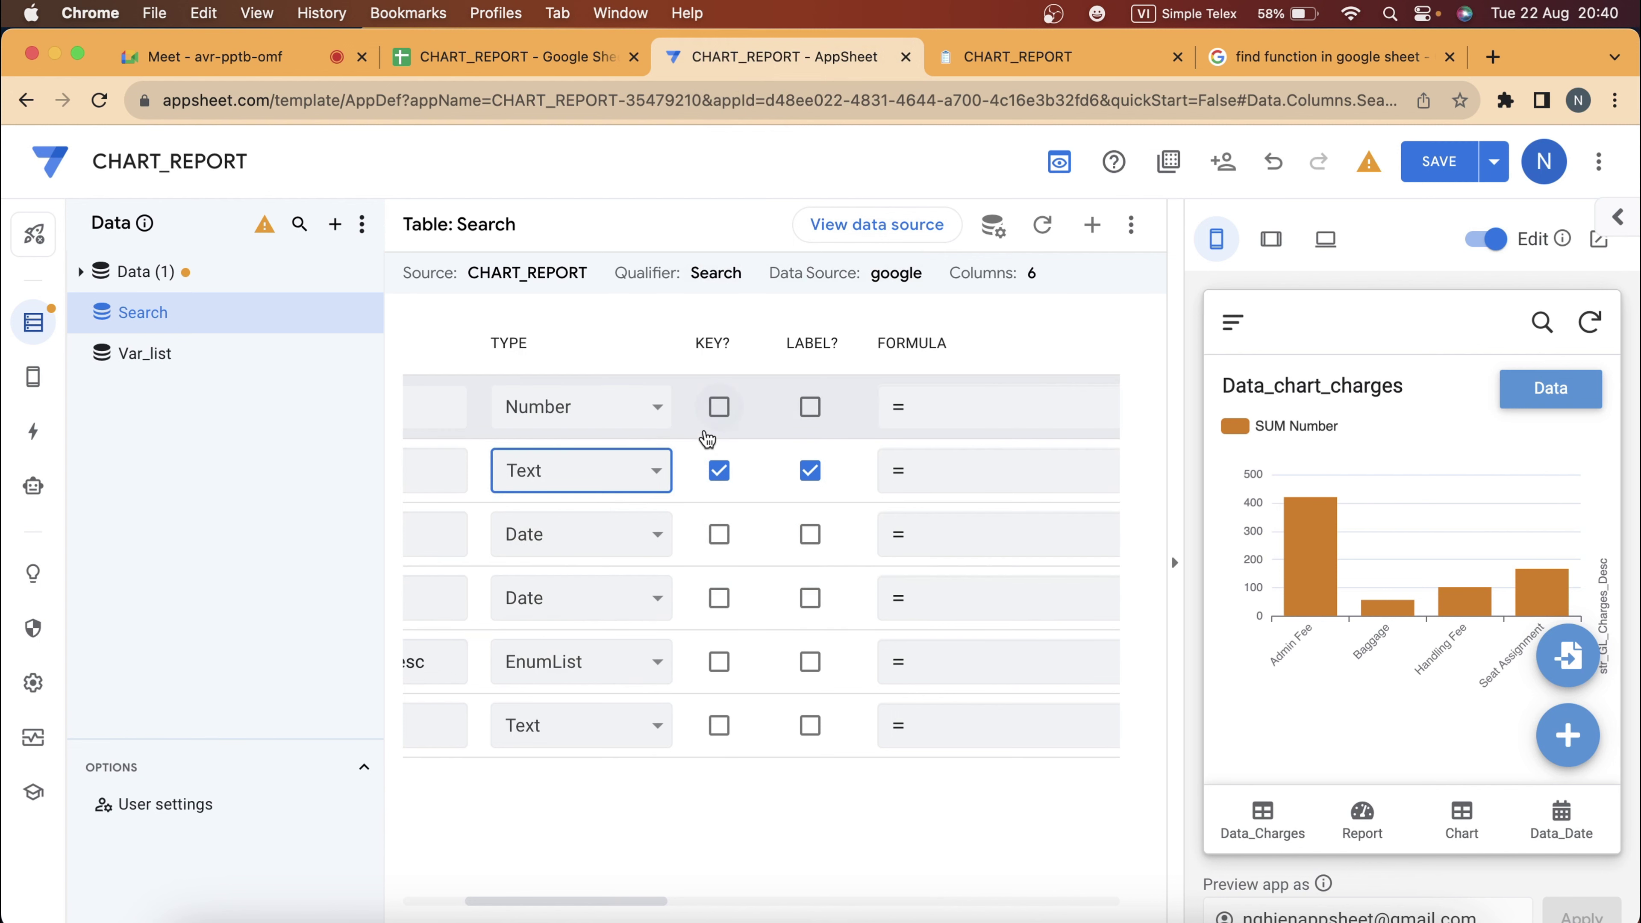
scroll(726, 478, left, 3)
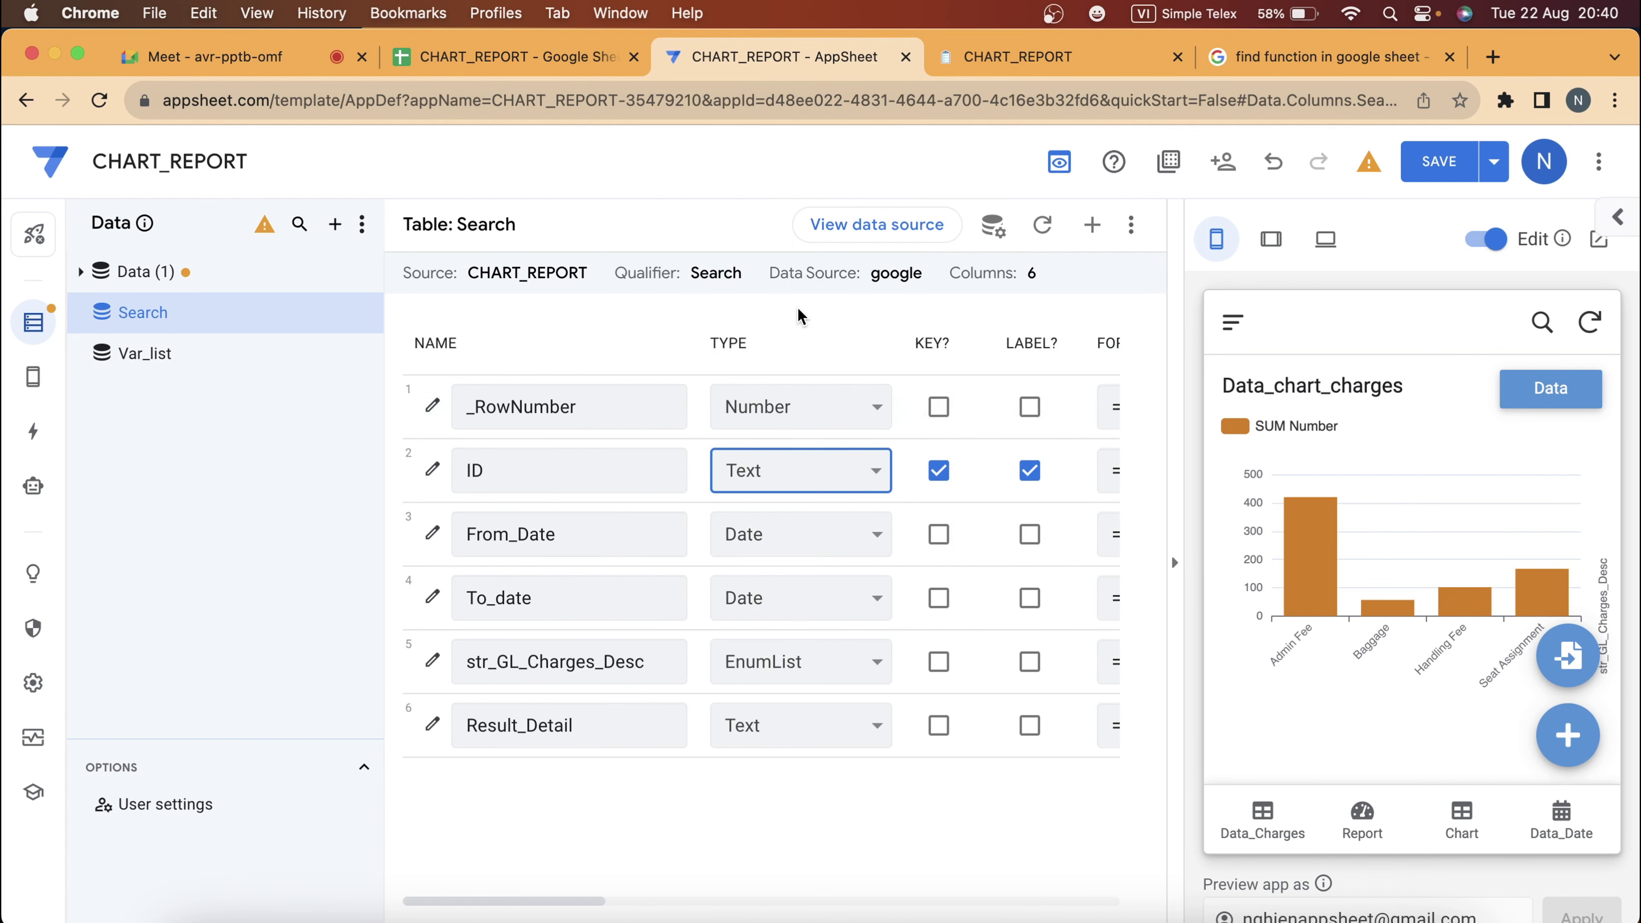
Revisit the Data and Search columns, then view Var_list's columns: ID, No, Group, Criteria.
click(197, 271)
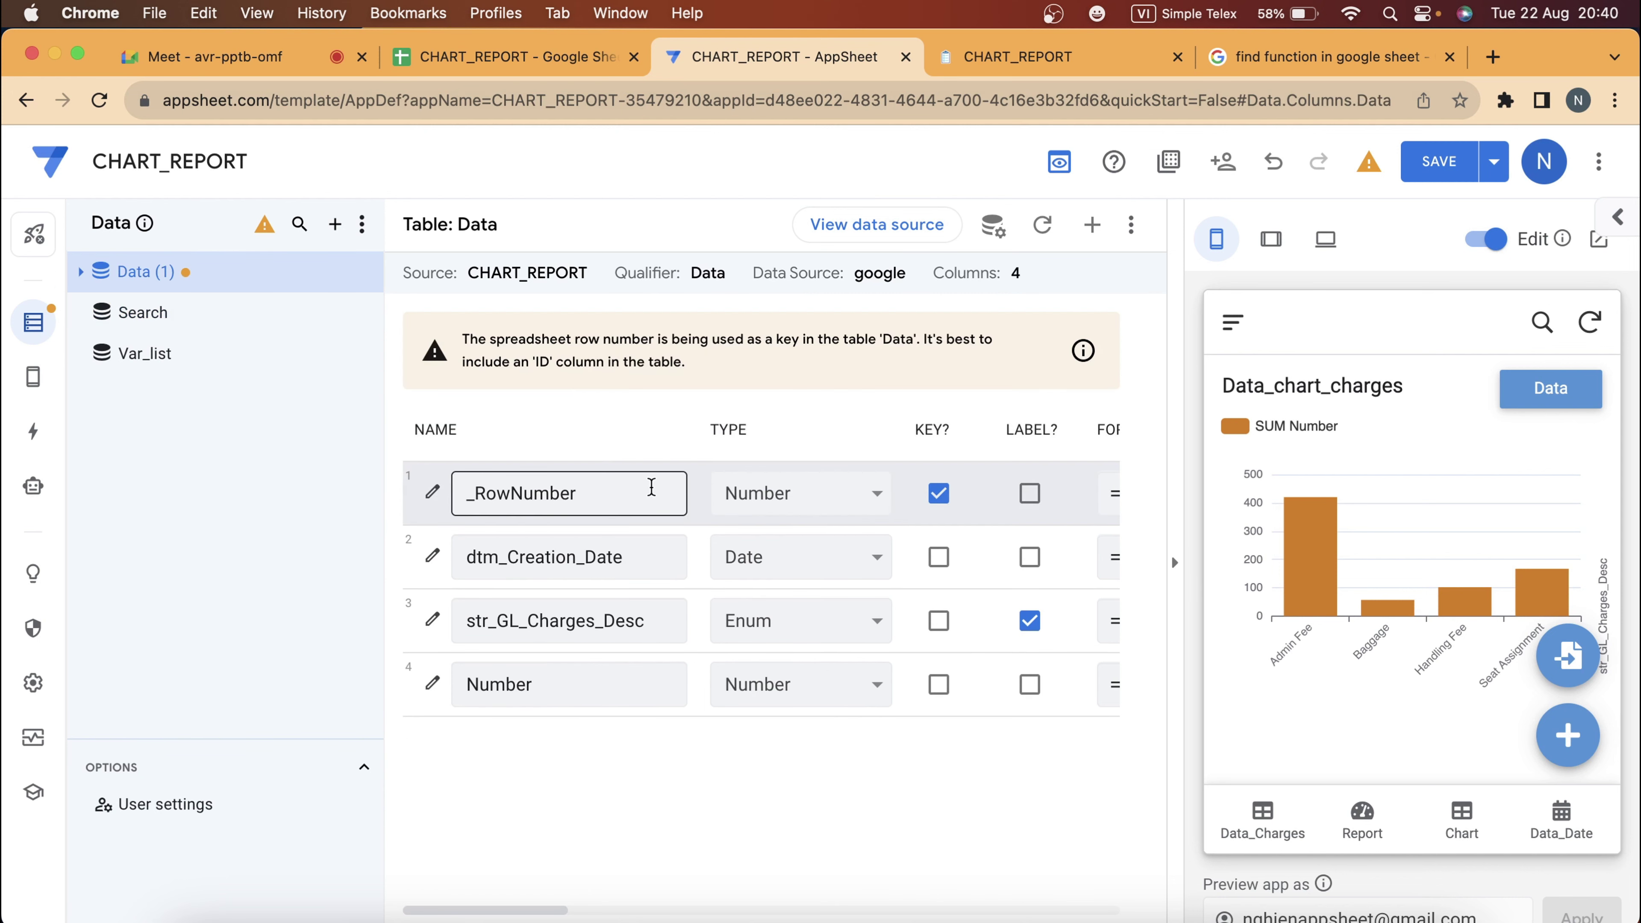
drag(651, 488, 457, 490)
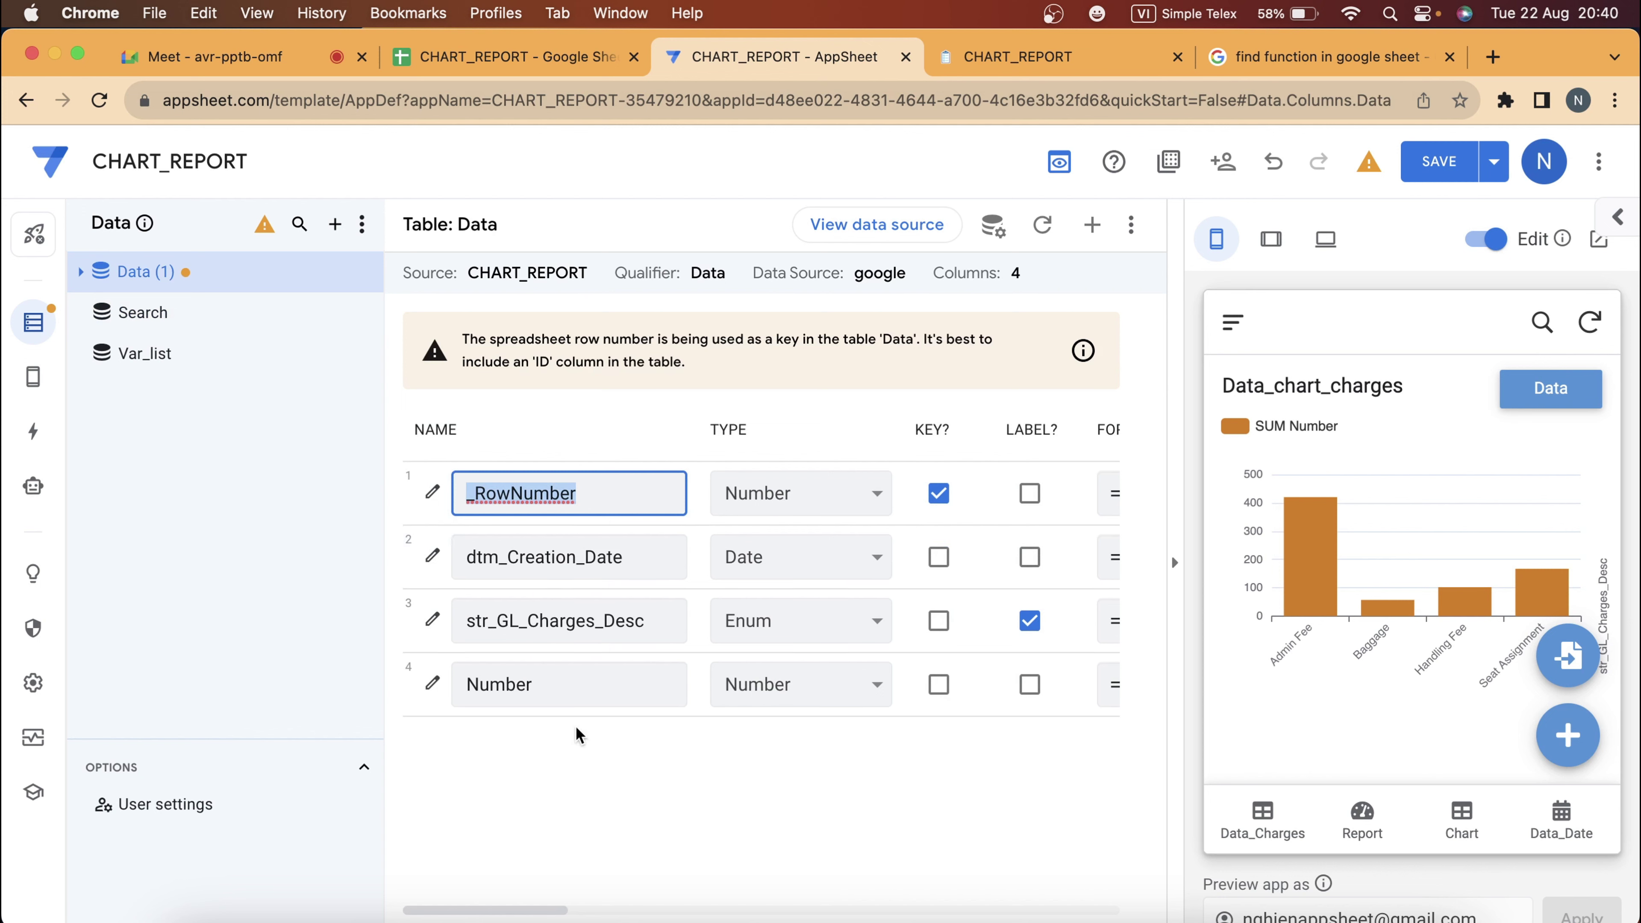
click(197, 330)
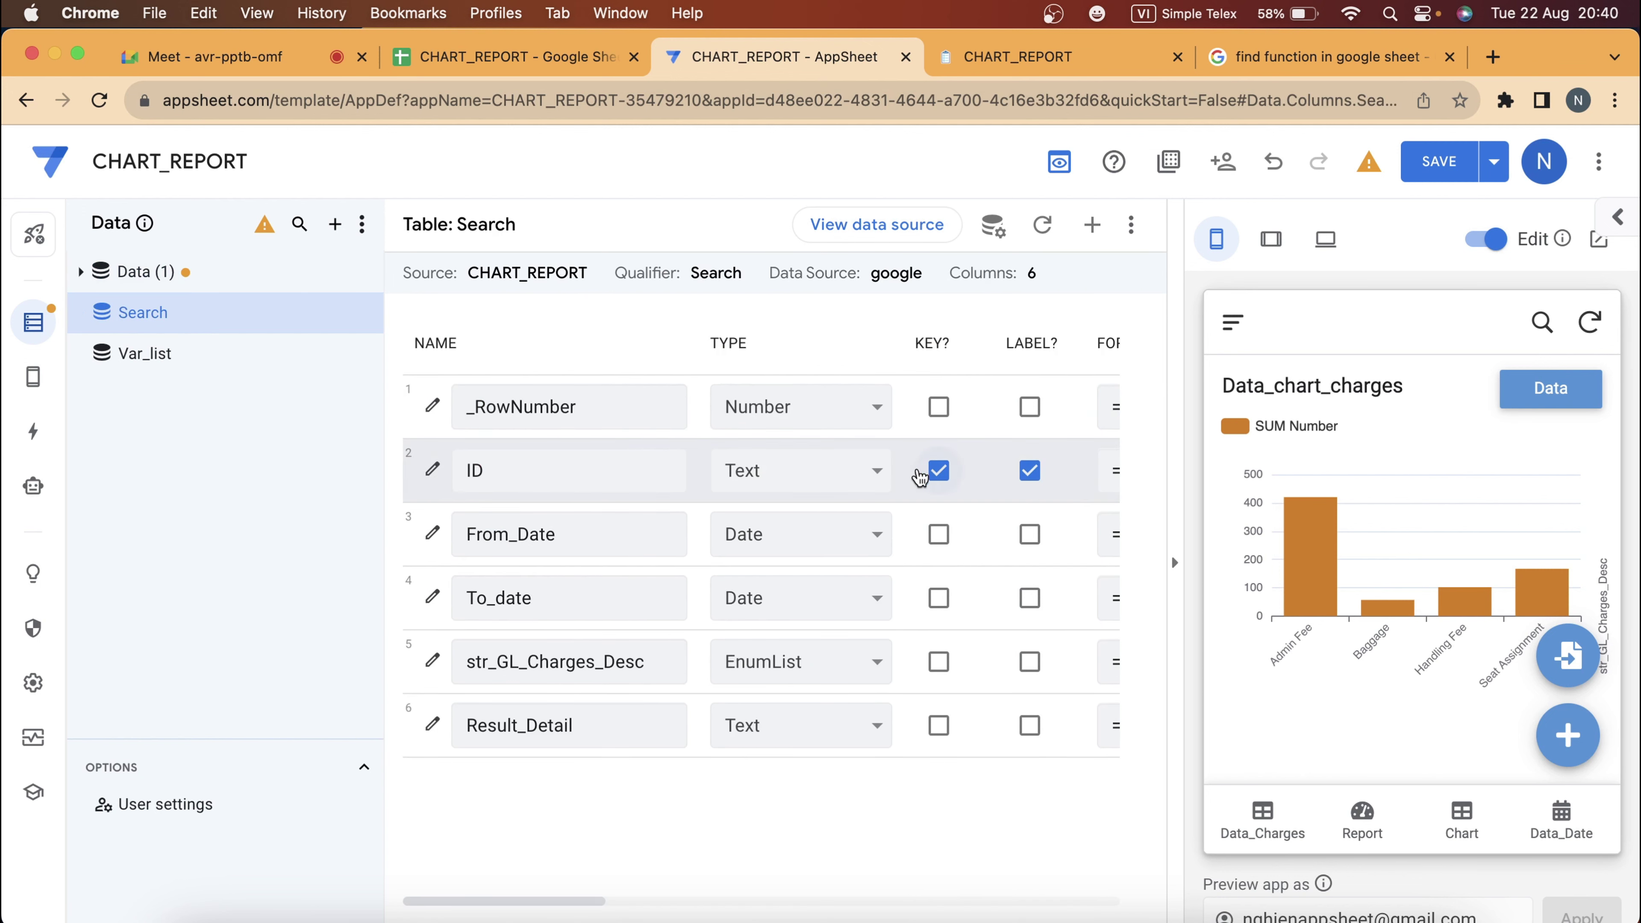
click(157, 358)
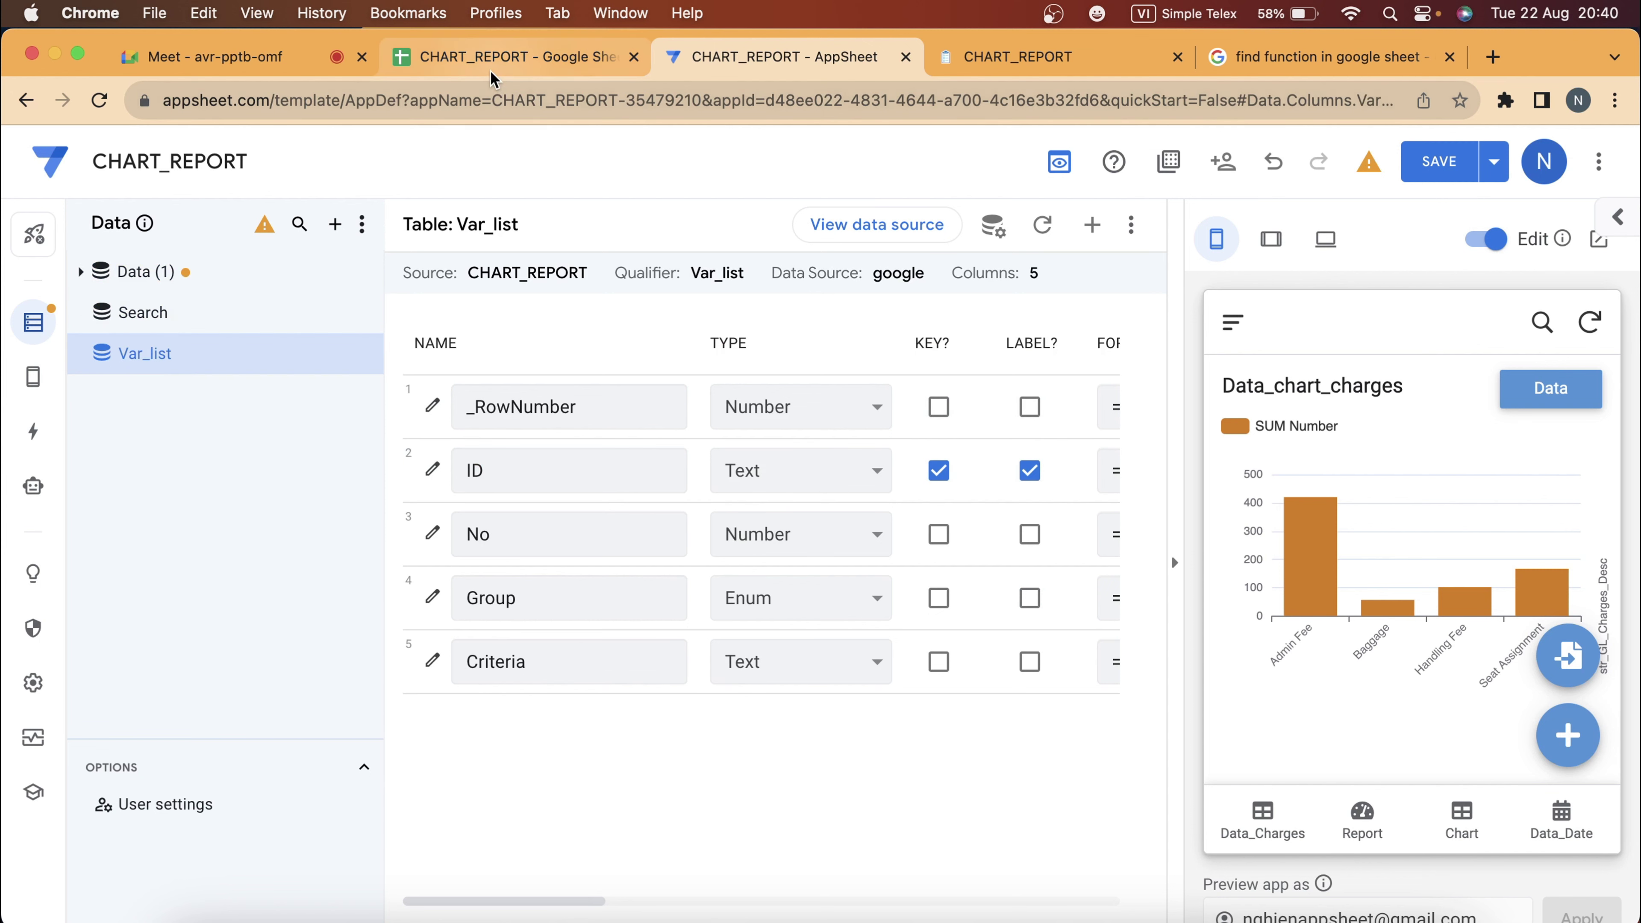
scroll(549, 469, right, 5)
scroll(651, 468, right, 5)
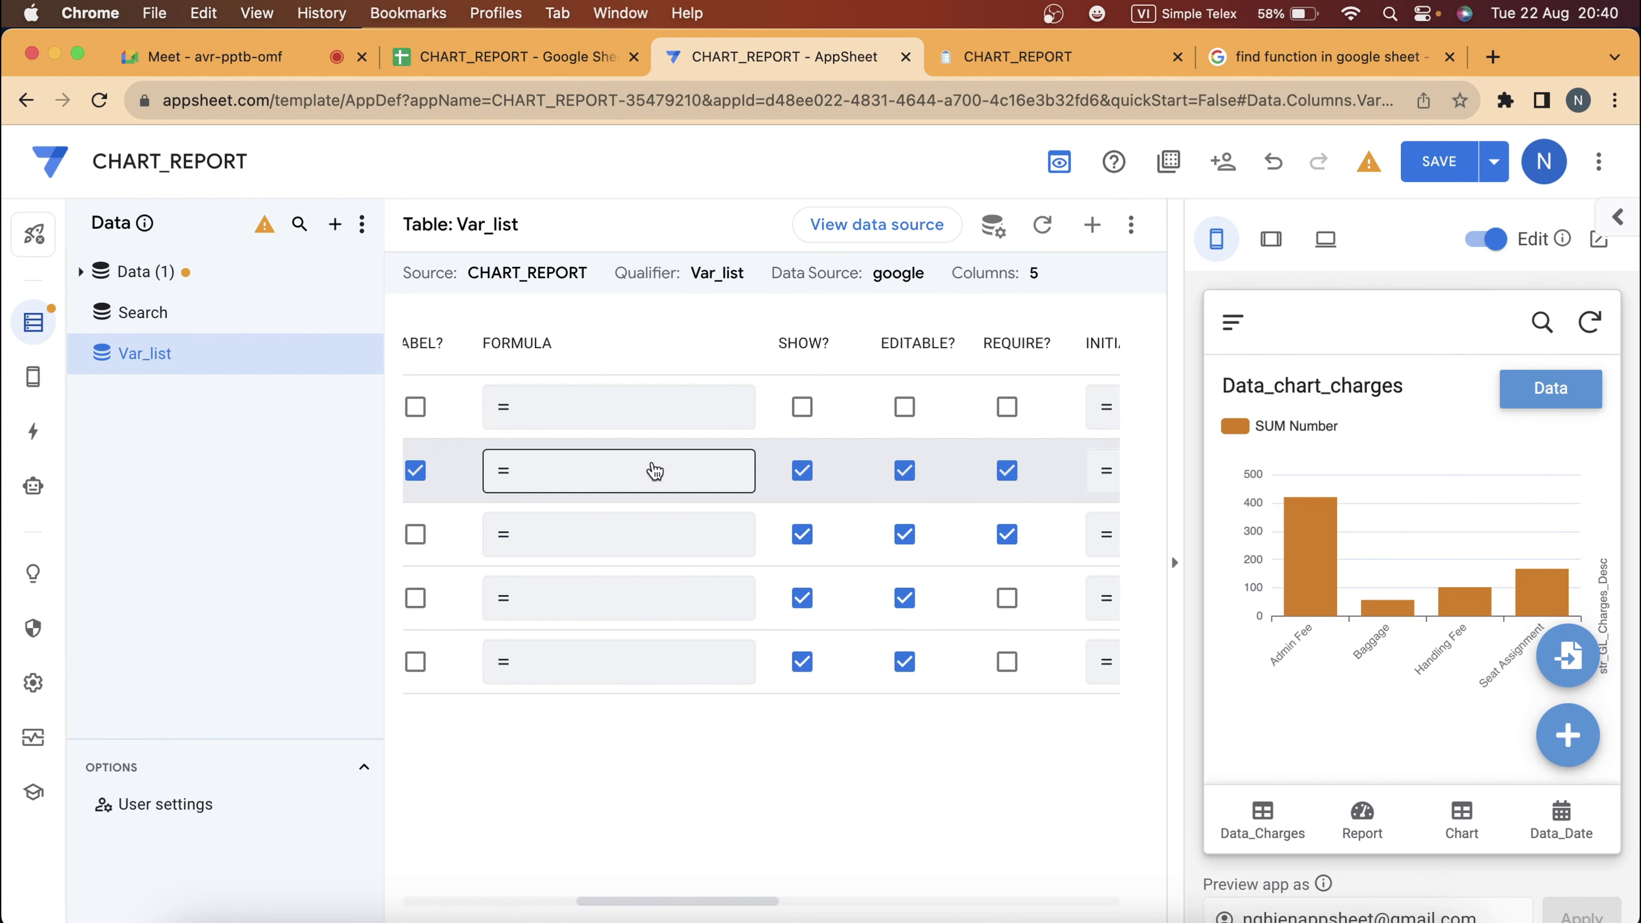
Scroll through the Var_list sheet in the CHART_REPORT spreadsheet, then return to AppSheet.
click(530, 59)
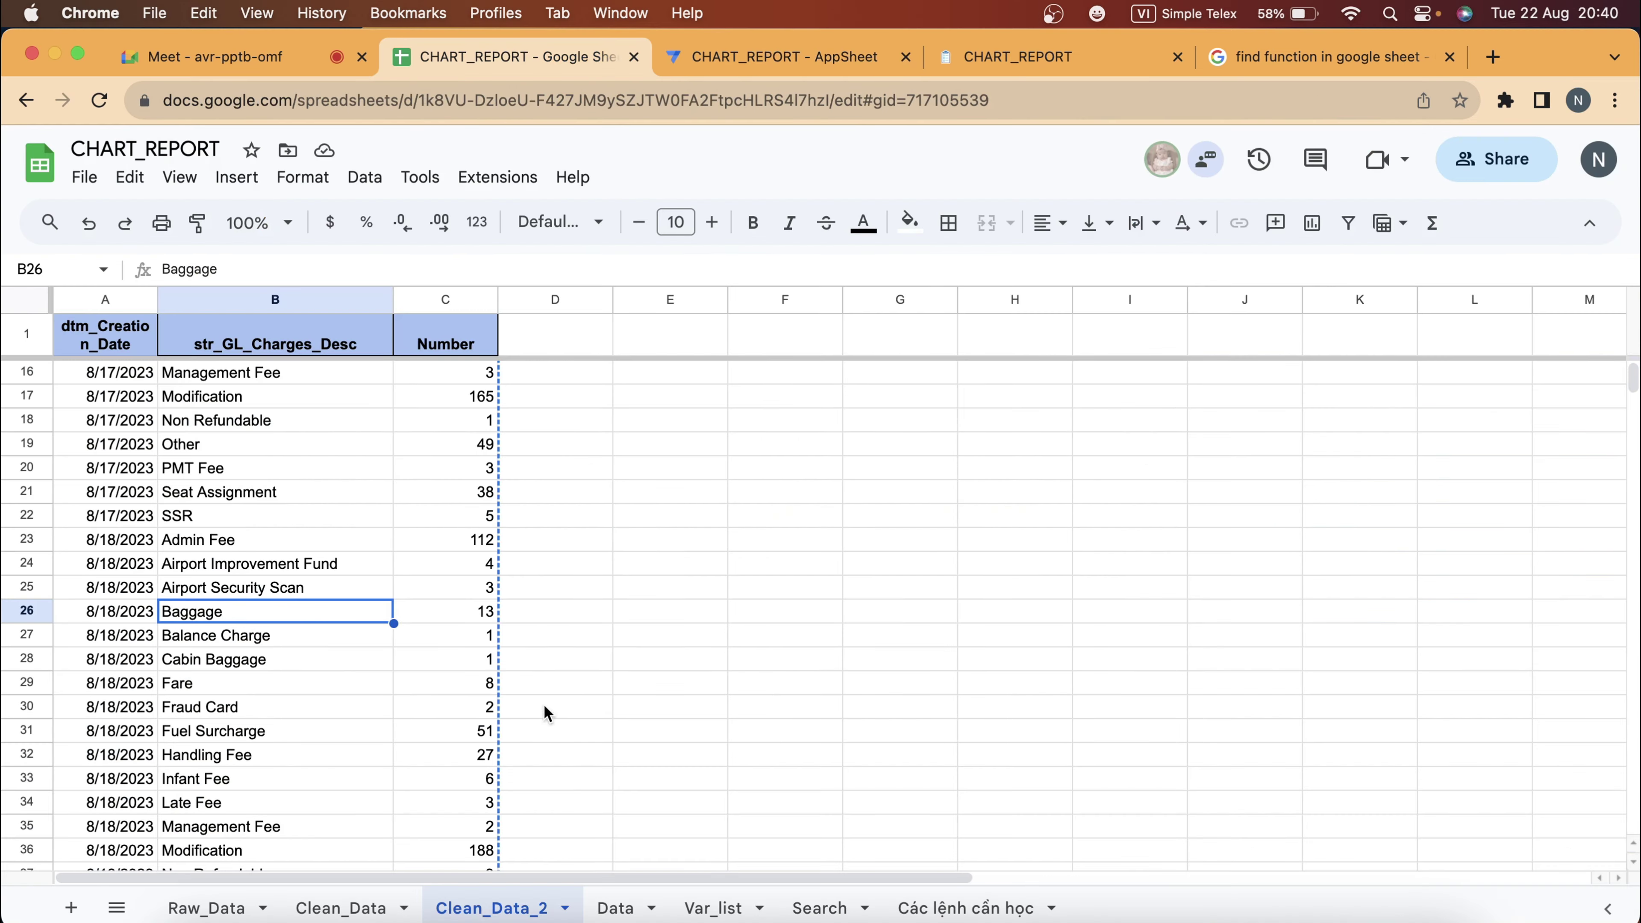
click(752, 900)
scroll(239, 545, down, 3)
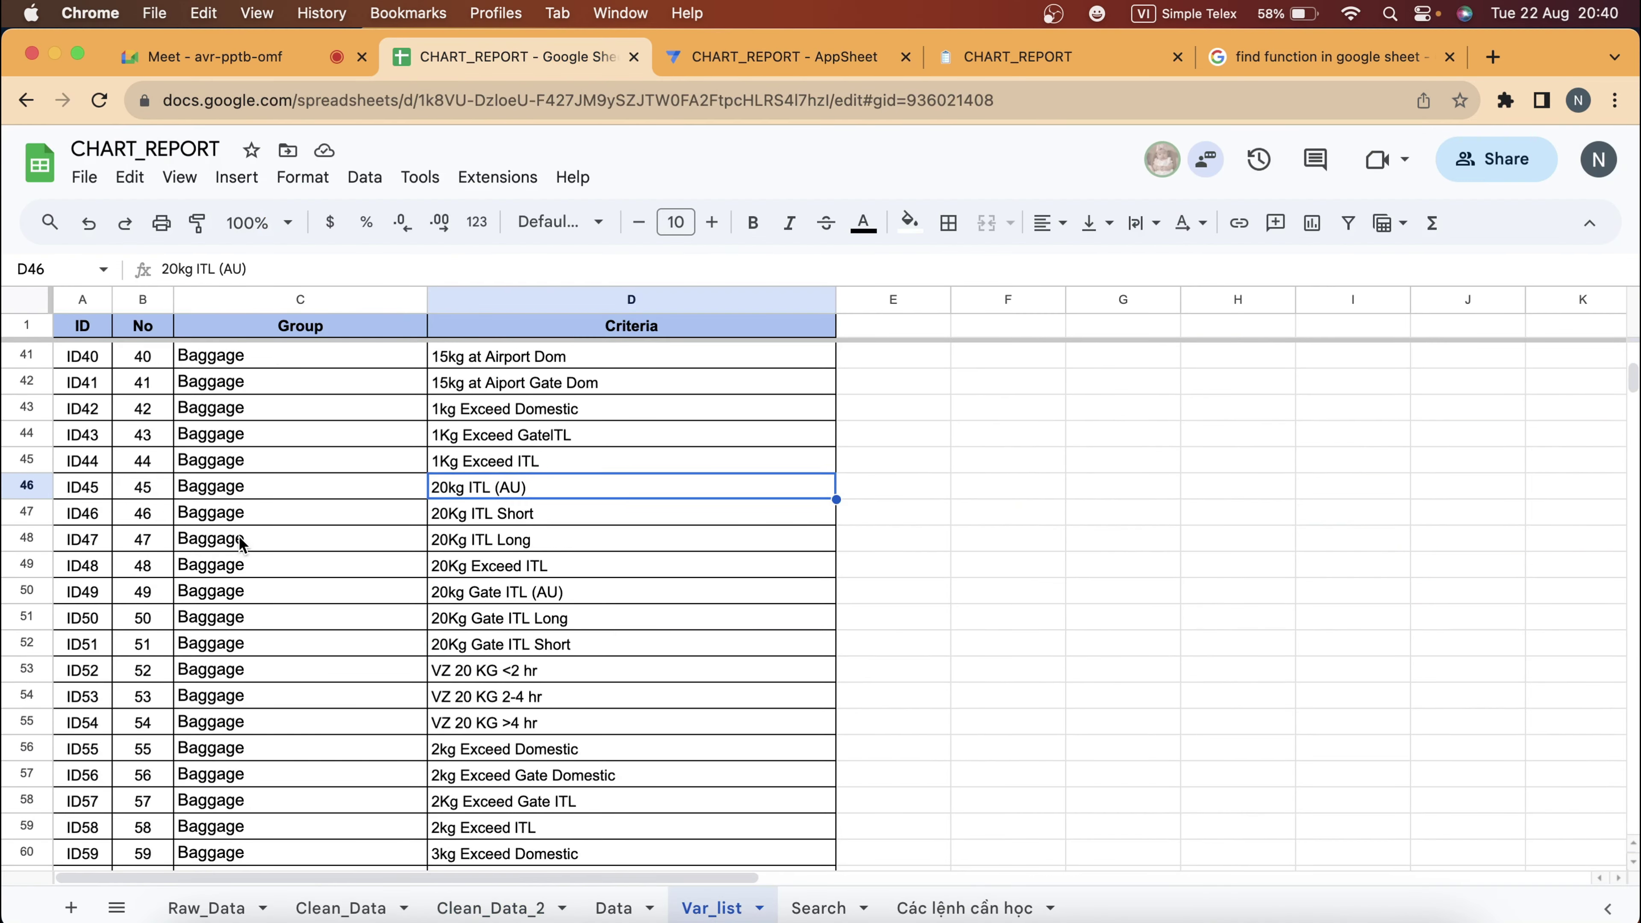
scroll(240, 543, down, 15)
scroll(239, 545, down, 7)
scroll(239, 545, down, 10)
scroll(239, 545, down, 7)
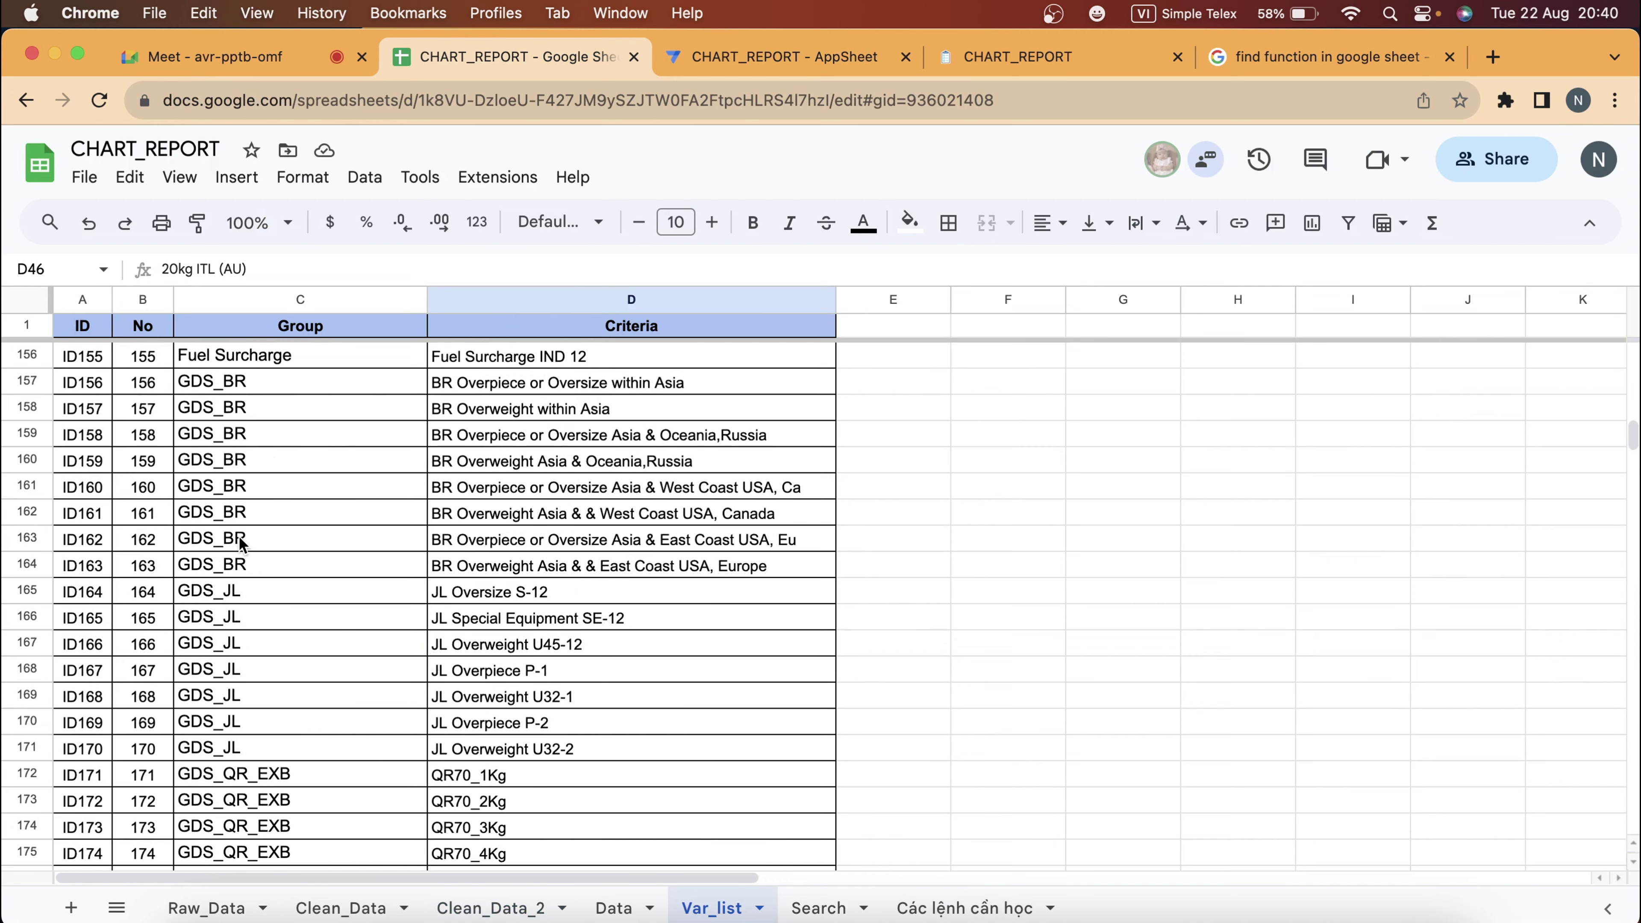
scroll(239, 544, down, 13)
click(675, 57)
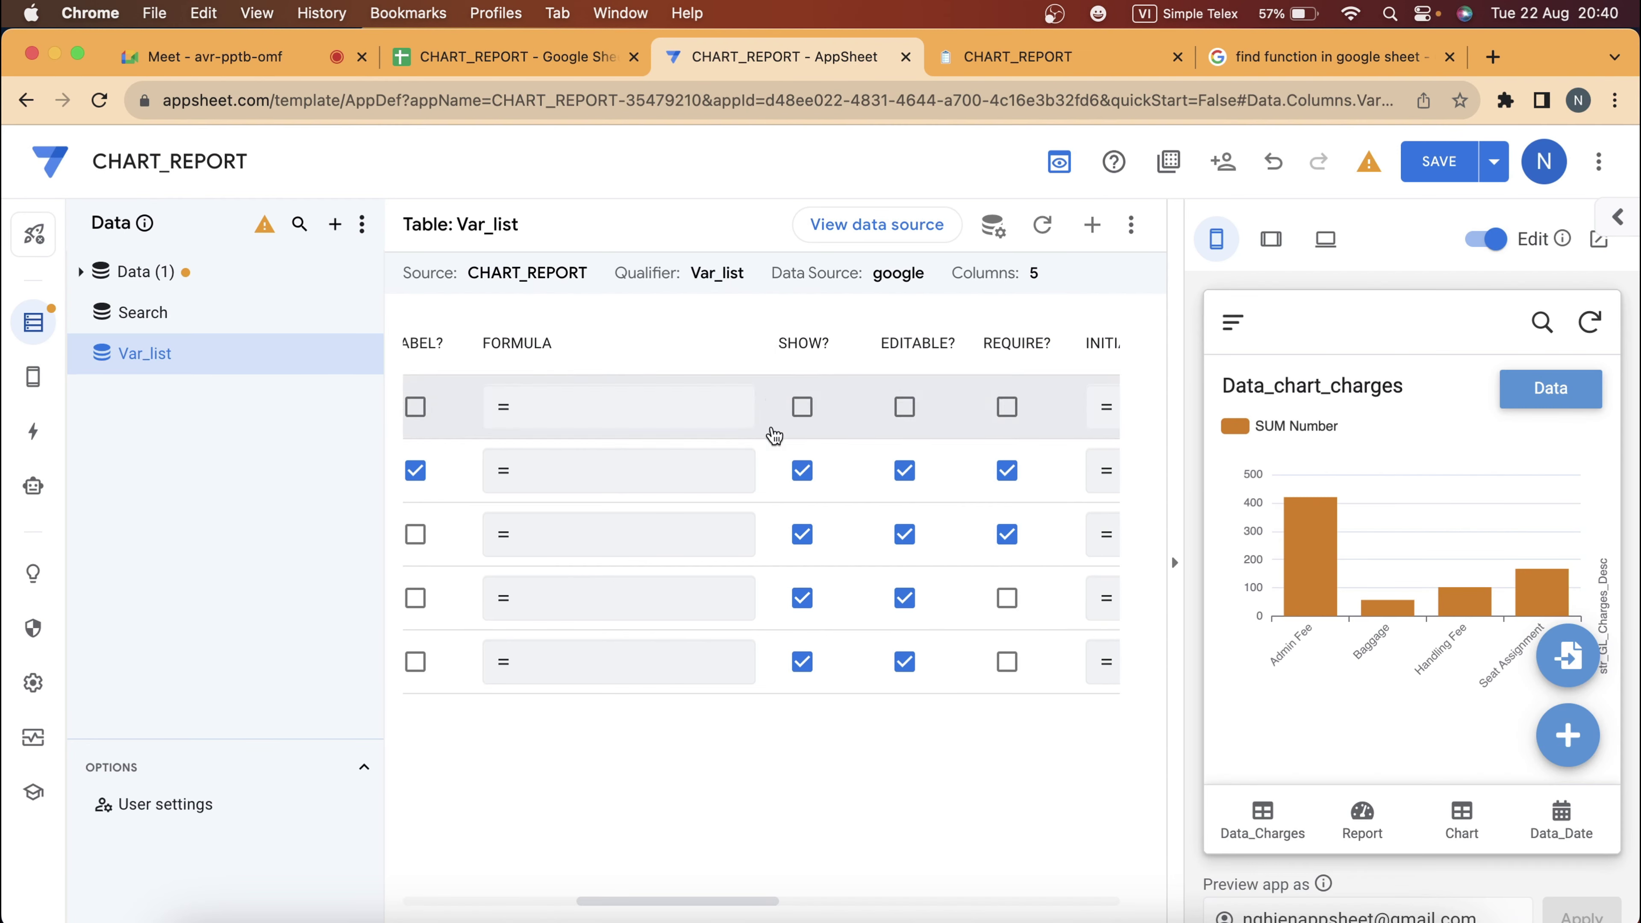
Confirm the preview's add form flags required fields on an empty save, cancel, then show Chrome profiles.
scroll(796, 552, right, 1)
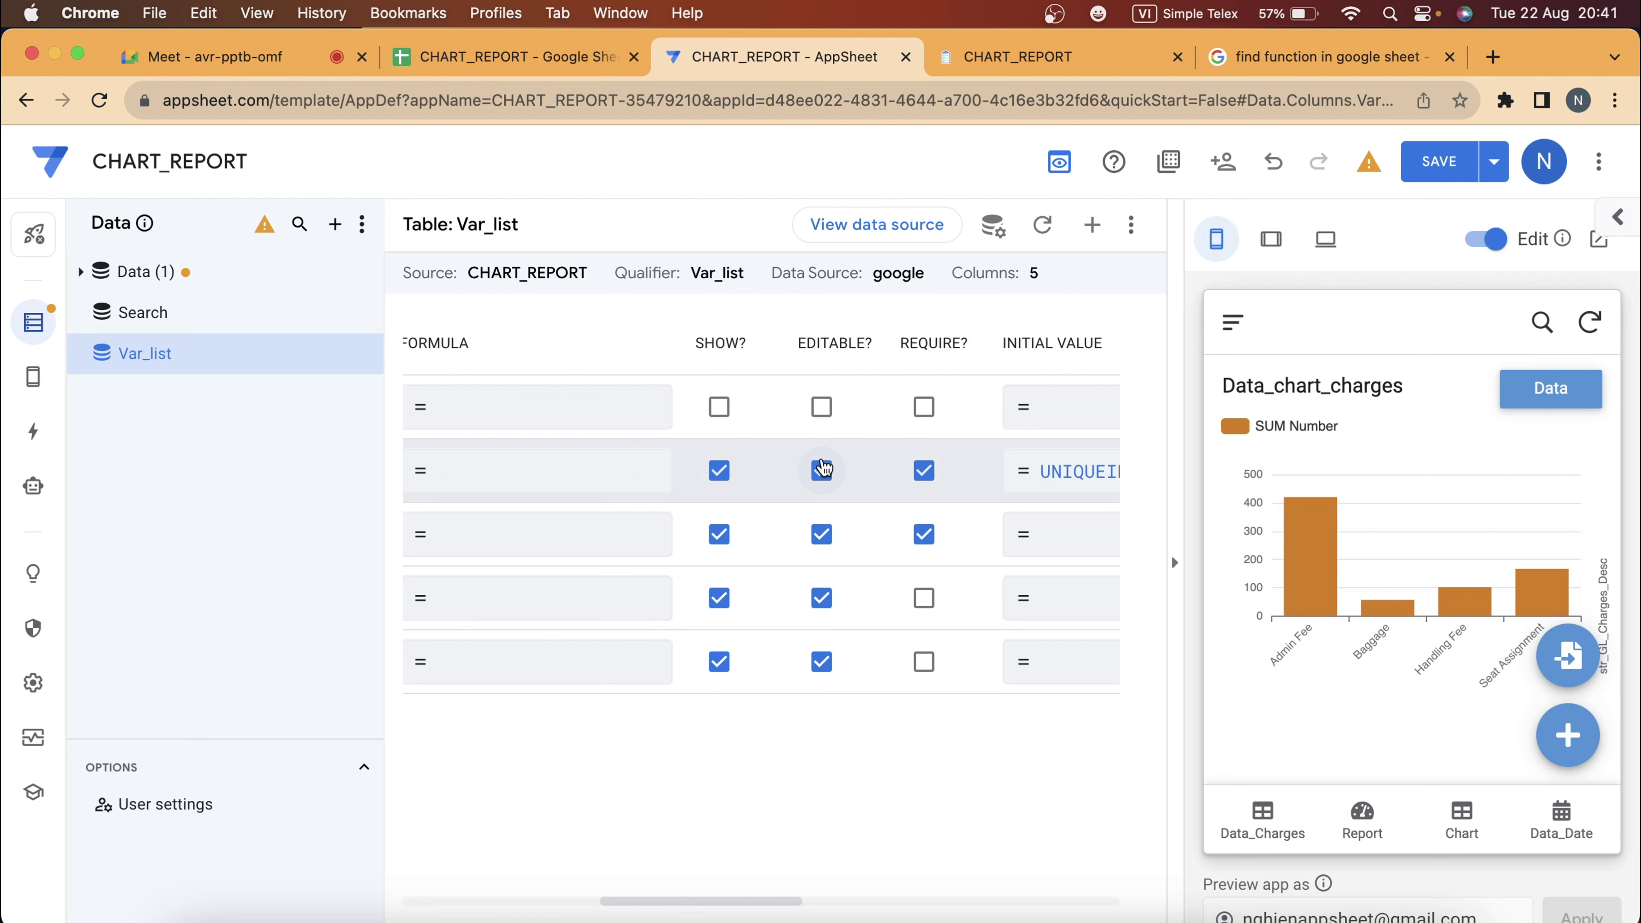
scroll(822, 466, right, 2)
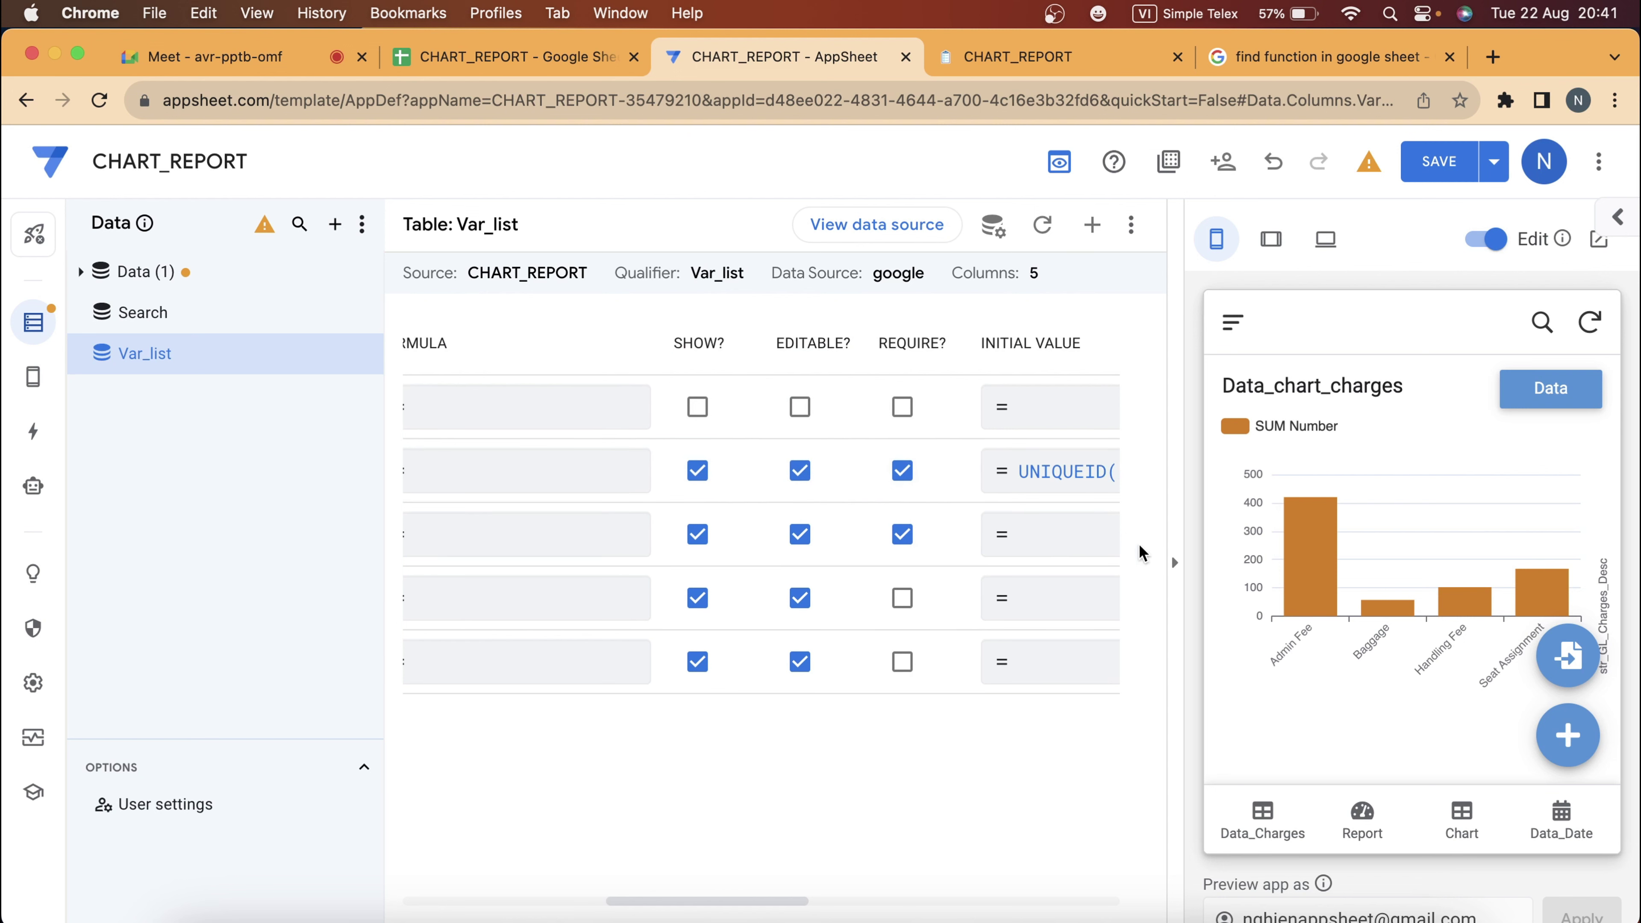
click(1566, 738)
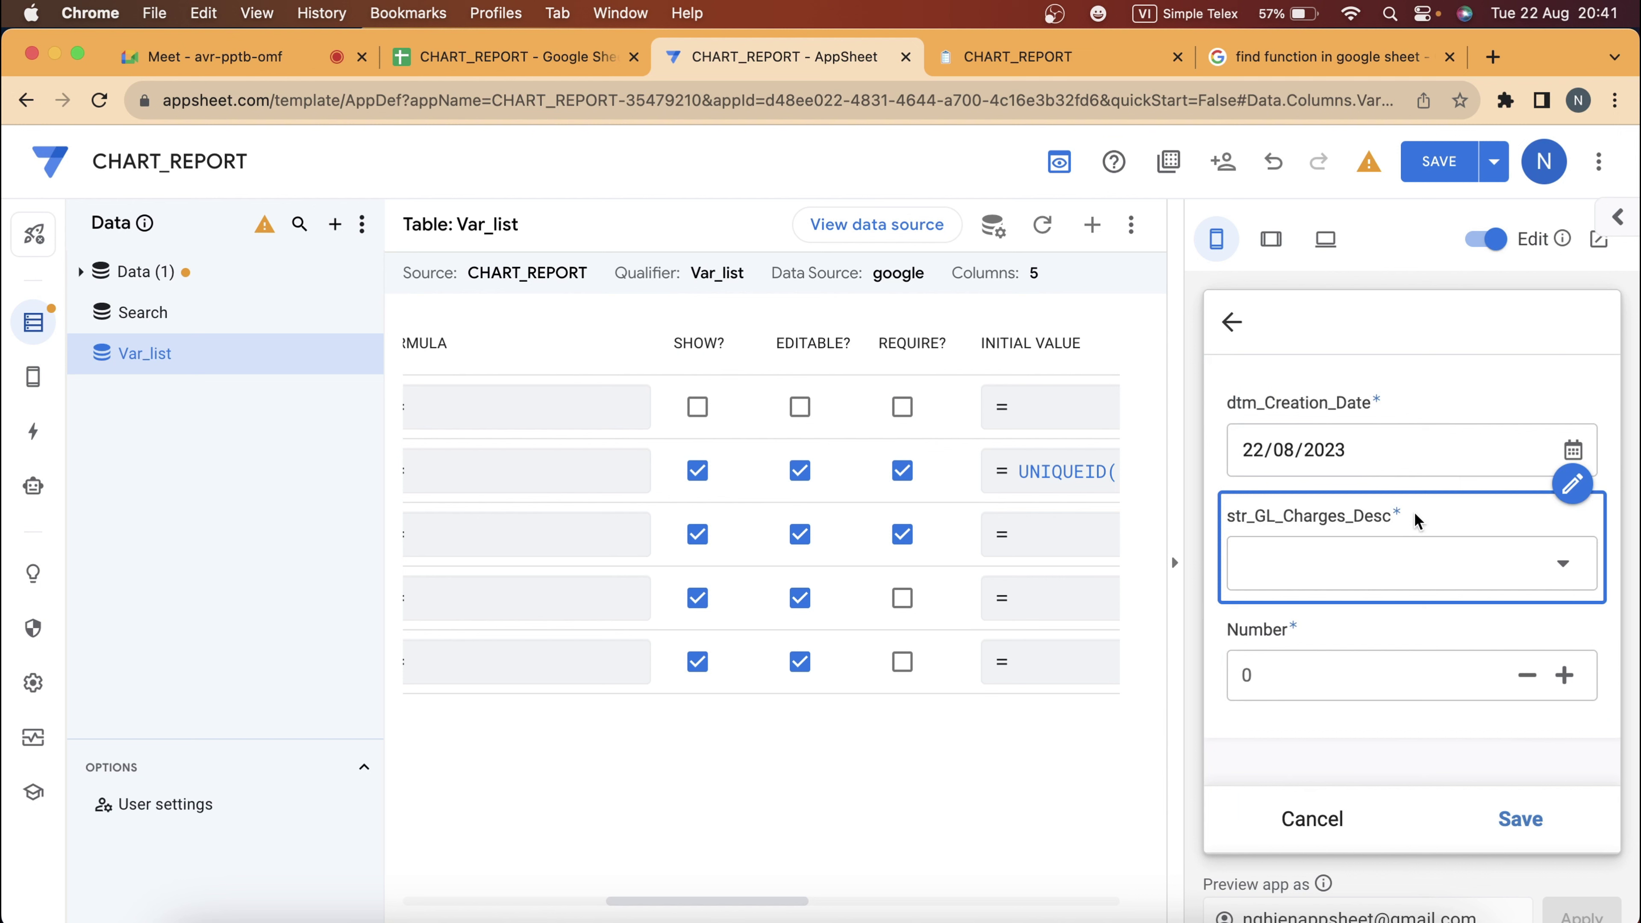
click(1535, 811)
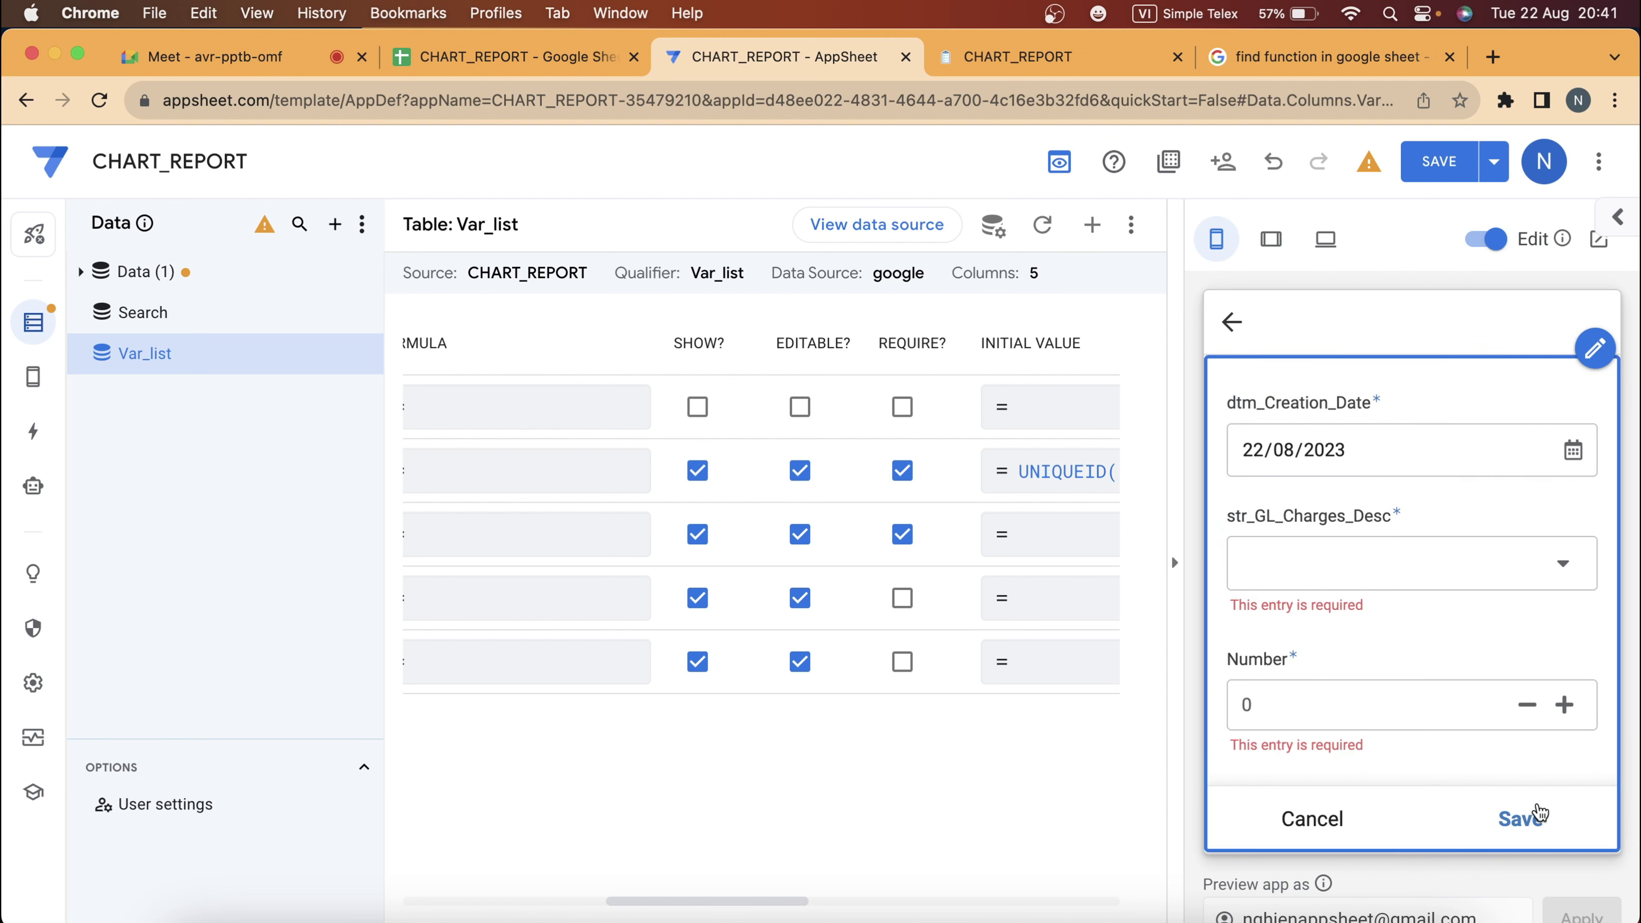
click(1312, 819)
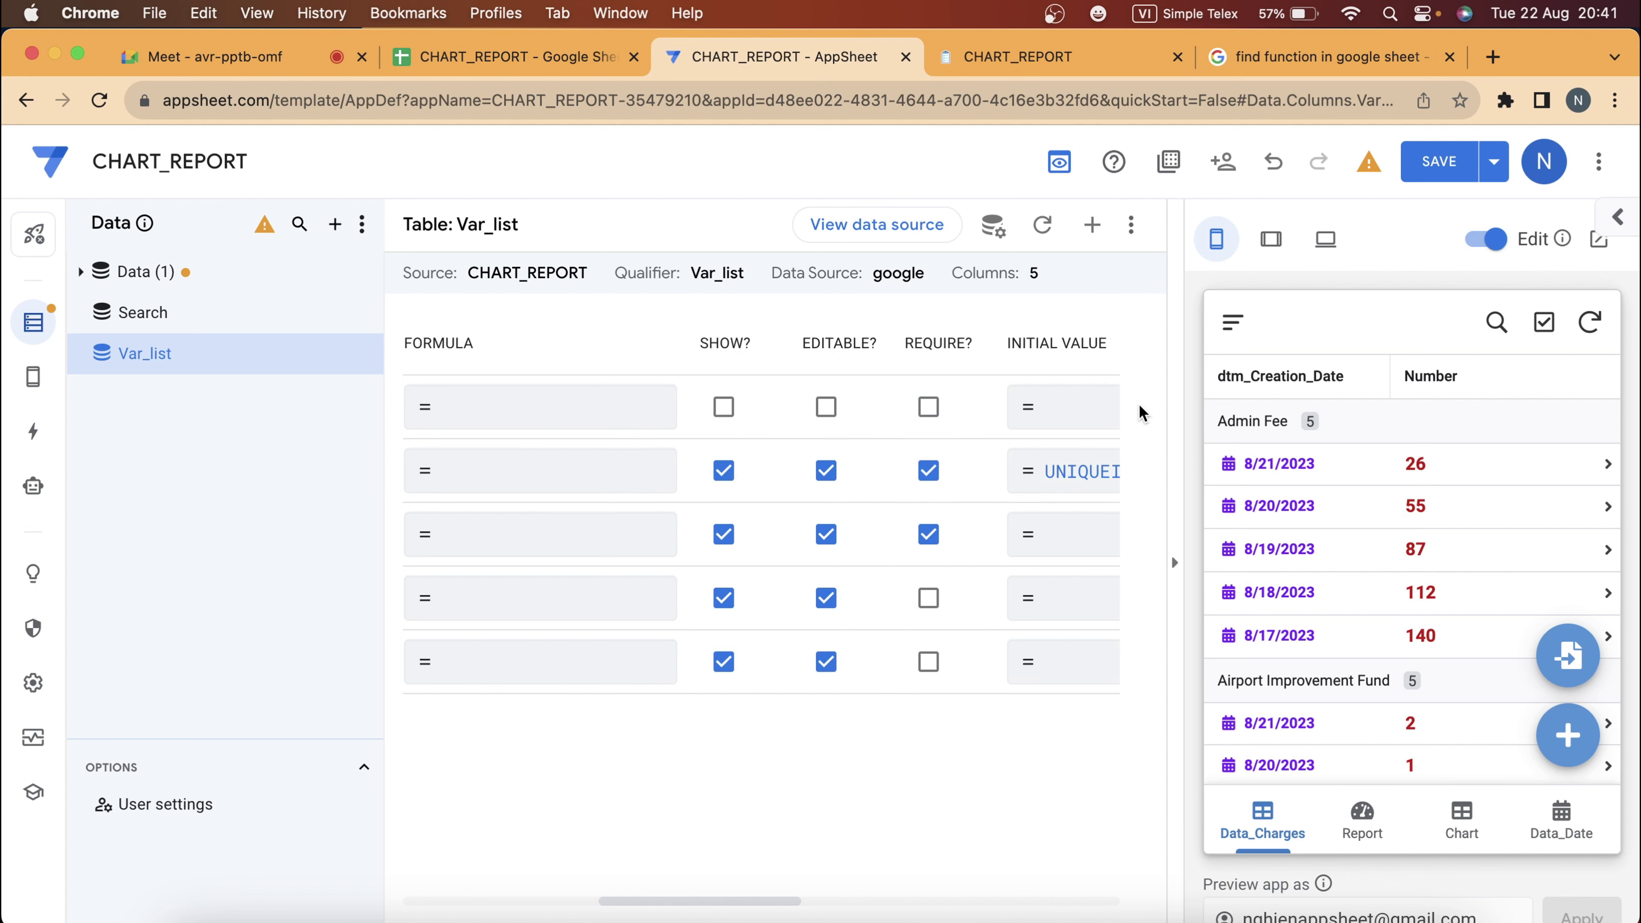
click(1576, 100)
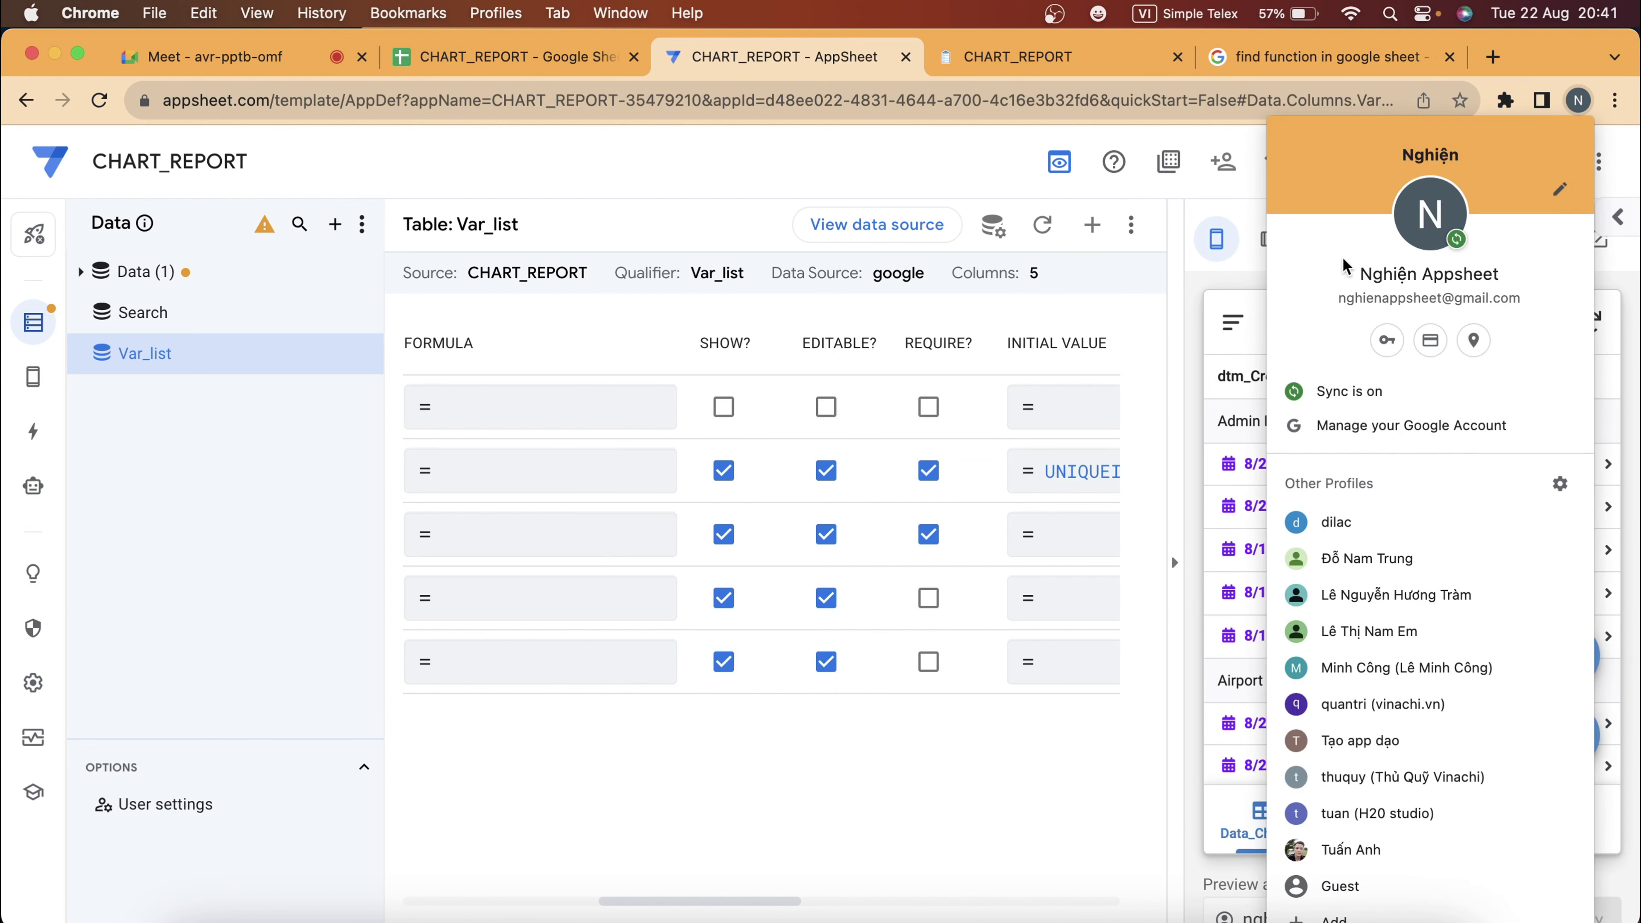
Open another Chrome profile's window and load Canva by entering 'canva' in the address bar.
click(1444, 656)
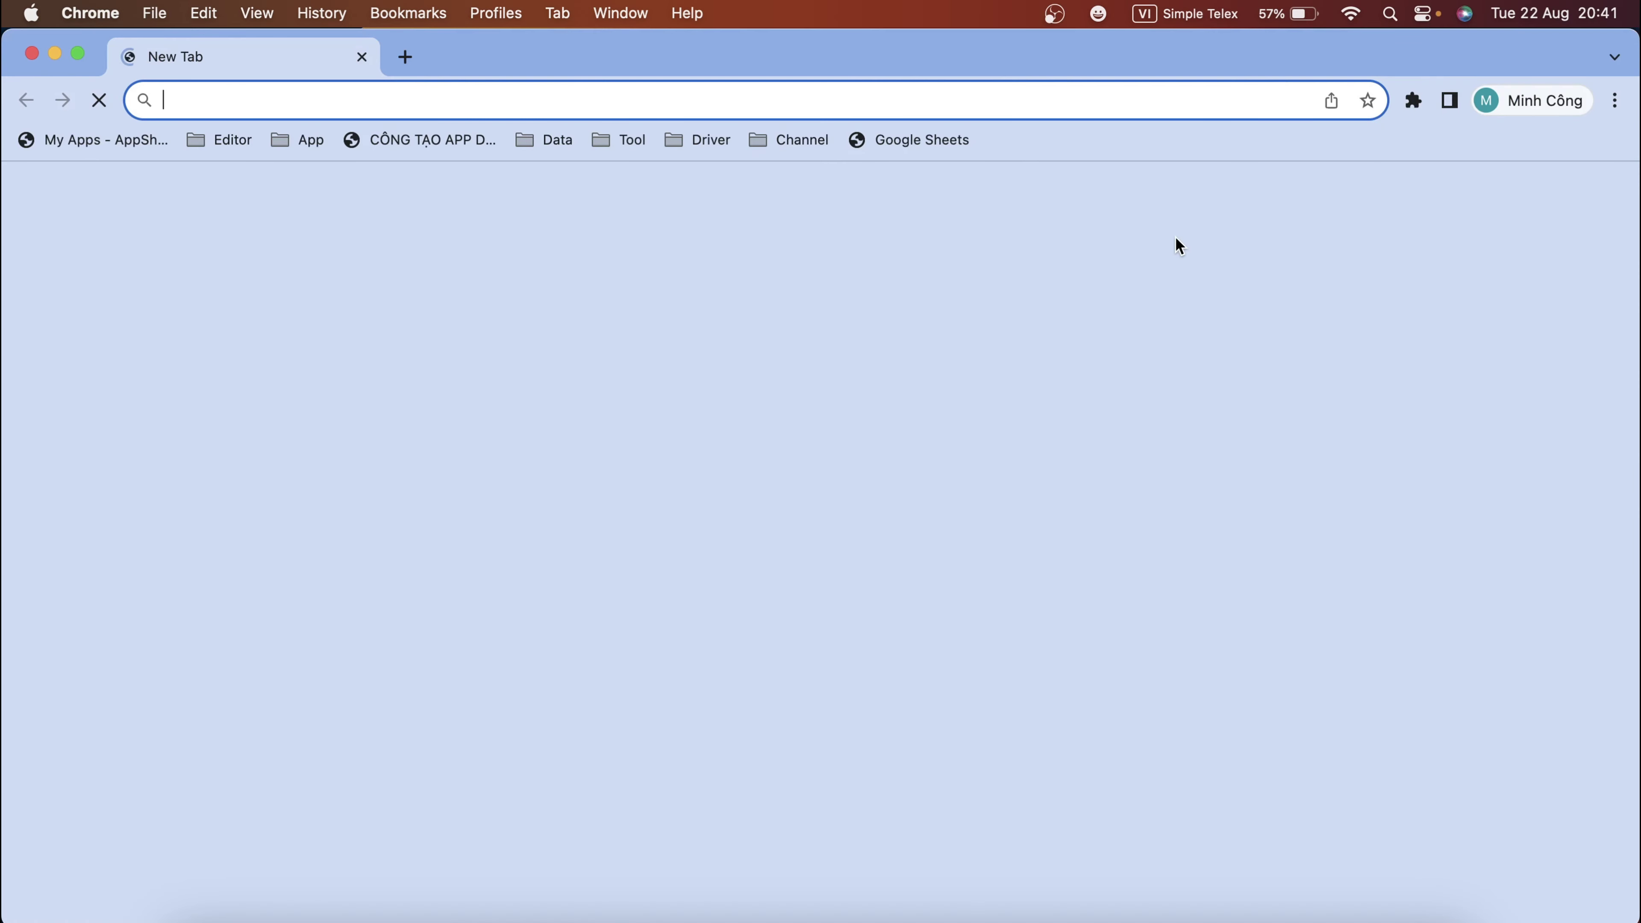
click(698, 99)
text(canv)
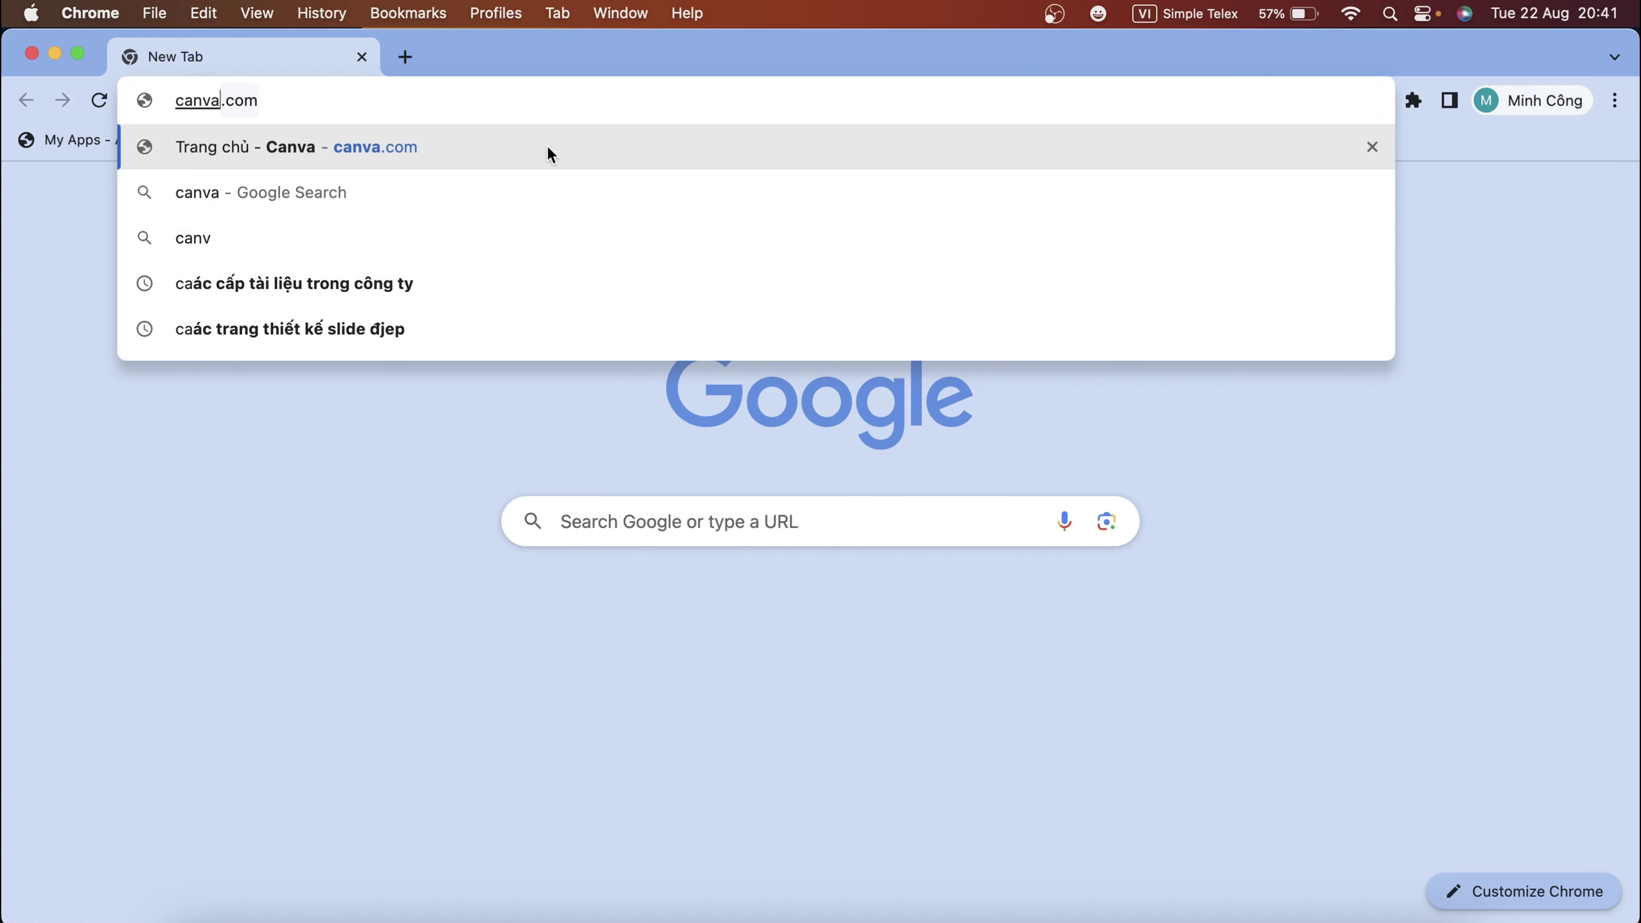
text(a)
key(Return)
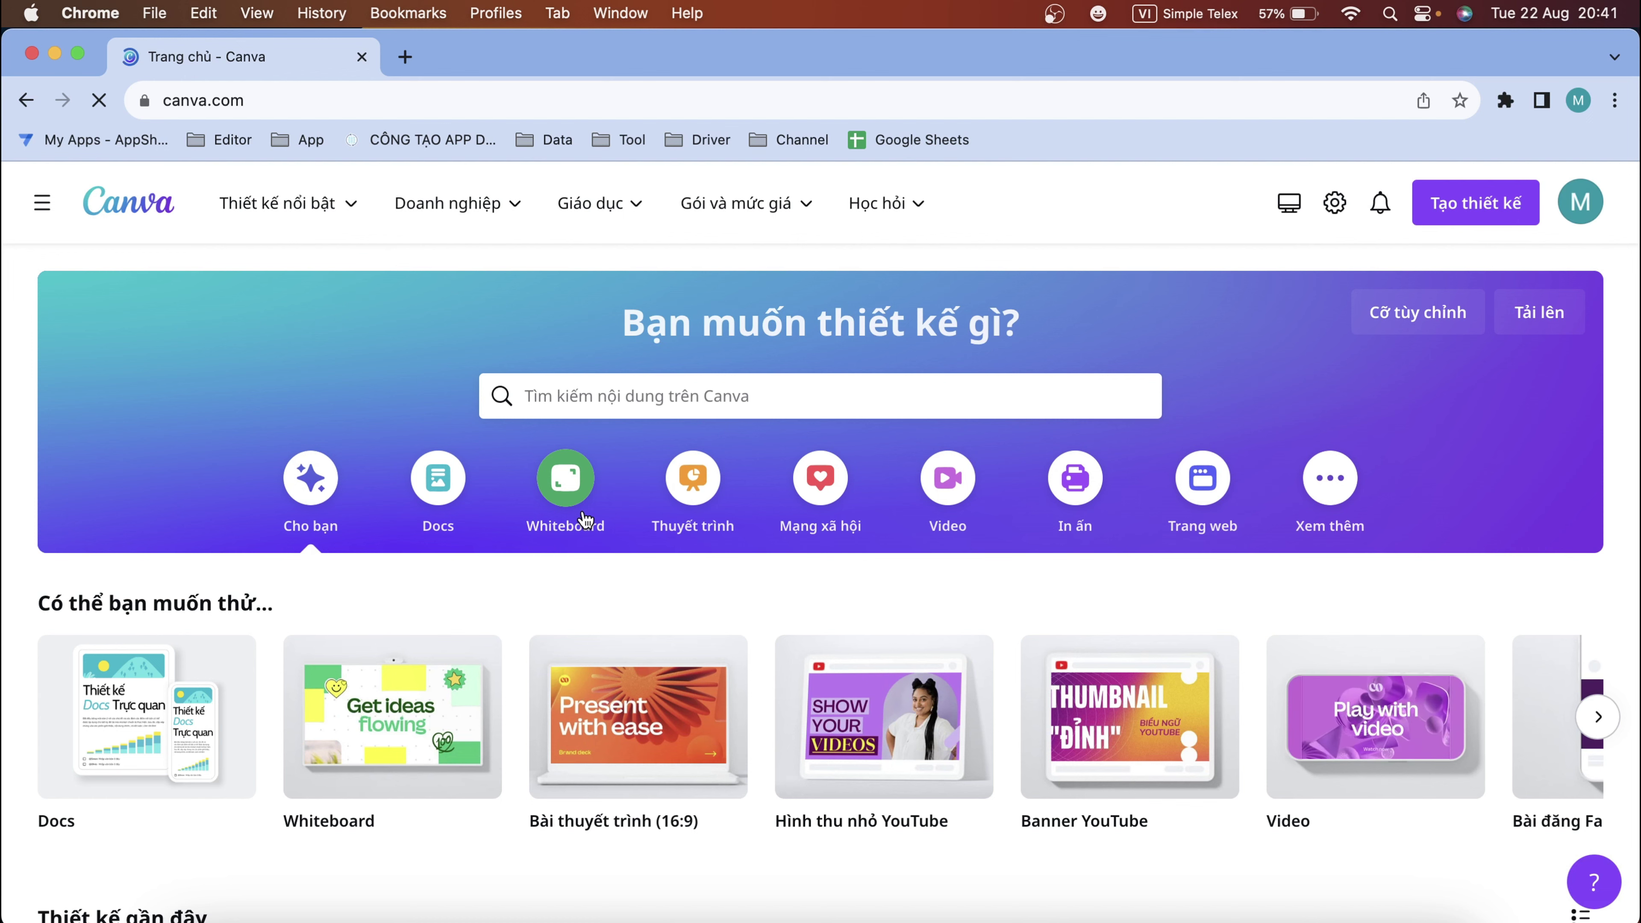
Open the 'Phân biệt Fomula và Initial' design, review its three statements, then switch Chrome profiles.
mouse_move(637, 717)
scroll(685, 701, down, 7)
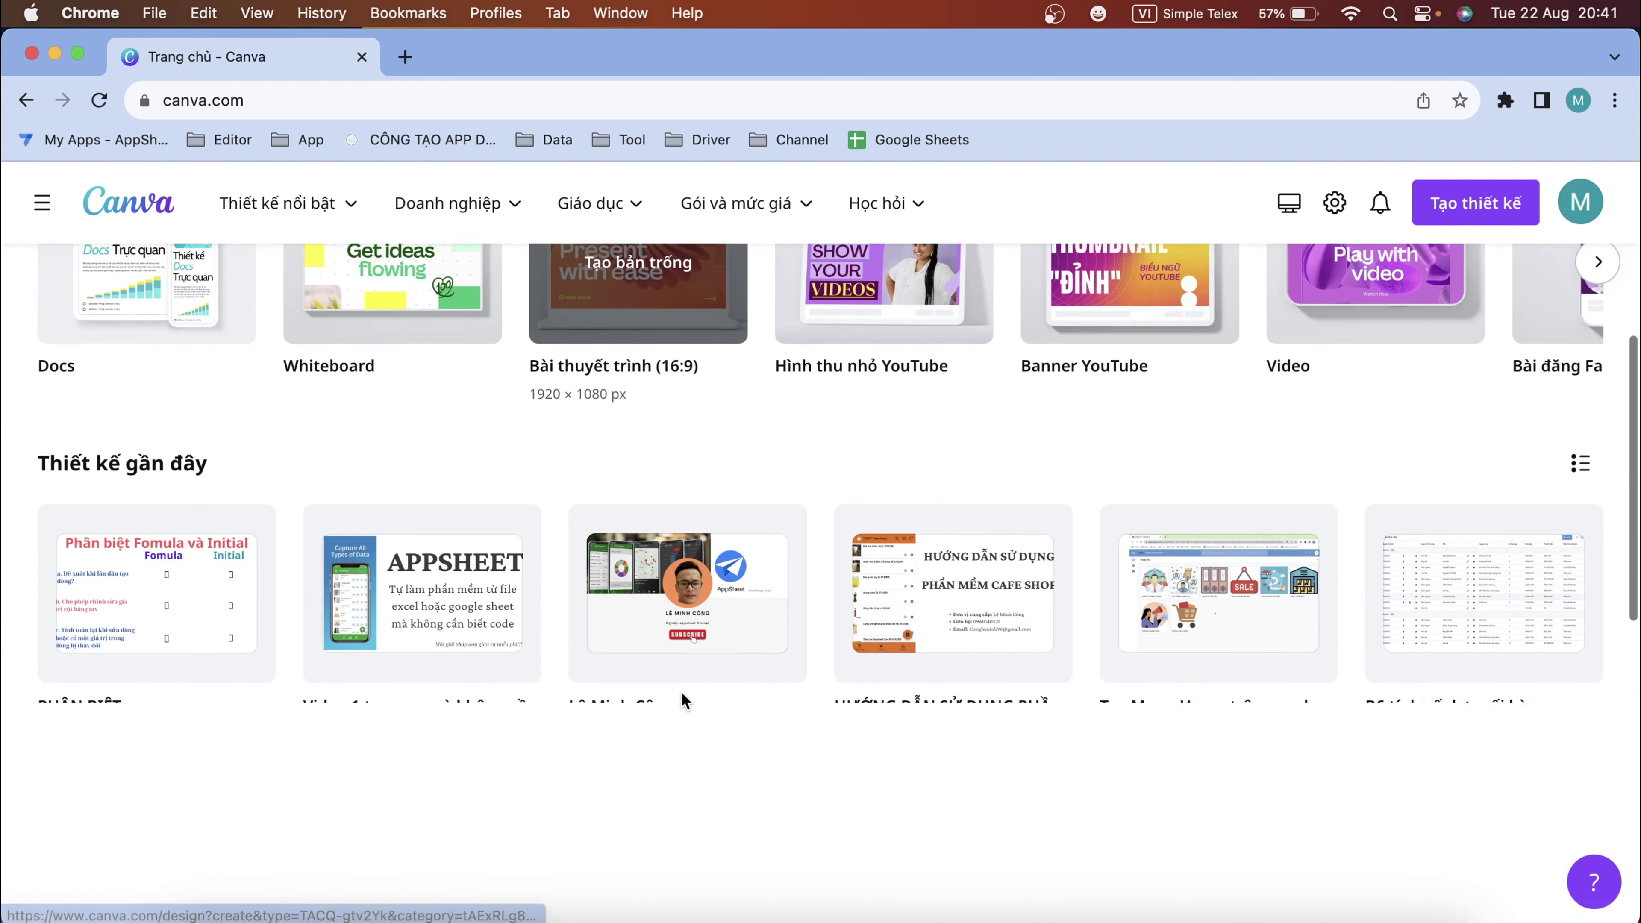
click(197, 593)
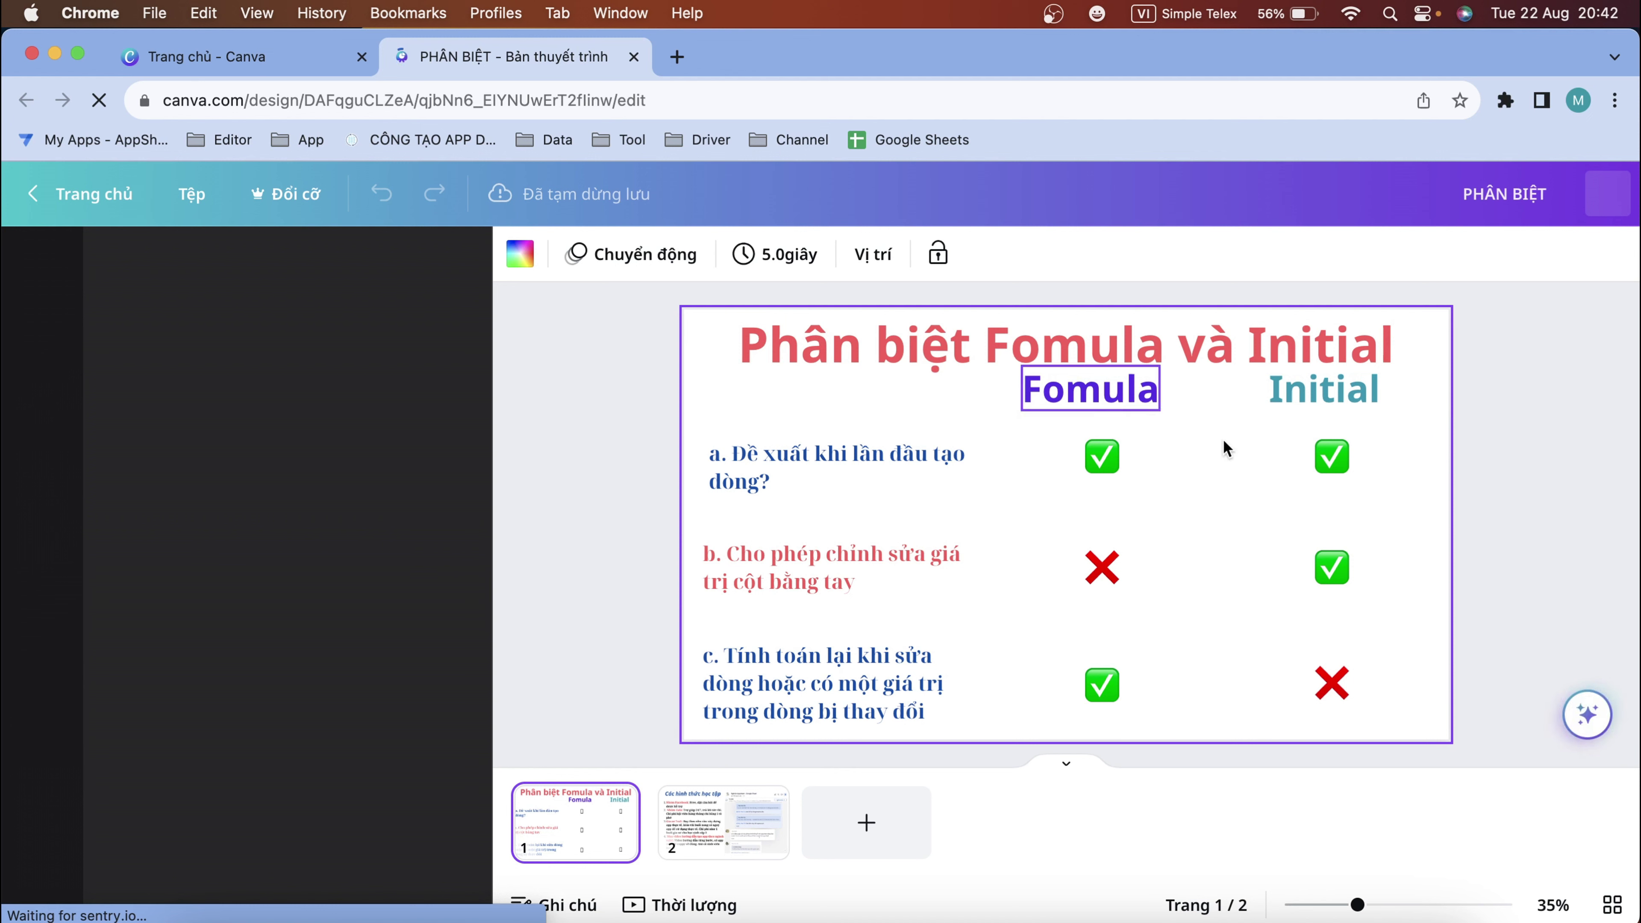
click(890, 454)
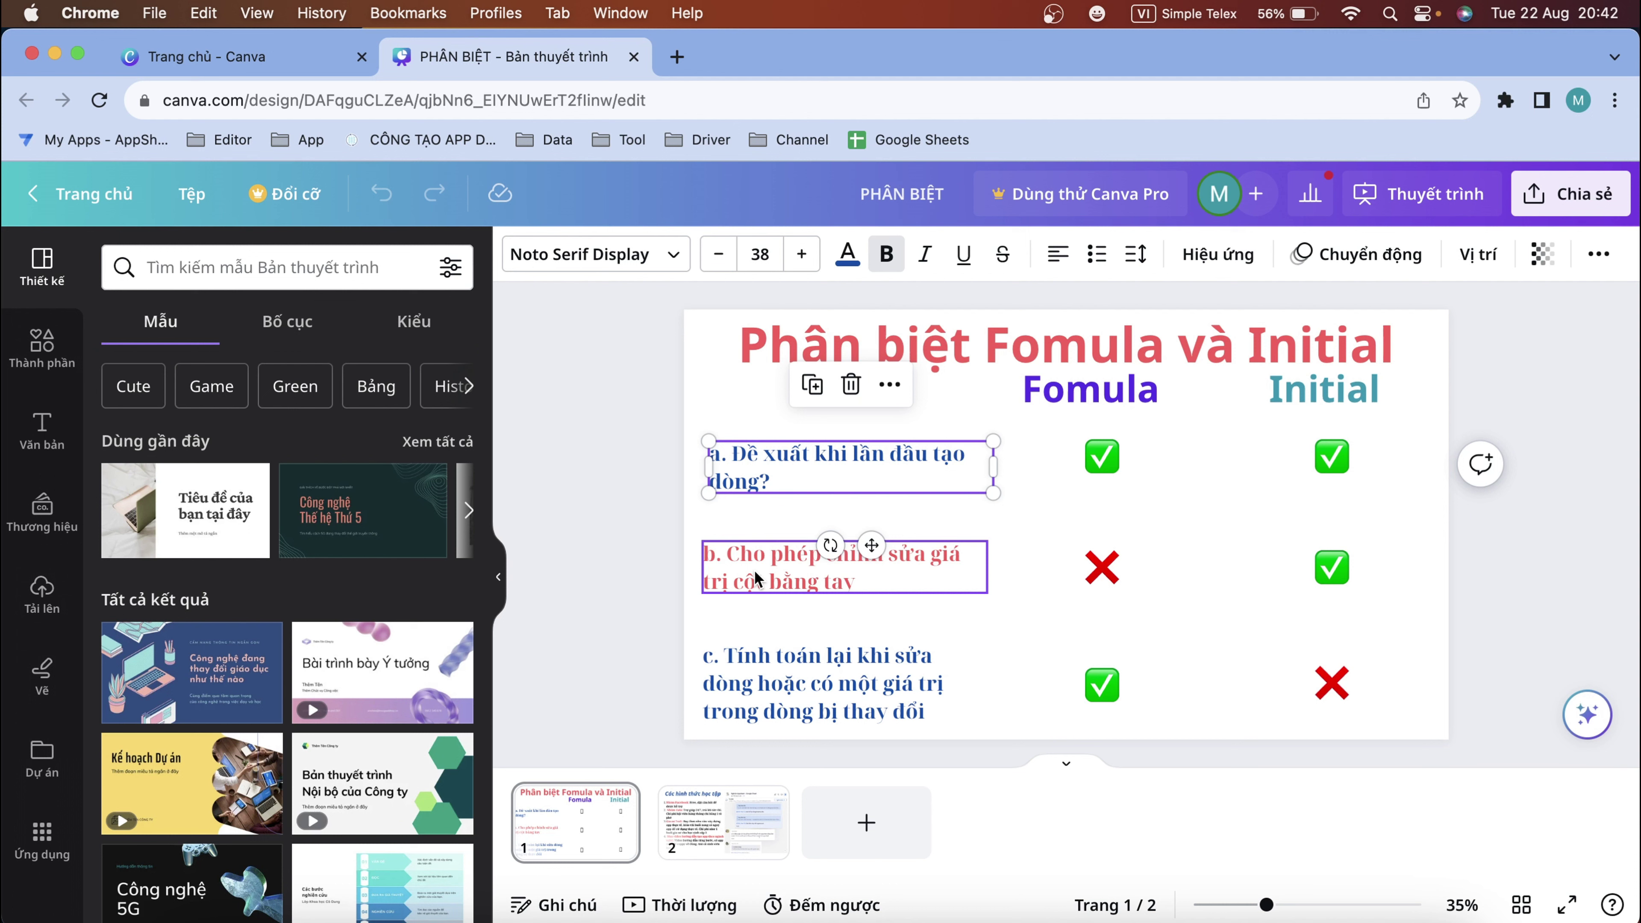
click(754, 570)
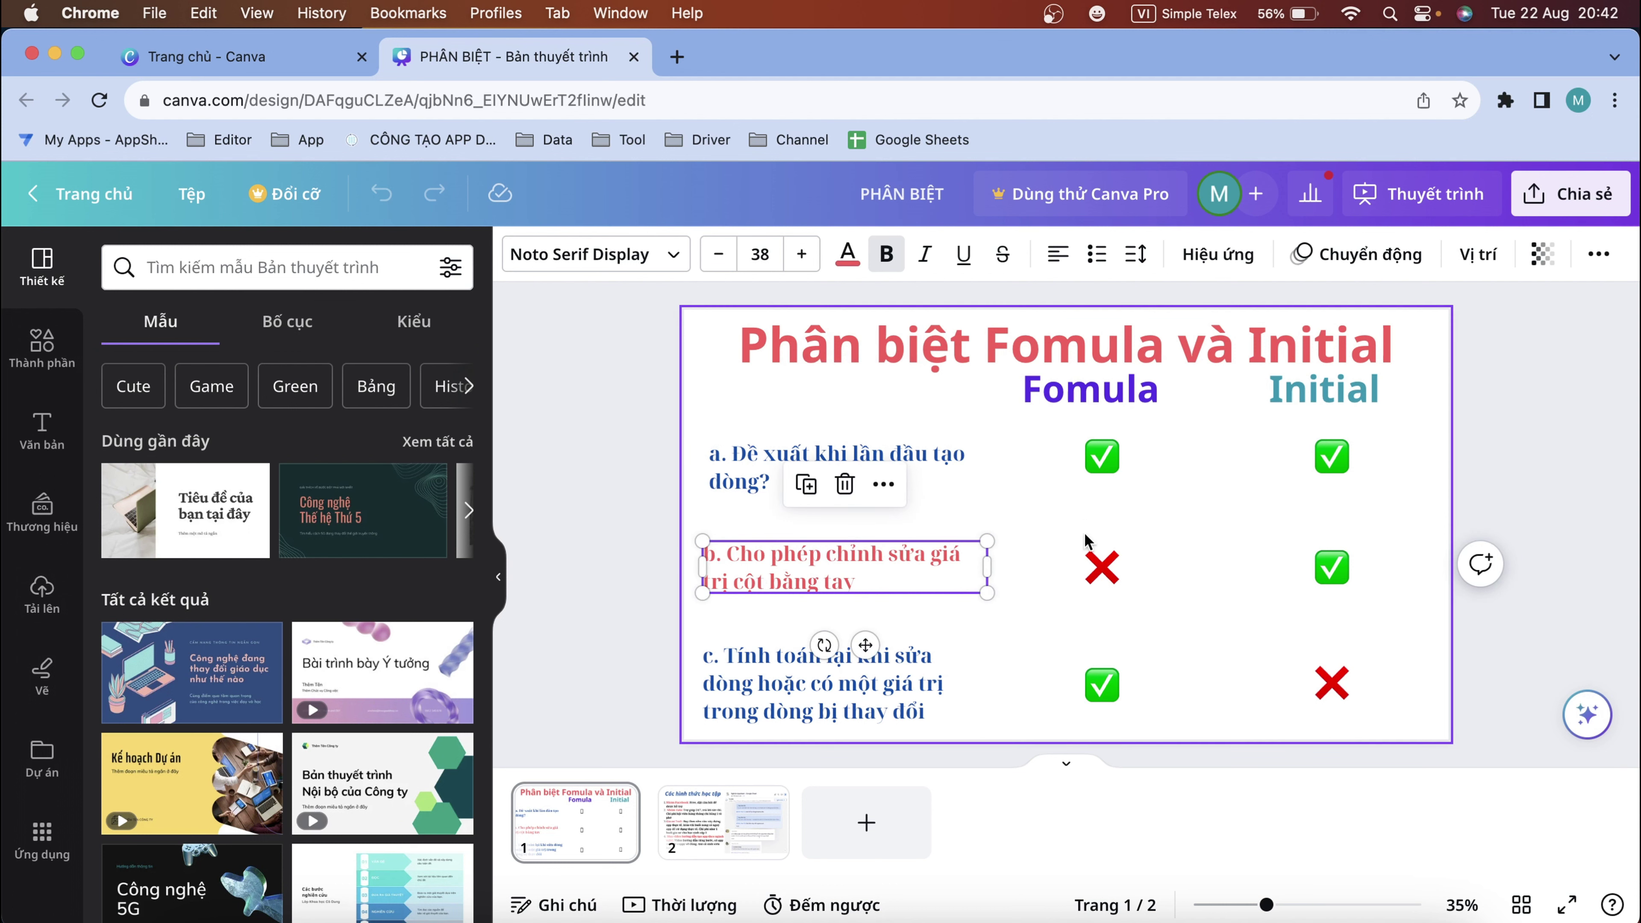
click(899, 714)
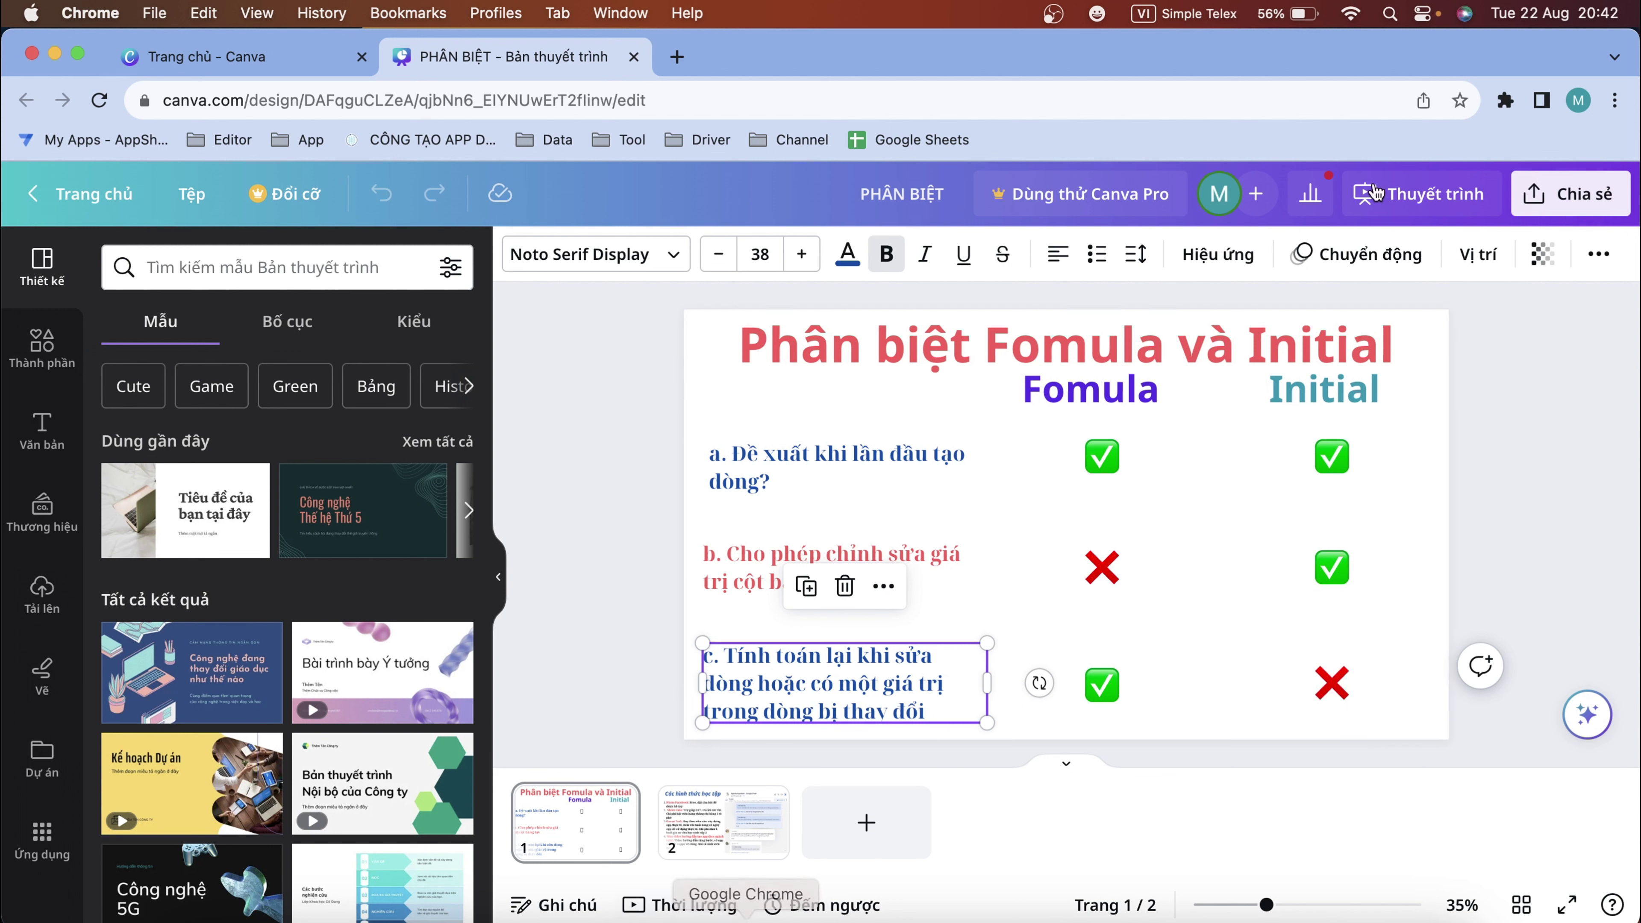
click(1578, 100)
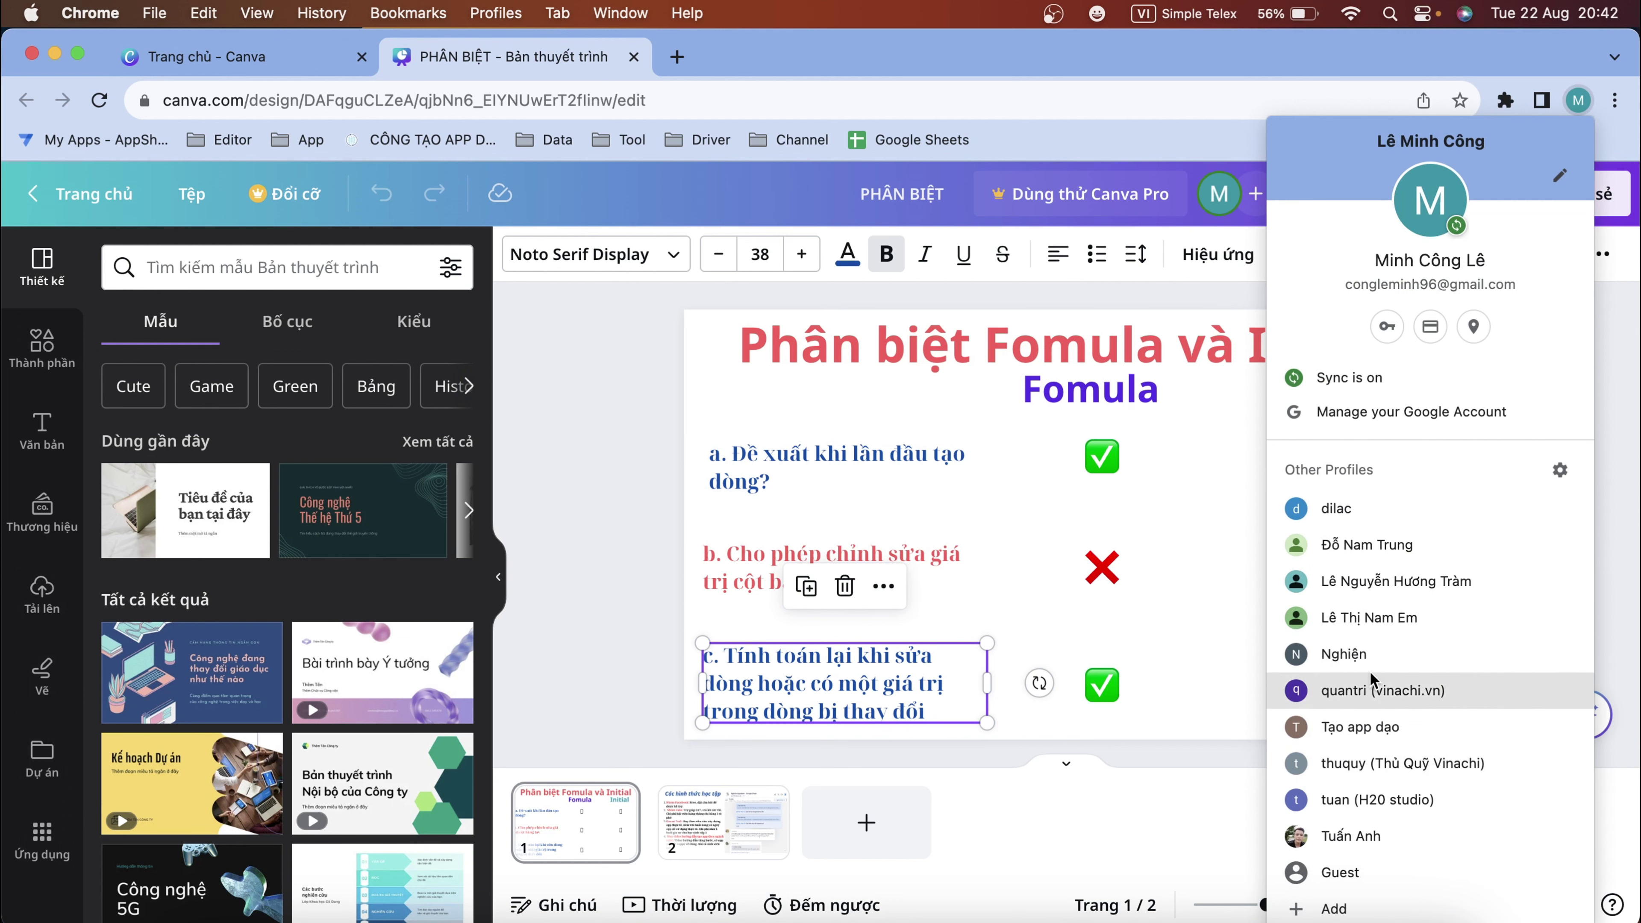
click(1357, 656)
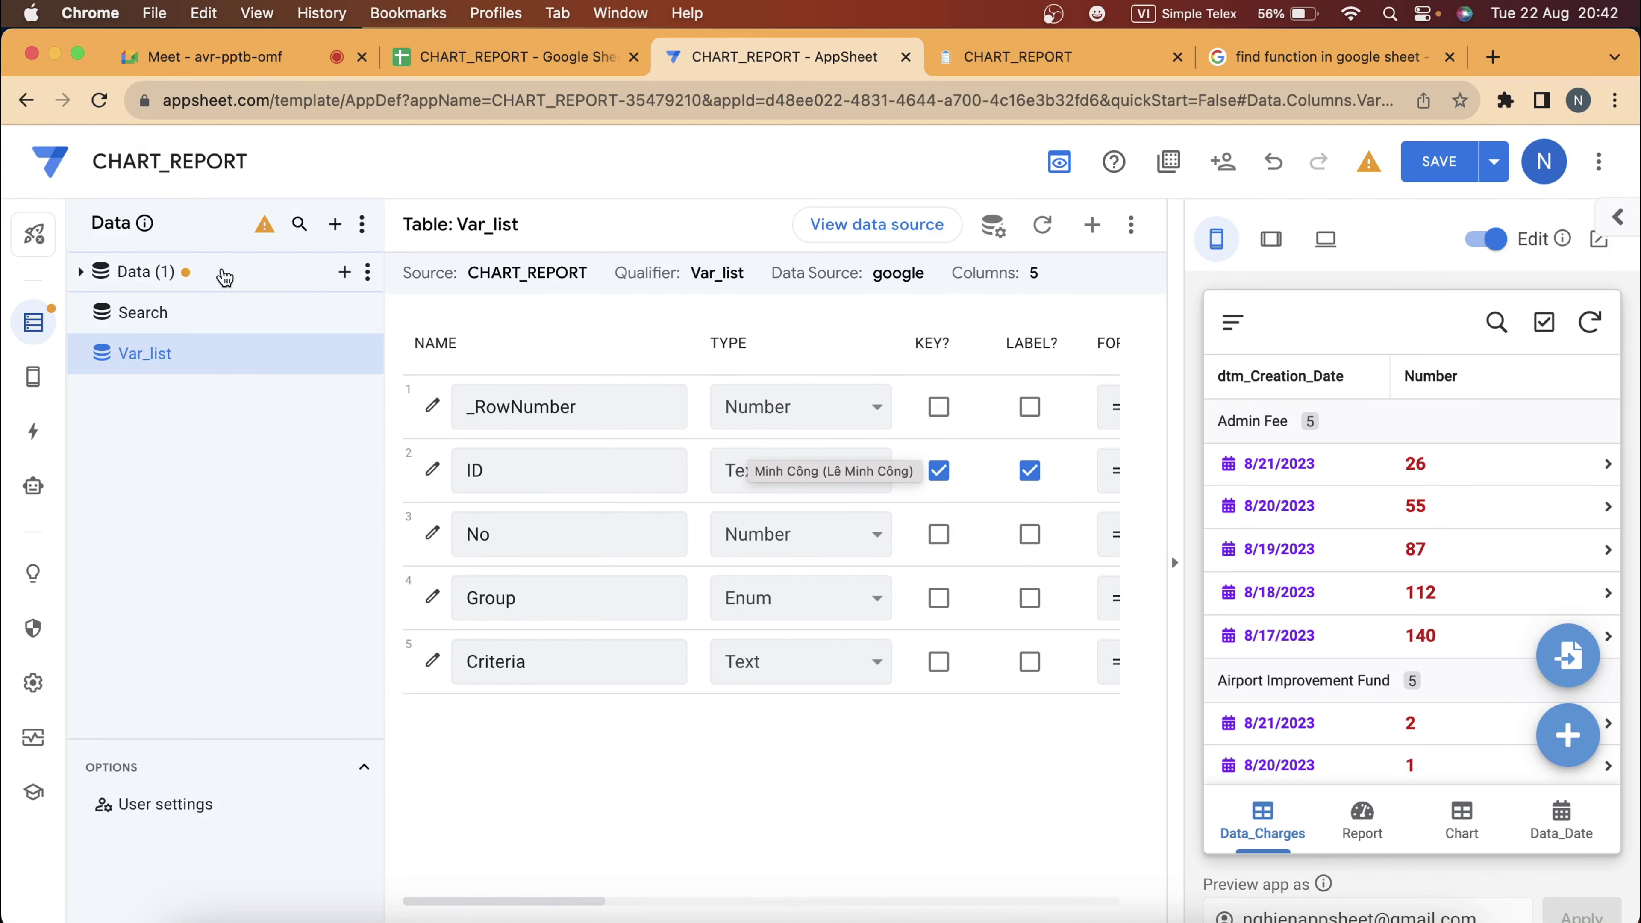
Copy the Criteria header D1 into E1 of the Var_list sheet and rename it DateTime.
click(156, 315)
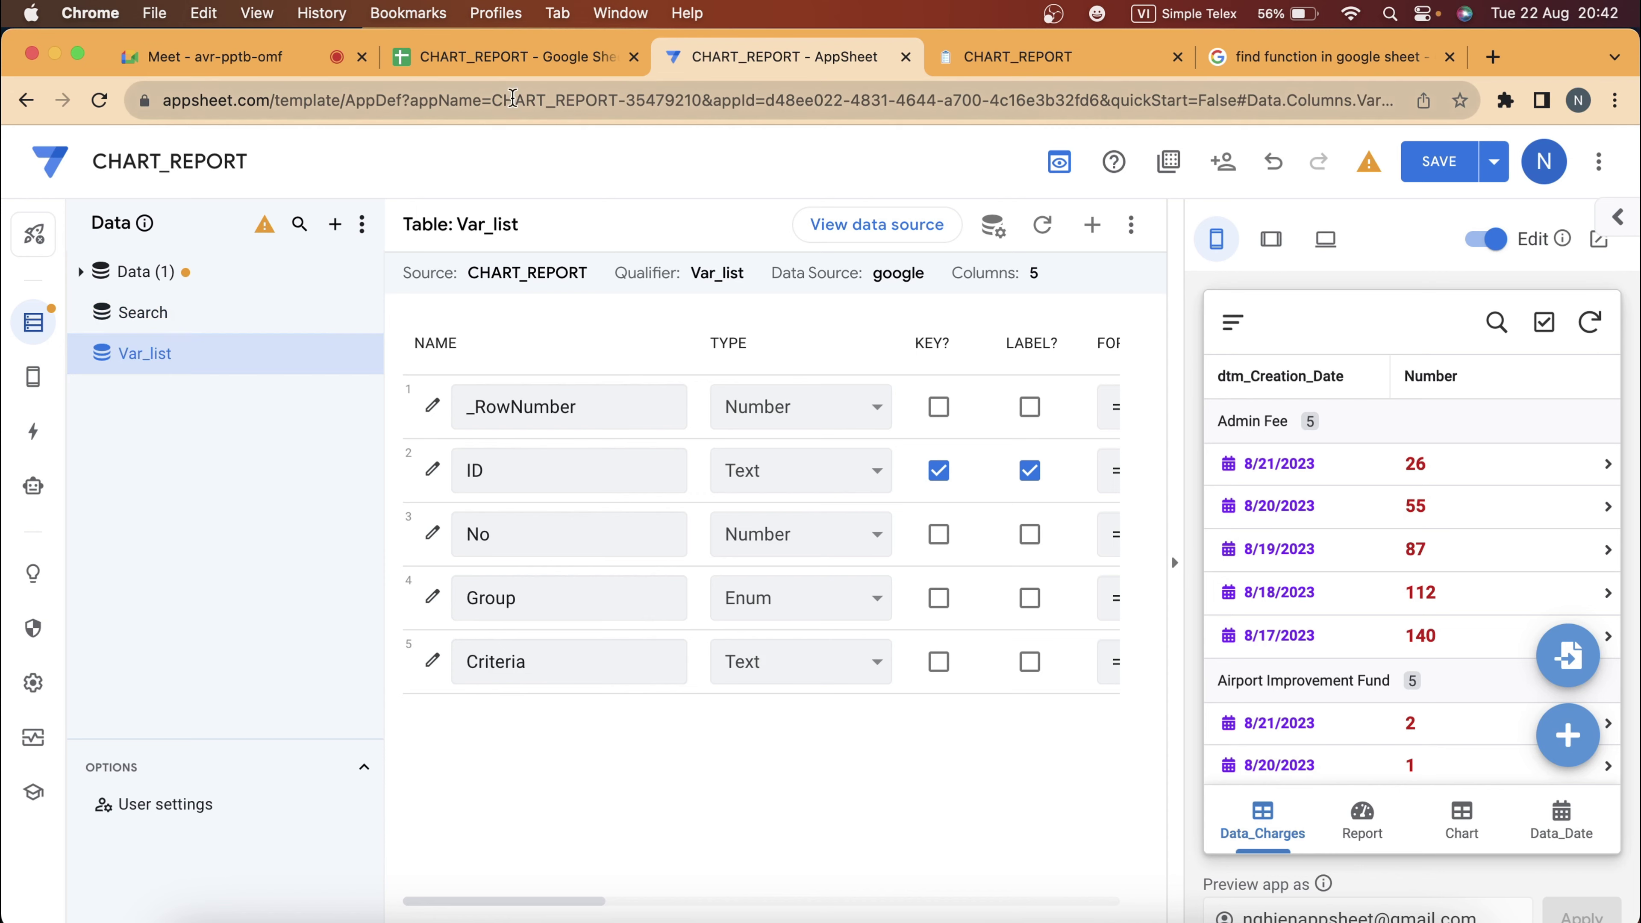
click(450, 62)
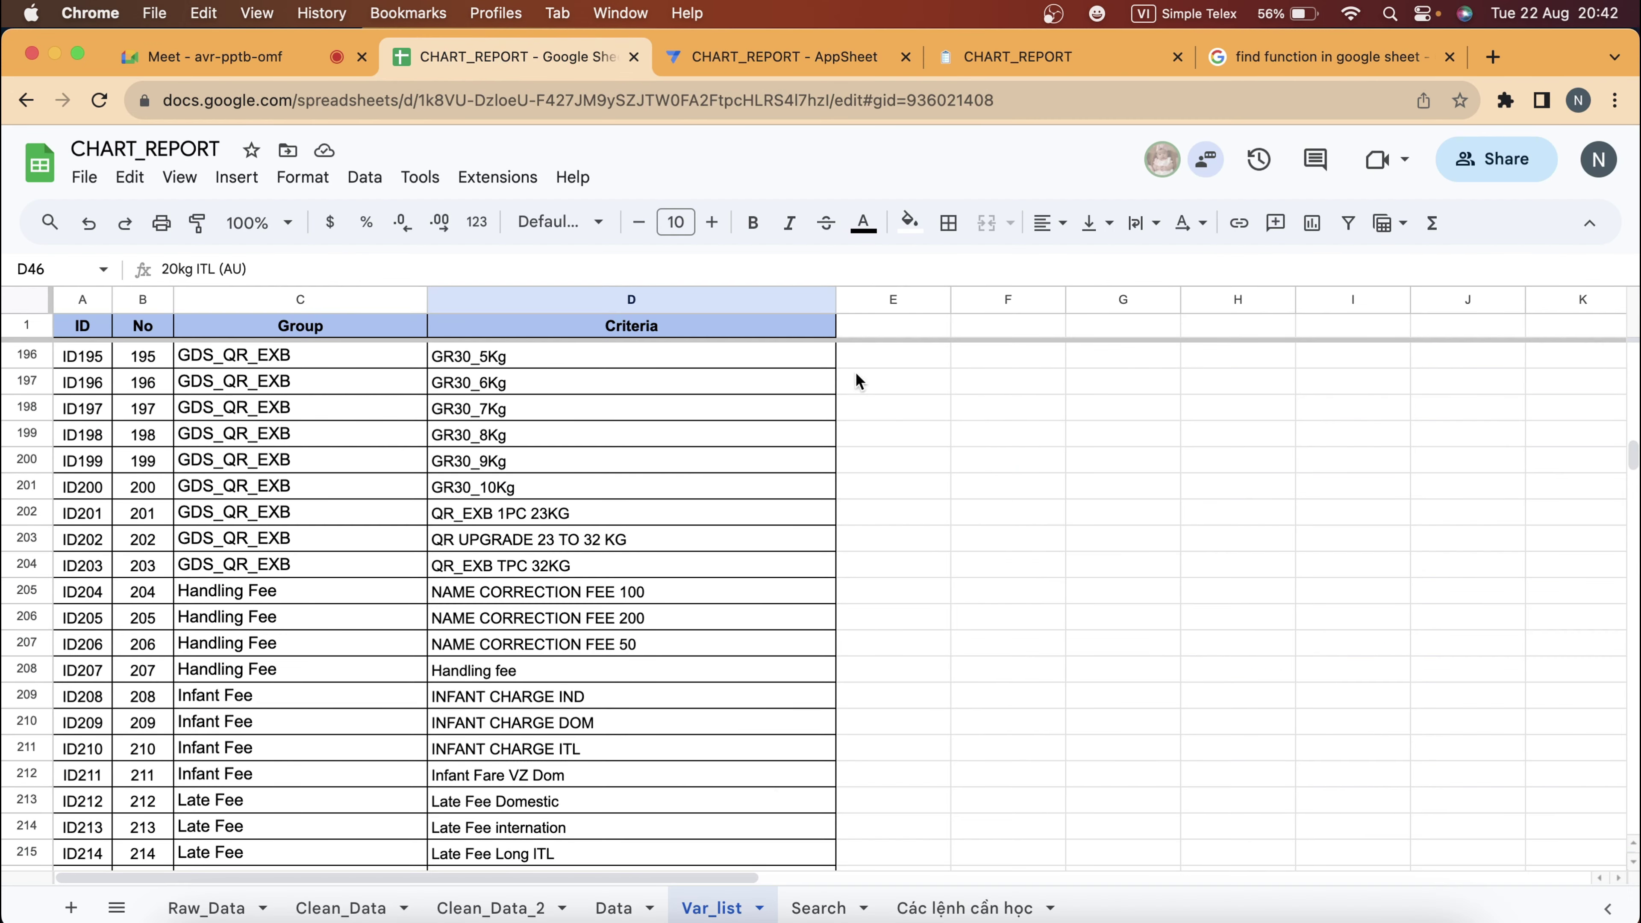
click(882, 327)
click(791, 329)
key(ctrl+c)
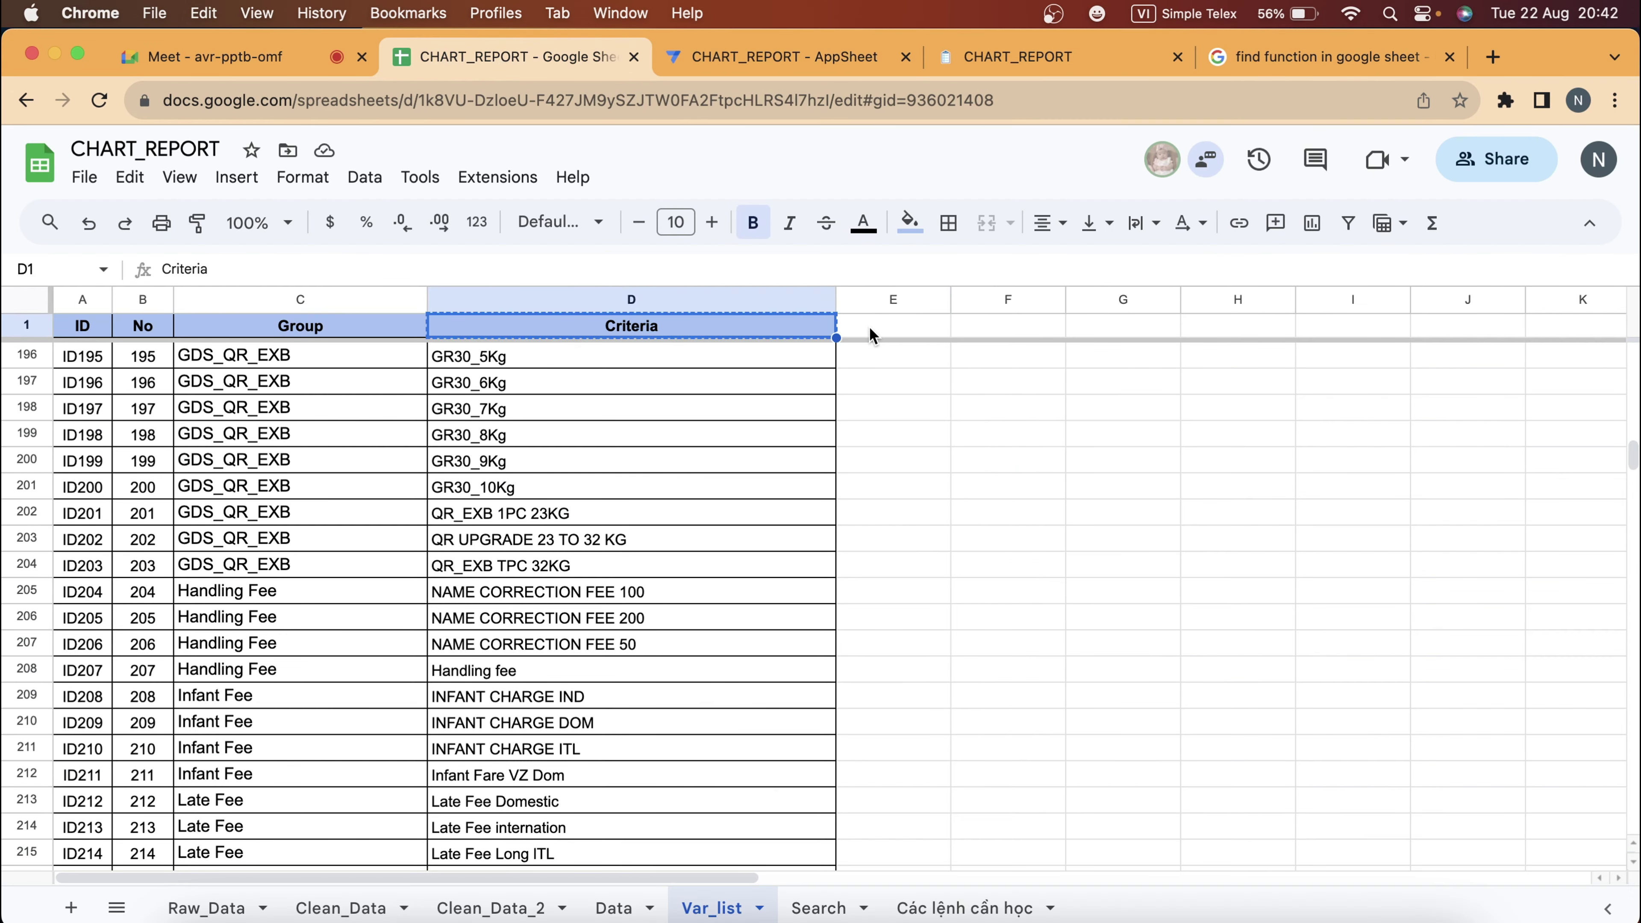
click(871, 330)
key(ctrl+v)
text(Date)
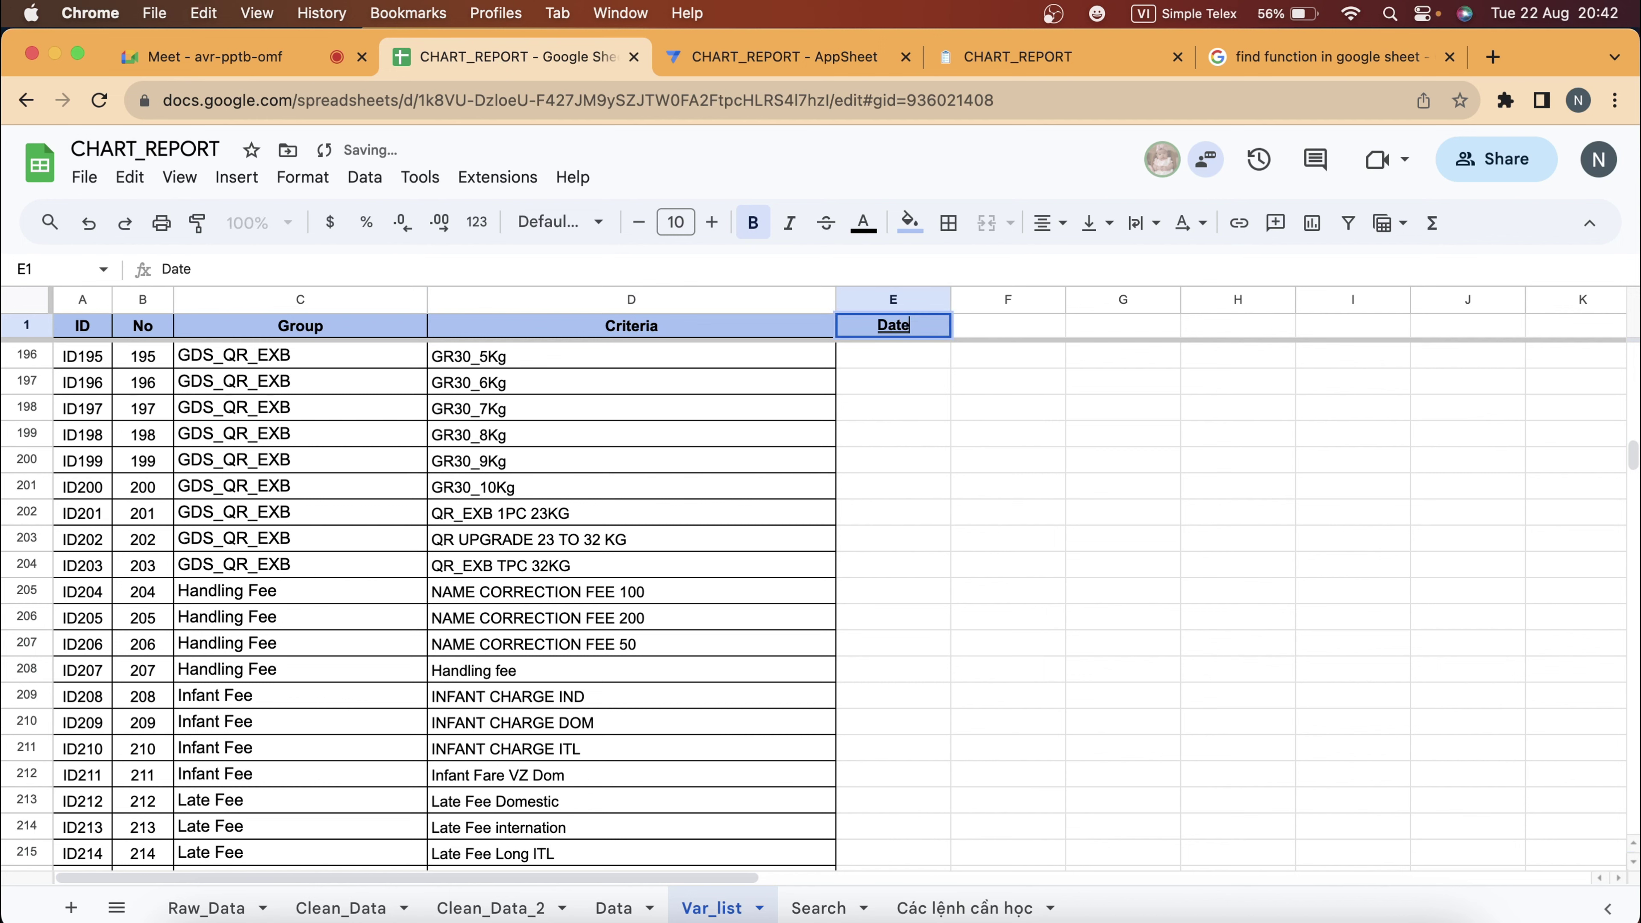
text(Time)
key(Tab)
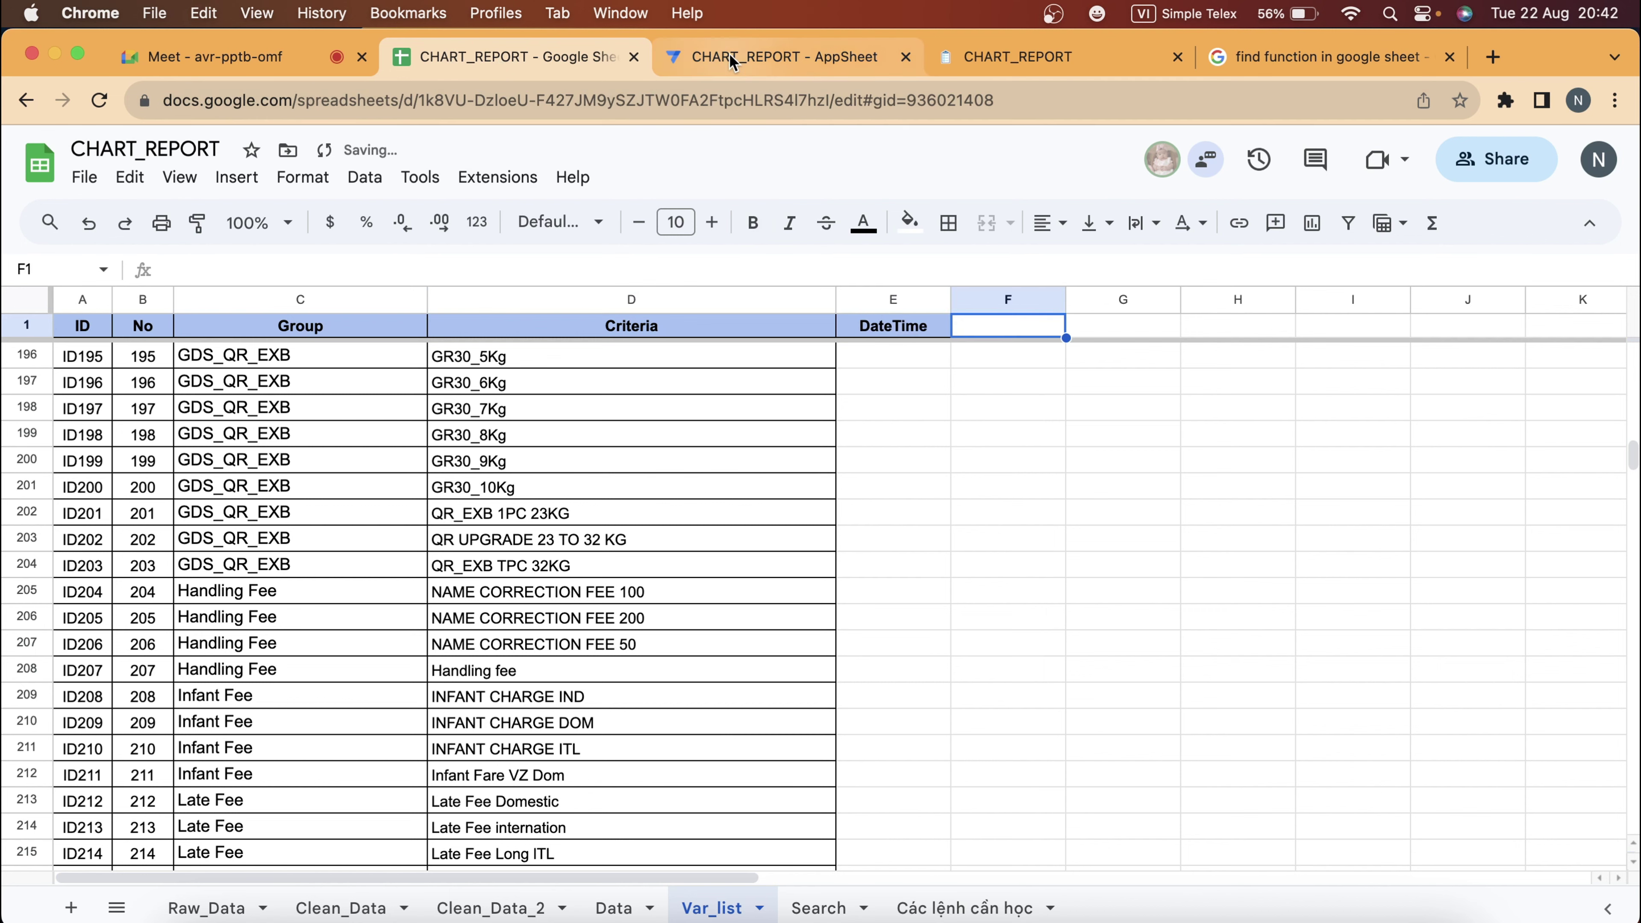
click(732, 61)
Regenerate the Var_list schema and set the new DateTime column's type to DateTime.
click(1054, 227)
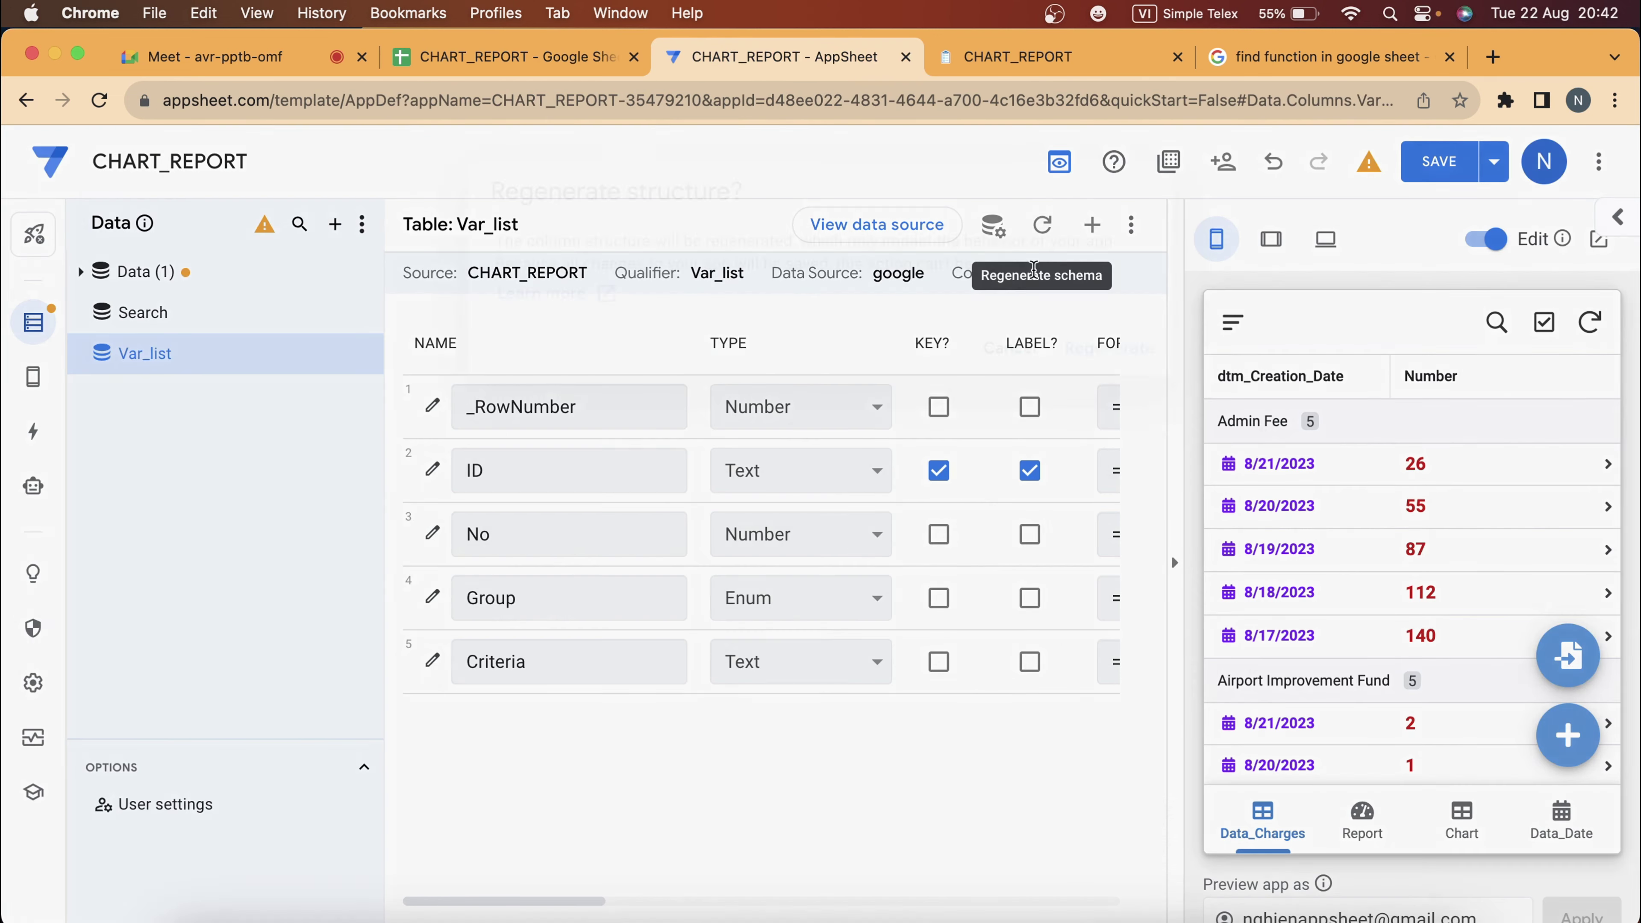
click(1100, 349)
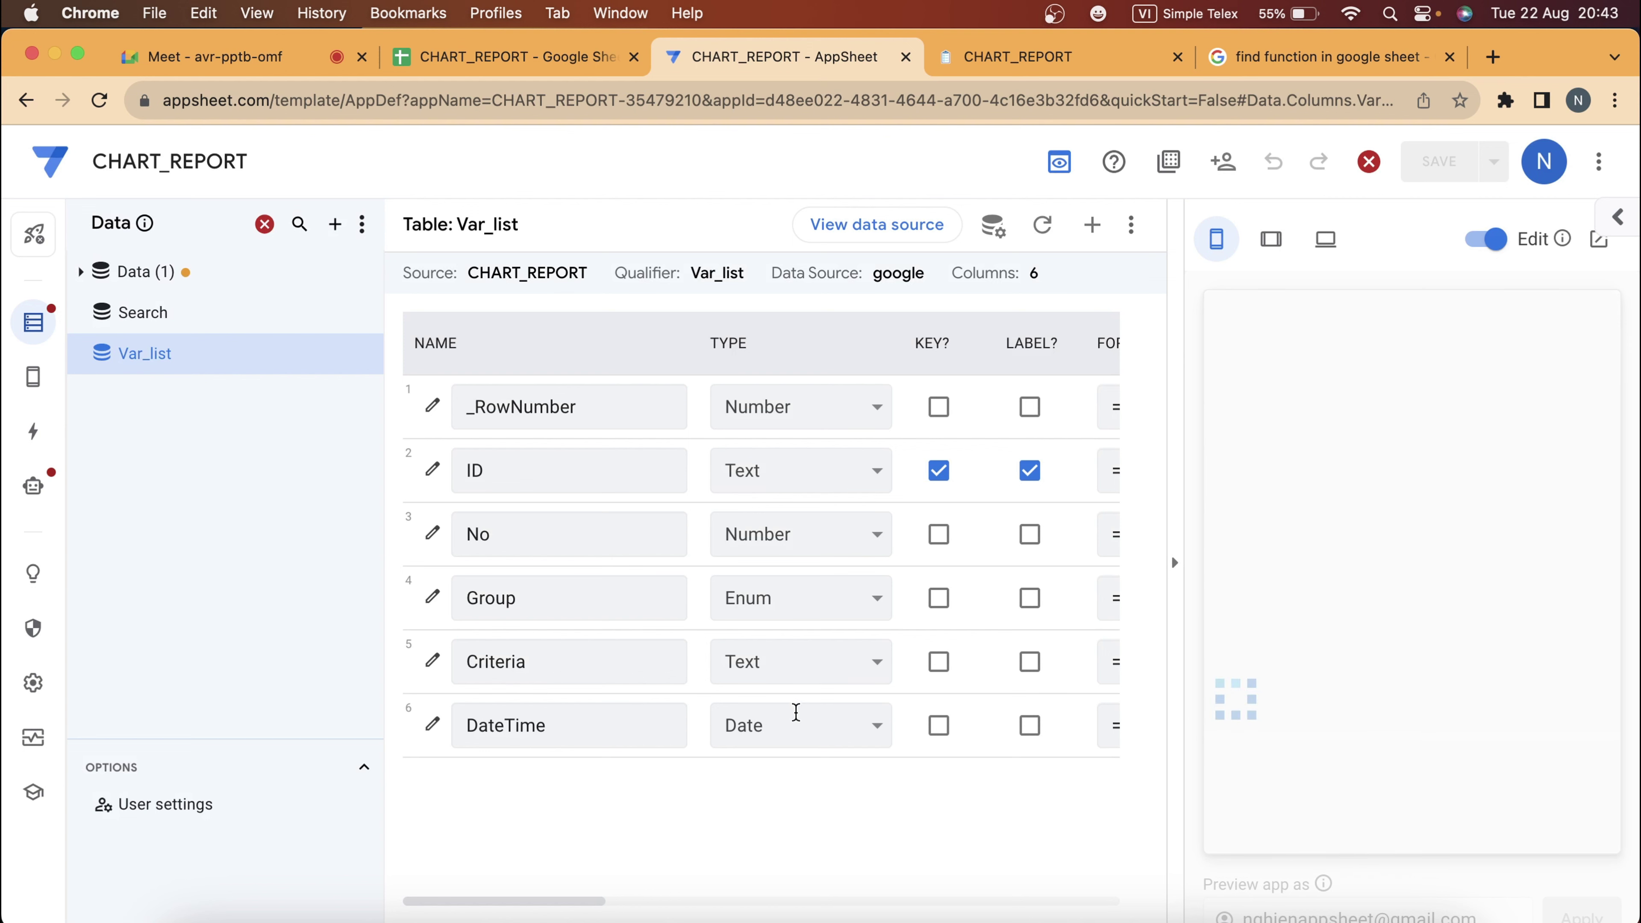
click(796, 712)
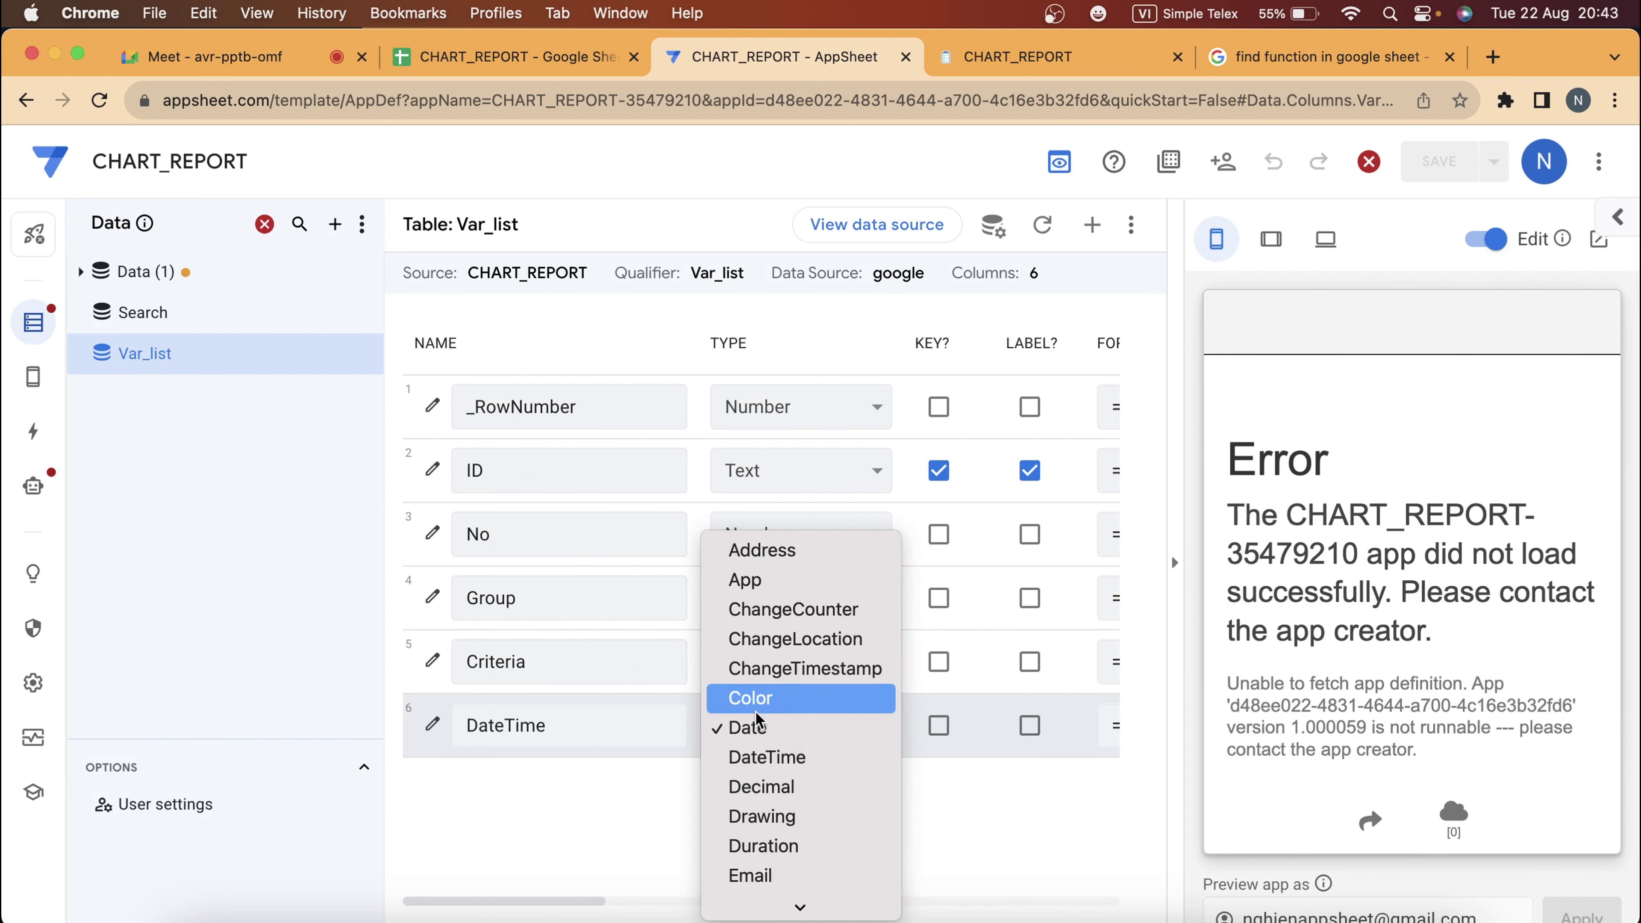
click(751, 756)
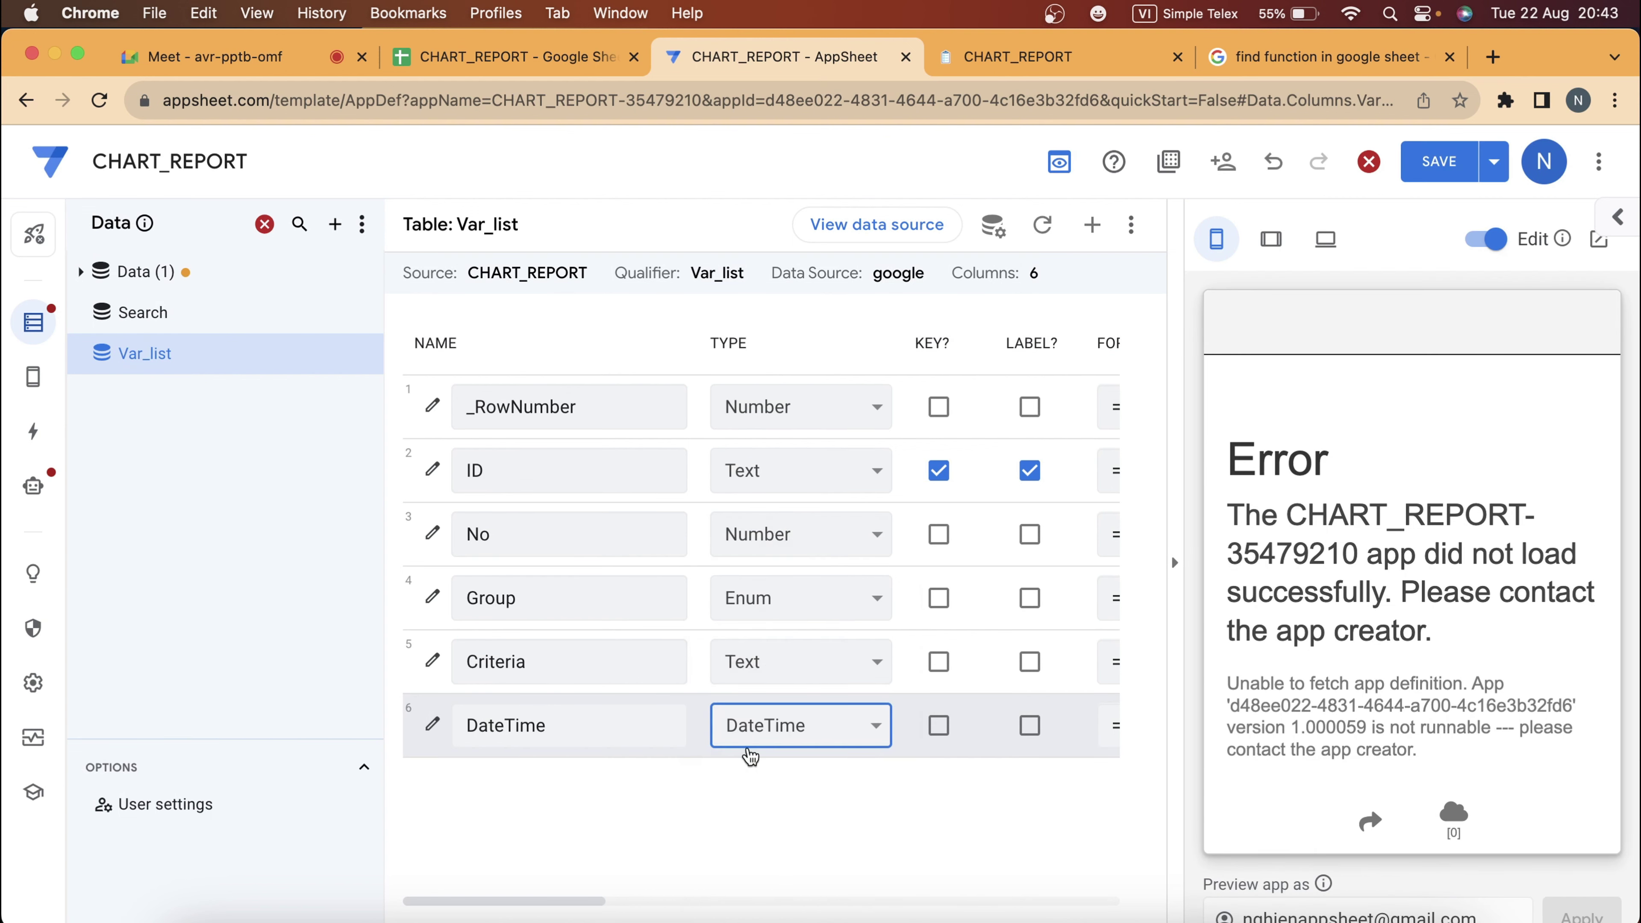
click(33, 485)
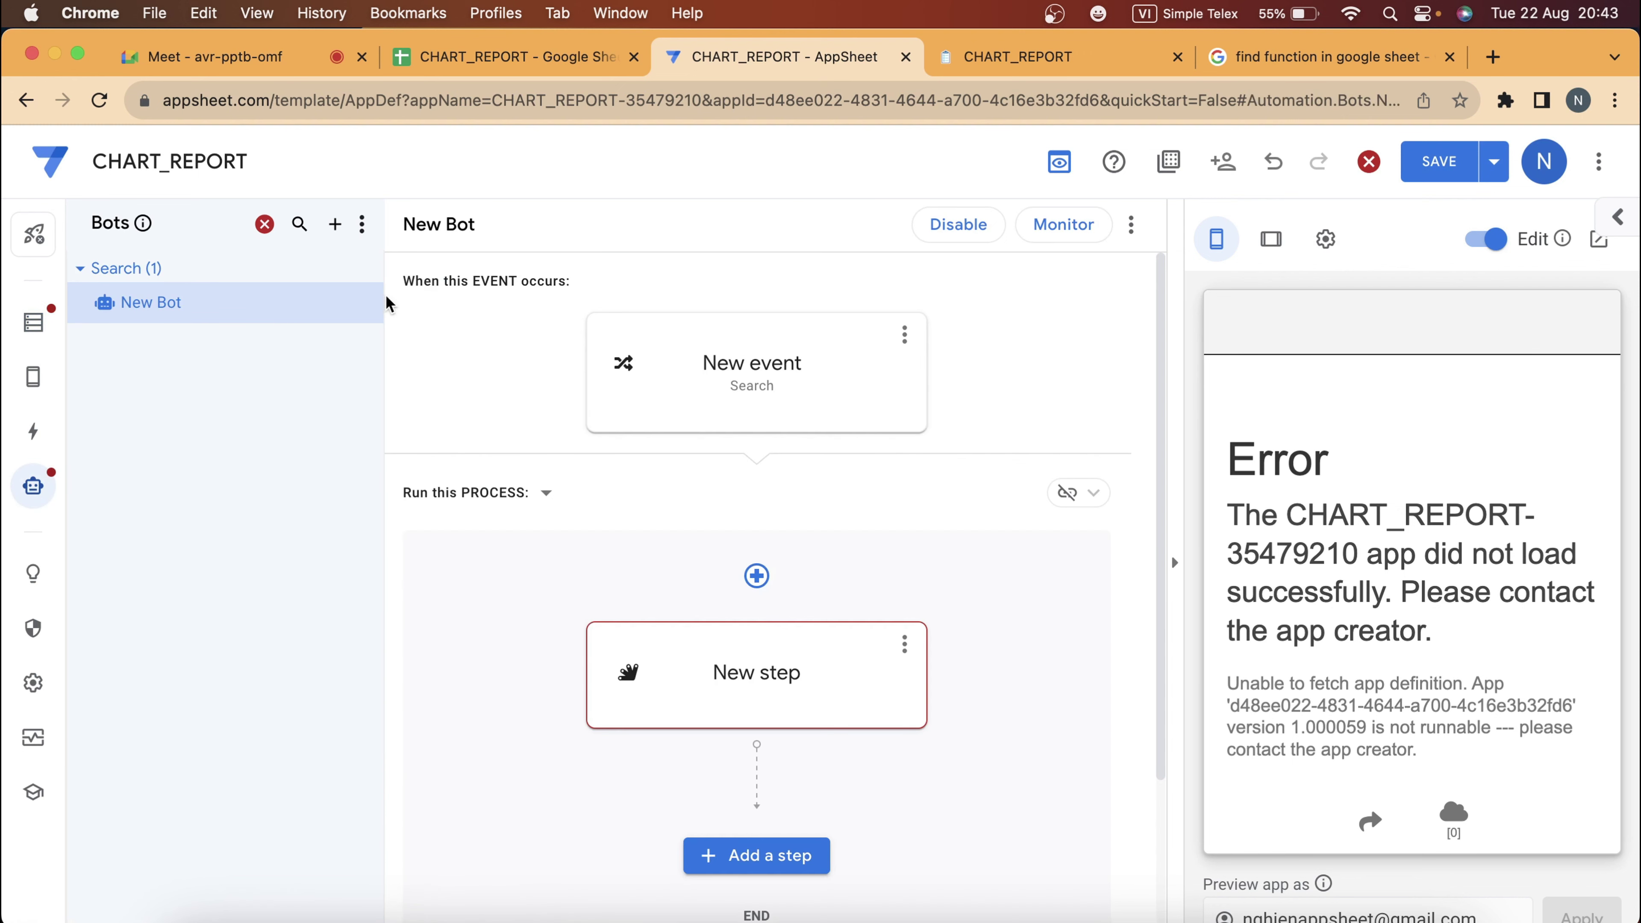
Delete the unfinished New Bot from automation and go back to the Var_list columns.
click(367, 302)
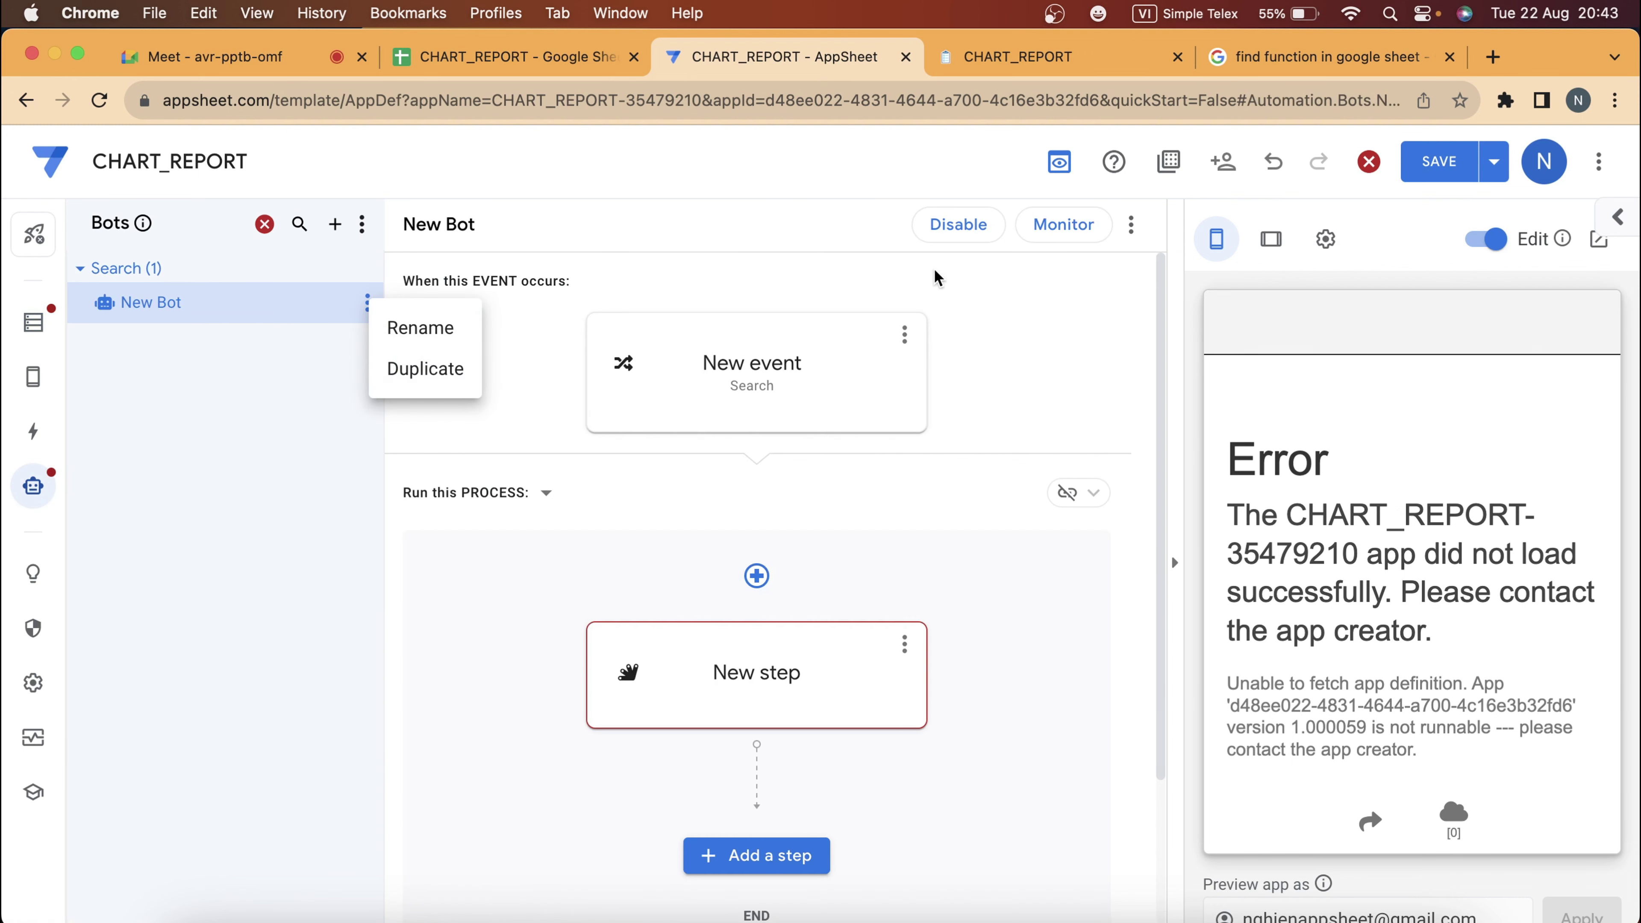
click(1130, 224)
click(1130, 223)
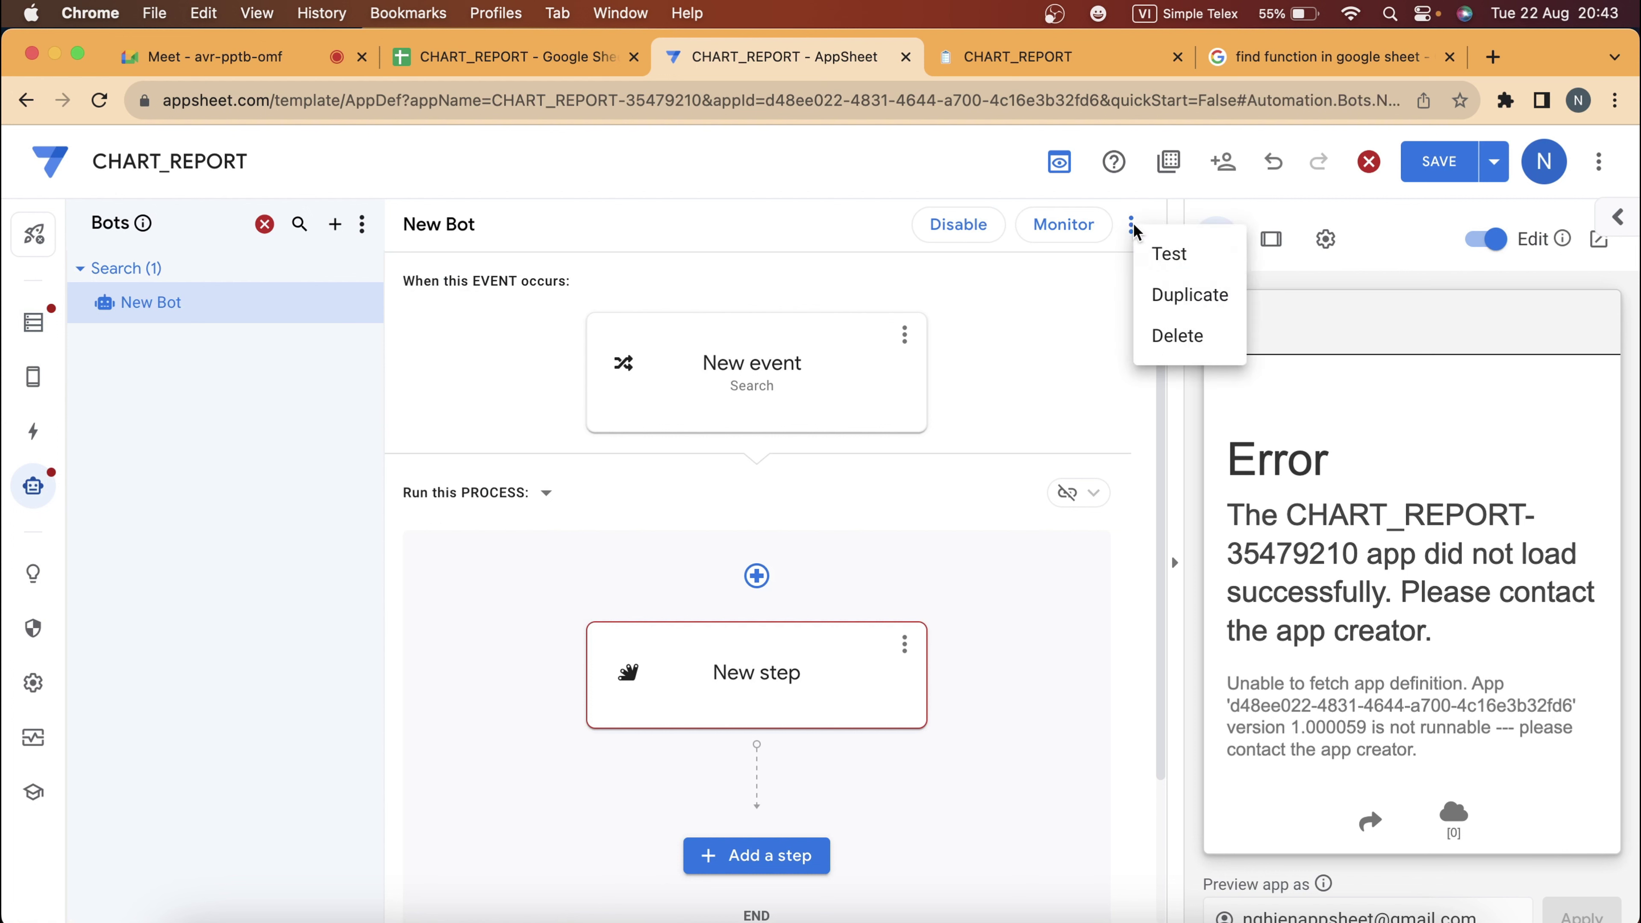
click(1148, 335)
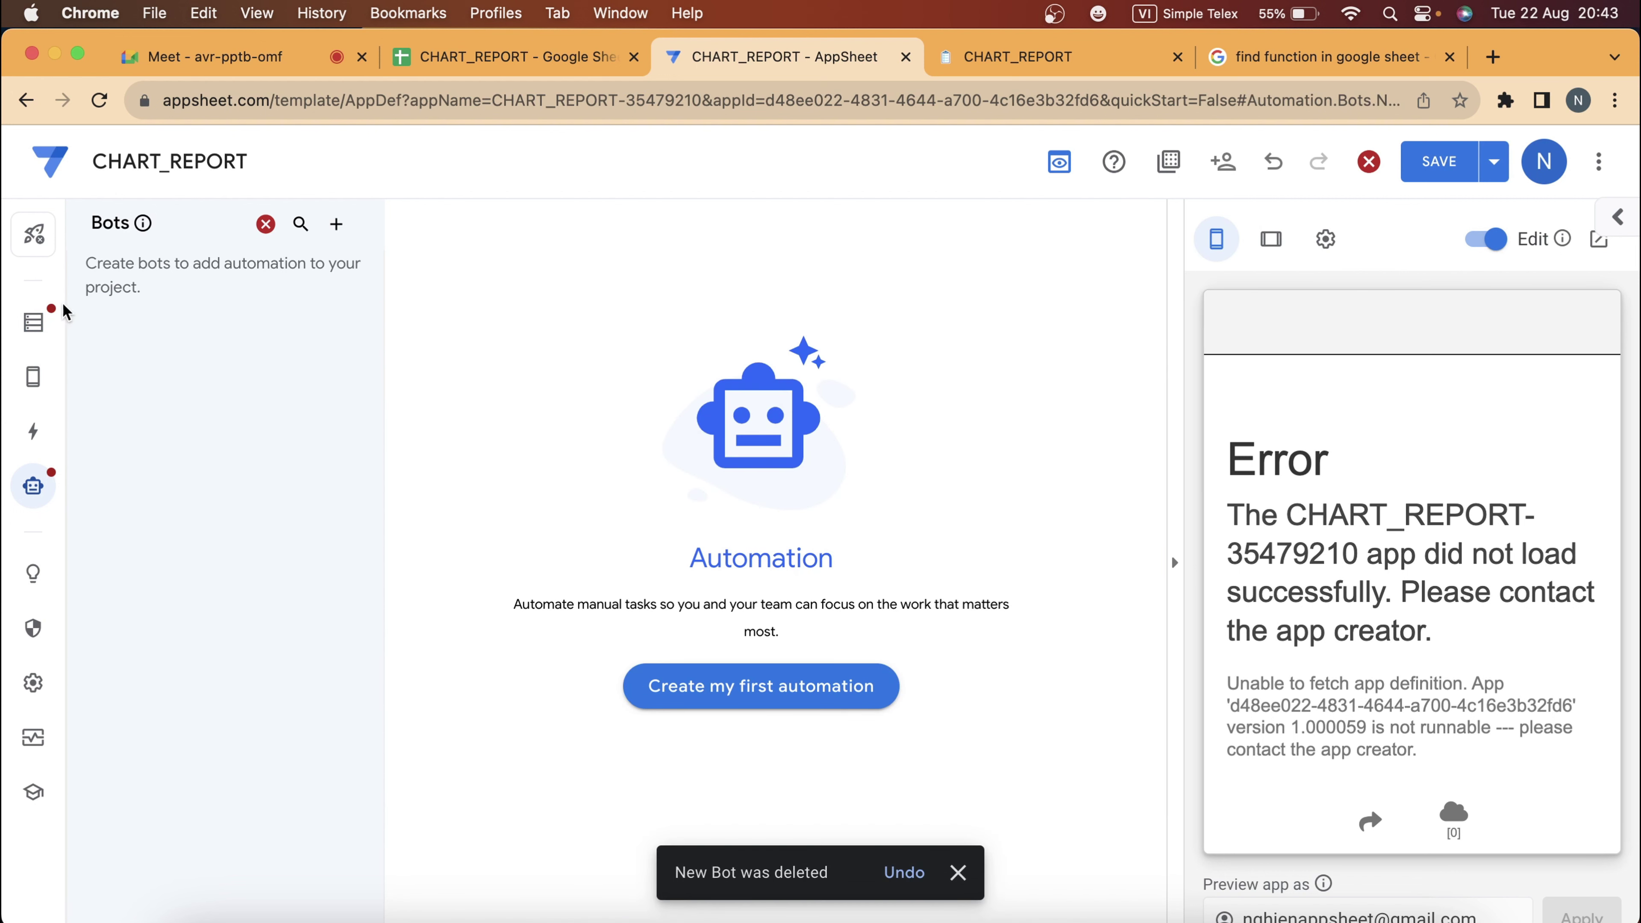
click(36, 321)
Replace the DateTime column's TODAY() initial value with NOW() and save the app.
scroll(862, 659, right, 5)
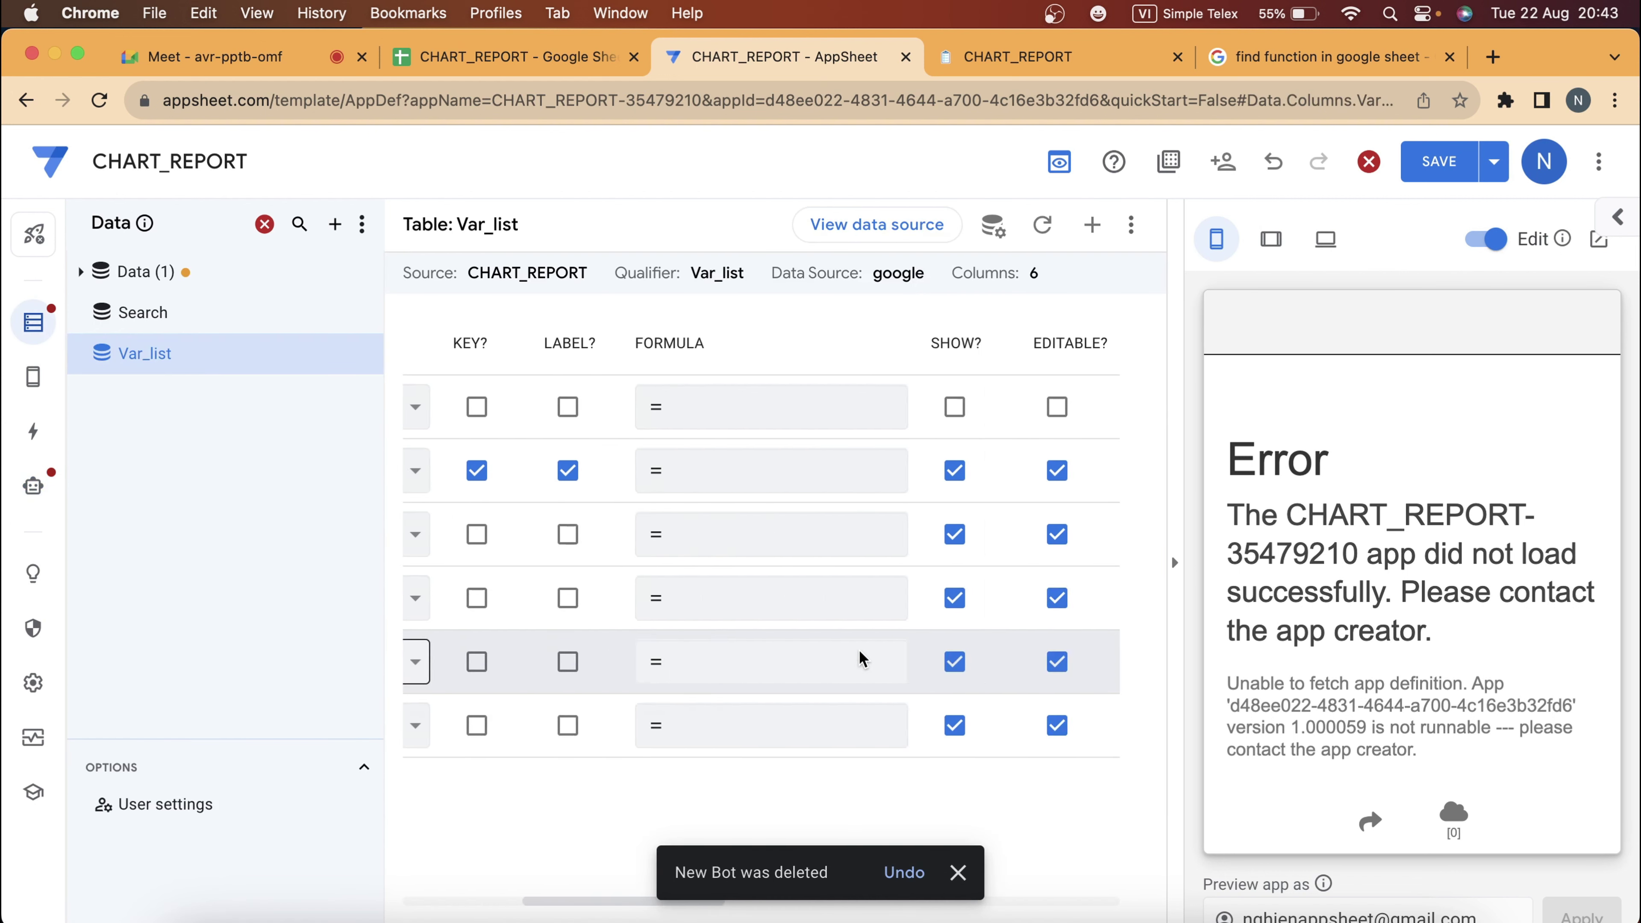
scroll(862, 659, right, 5)
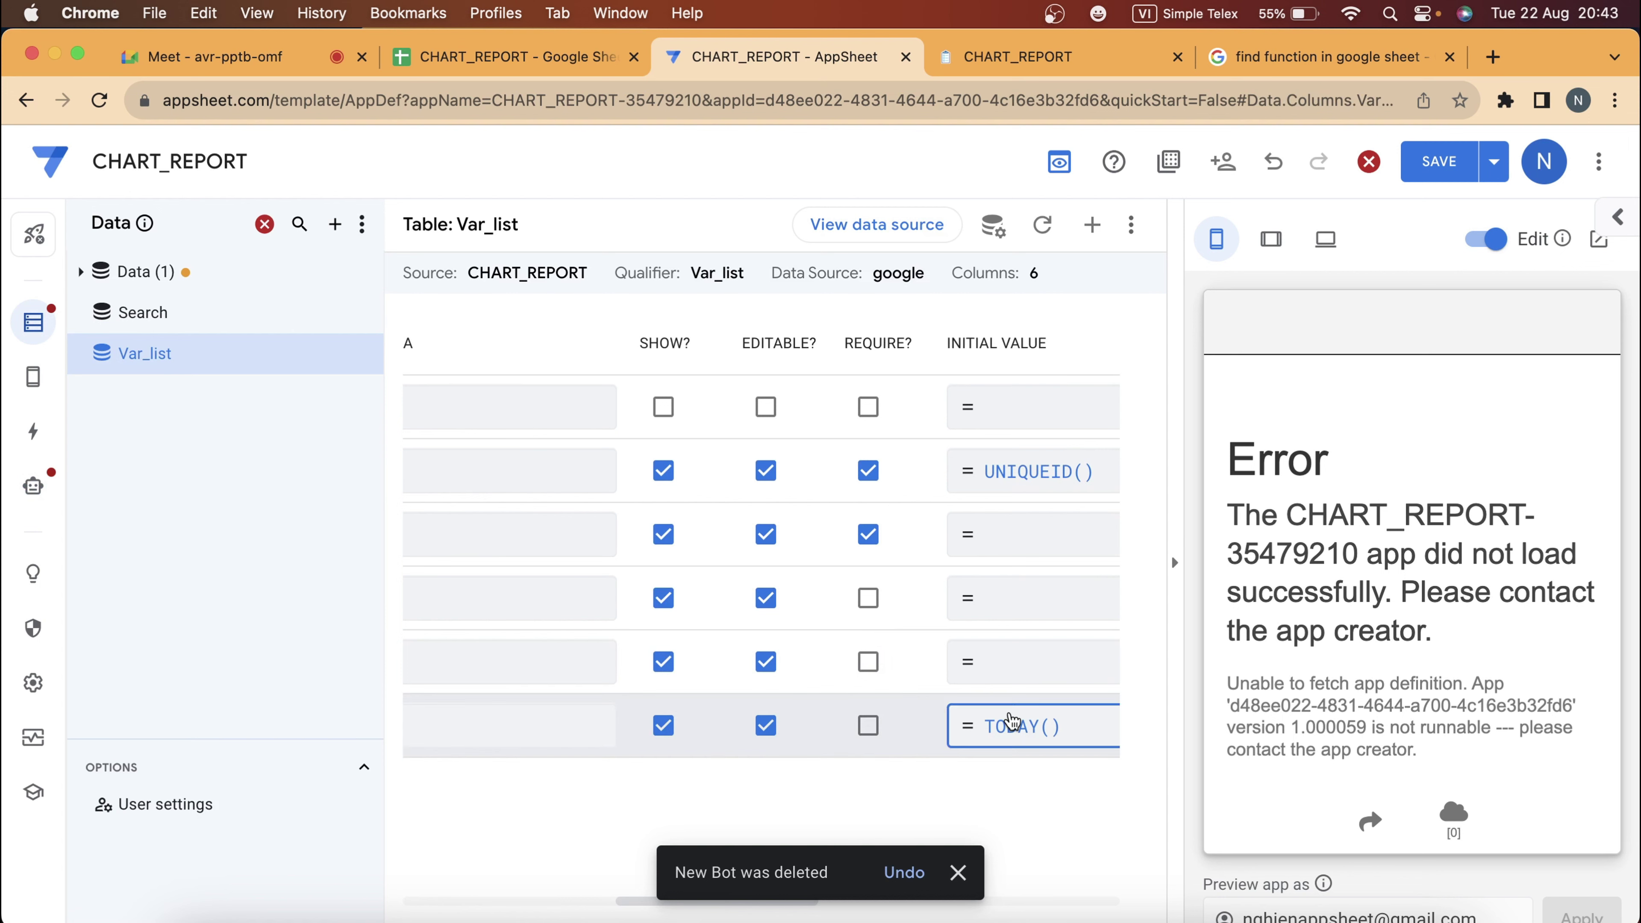
click(1012, 725)
text(NOW)
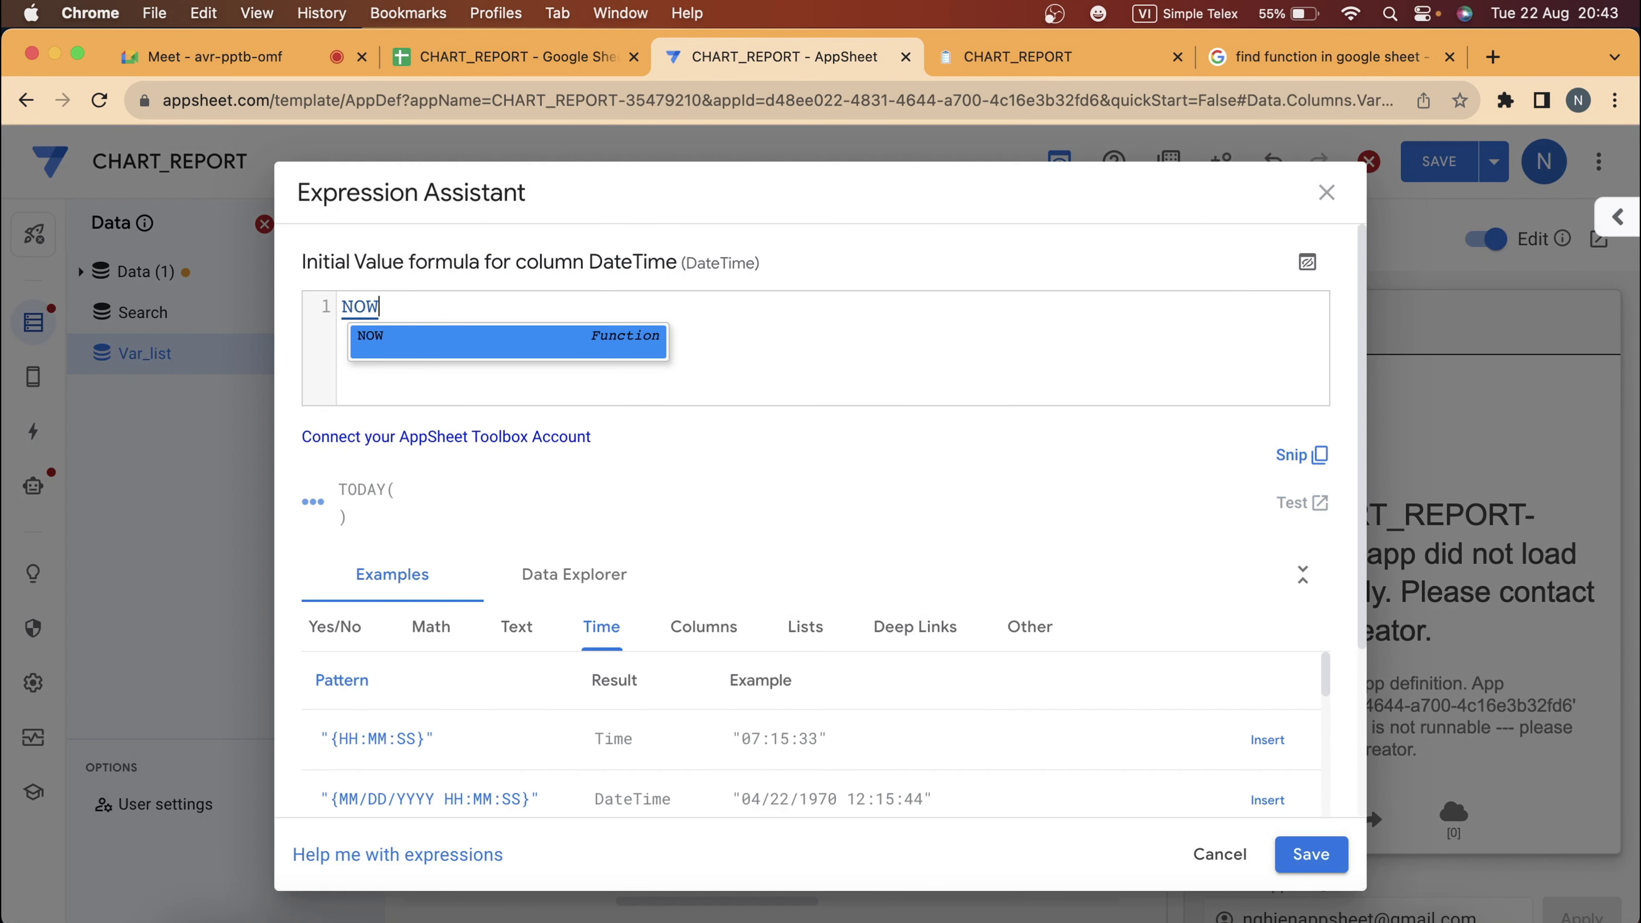
text(()
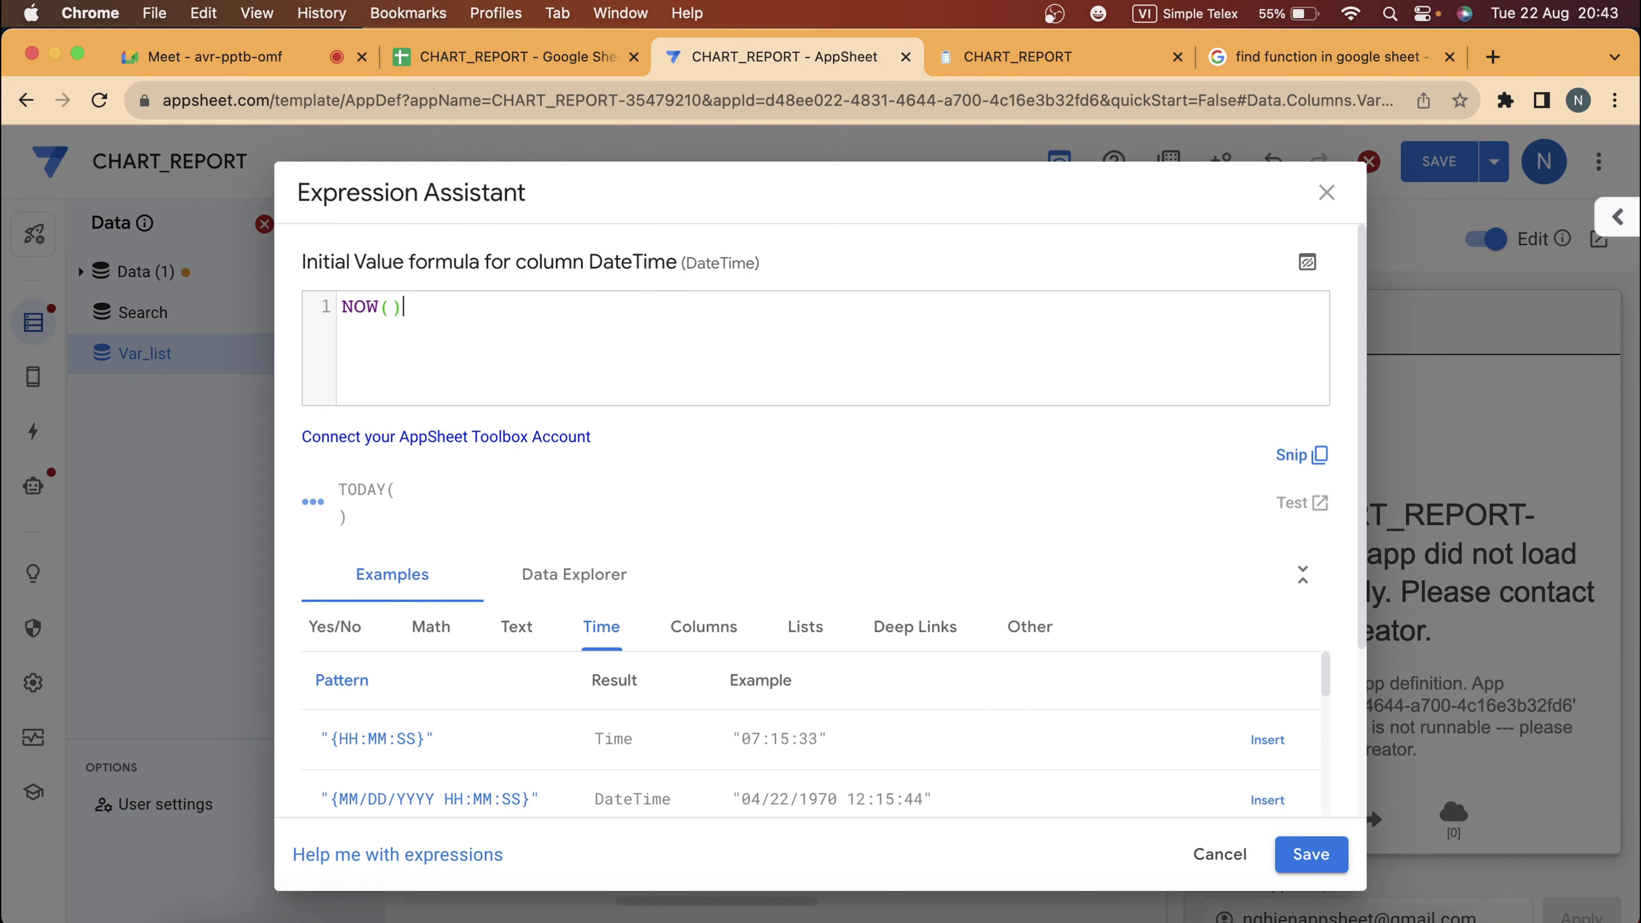
click(1332, 855)
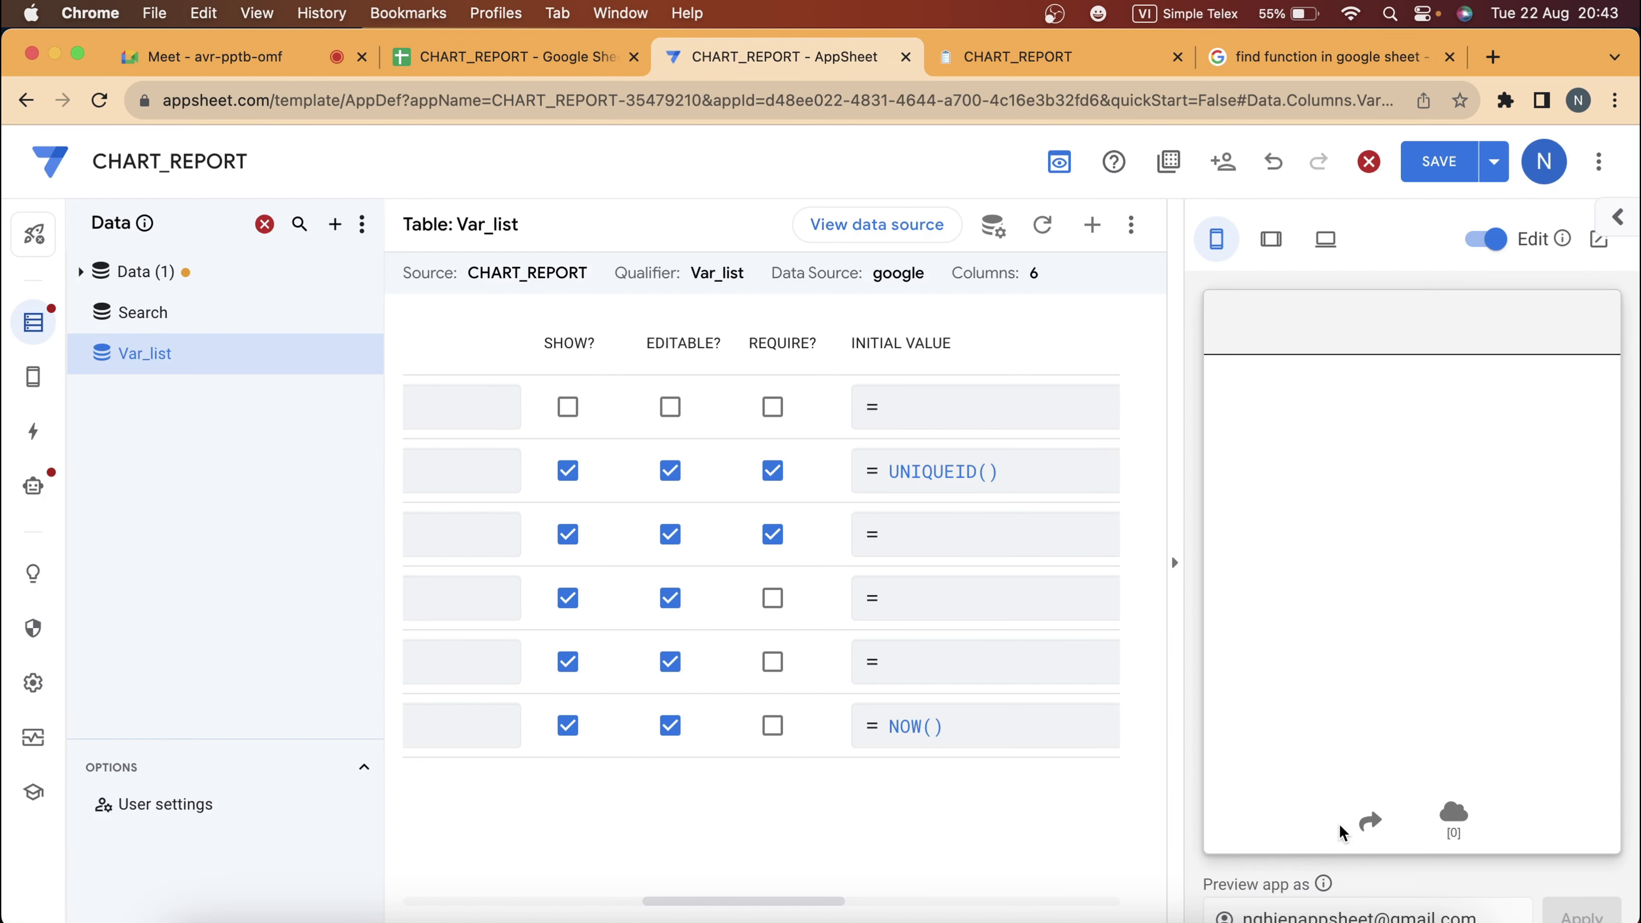
click(1447, 173)
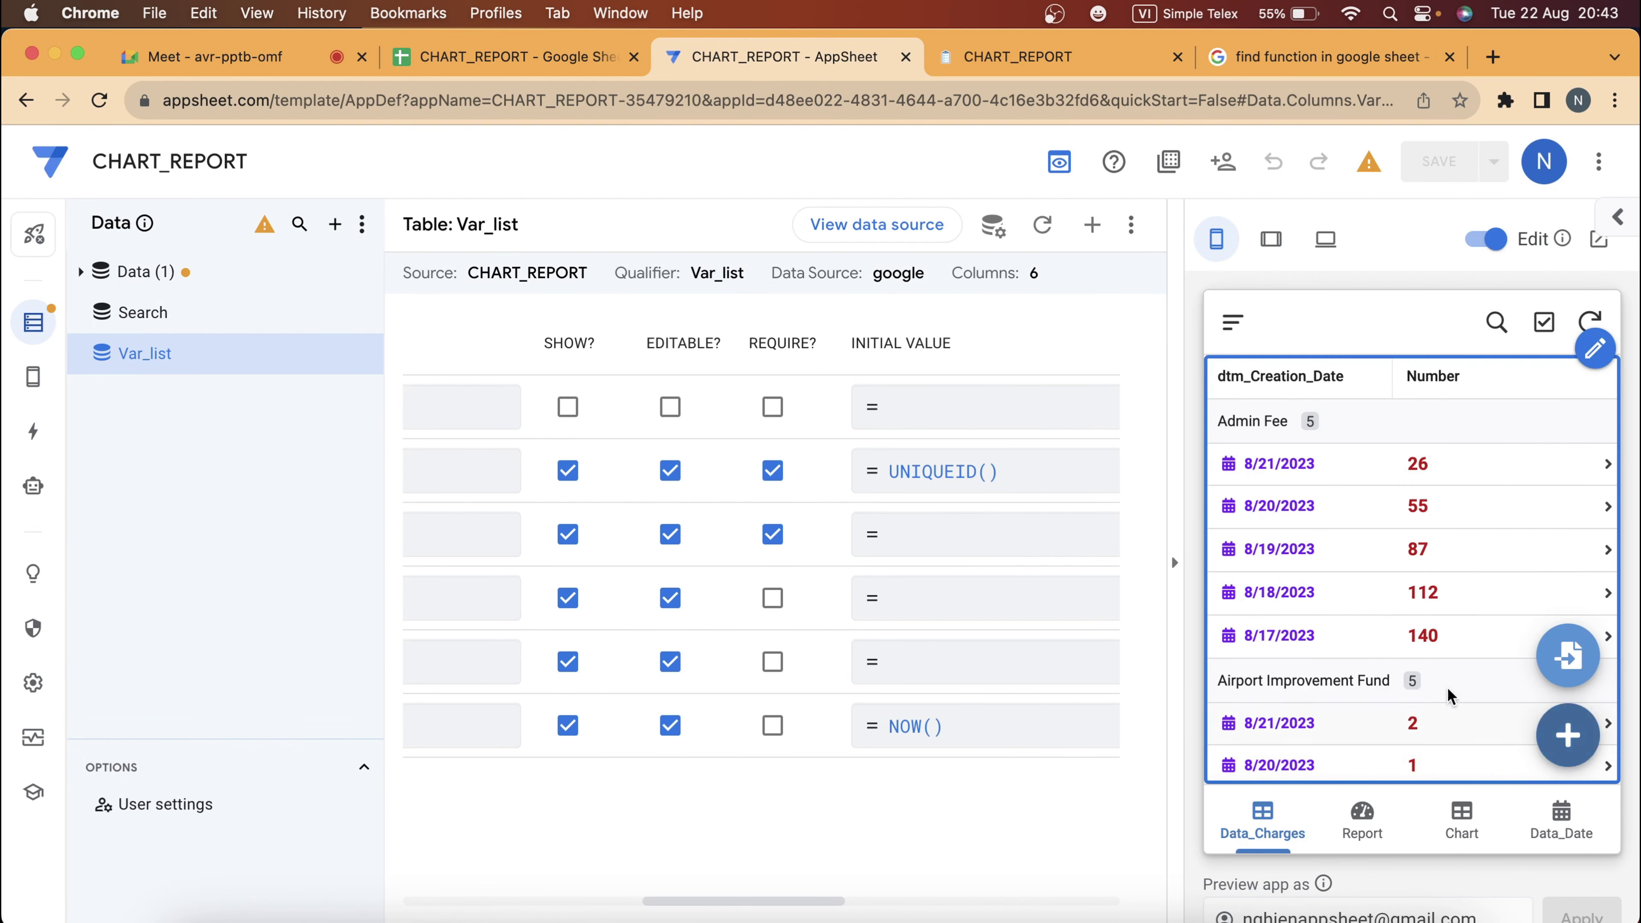
scroll(1392, 622, down, 5)
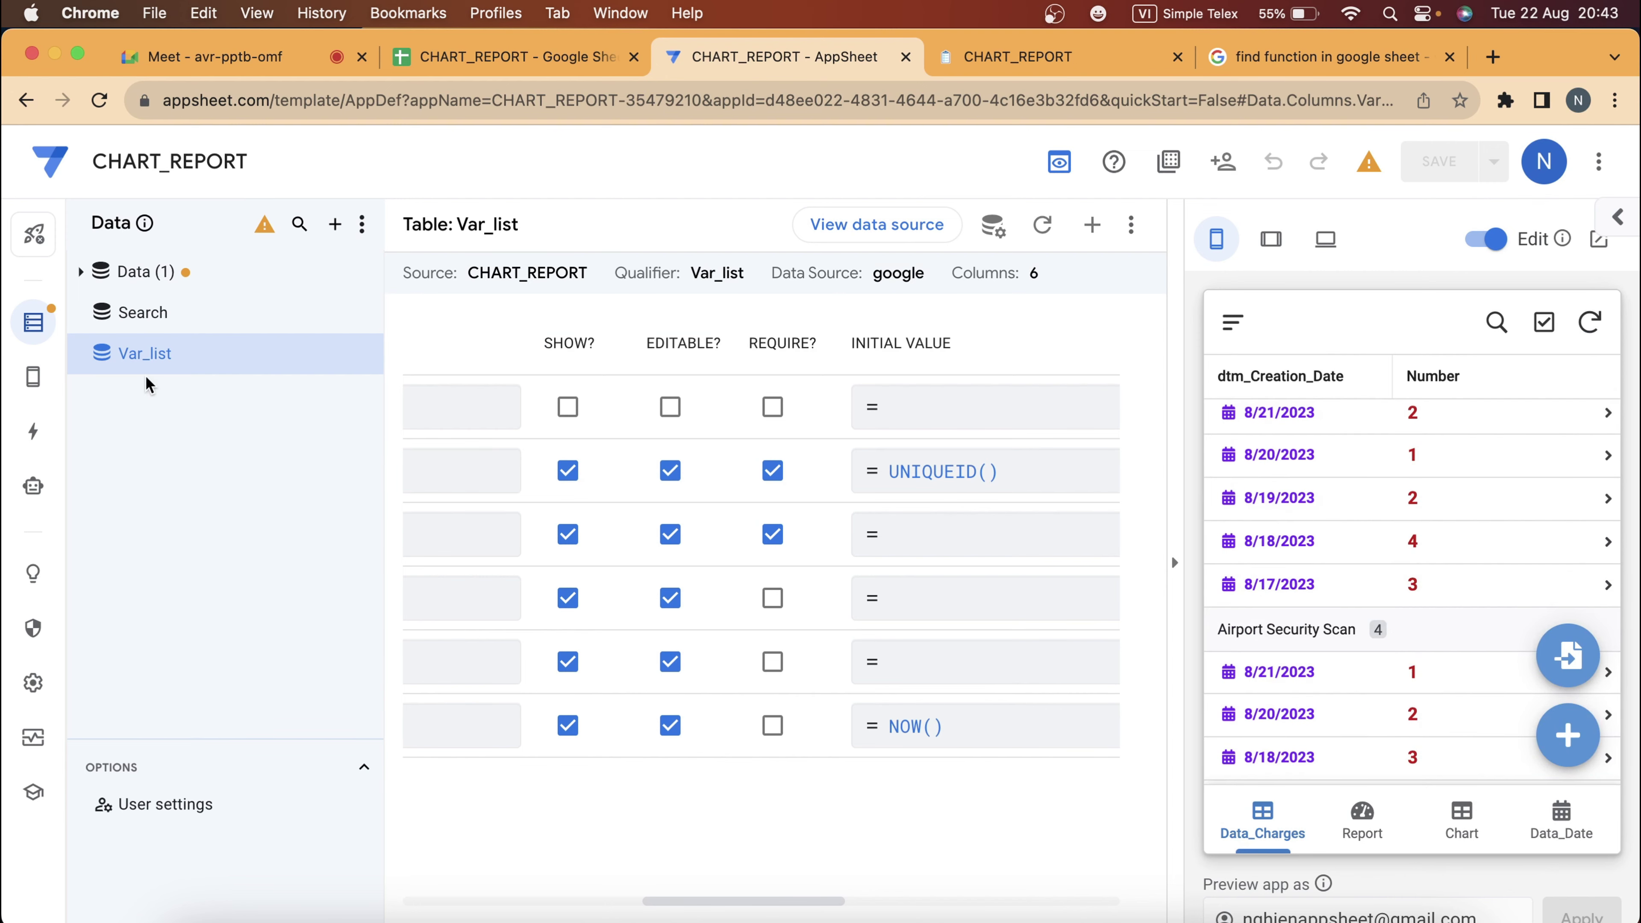
click(278, 63)
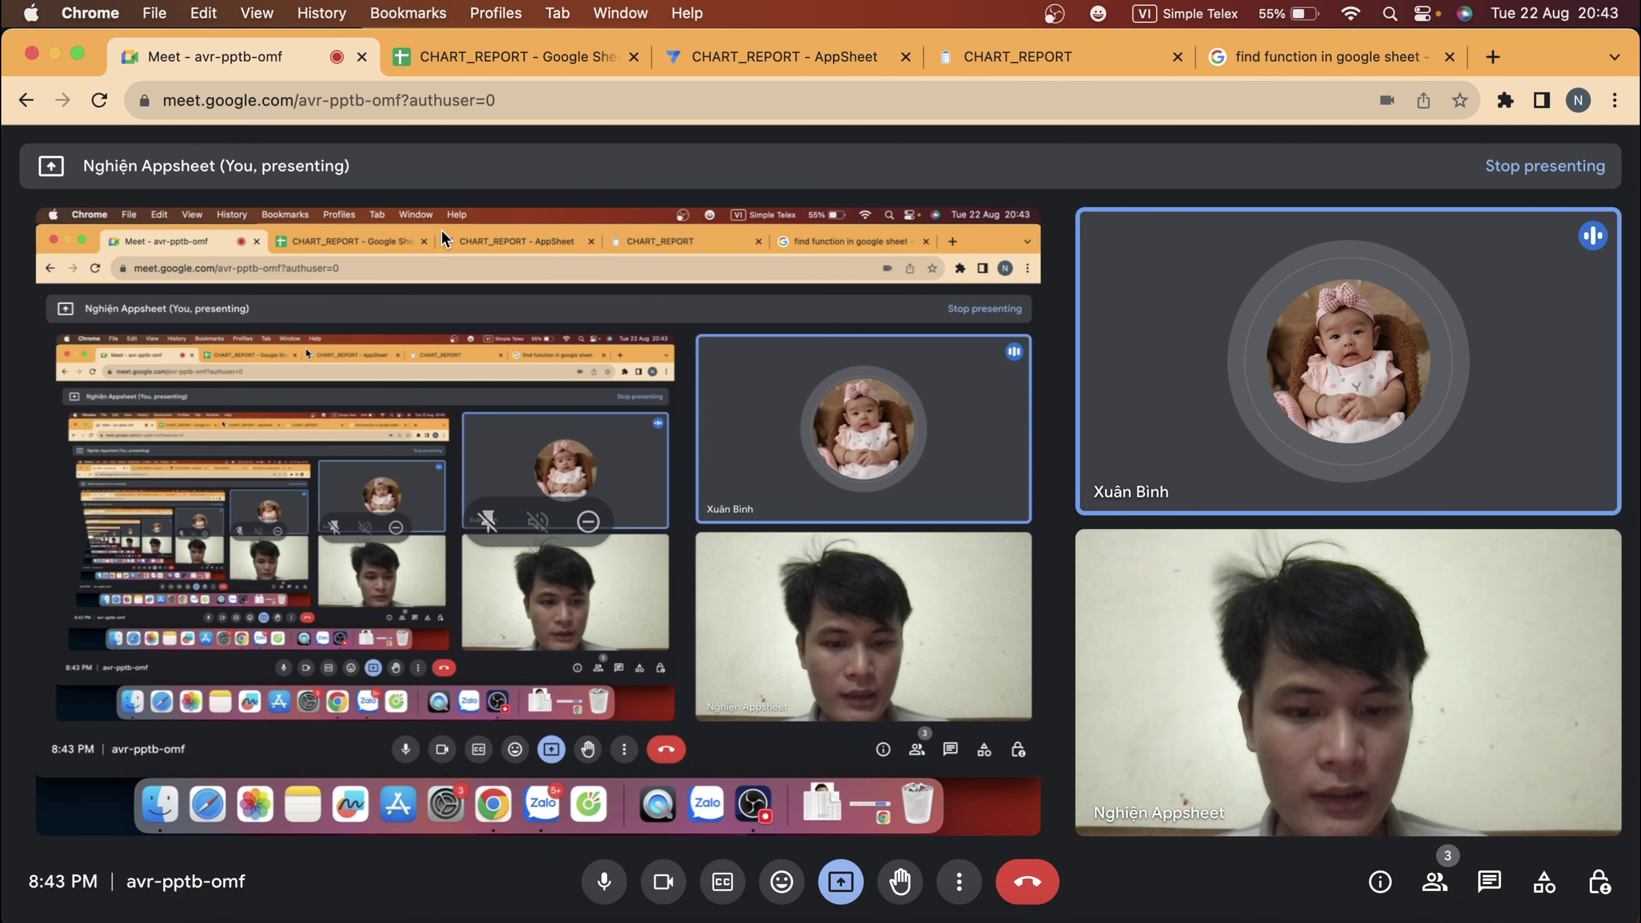
Create a new table view named var_list based on the Var_list table.
click(710, 56)
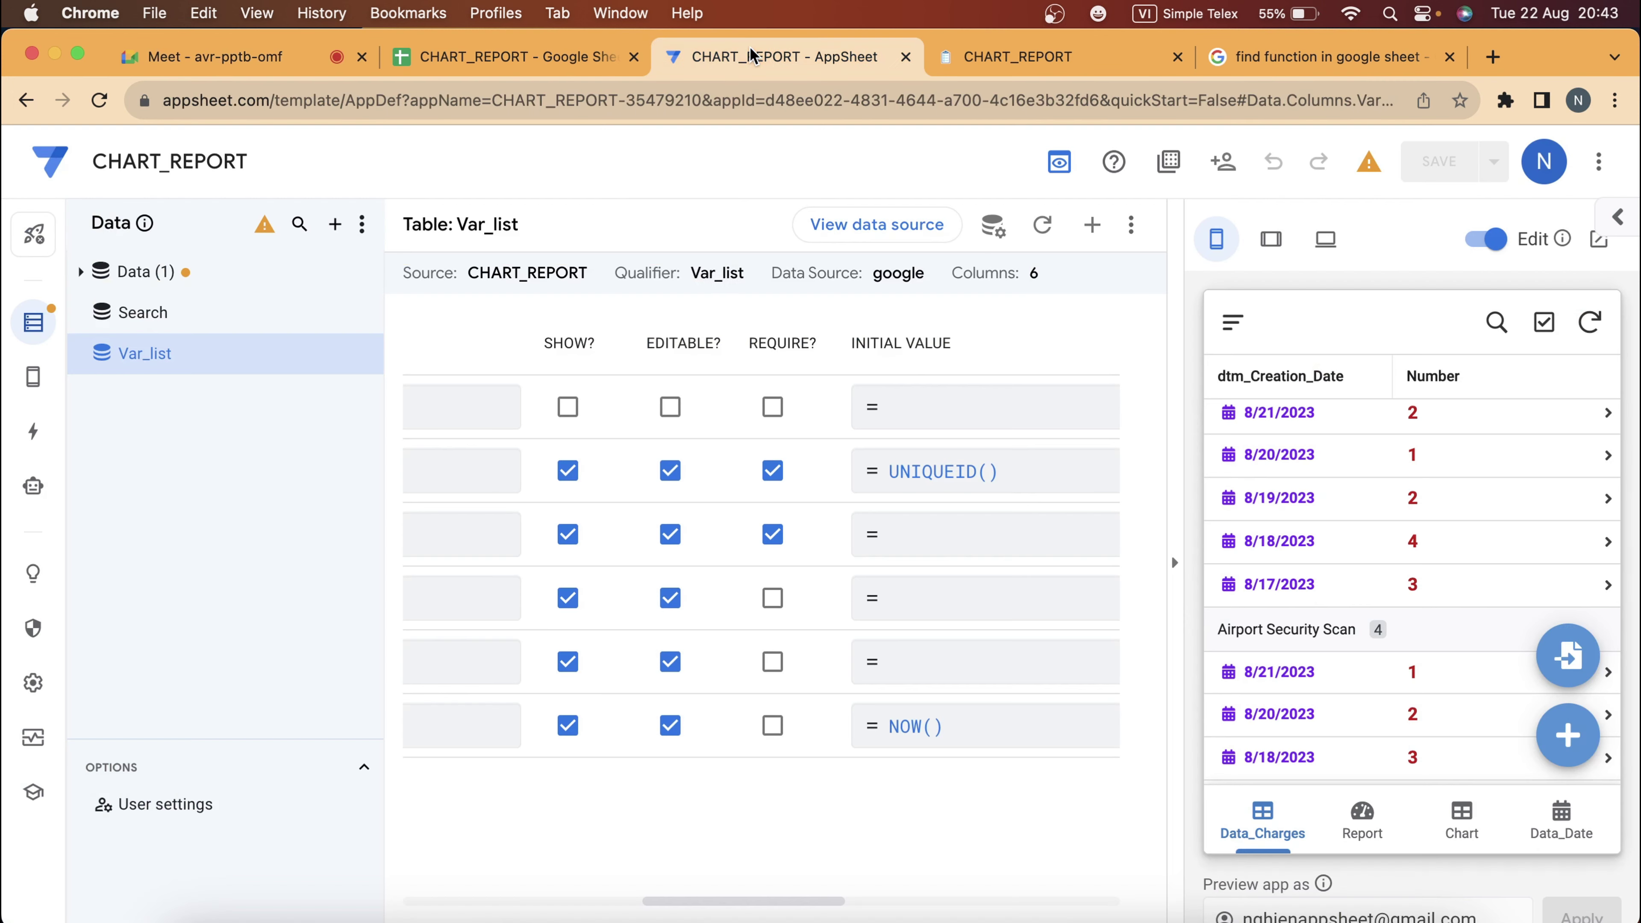
mouse_move(33, 321)
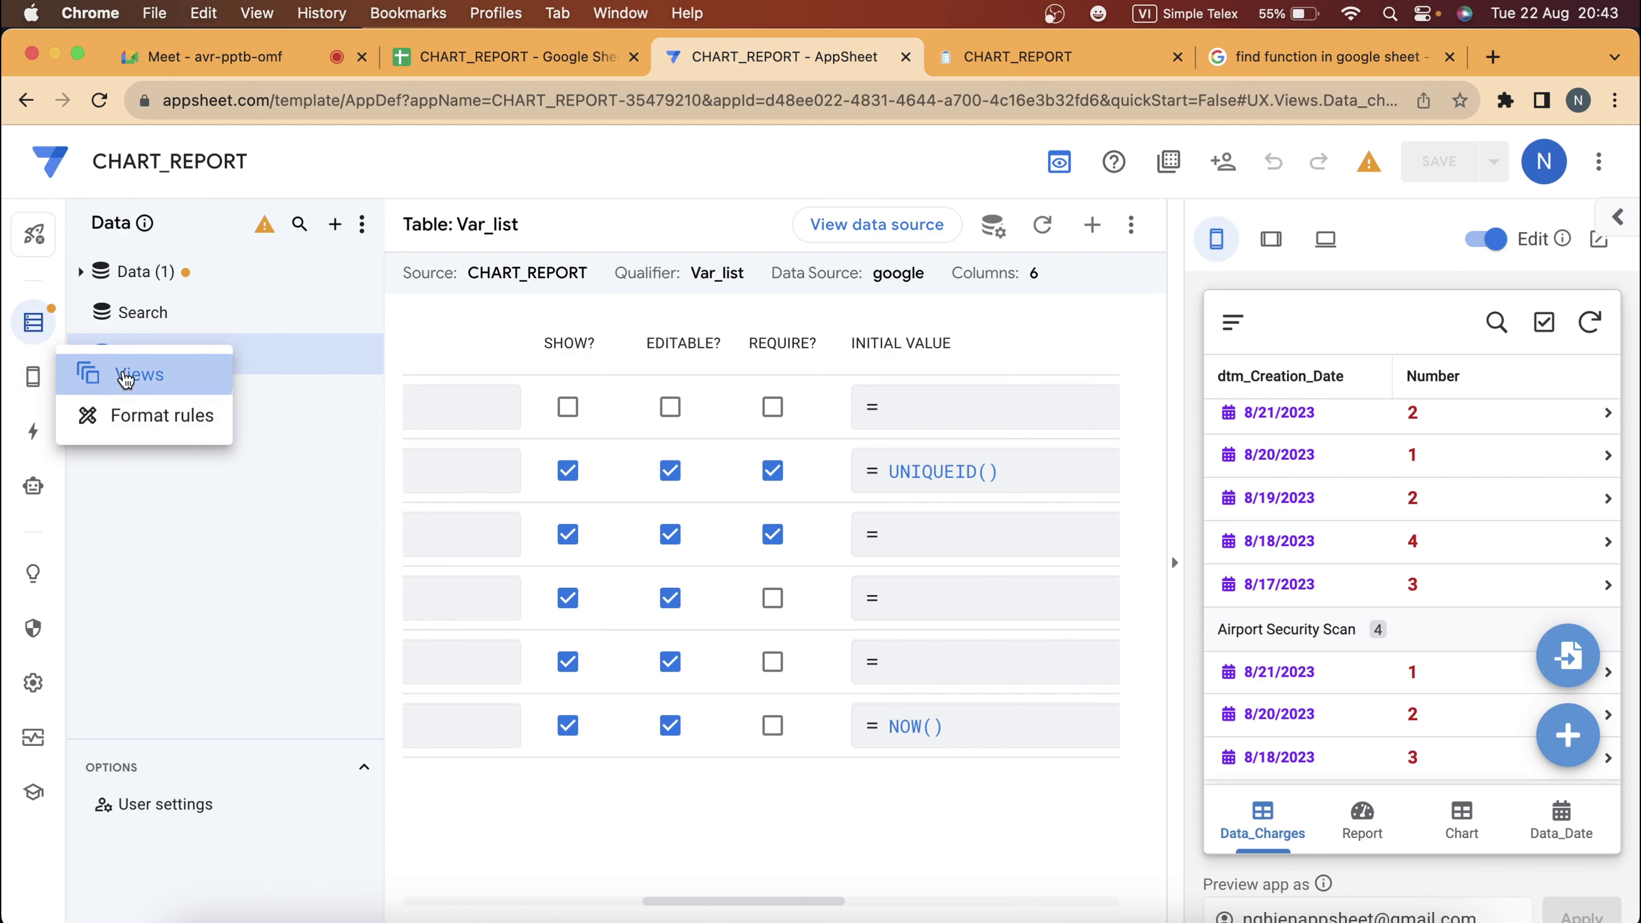
click(158, 370)
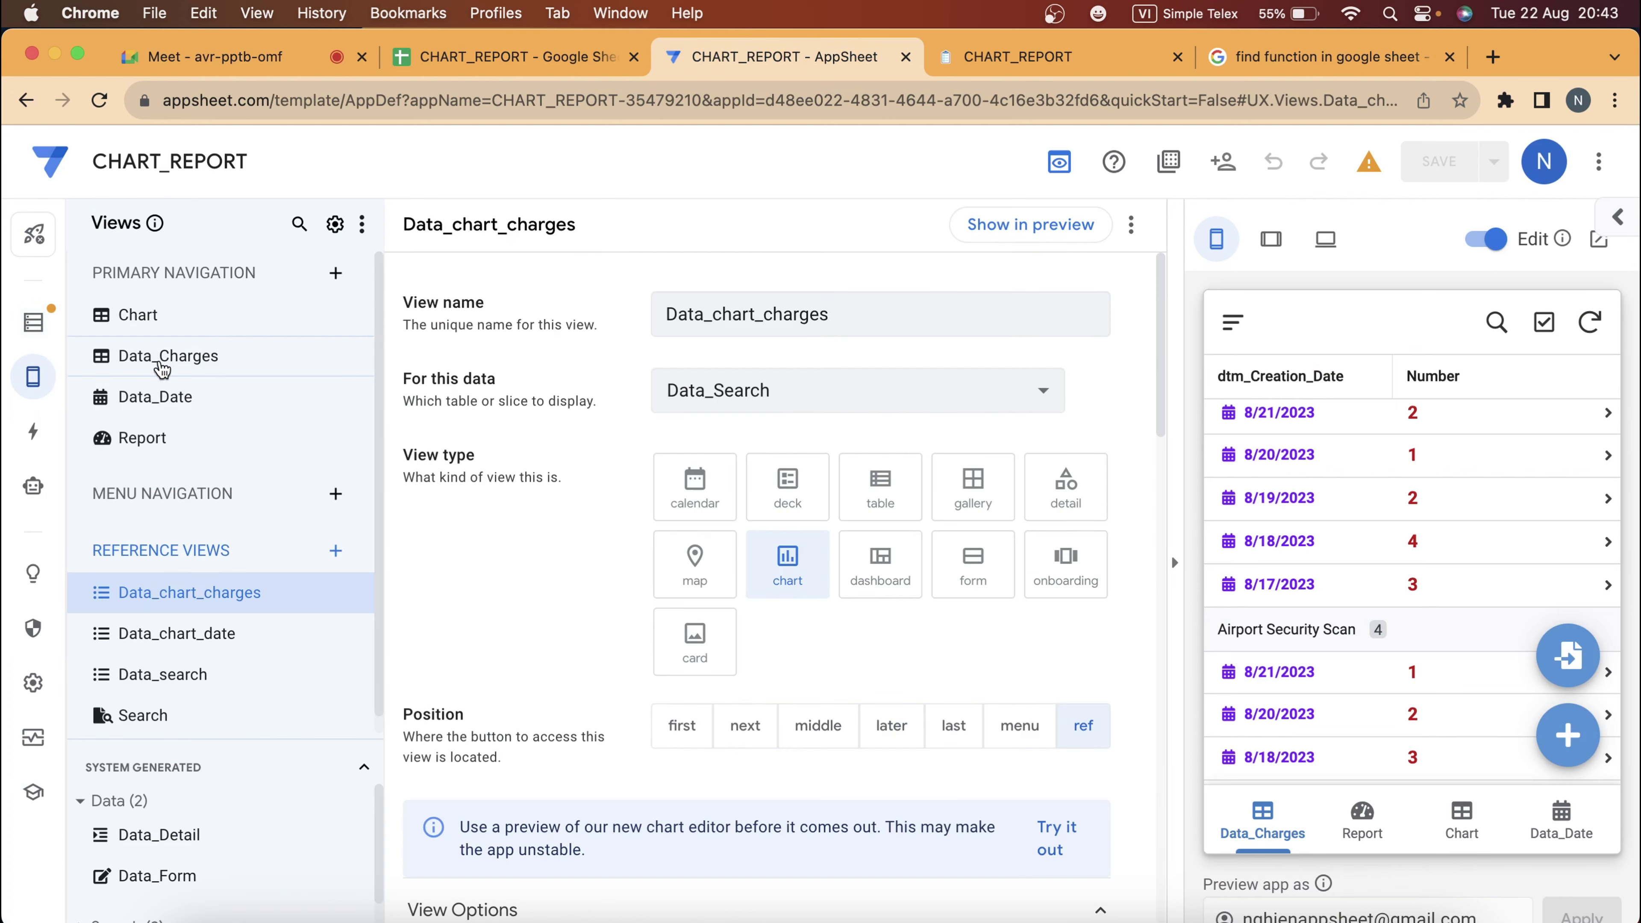
click(336, 273)
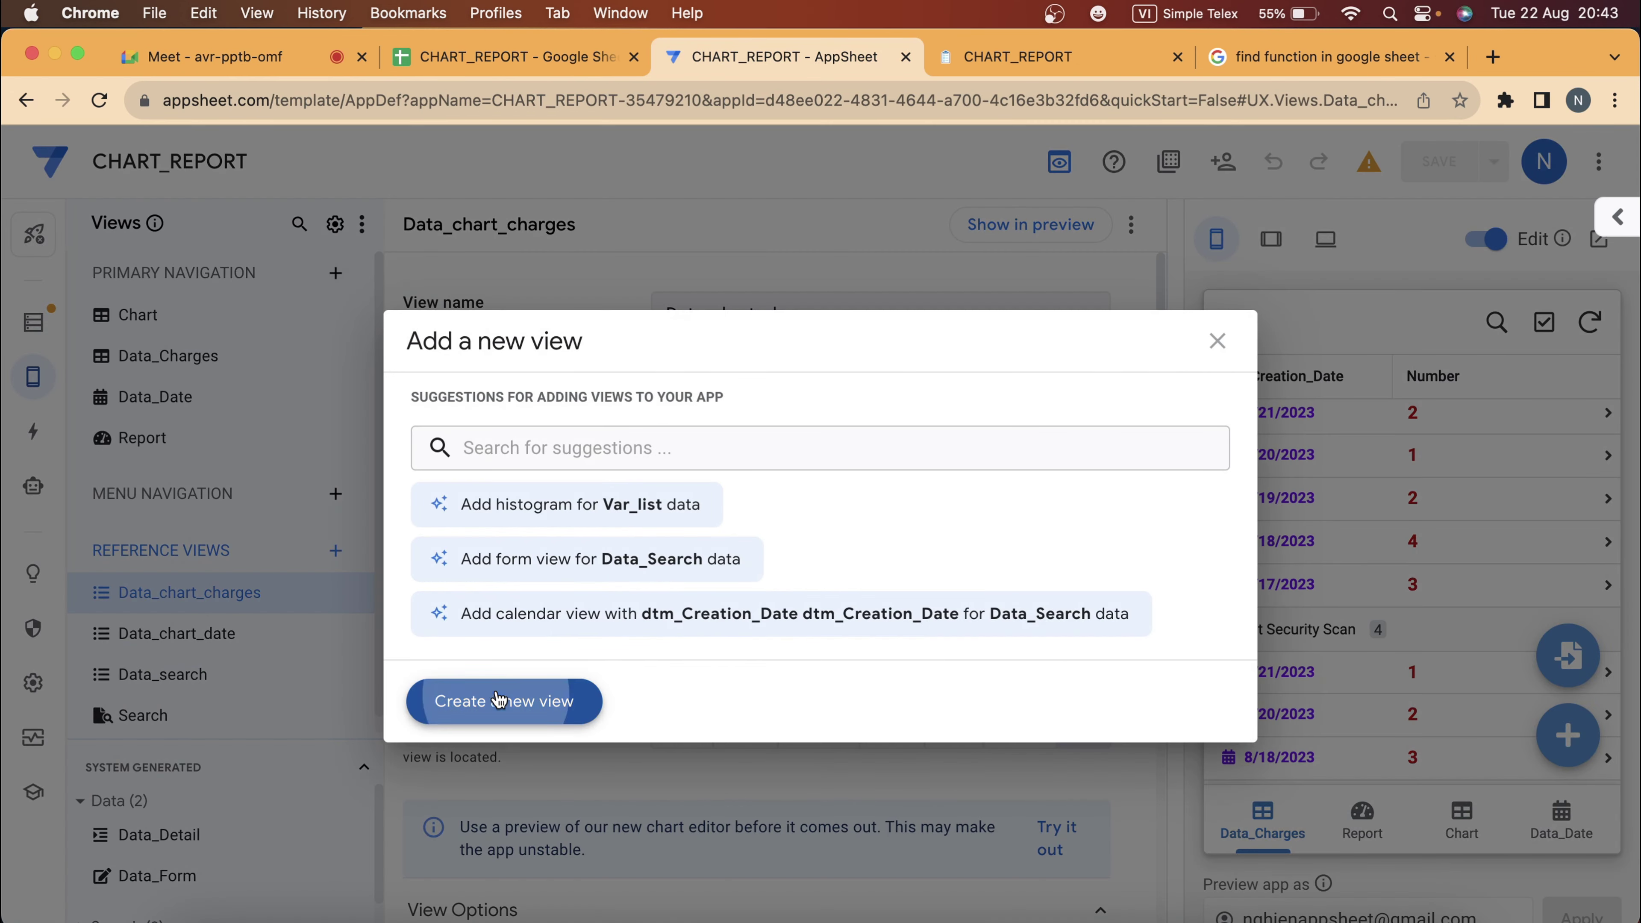
key(Return)
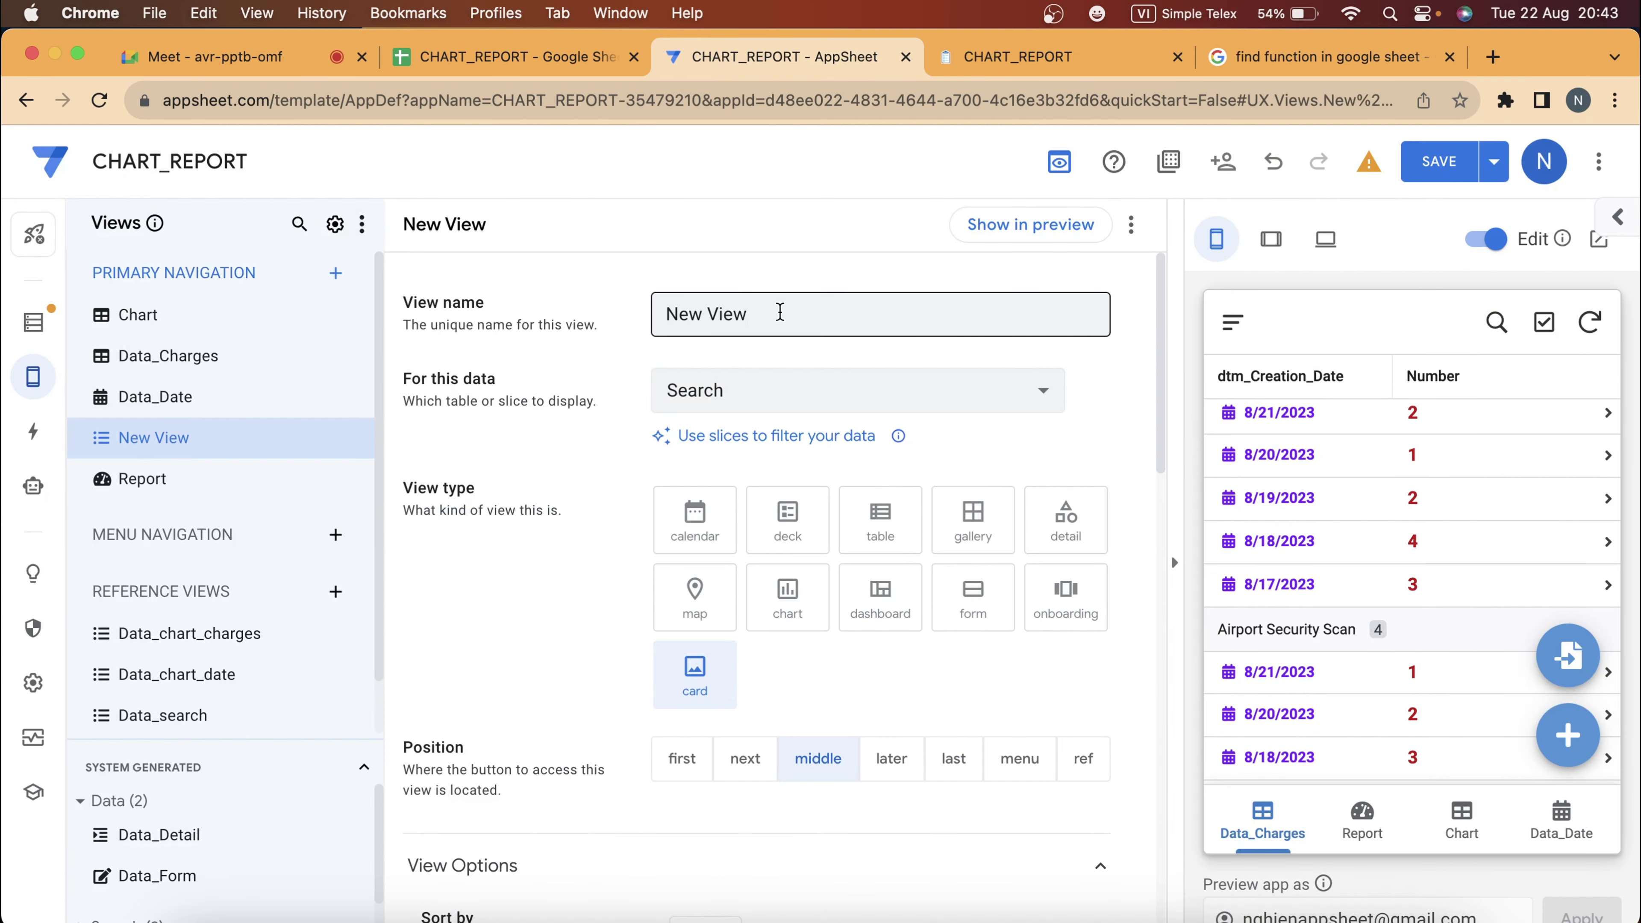
triple_click(783, 312)
text(var)
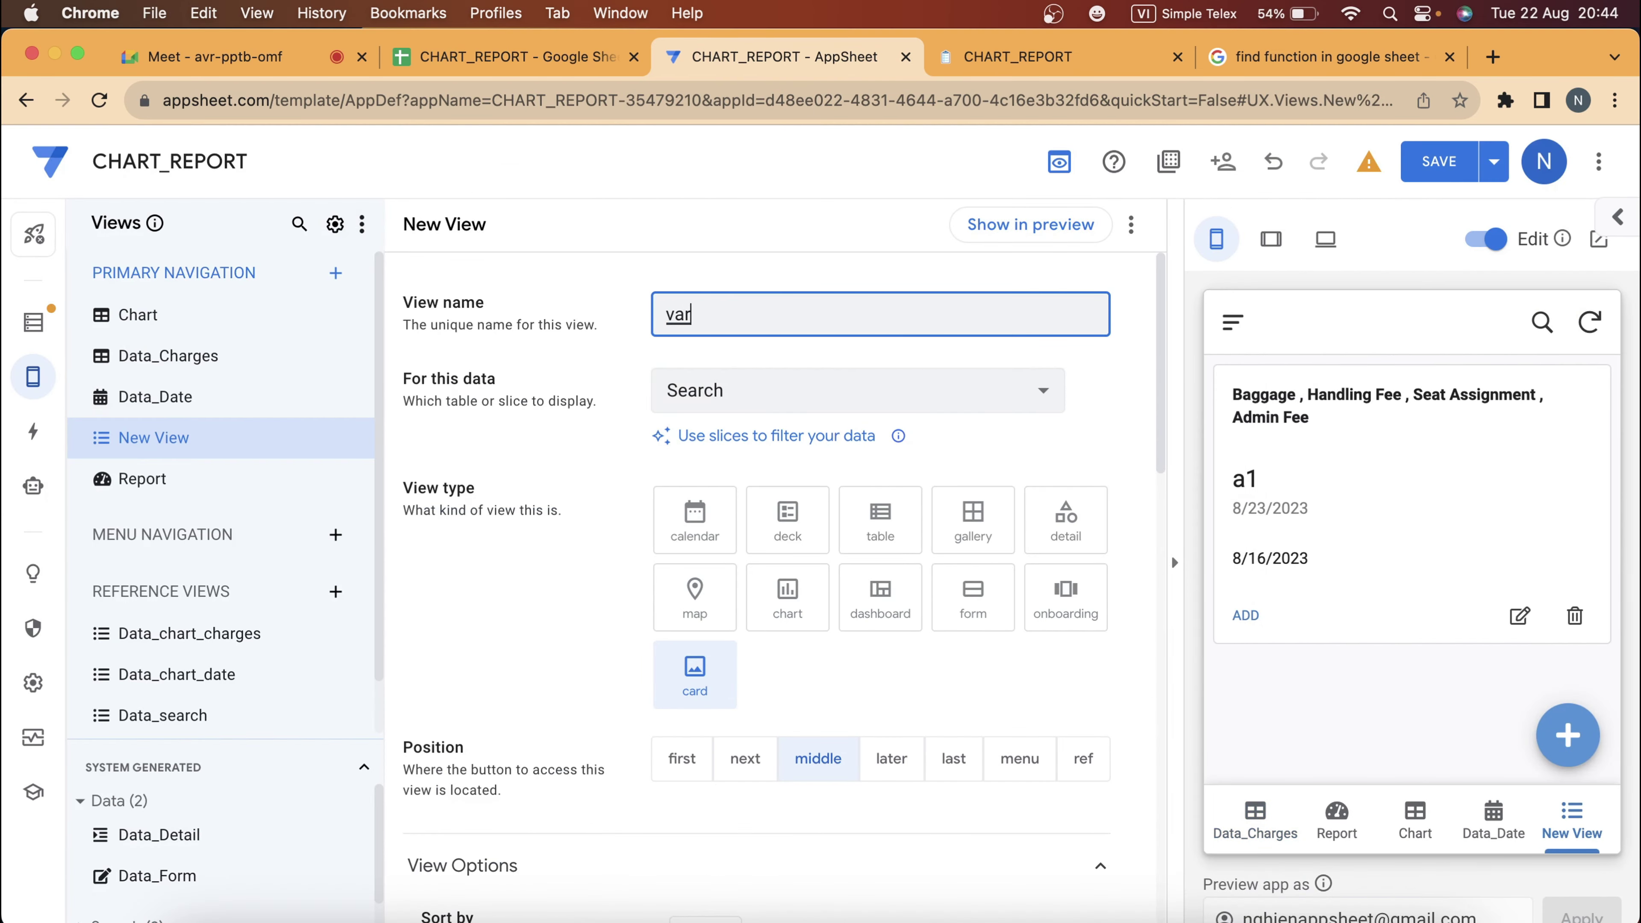
text(_list)
click(799, 412)
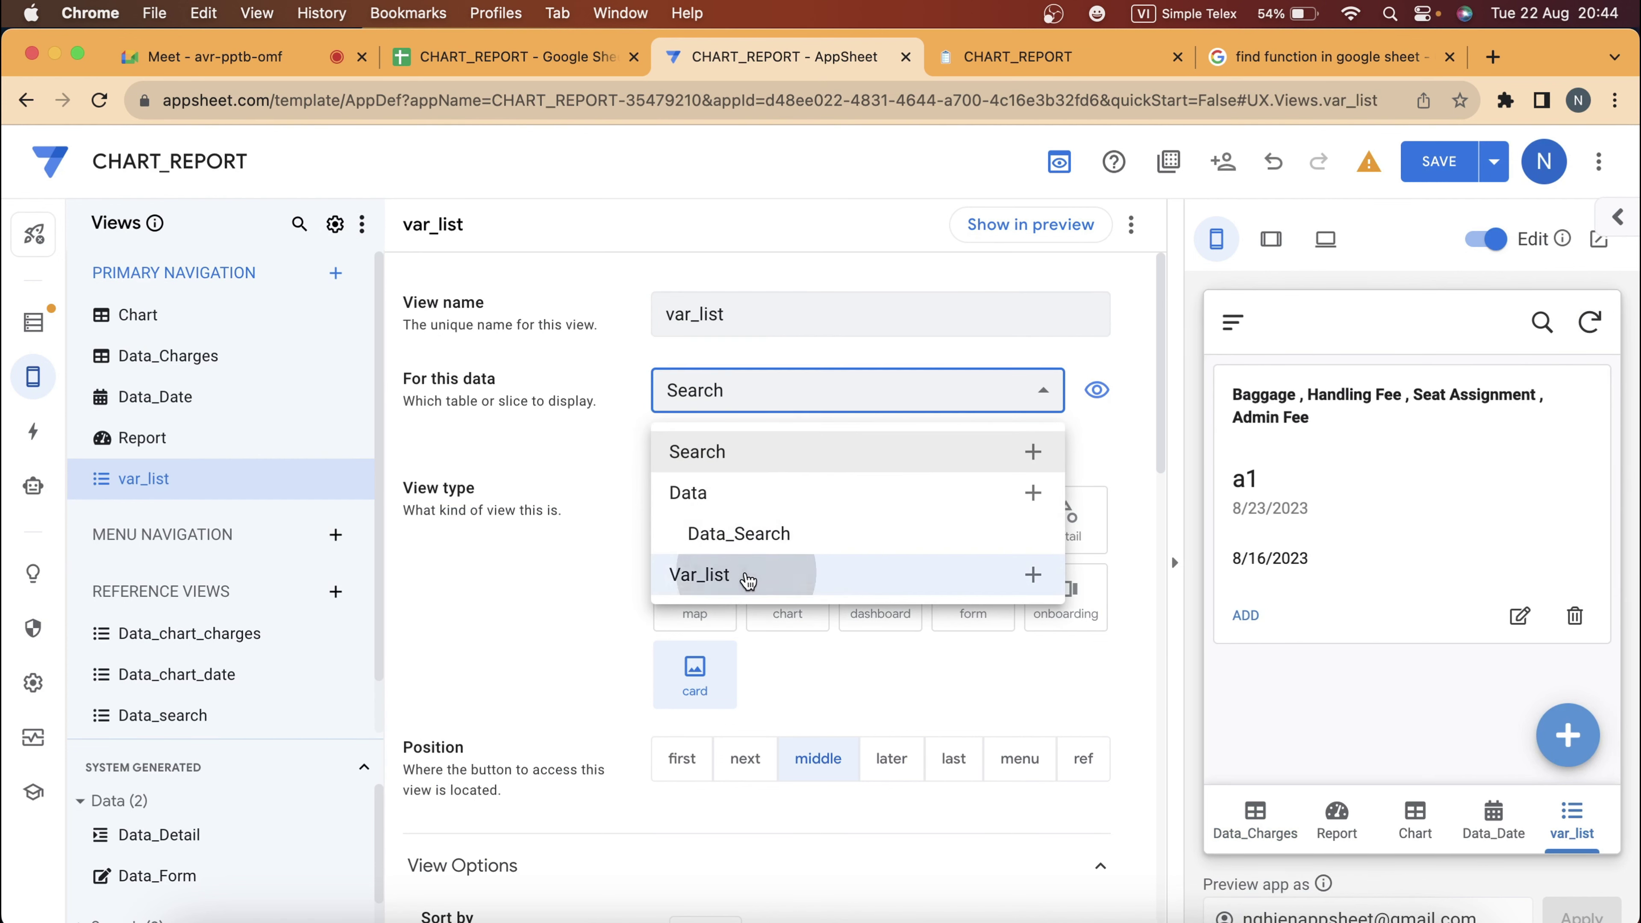
click(743, 575)
click(887, 537)
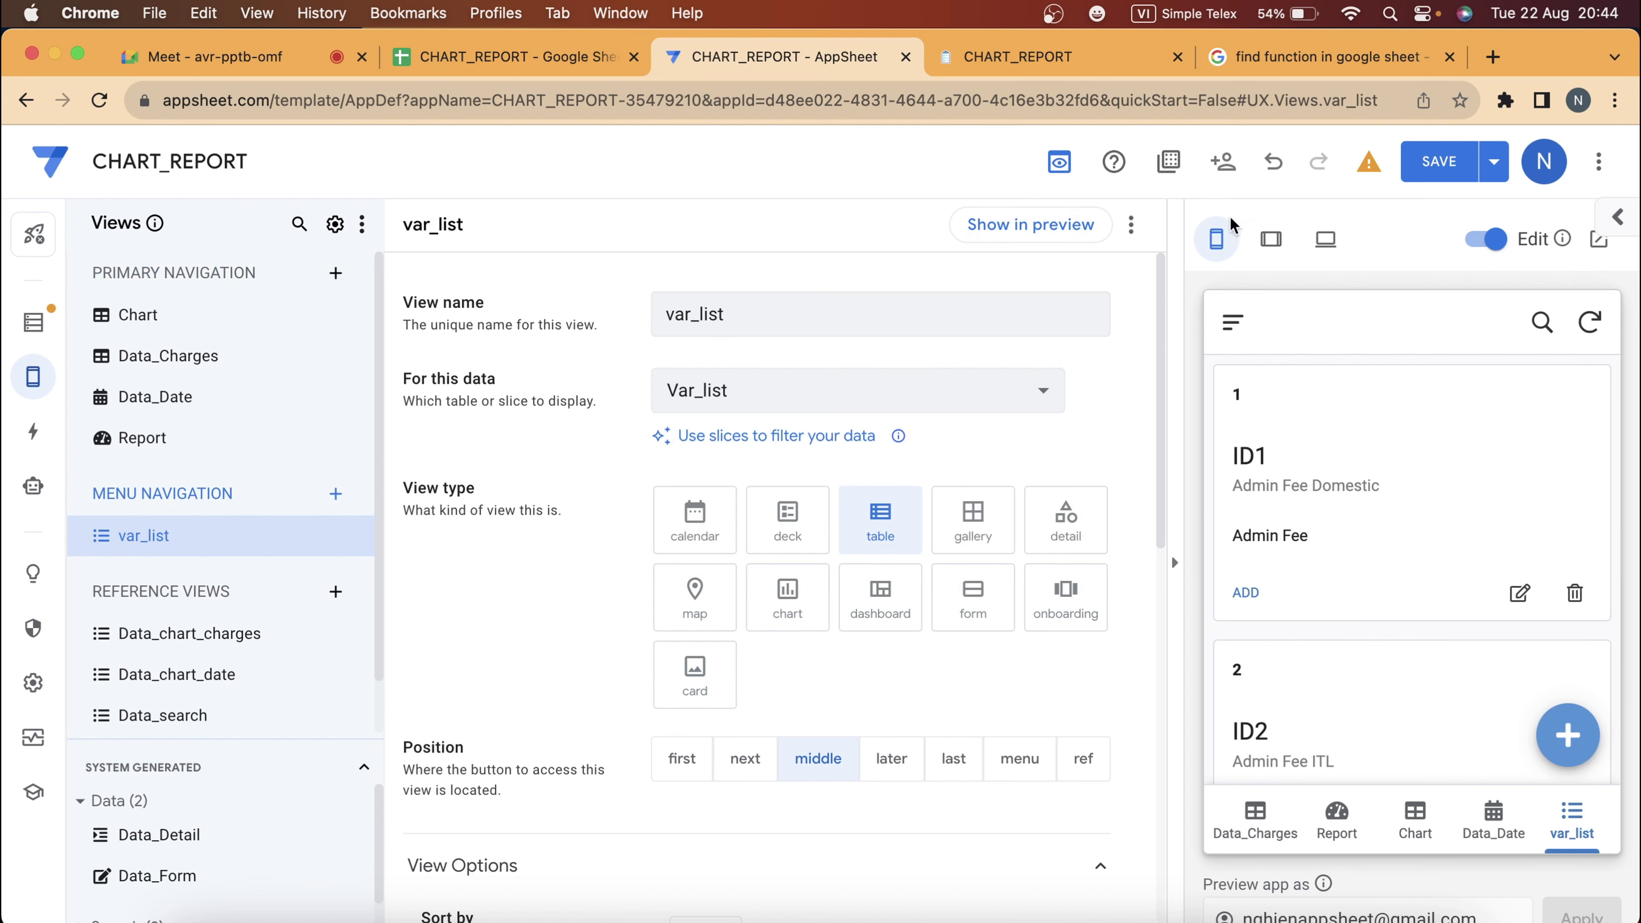
Search the Display icon picker with 'an', choose a new icon for var_list, and save.
scroll(678, 649, down, 10)
click(601, 808)
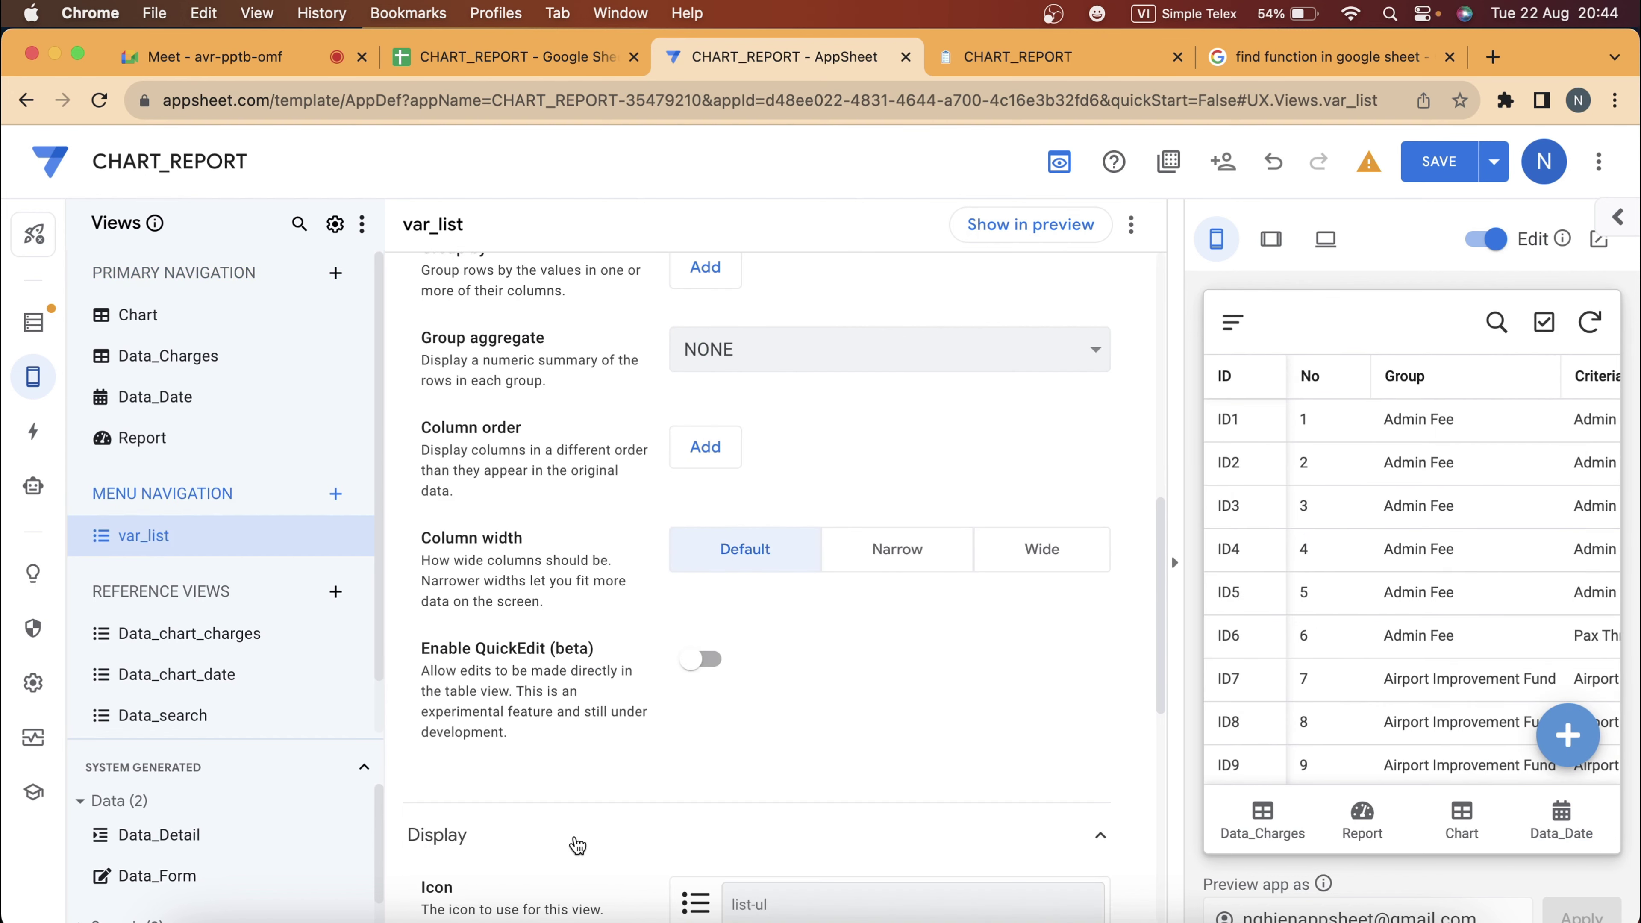
scroll(678, 788, down, 3)
text(var)
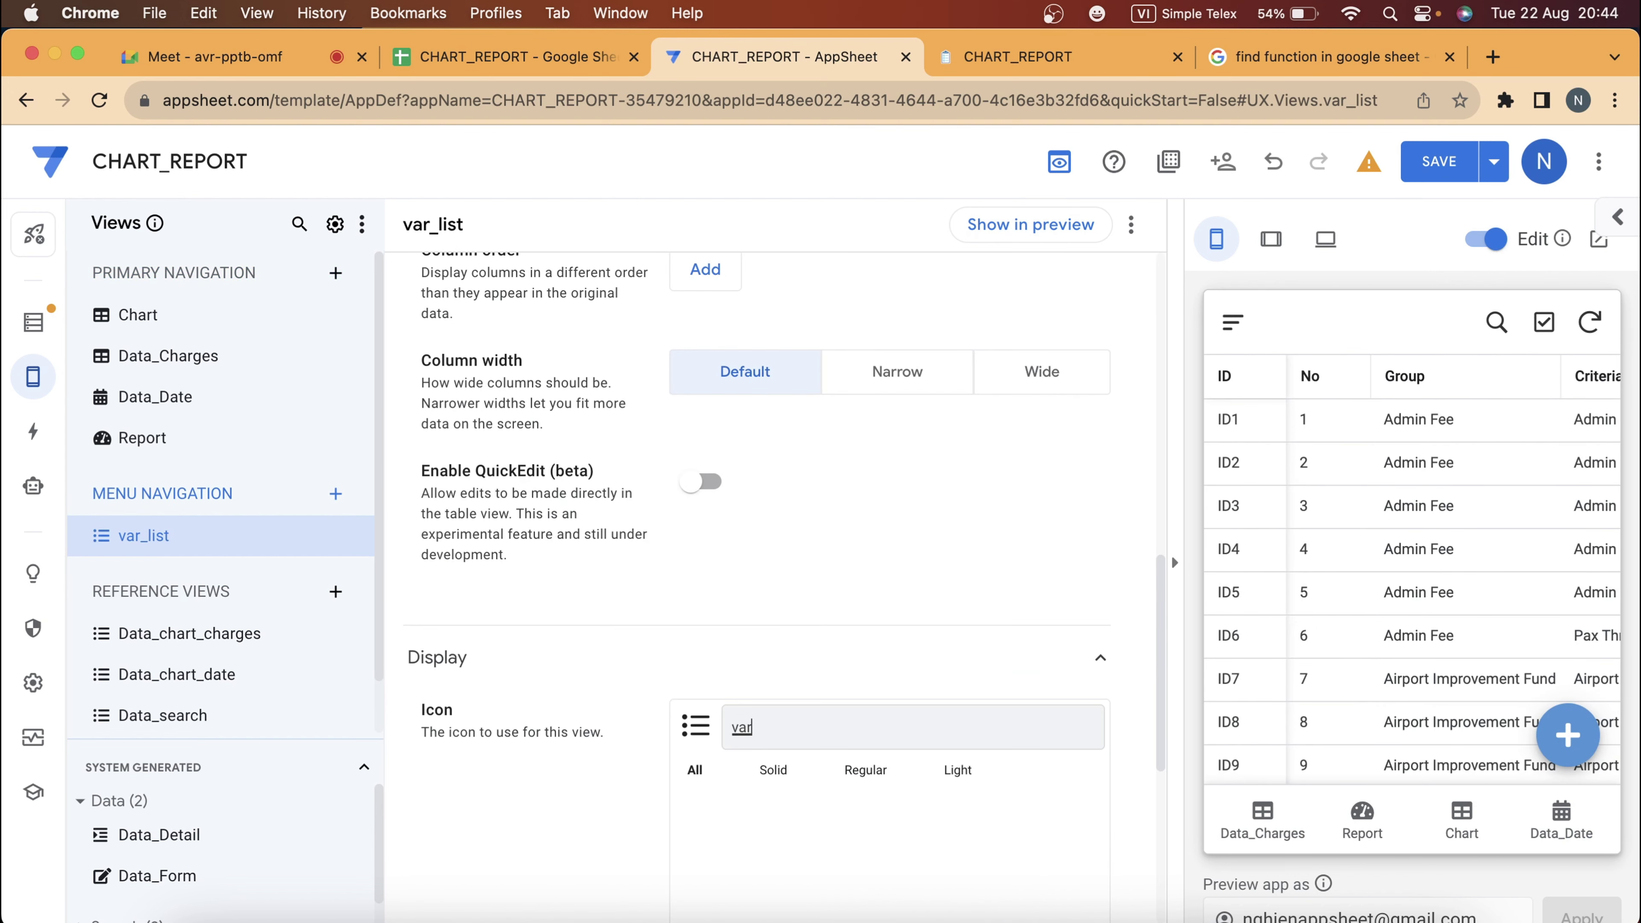
key(BackSpace)
key(BackSpace)
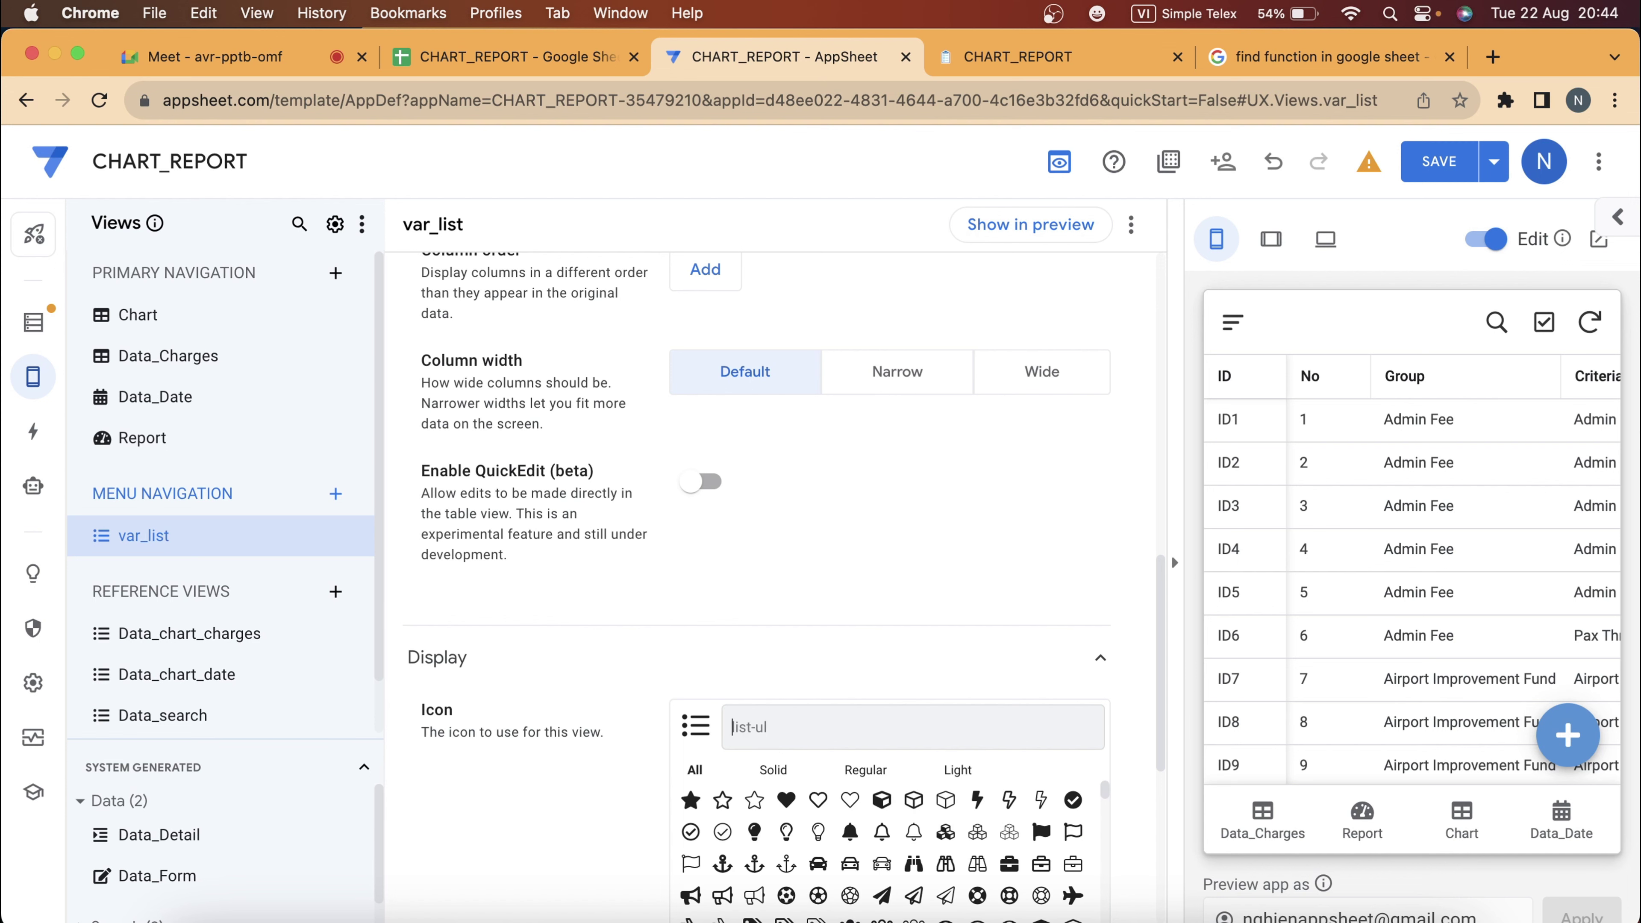
text(stan)
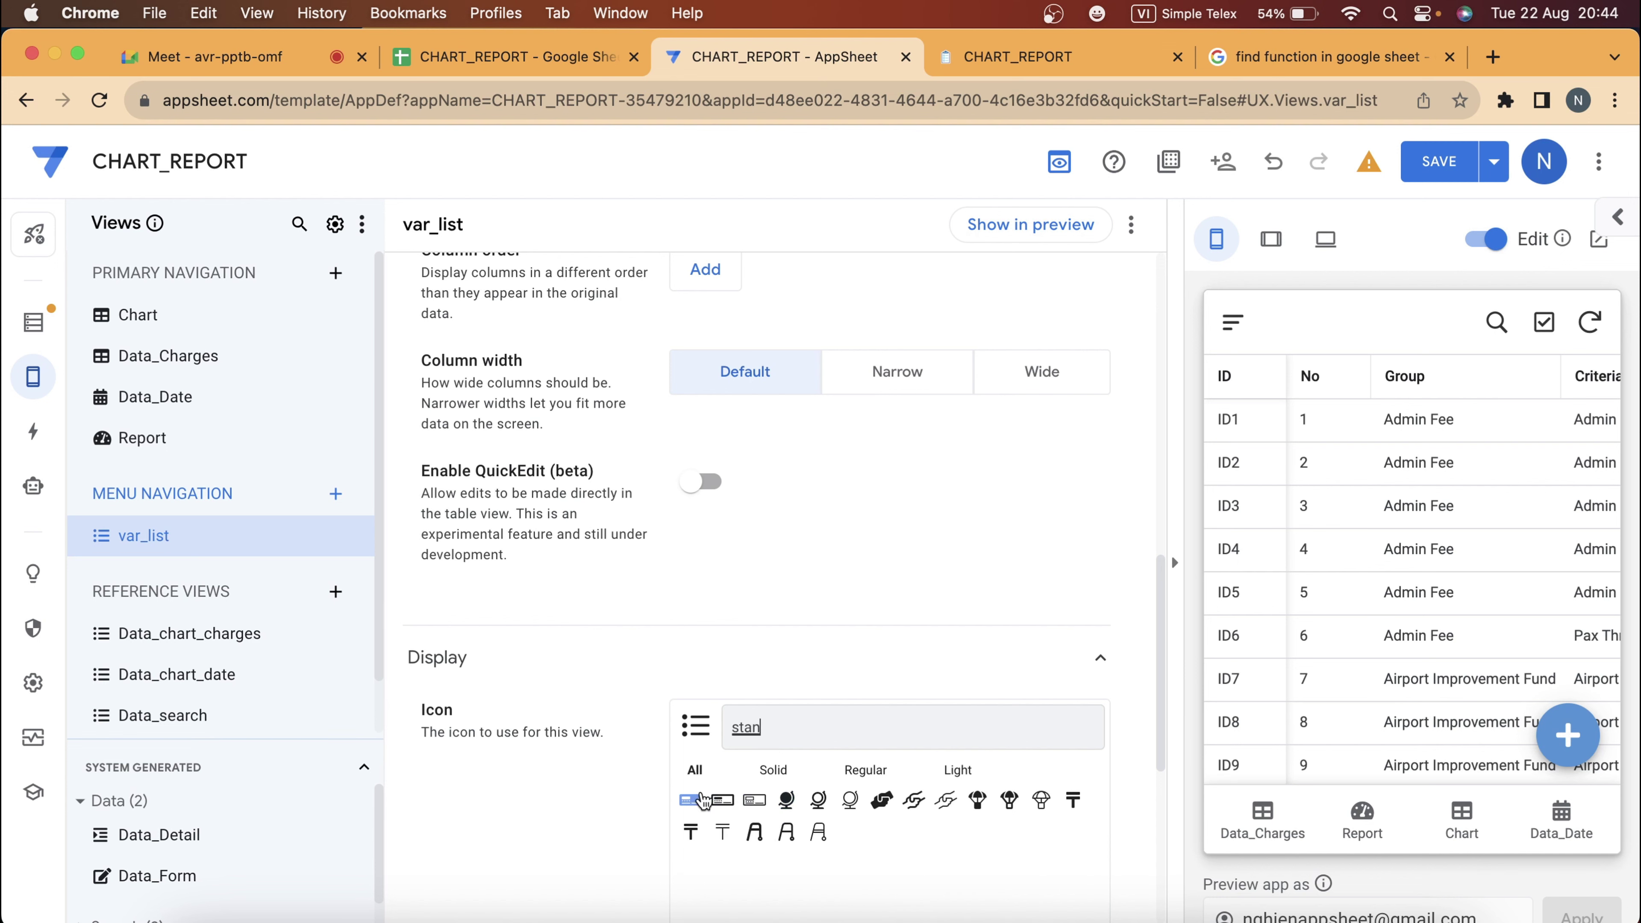
click(1439, 161)
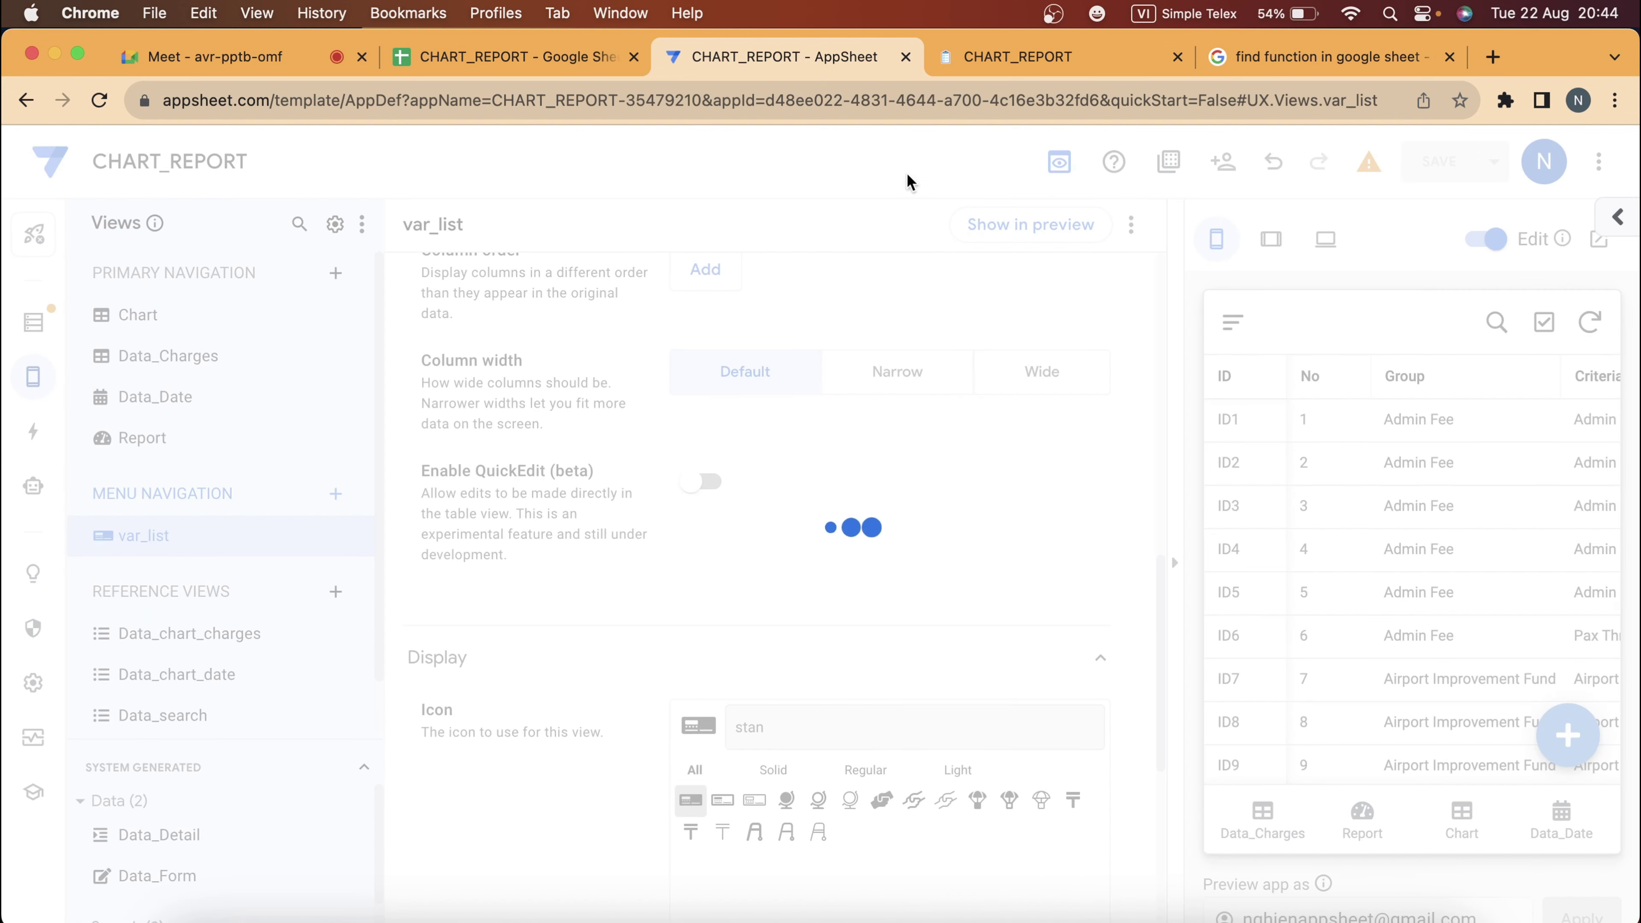
Sync the running app, open var_list, and start a new entry.
click(988, 72)
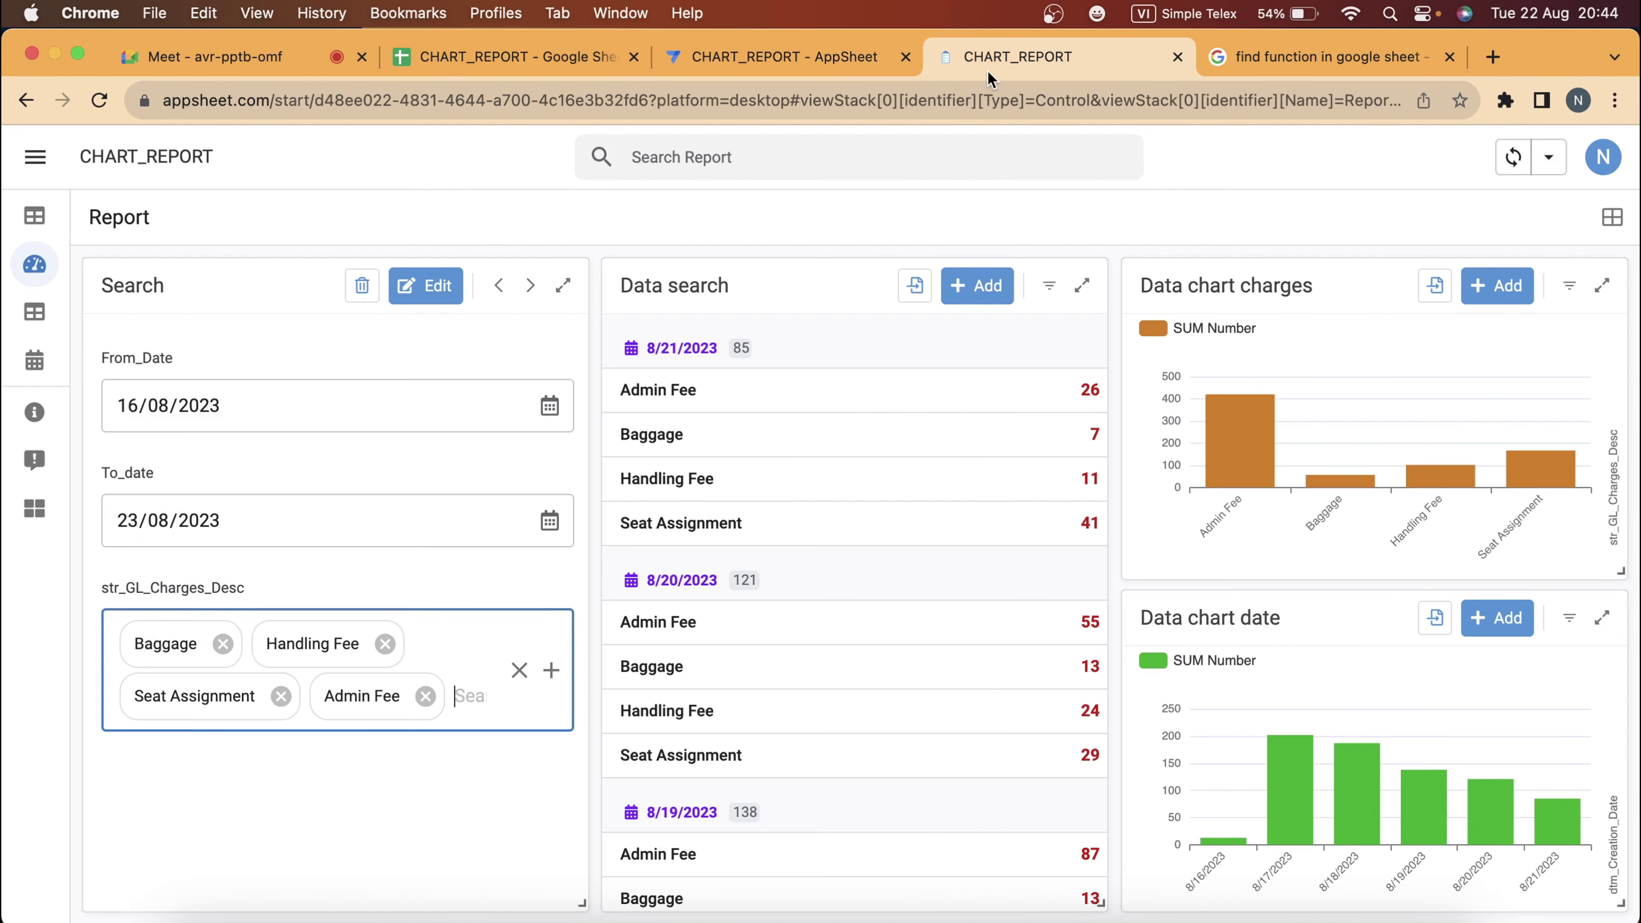
click(1513, 164)
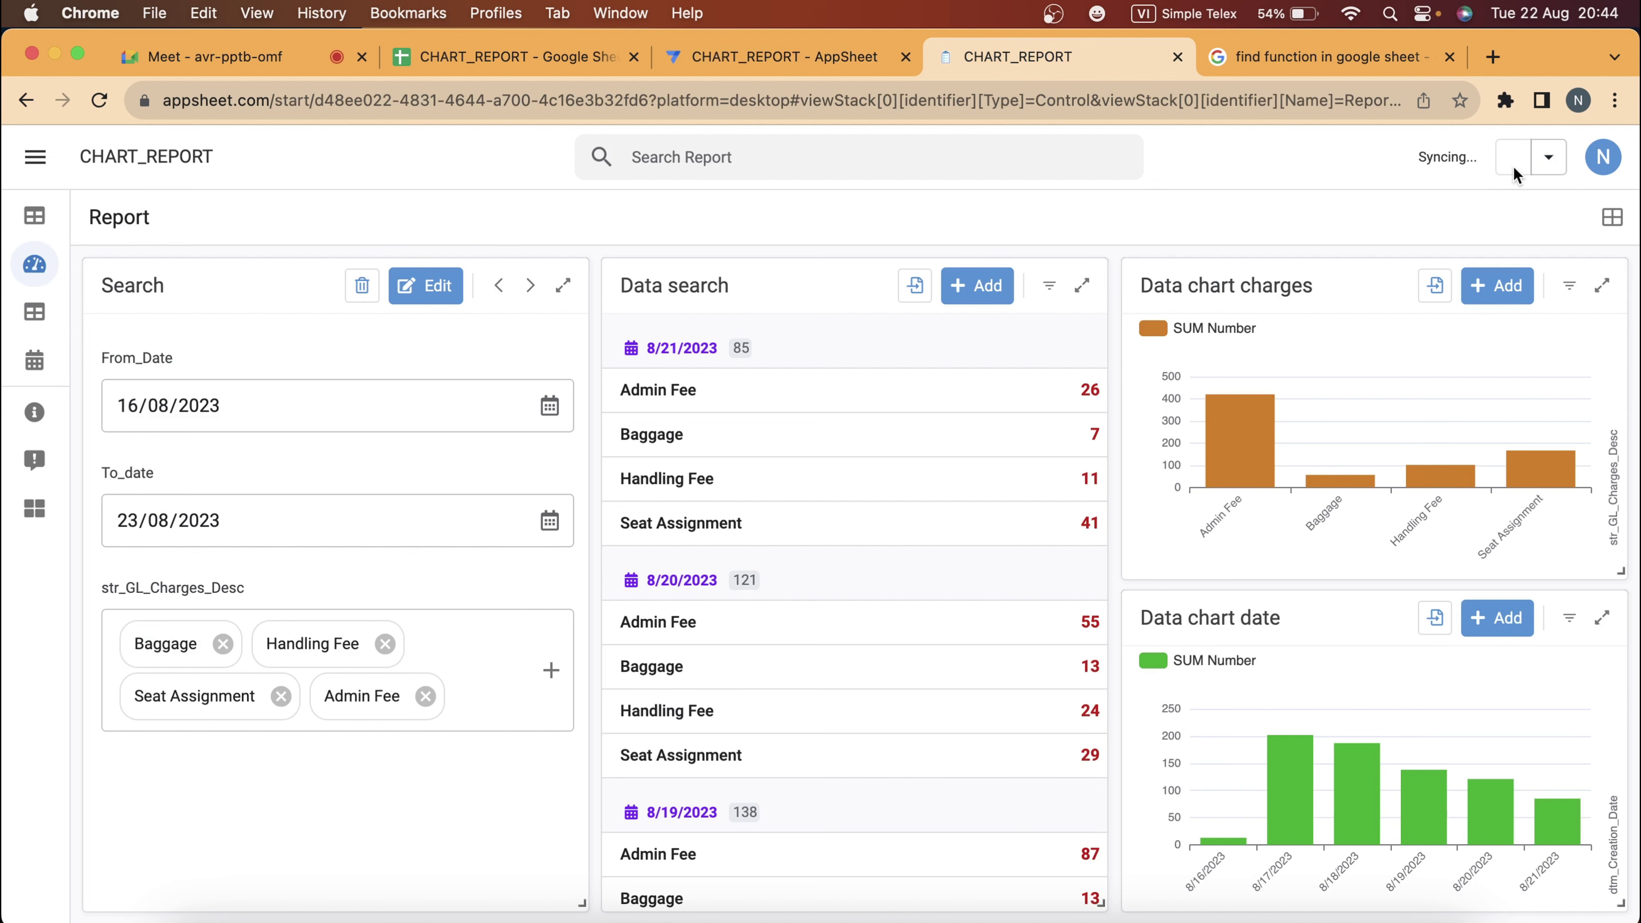
click(41, 412)
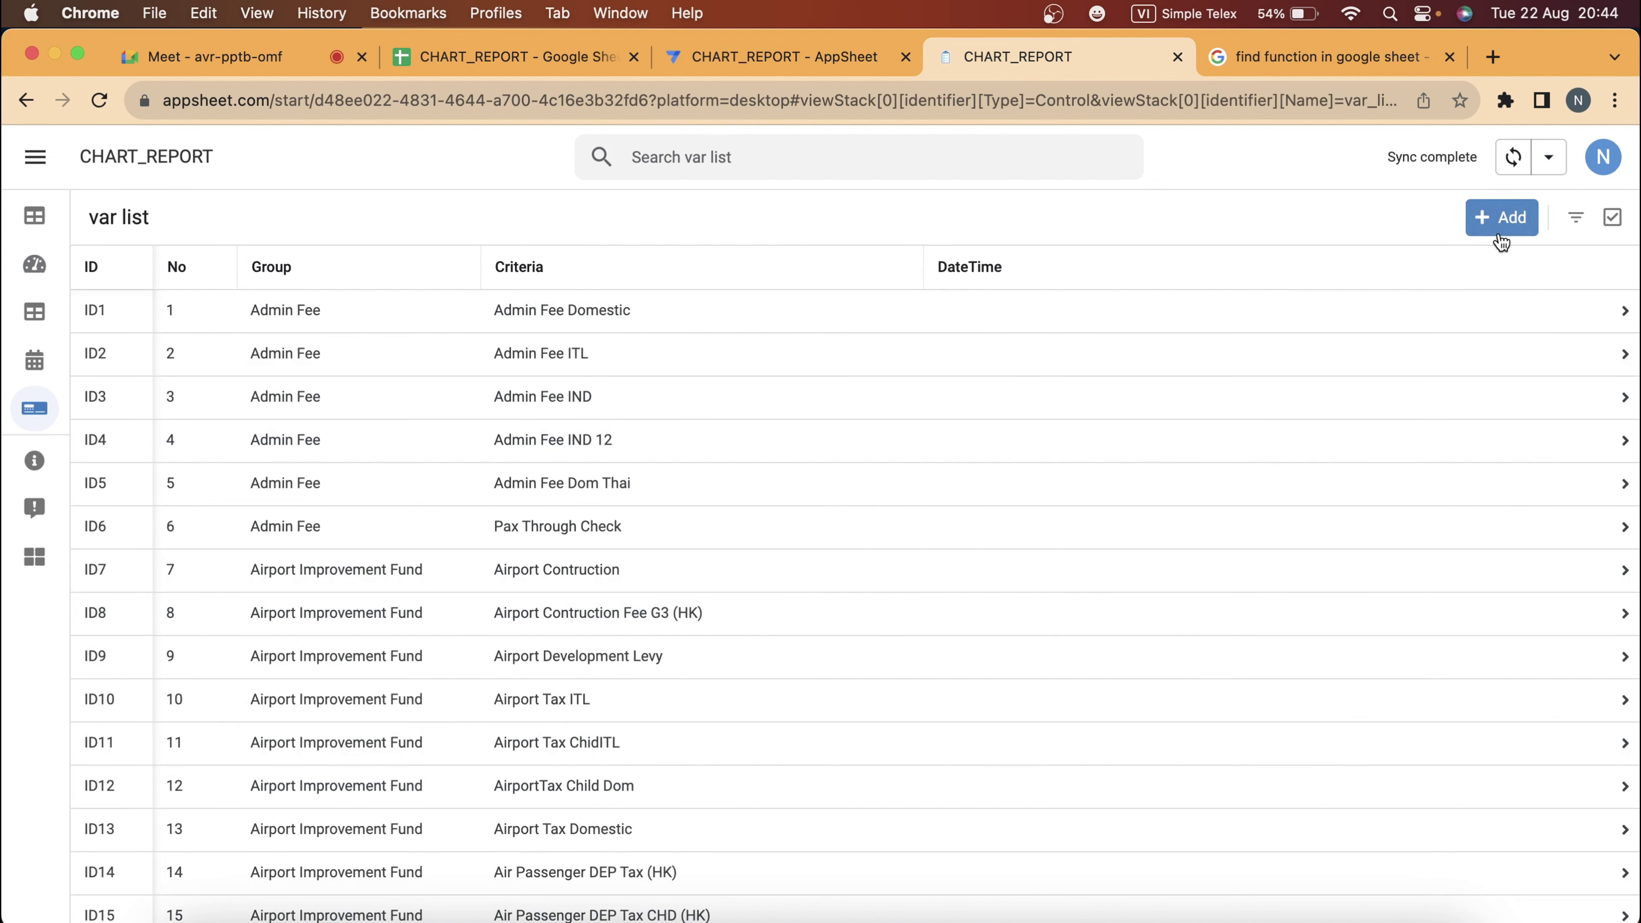
click(1501, 239)
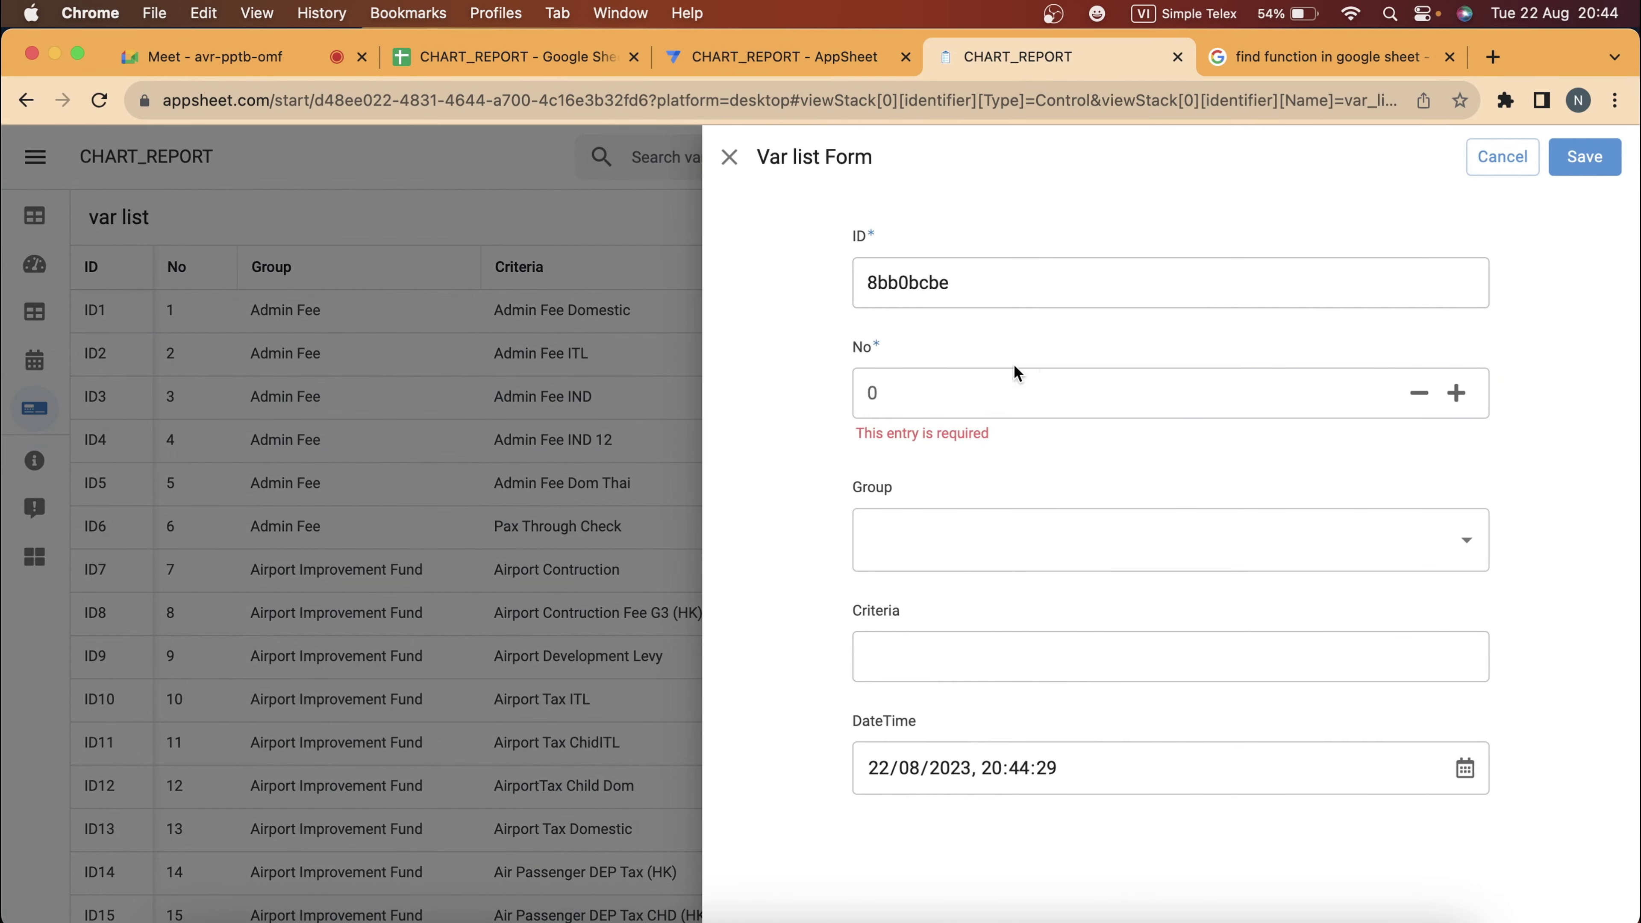
Fill the entry with No 1, a new Group 'fdsf', and Criteria 'fdsfdsf'.
click(960, 393)
text(1)
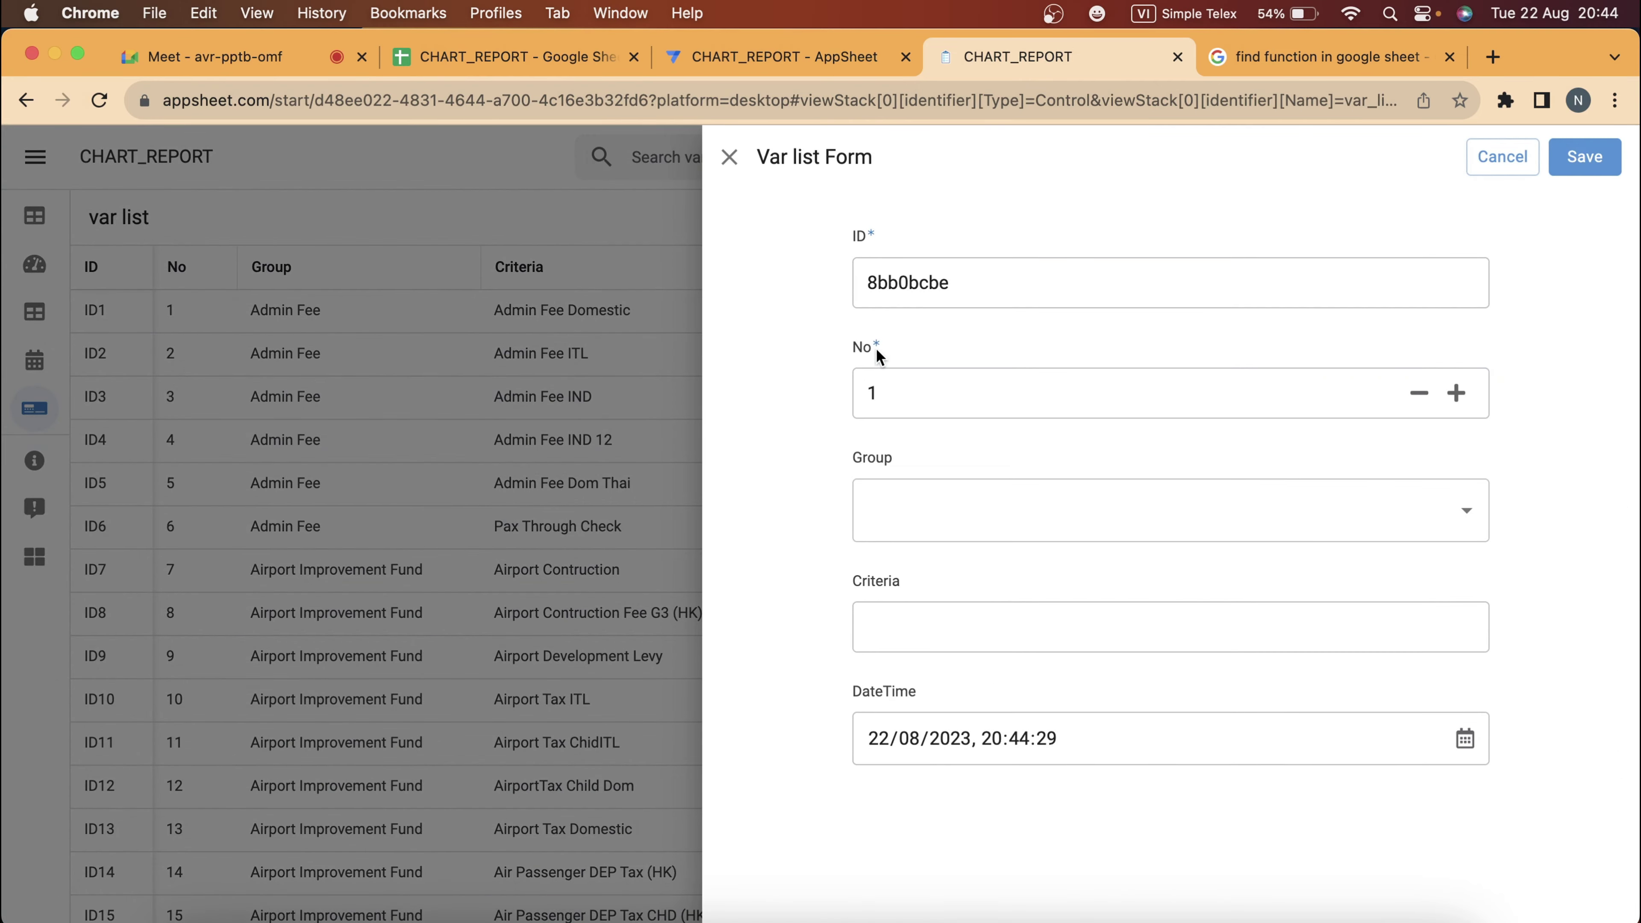
click(903, 507)
click(843, 535)
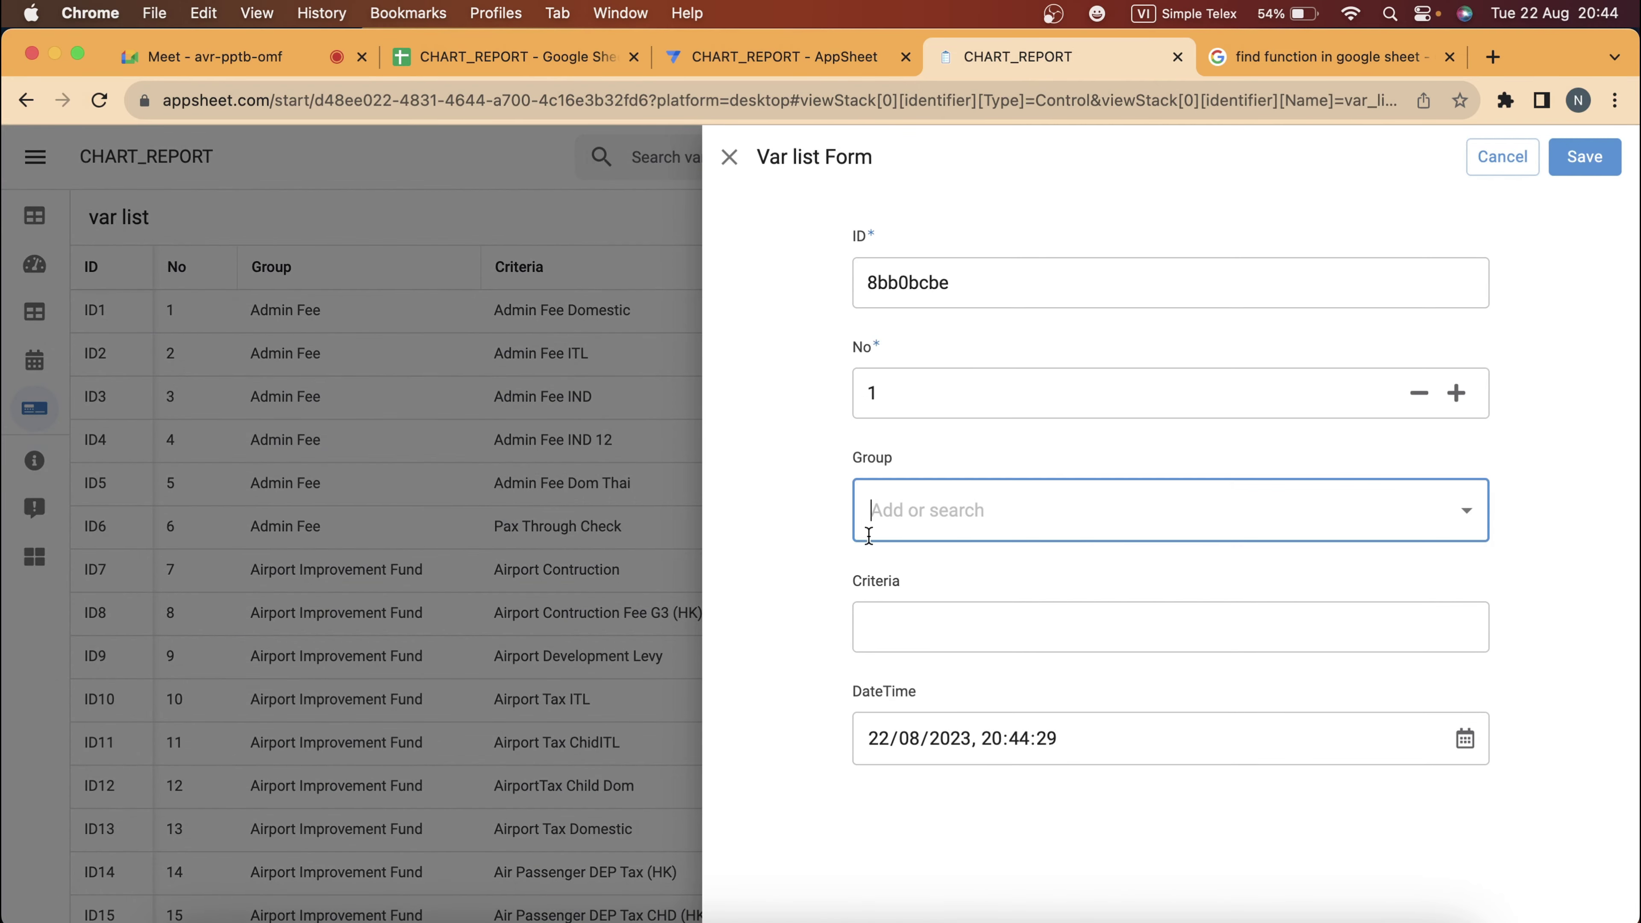
text(fdsf)
click(905, 572)
key(Tab)
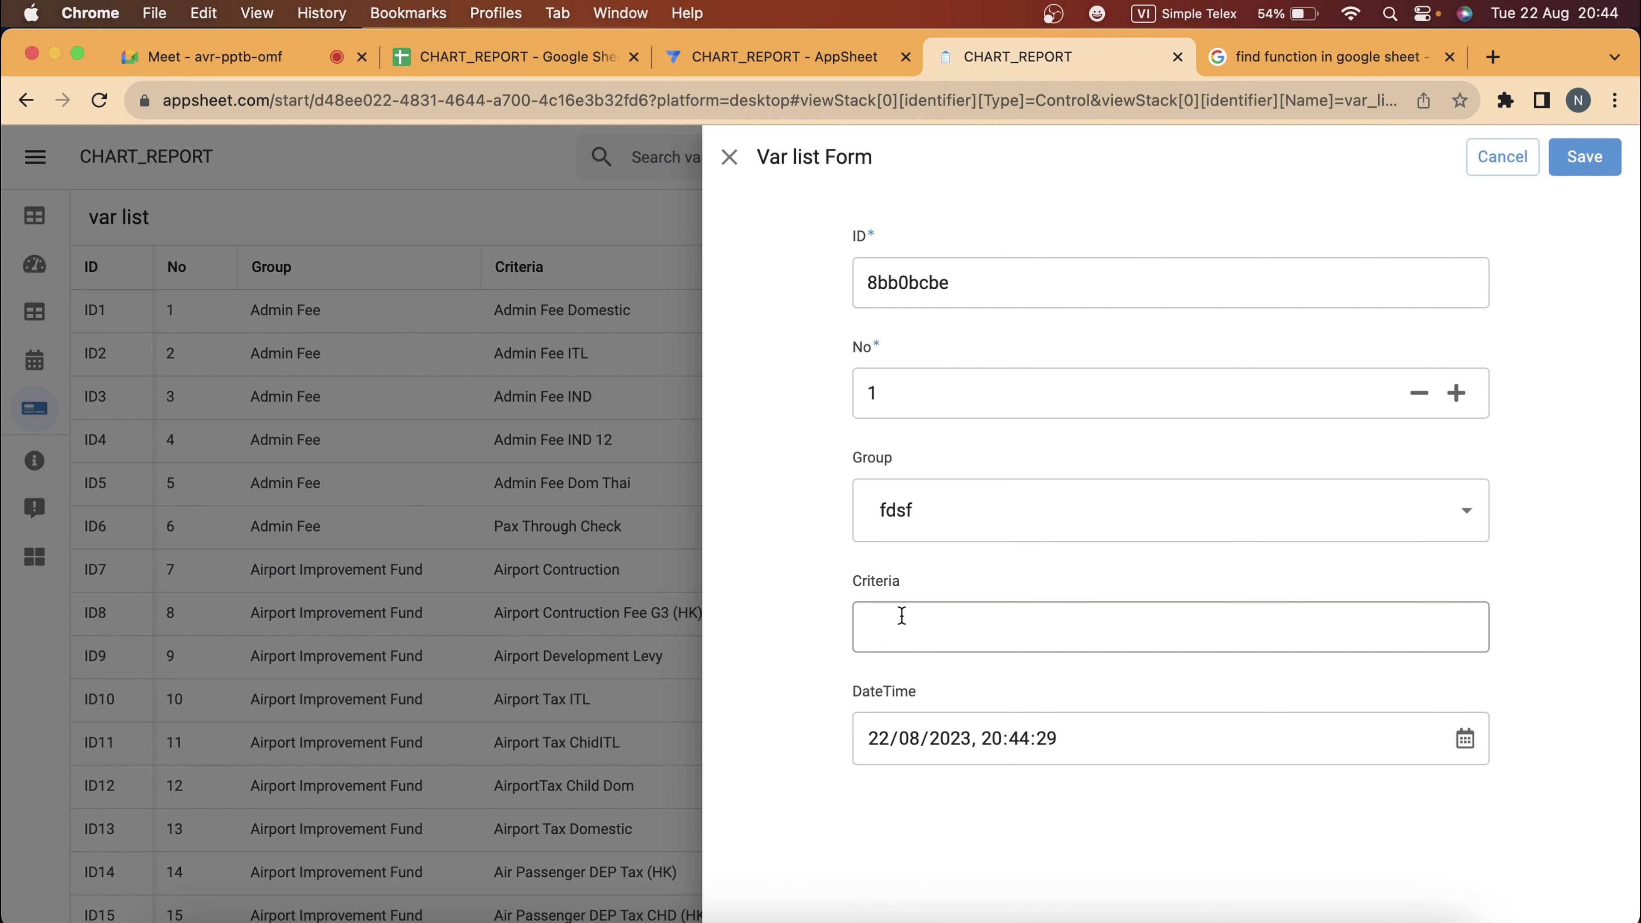
text(fdsfdsf)
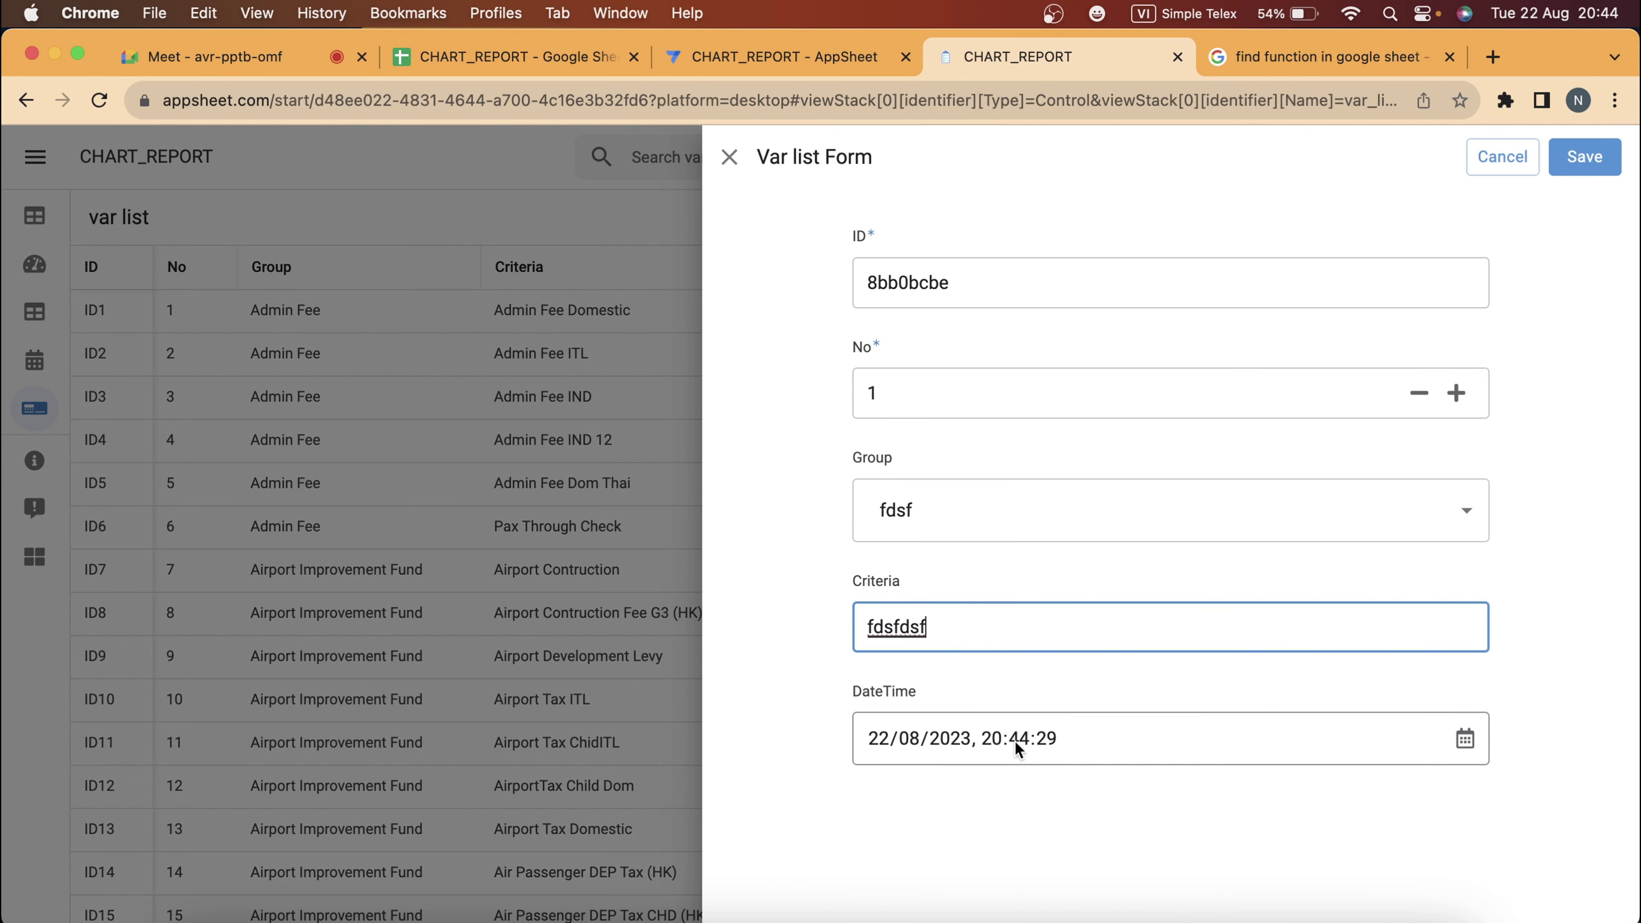
click(835, 71)
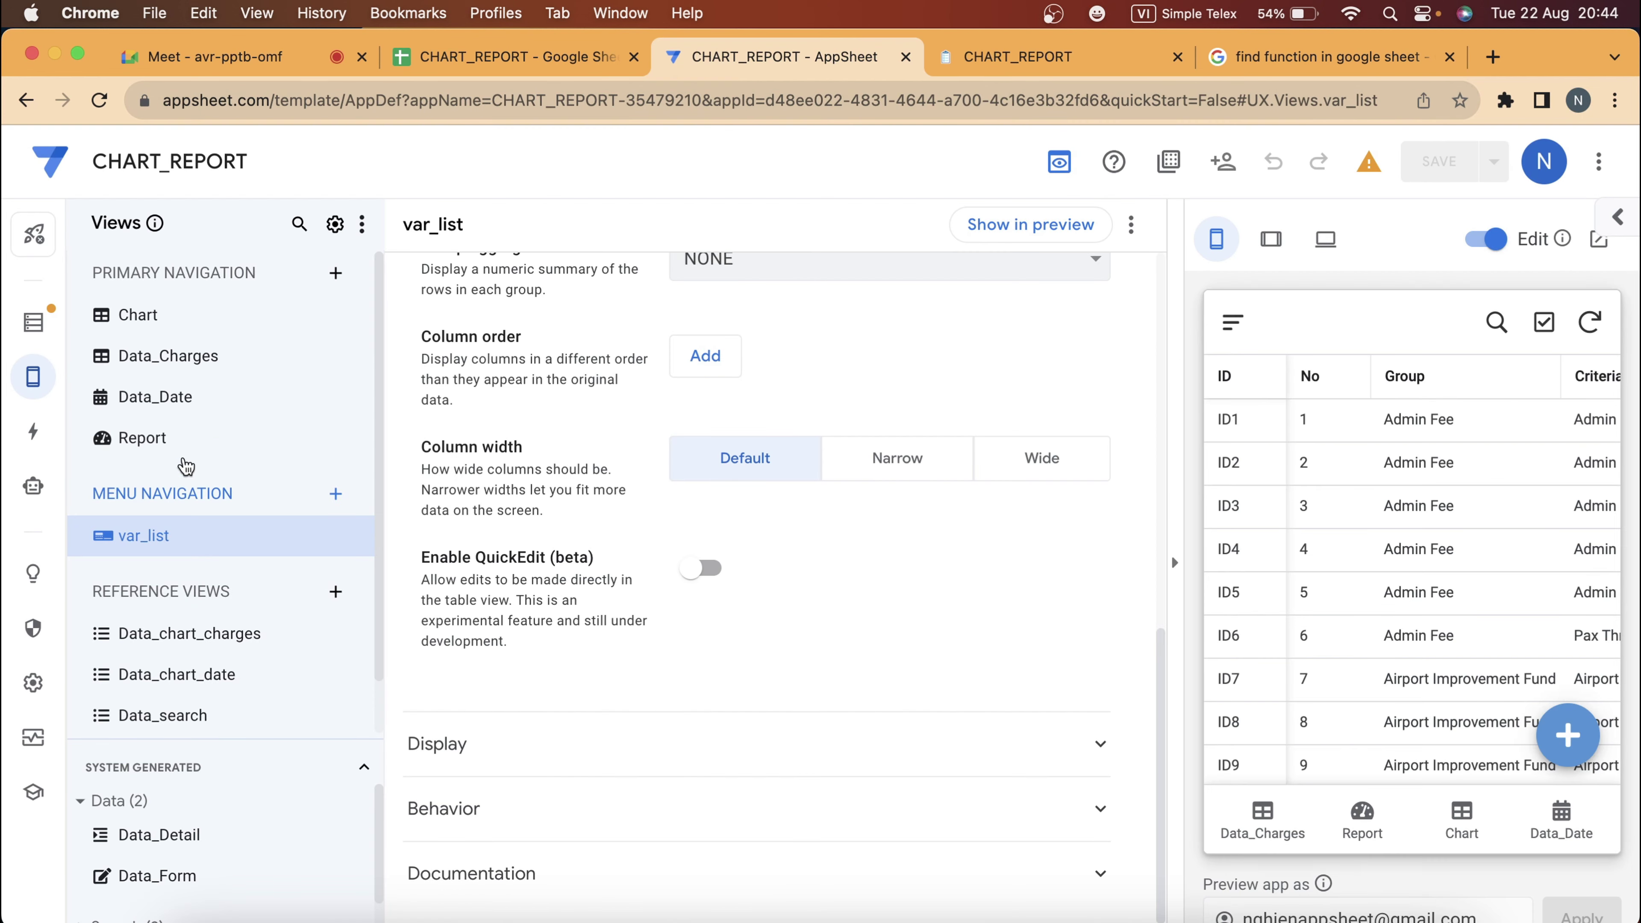
Open the Var_list column settings to check the UNIQUEID() and NOW() initial values.
click(46, 330)
scroll(677, 656, right, 5)
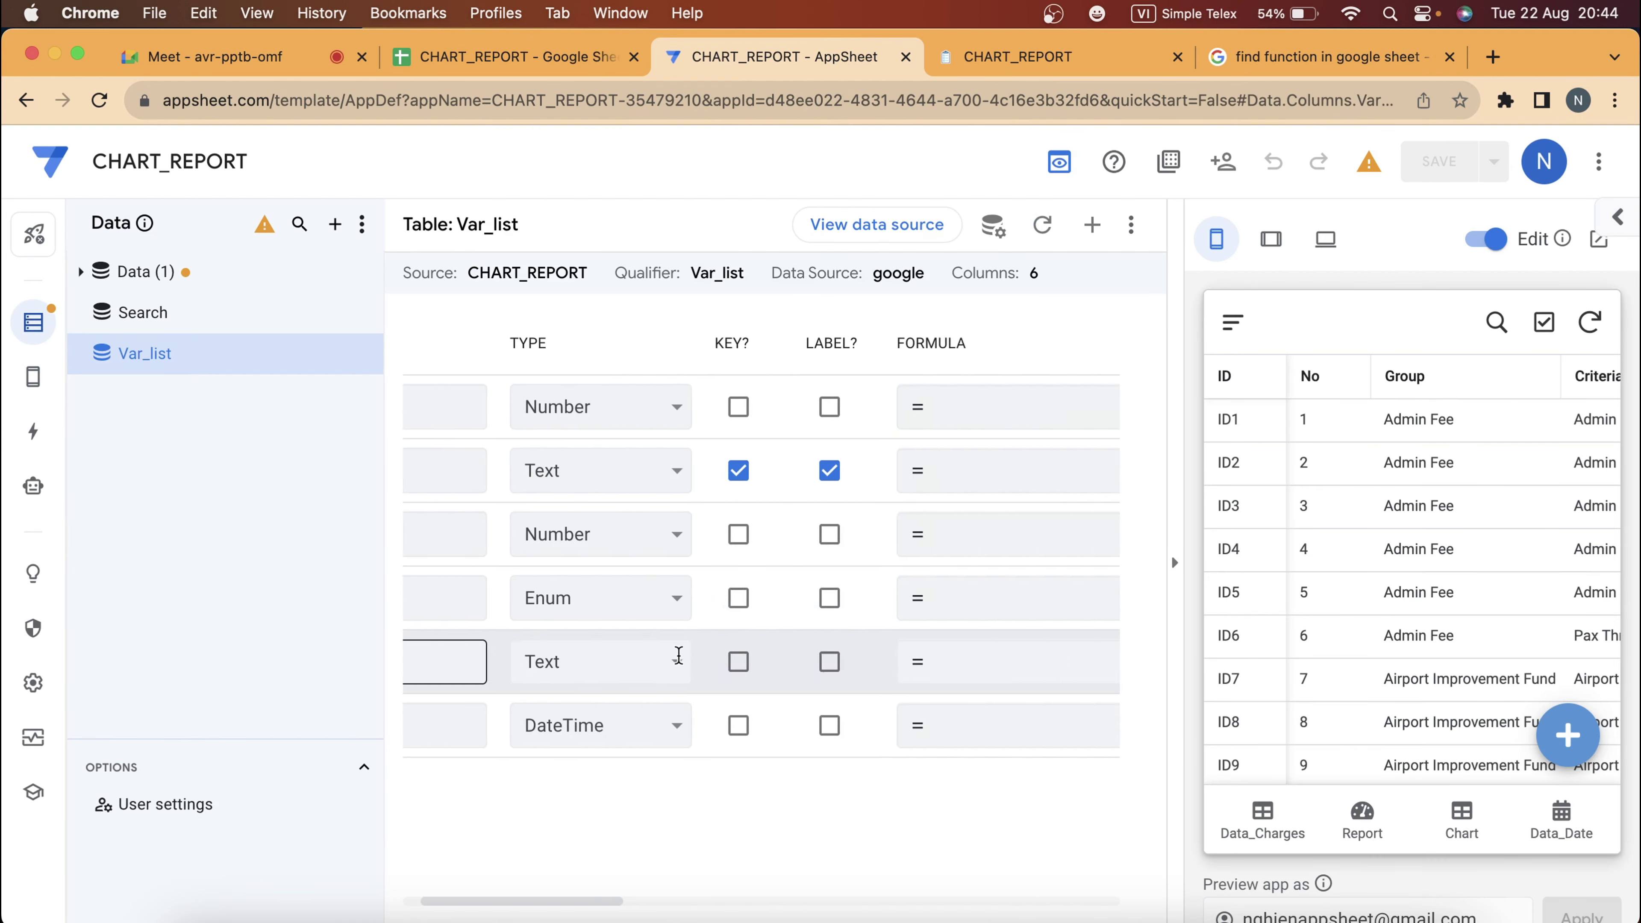
scroll(678, 663, right, 5)
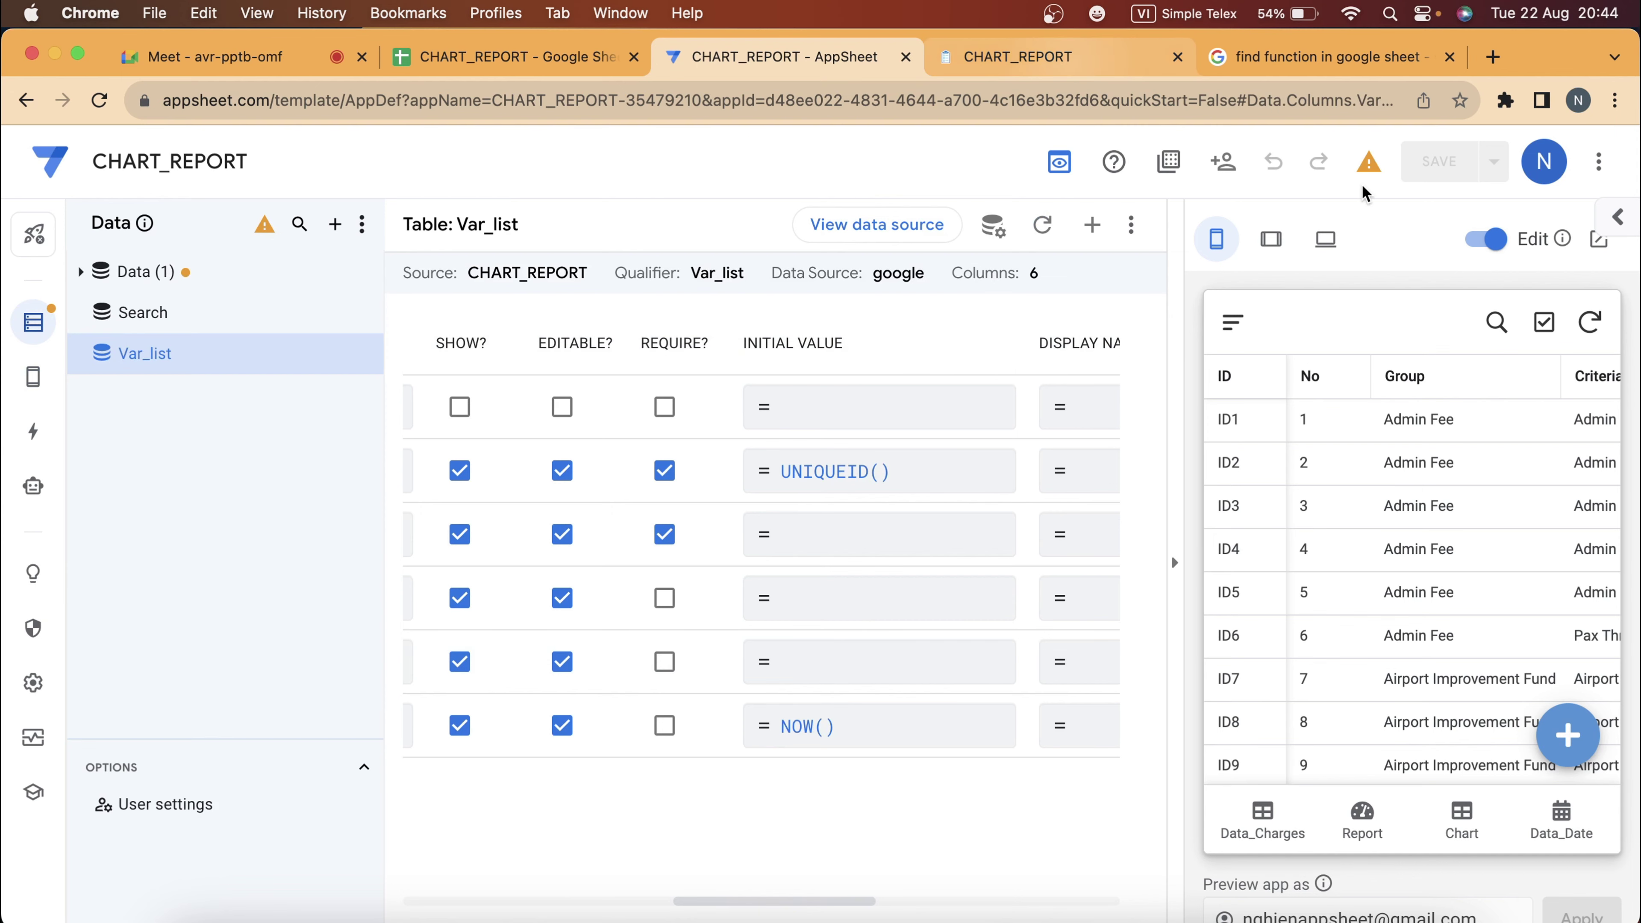
Save the test entry in the running app and scroll through the var list rows.
key(ctrl+Tab)
click(1587, 158)
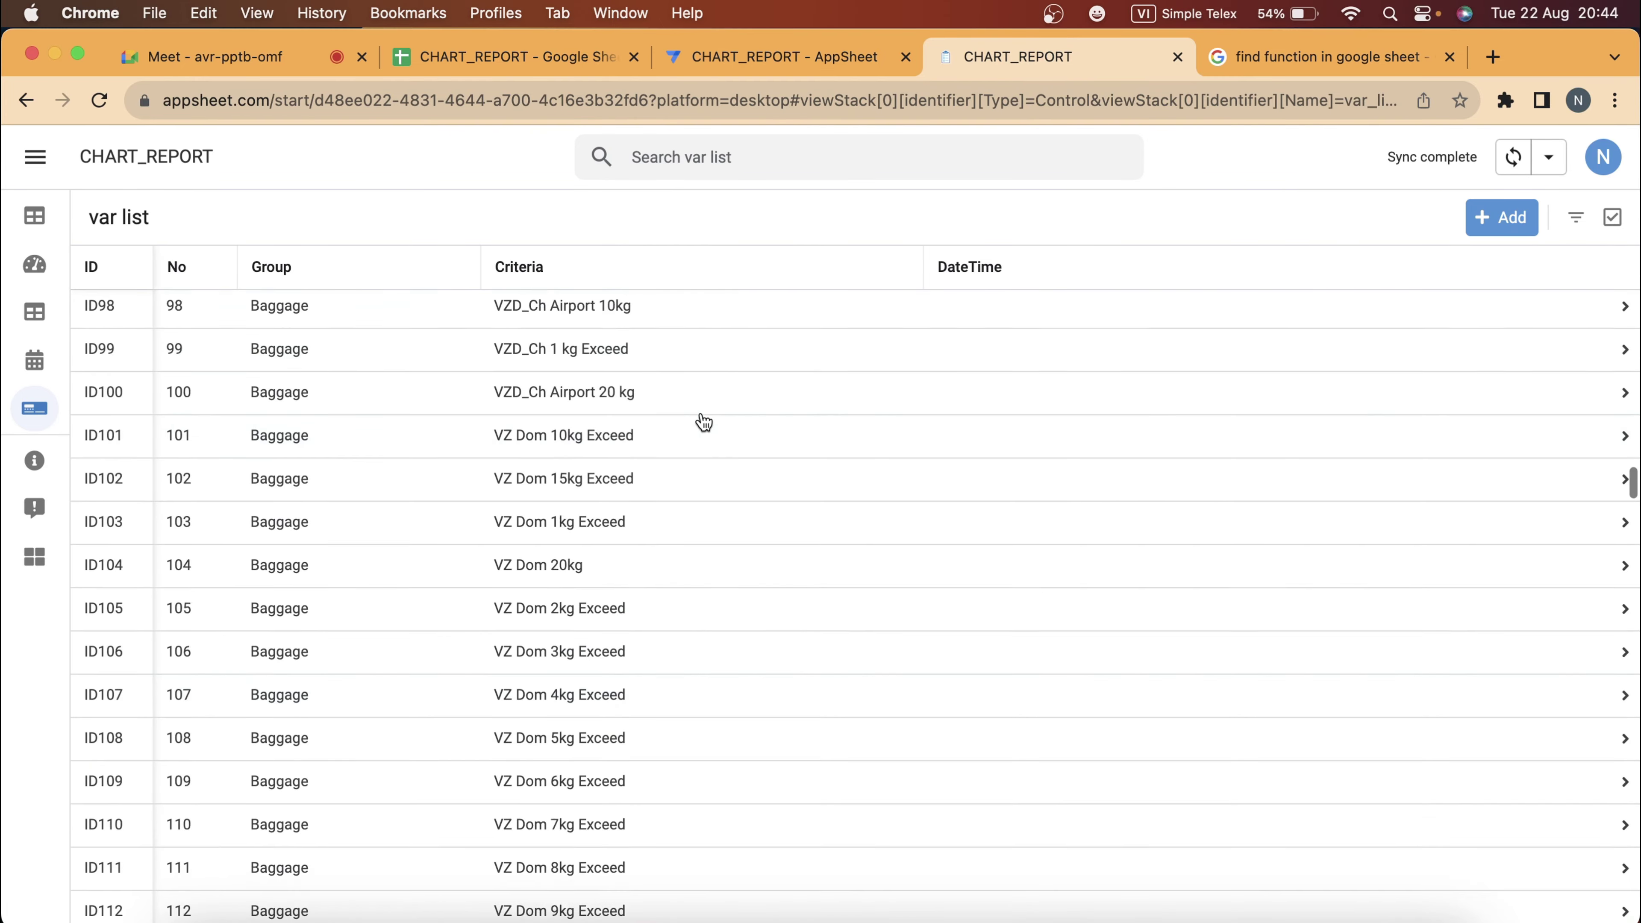
scroll(703, 422, down, 5)
scroll(704, 421, down, 3)
scroll(703, 421, down, 2)
scroll(703, 421, down, 5)
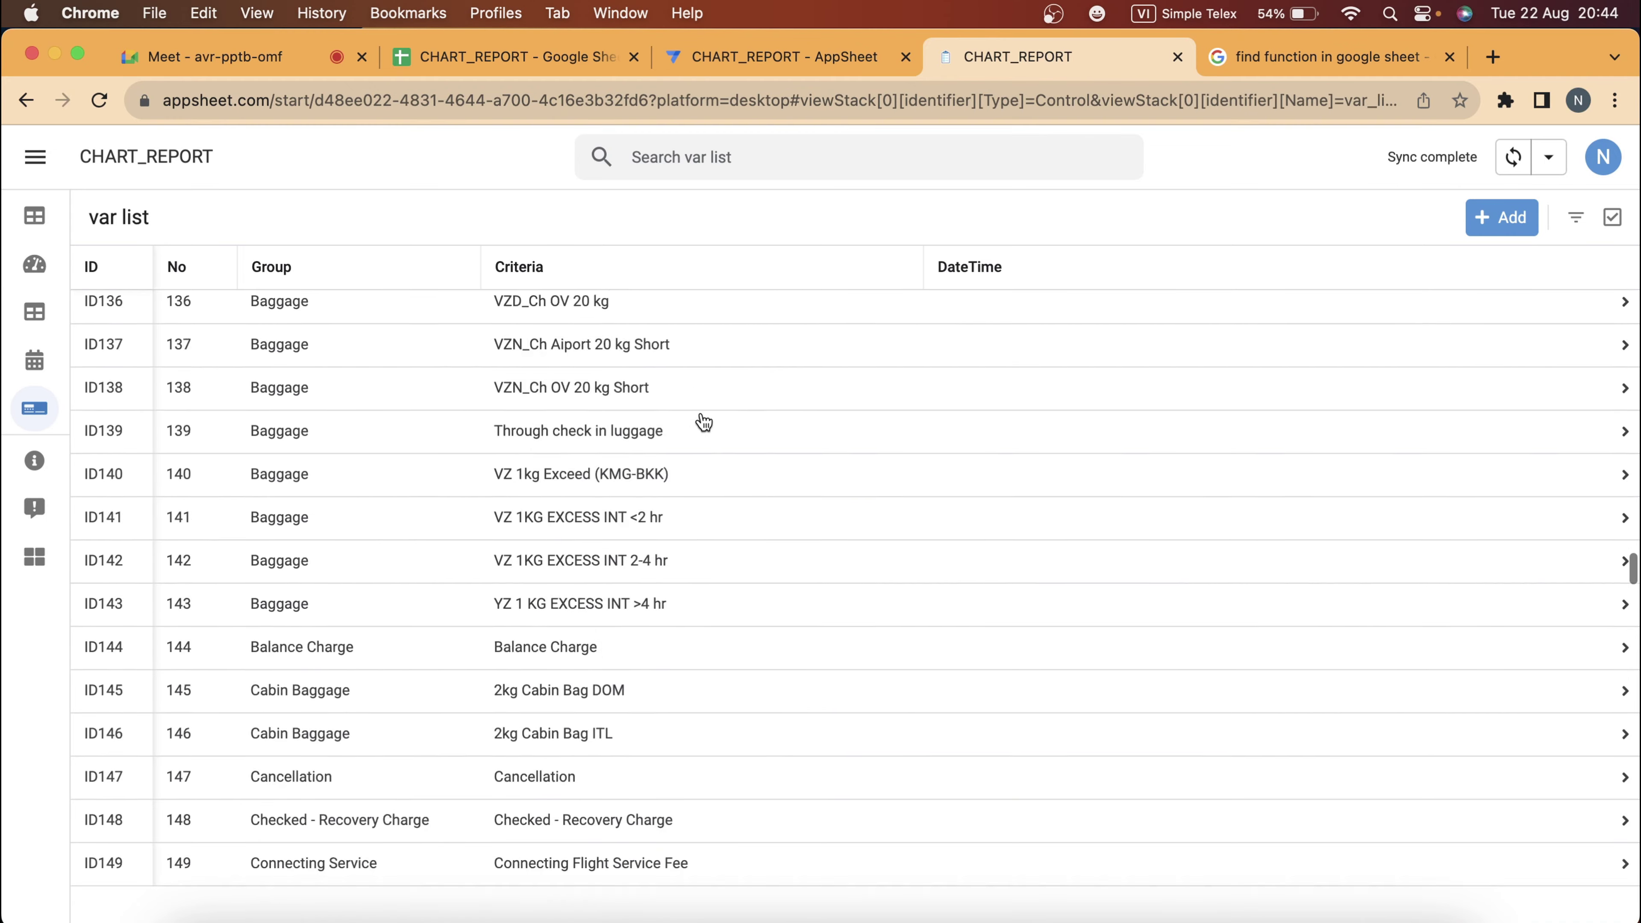
scroll(703, 421, down, 5)
scroll(704, 421, down, 3)
scroll(703, 421, down, 10)
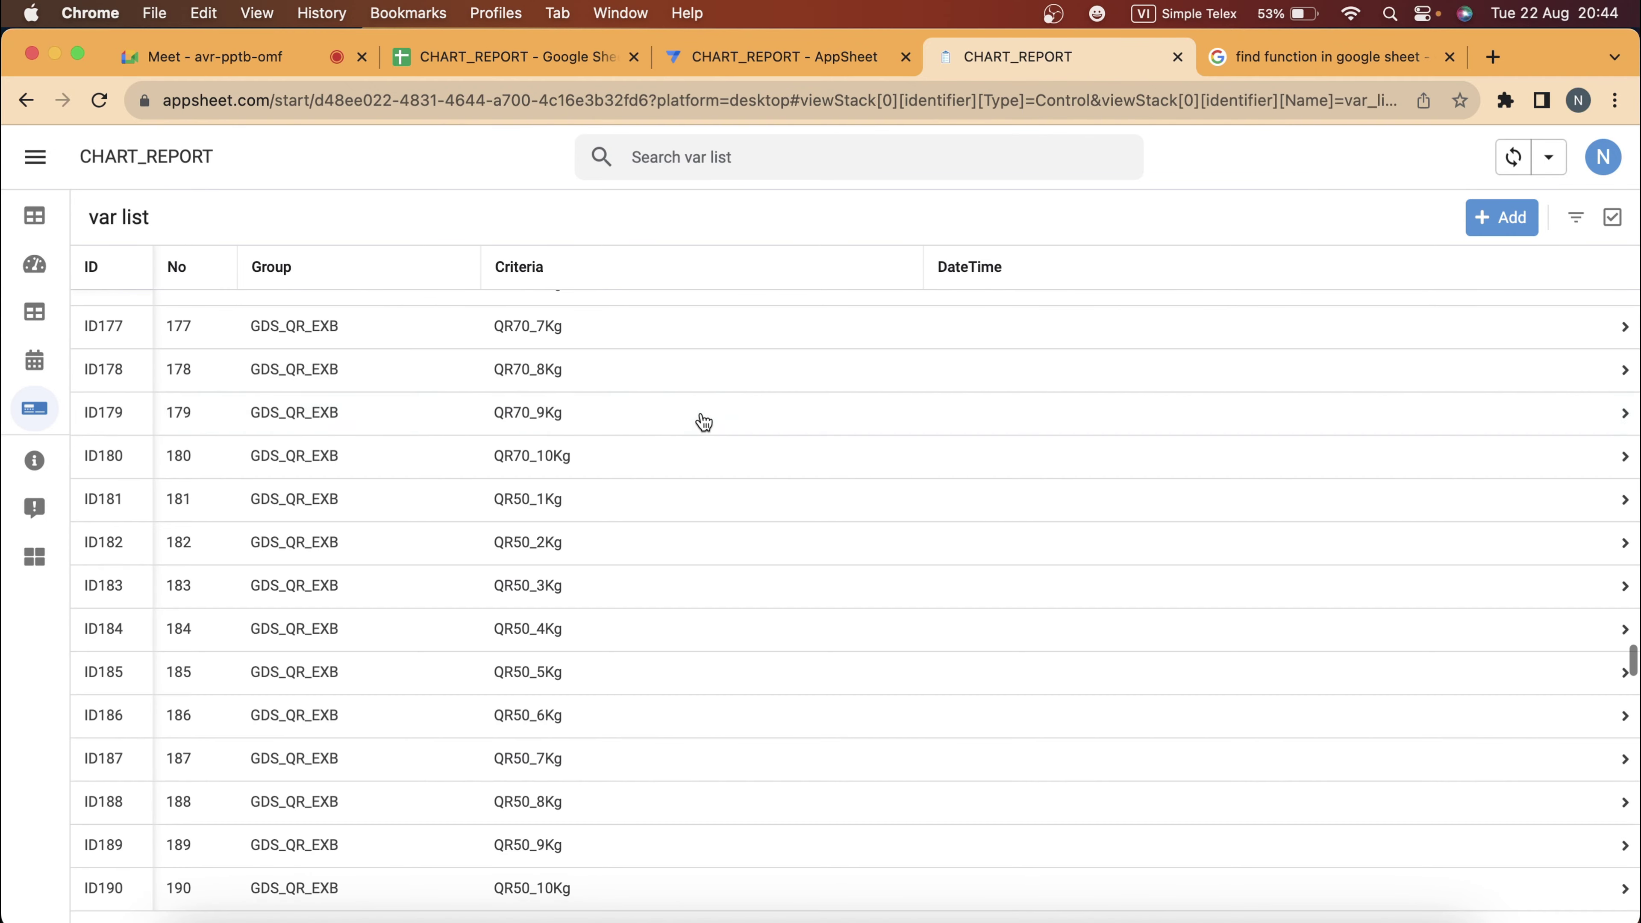
scroll(703, 421, down, 5)
scroll(704, 421, down, 5)
scroll(703, 422, down, 3)
scroll(703, 421, down, 1)
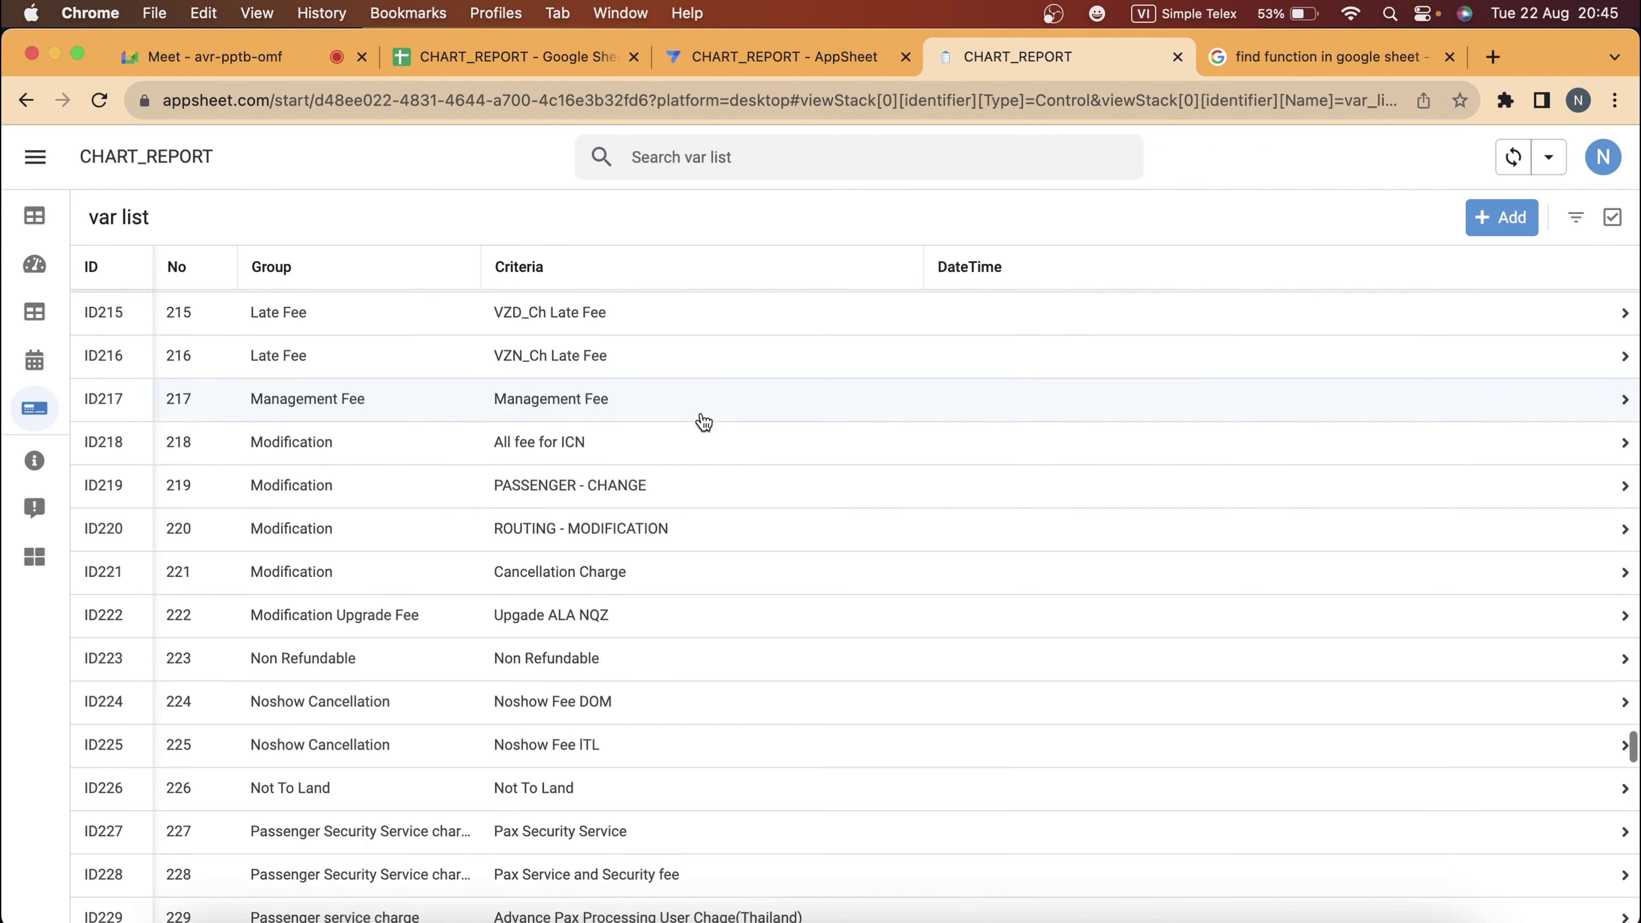
scroll(704, 421, down, 7)
scroll(703, 422, down, 3)
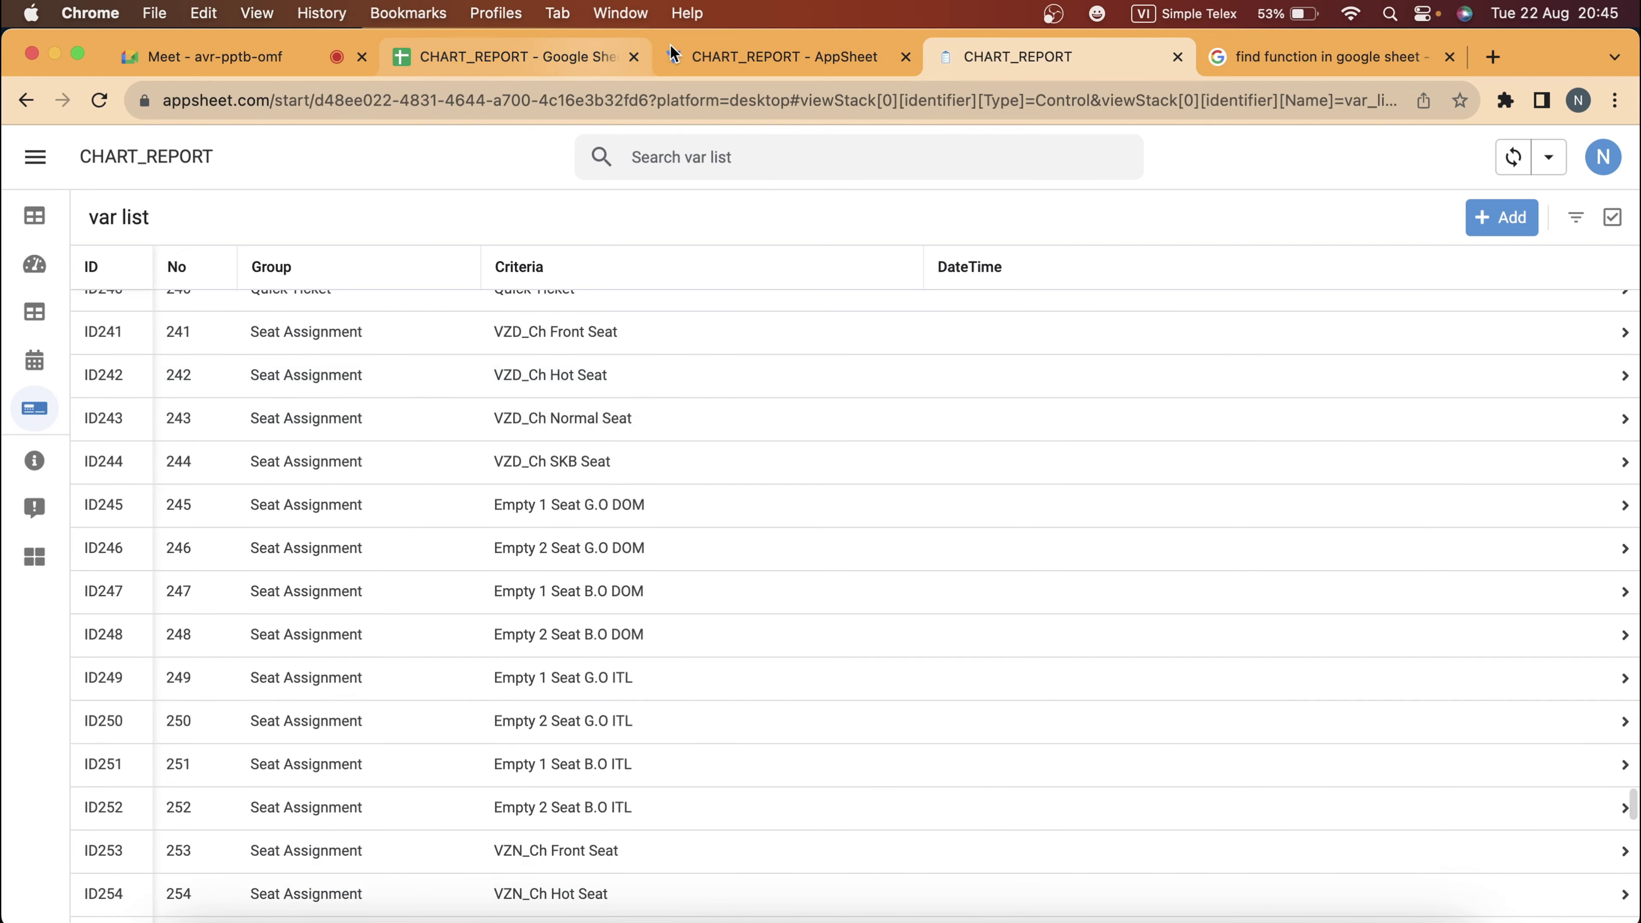
click(775, 57)
mouse_move(34, 321)
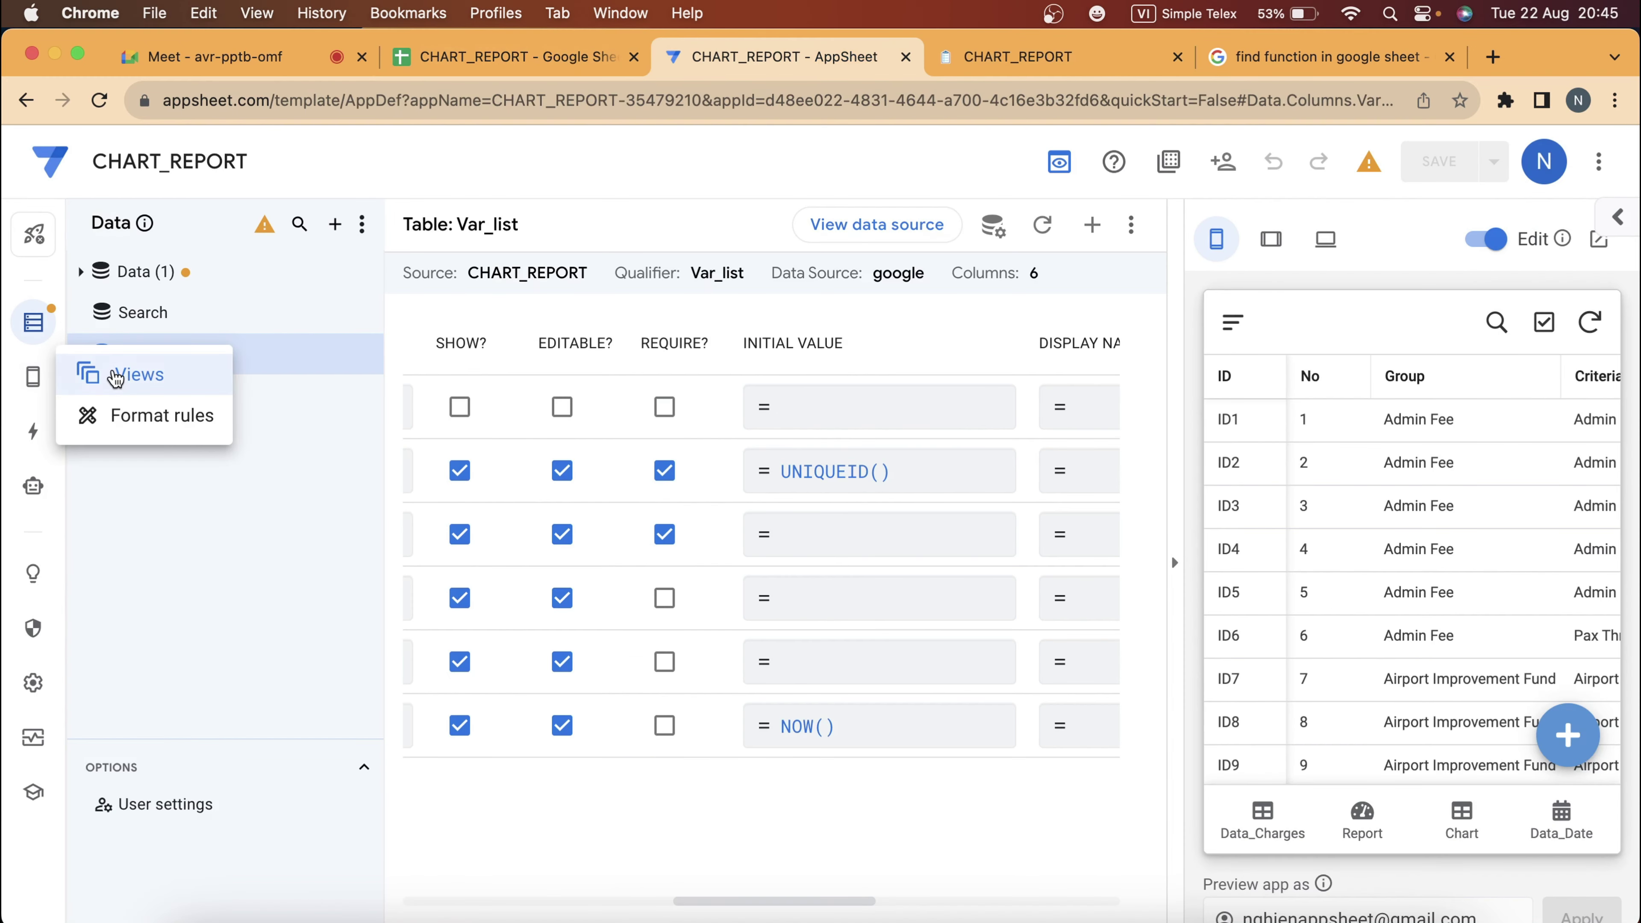
Add a descending sort rule to the var_list view and save the app.
click(124, 374)
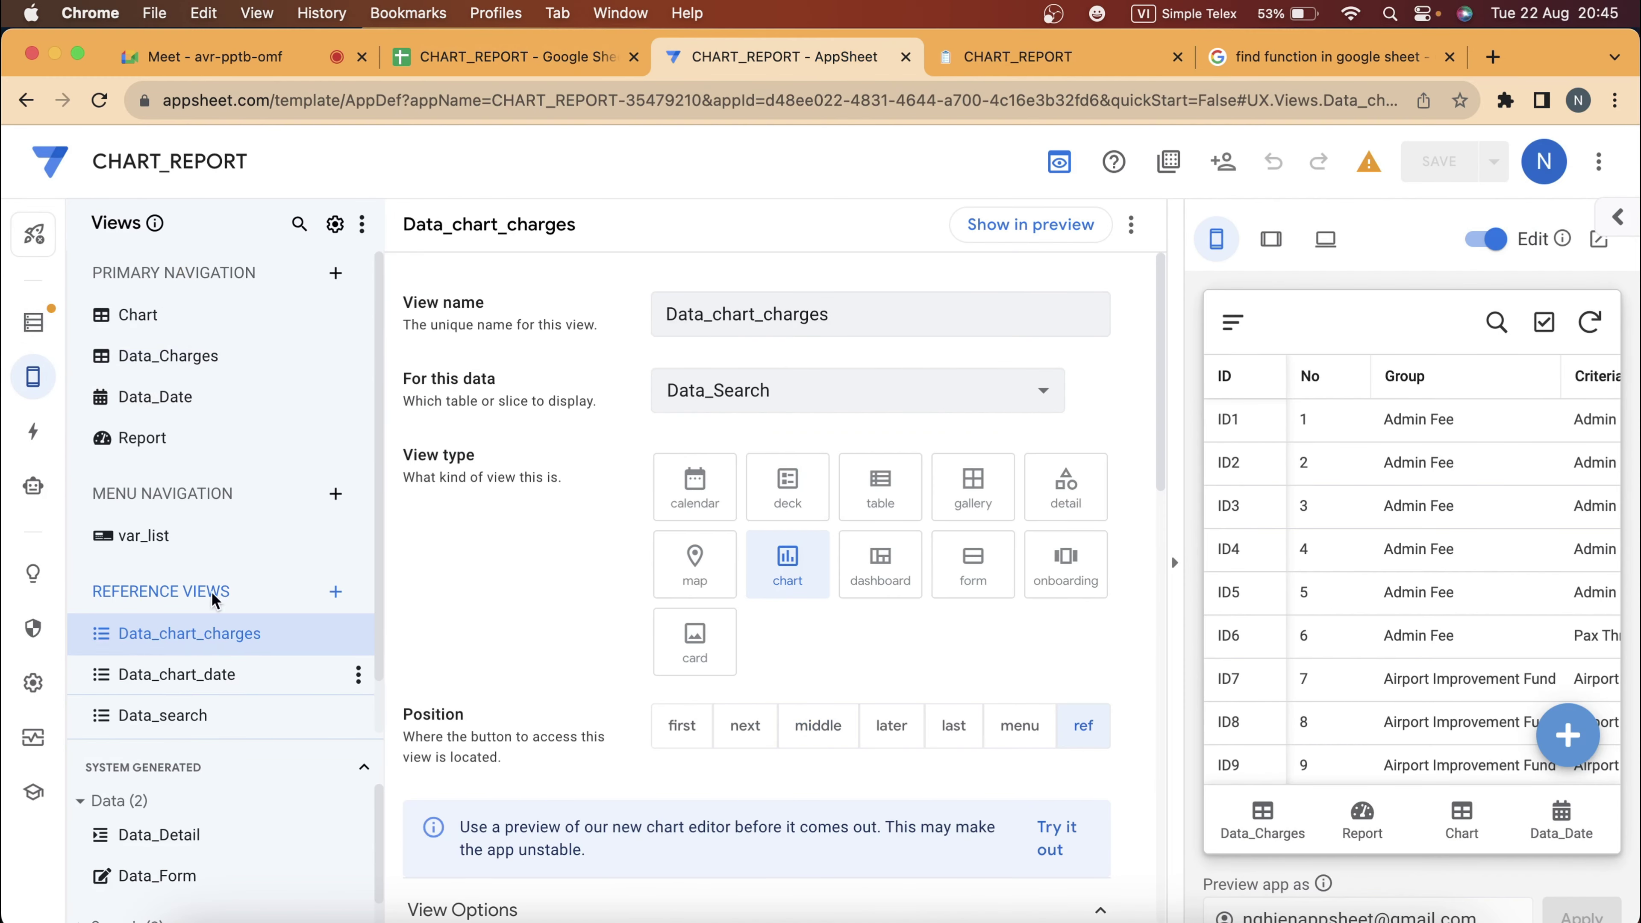
click(183, 537)
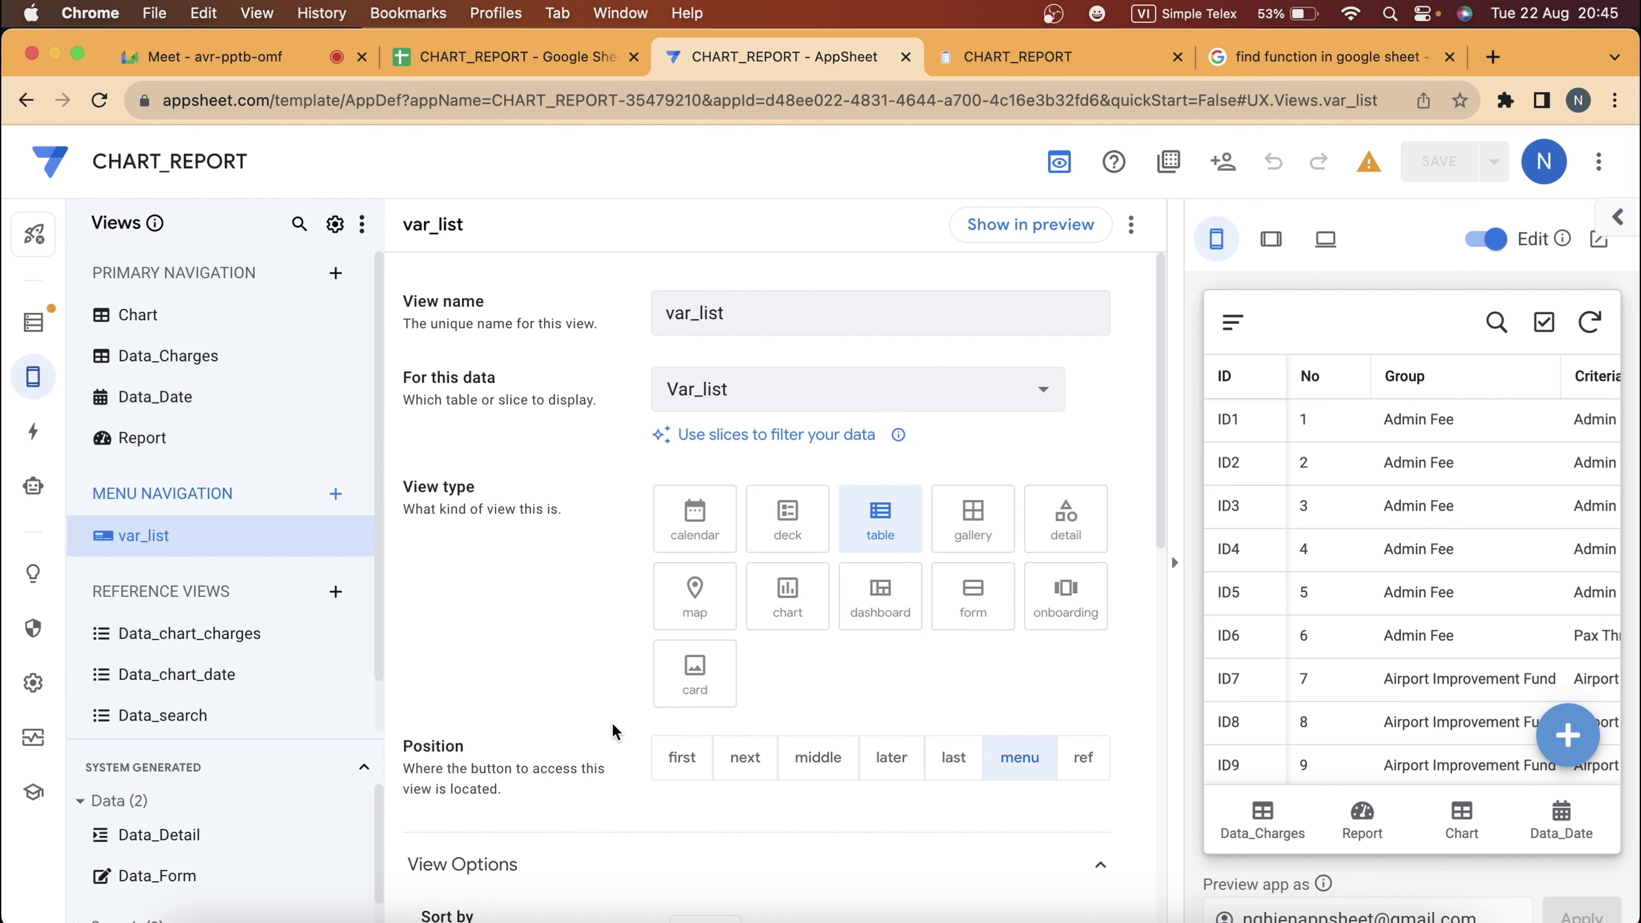
scroll(775, 646, down, 5)
click(704, 723)
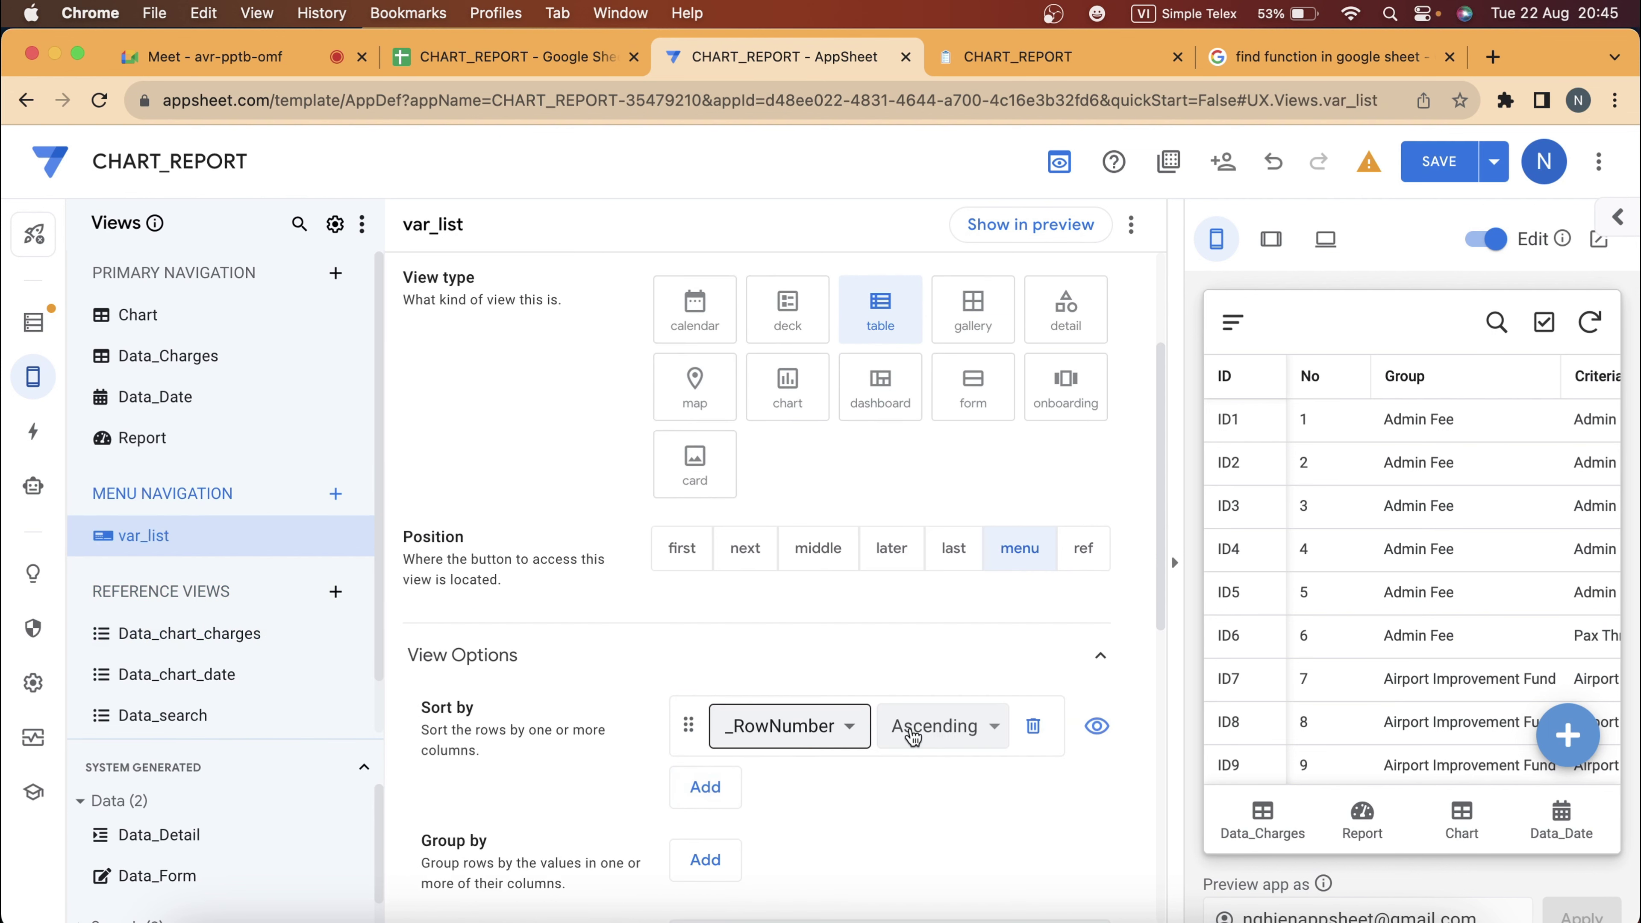
click(943, 726)
click(1215, 520)
key(Down)
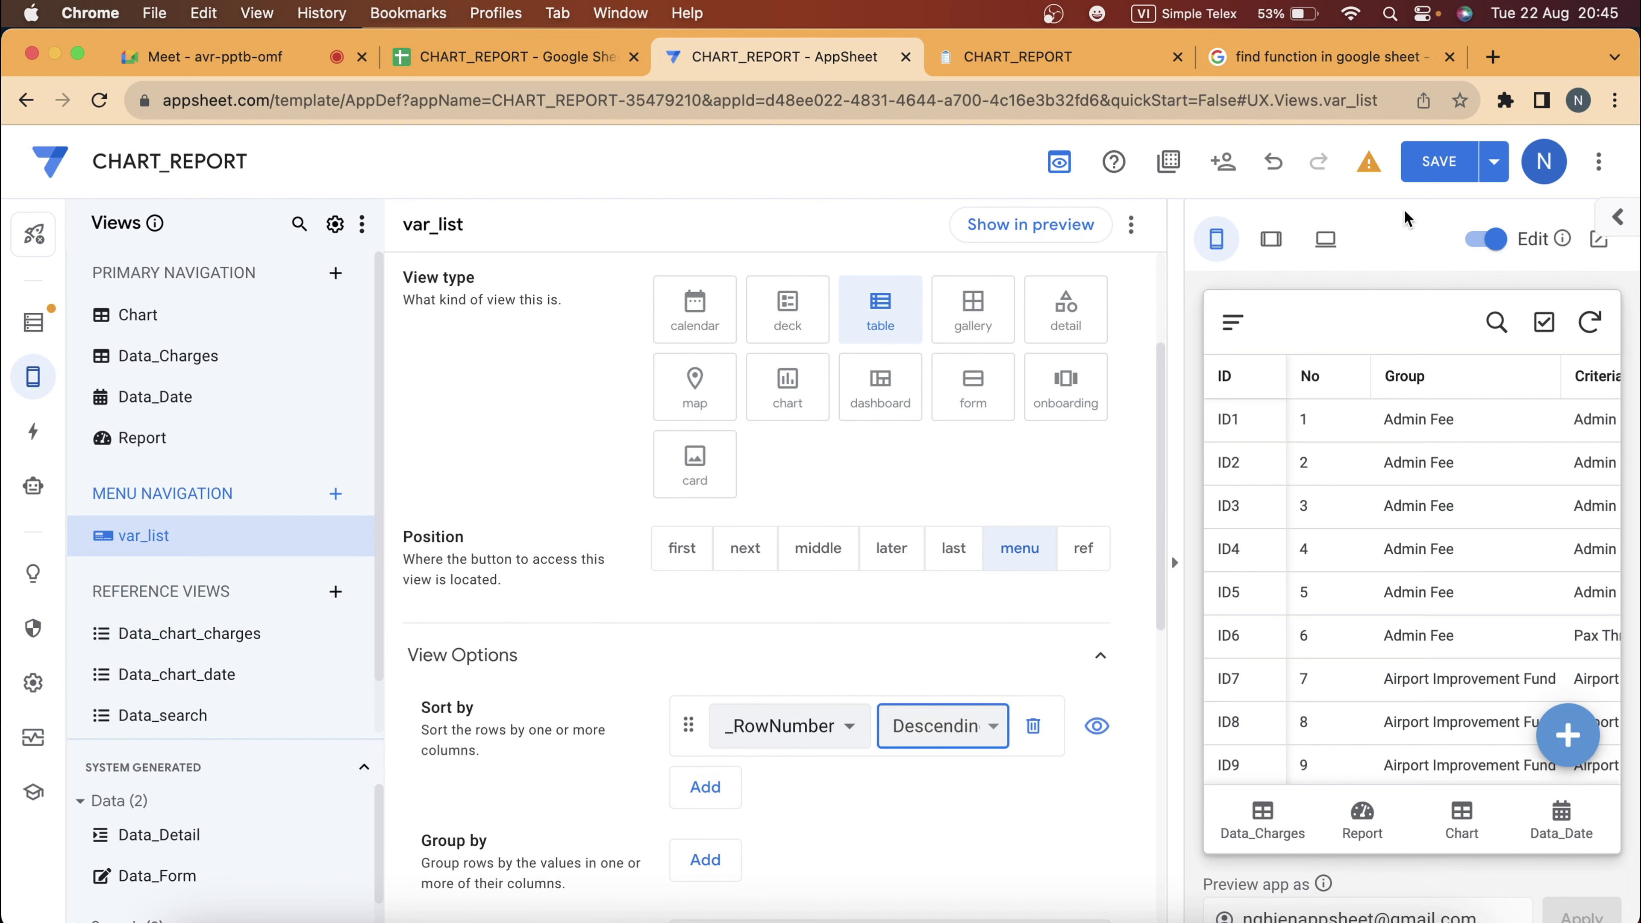
click(1438, 161)
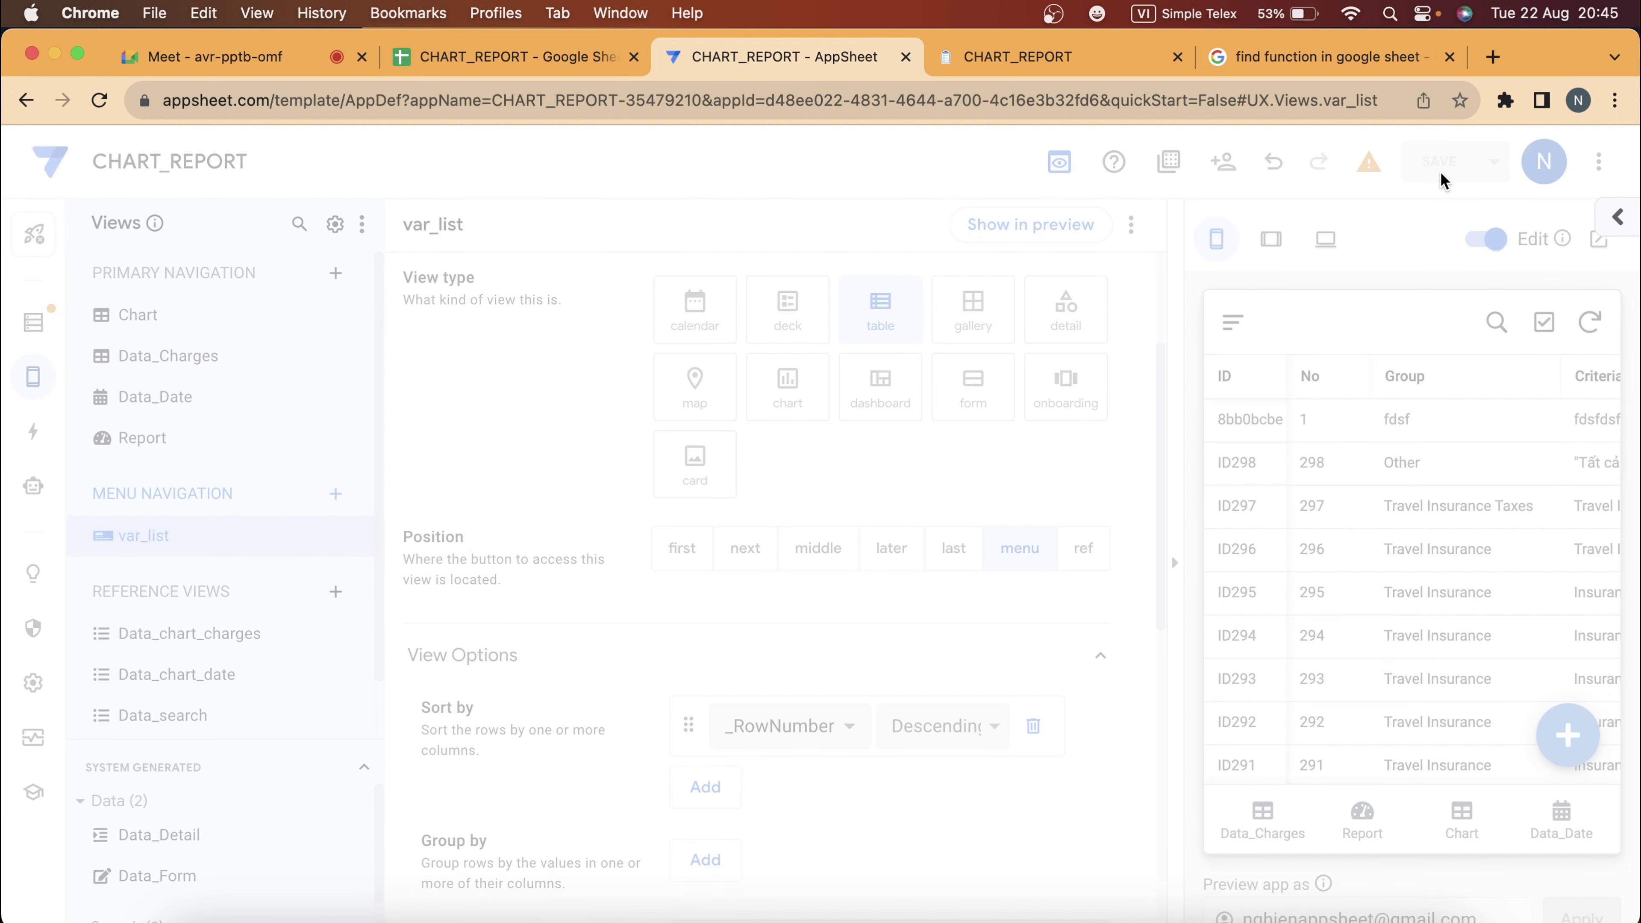
Sync the running app, open test entry 8bb0bcbe for editing, and save it.
click(1057, 57)
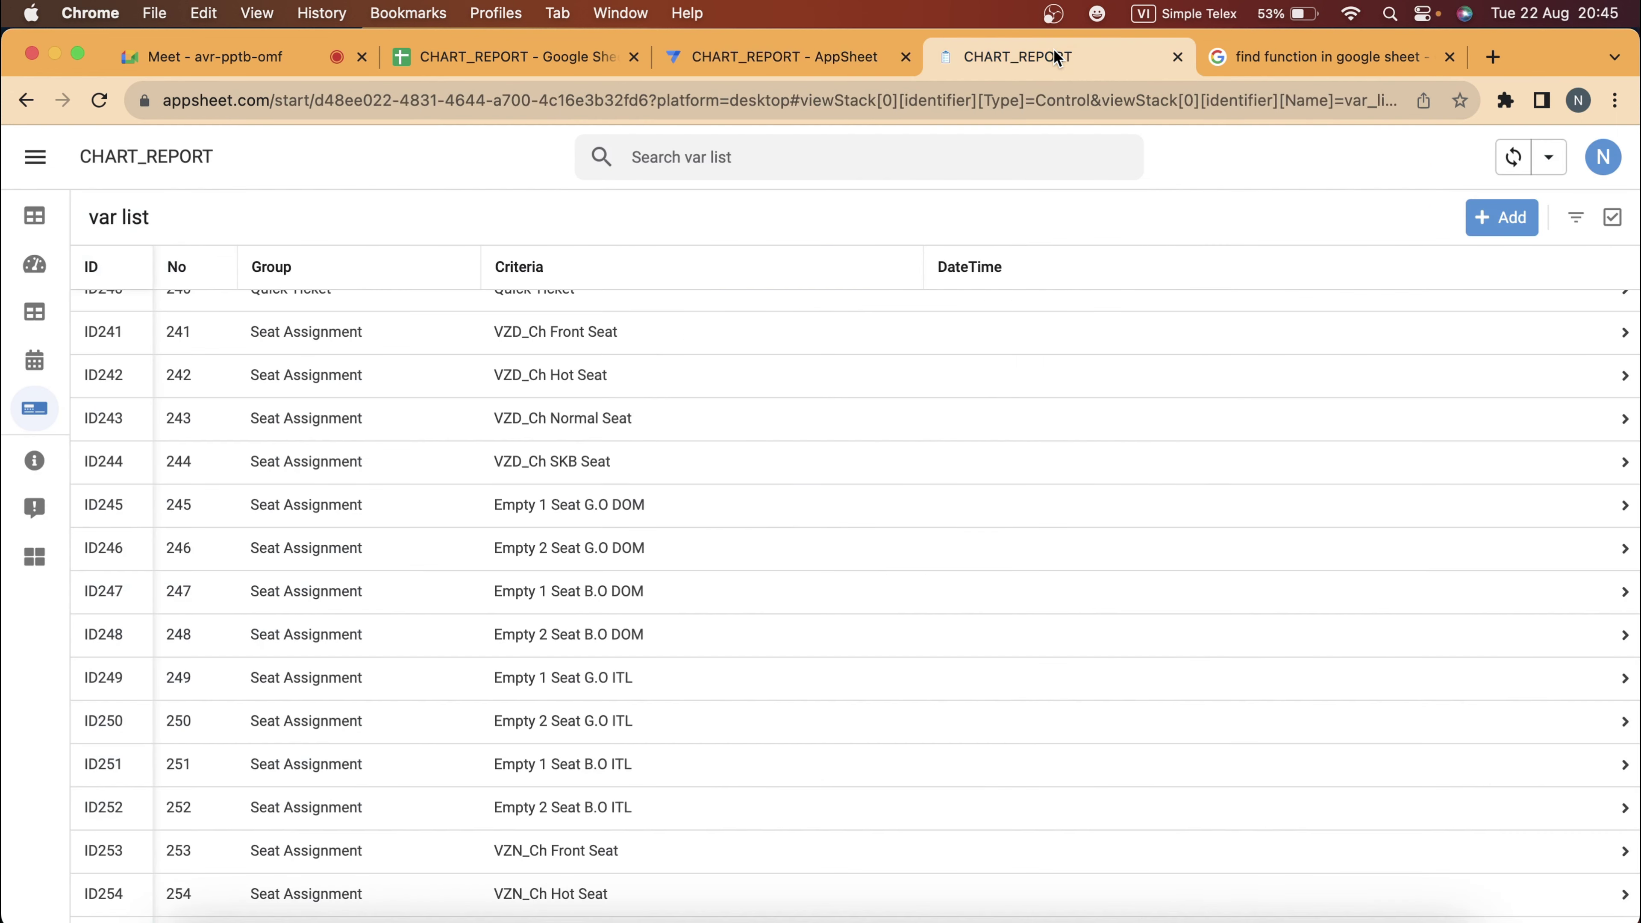
click(1515, 163)
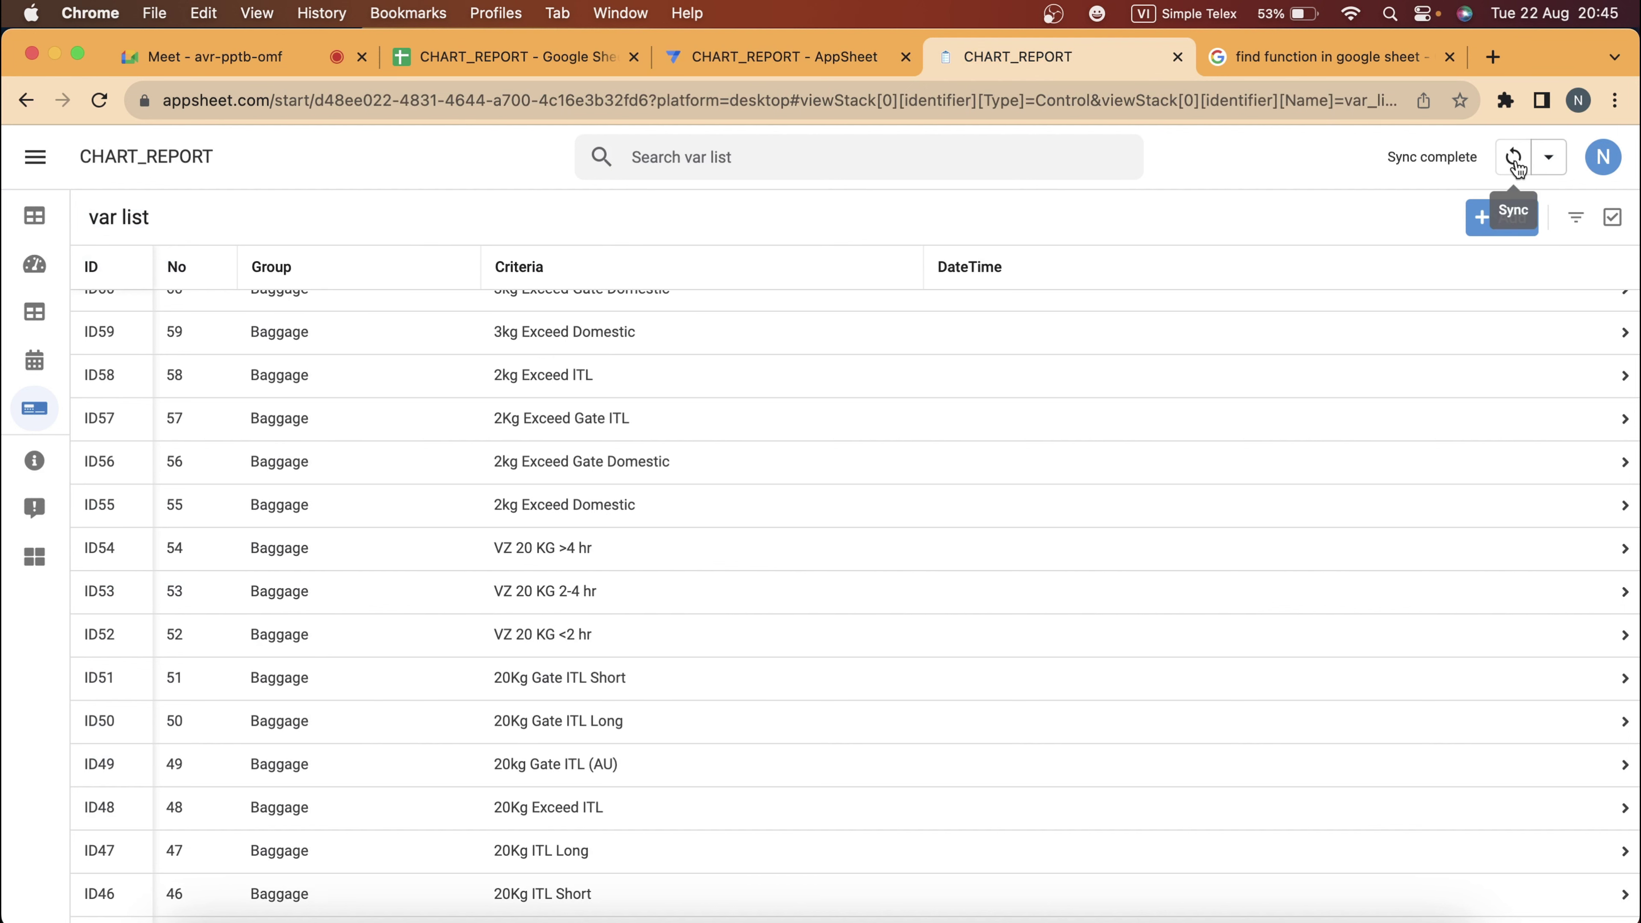
scroll(496, 400, up, 10)
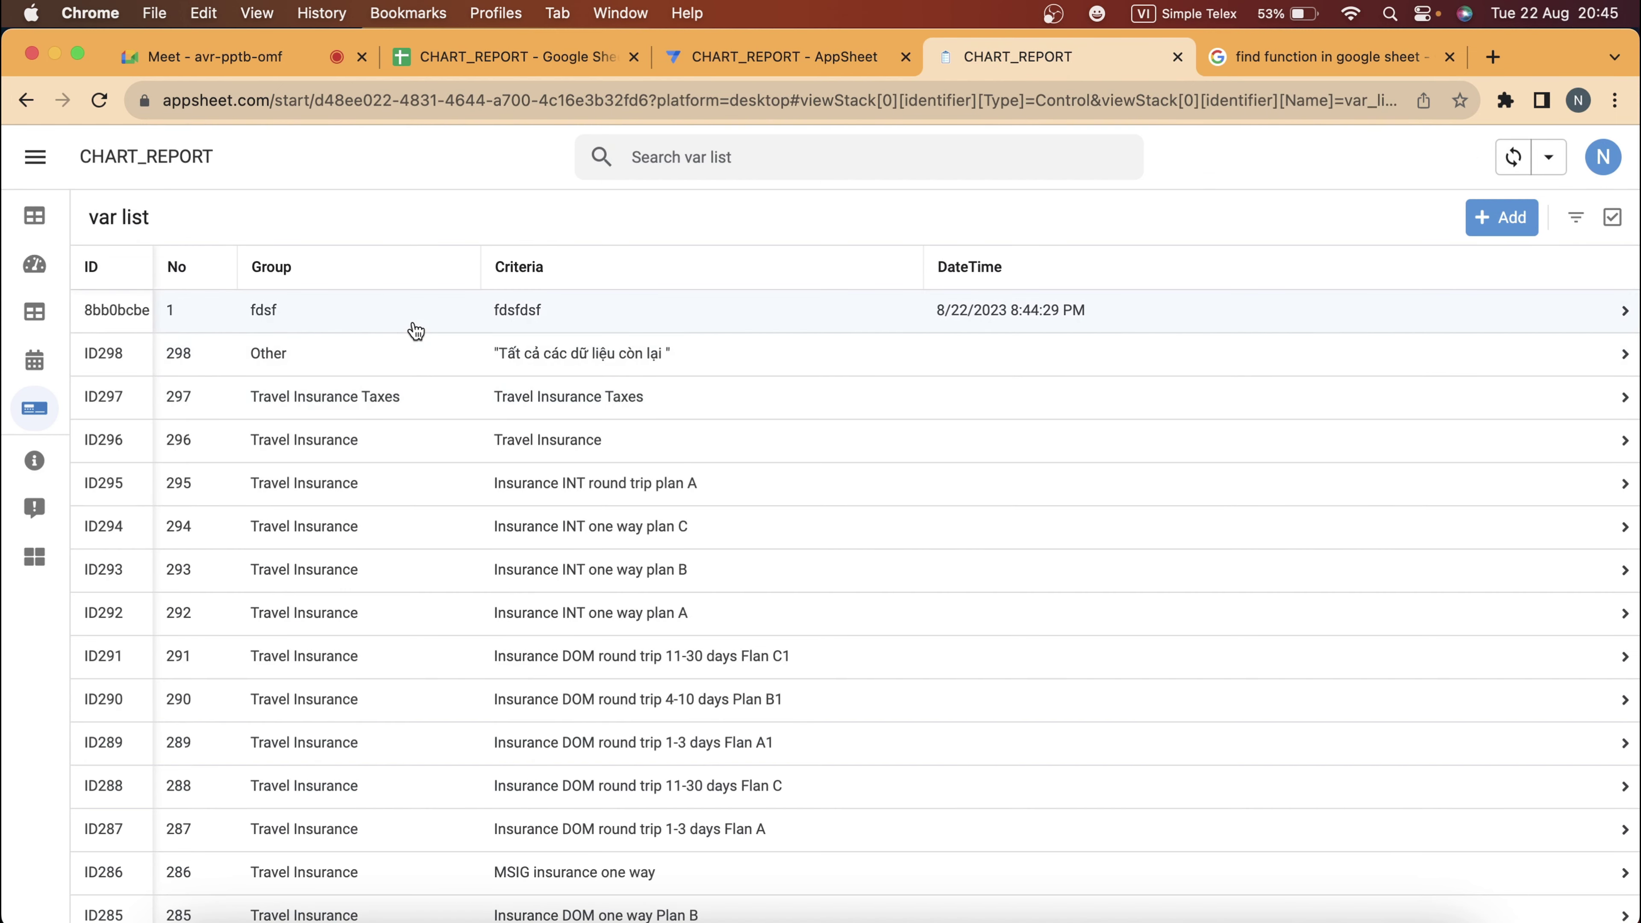
click(414, 324)
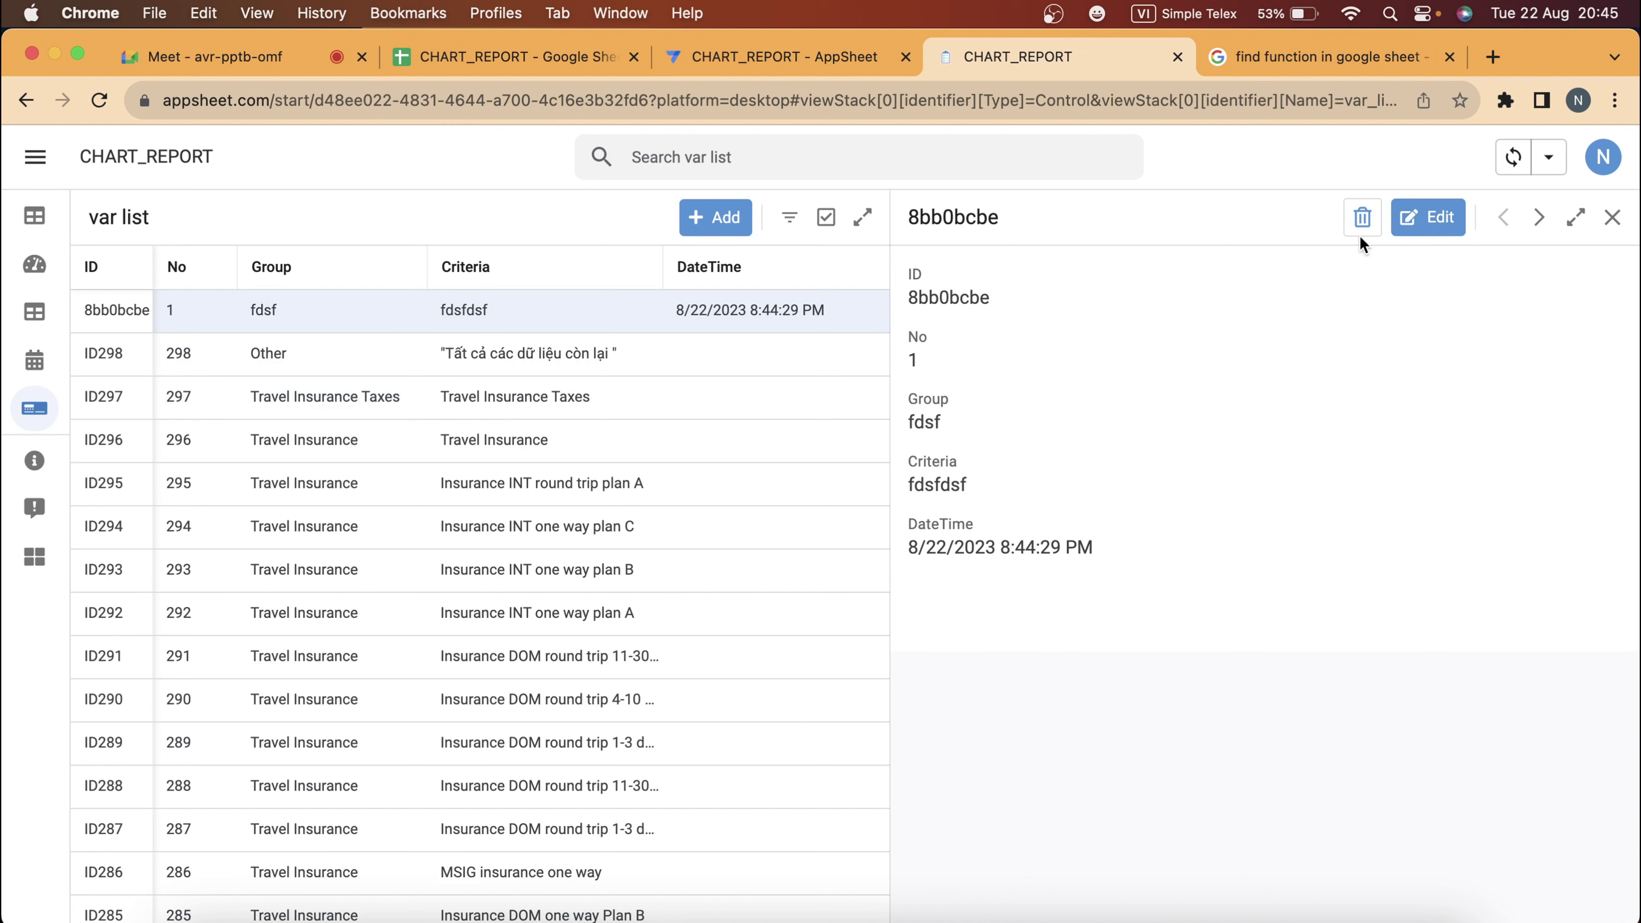
click(1428, 217)
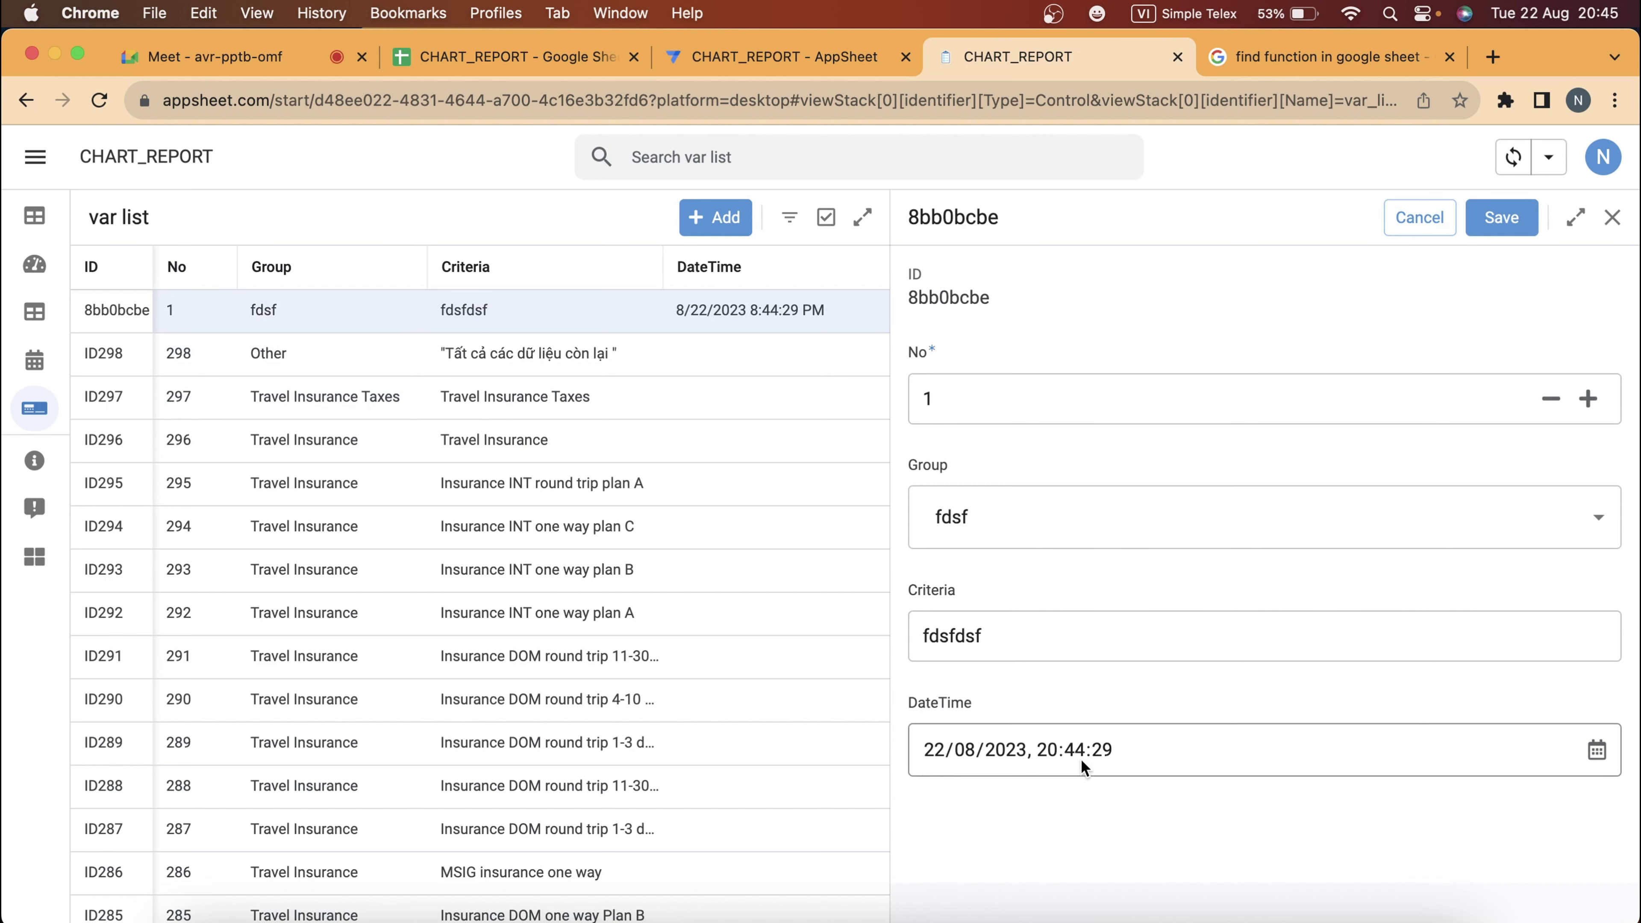
click(1494, 226)
click(711, 56)
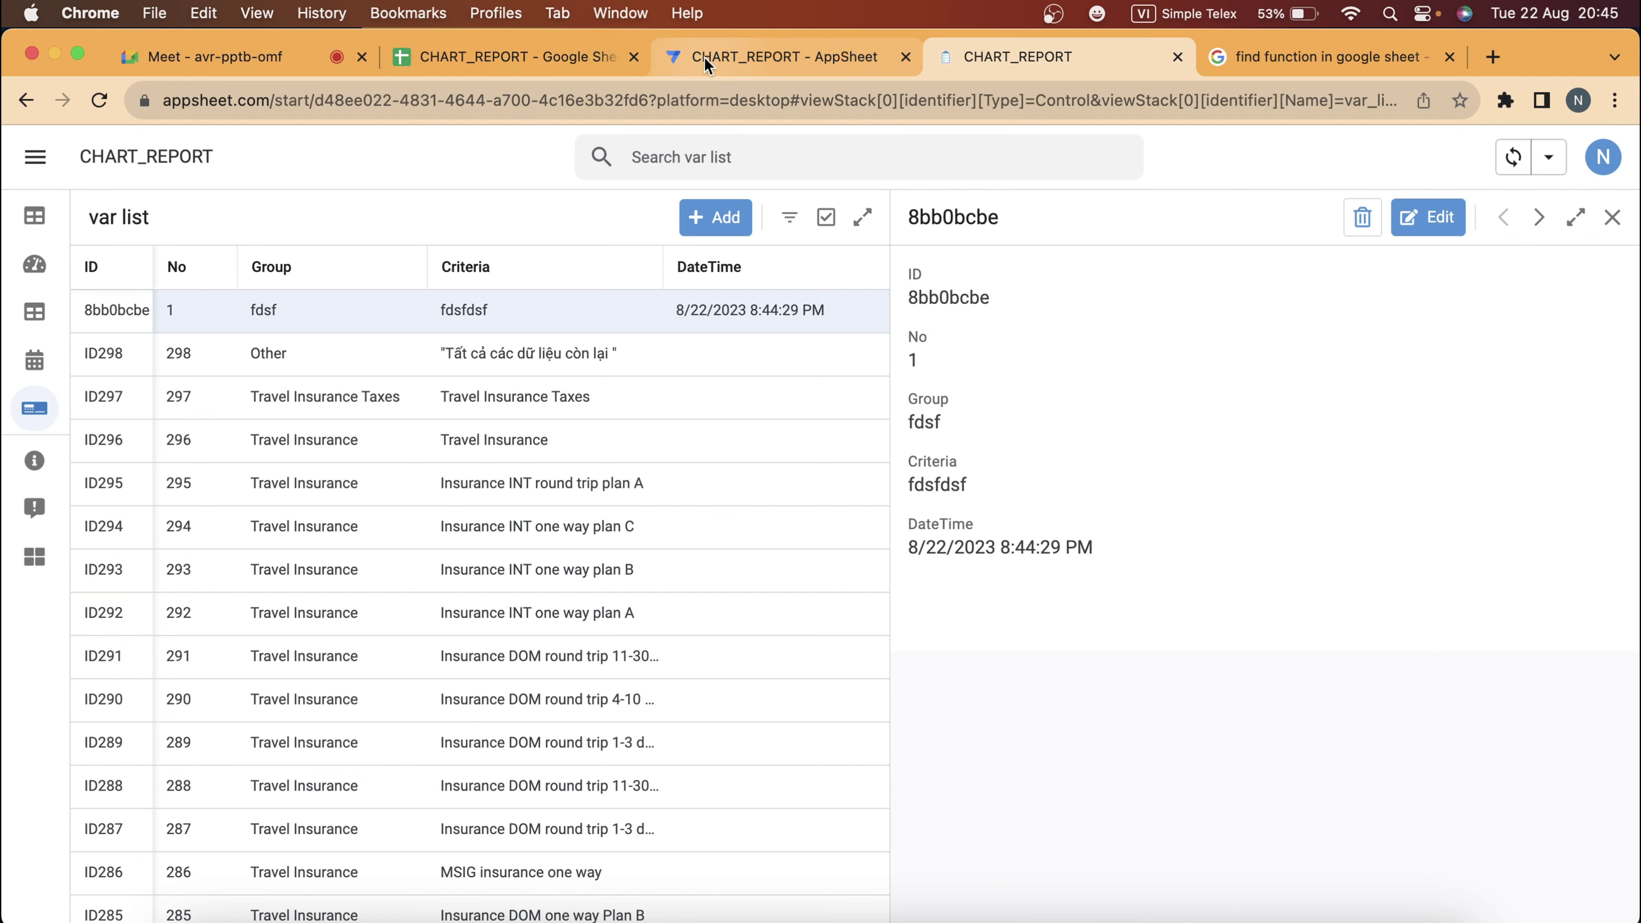
Clear the NOW() initial value from the DateTime column.
click(31, 328)
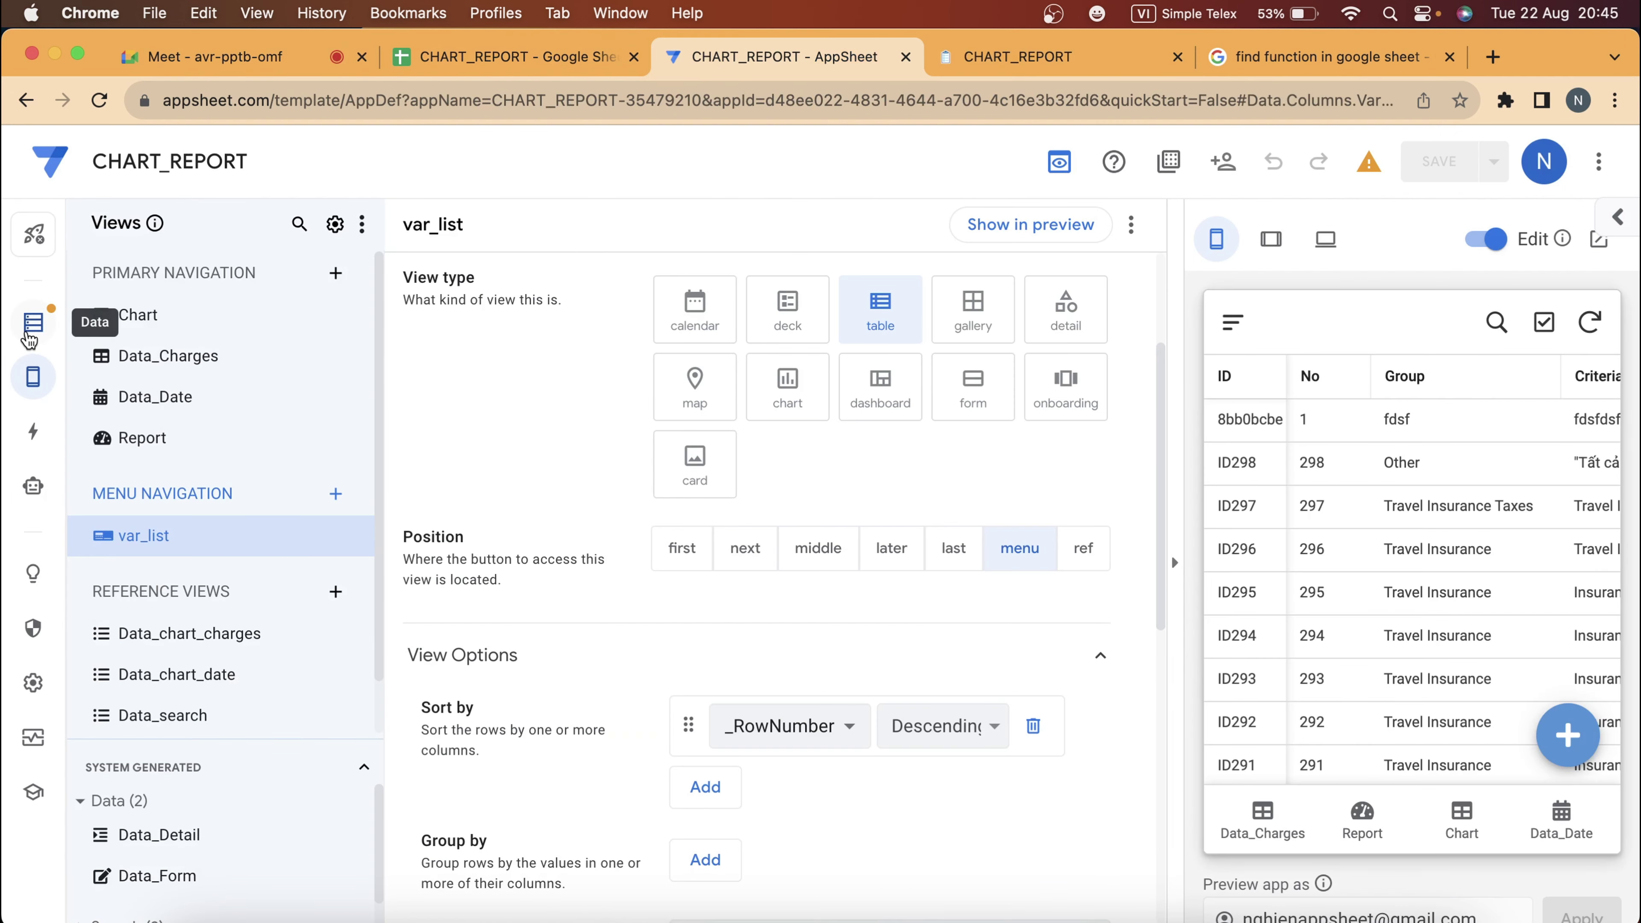
scroll(756, 640, right, 5)
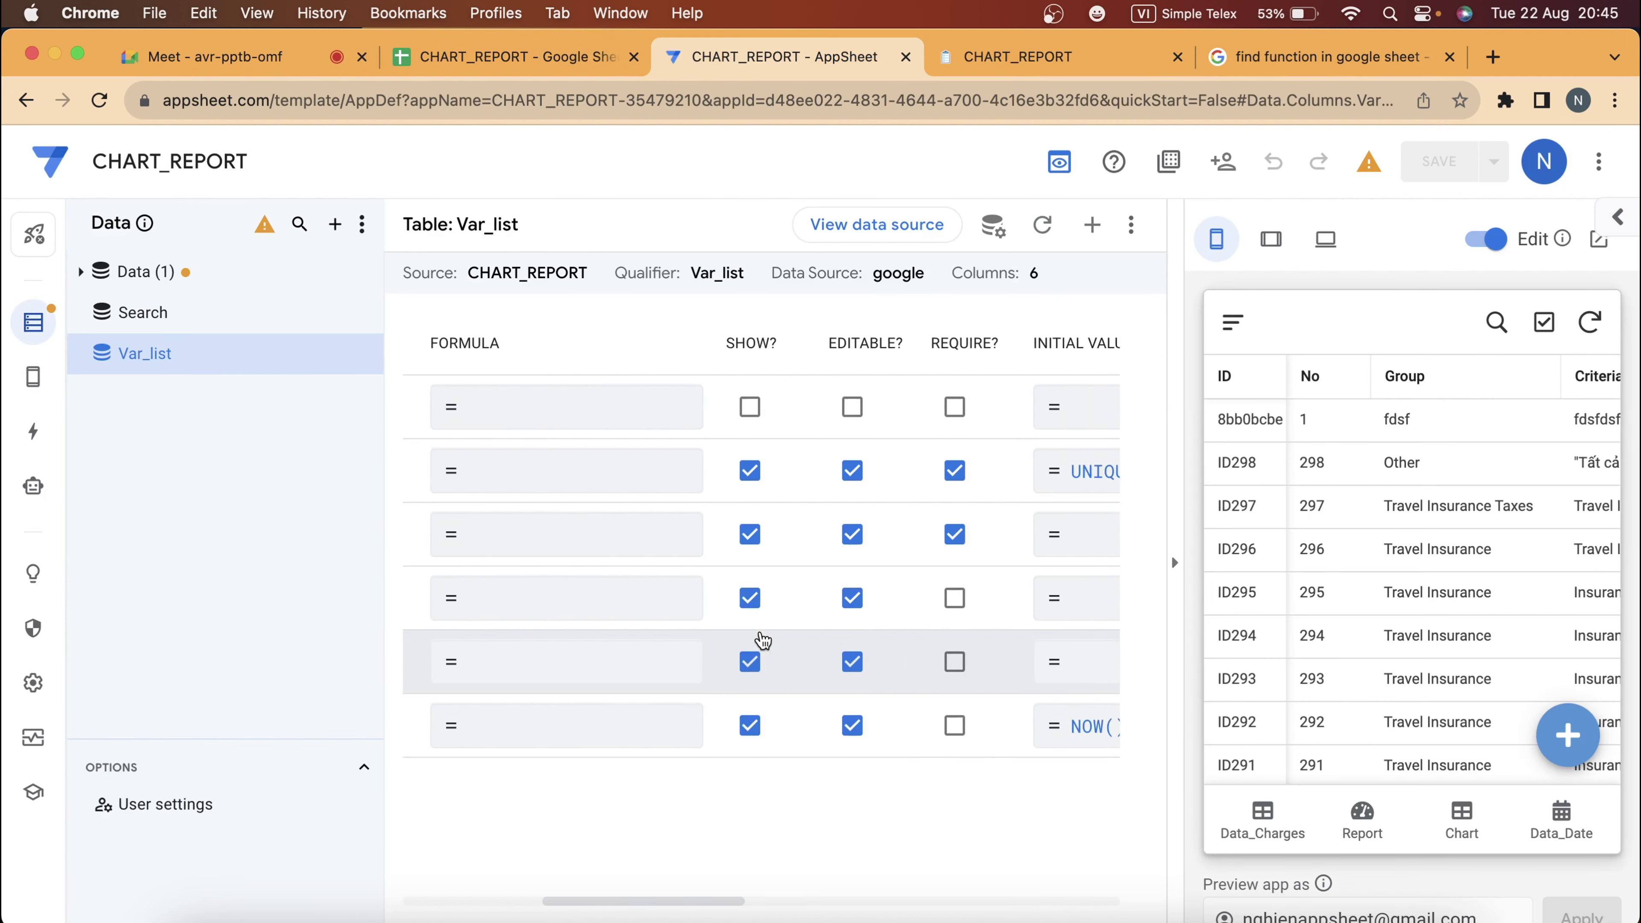
scroll(1046, 730, right, 2)
click(1048, 729)
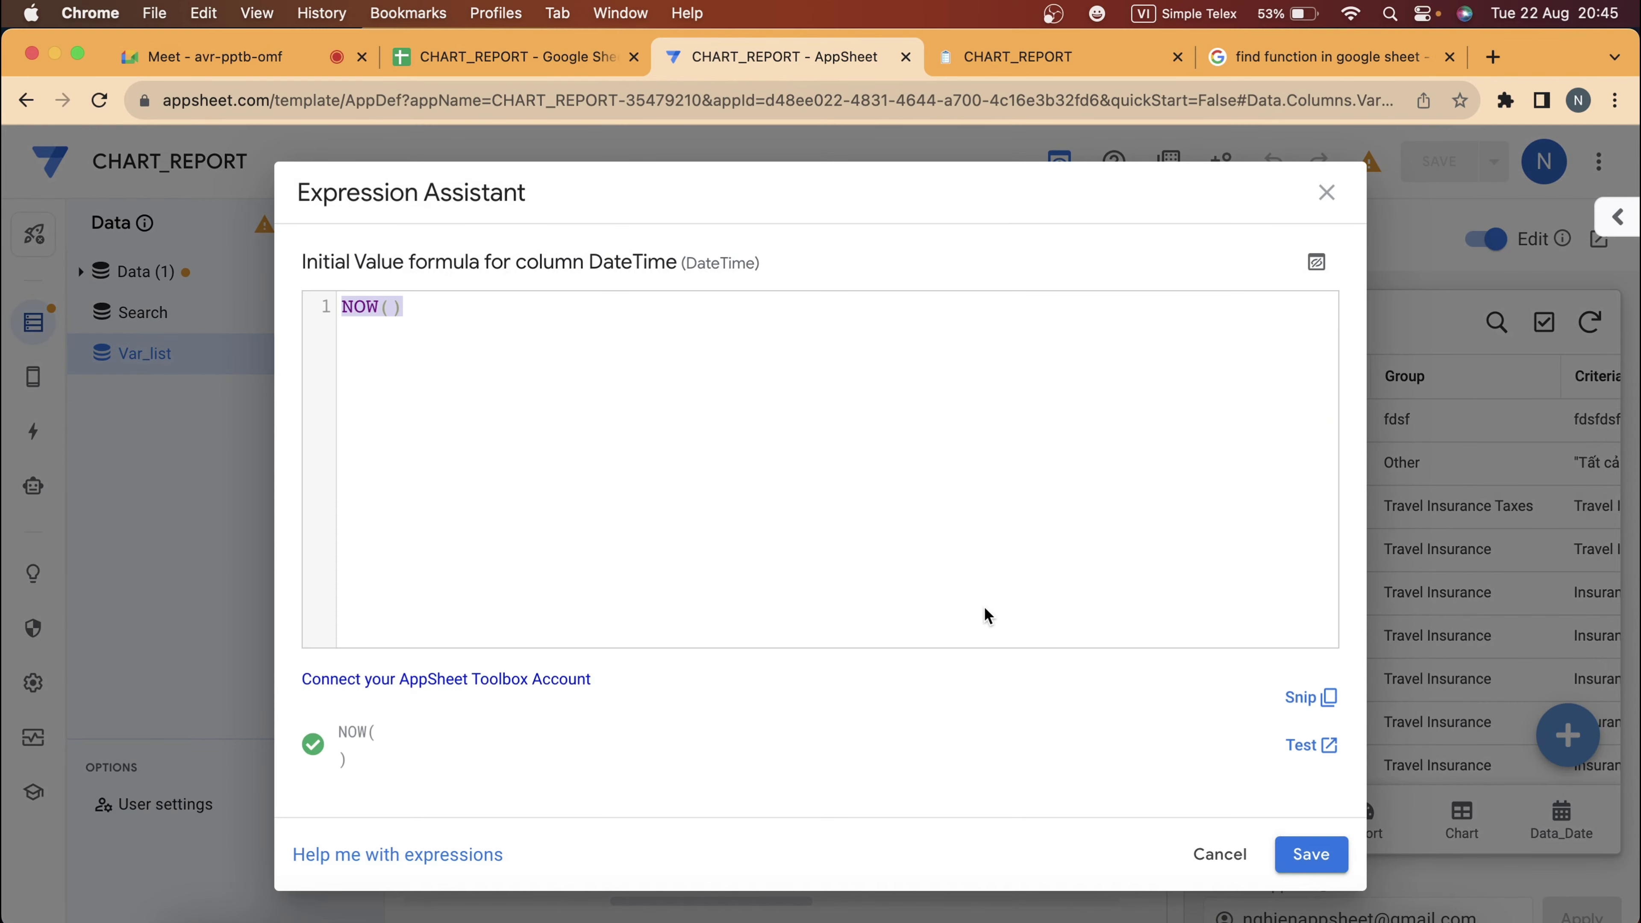
key(BackSpace)
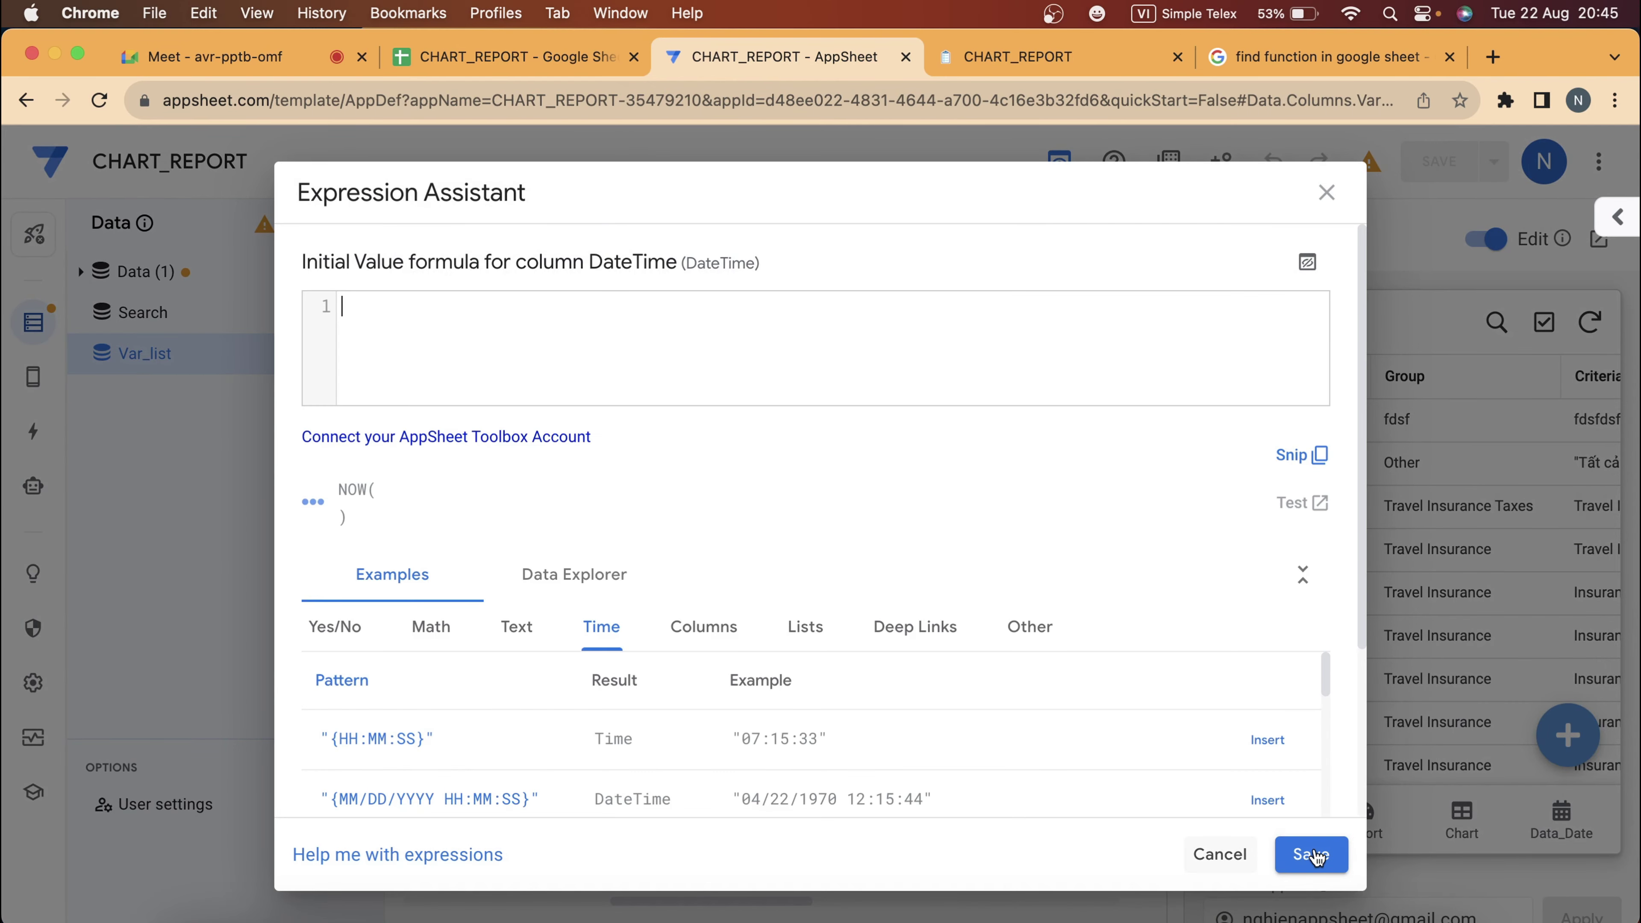
click(1311, 855)
Set the DateTime column's App Formula to NOW() and save the app.
scroll(707, 740, left, 3)
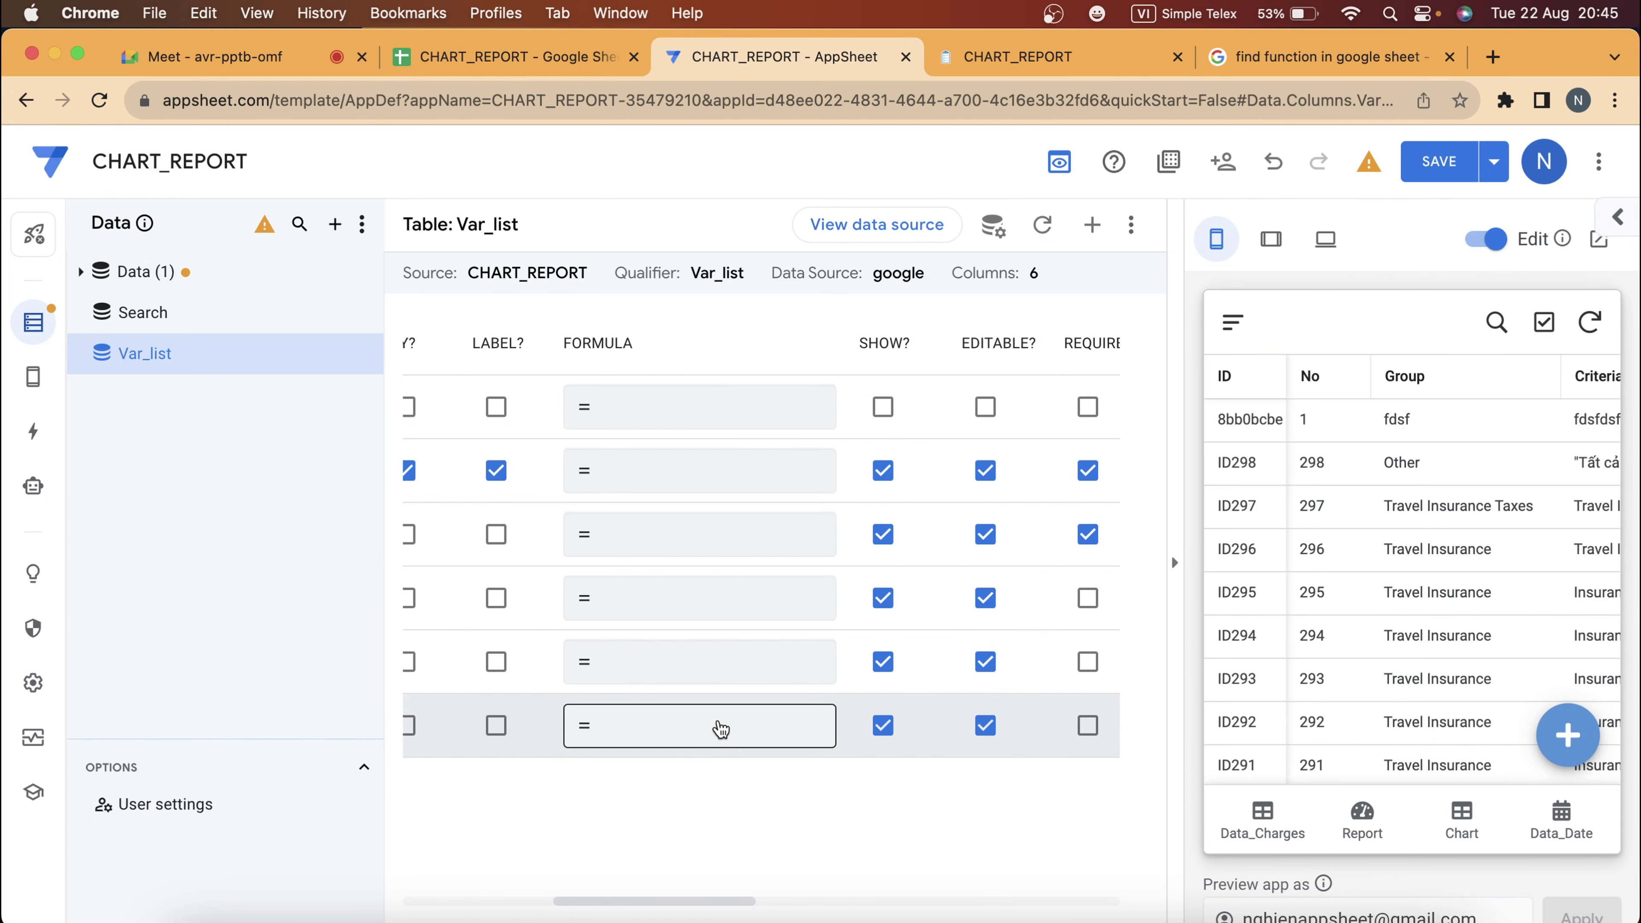
click(720, 729)
text(NOW())
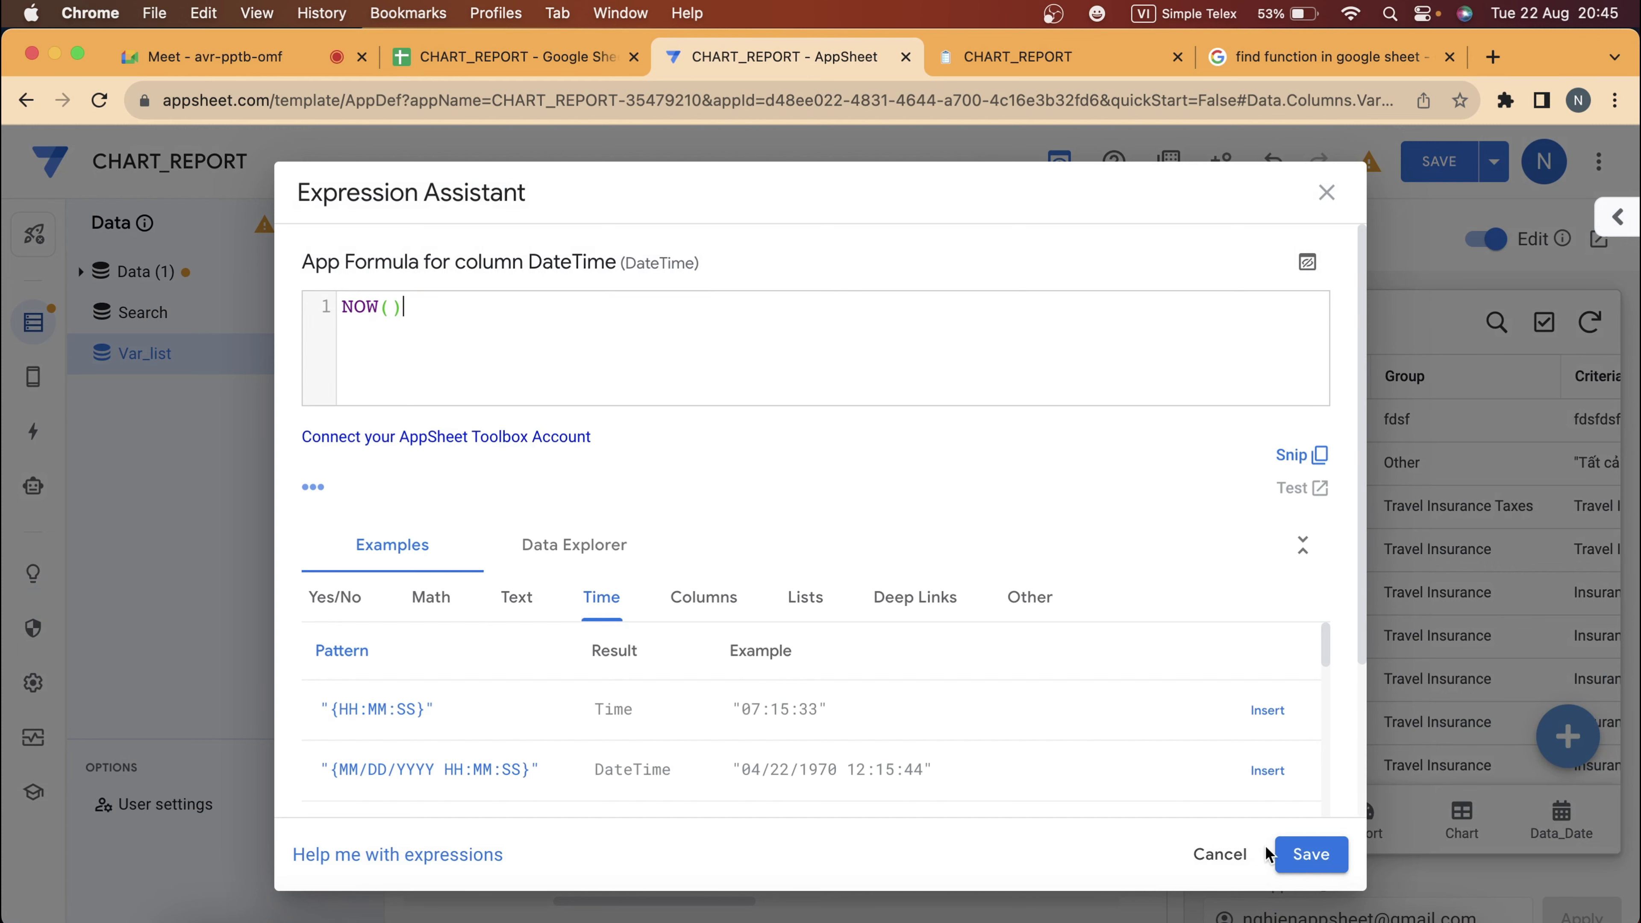
click(1298, 857)
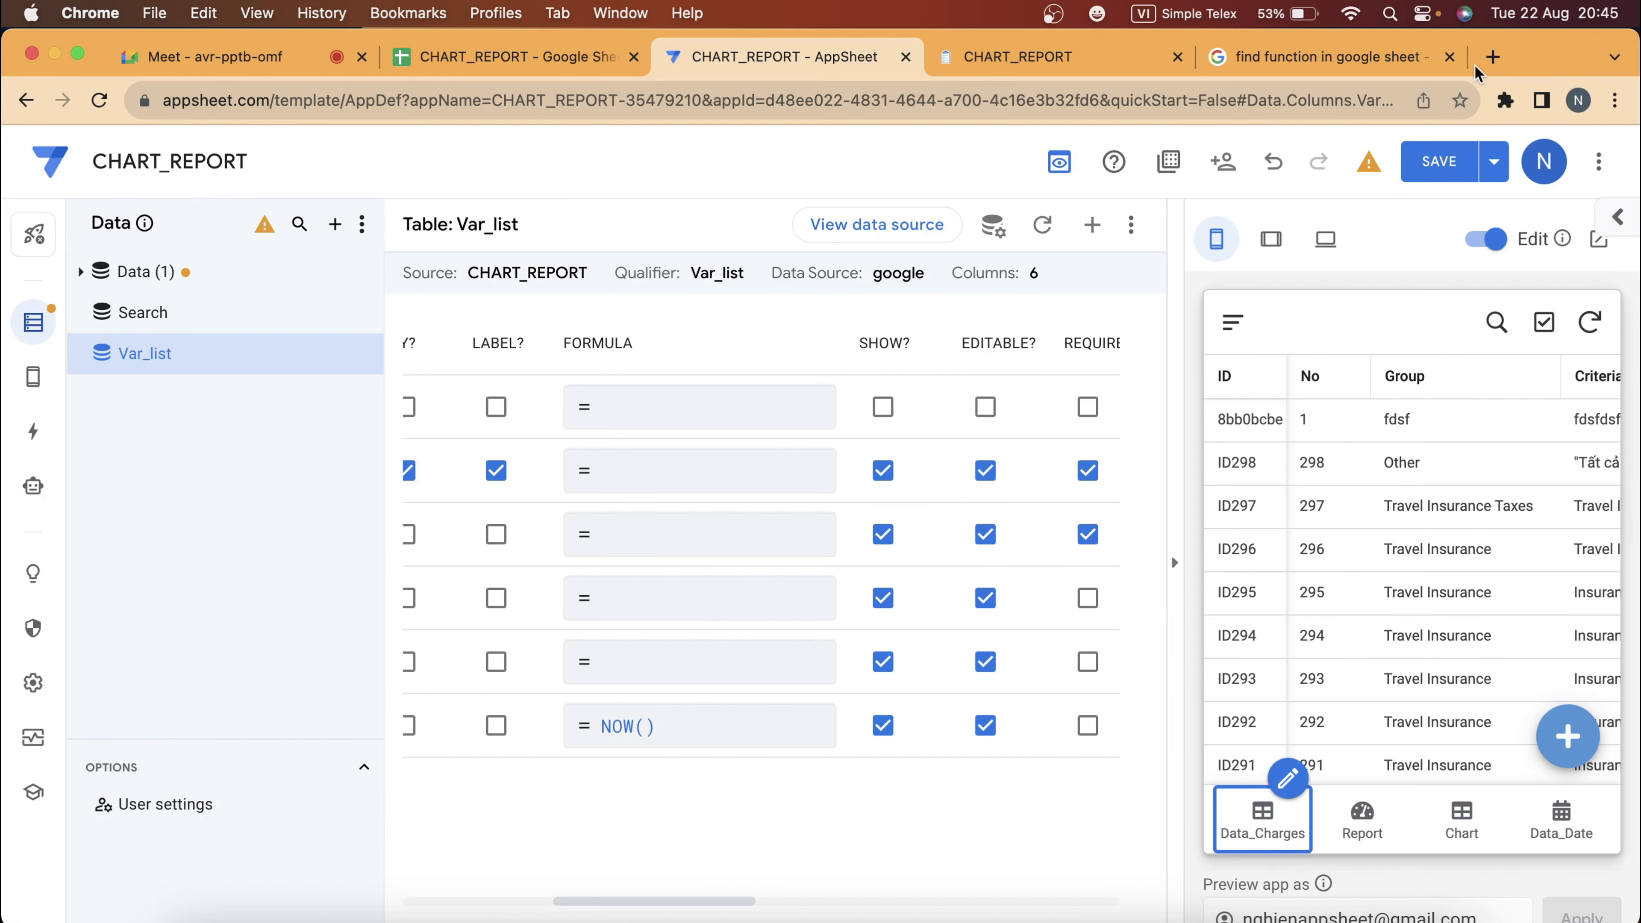
click(1433, 163)
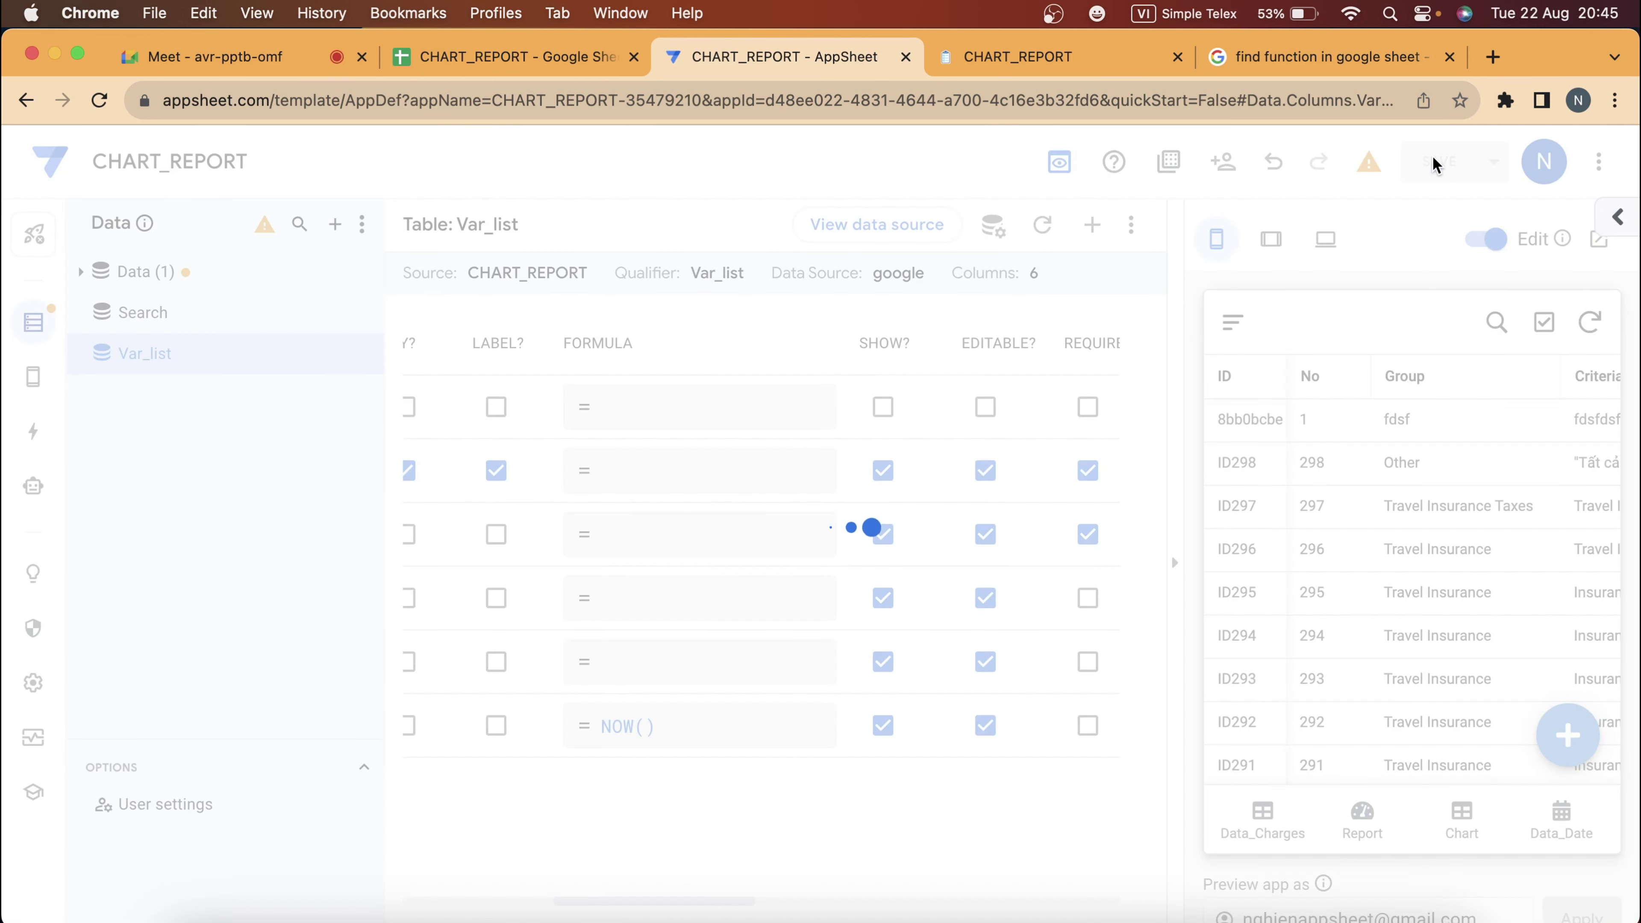
Sync the running CHART_REPORT app and open the var list record for editing.
click(1072, 61)
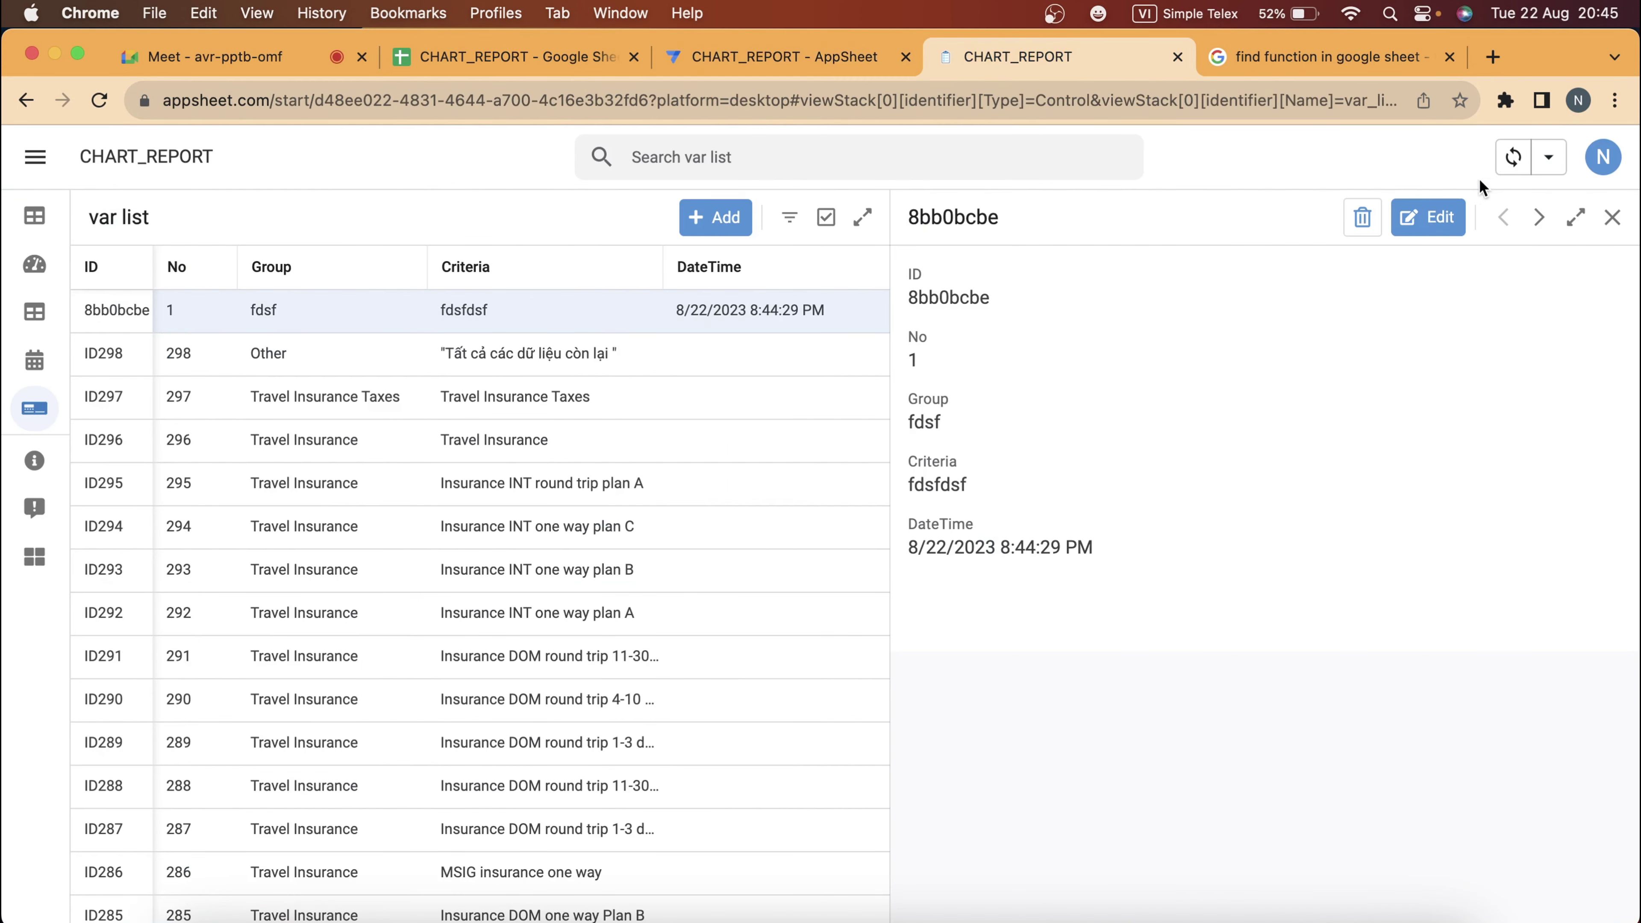
click(1513, 161)
click(1438, 226)
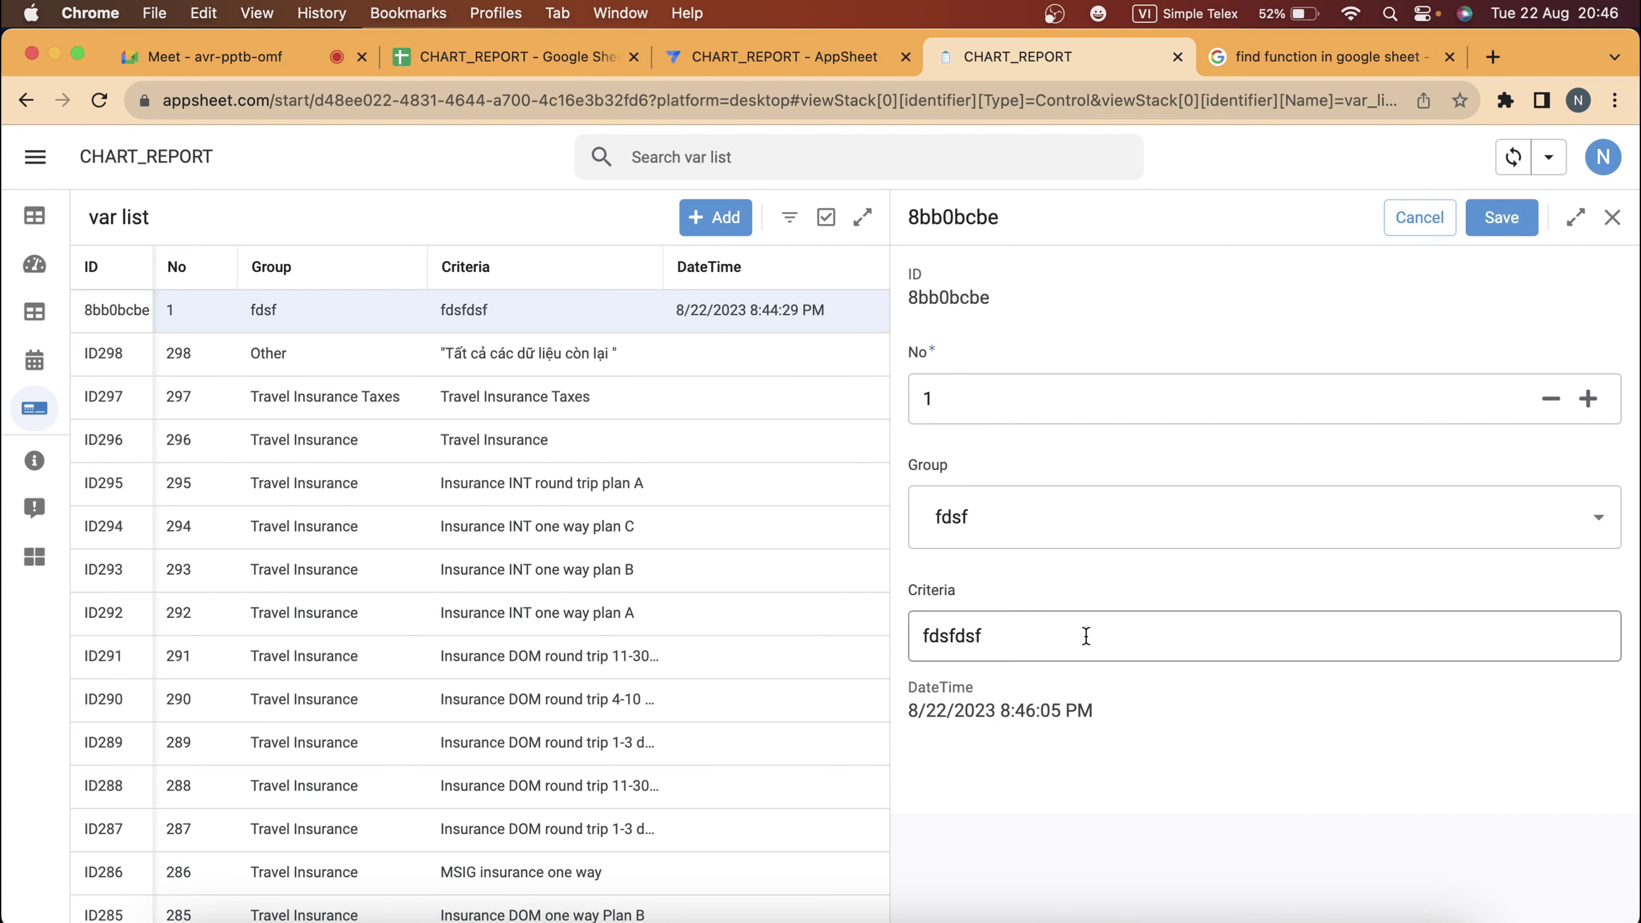
Re-save the record so its DateTime becomes 8/22/2023 8:46:05 PM, then return to the editor.
drag(982, 714, 927, 714)
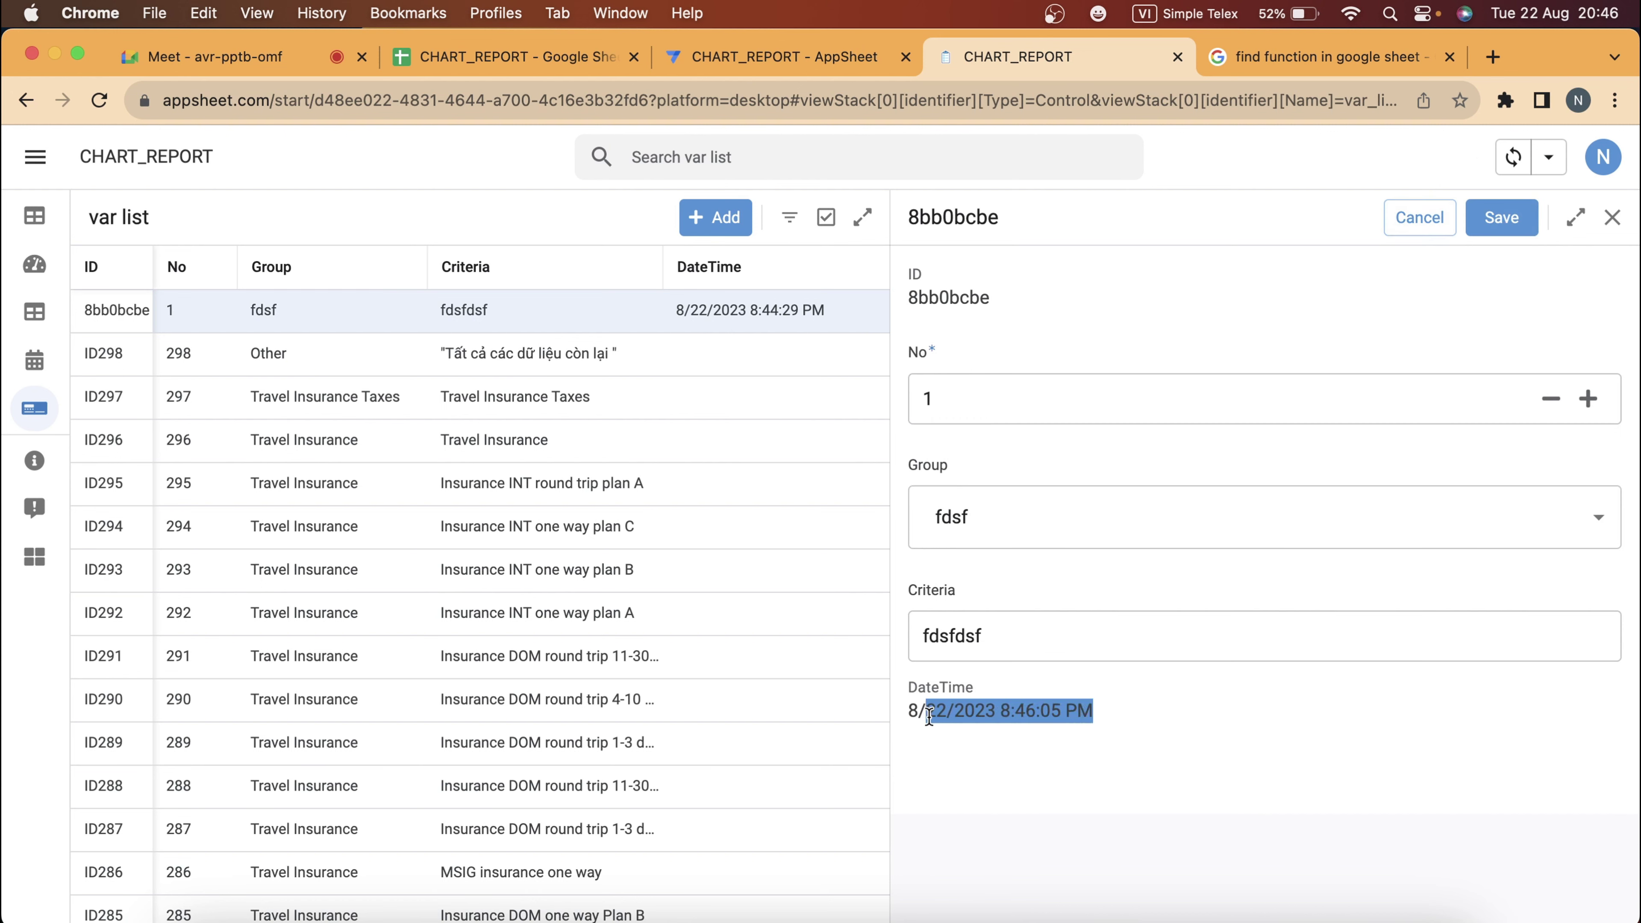
click(1000, 714)
triple_click(1000, 714)
click(1087, 733)
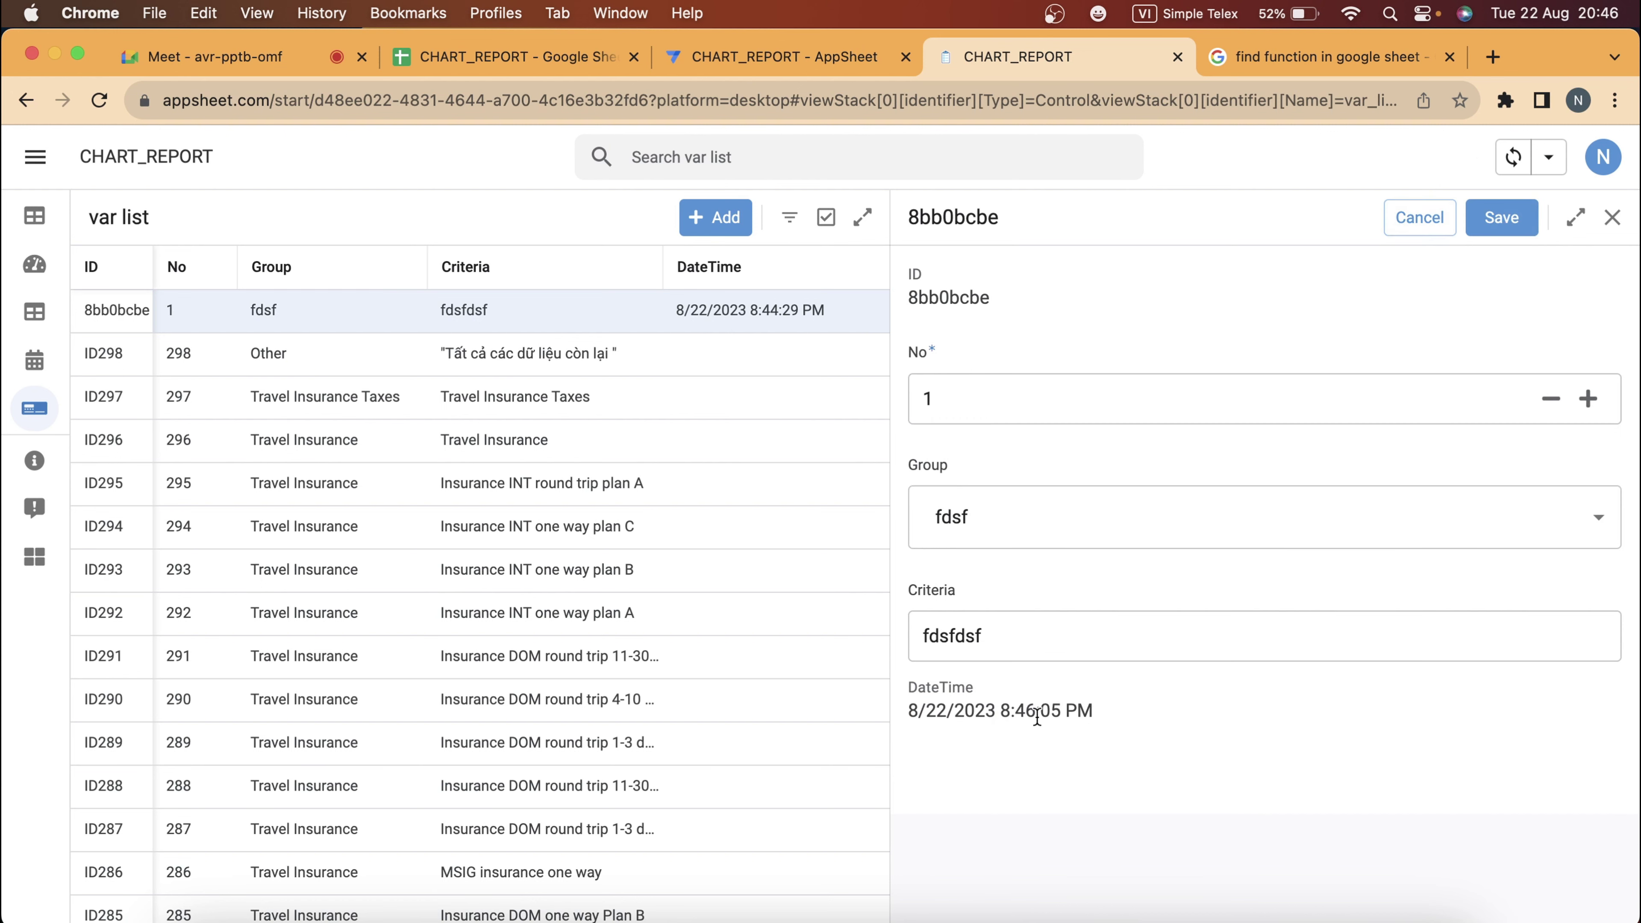
drag(998, 714, 1095, 690)
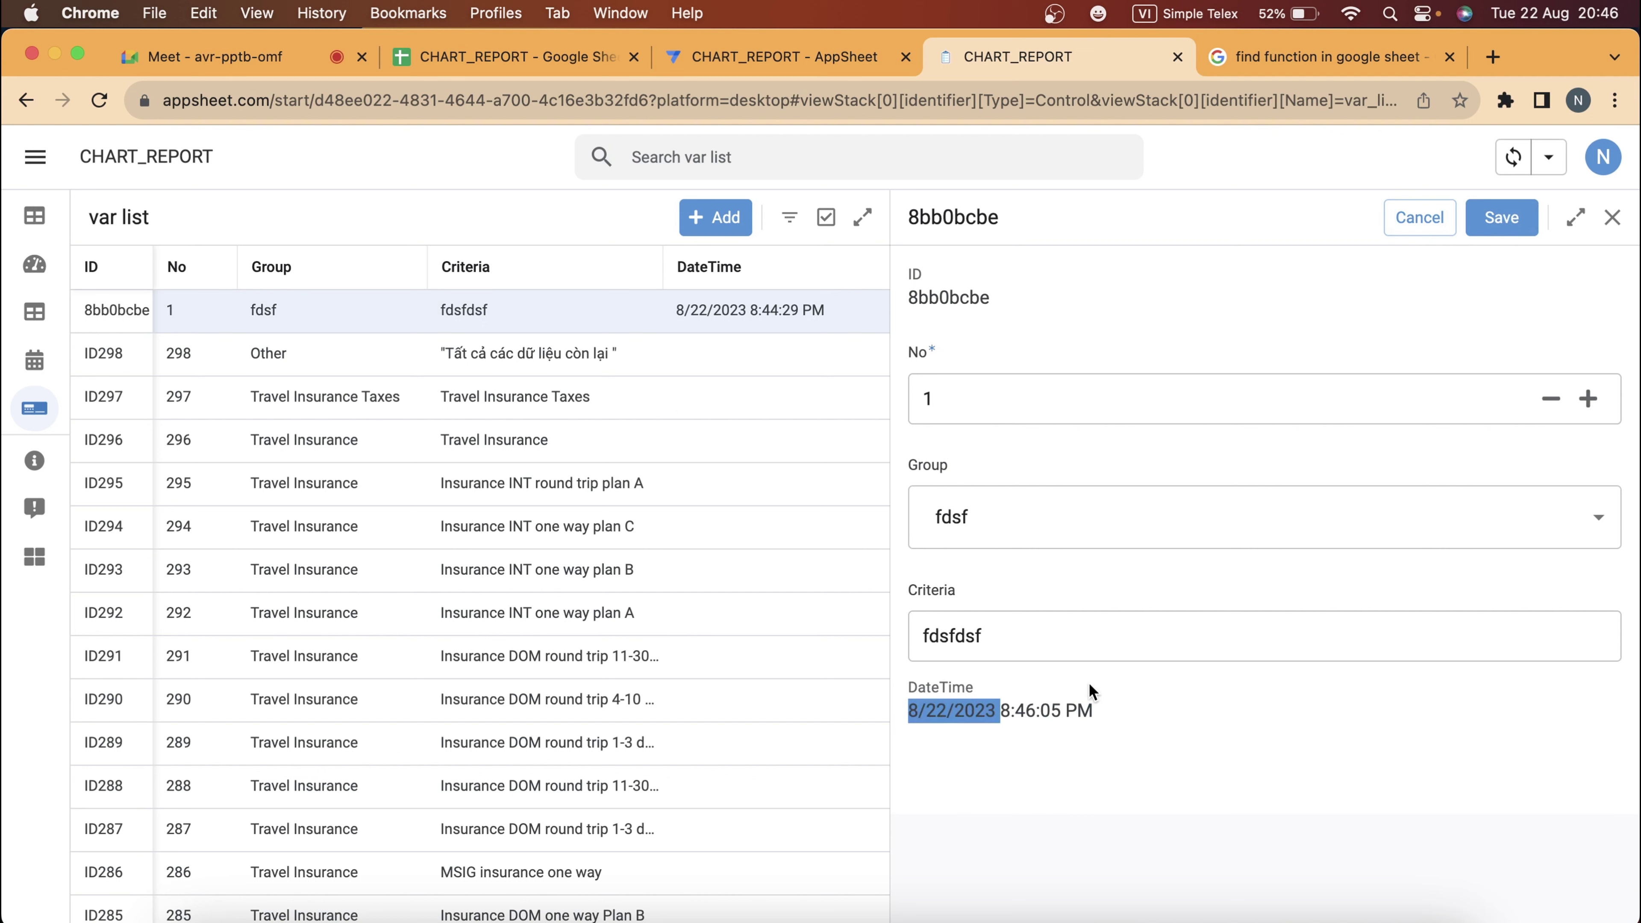
click(1505, 218)
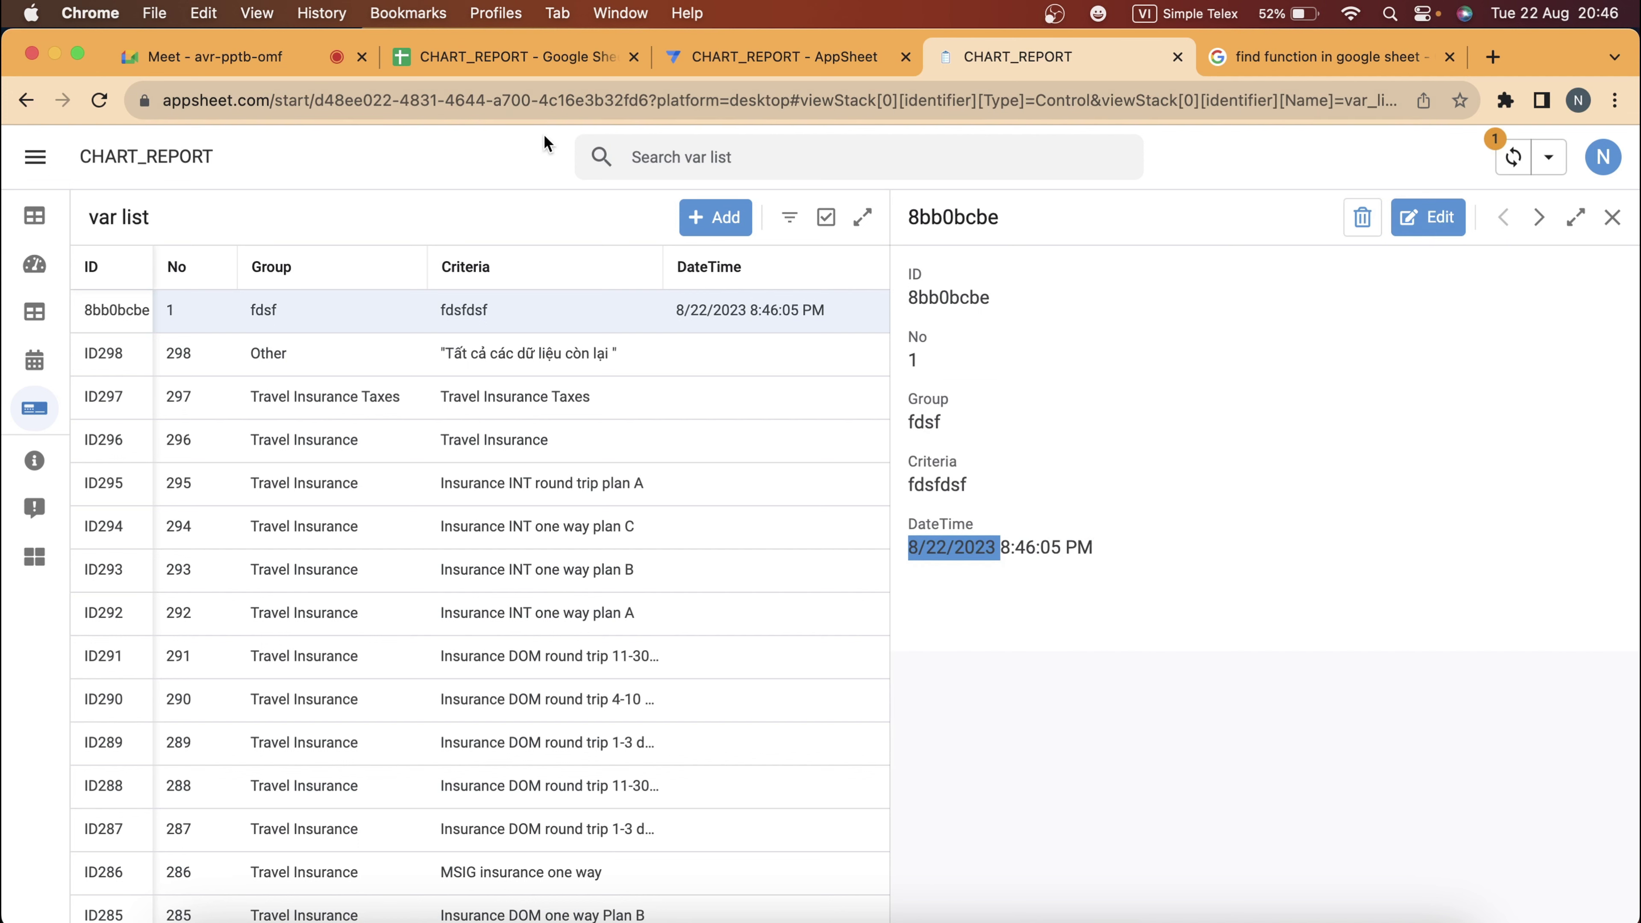
click(728, 59)
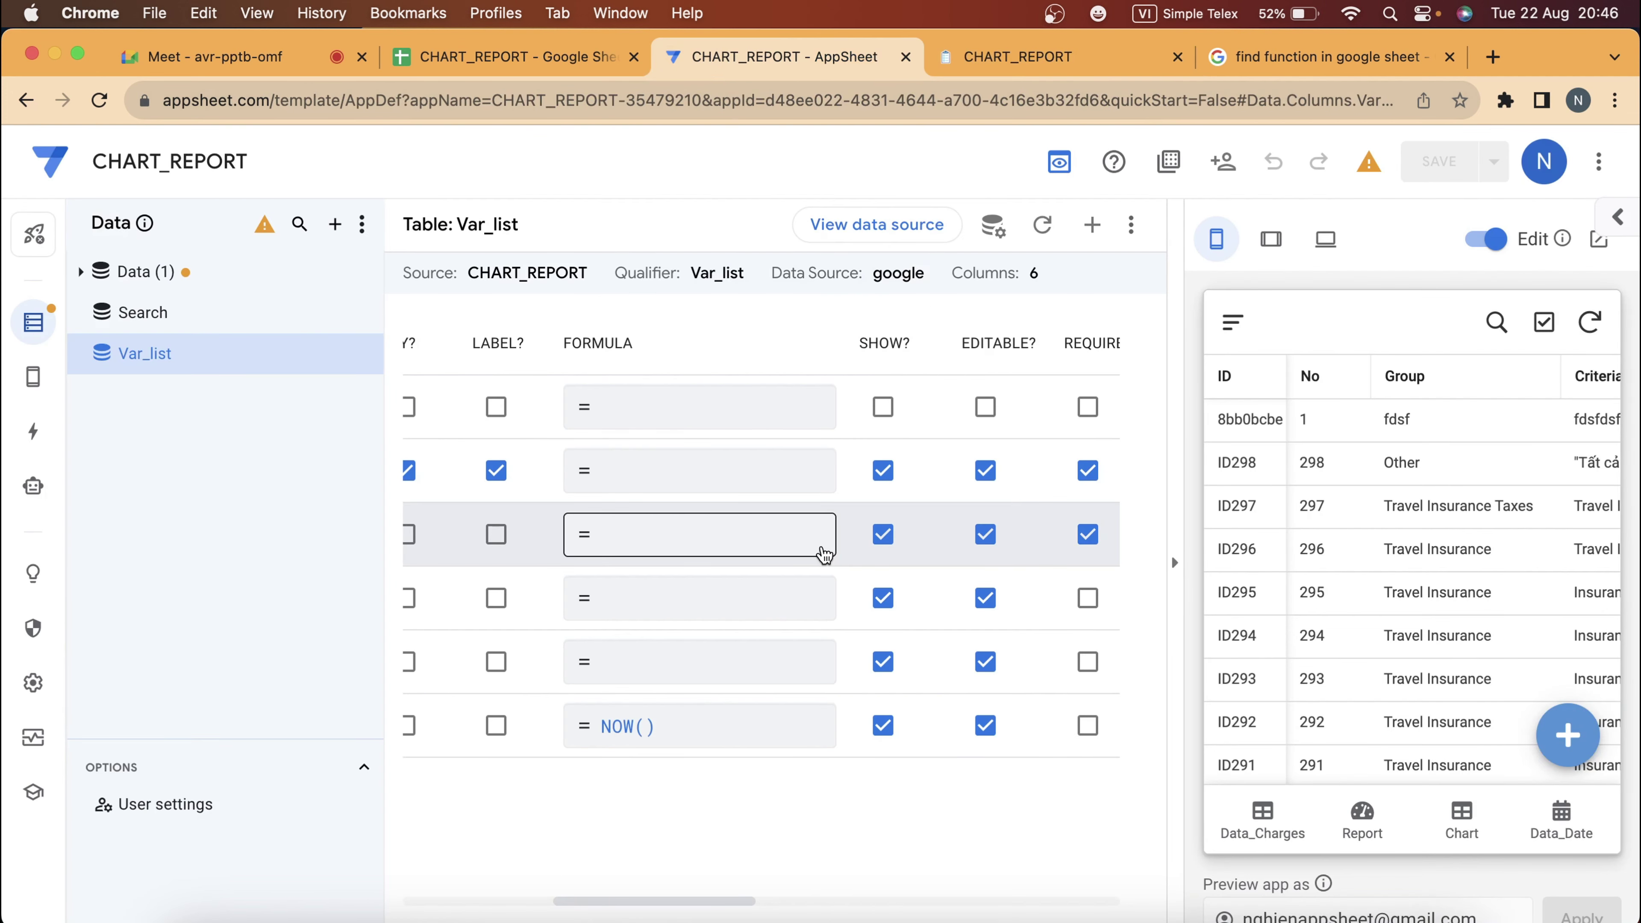
scroll(825, 555, right, 3)
scroll(825, 555, right, 2)
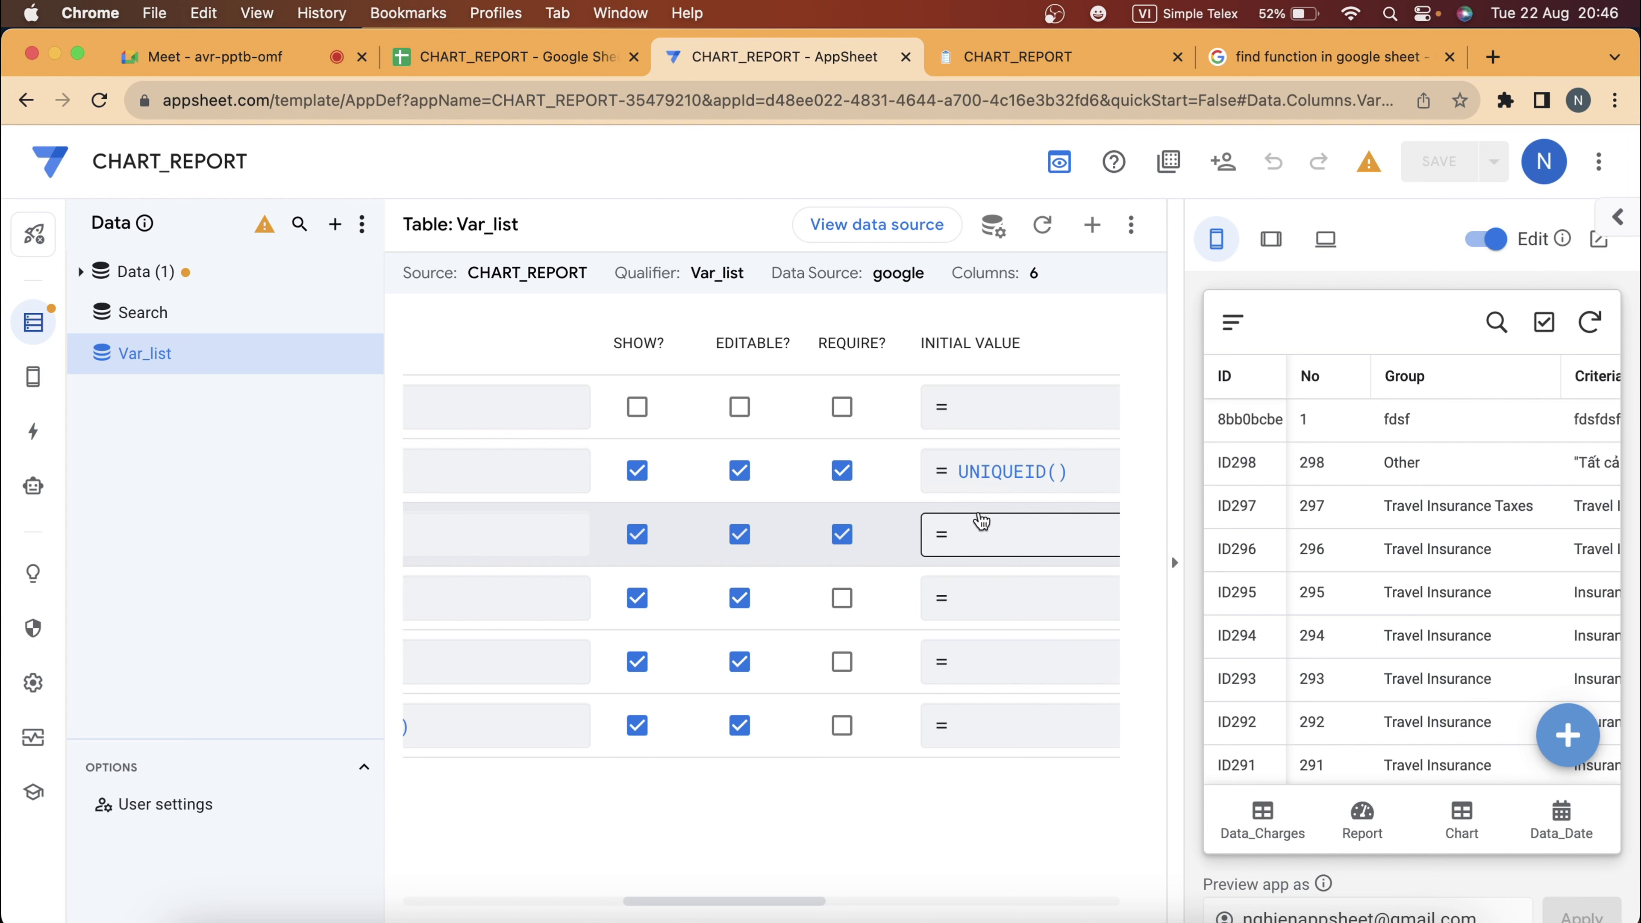
scroll(659, 568, left, 1)
scroll(666, 578, left, 4)
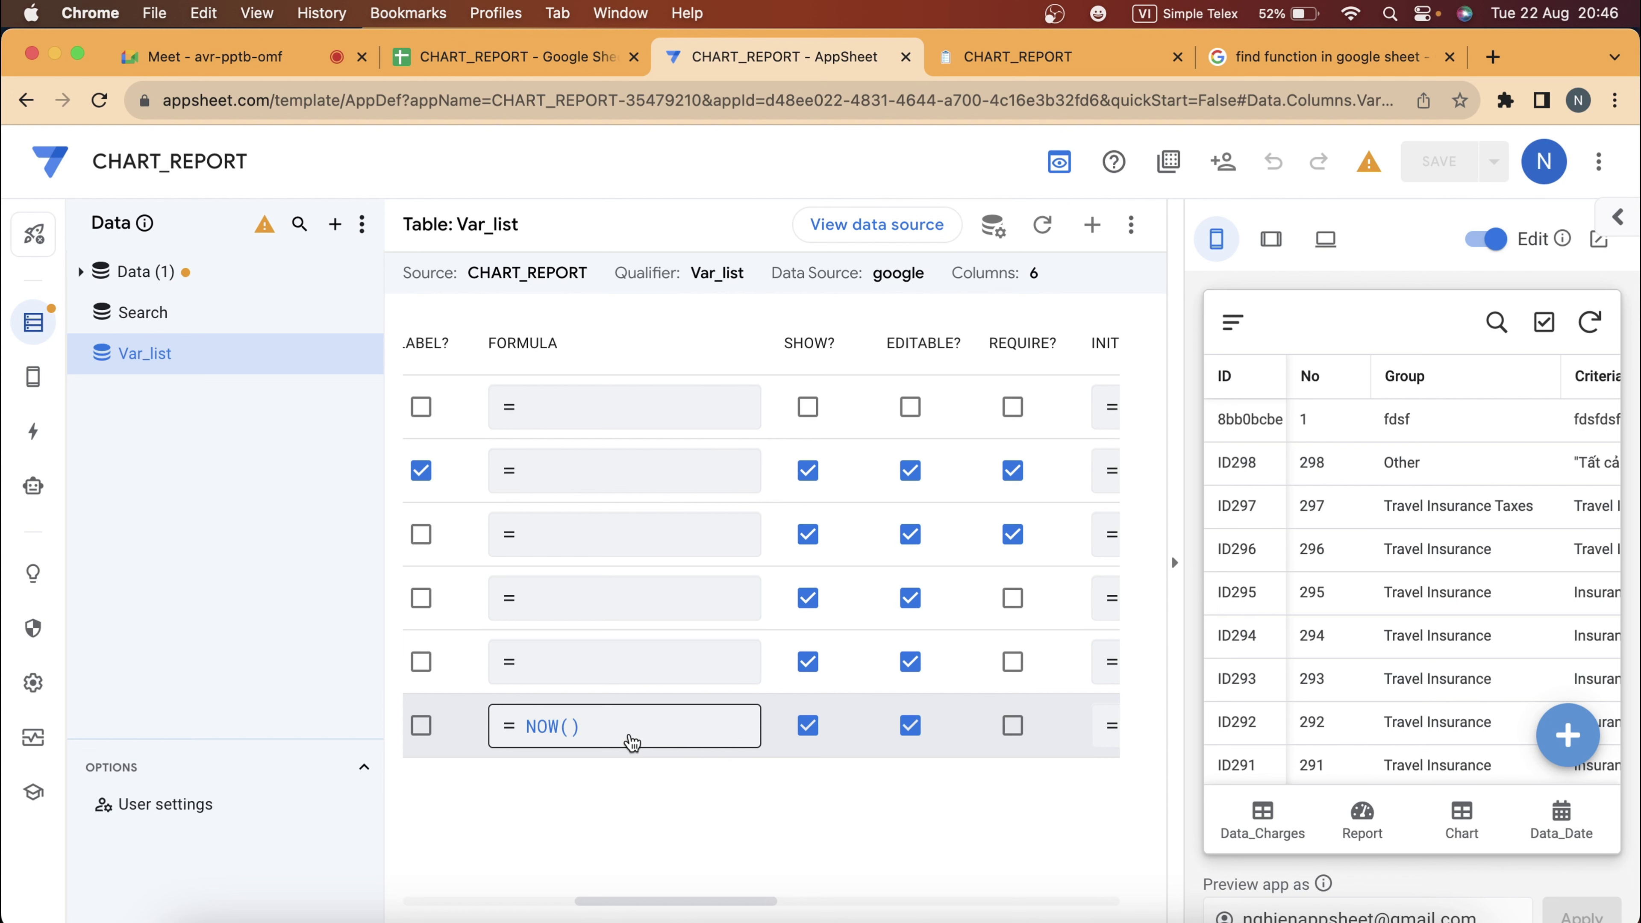
scroll(871, 433, right, 5)
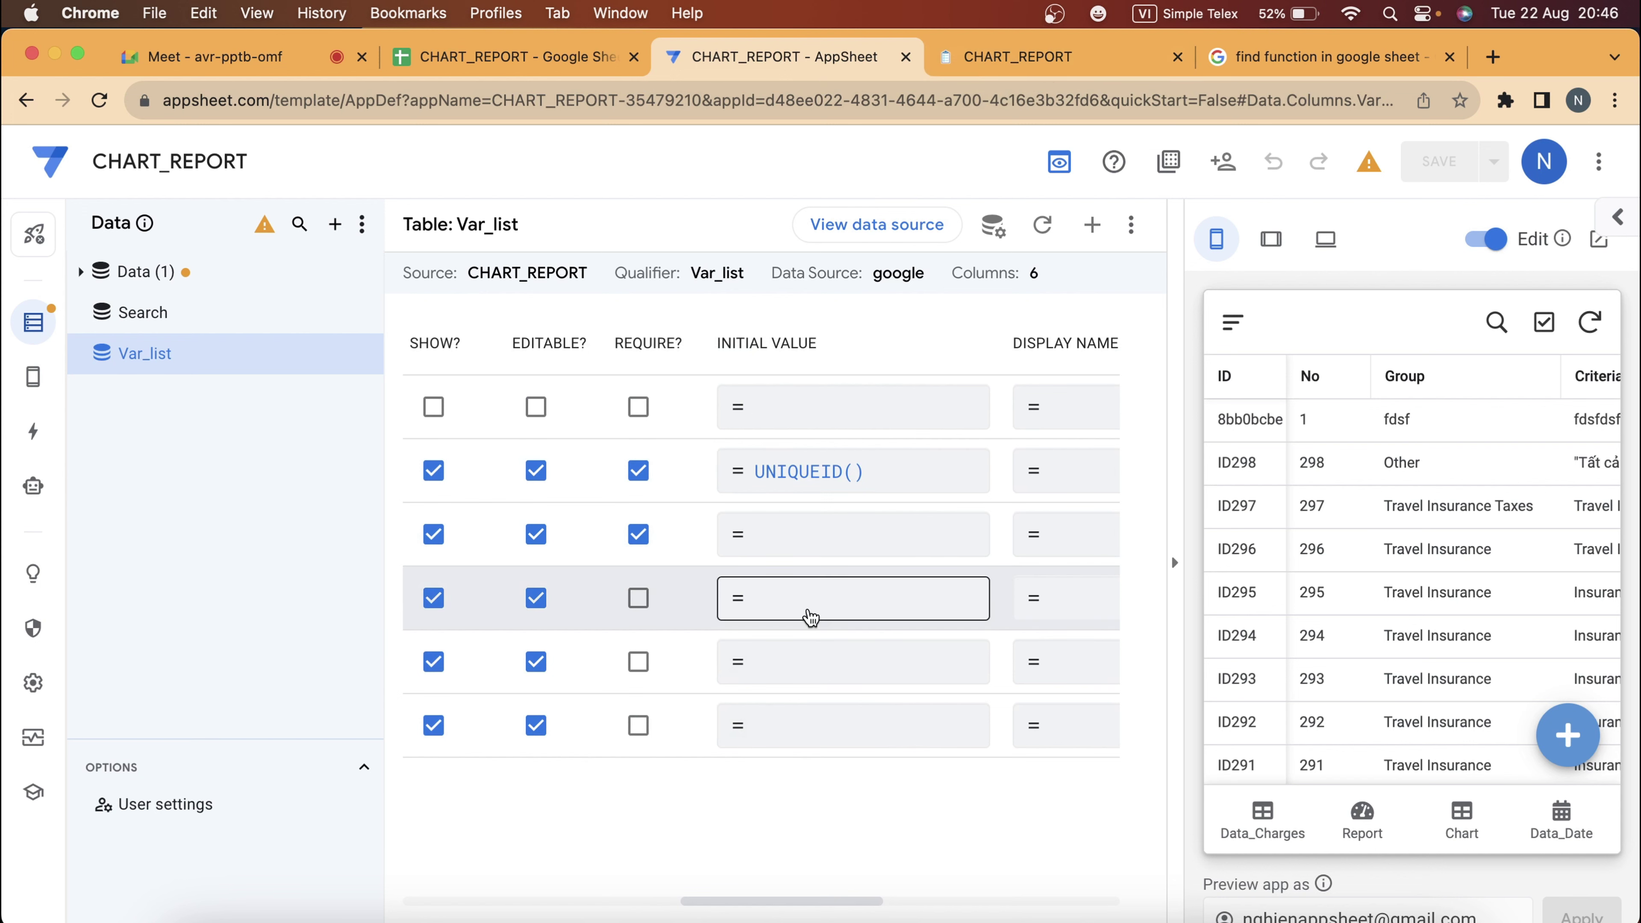
scroll(810, 617, right, 2)
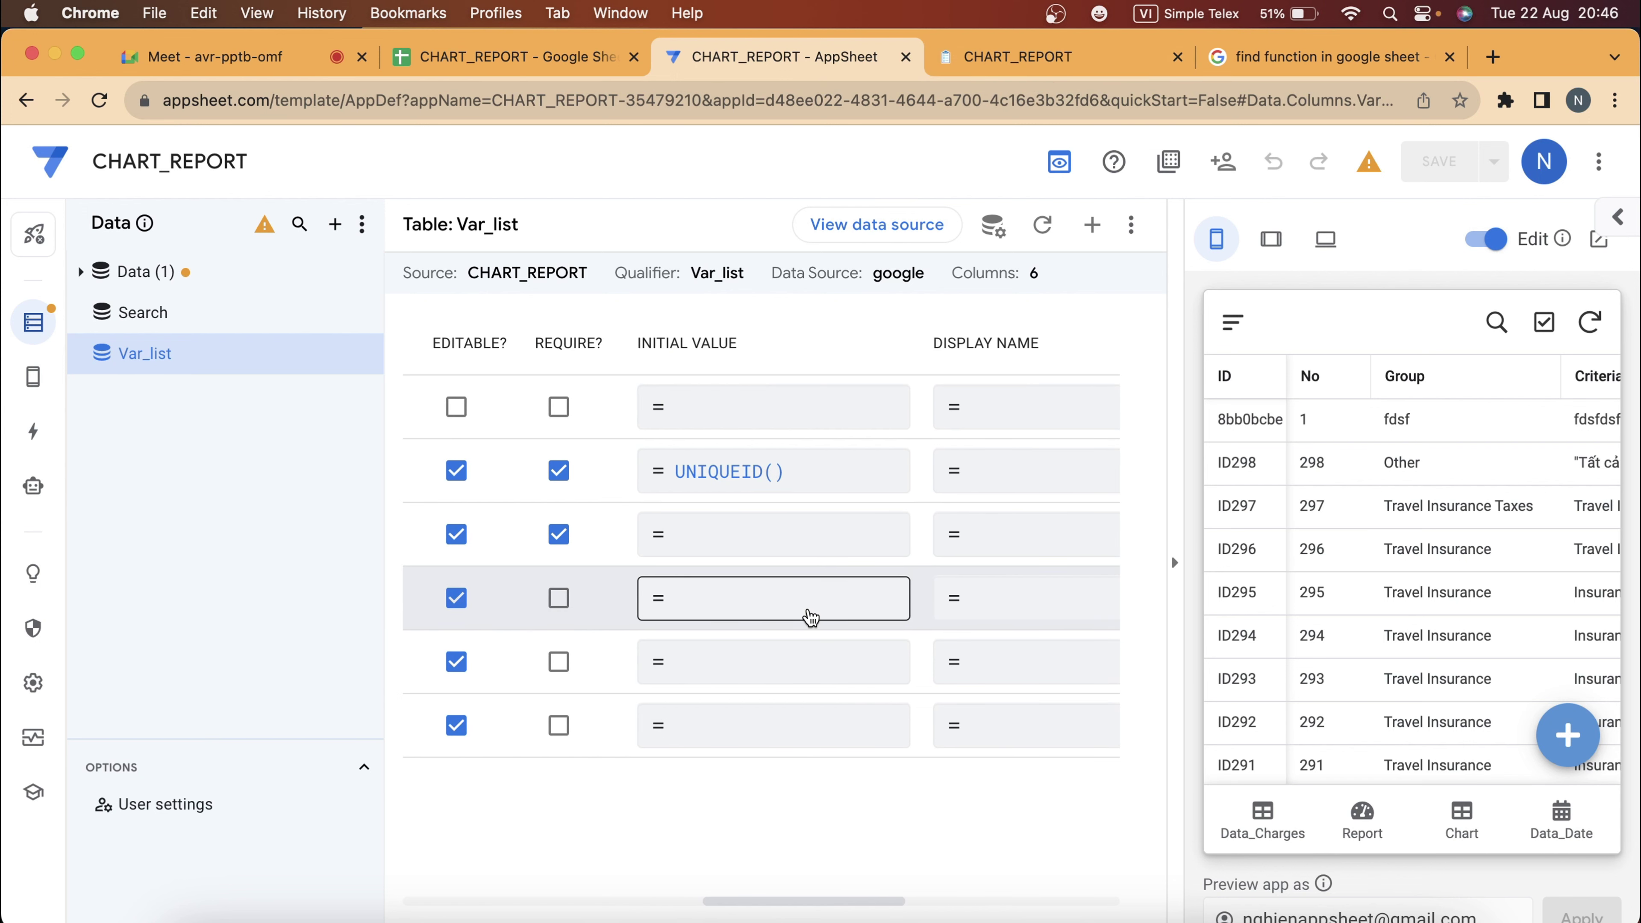
scroll(811, 617, right, 3)
scroll(809, 615, right, 2)
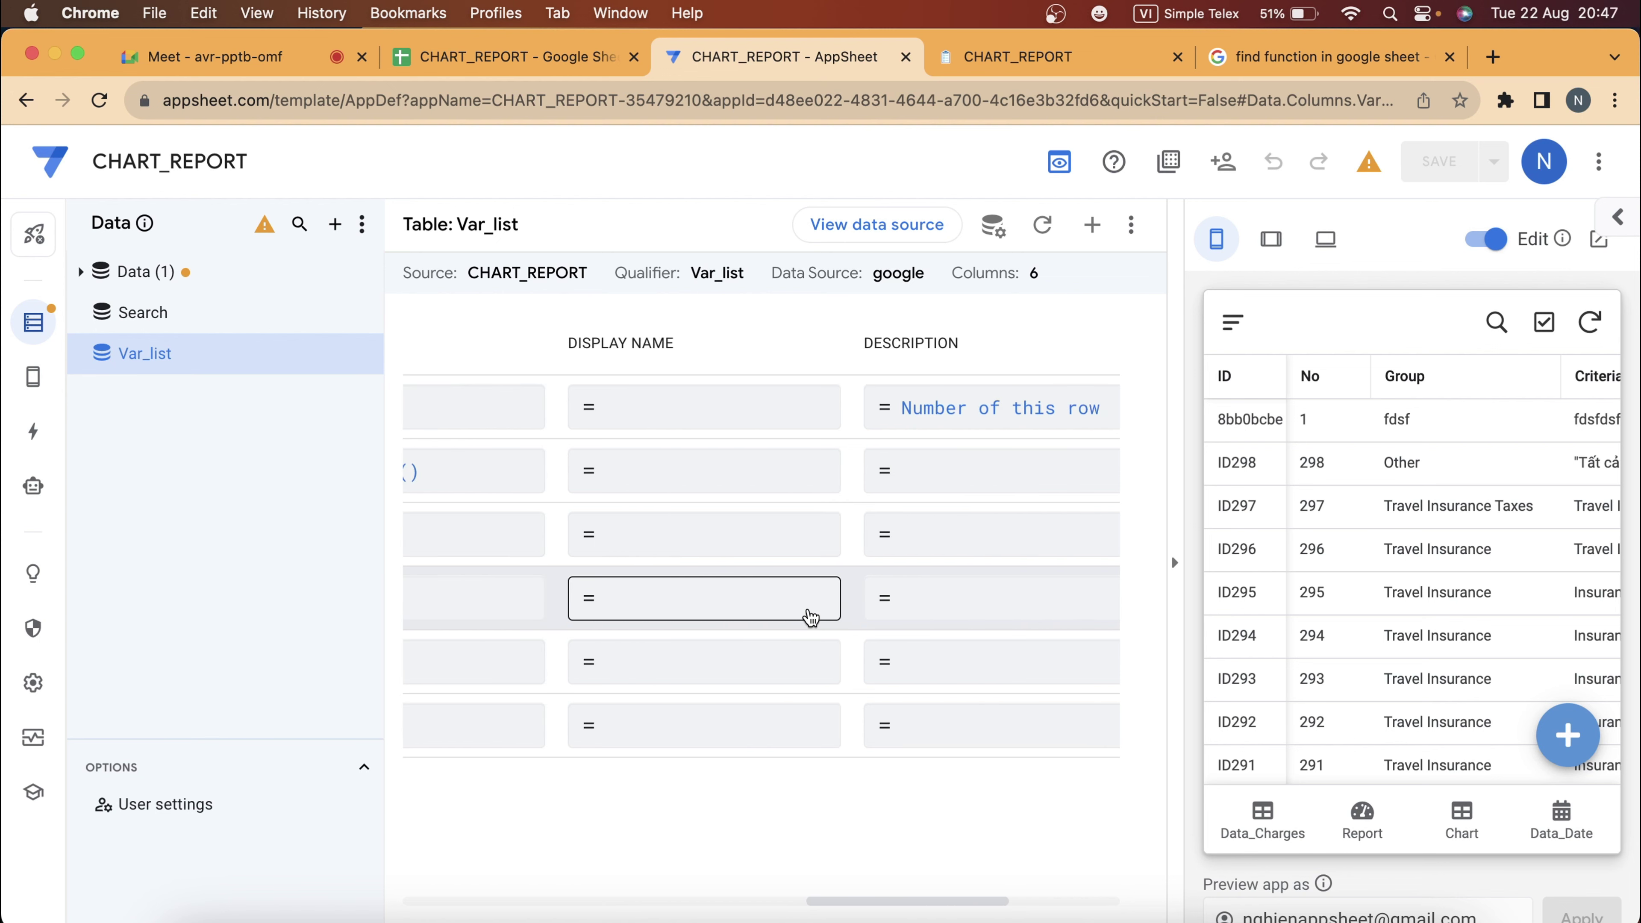
scroll(678, 601, left, 10)
scroll(678, 601, right, 10)
scroll(677, 594, right, 2)
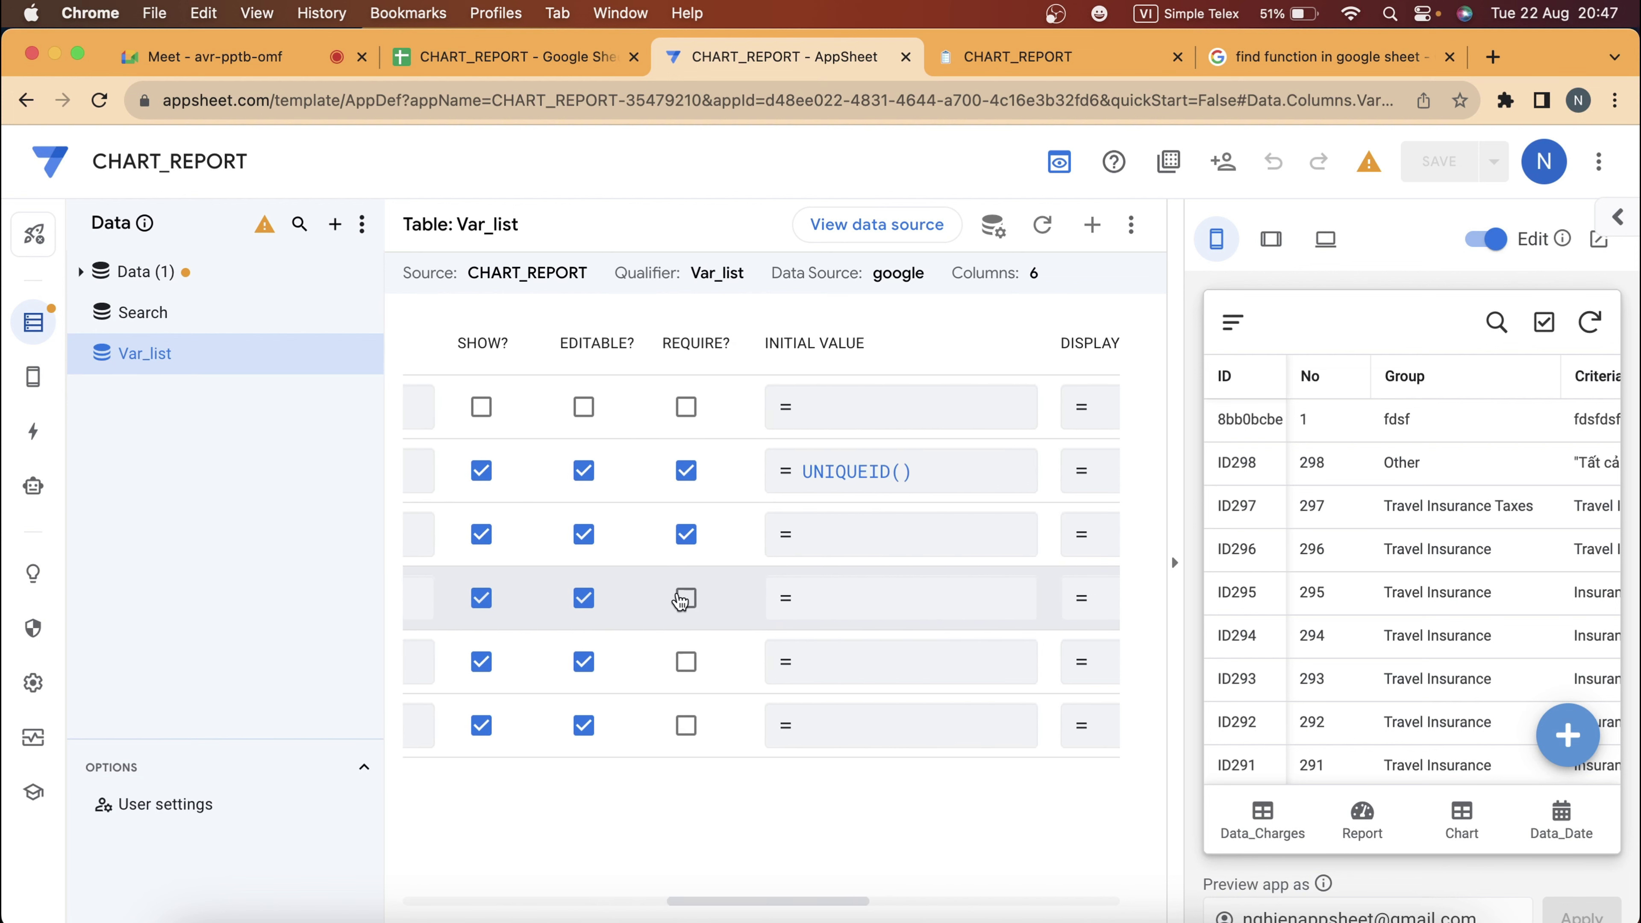
scroll(749, 359, right, 3)
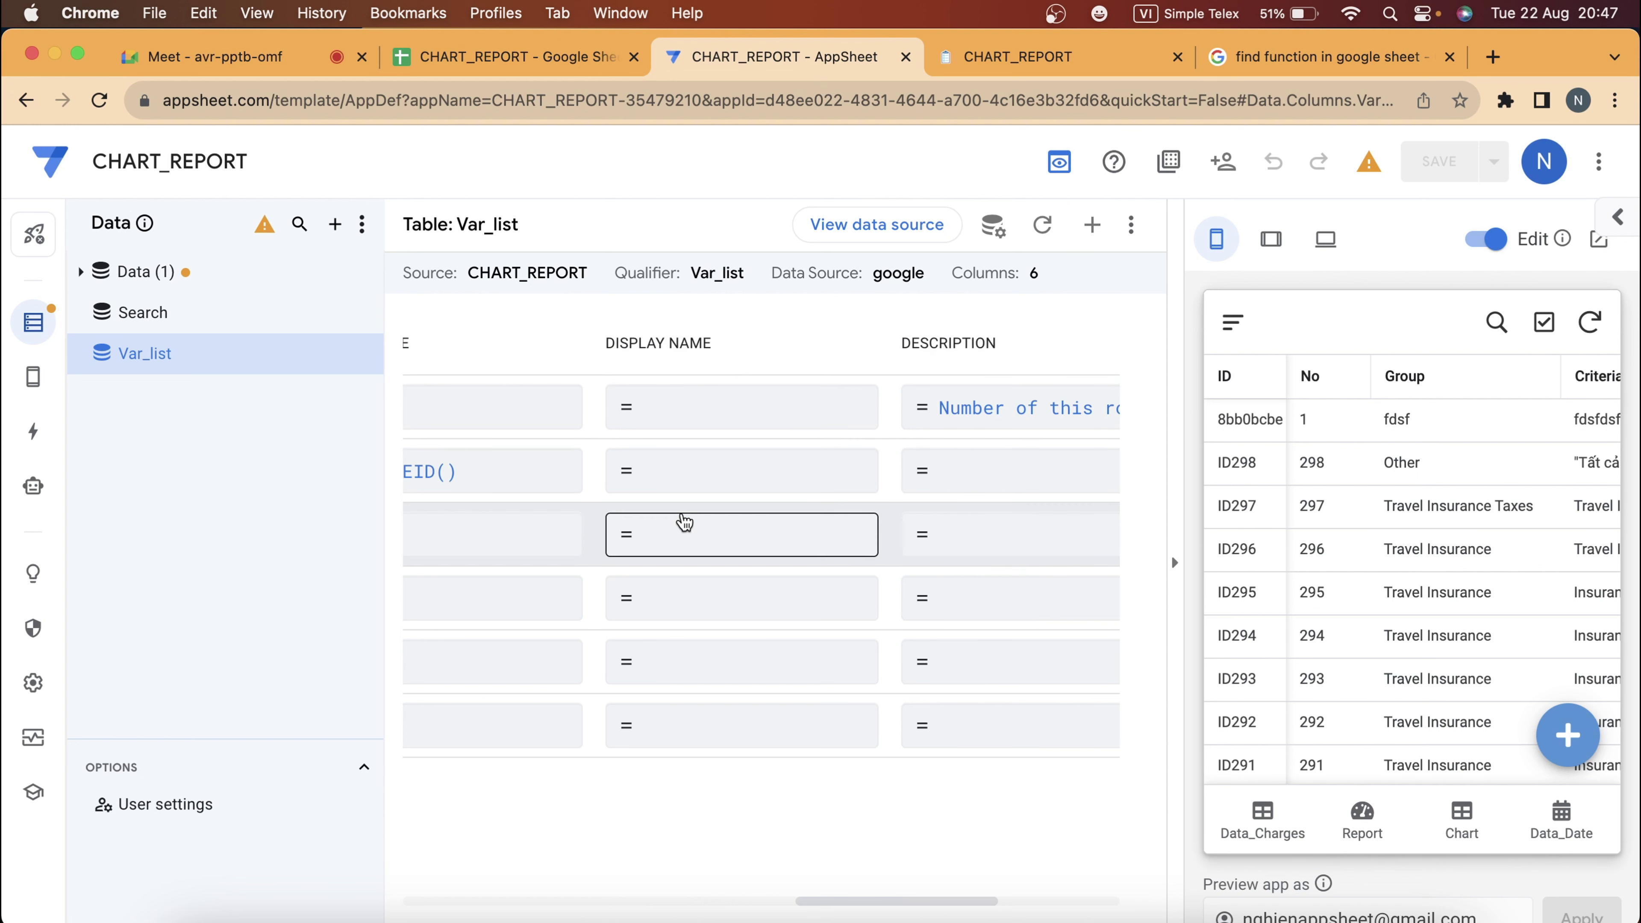
Bring up the Search table's column settings and scroll to the Display Name column.
click(279, 330)
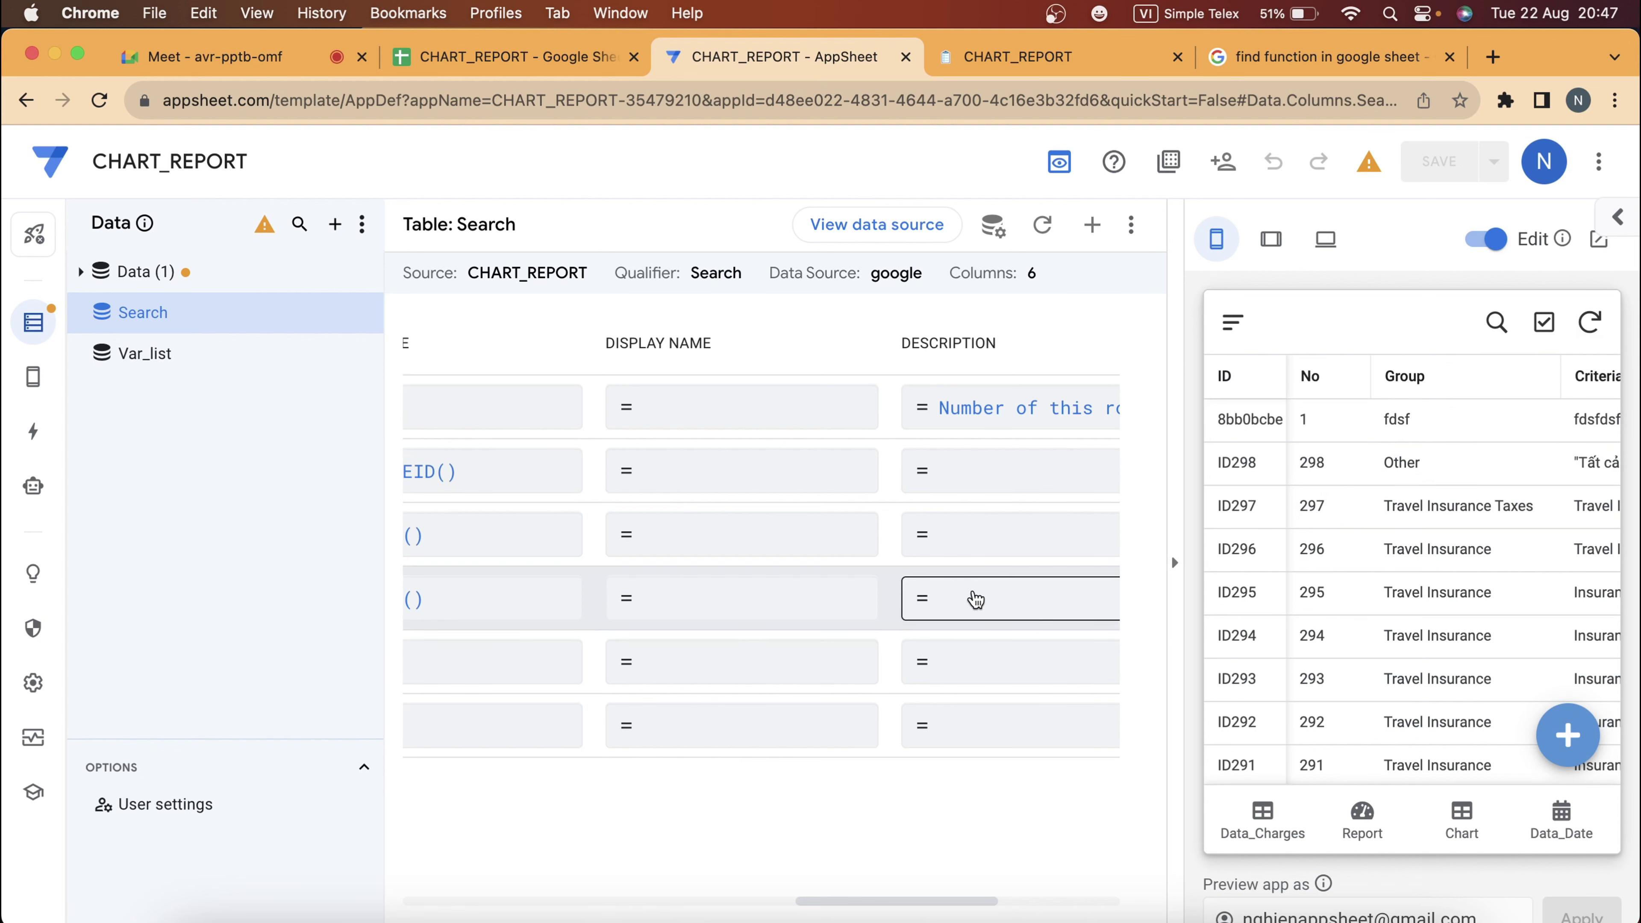
scroll(646, 556, left, 10)
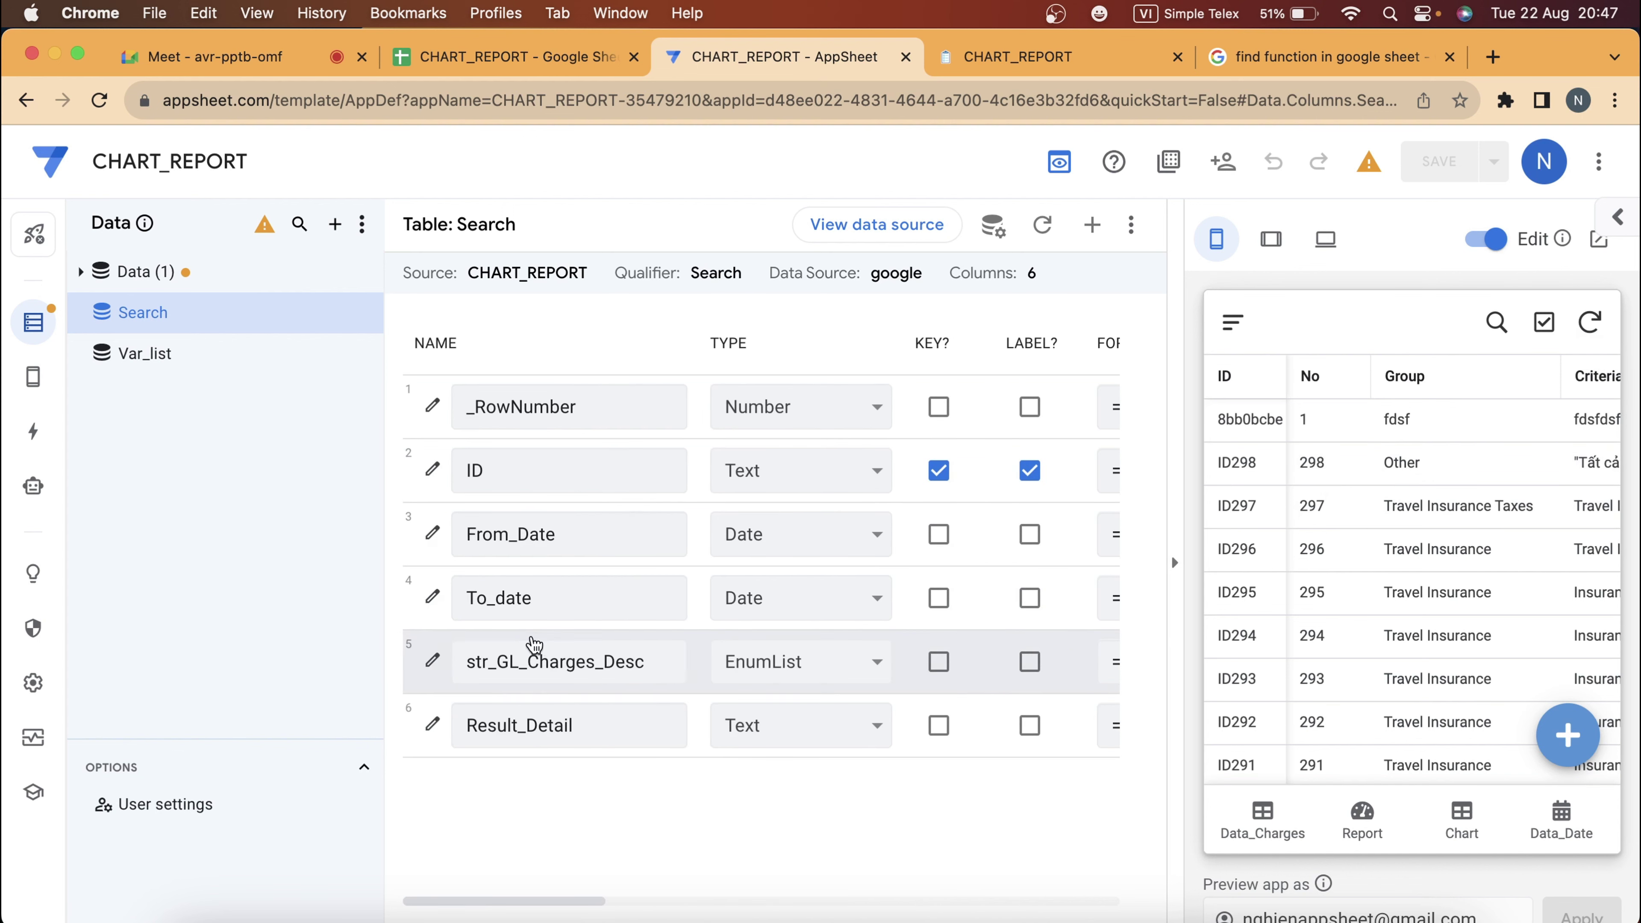
scroll(617, 659, right, 2)
scroll(620, 660, right, 8)
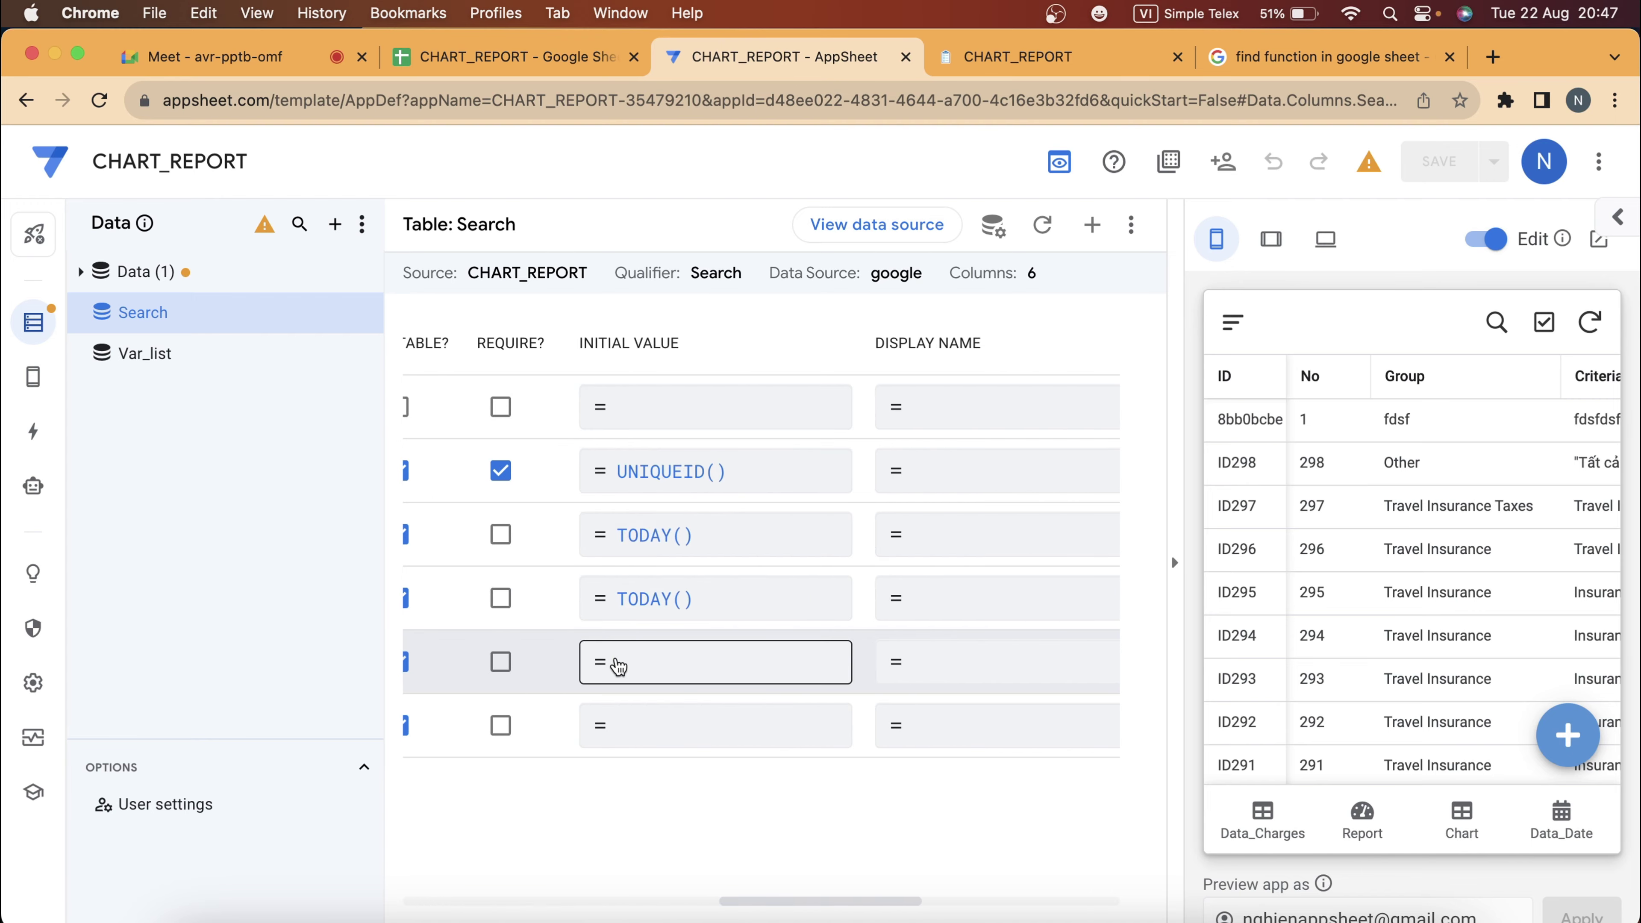
Set str_GL_Charges_Desc's display name expression to "Charges_type" and save the app.
click(983, 672)
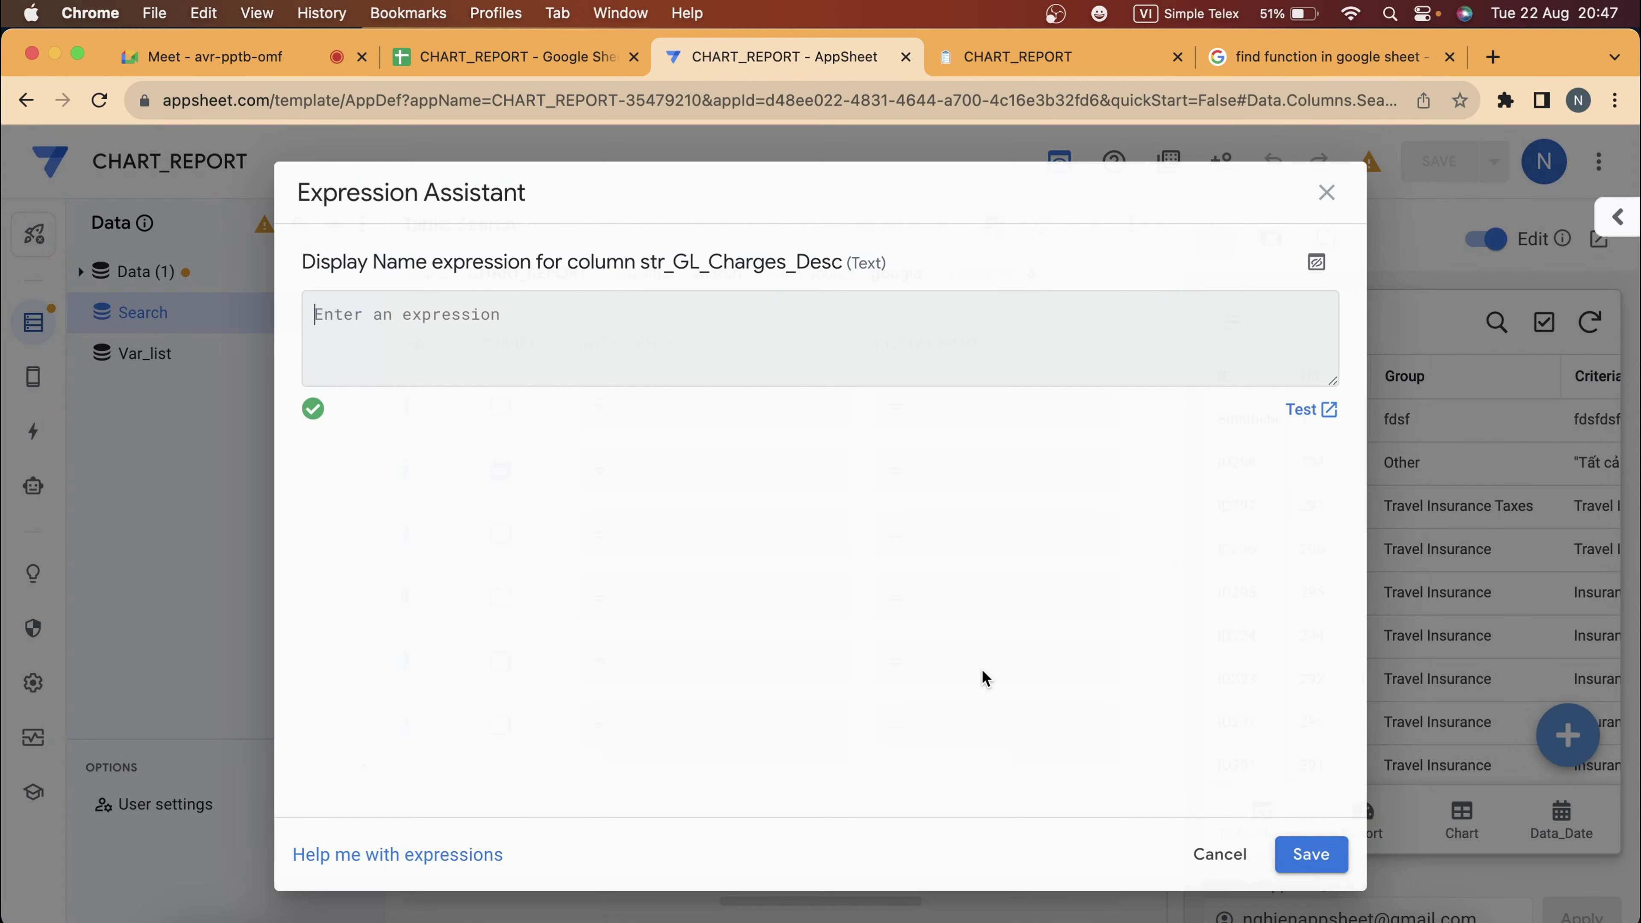
text(Charged)
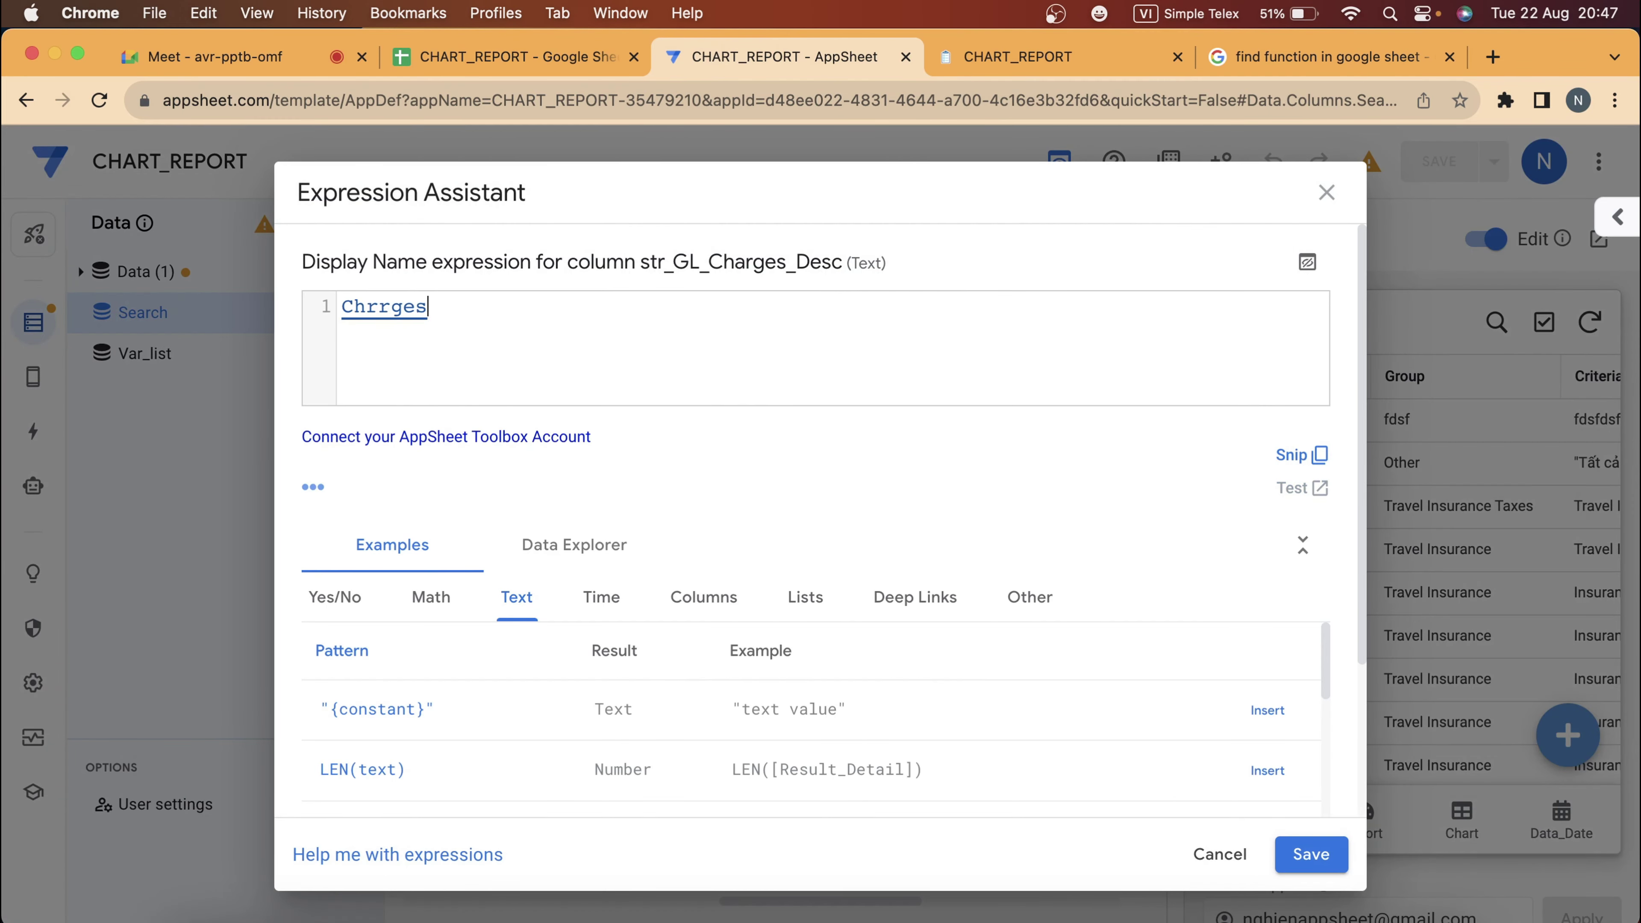
key(BackSpace)
key(BackSpace)
key(BackSpace)
key(BackSpace)
key(BackSpace)
text(ar)
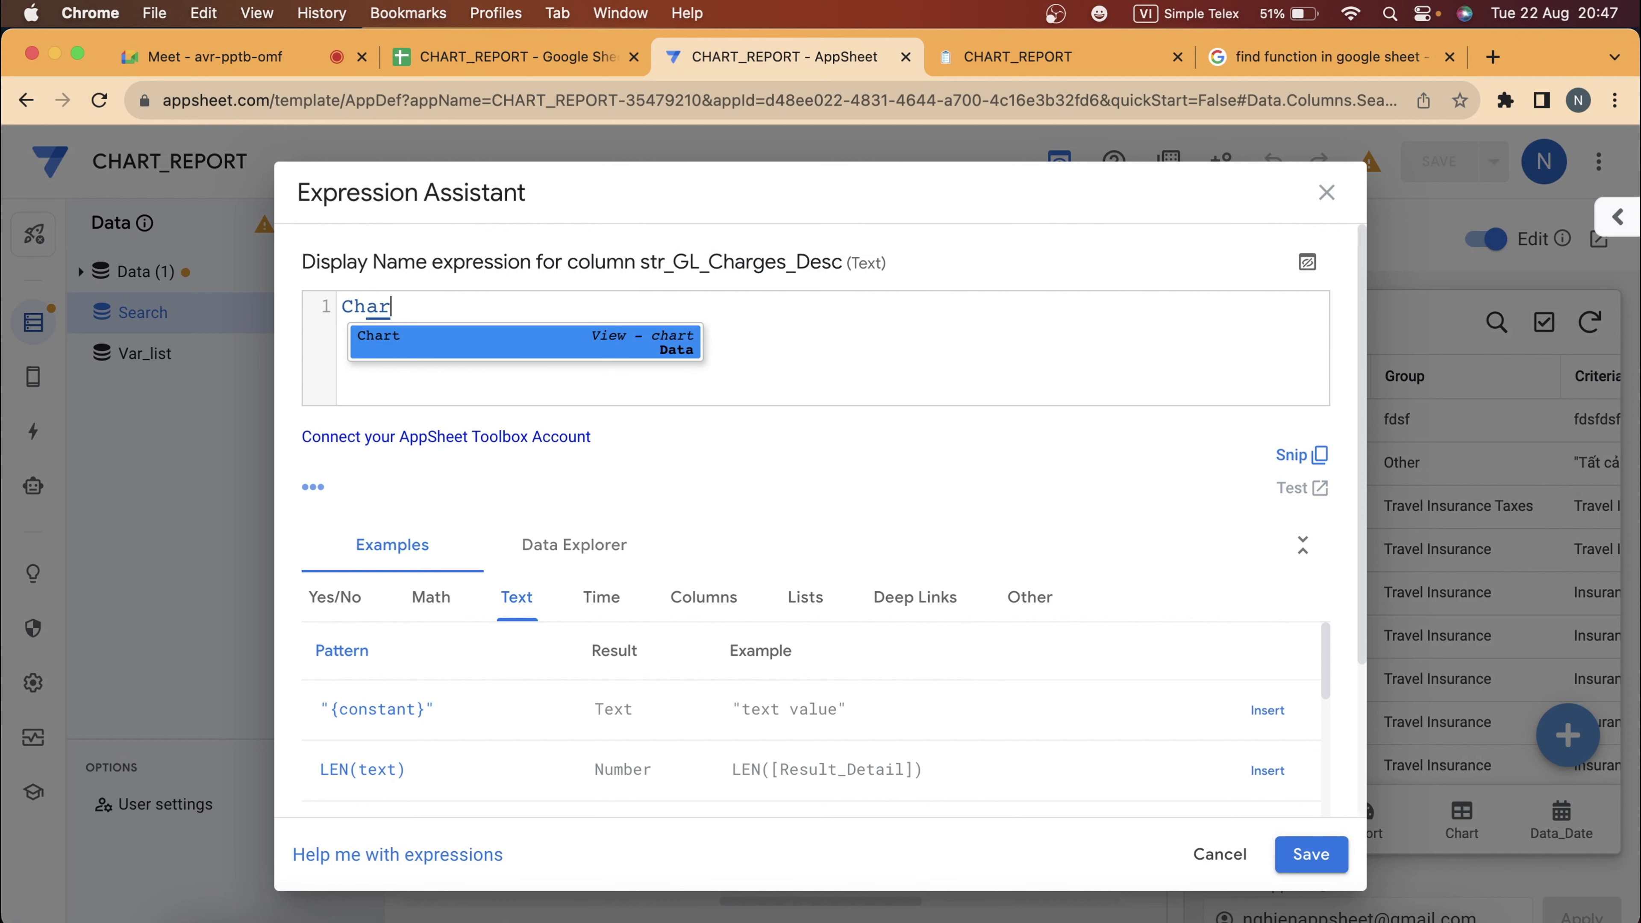
text(ges_ty)
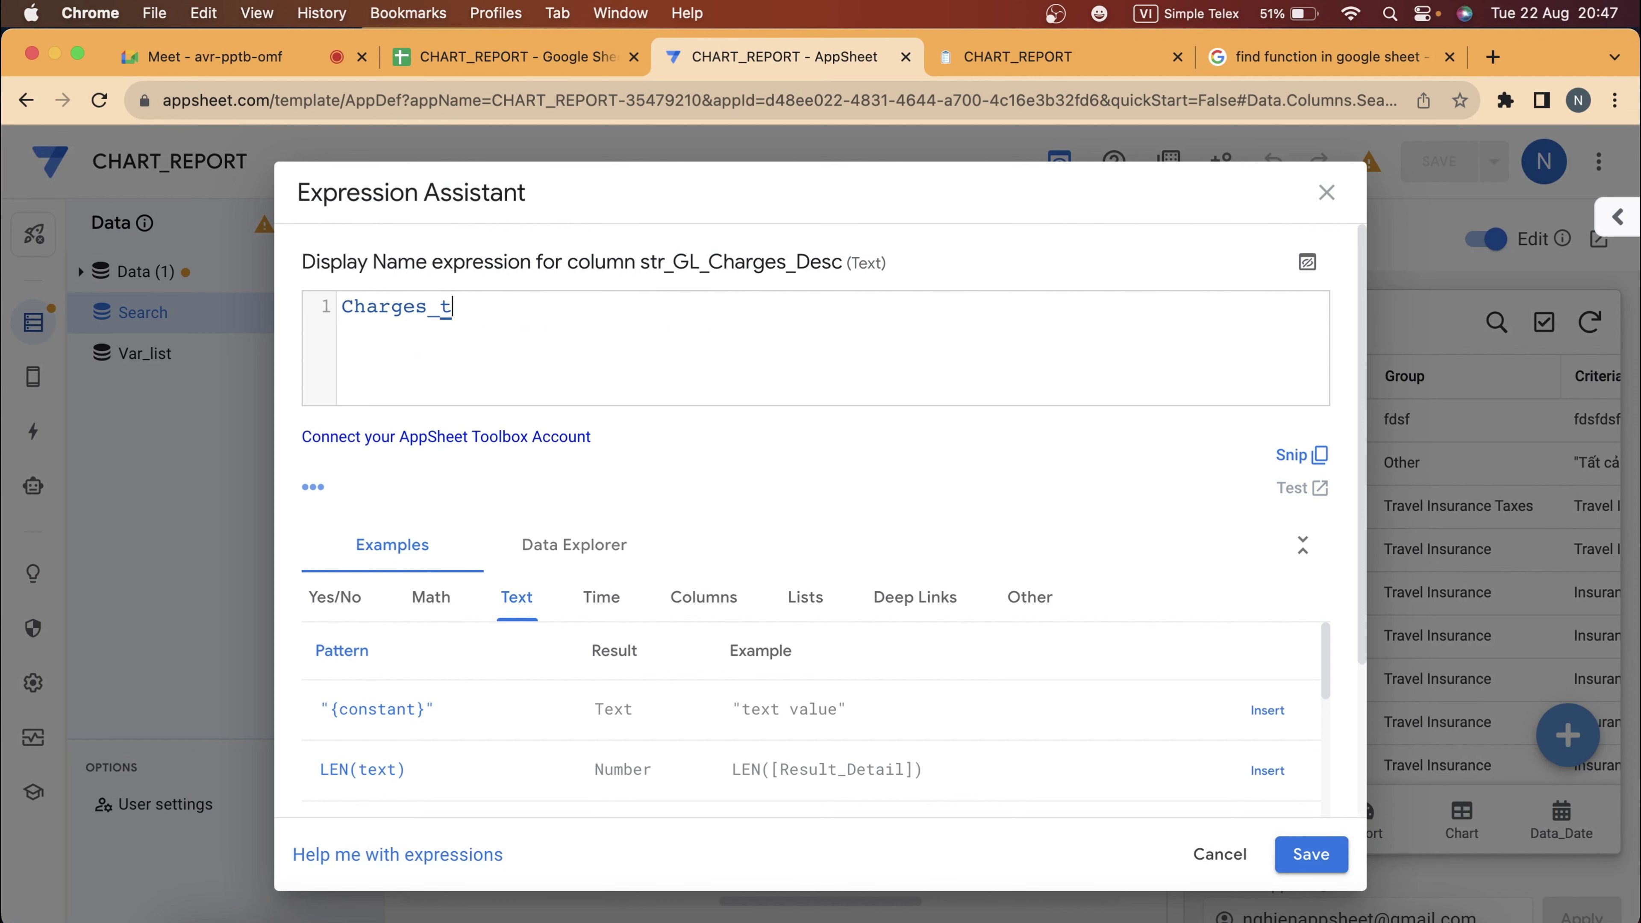
text(pe)
text(")
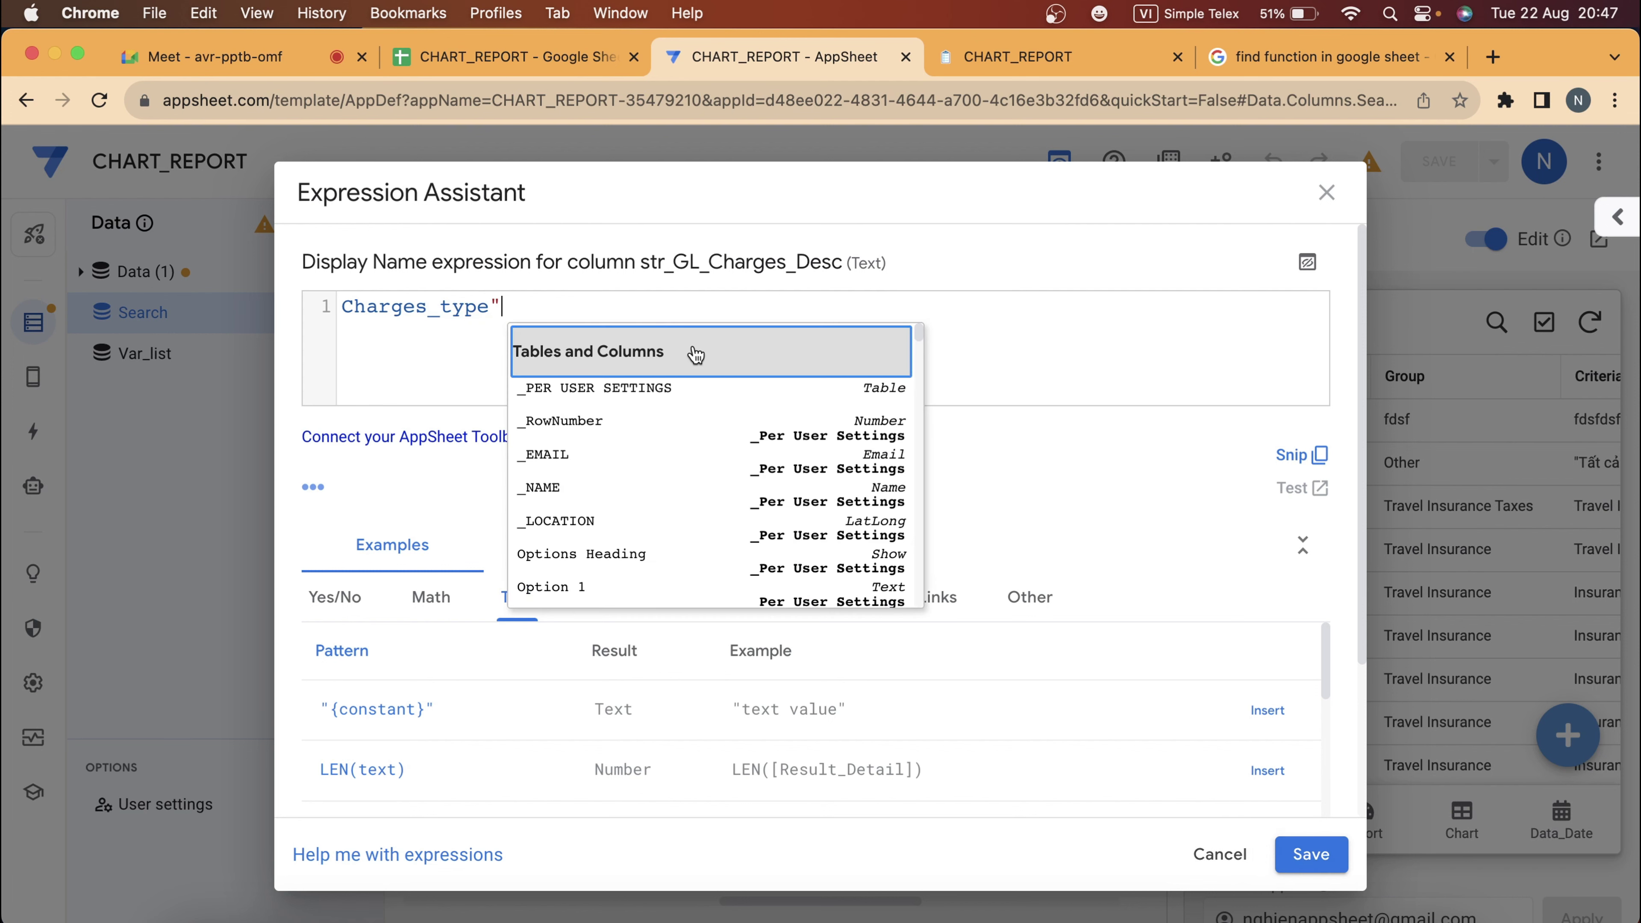
click(344, 309)
text(")
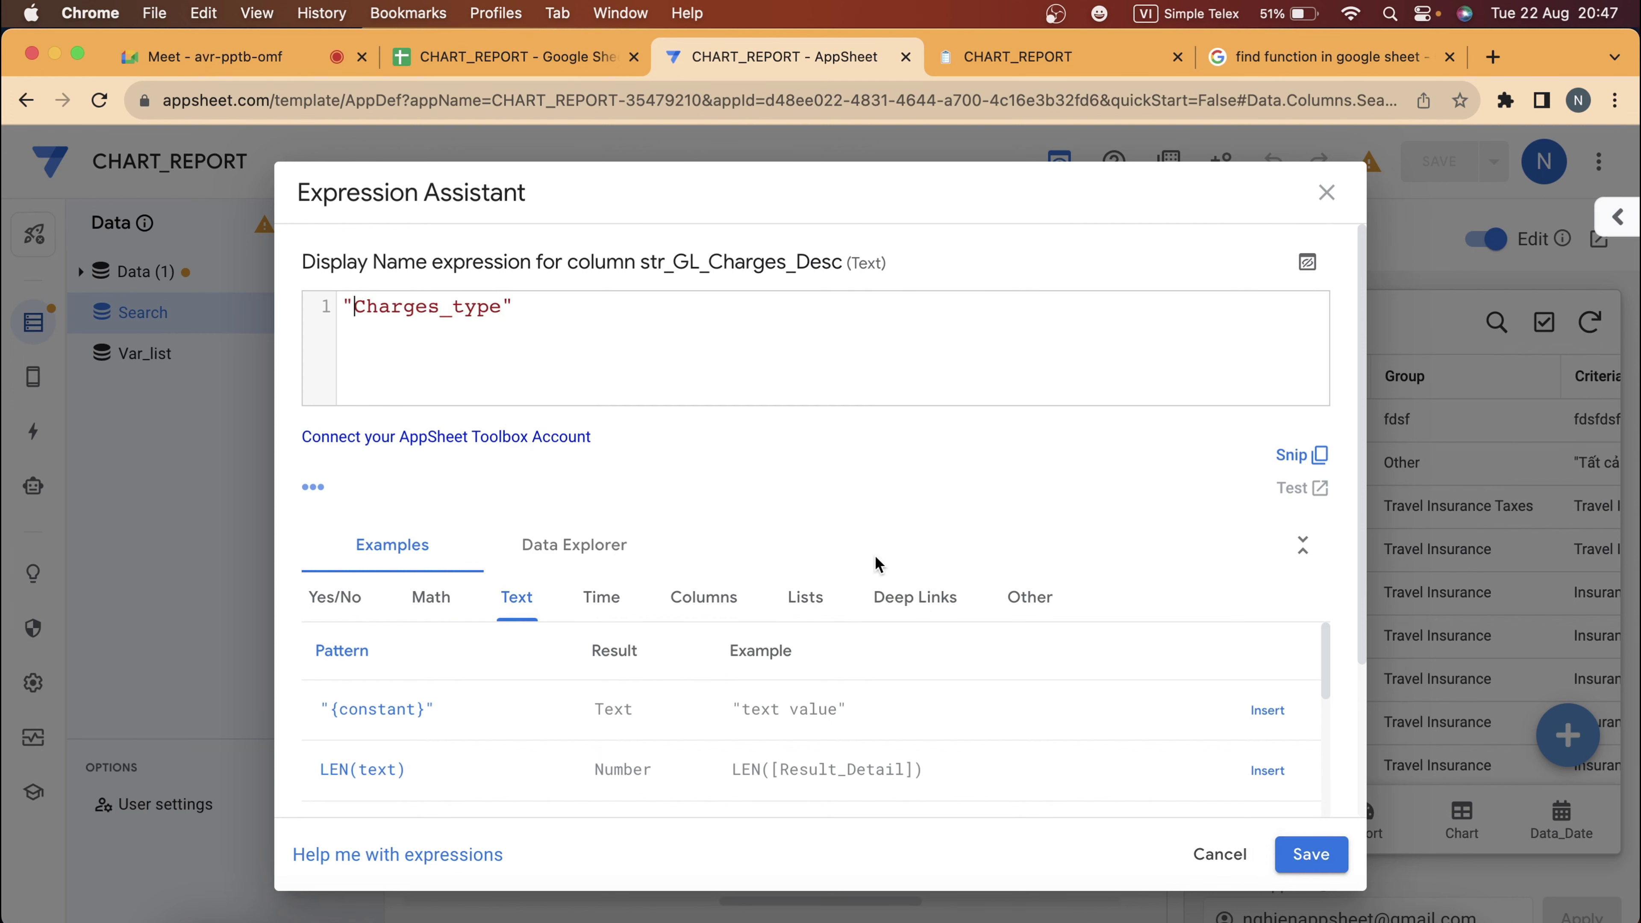
click(1329, 866)
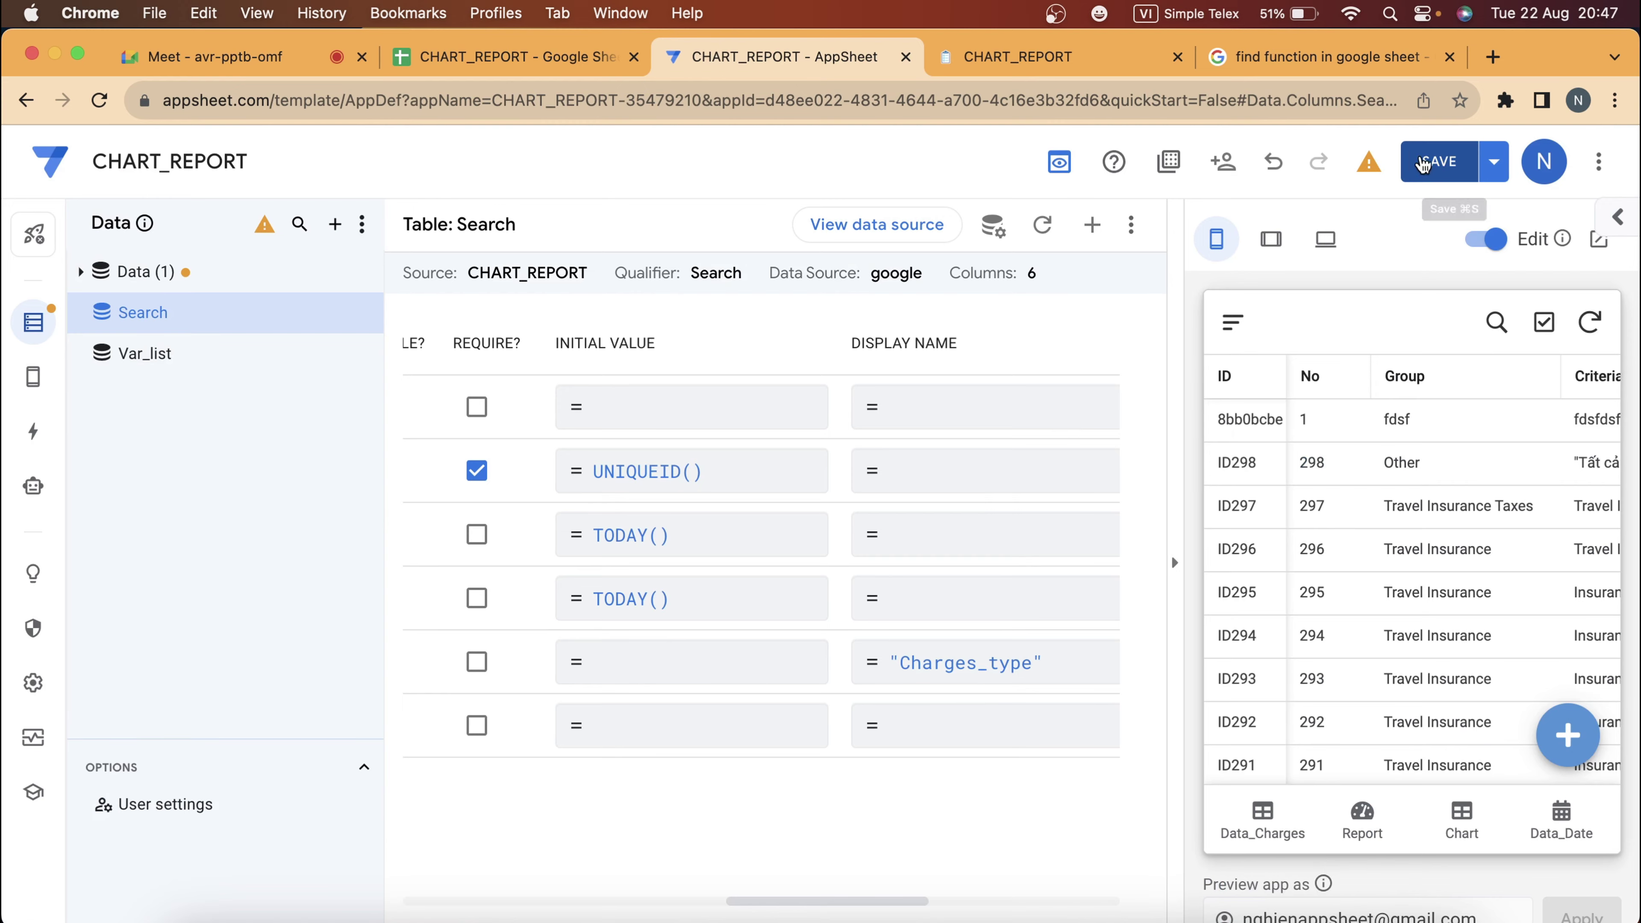
click(1432, 161)
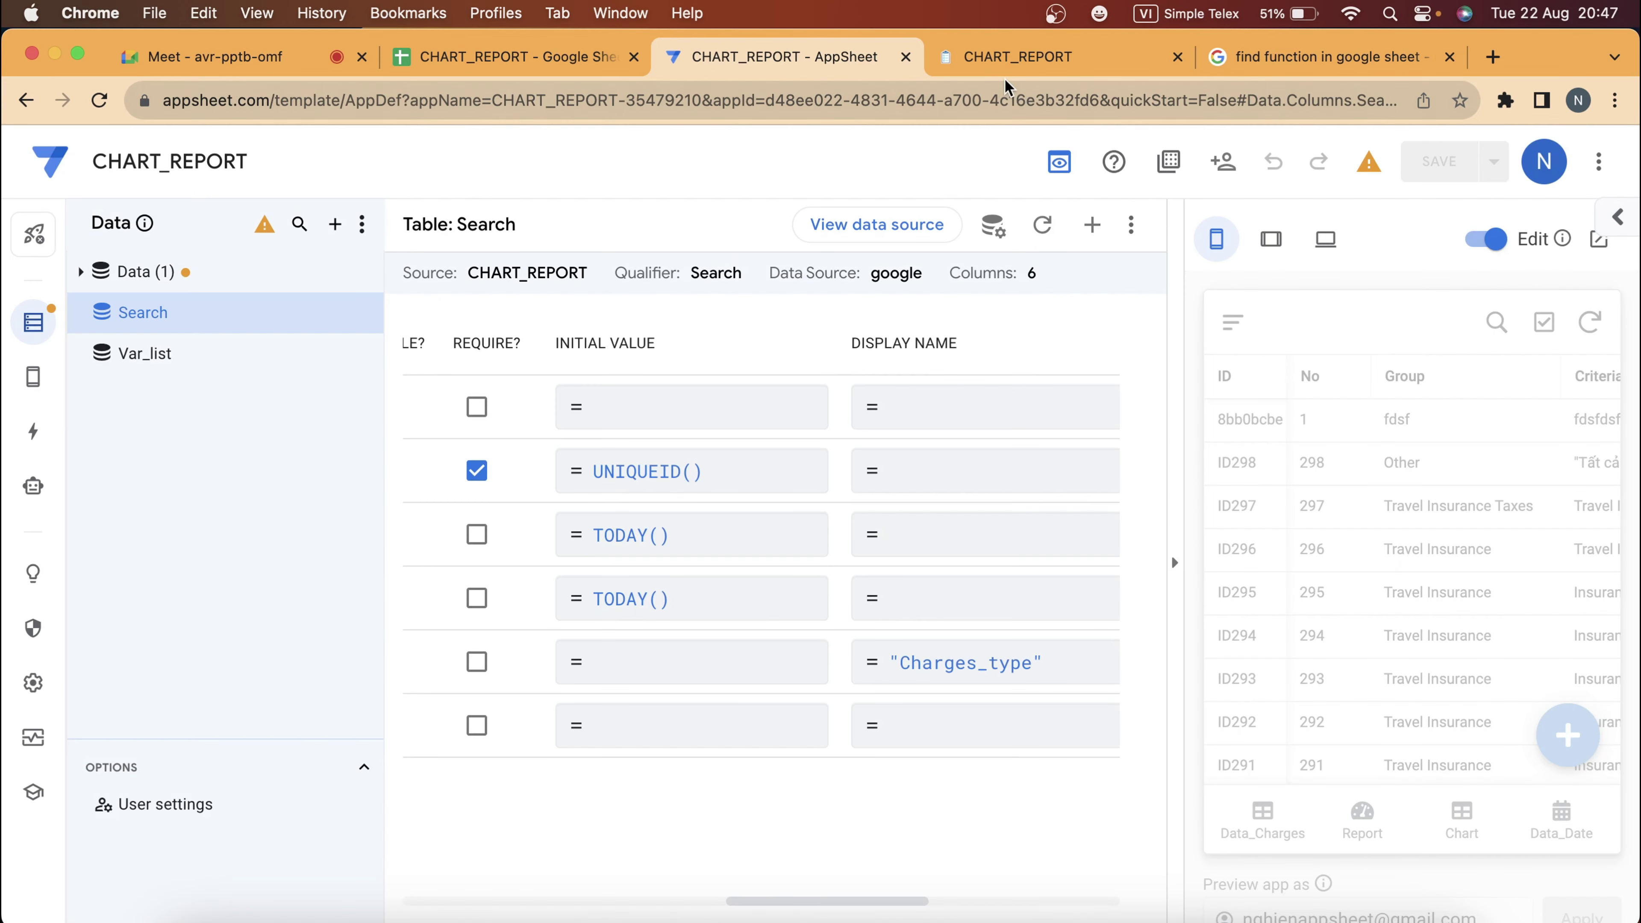
click(995, 61)
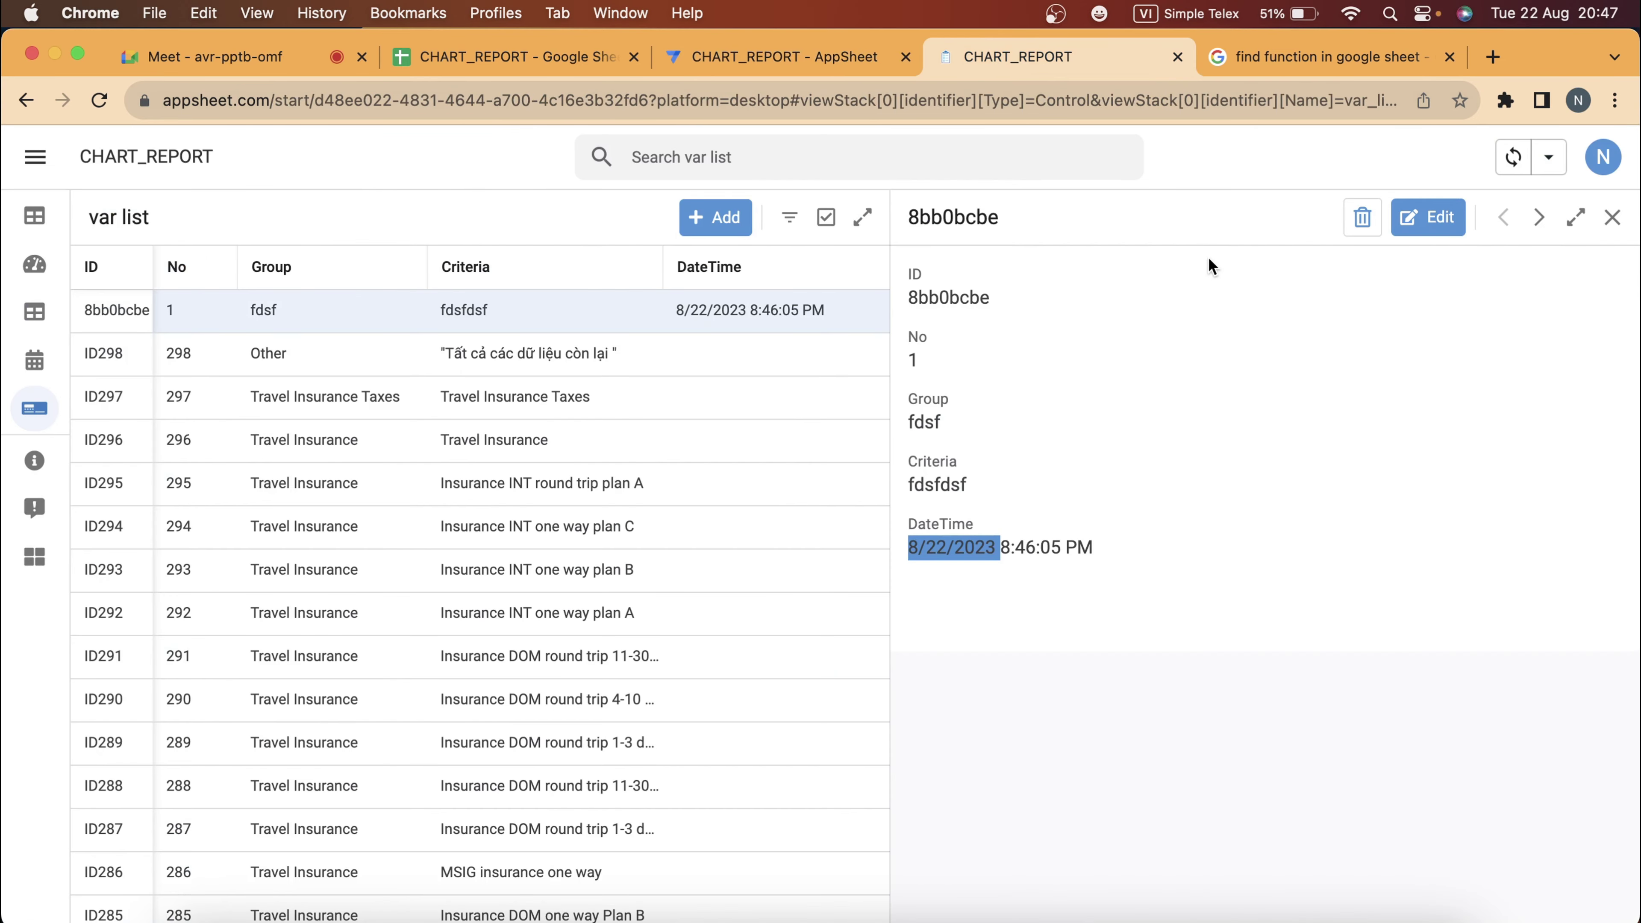
click(1502, 155)
click(30, 278)
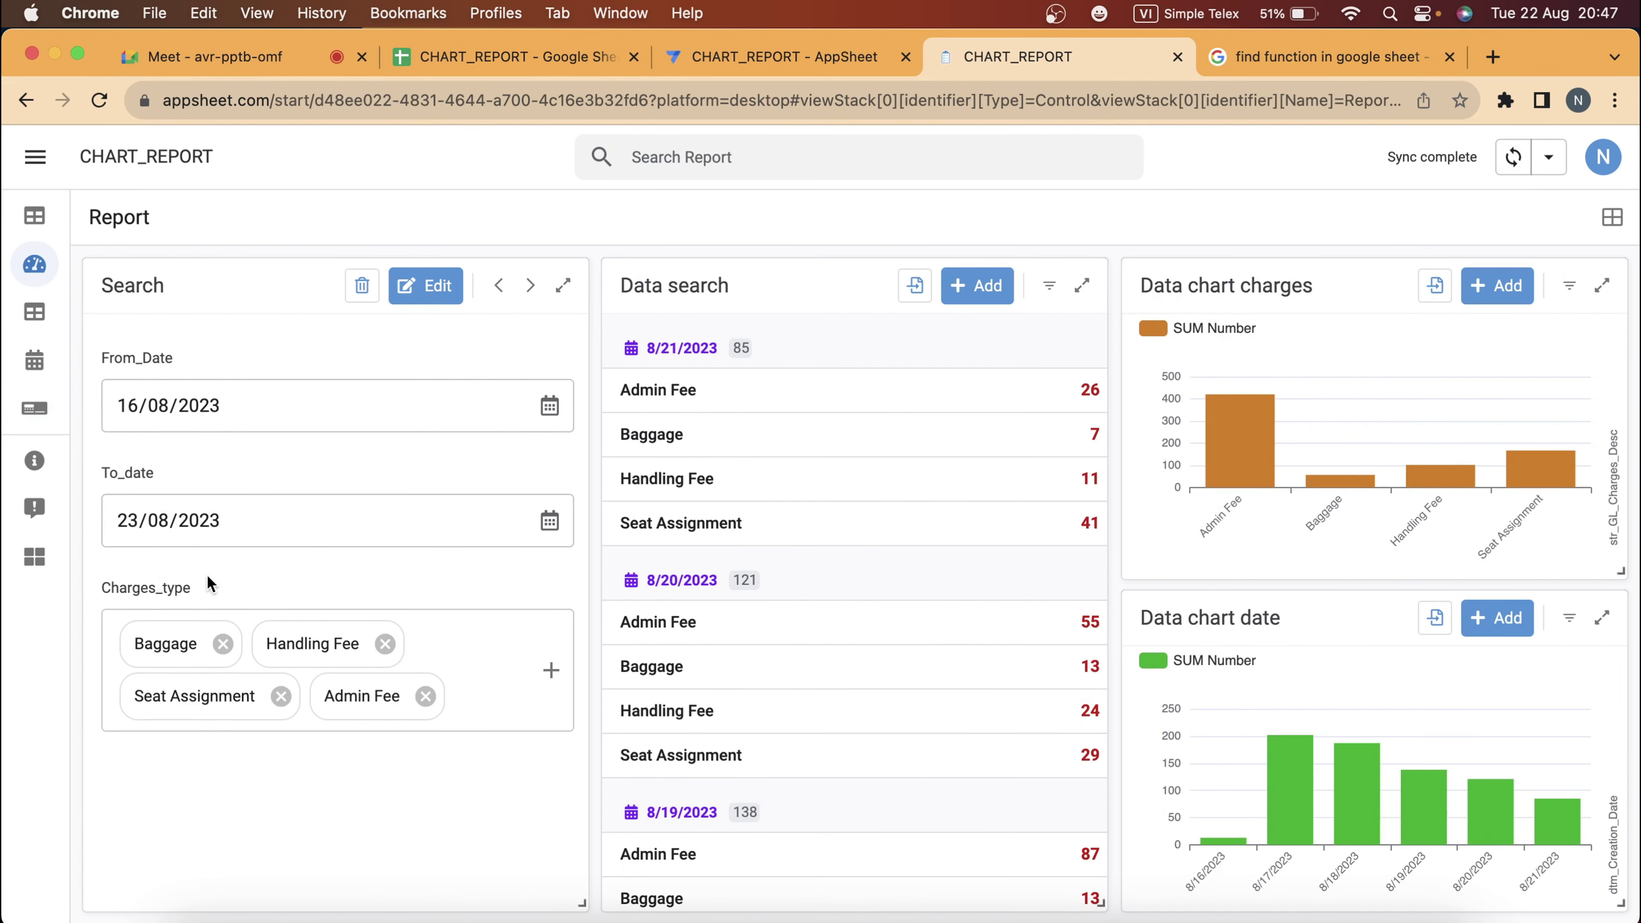
drag(200, 589, 90, 587)
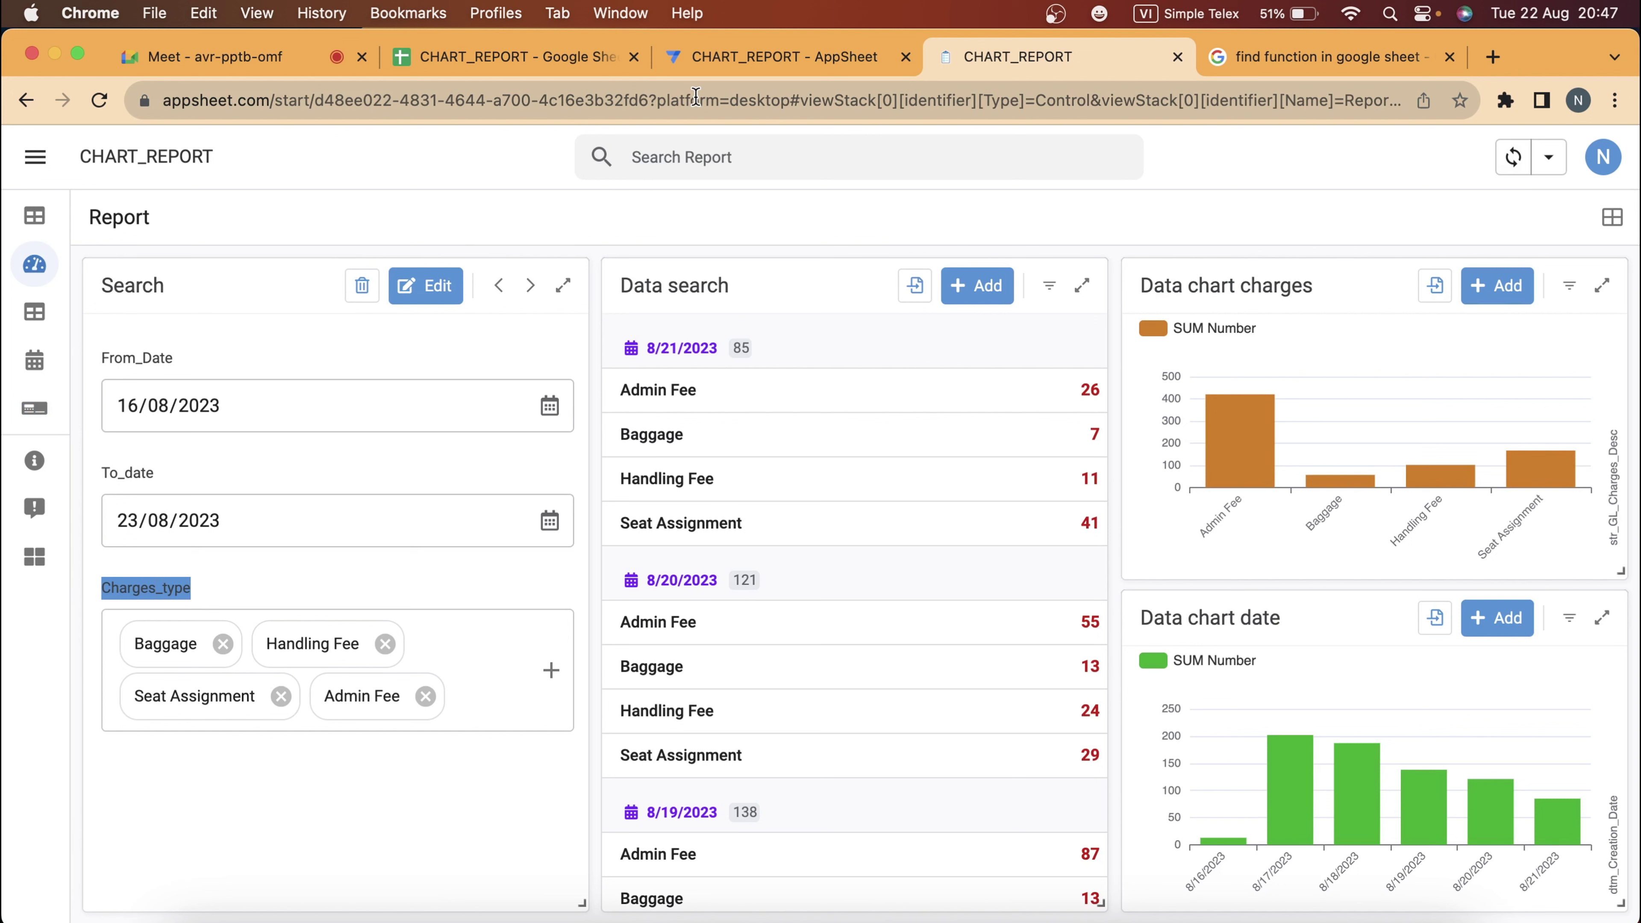
click(411, 285)
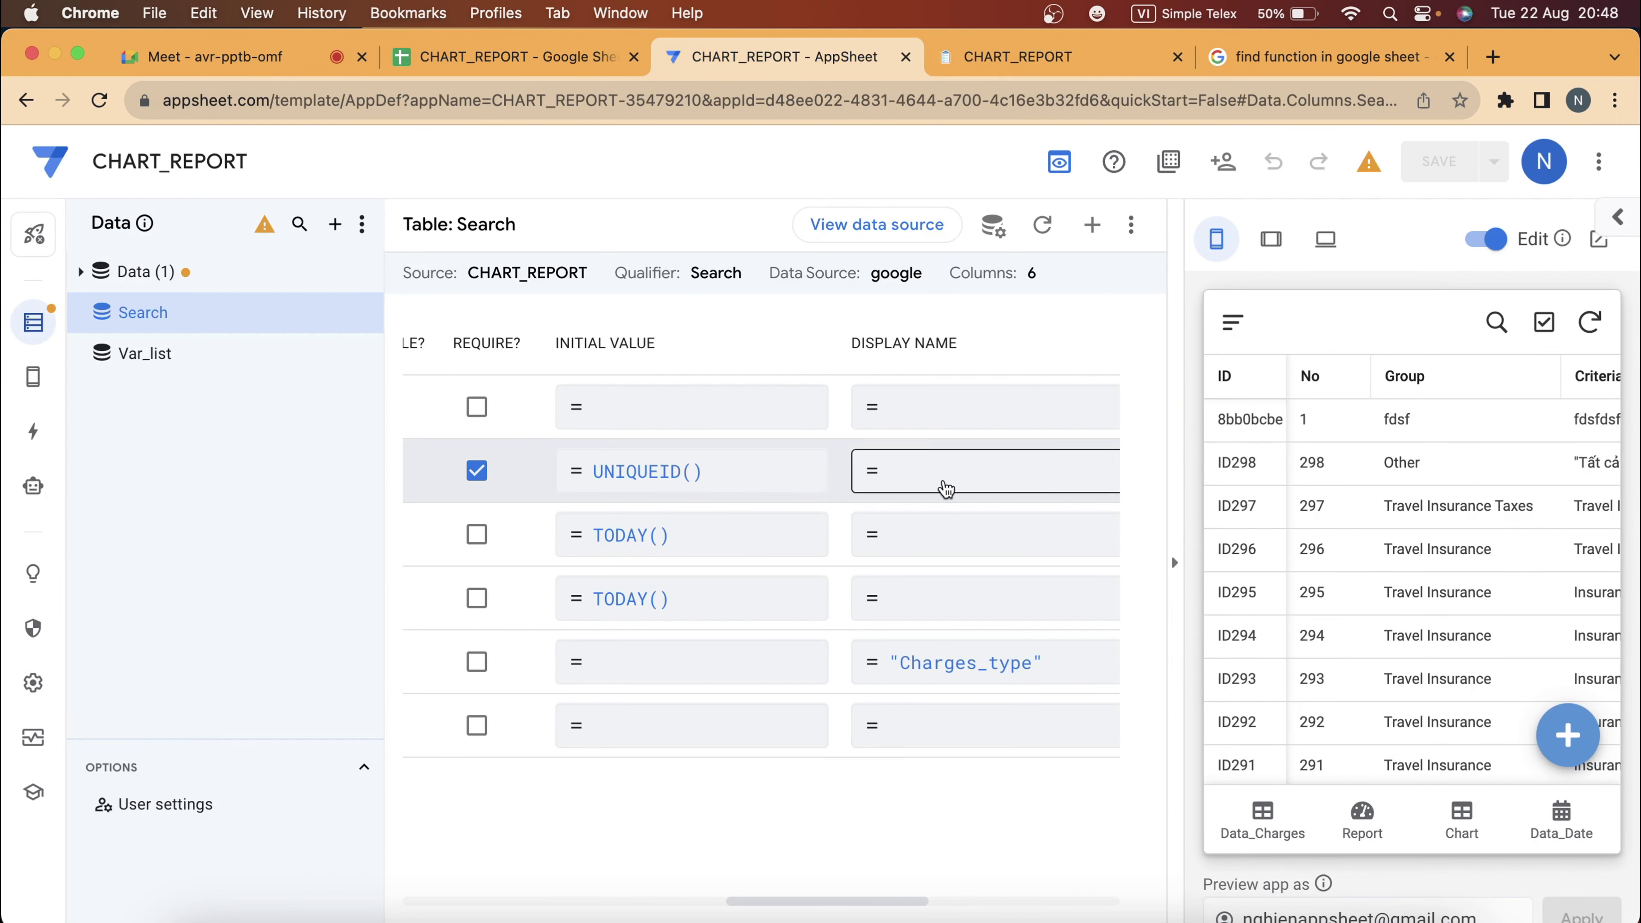
Enter "Charges_type_2" as str_GL_Charges_Desc's description expression and save the app.
scroll(963, 575, right, 5)
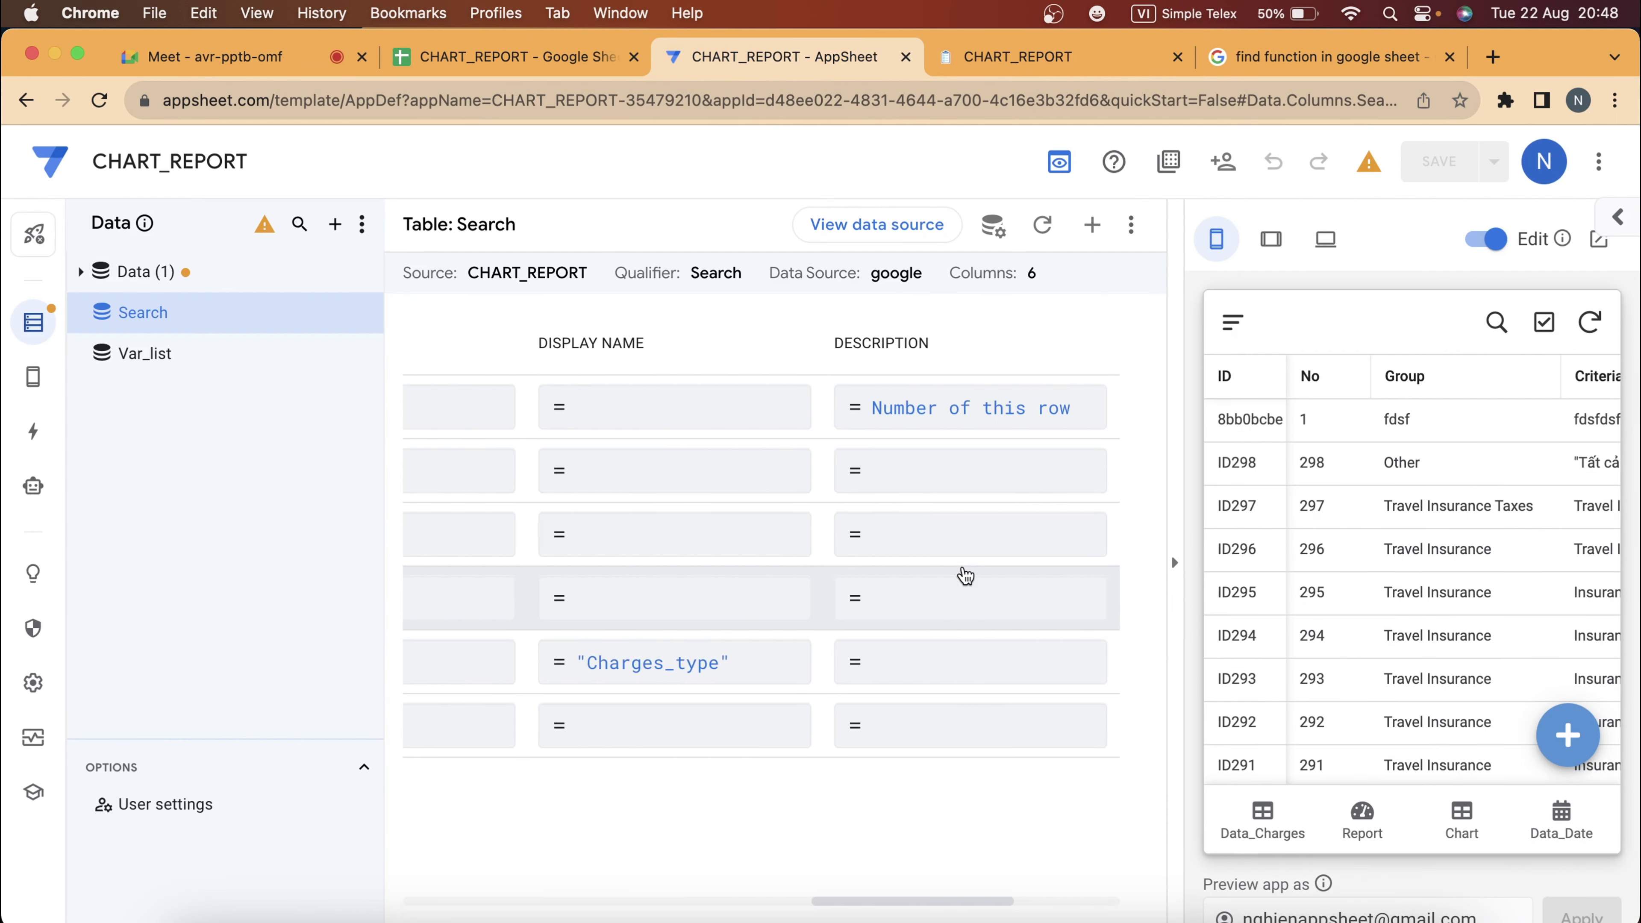
click(629, 662)
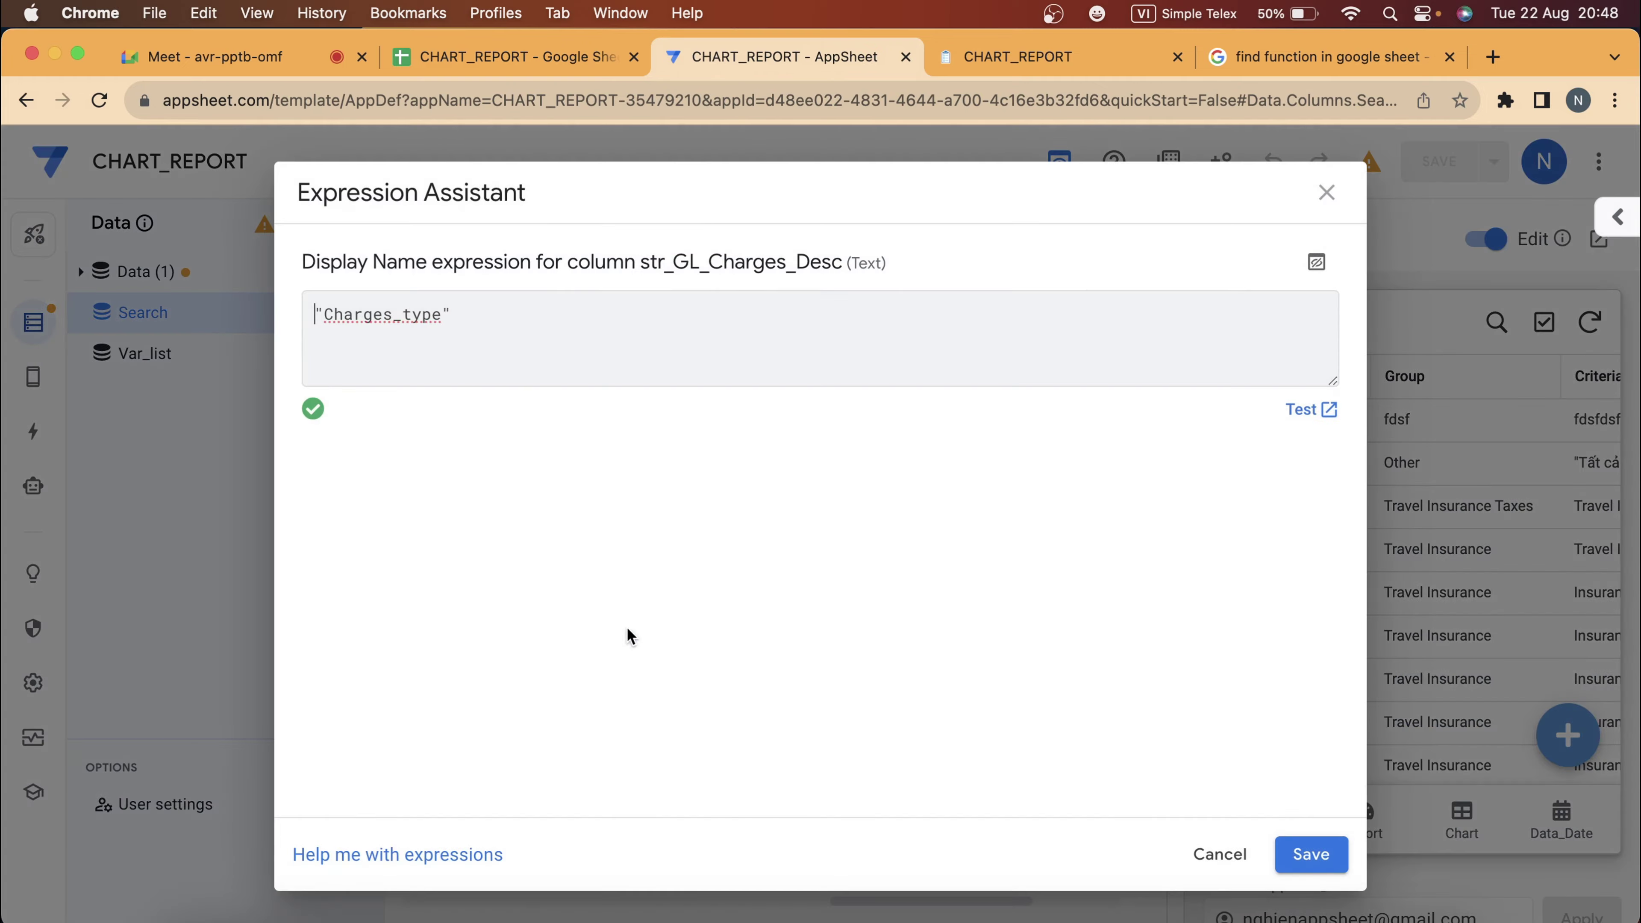
click(1303, 857)
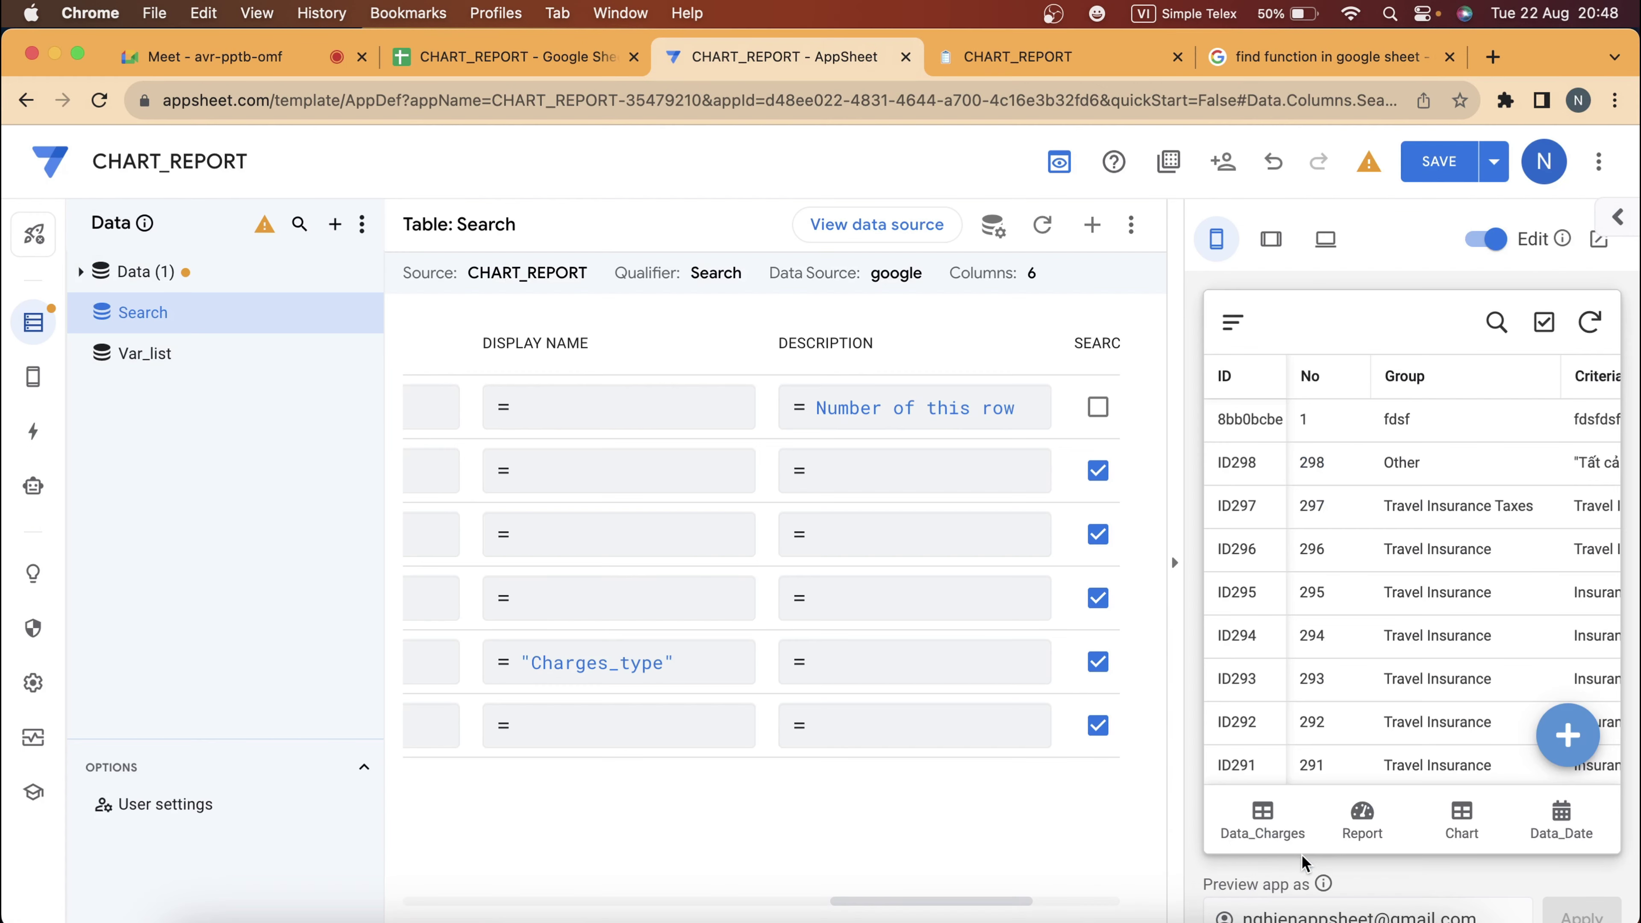
click(901, 660)
text("Charges_type")
click(503, 306)
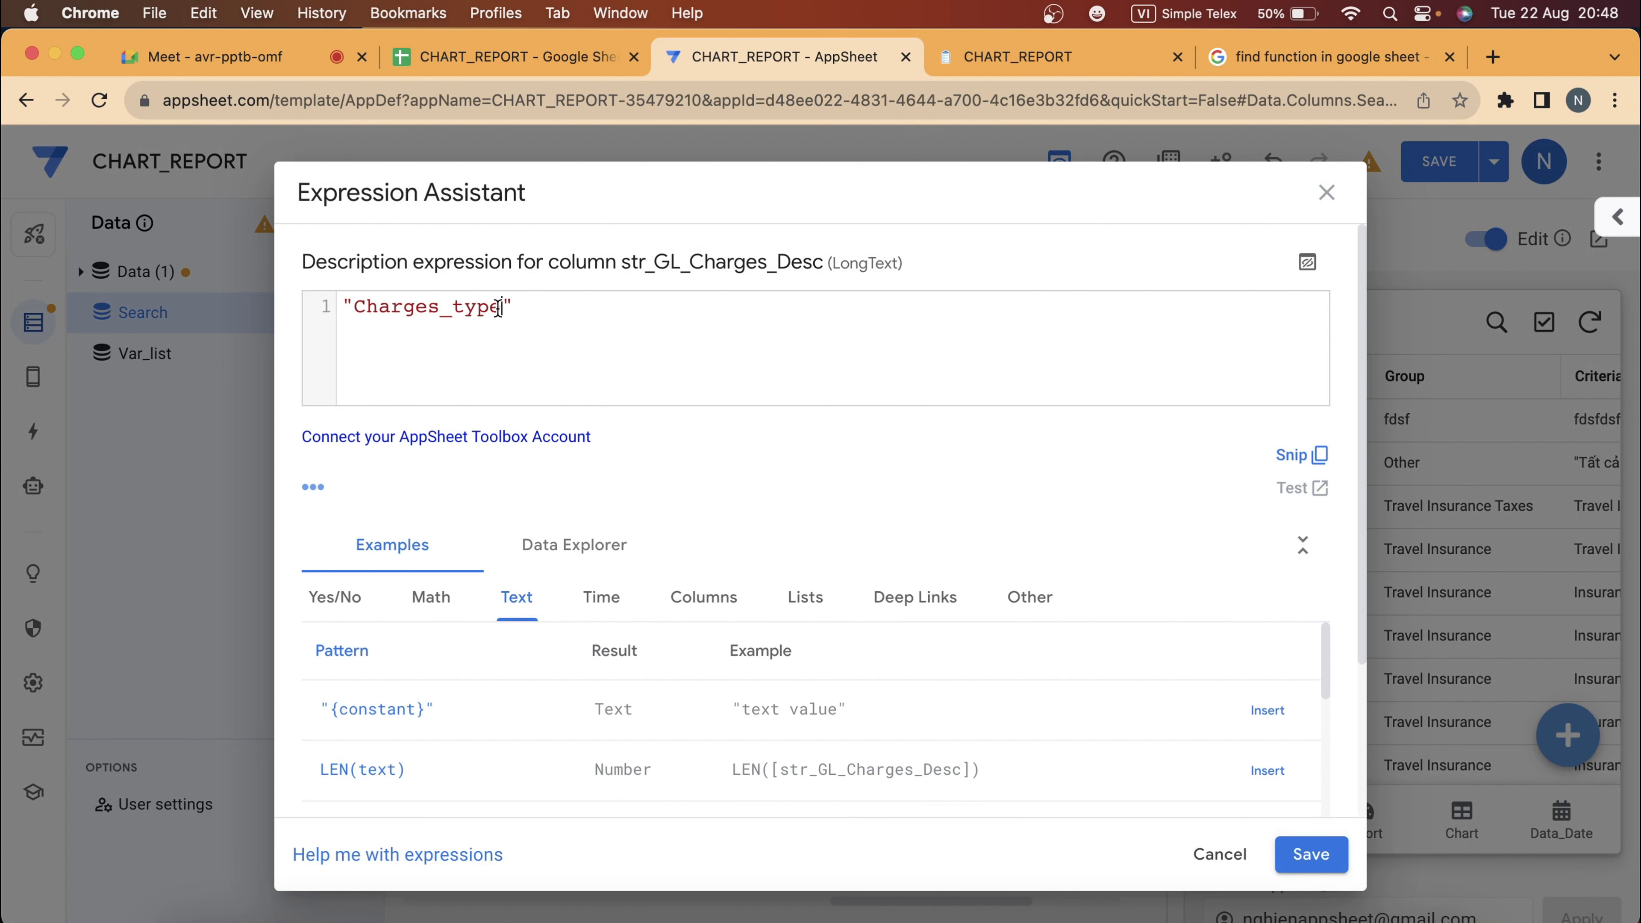
text(_2)
click(1308, 855)
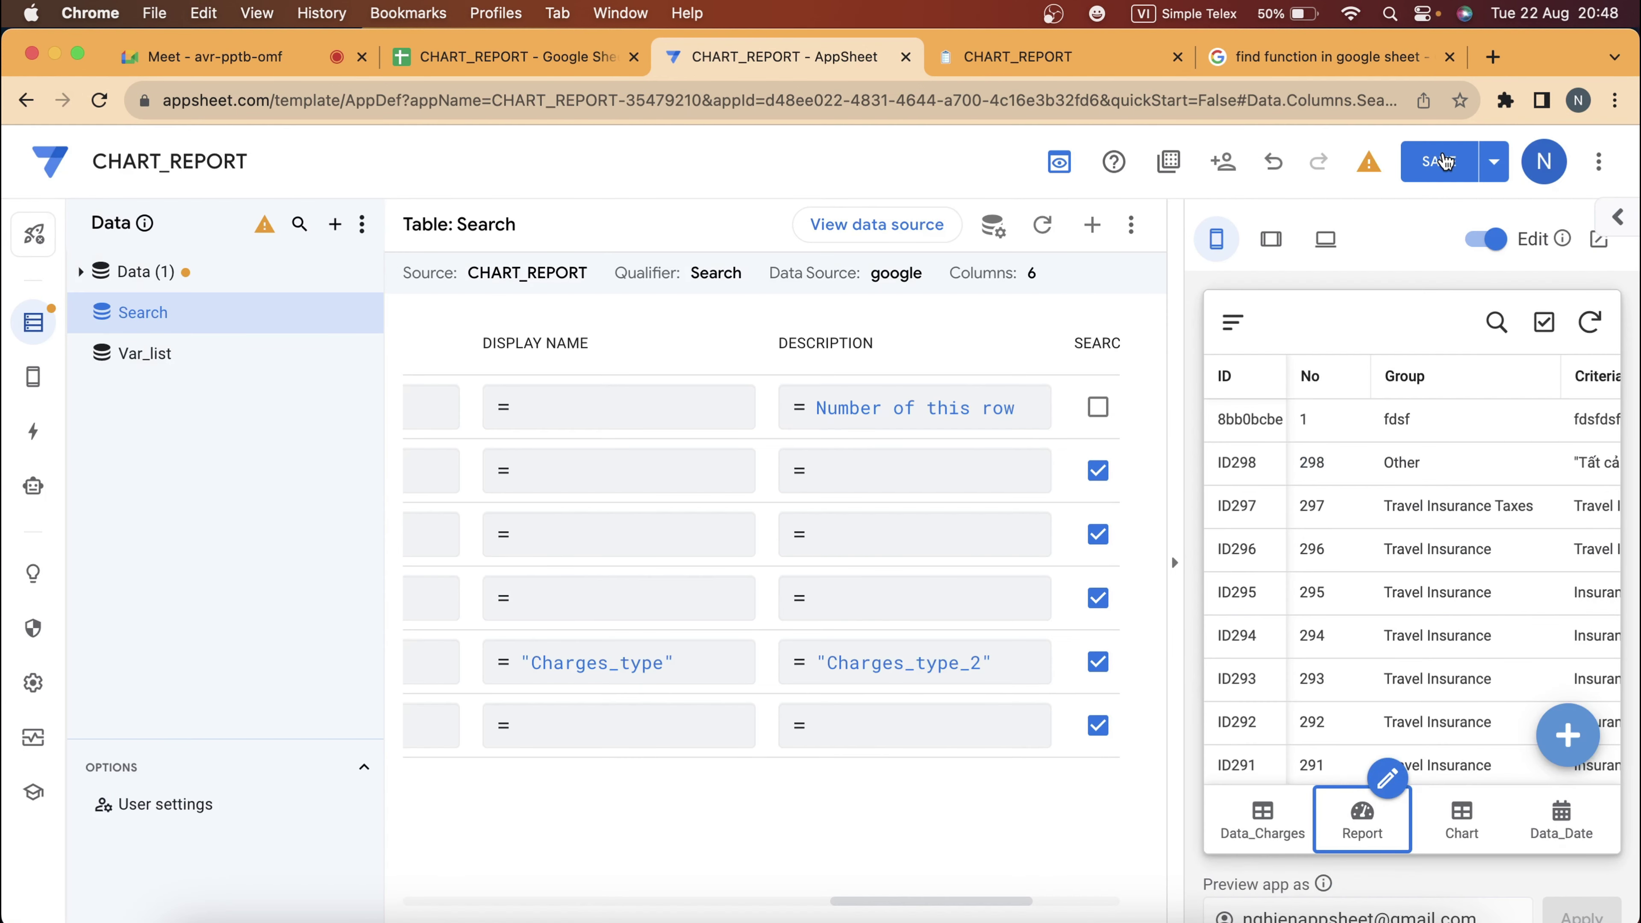
click(1445, 167)
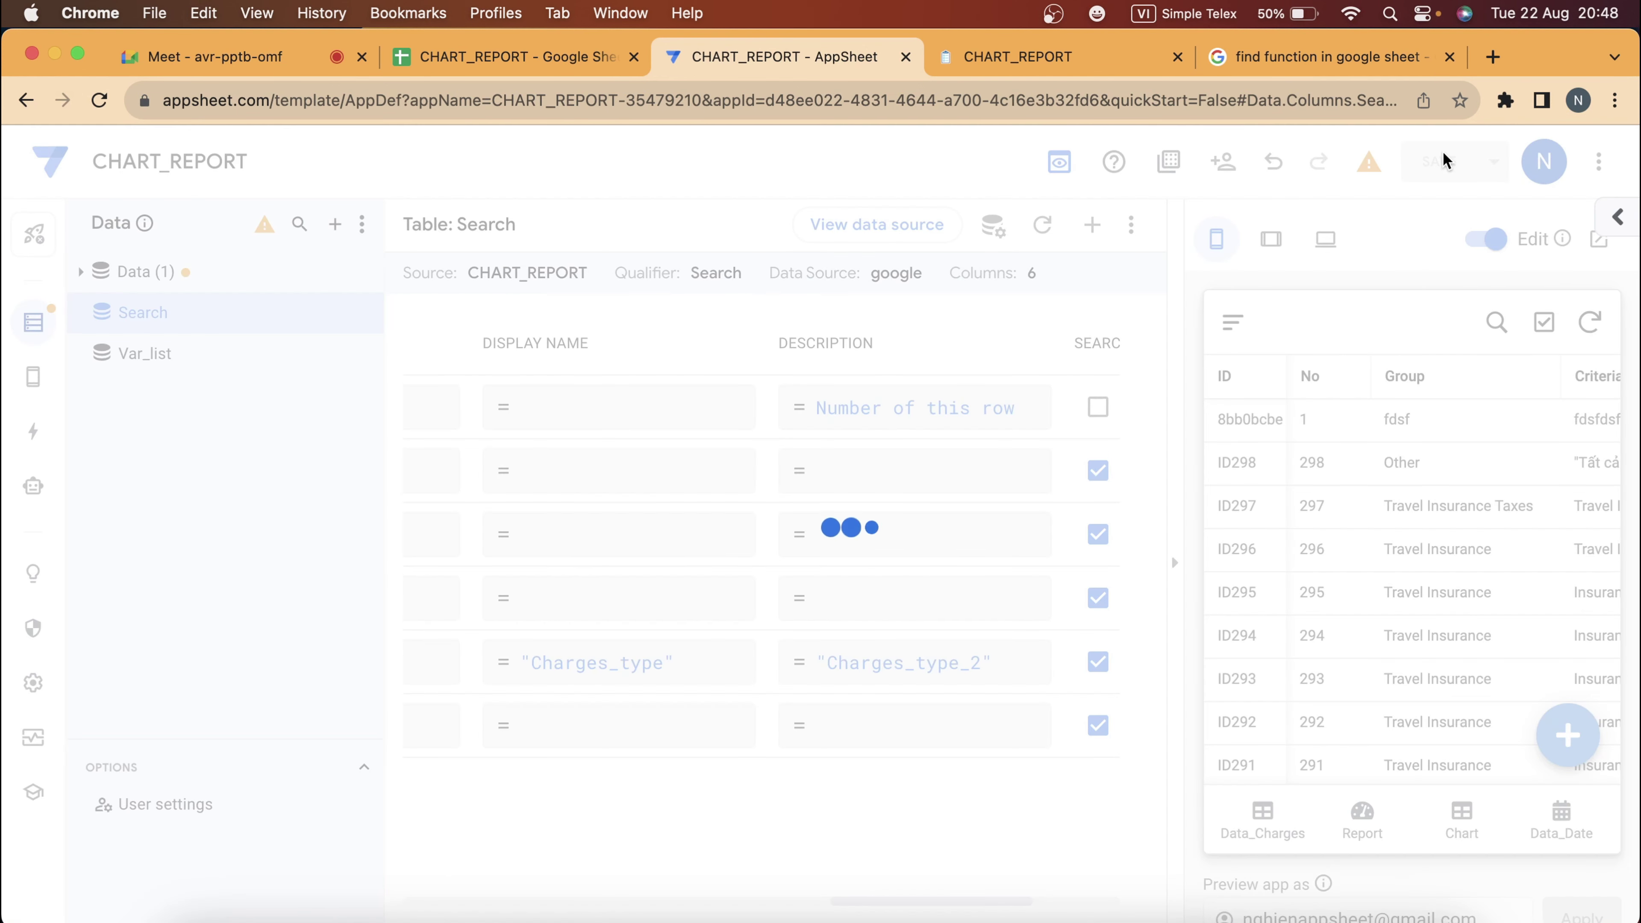
click(982, 65)
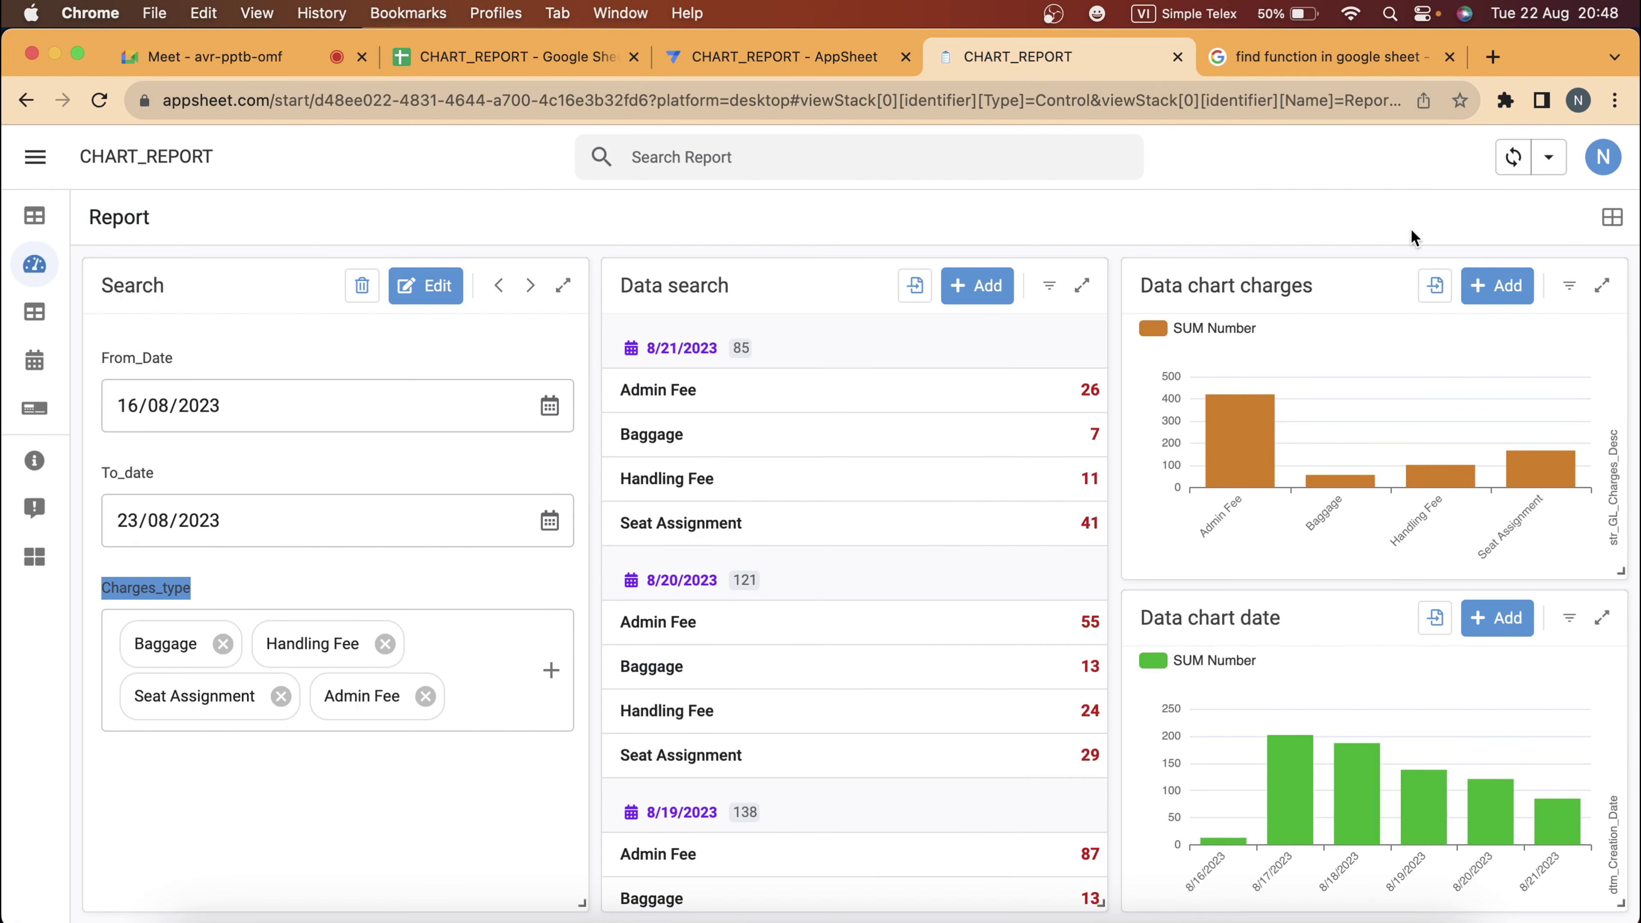
click(1514, 160)
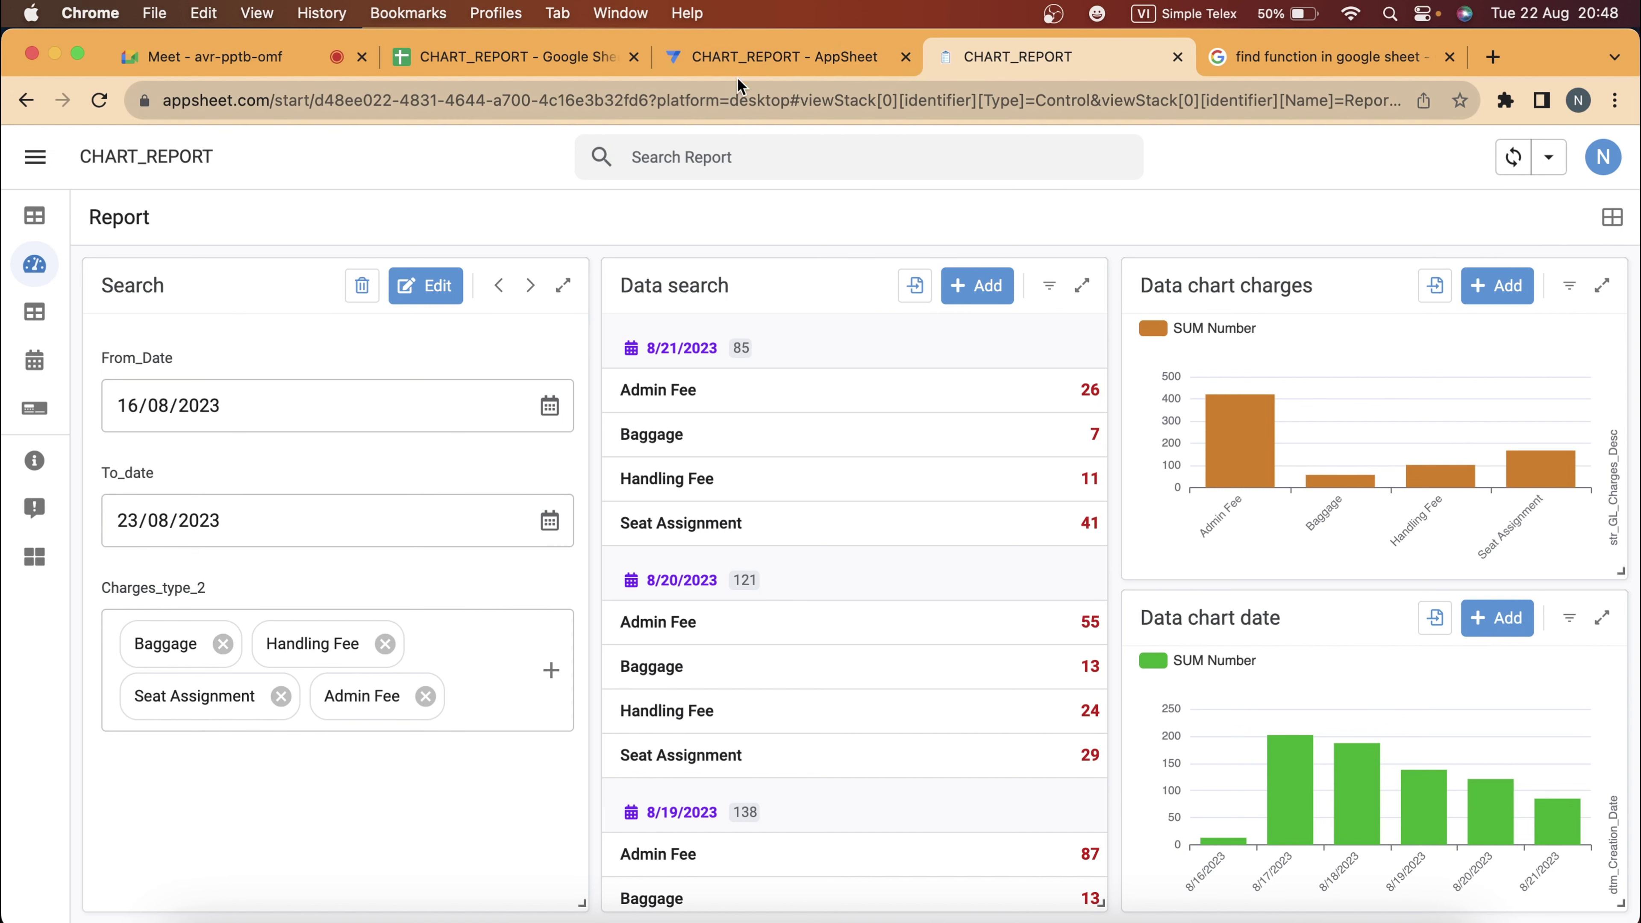
click(756, 65)
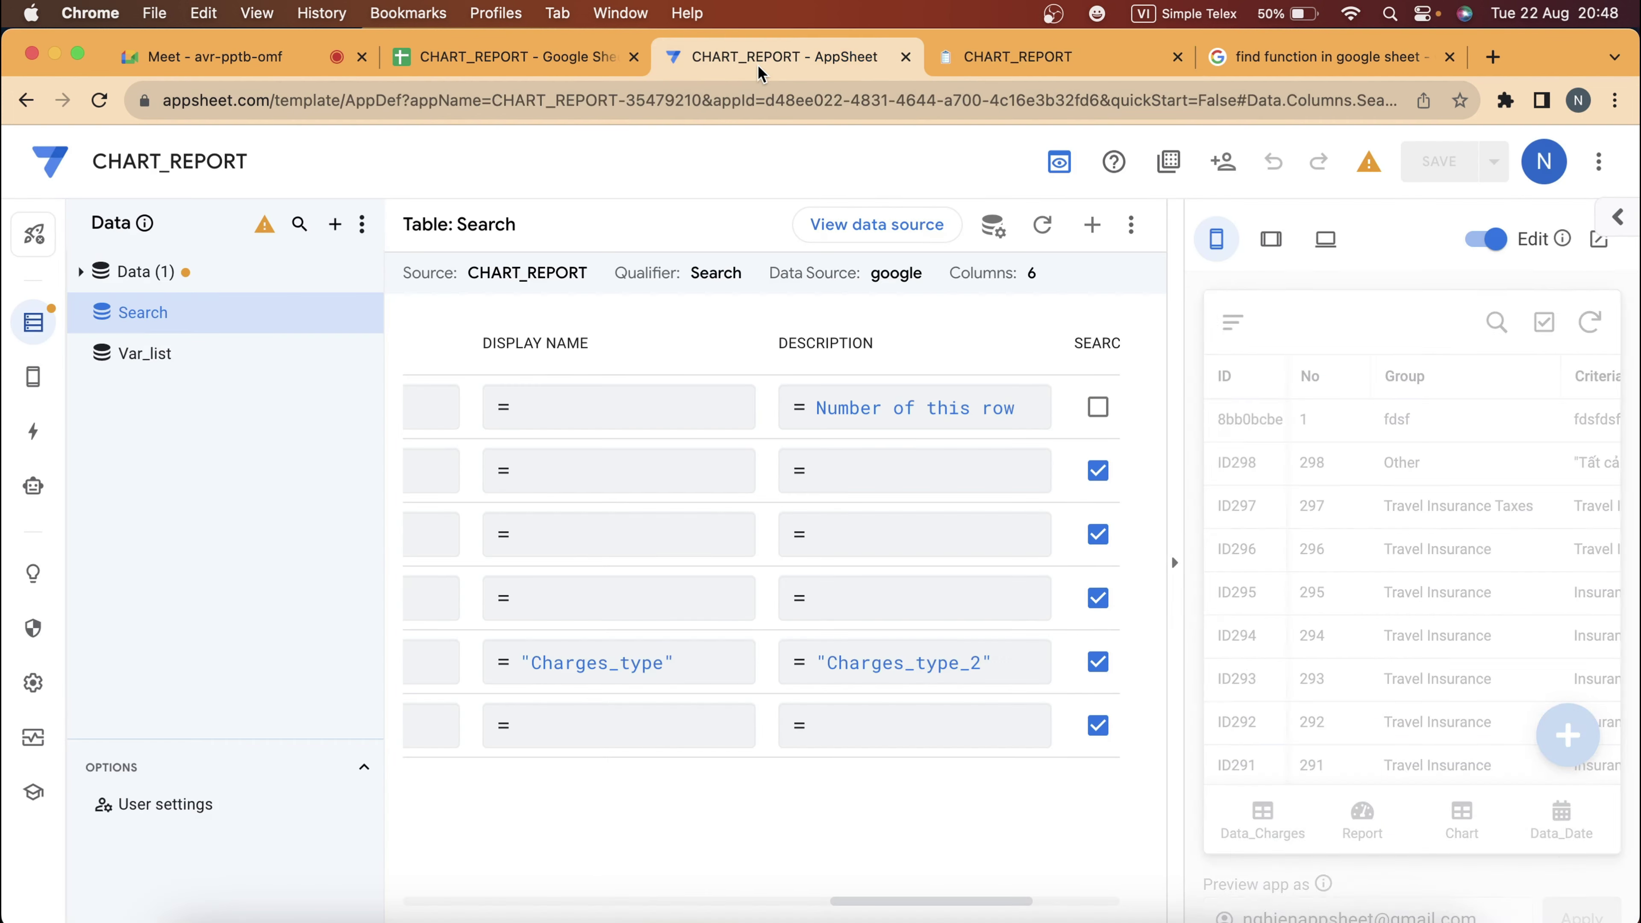
Show the Var_list table's columns and scroll the grid to Display Name and Description.
click(1033, 52)
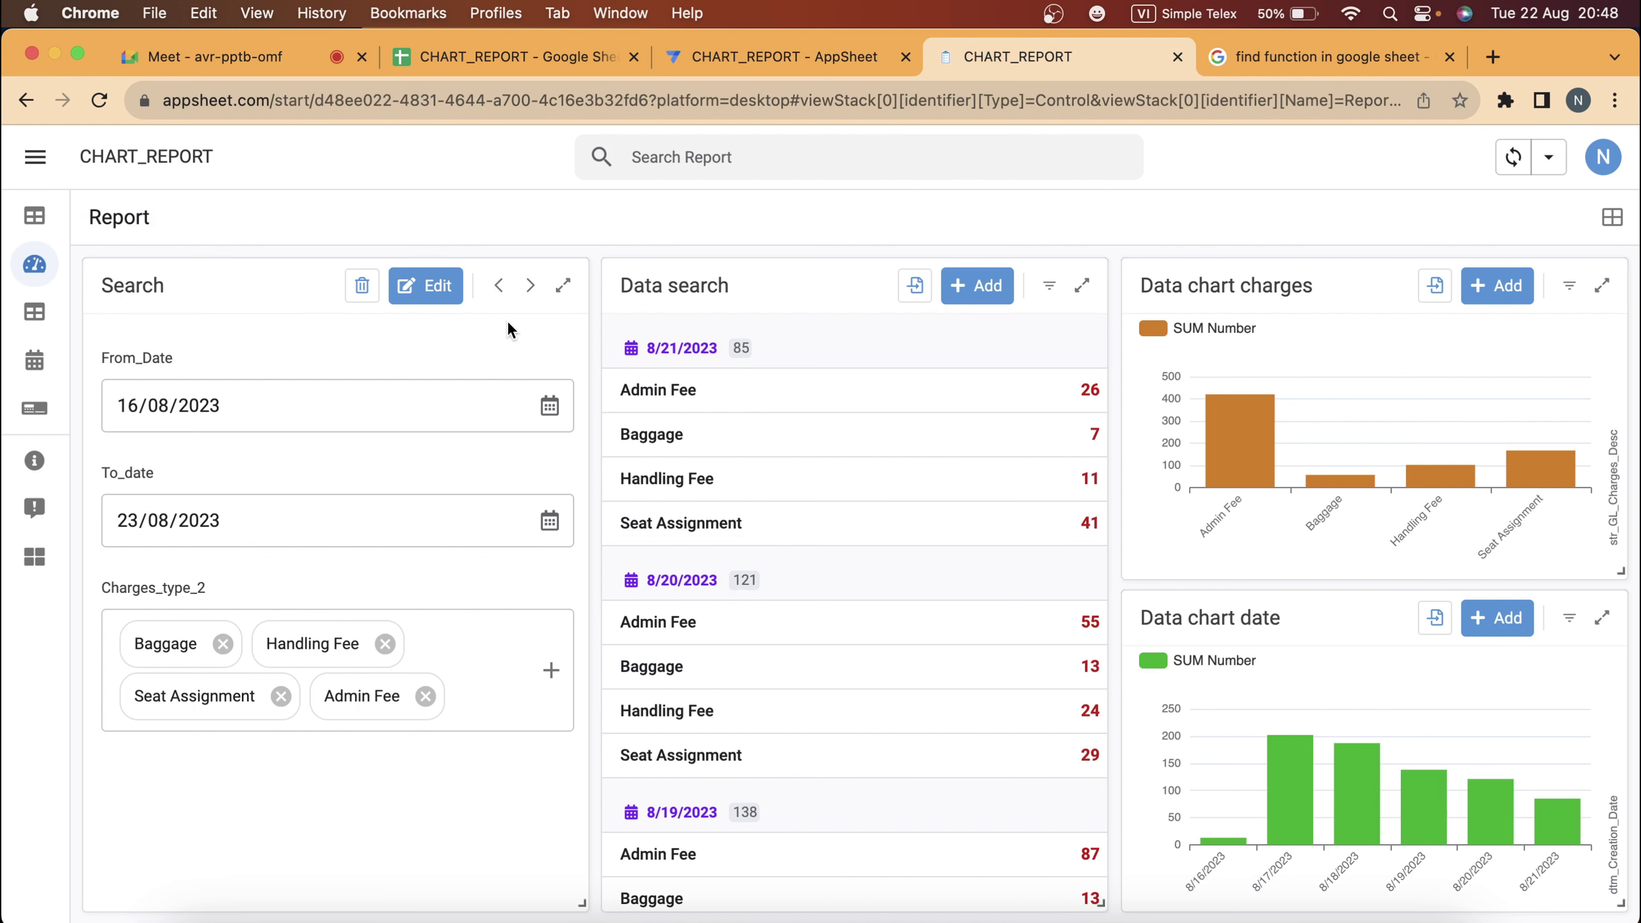
click(721, 67)
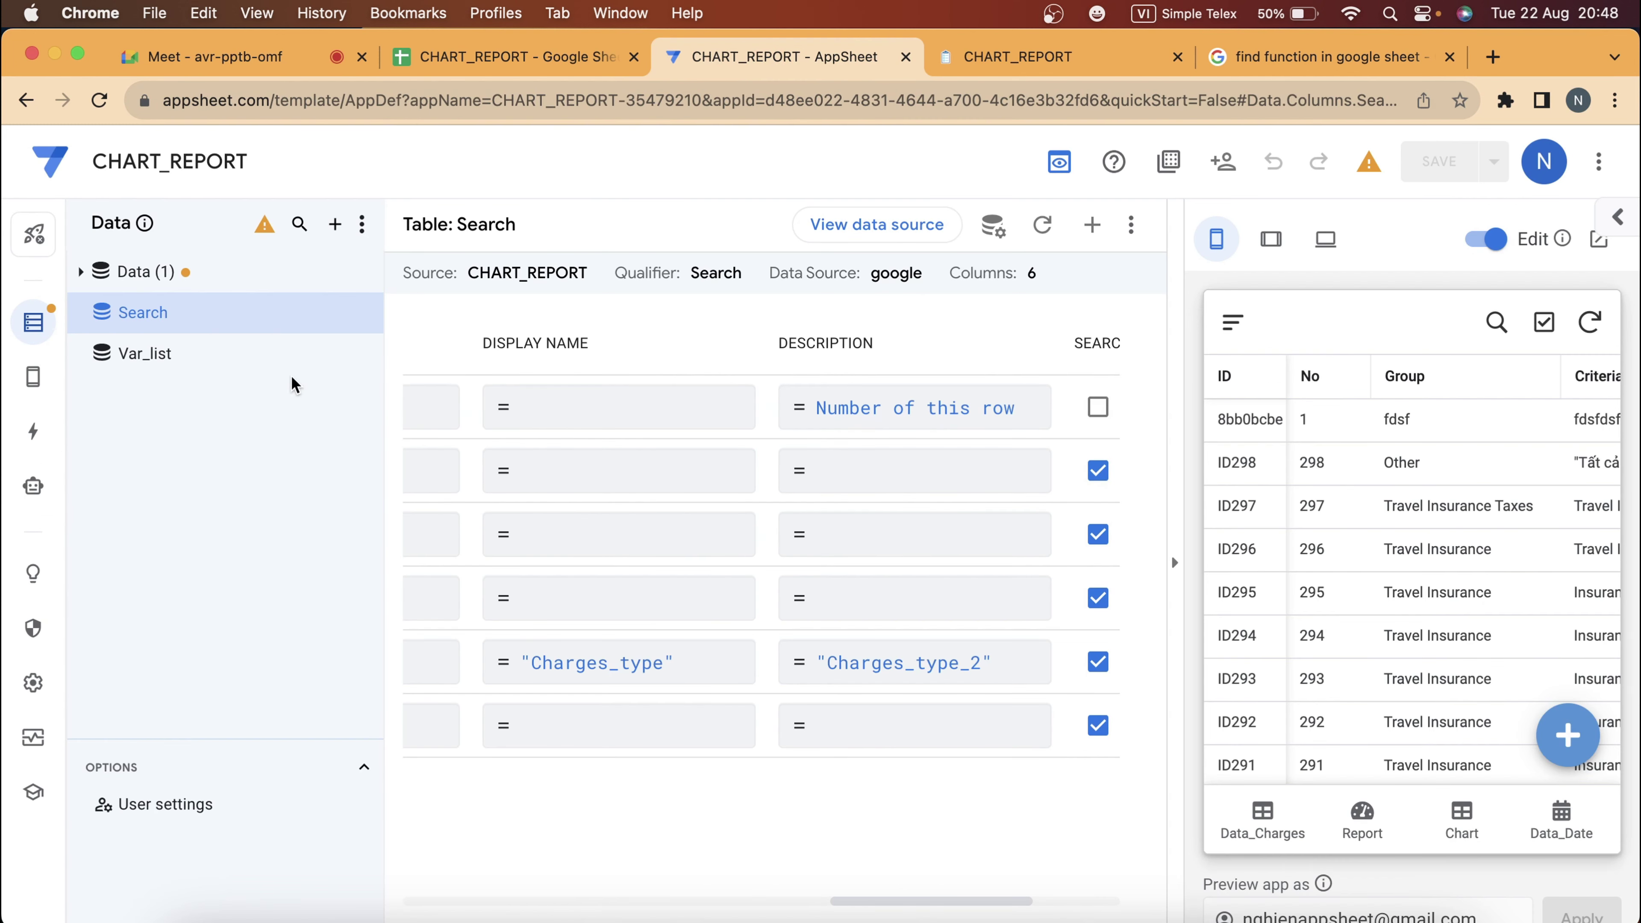
click(290, 362)
scroll(625, 621, left, 5)
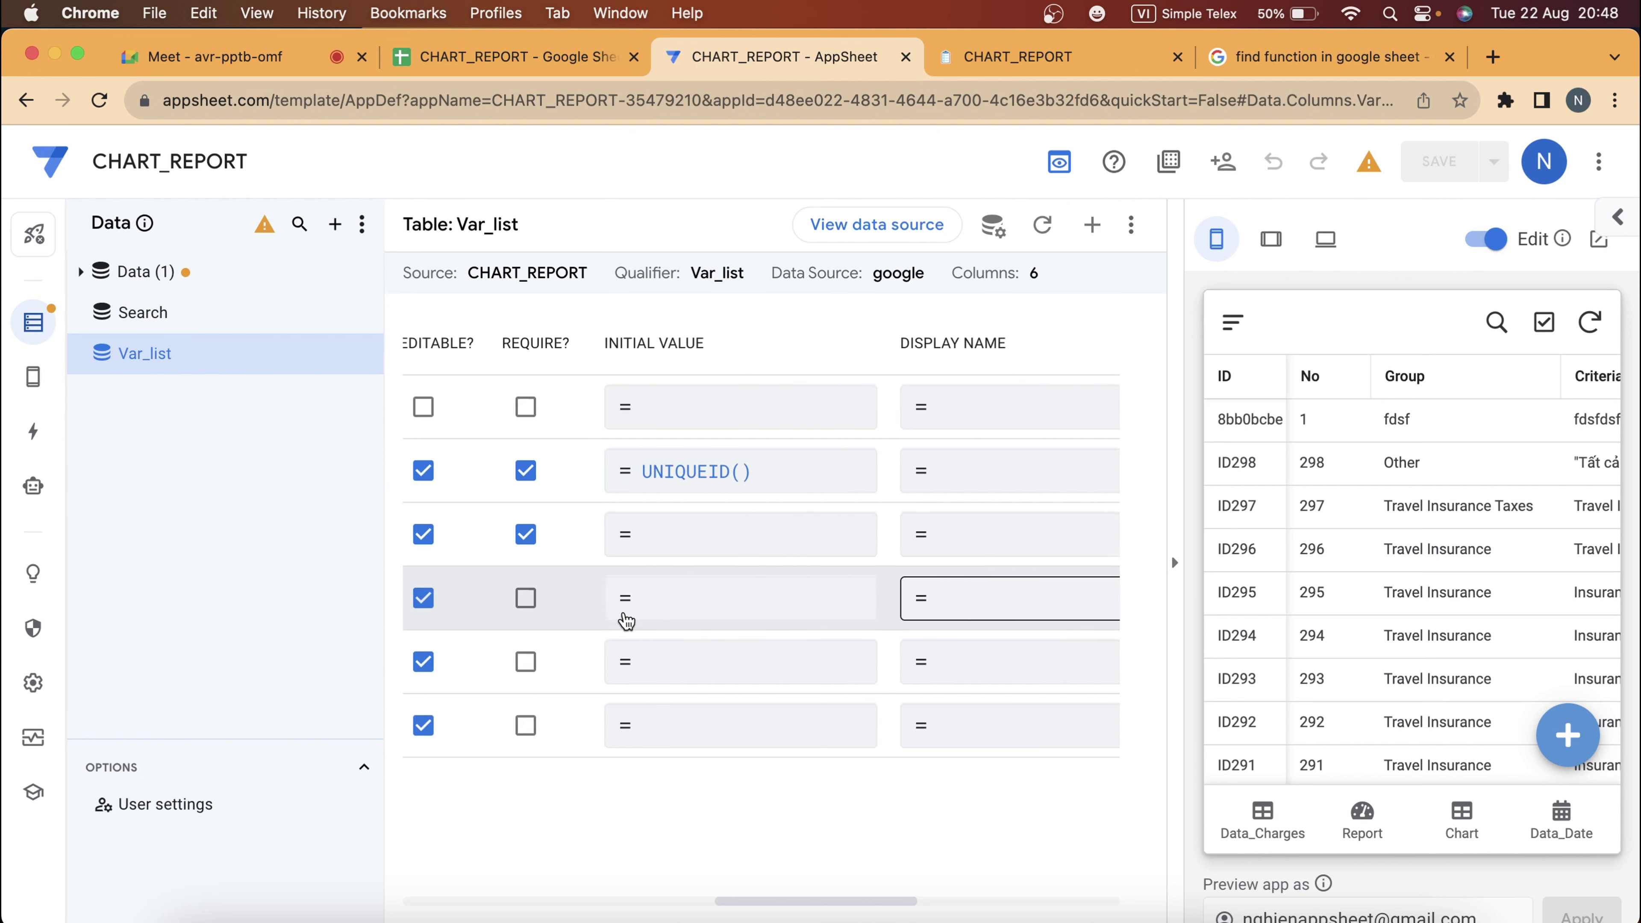
scroll(625, 621, left, 5)
scroll(625, 617, left, 5)
scroll(624, 613, left, 5)
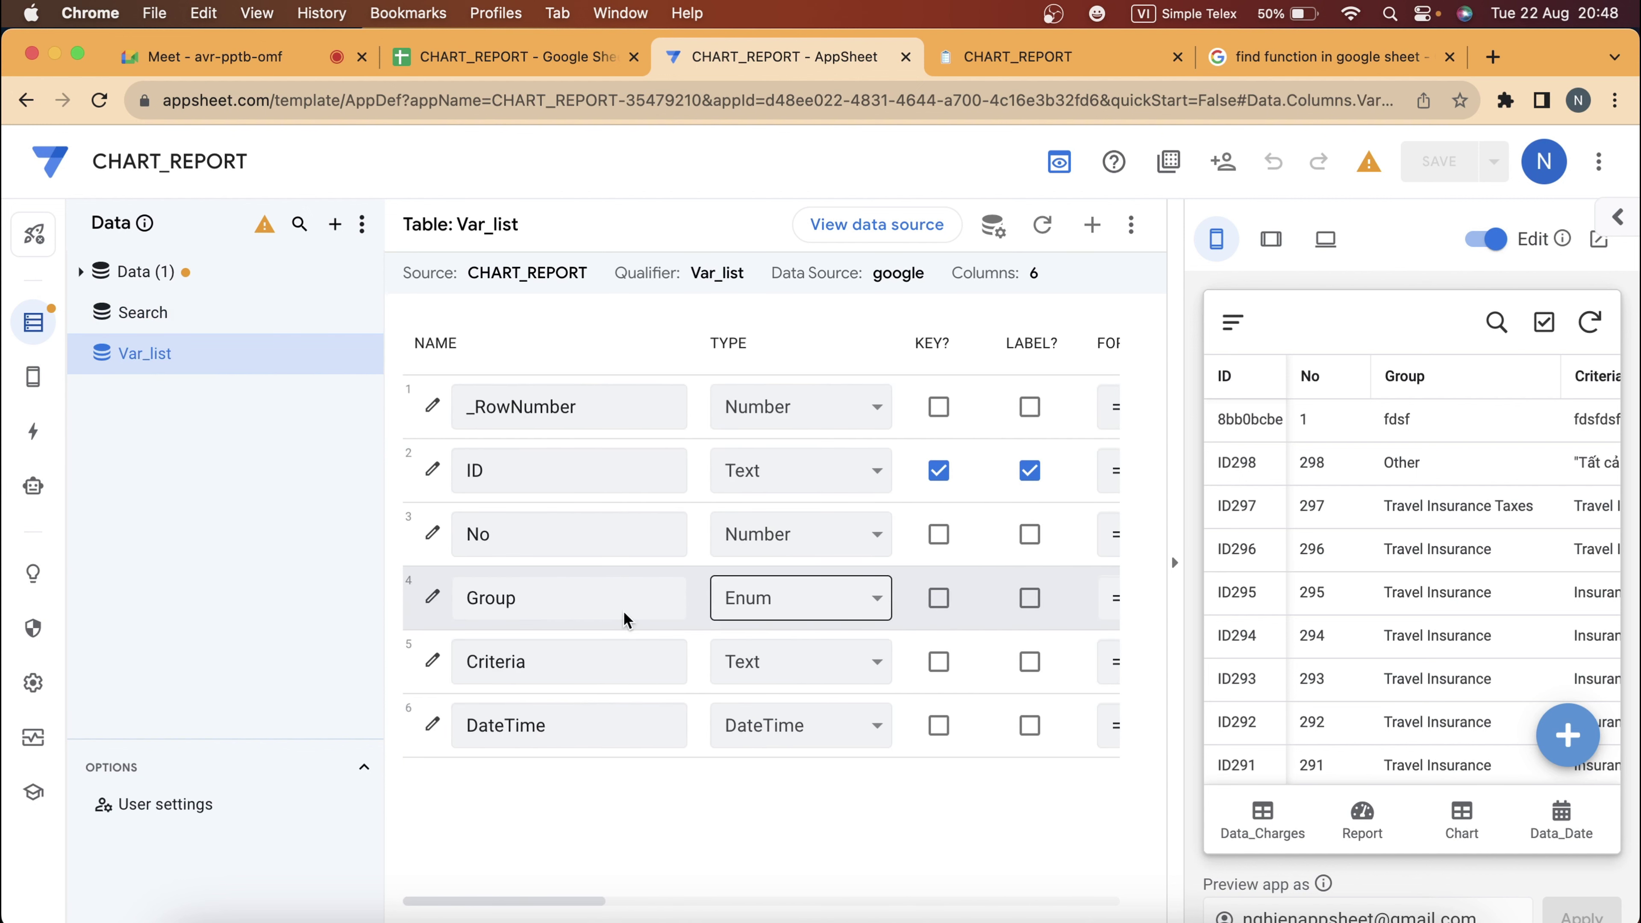
scroll(622, 614, right, 5)
scroll(646, 615, right, 5)
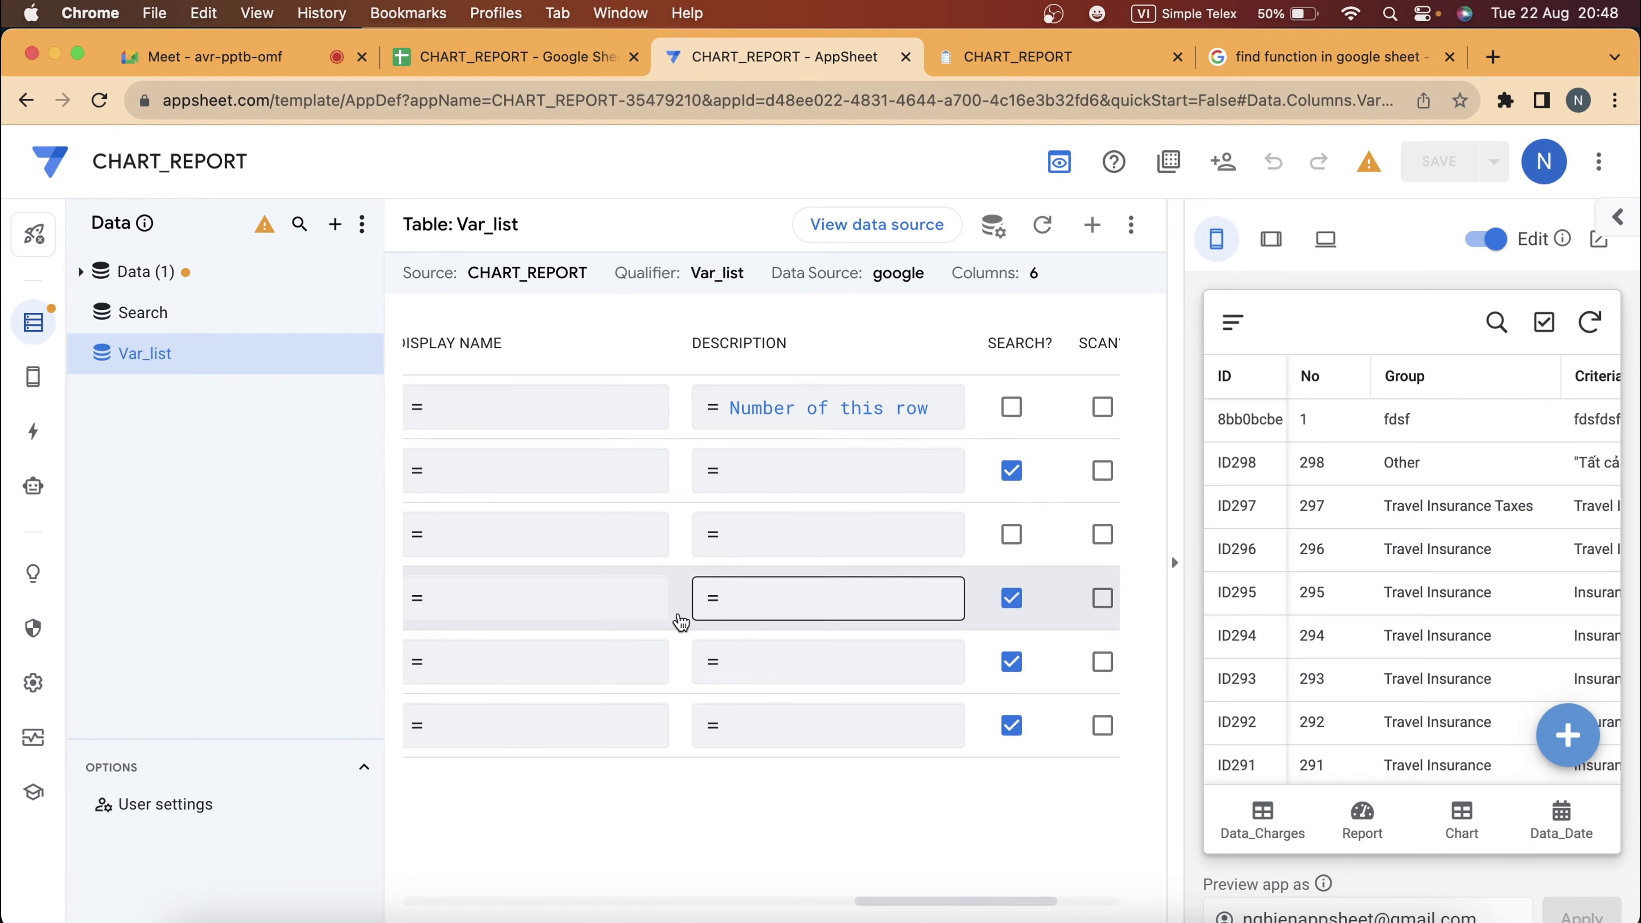
Enter "nhóm" as Group's display name and "nhóm 2" as its description, then save.
click(608, 614)
text("nhóm)
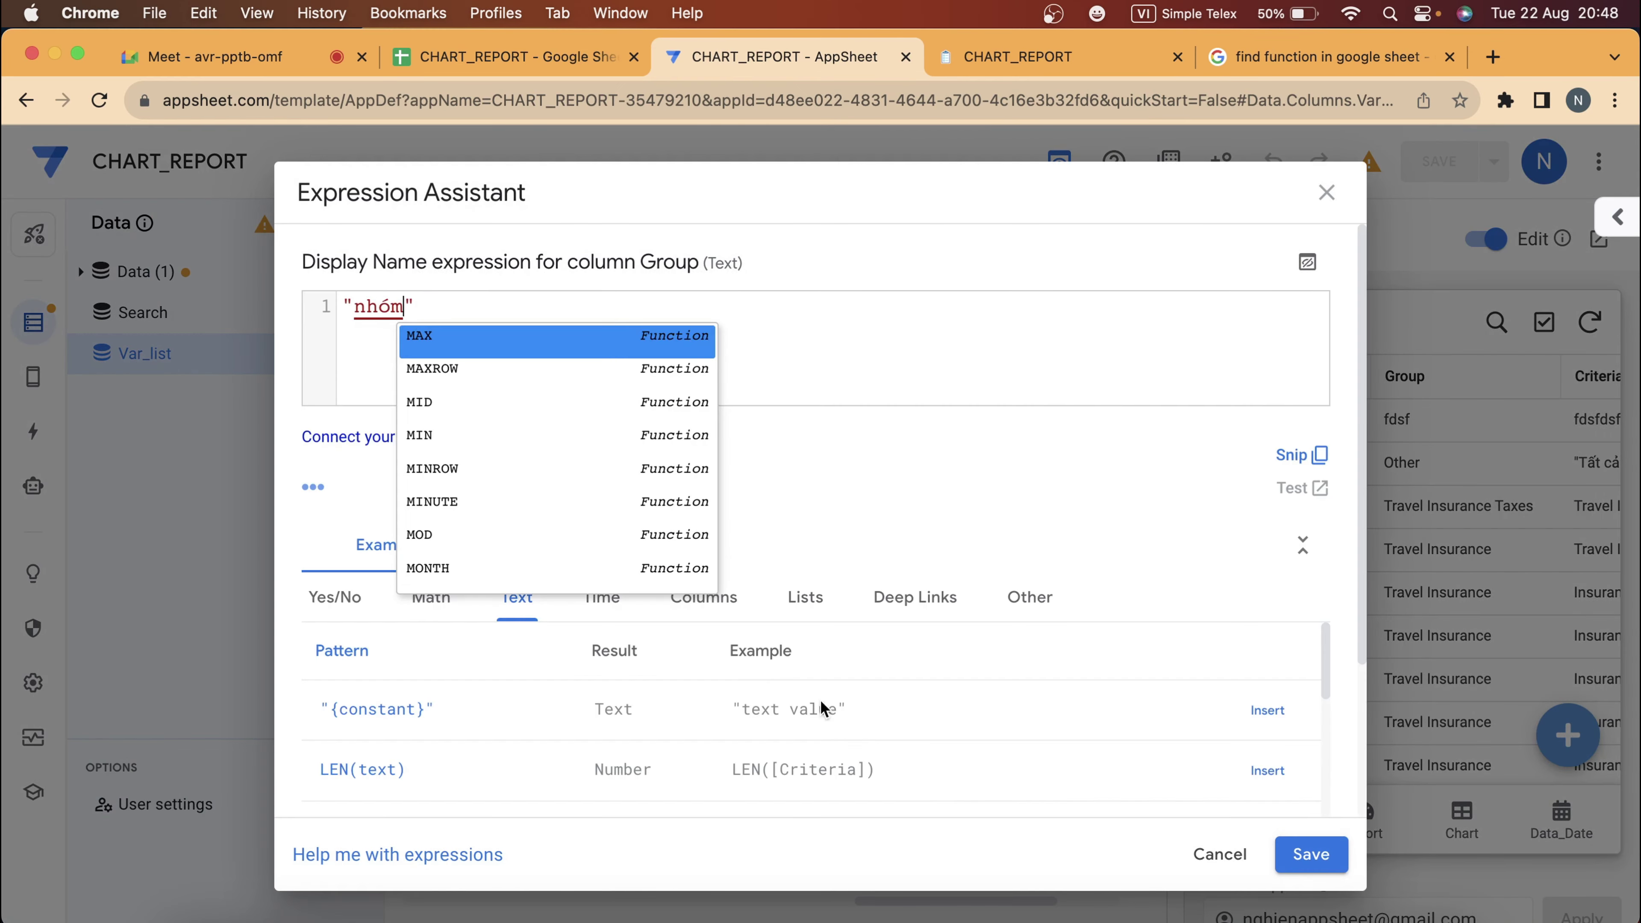
click(1315, 861)
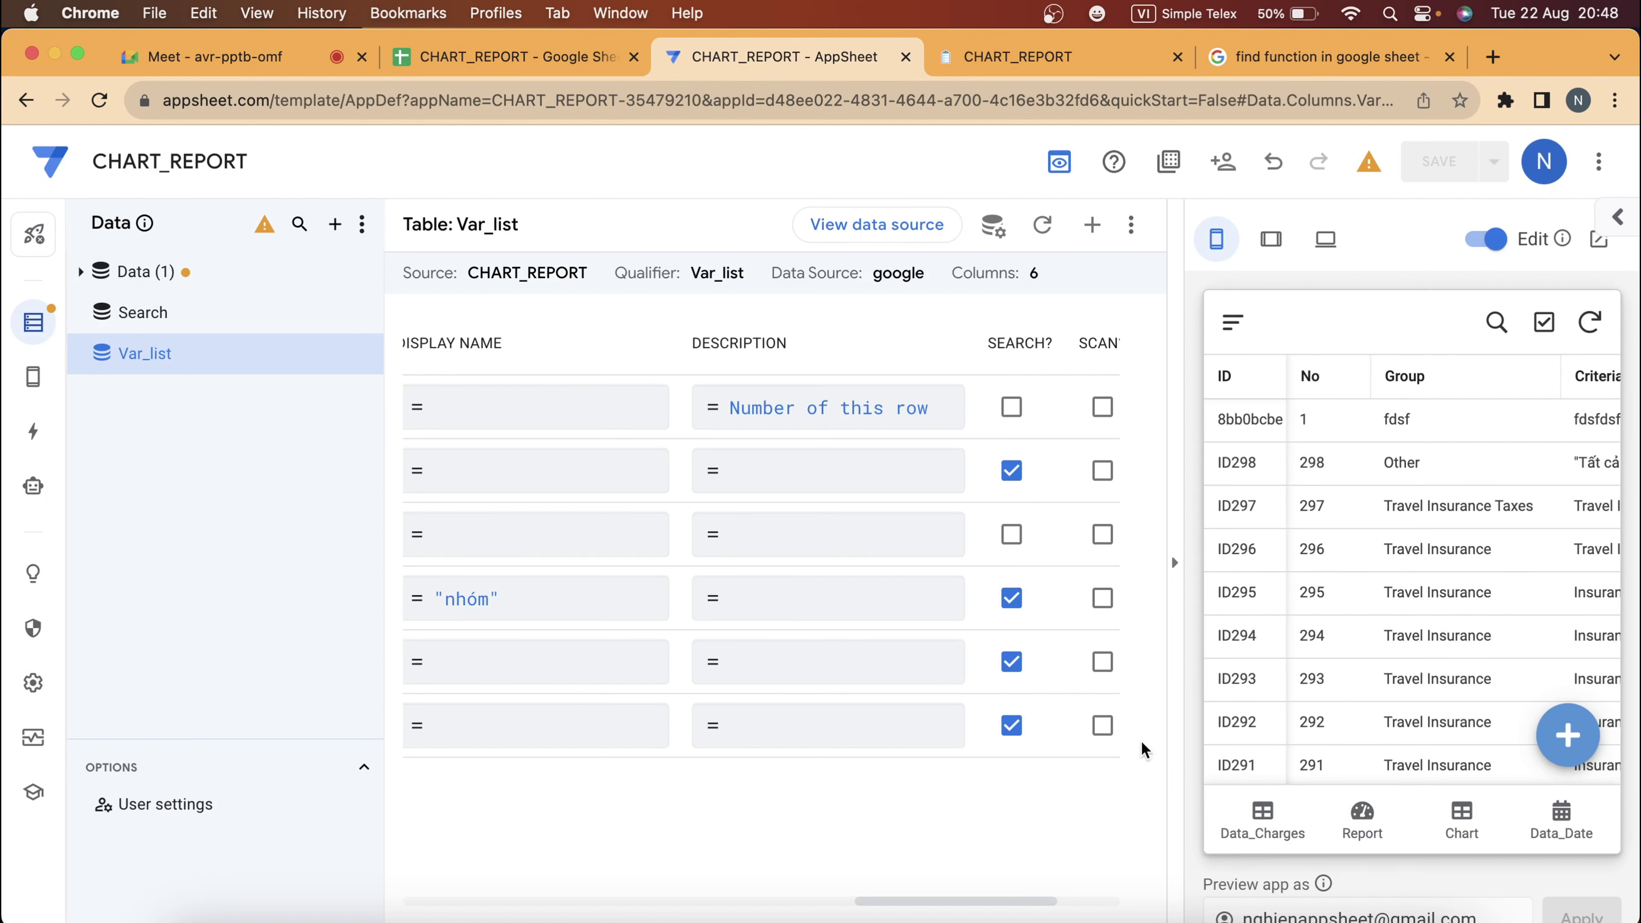
click(834, 590)
text("nh)
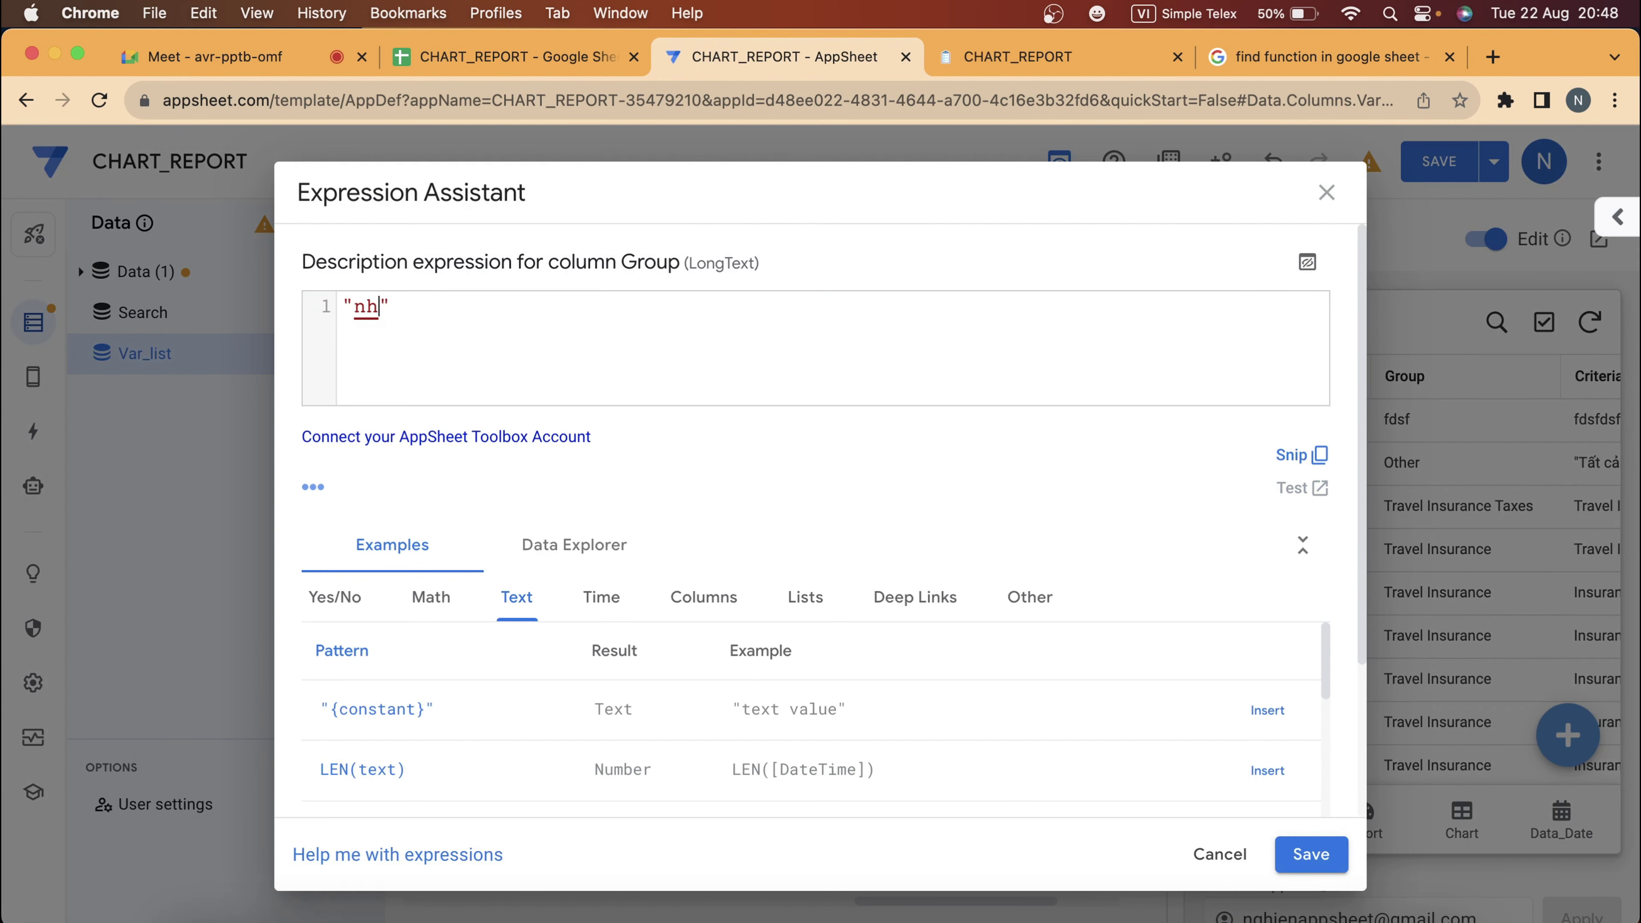
text(óm 2)
click(1302, 854)
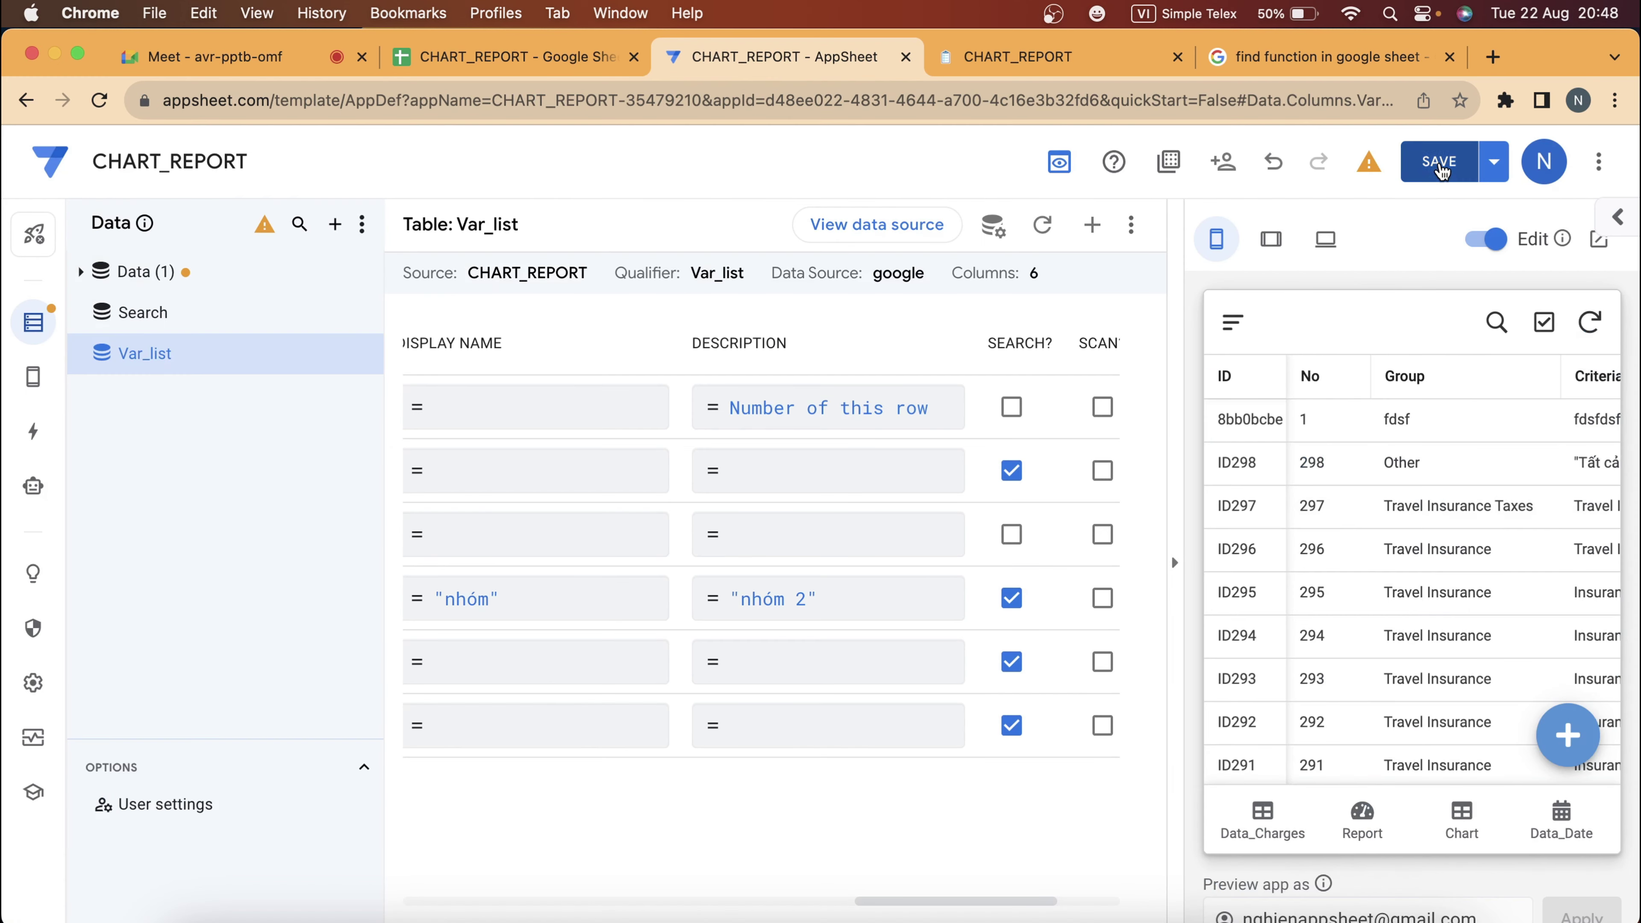
click(1439, 169)
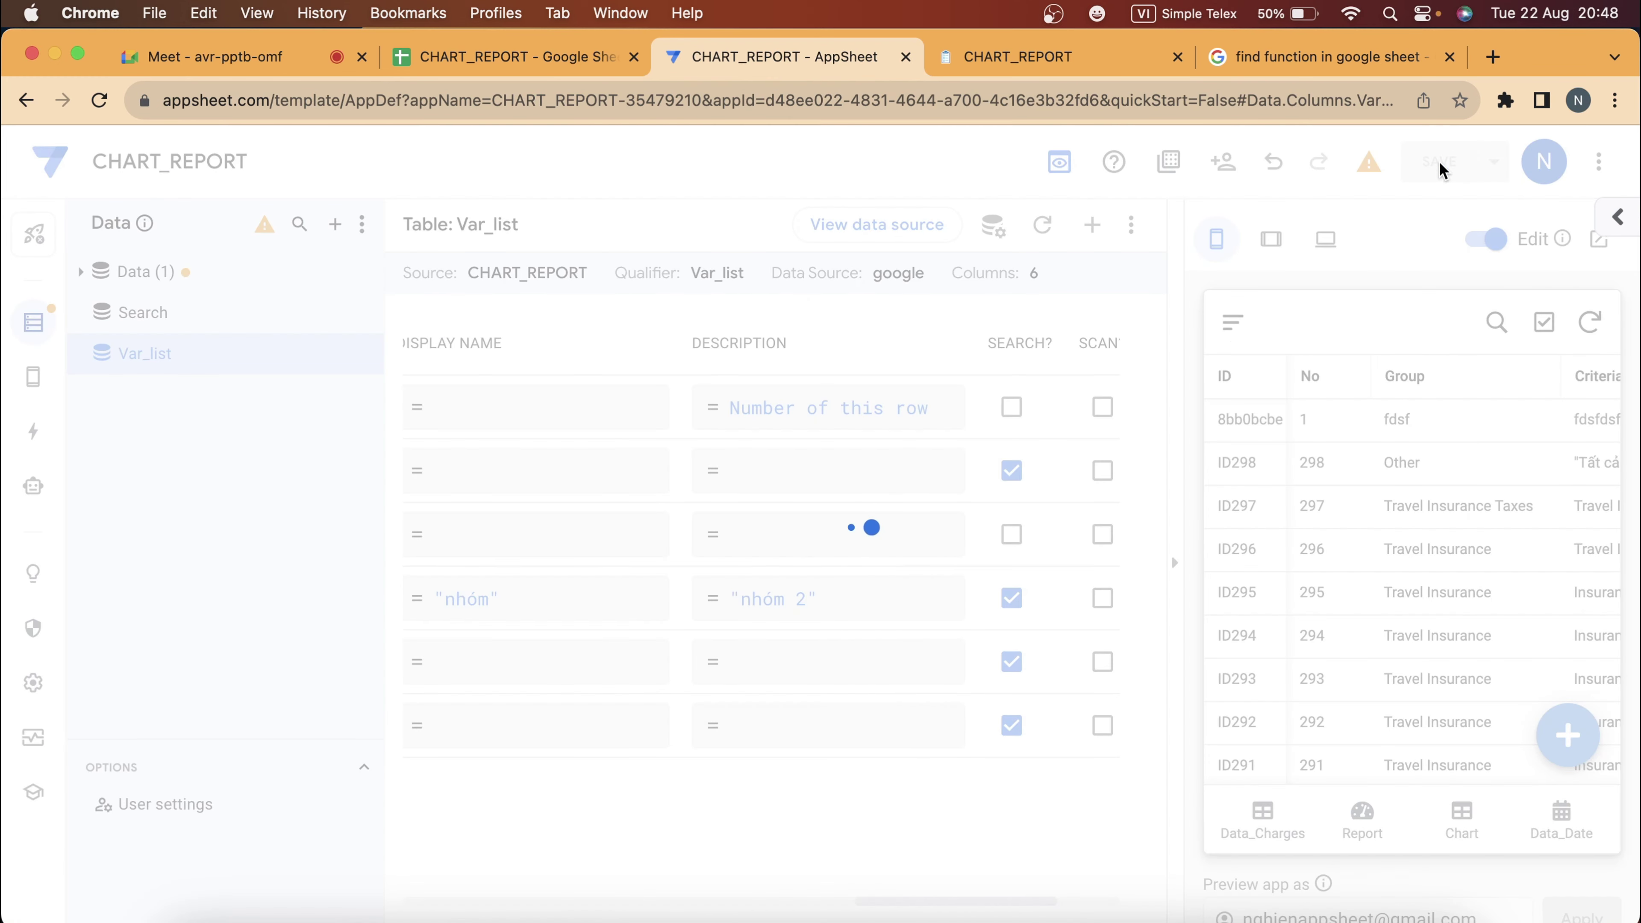
click(1005, 79)
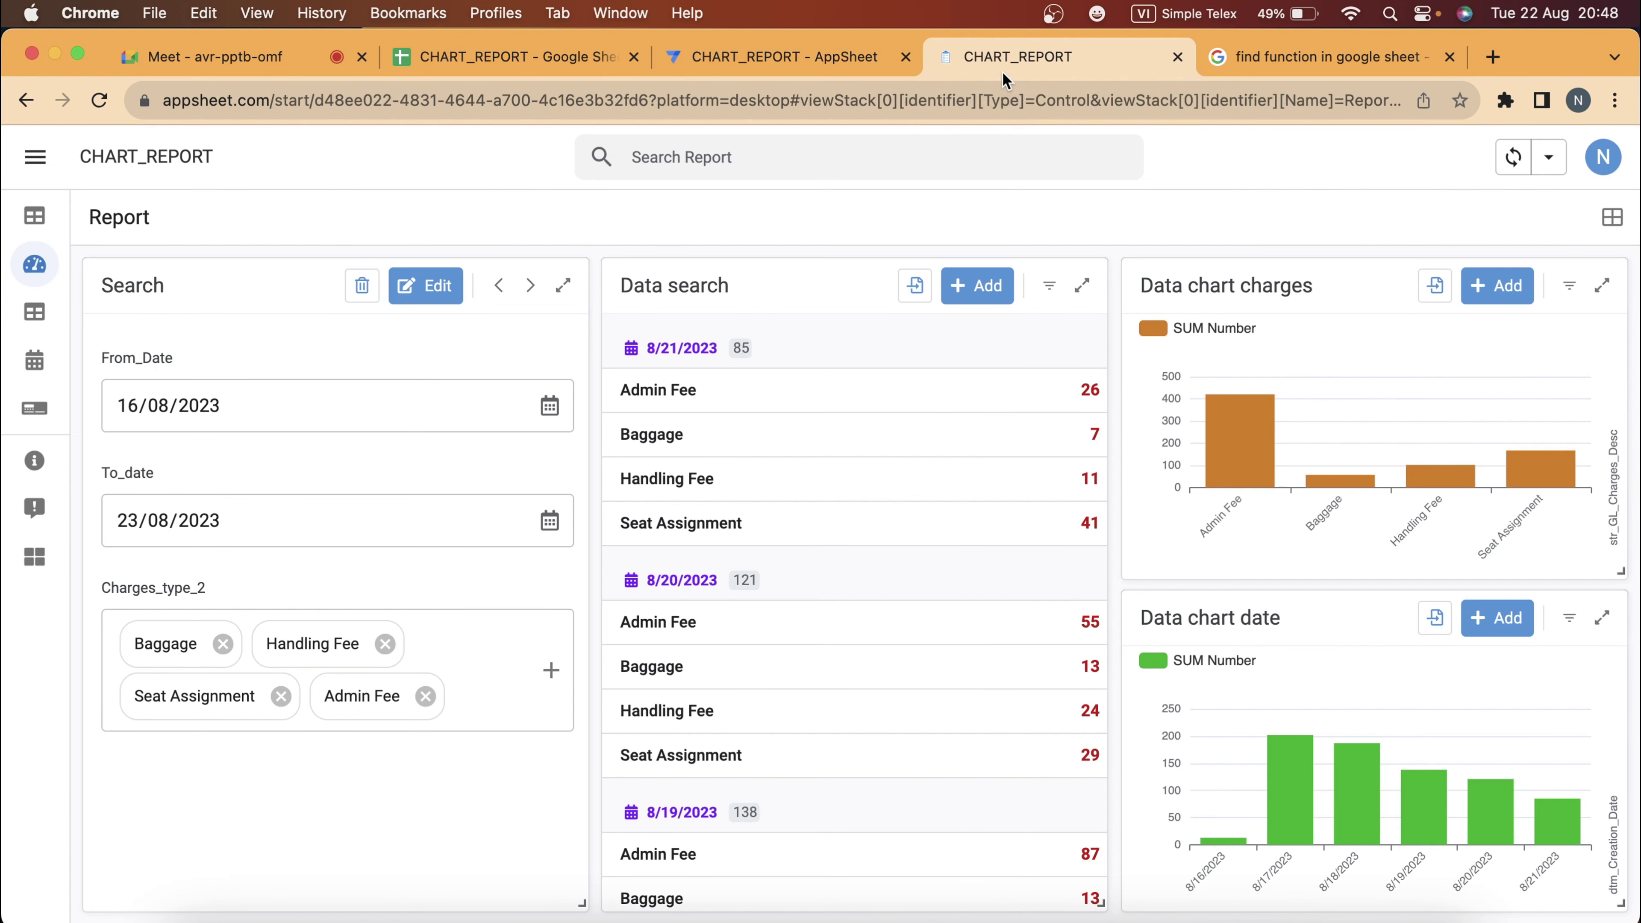
click(1512, 161)
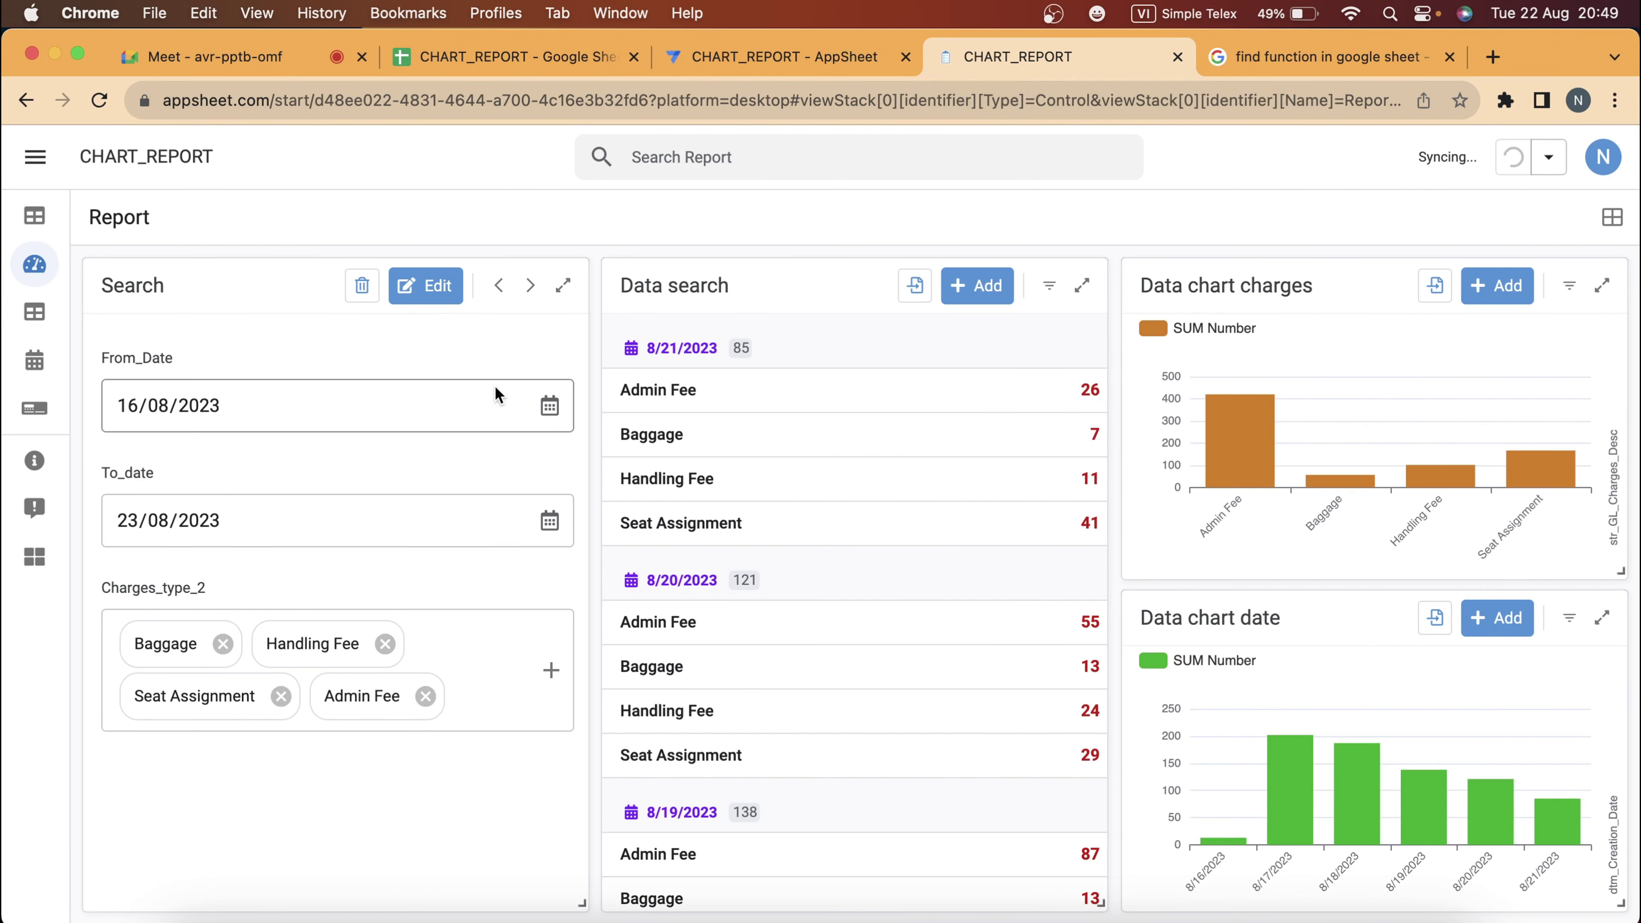
click(36, 413)
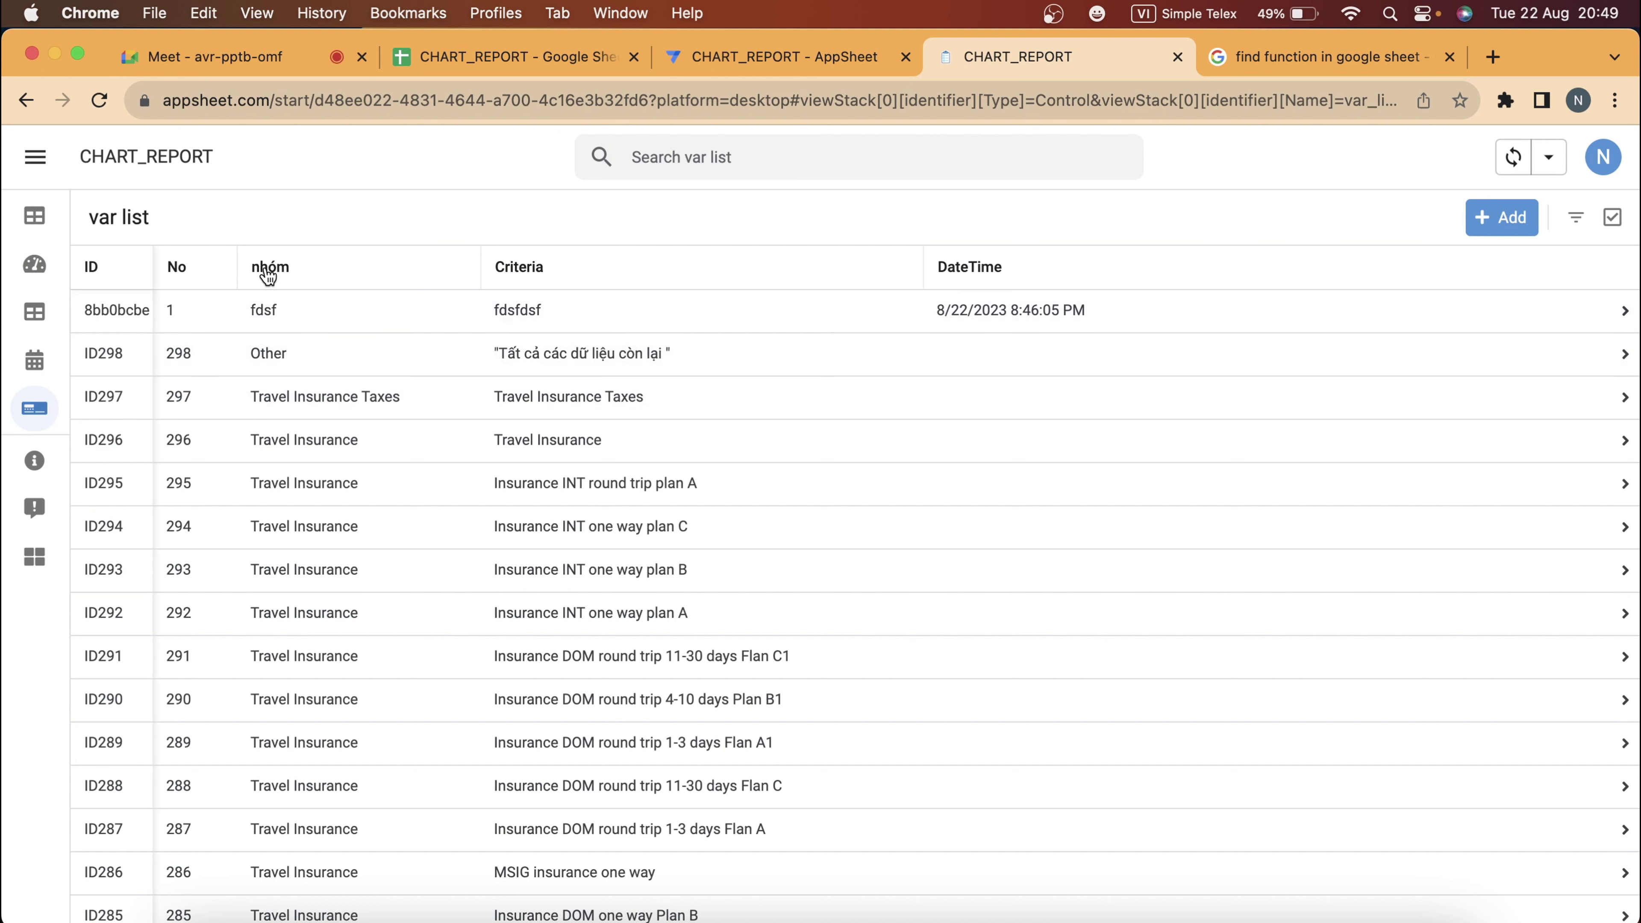
click(294, 314)
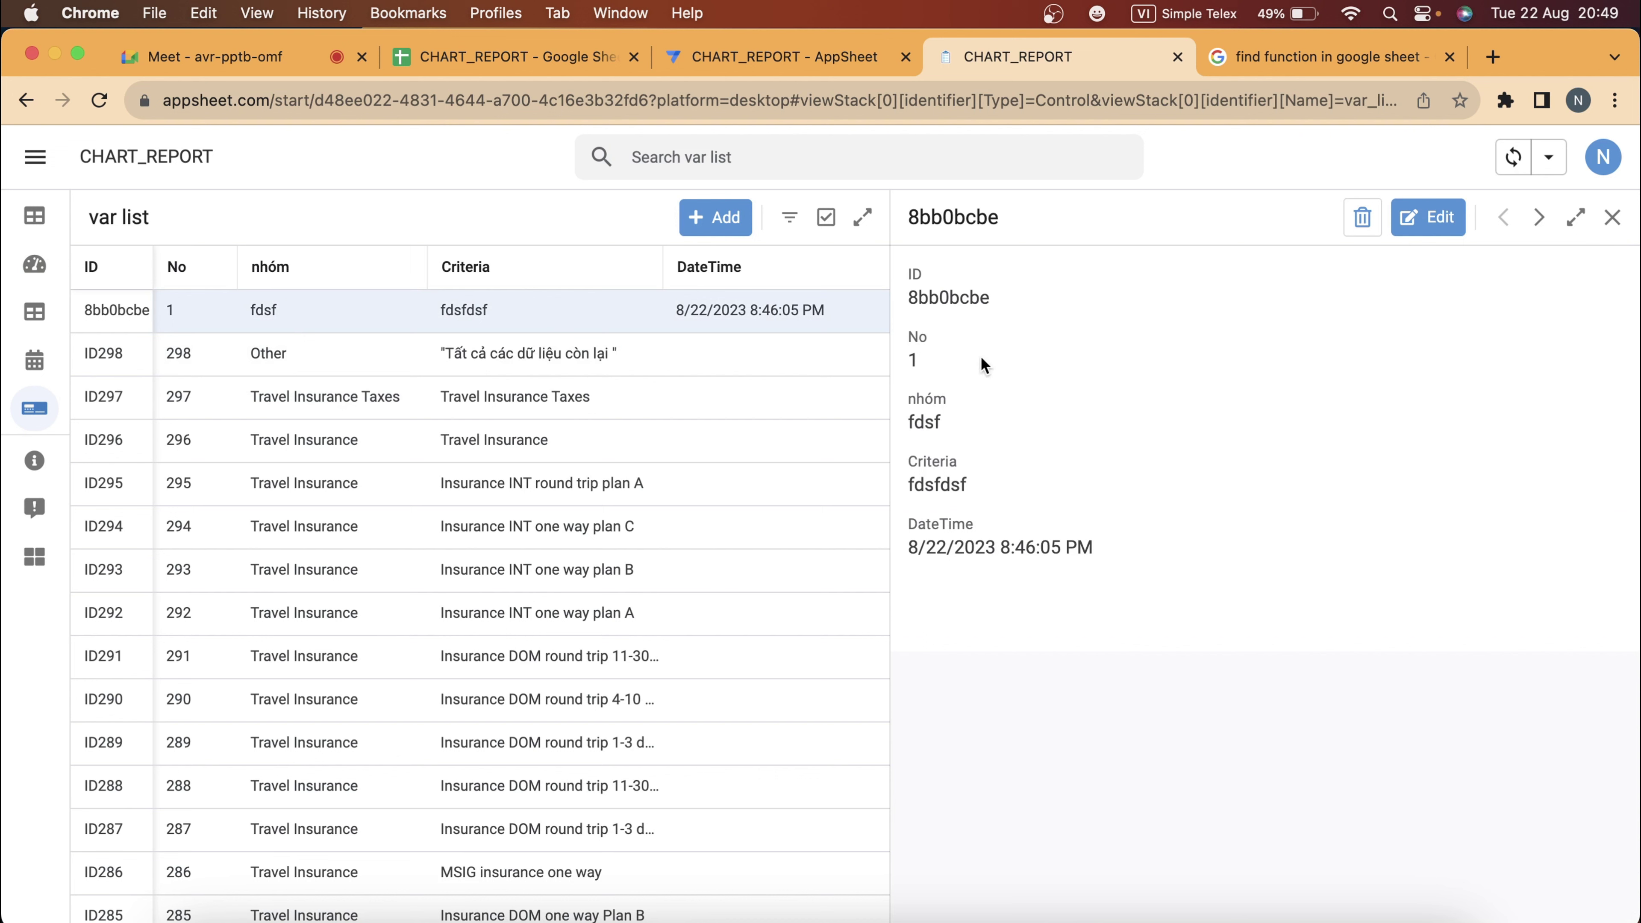
click(1410, 224)
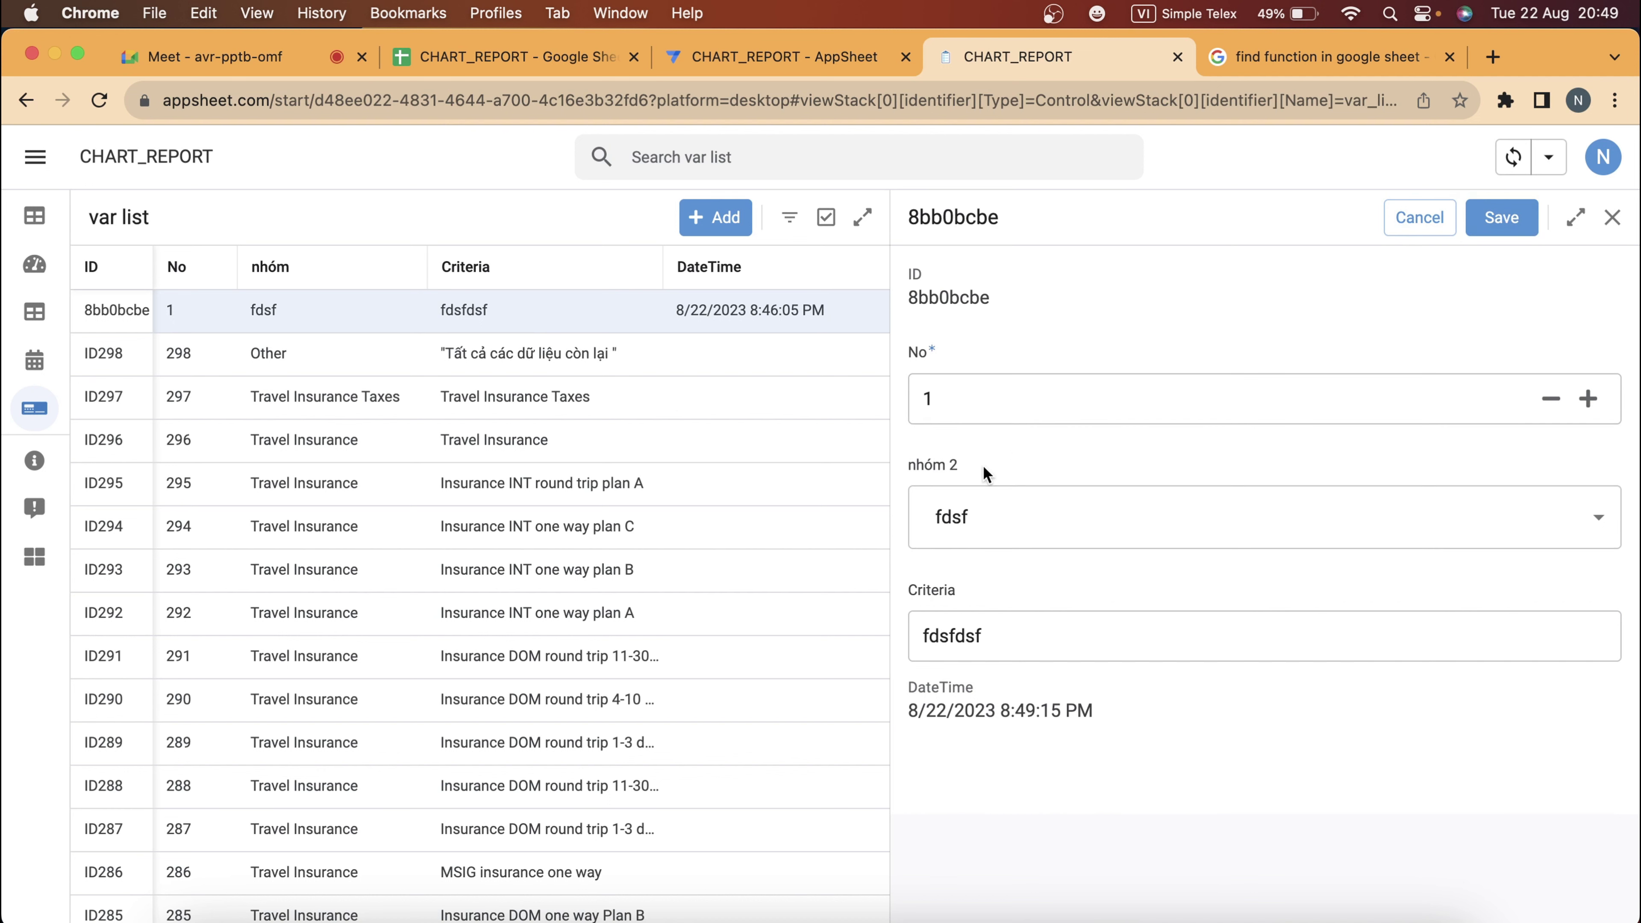
drag(983, 466, 914, 467)
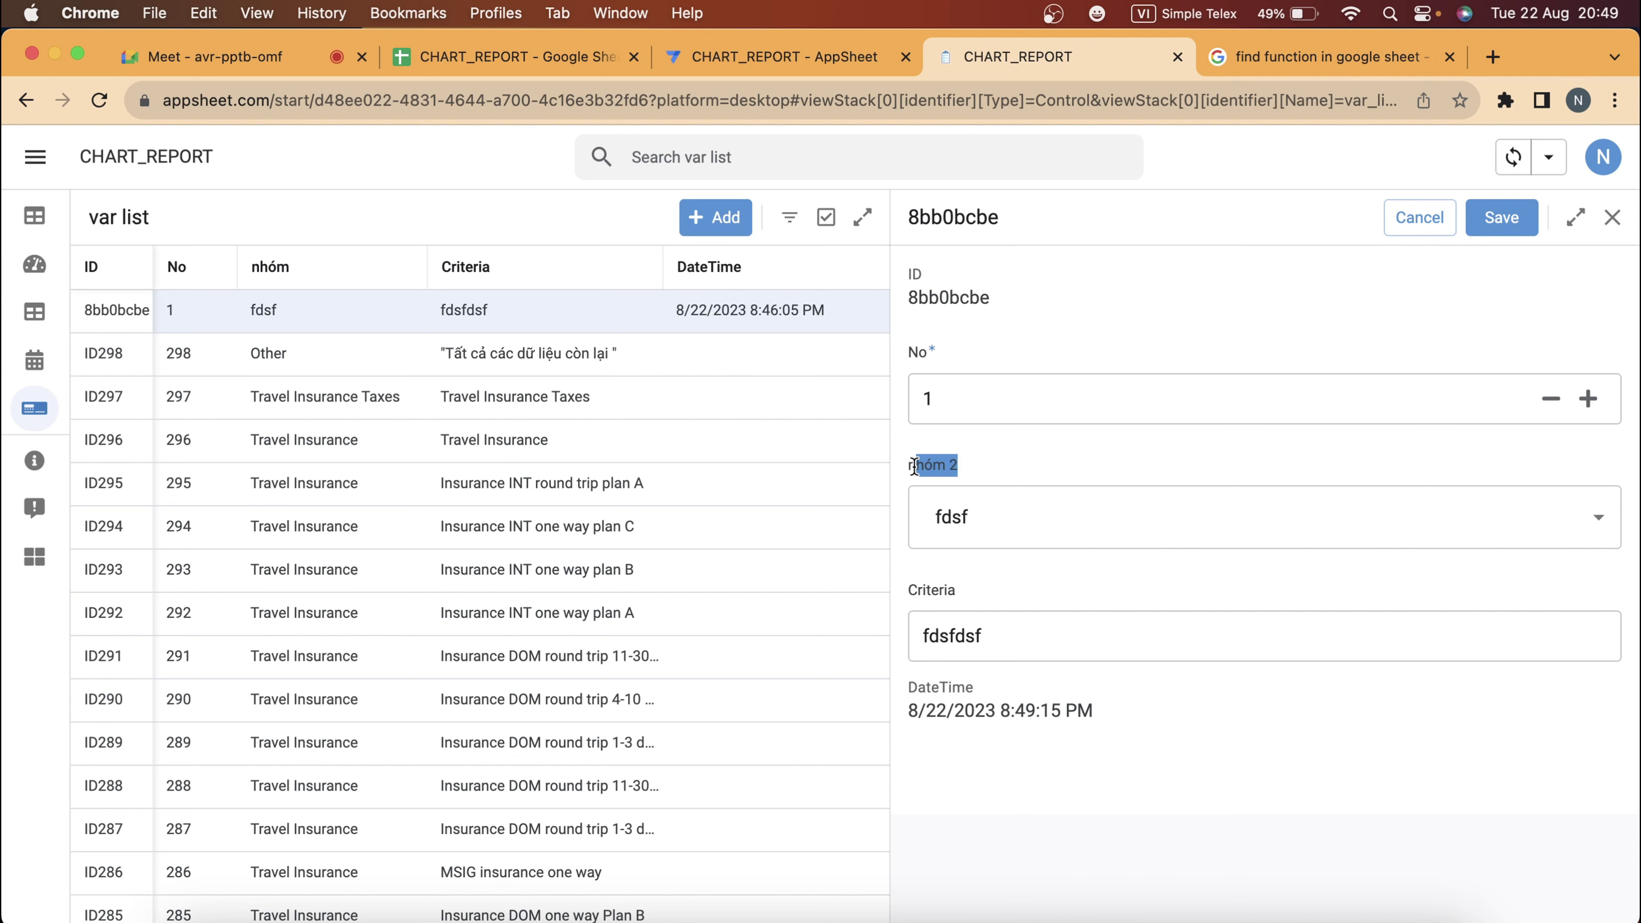
click(680, 51)
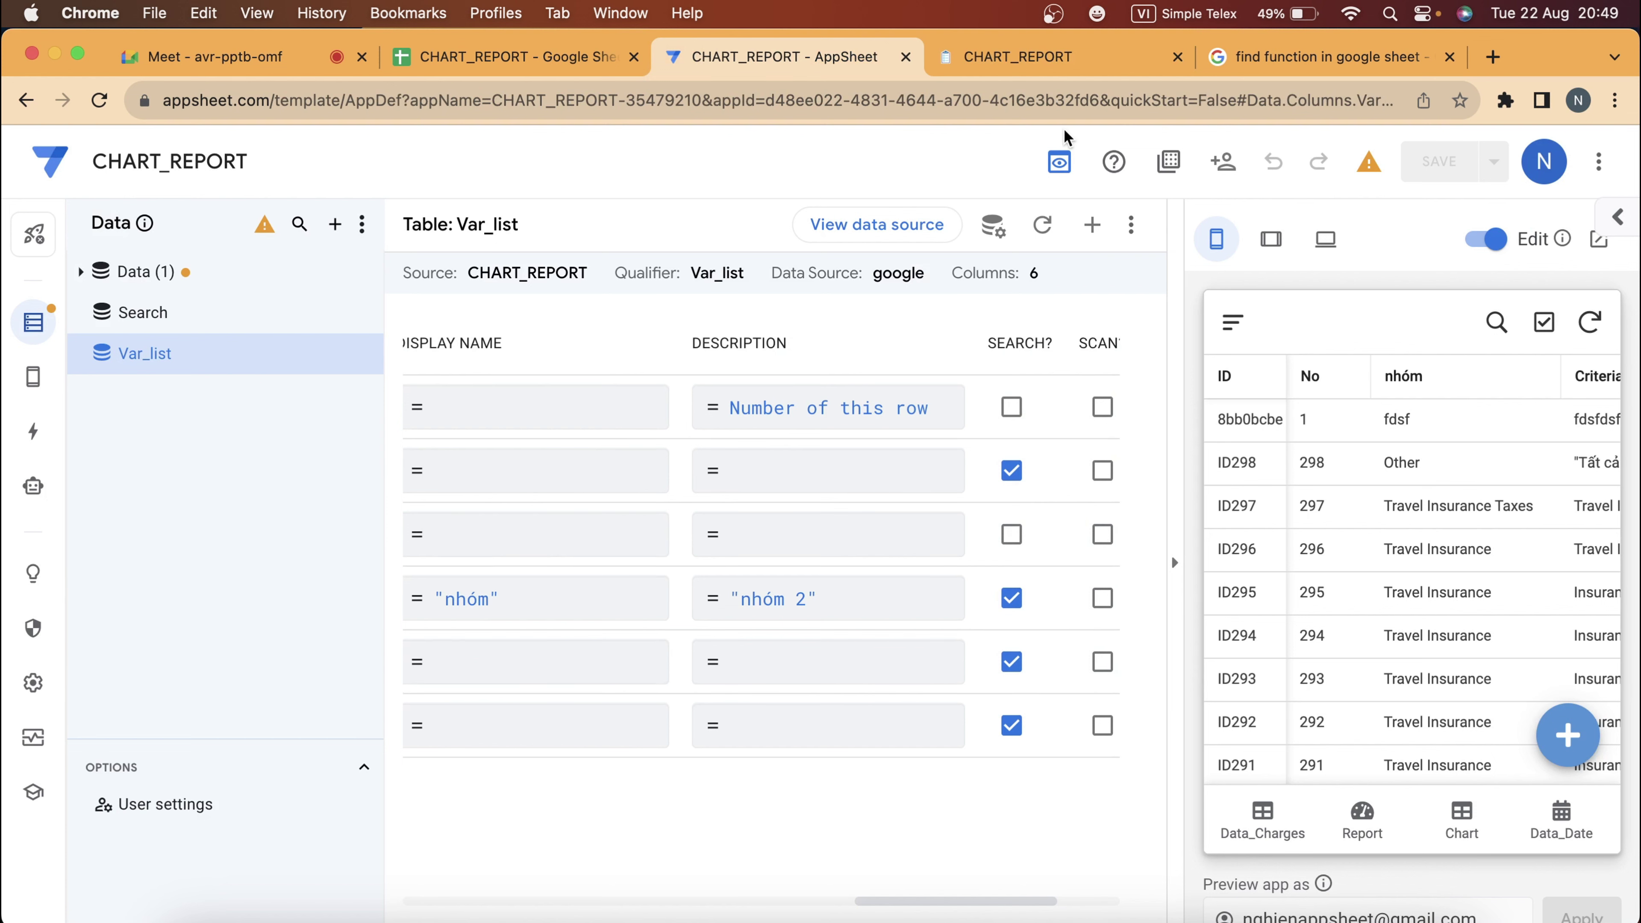
click(1080, 54)
click(856, 64)
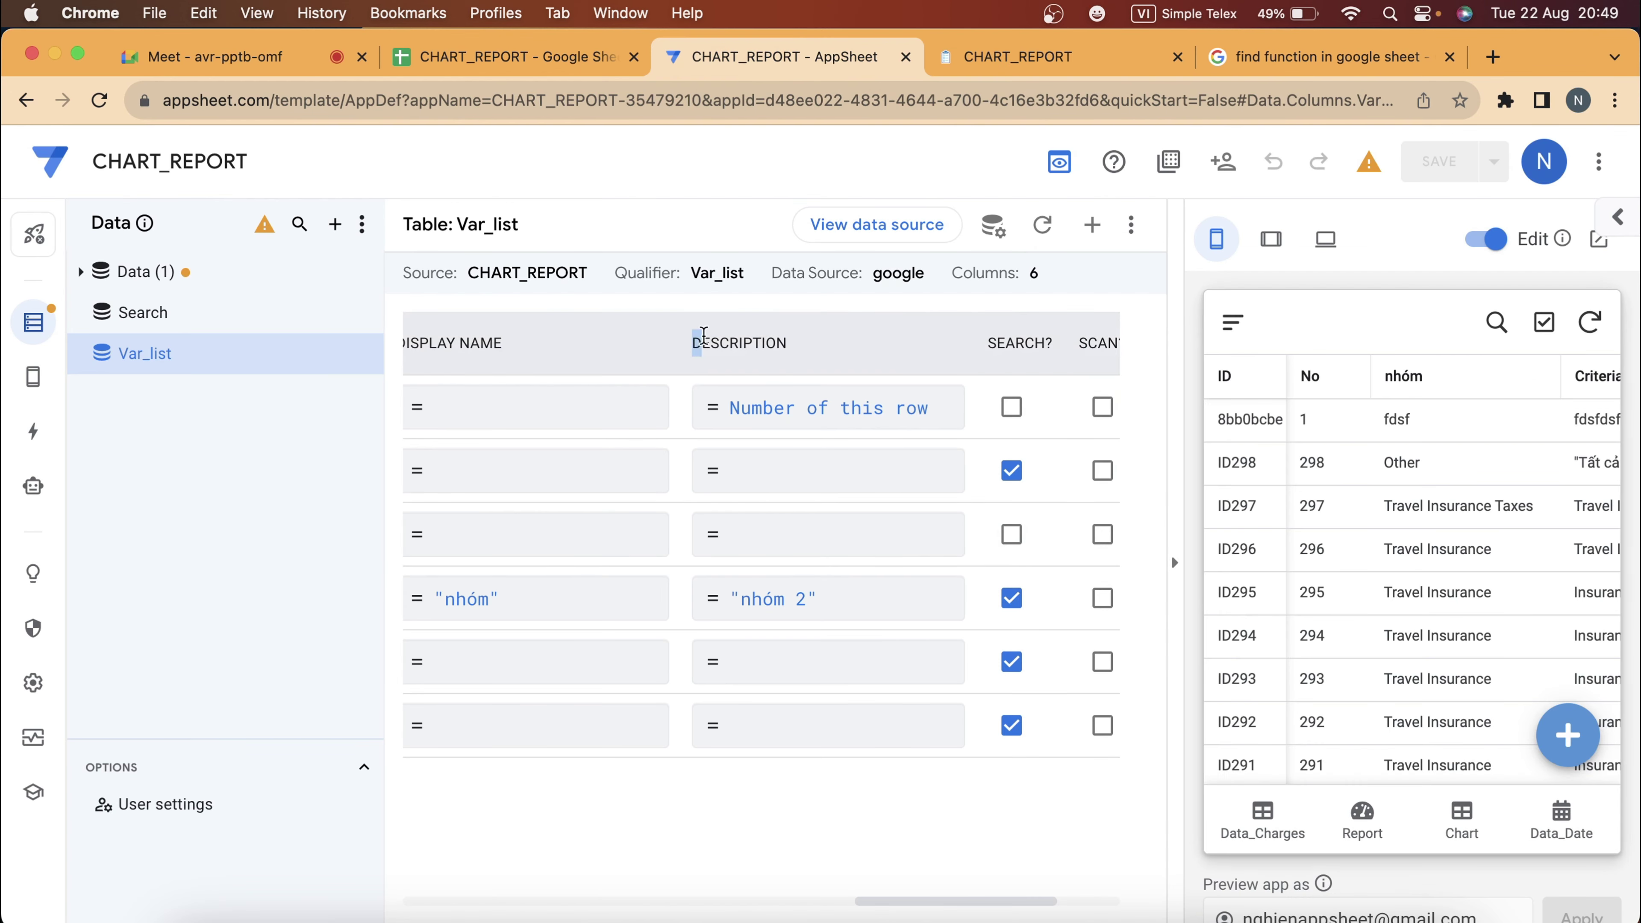
drag(694, 341, 824, 342)
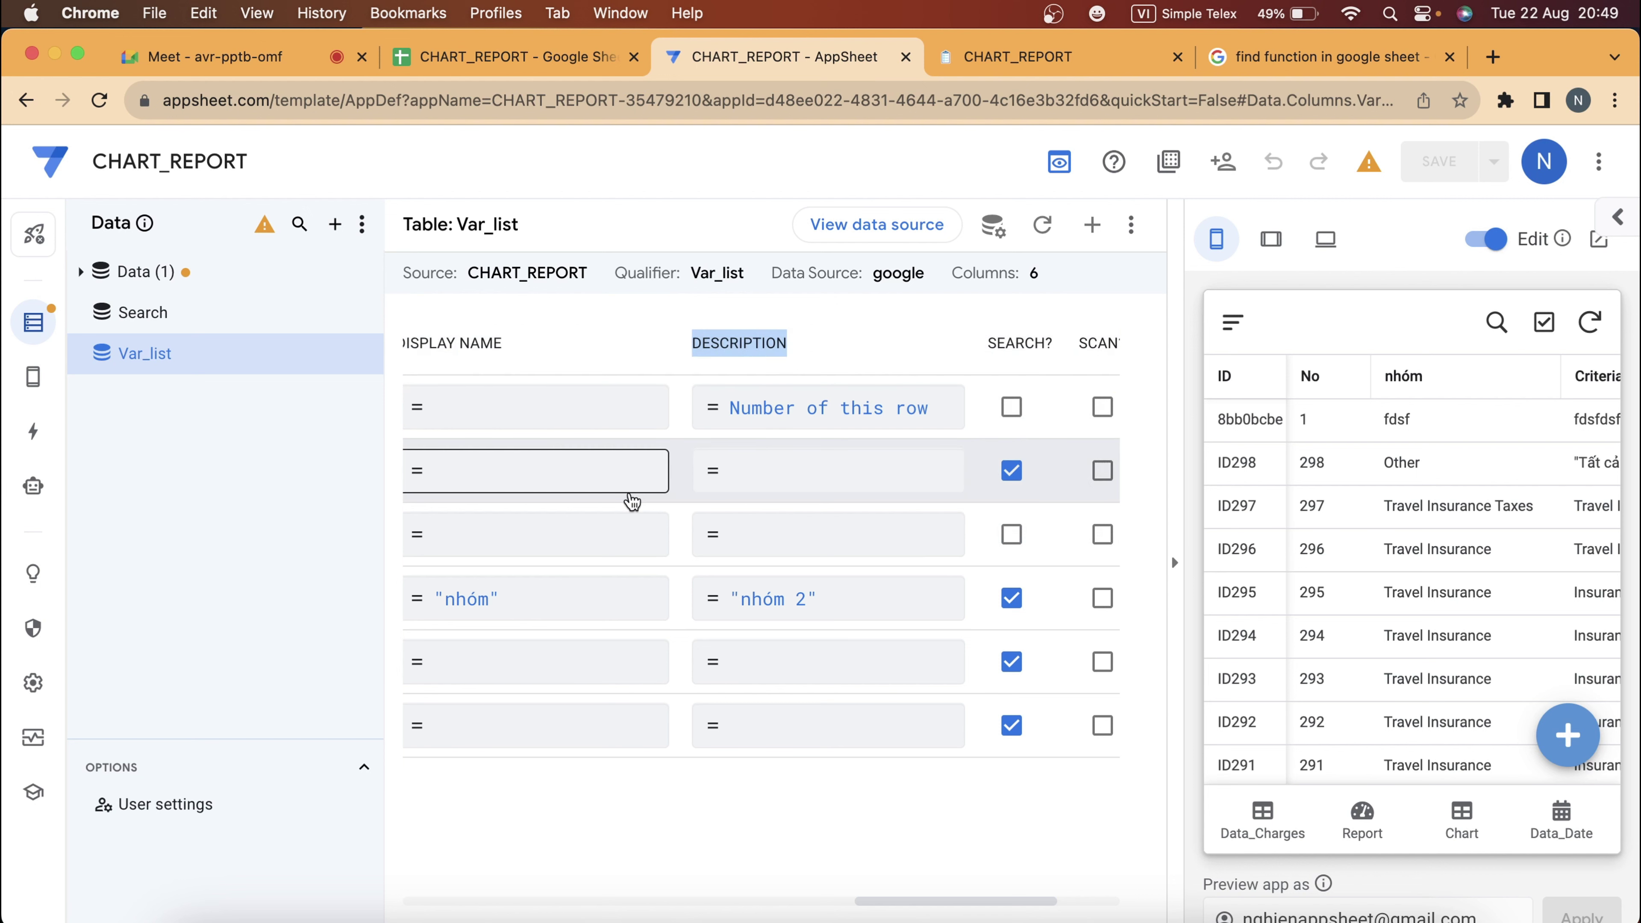
scroll(629, 502, left, 3)
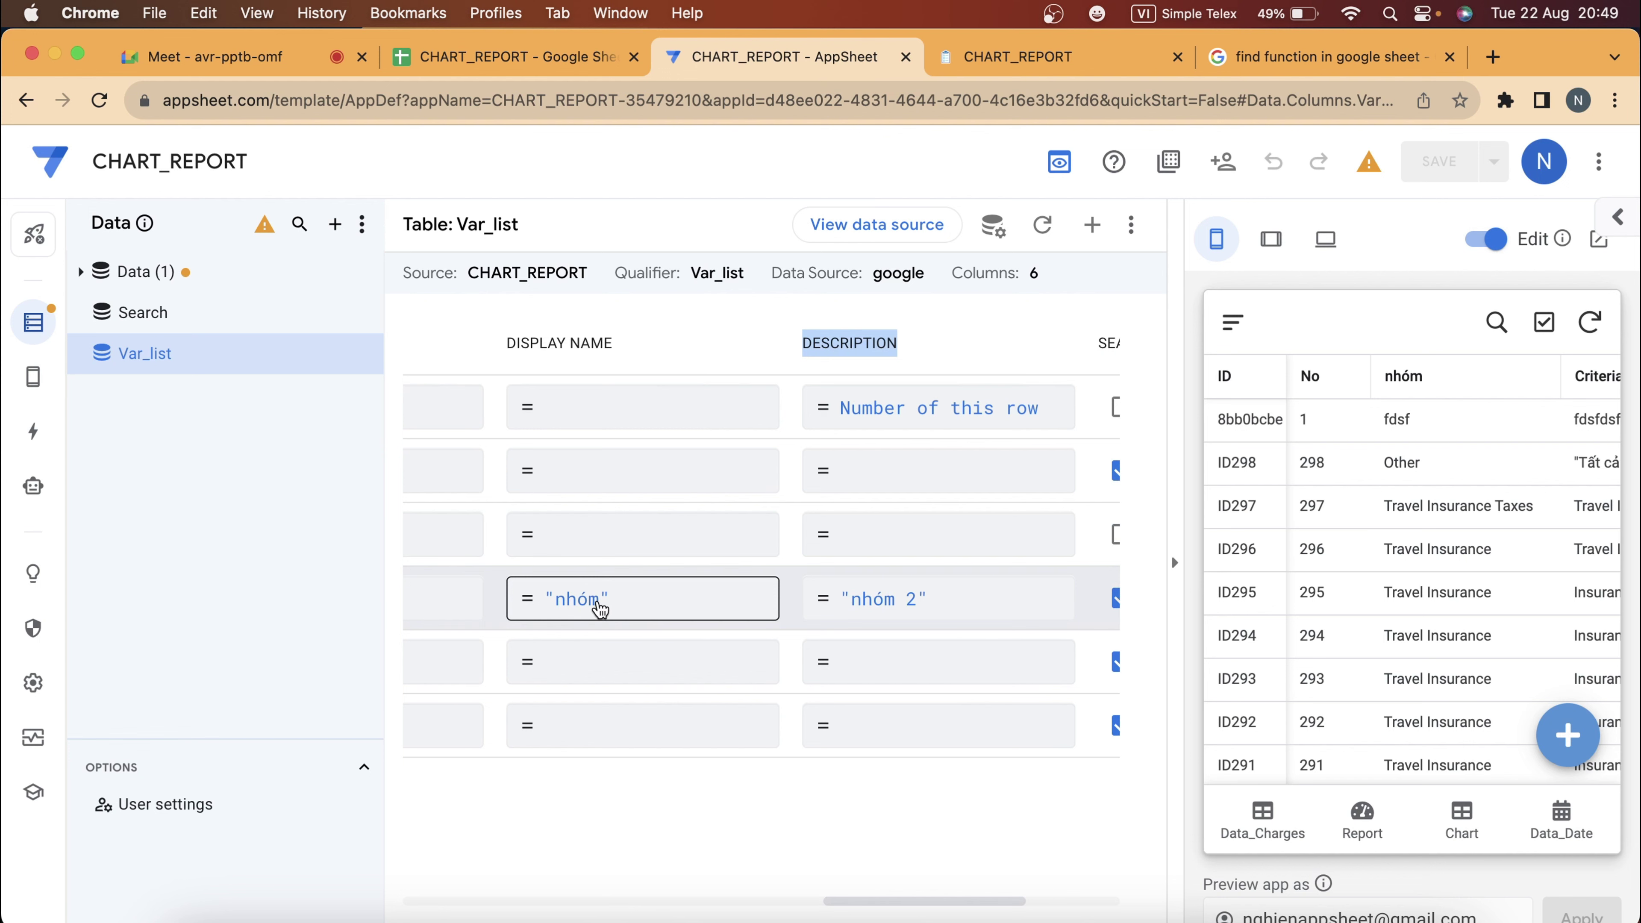
scroll(599, 607, left, 10)
scroll(596, 607, left, 5)
scroll(597, 608, right, 10)
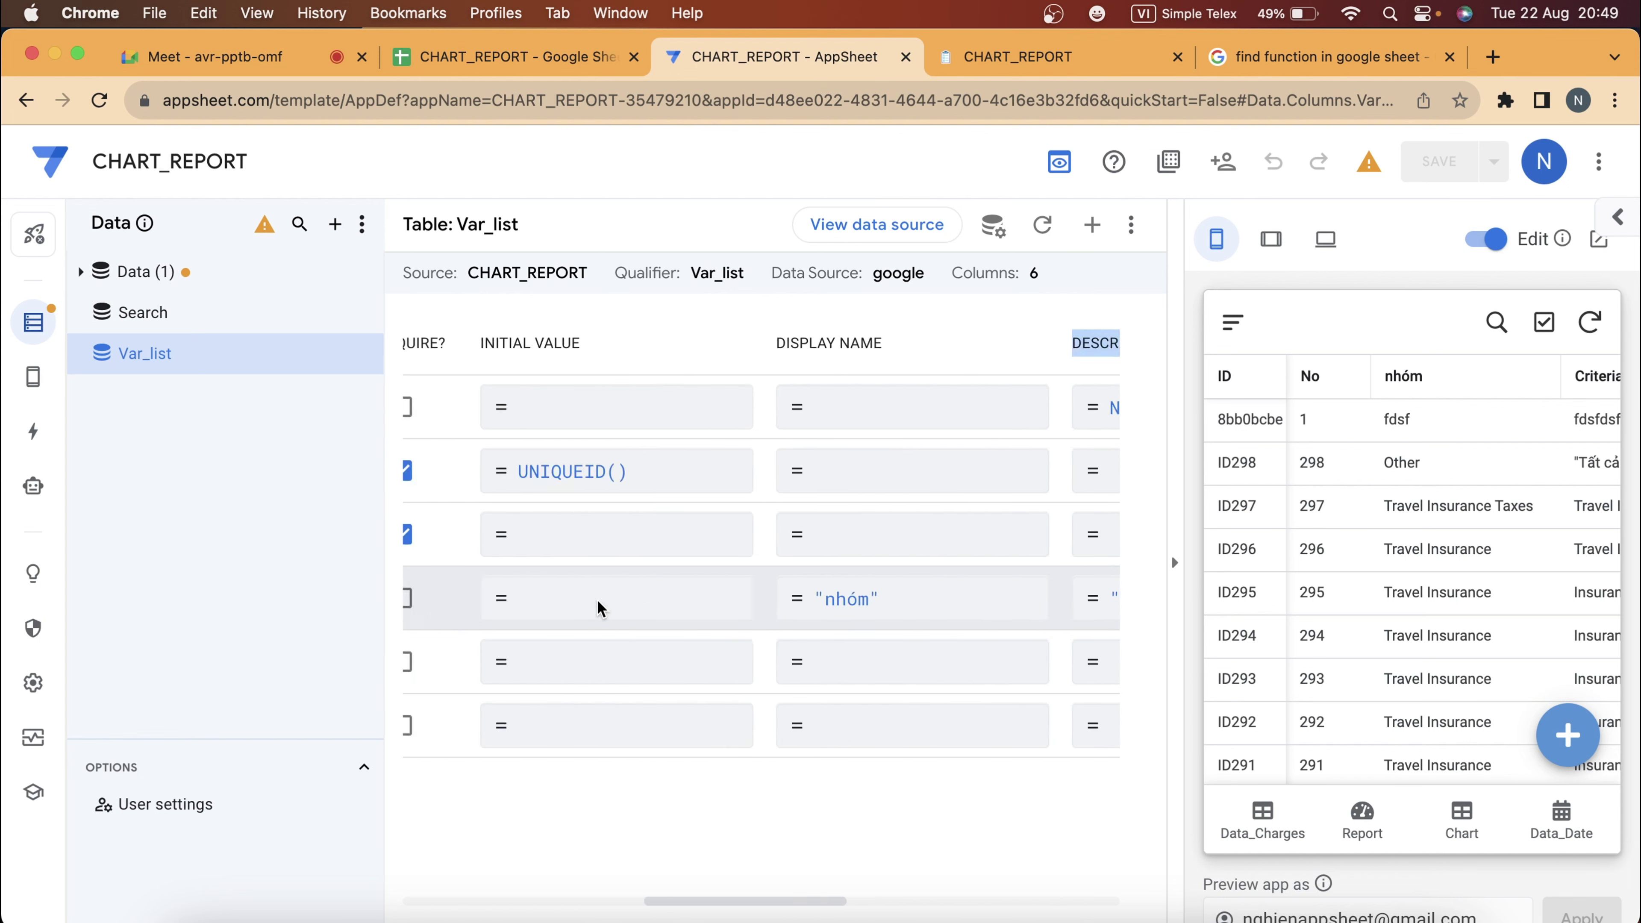
scroll(597, 607, right, 3)
scroll(834, 601, right, 5)
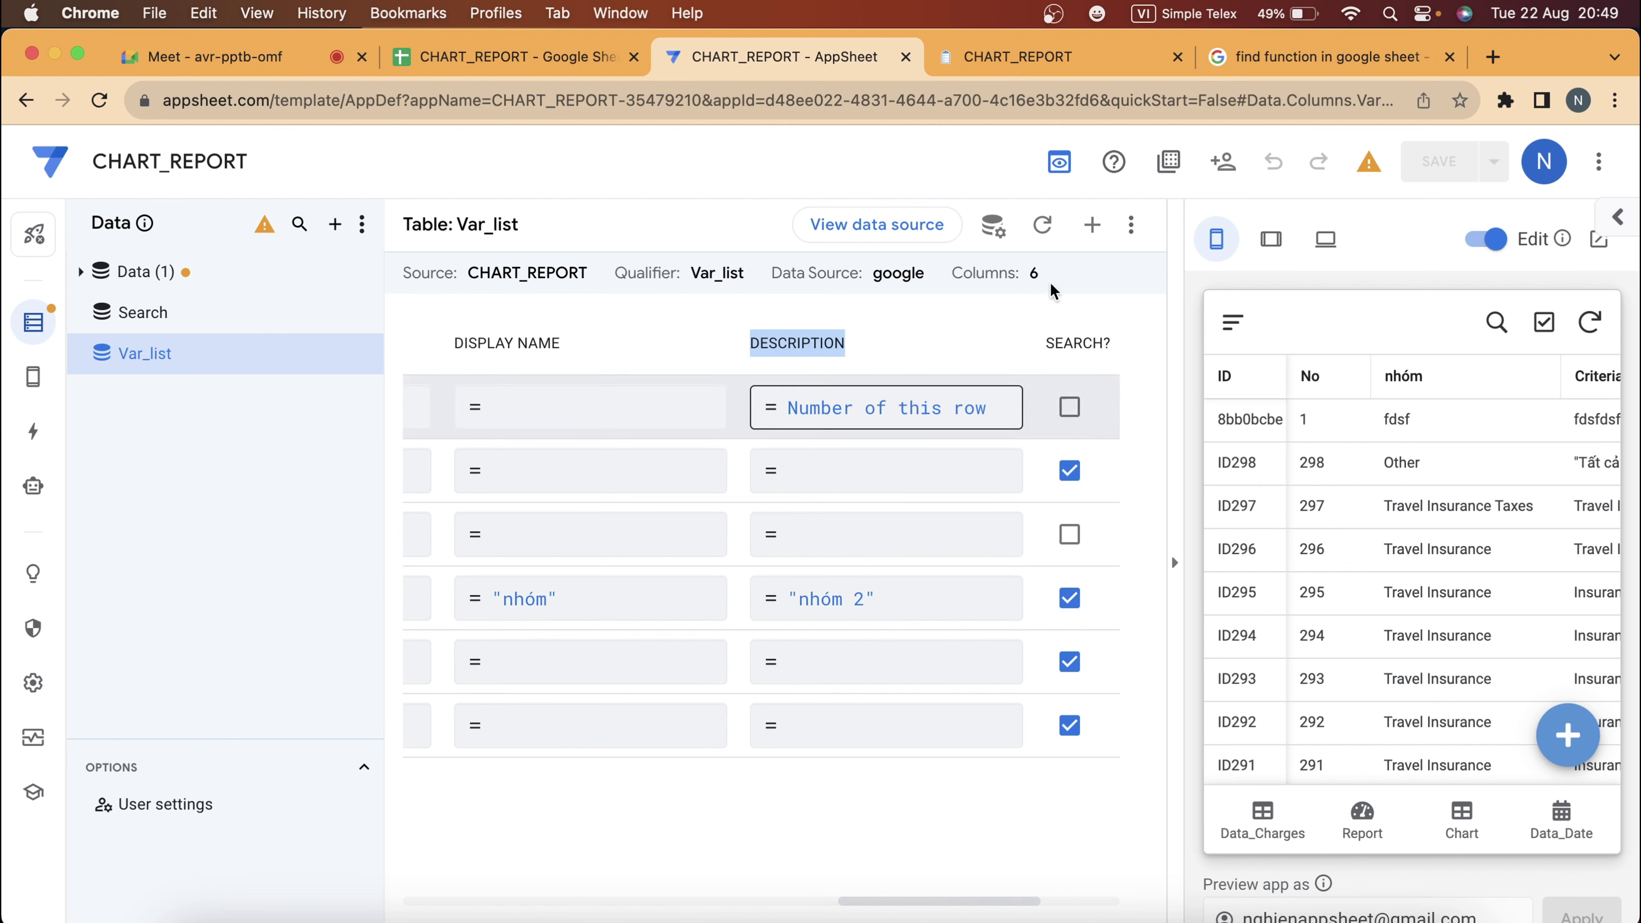
click(1090, 65)
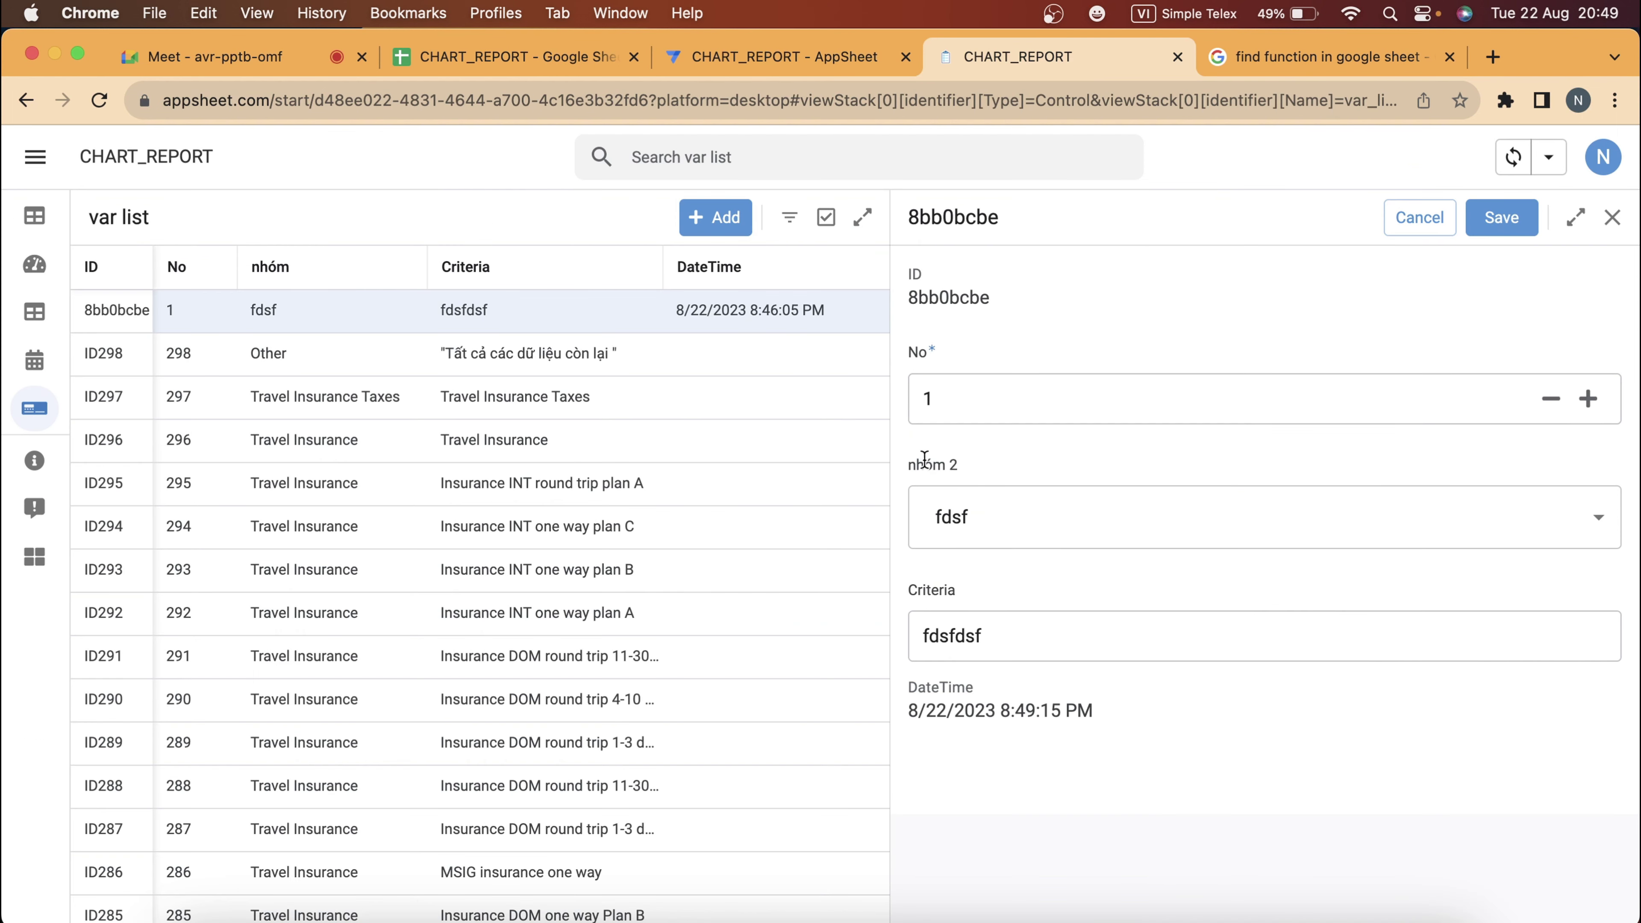
drag(908, 464, 980, 464)
click(979, 464)
Scroll through the Var_list column settings, then view the running app's 8bb0bcbe record form.
click(840, 57)
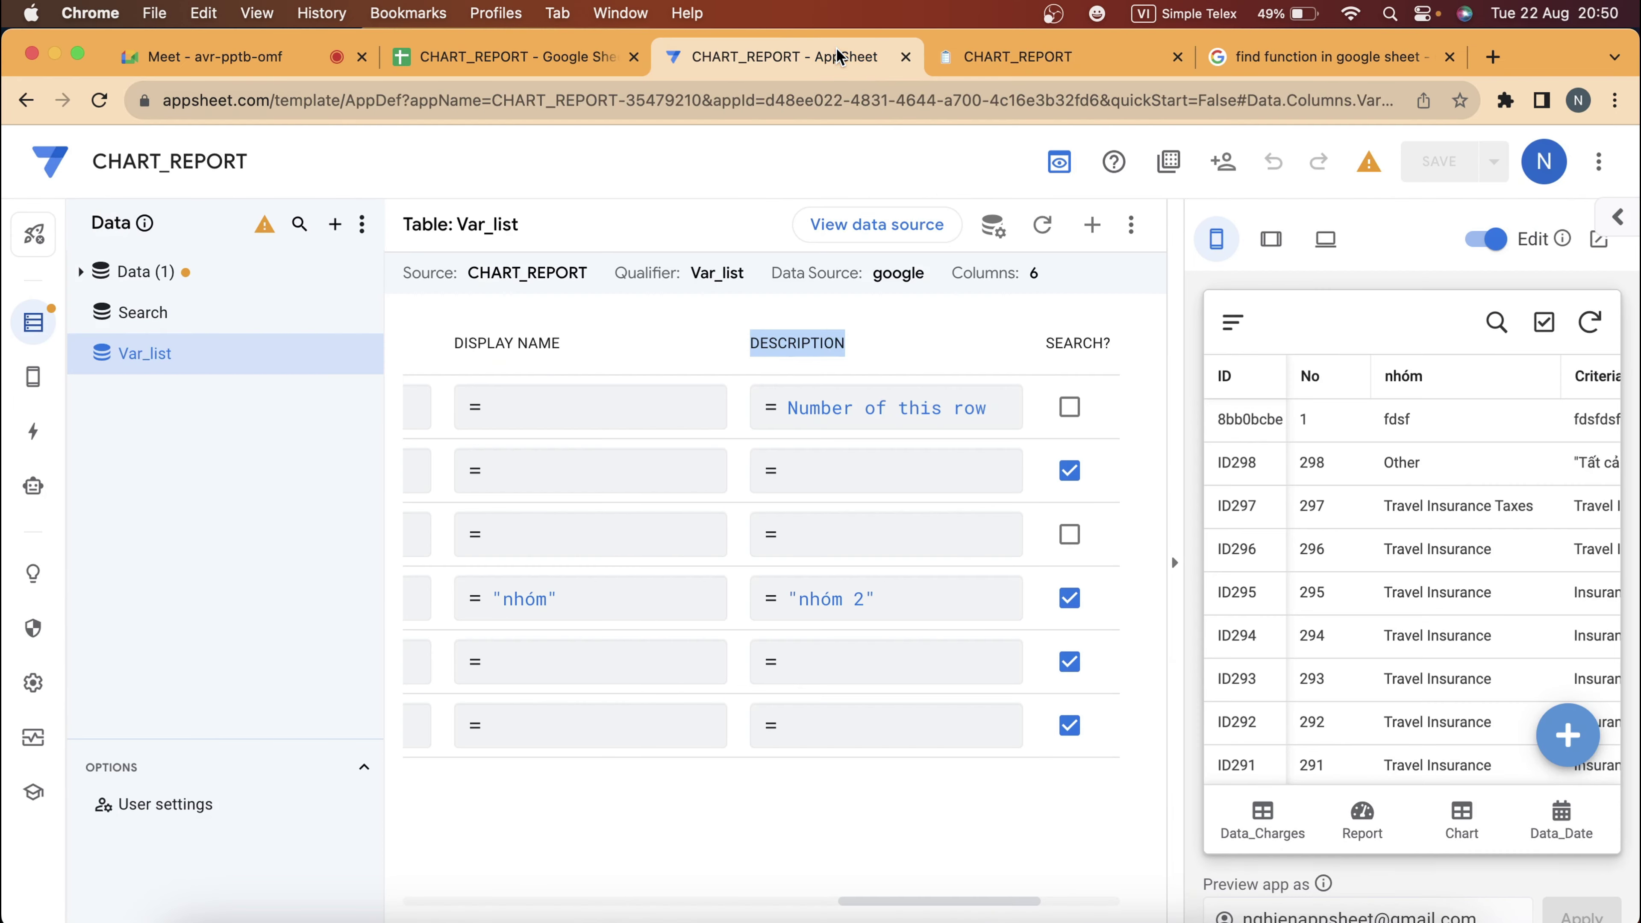
scroll(855, 597, left, 5)
scroll(854, 598, left, 3)
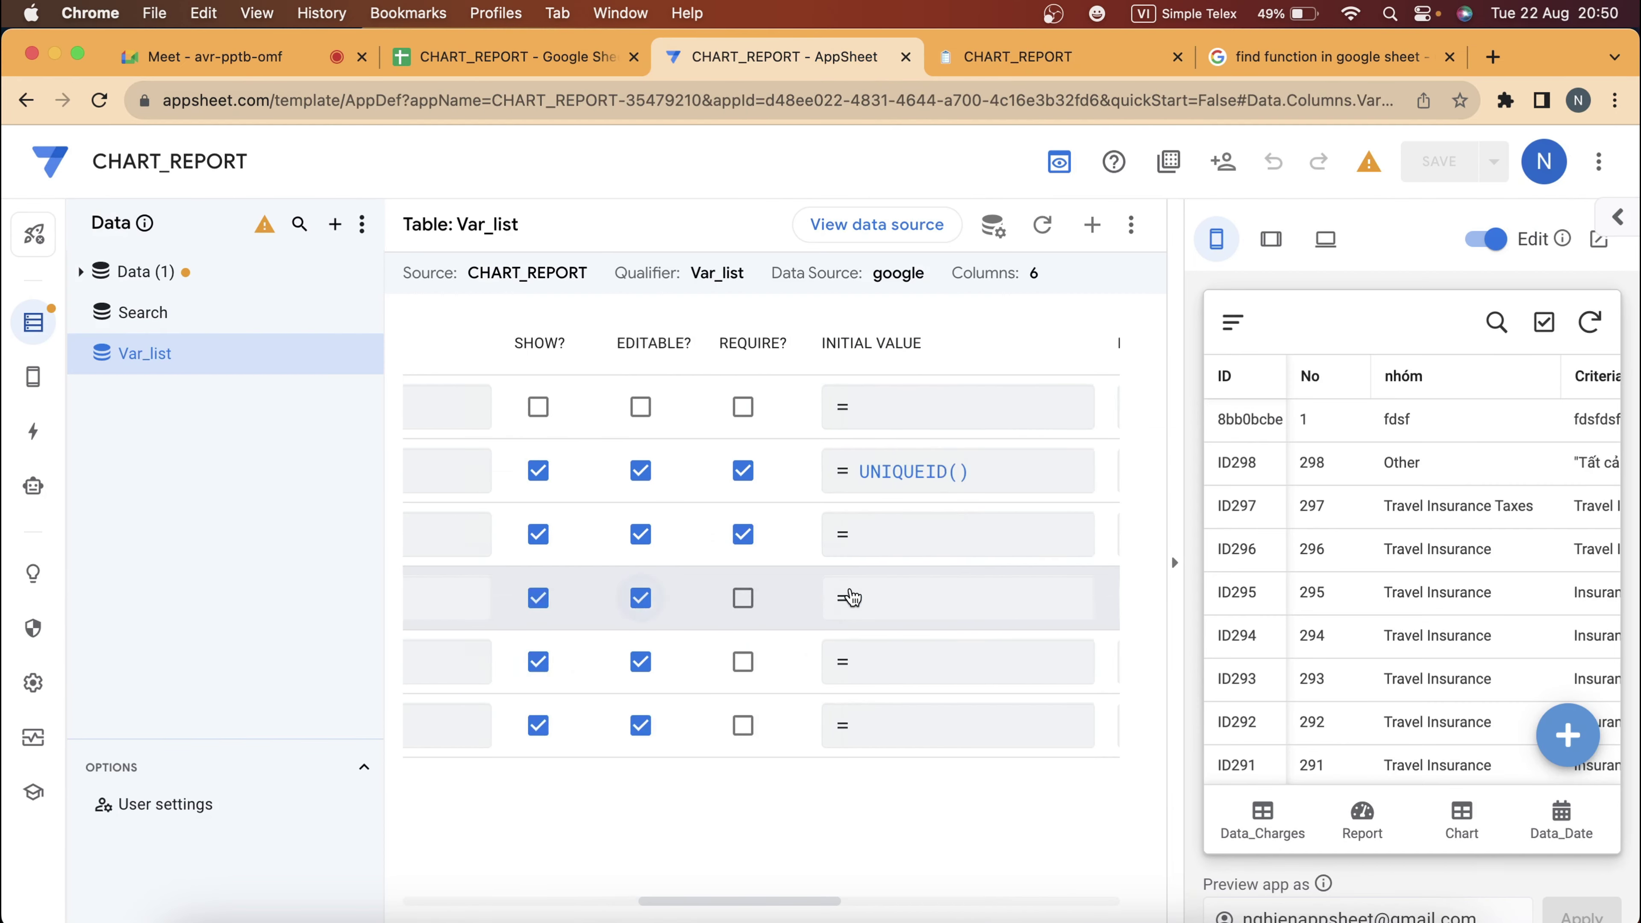
scroll(854, 598, right, 10)
scroll(854, 598, left, 5)
scroll(872, 362, right, 1)
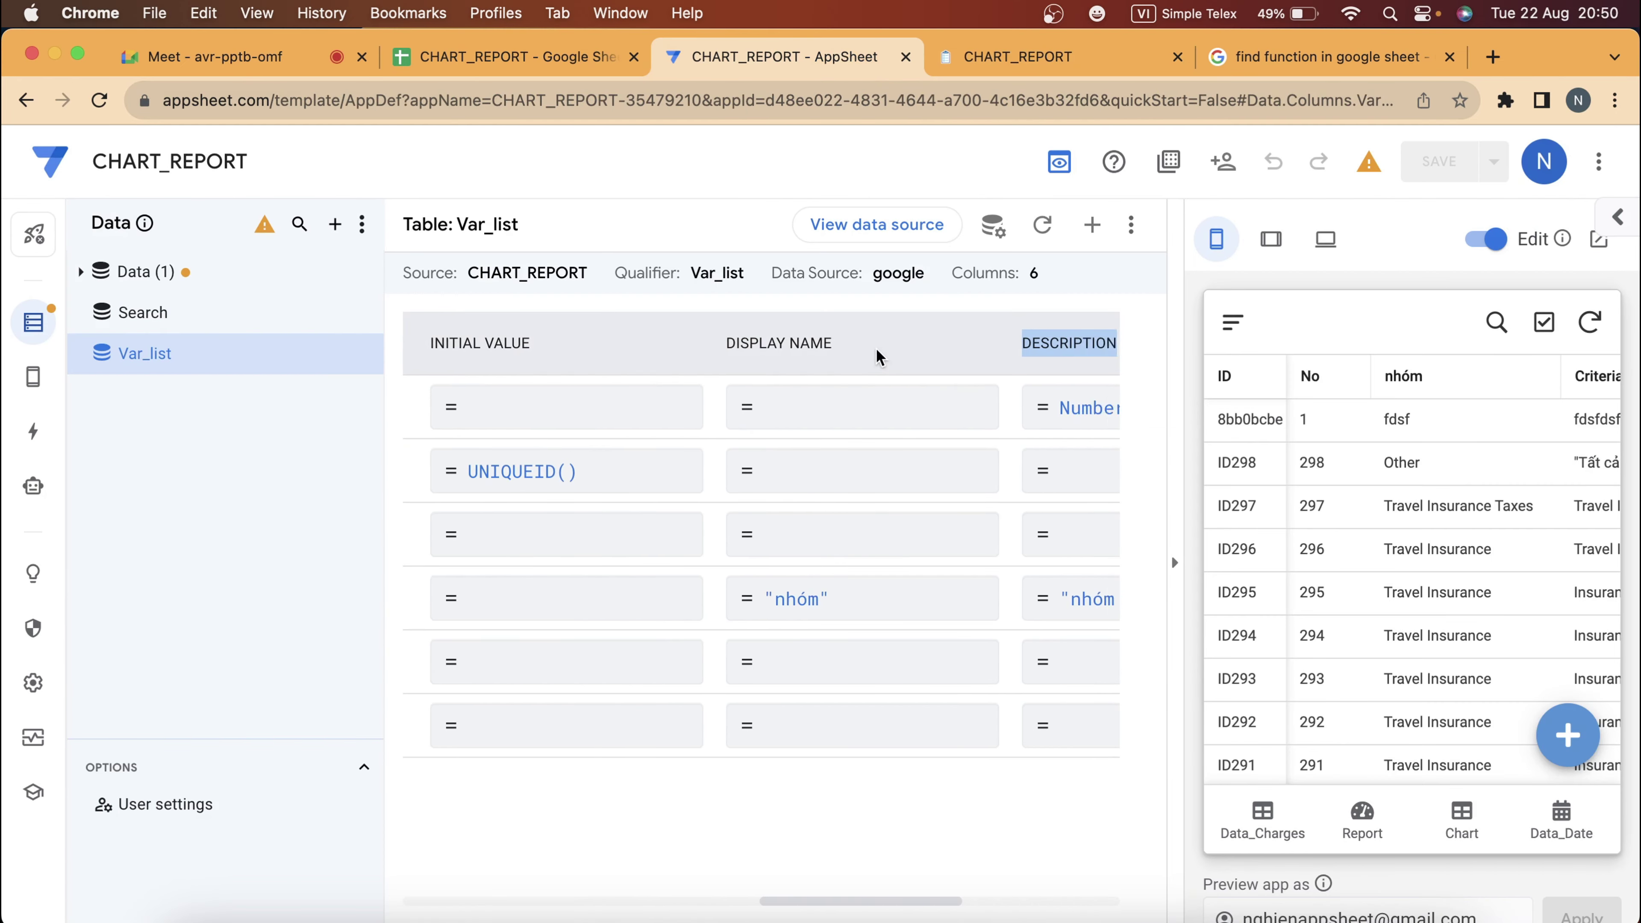
scroll(876, 348, right, 5)
scroll(877, 349, right, 1)
scroll(882, 362, right, 5)
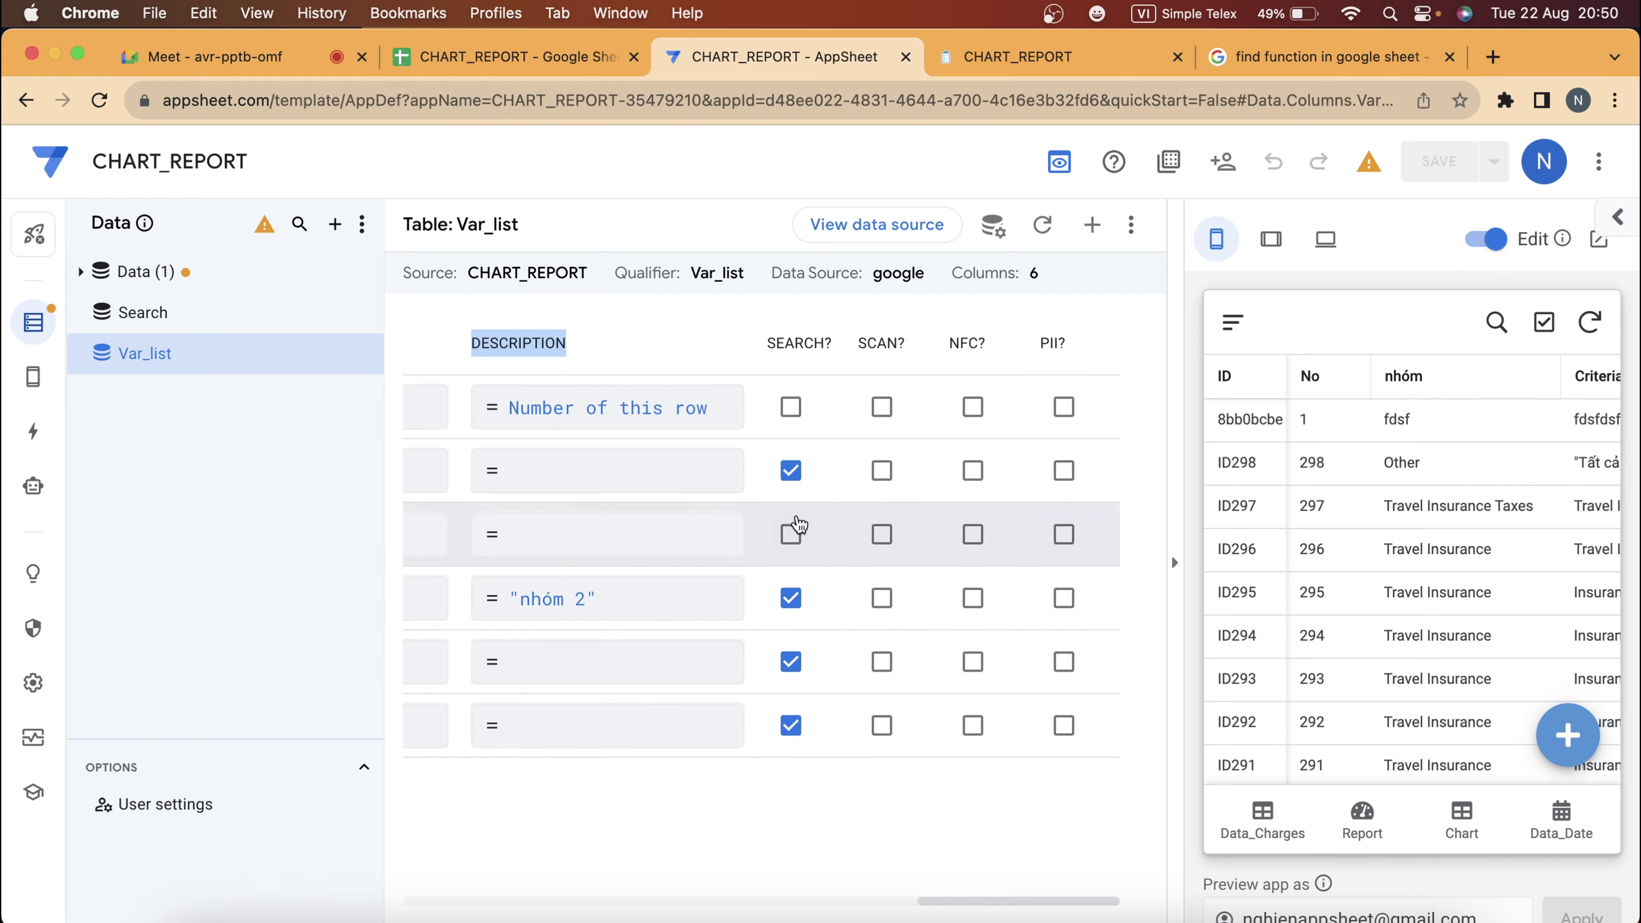
click(922, 220)
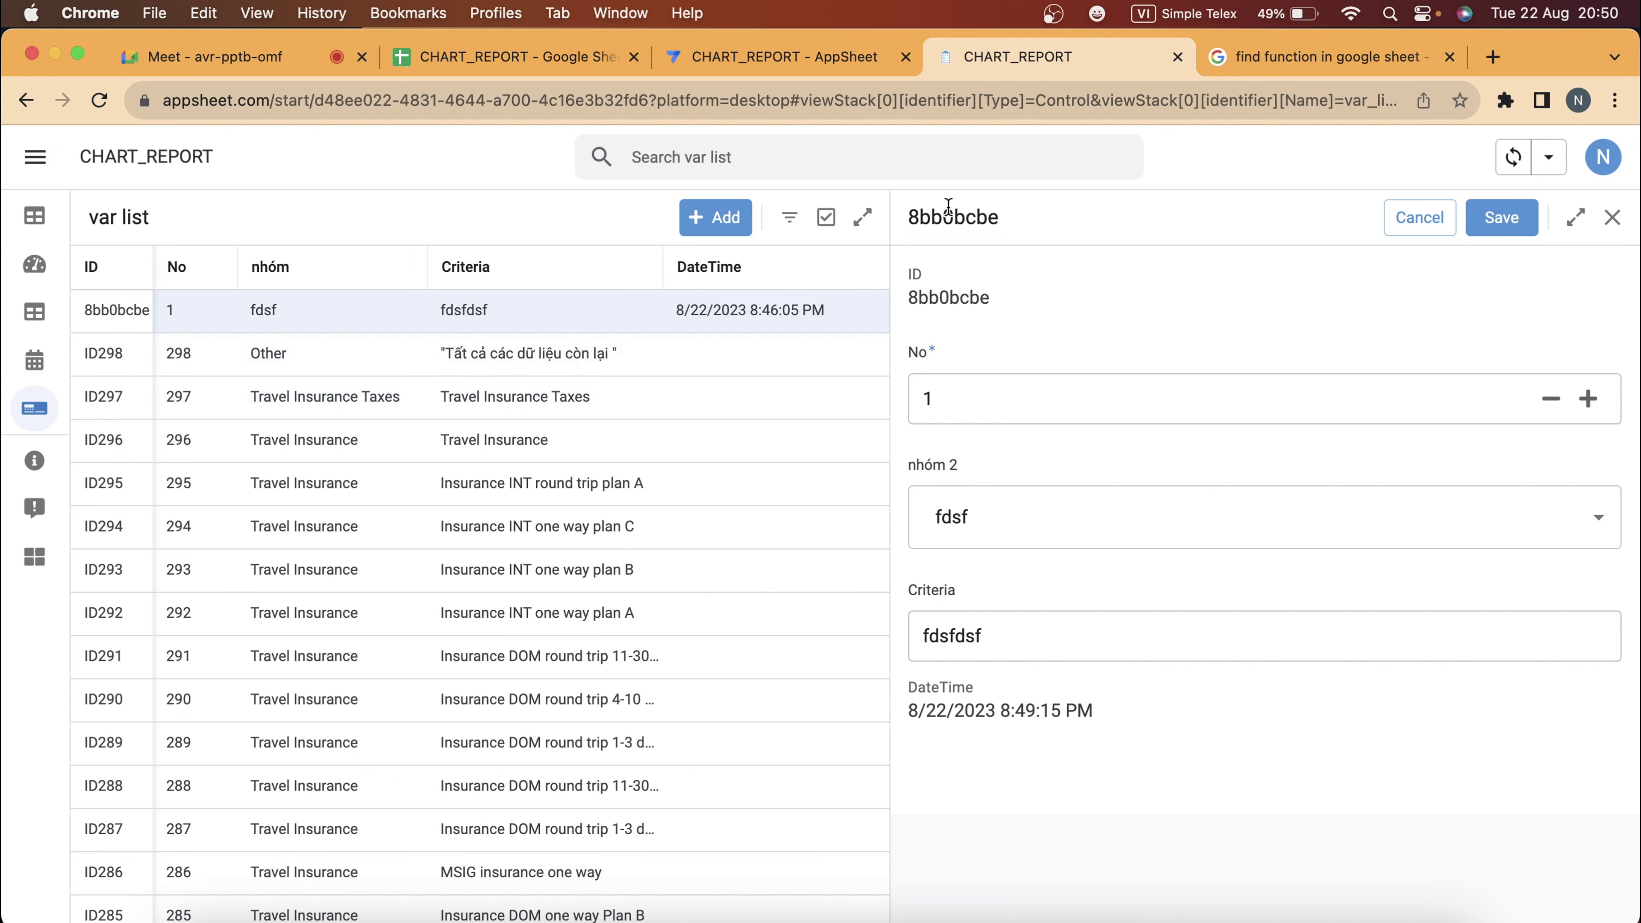
Toggle the var list Filter panel and search for "gar" then "pro" before returning to the editor.
click(784, 225)
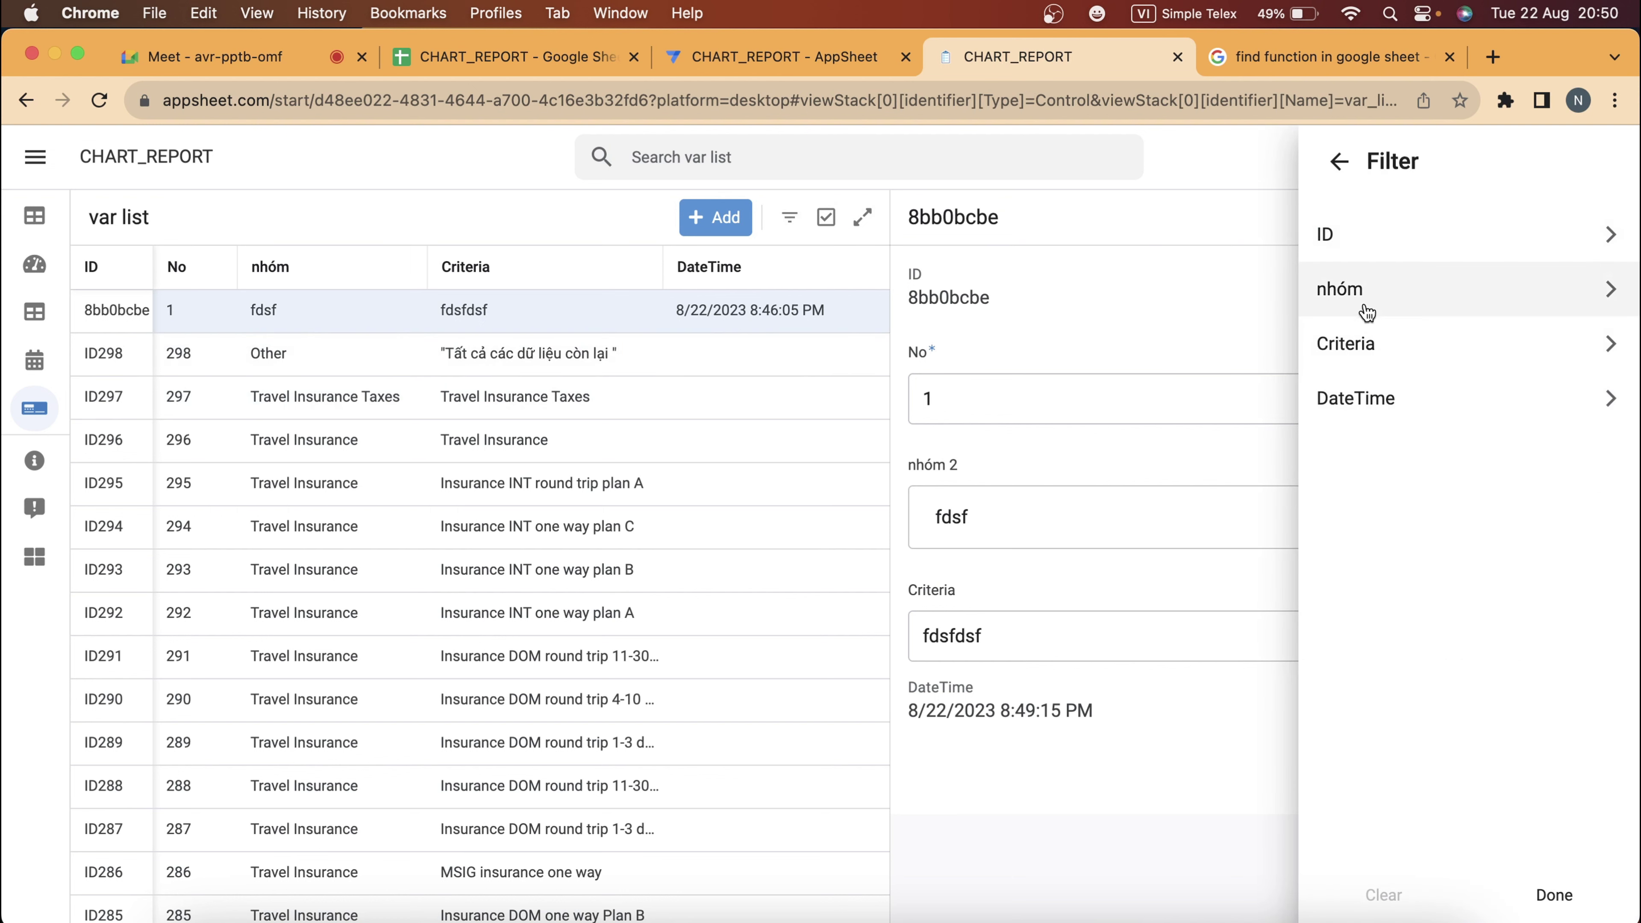
click(690, 155)
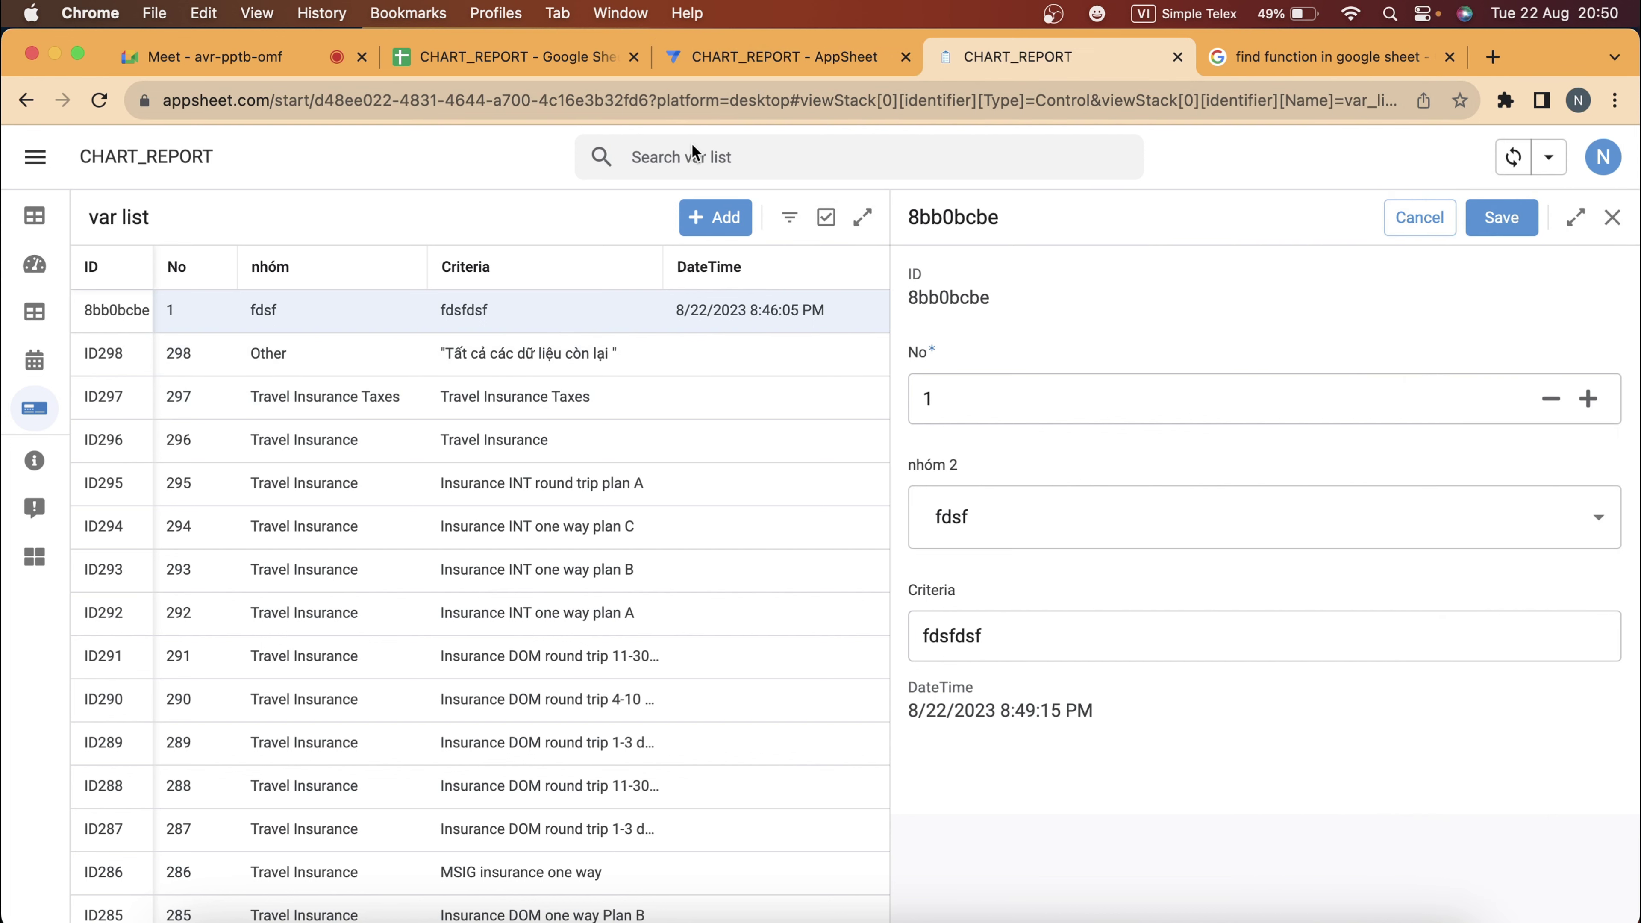
click(708, 173)
text(g)
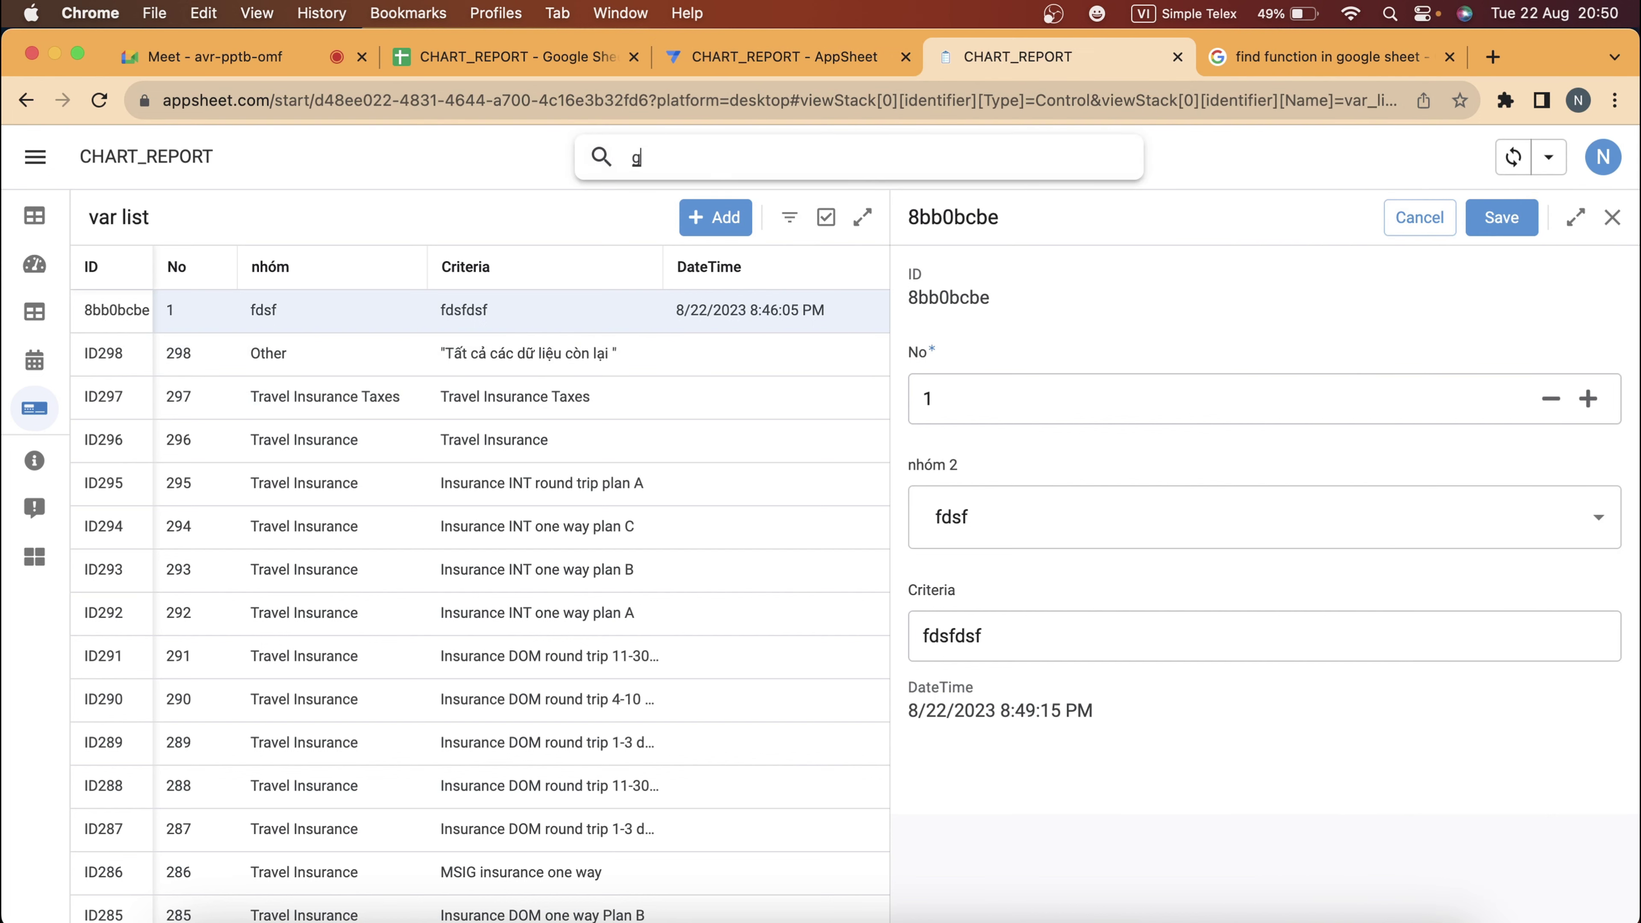
text(ar)
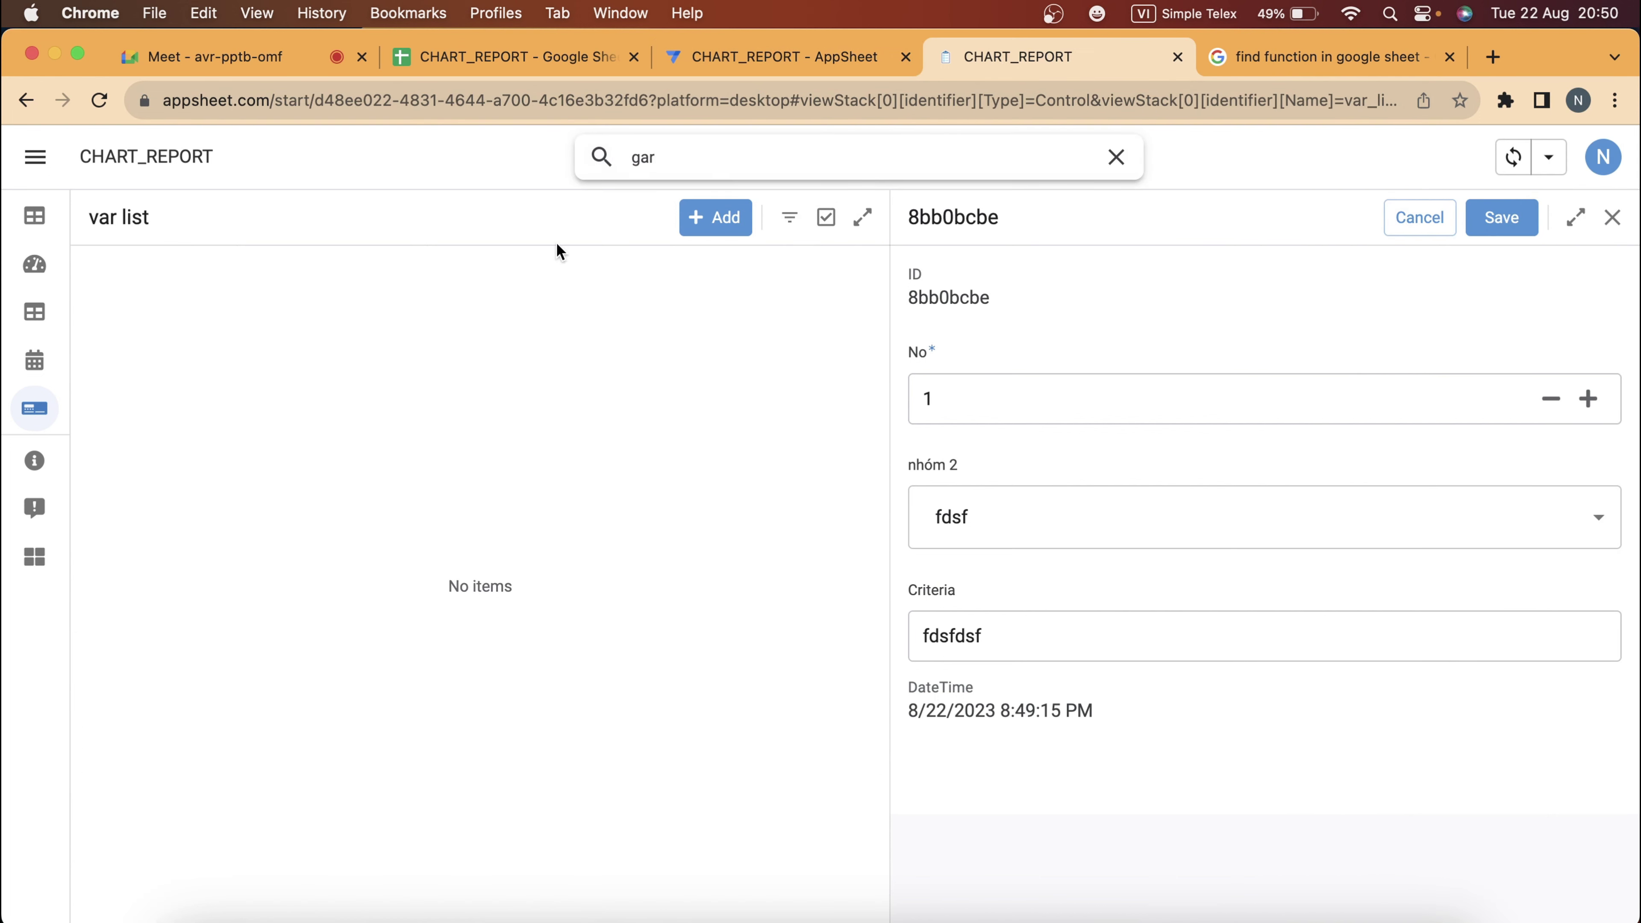
key(BackSpace)
key(BackSpace)
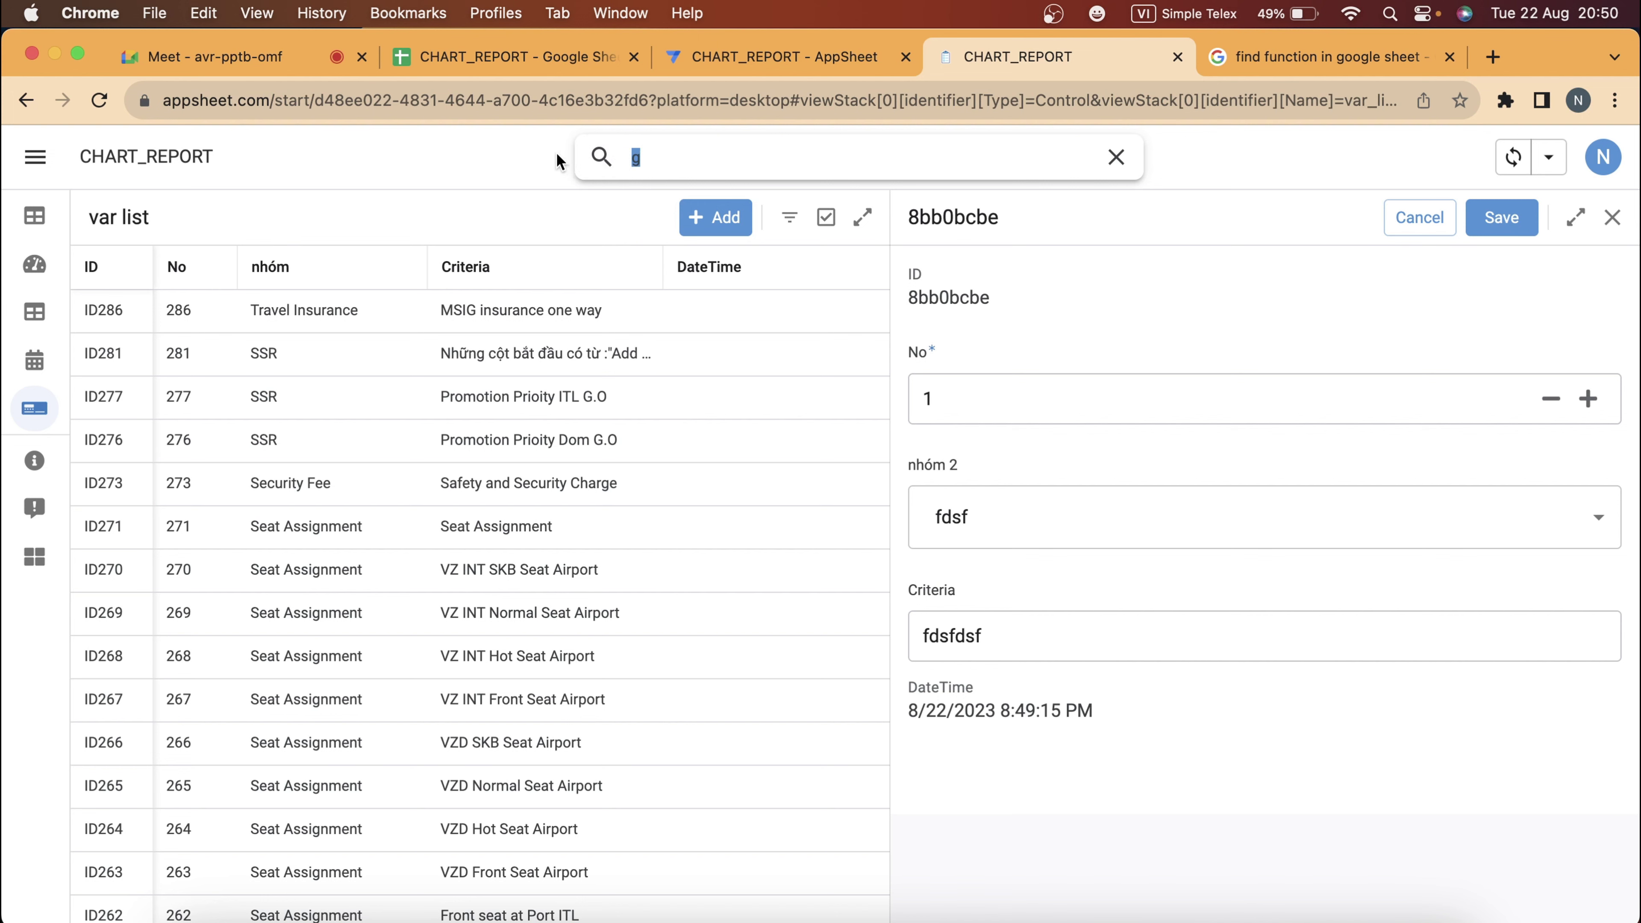
key(BackSpace)
text(pro)
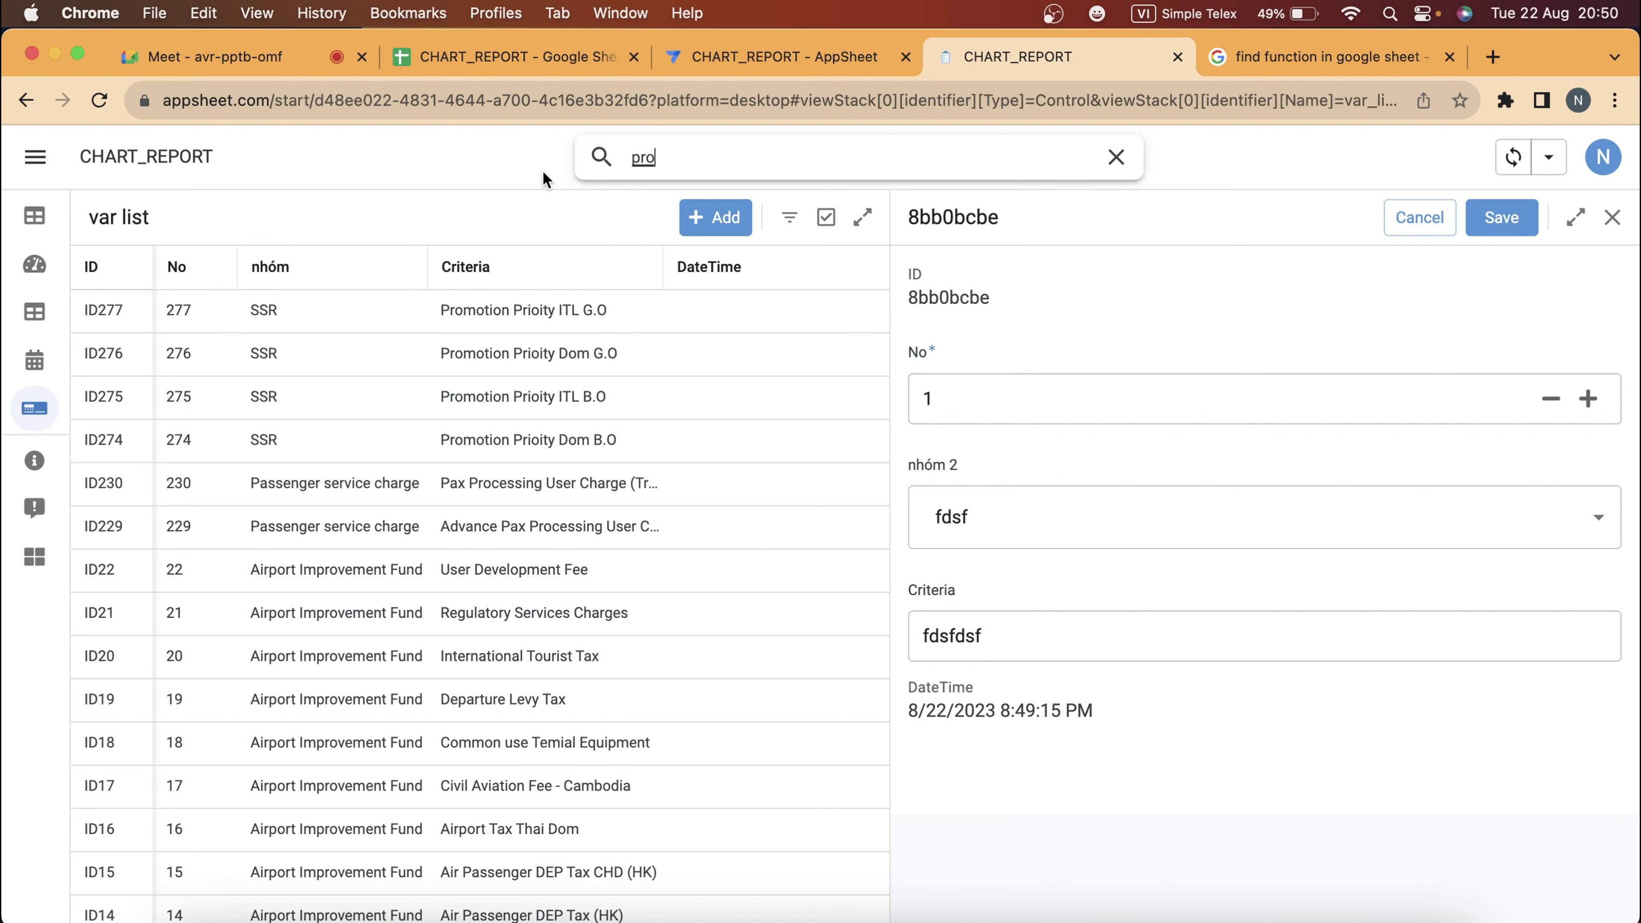
click(717, 57)
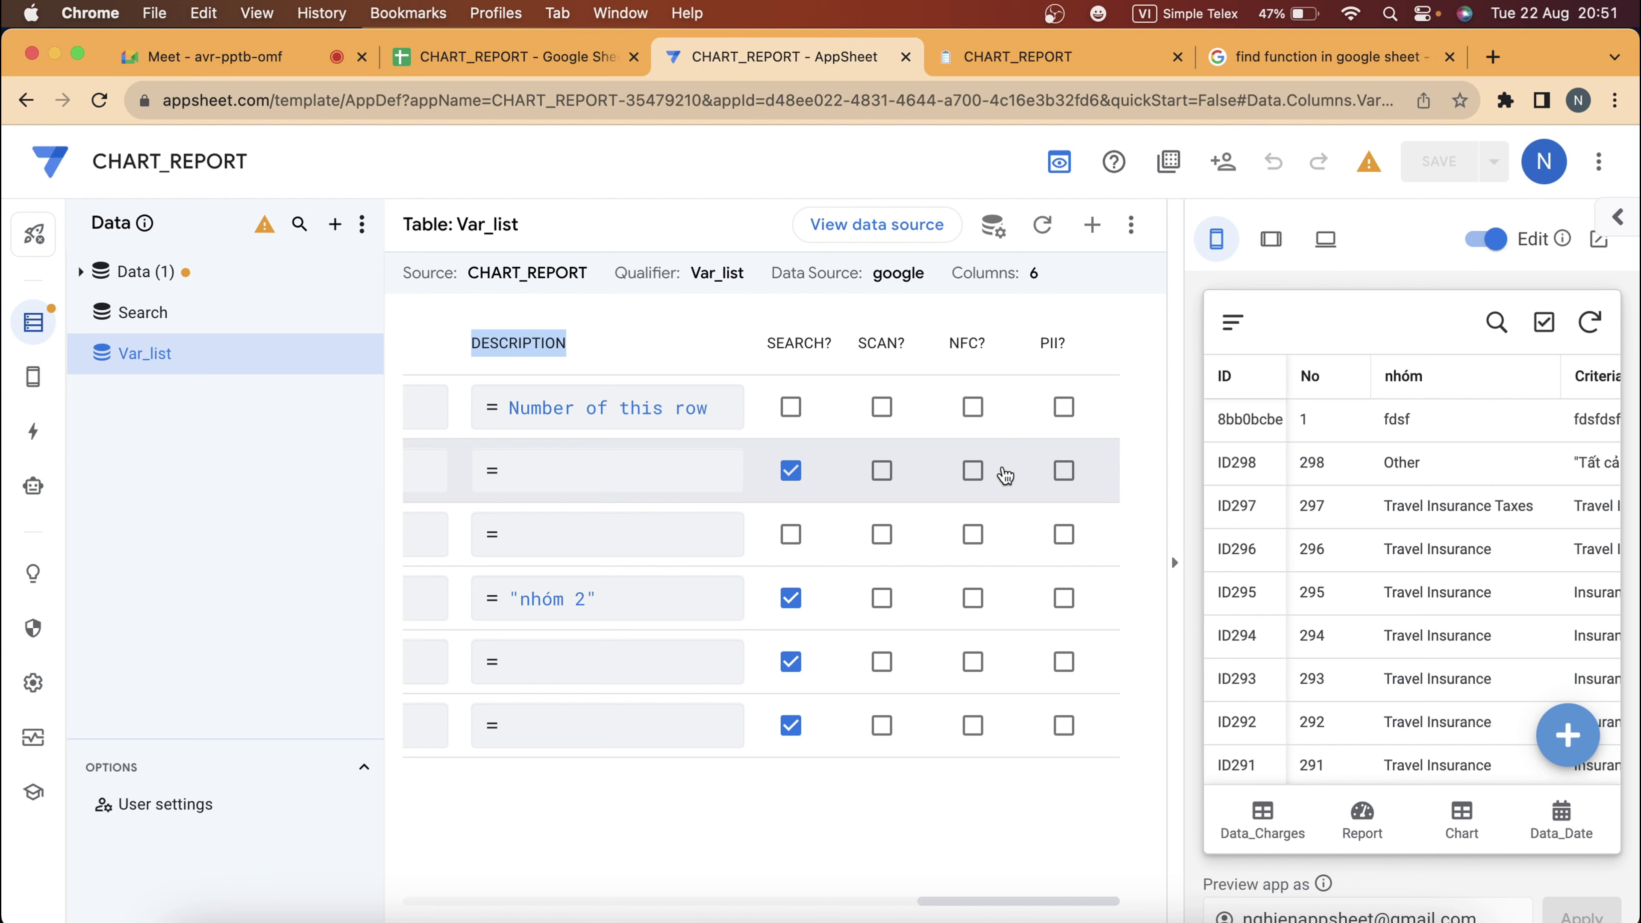
click(1041, 343)
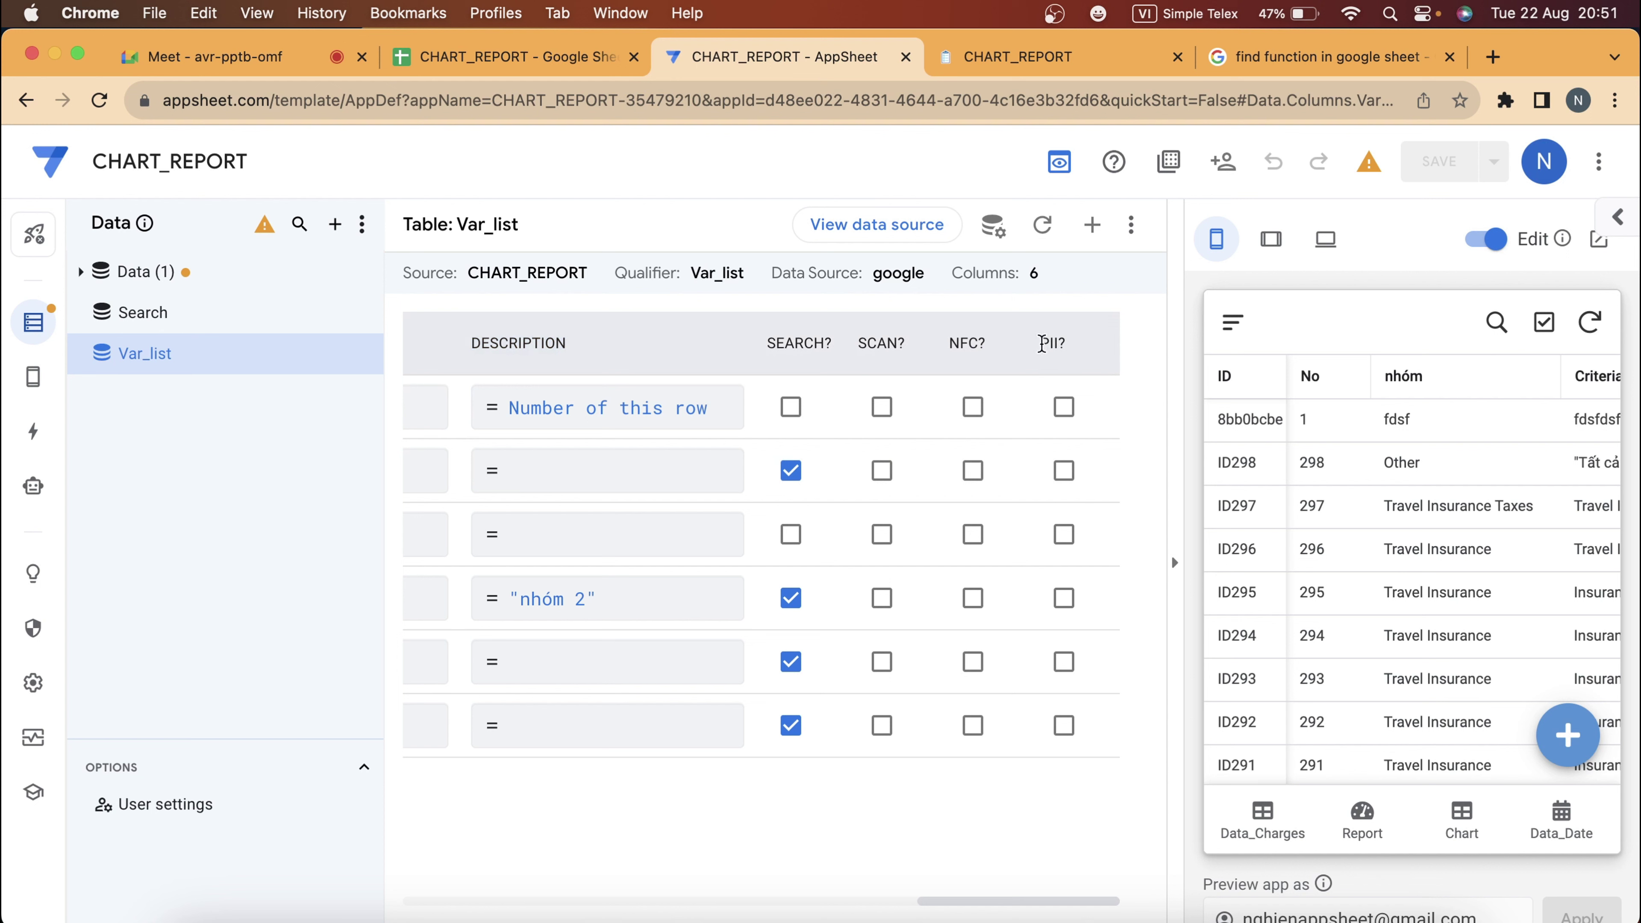
drag(1041, 343, 1063, 344)
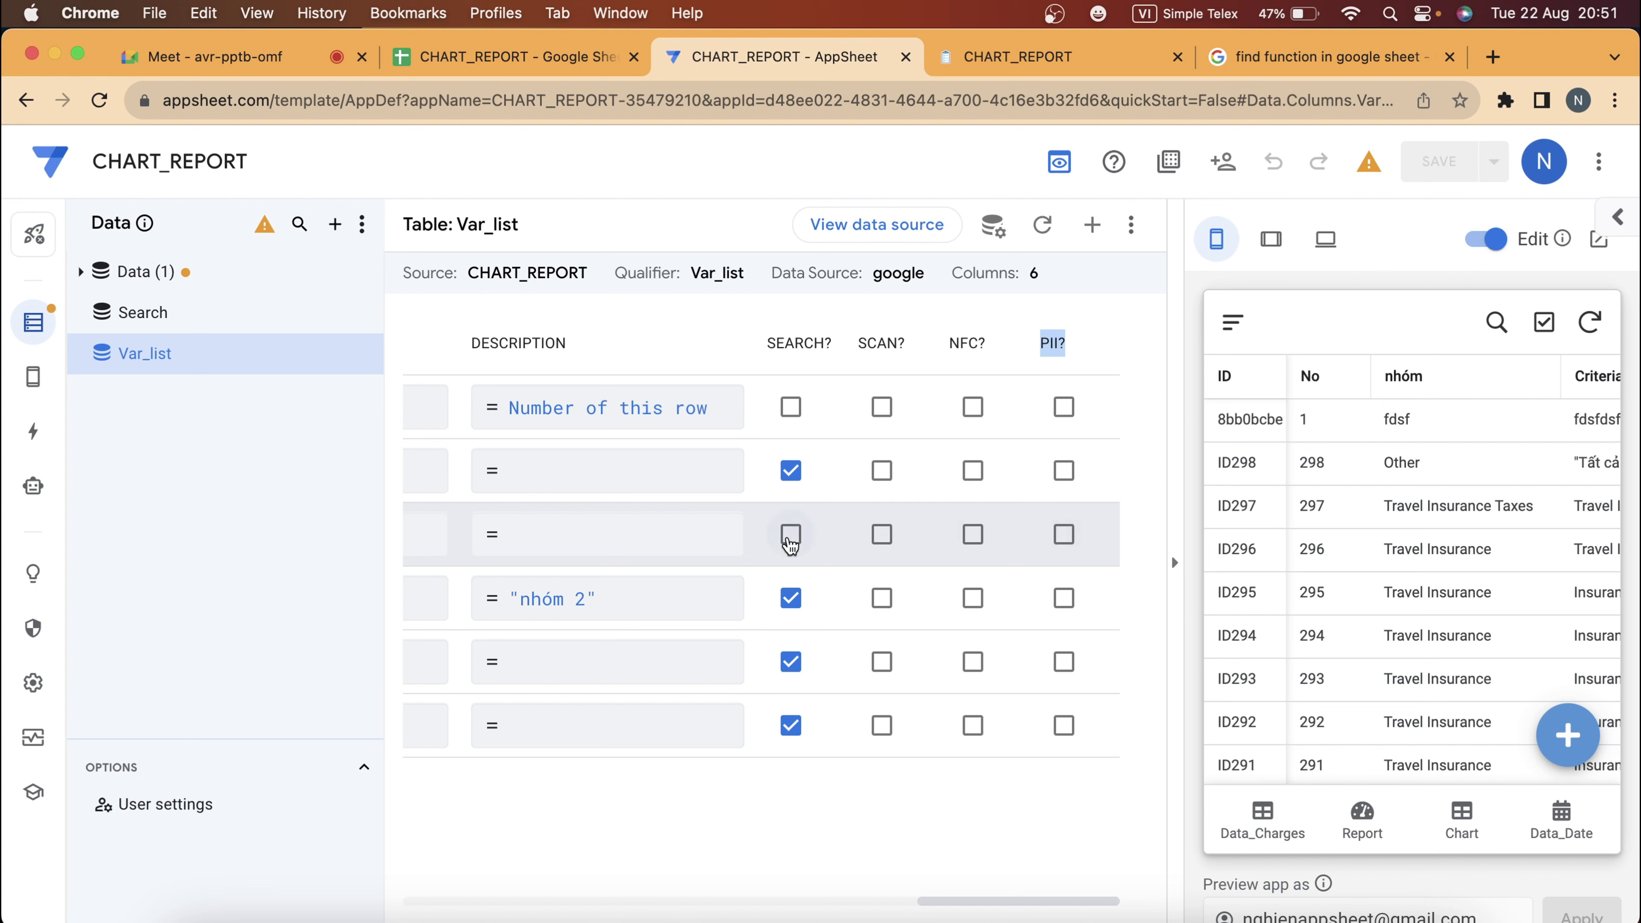
scroll(790, 547, left, 10)
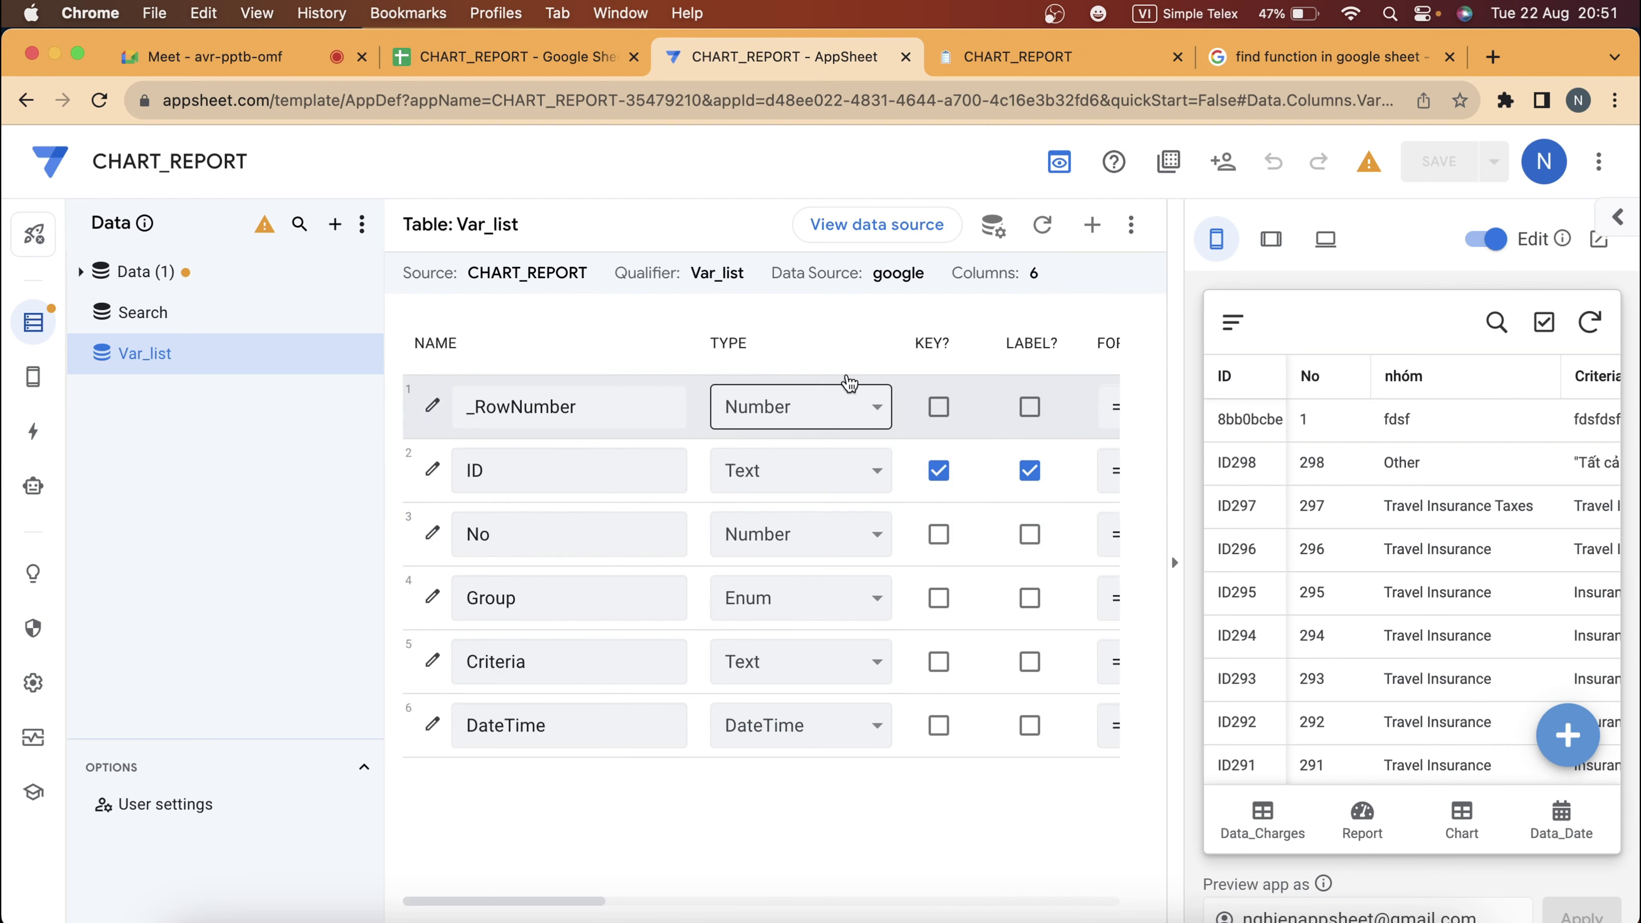
click(1004, 243)
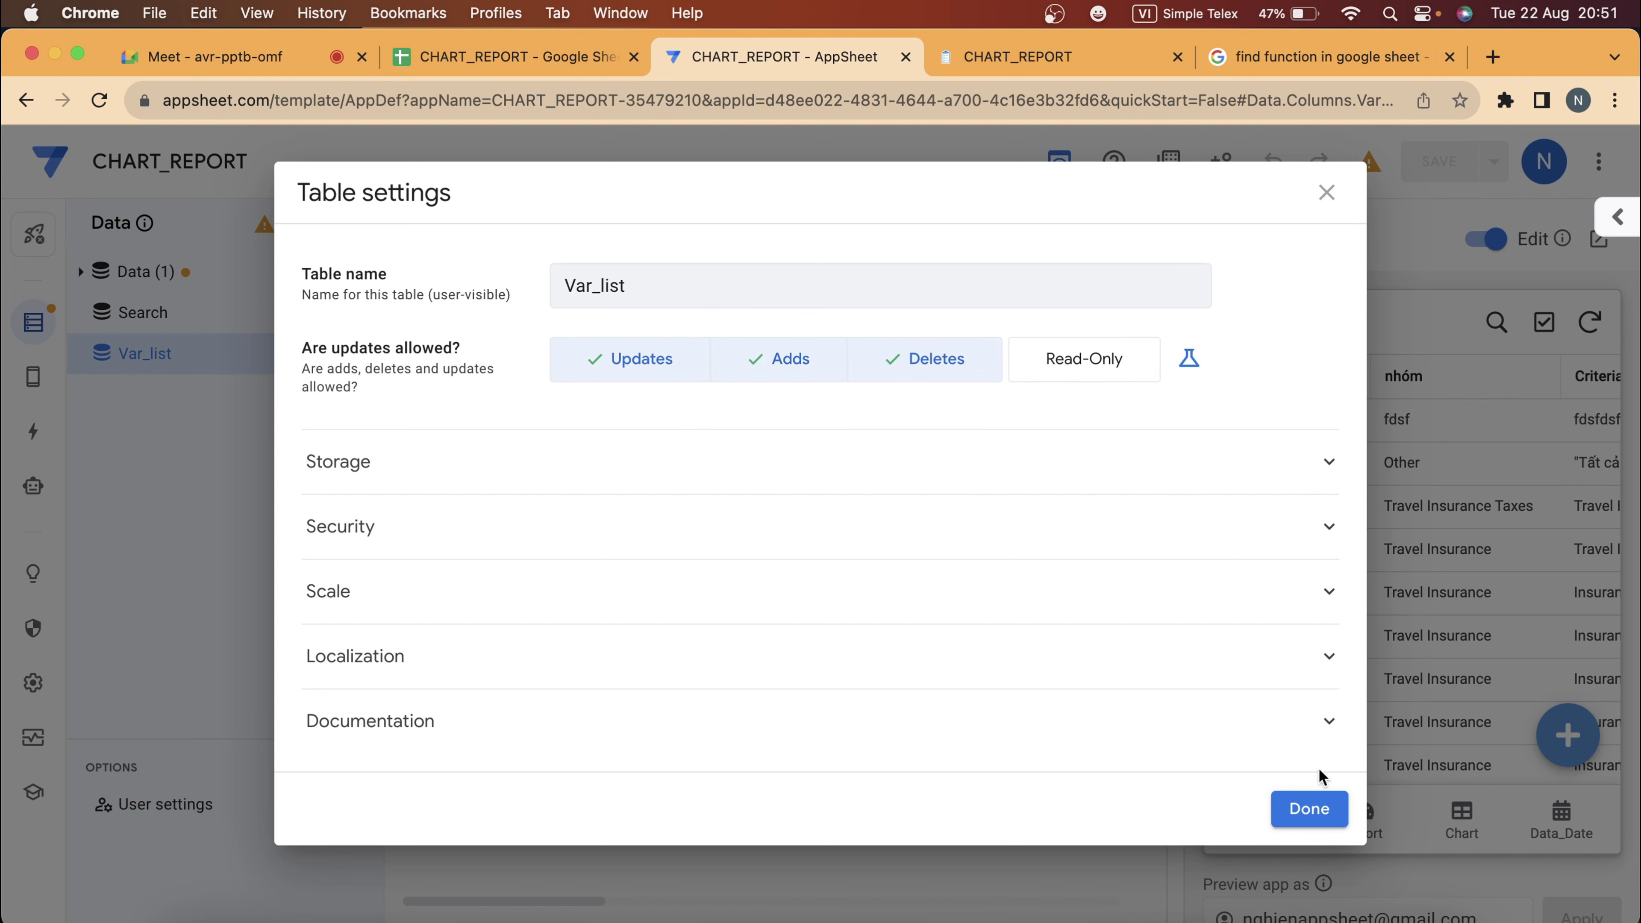
click(1325, 808)
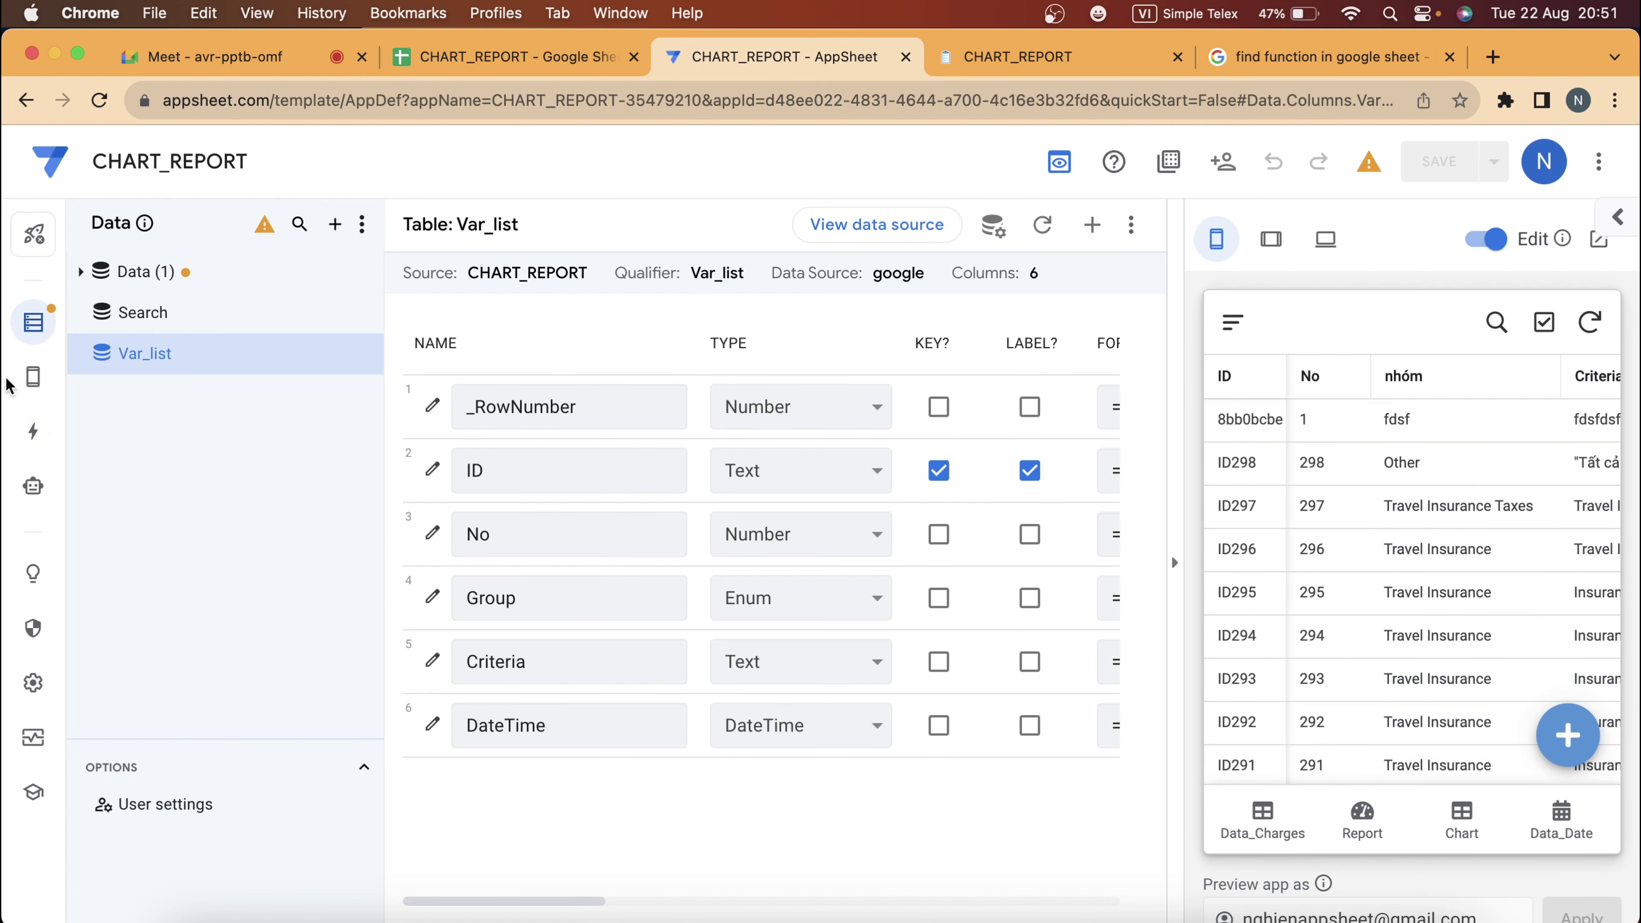
click(104, 381)
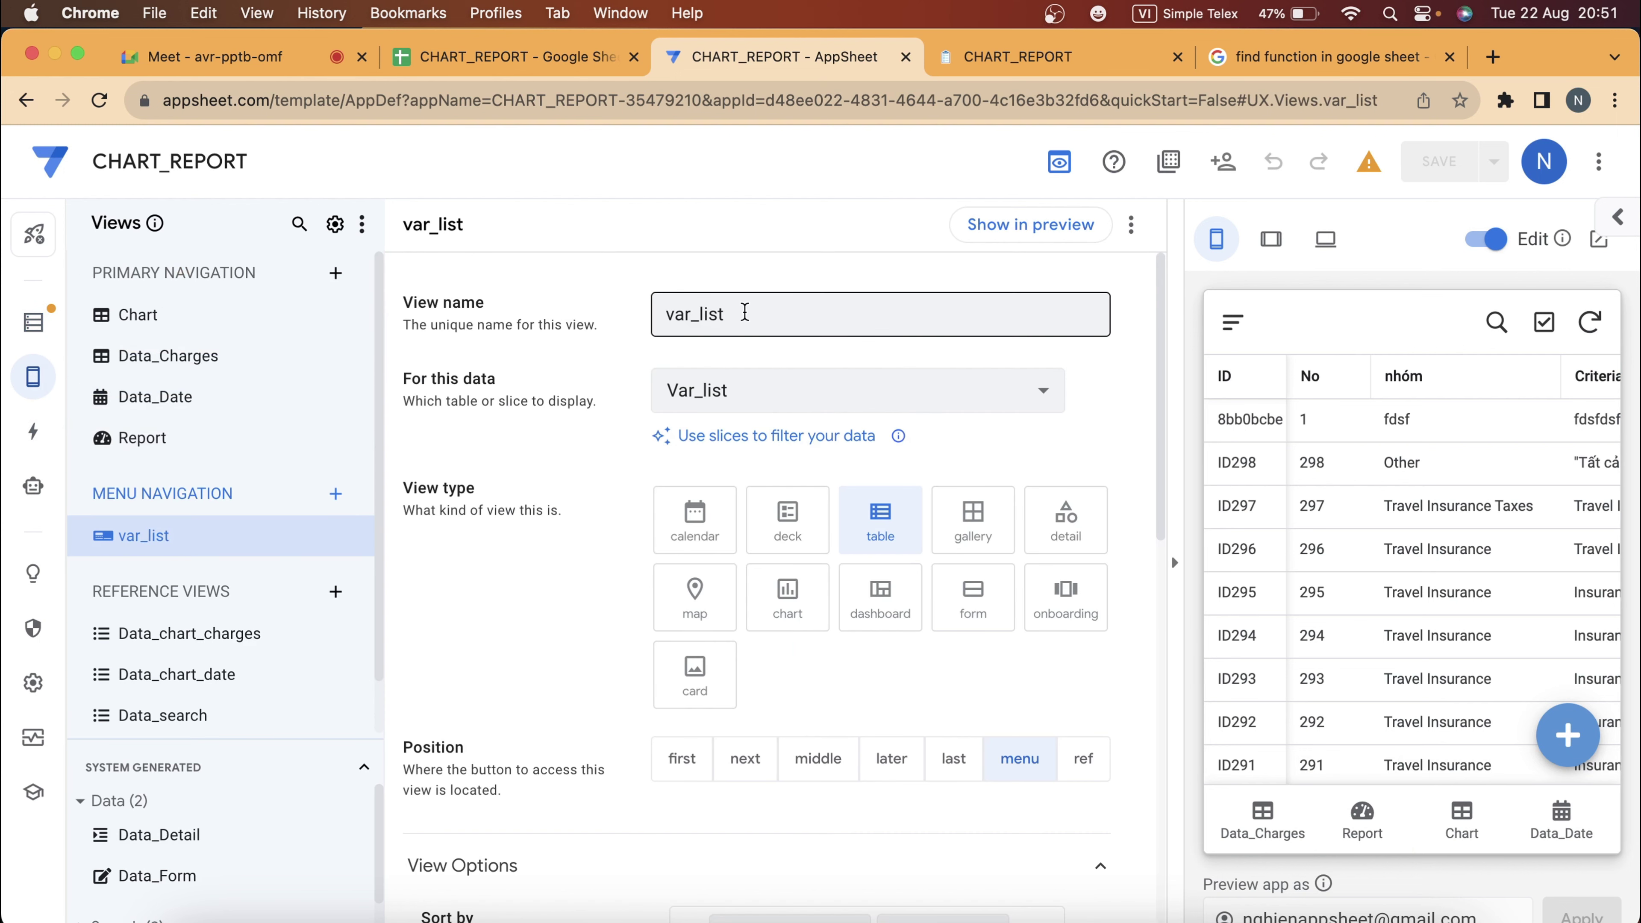
mouse_move(1411, 577)
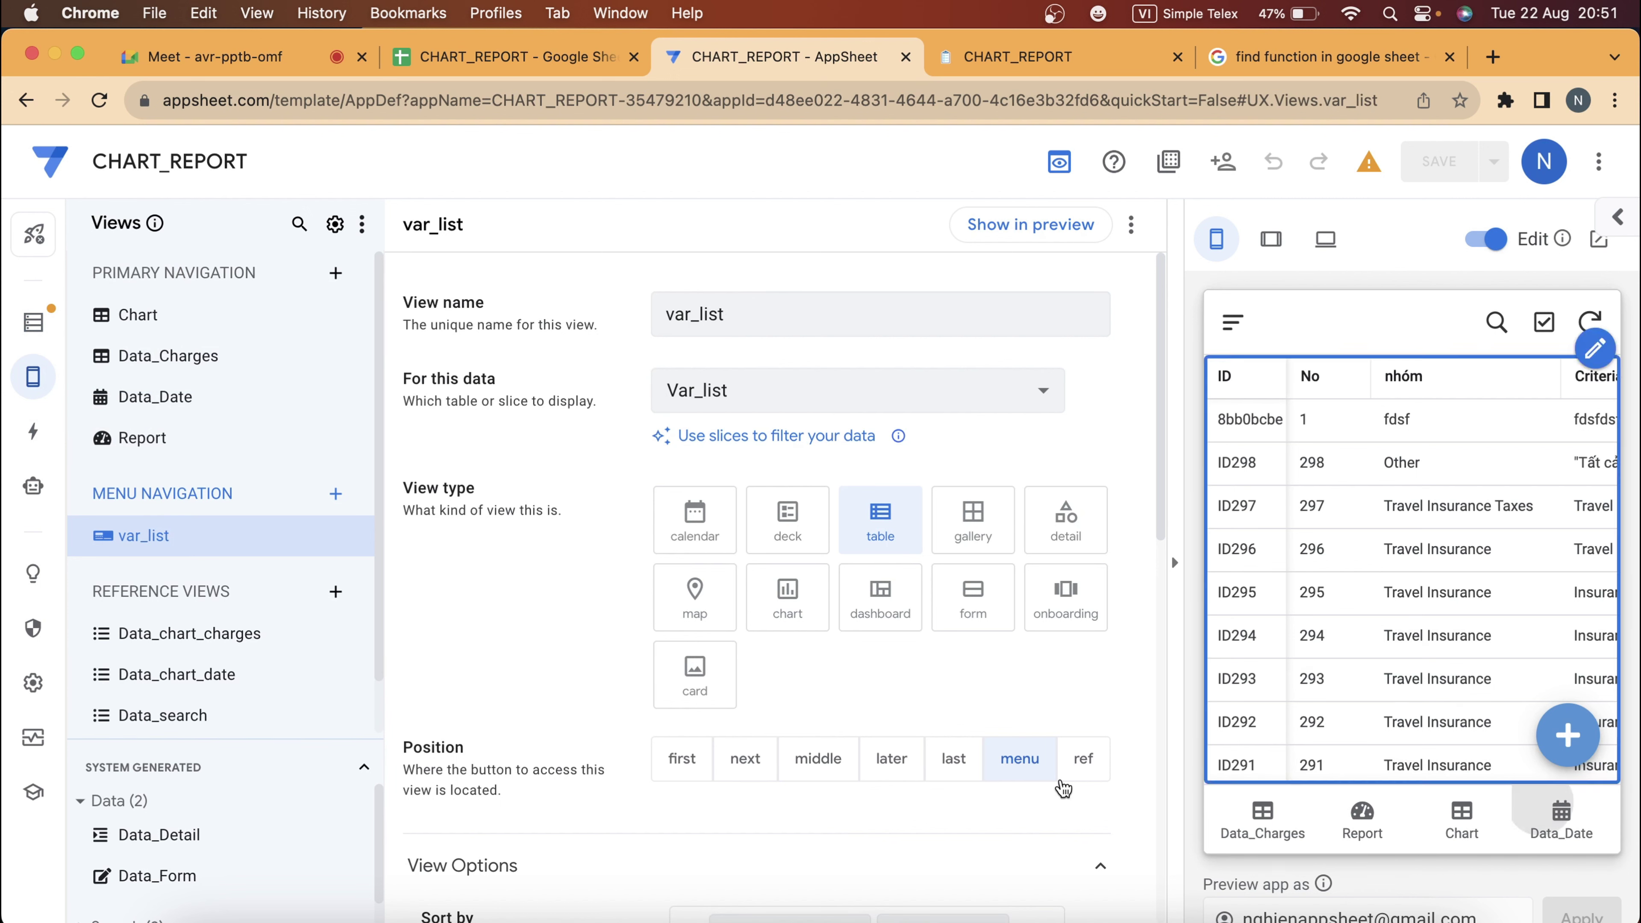
Expand the var_list view's Display settings and select its display name field.
scroll(640, 677, down, 10)
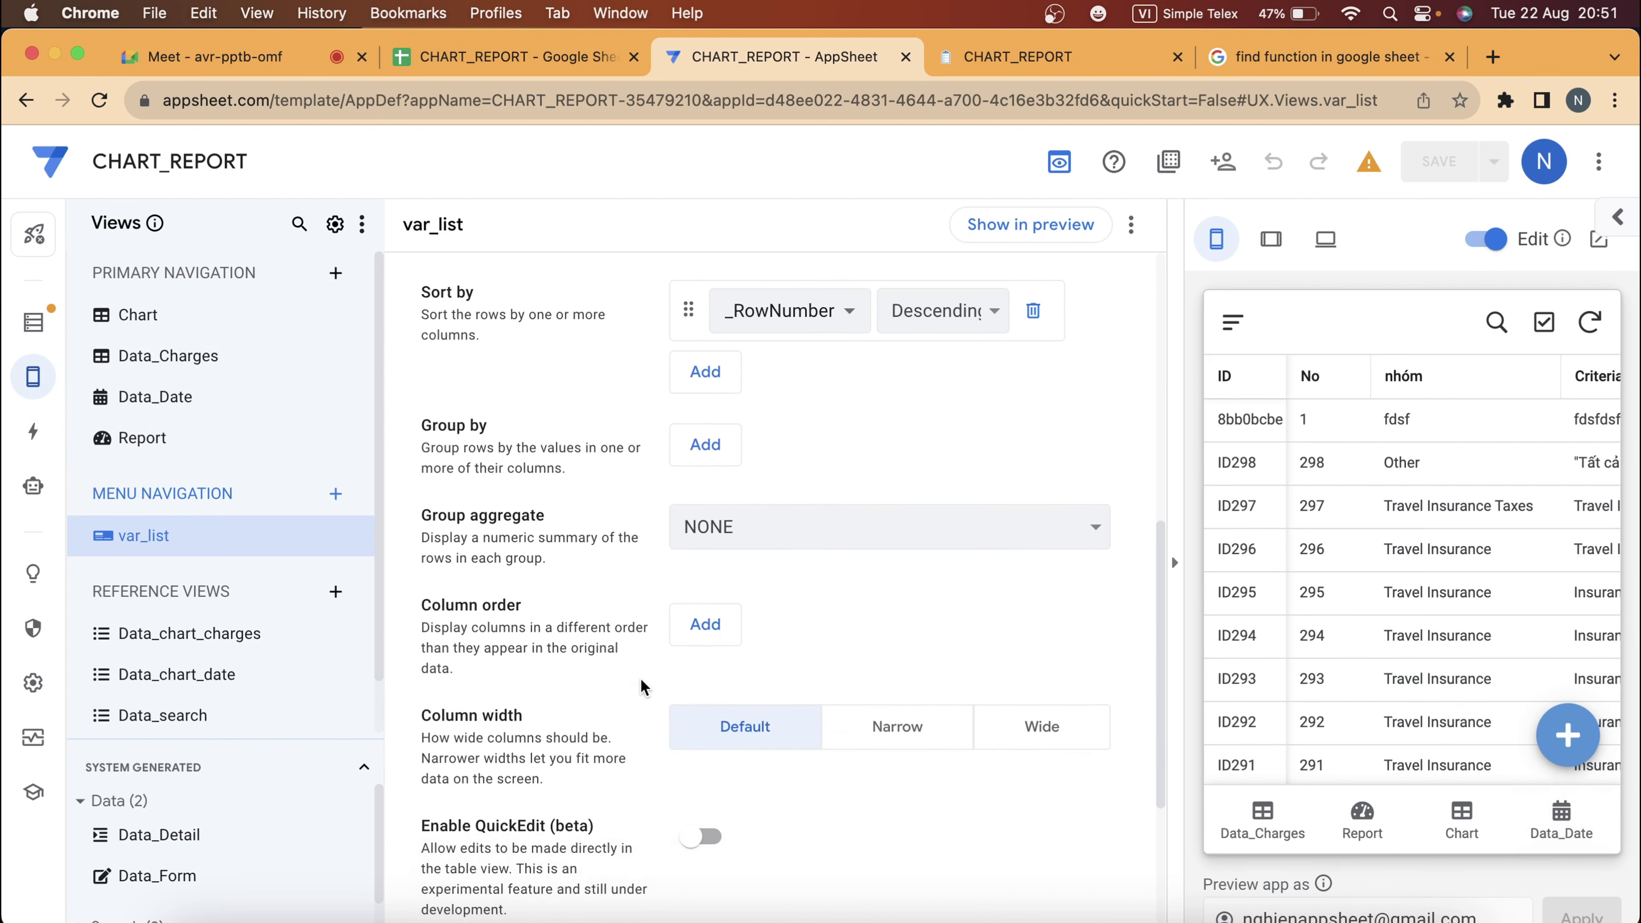
scroll(640, 677, down, 5)
click(546, 737)
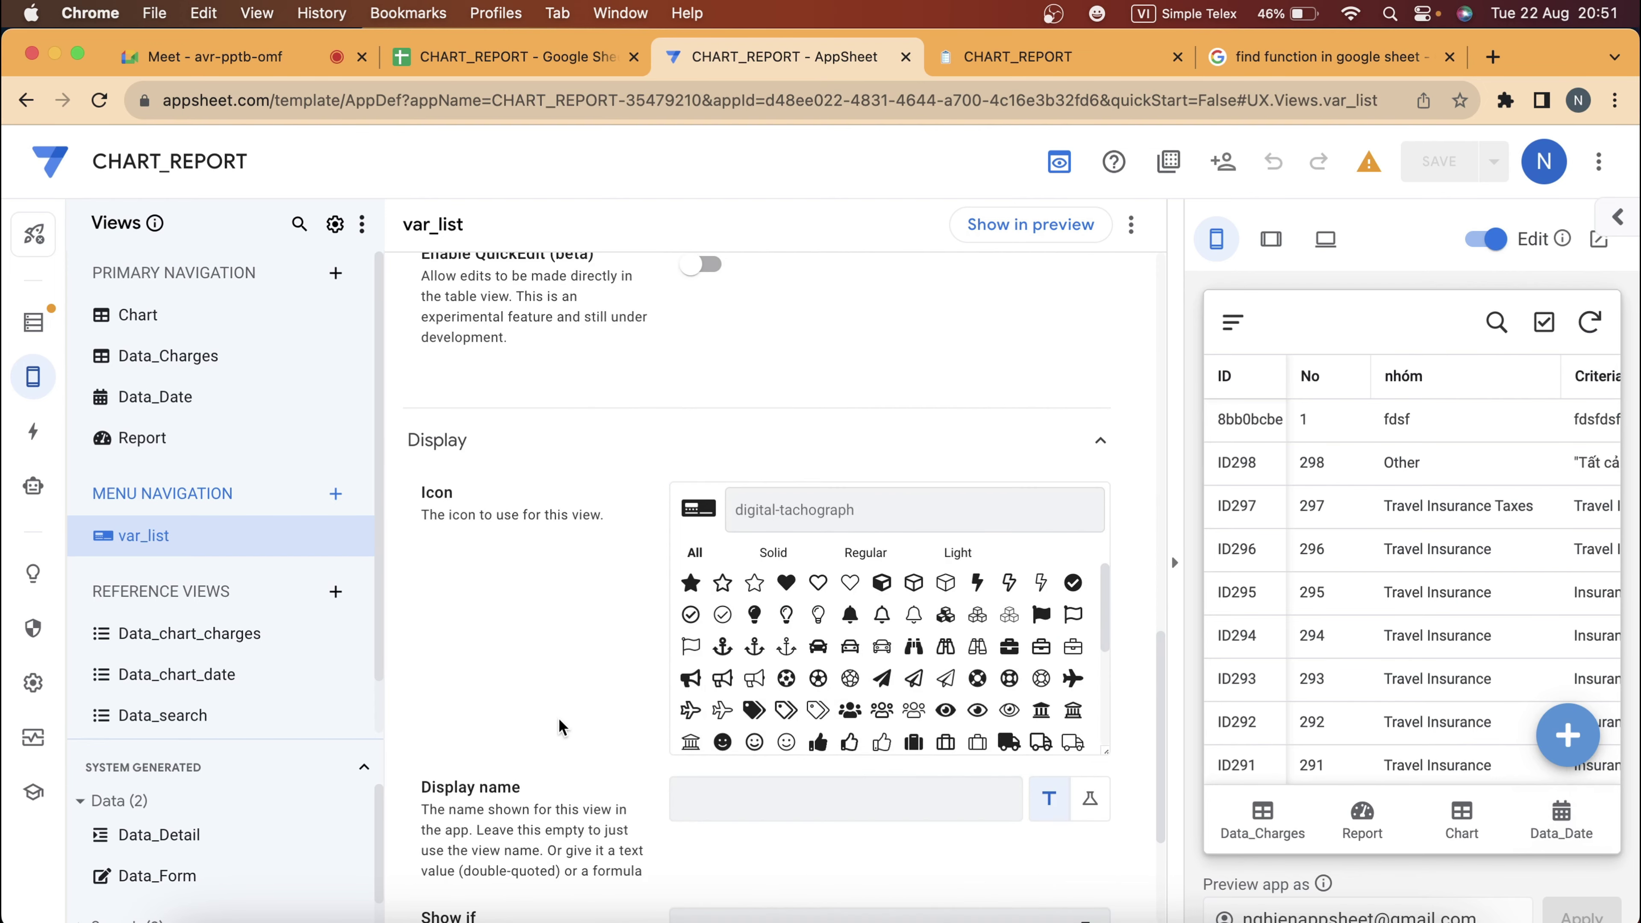
click(732, 793)
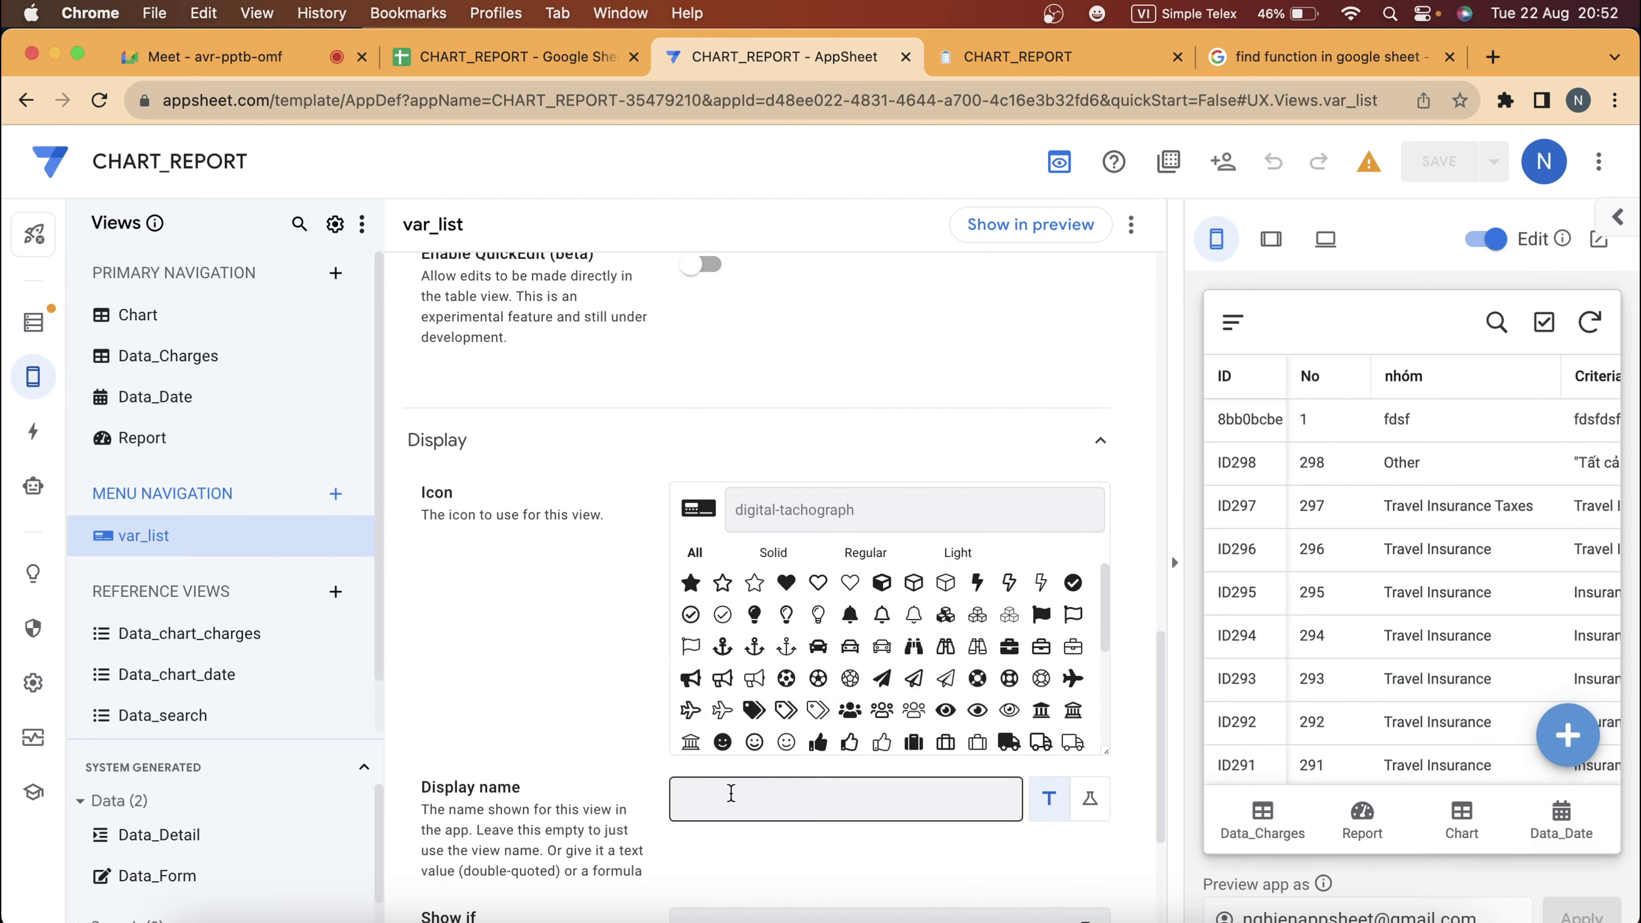
scroll(633, 640, up, 10)
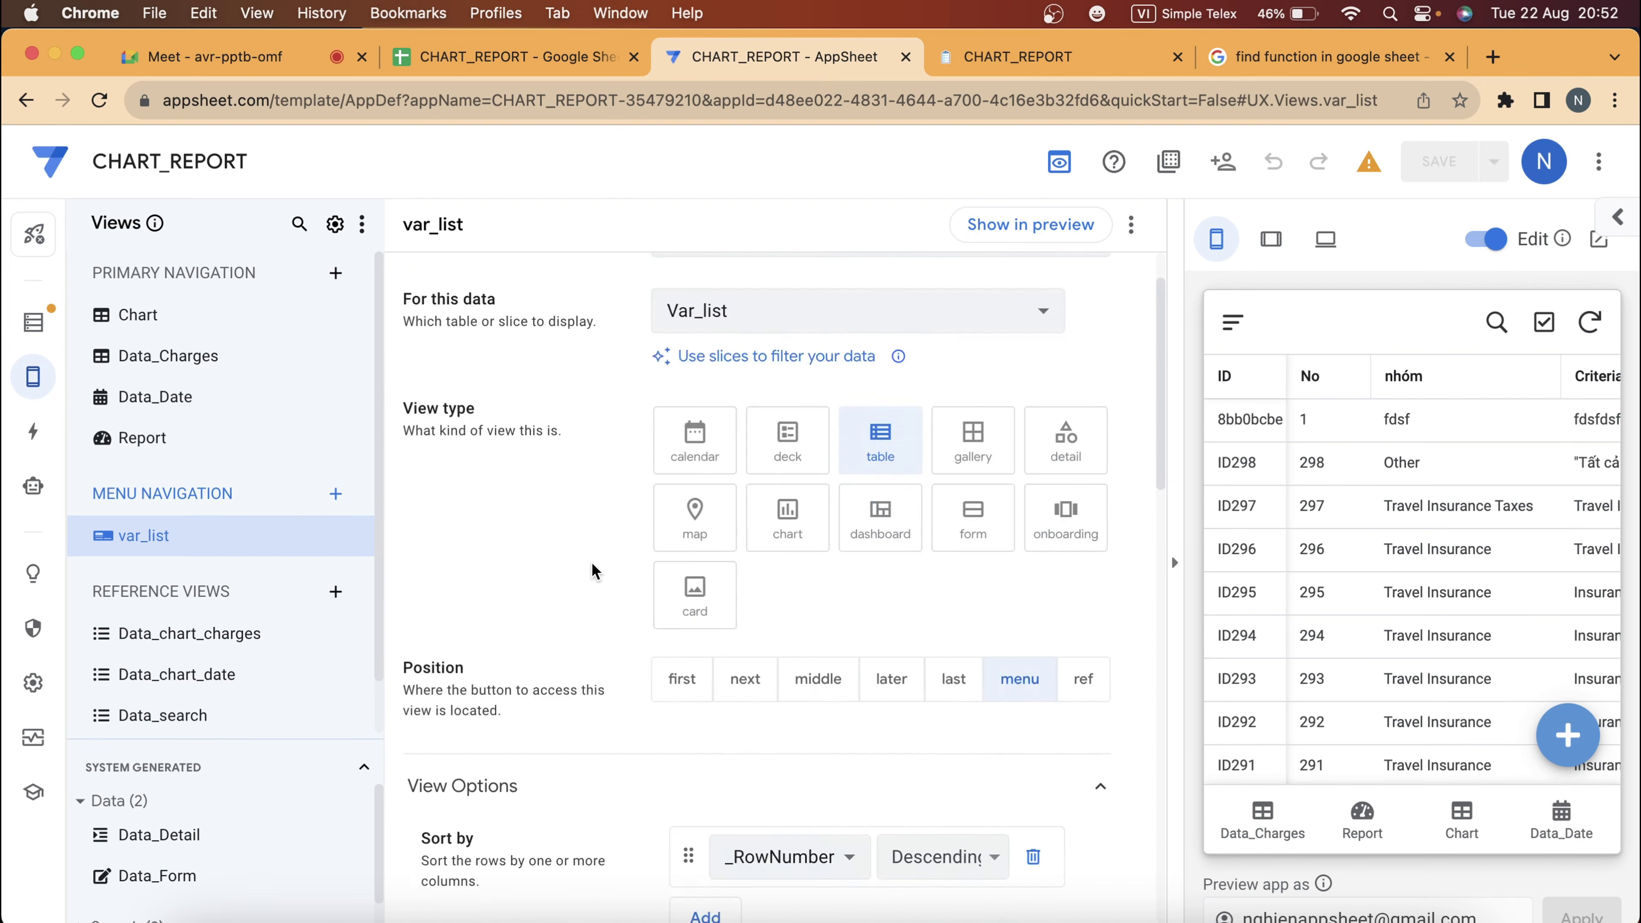
scroll(553, 464, up, 5)
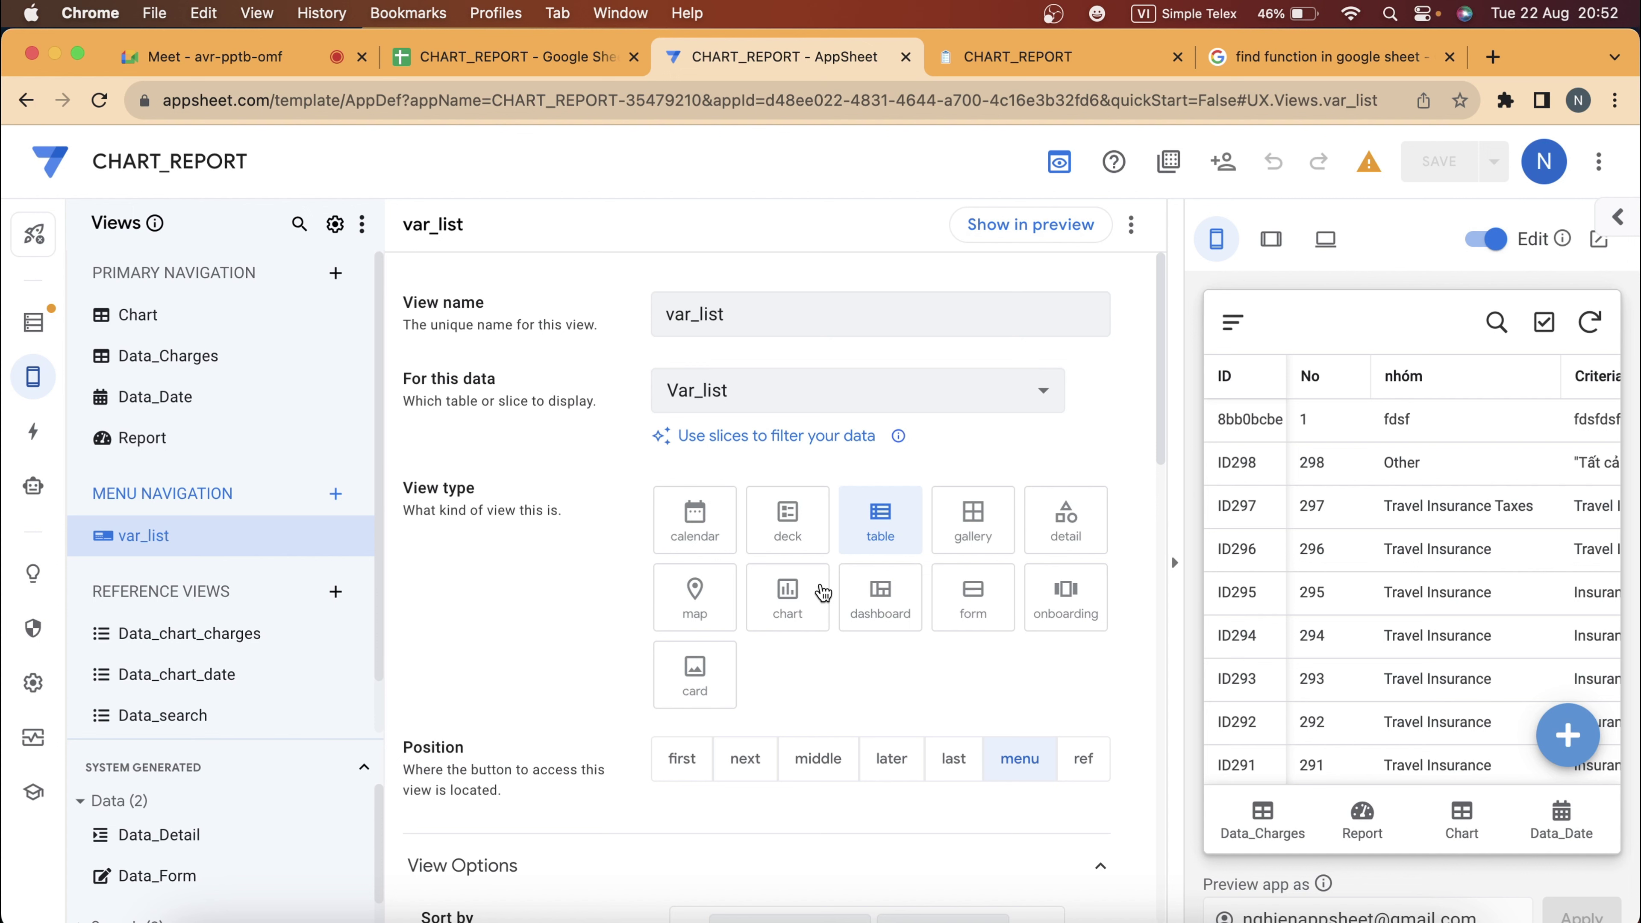
scroll(821, 591, down, 3)
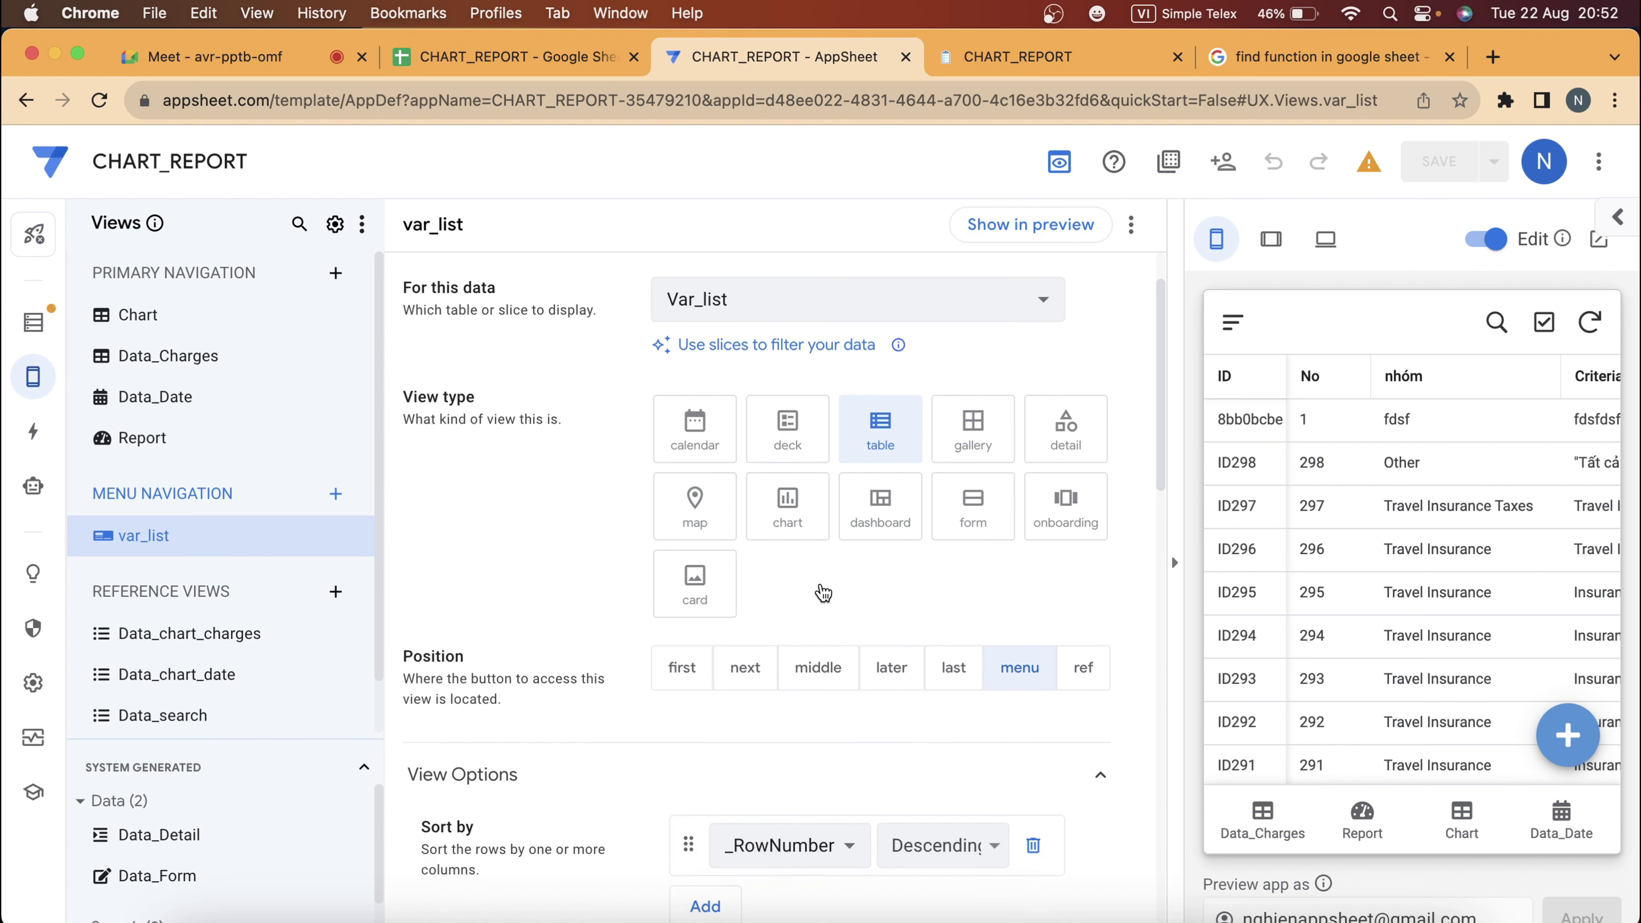
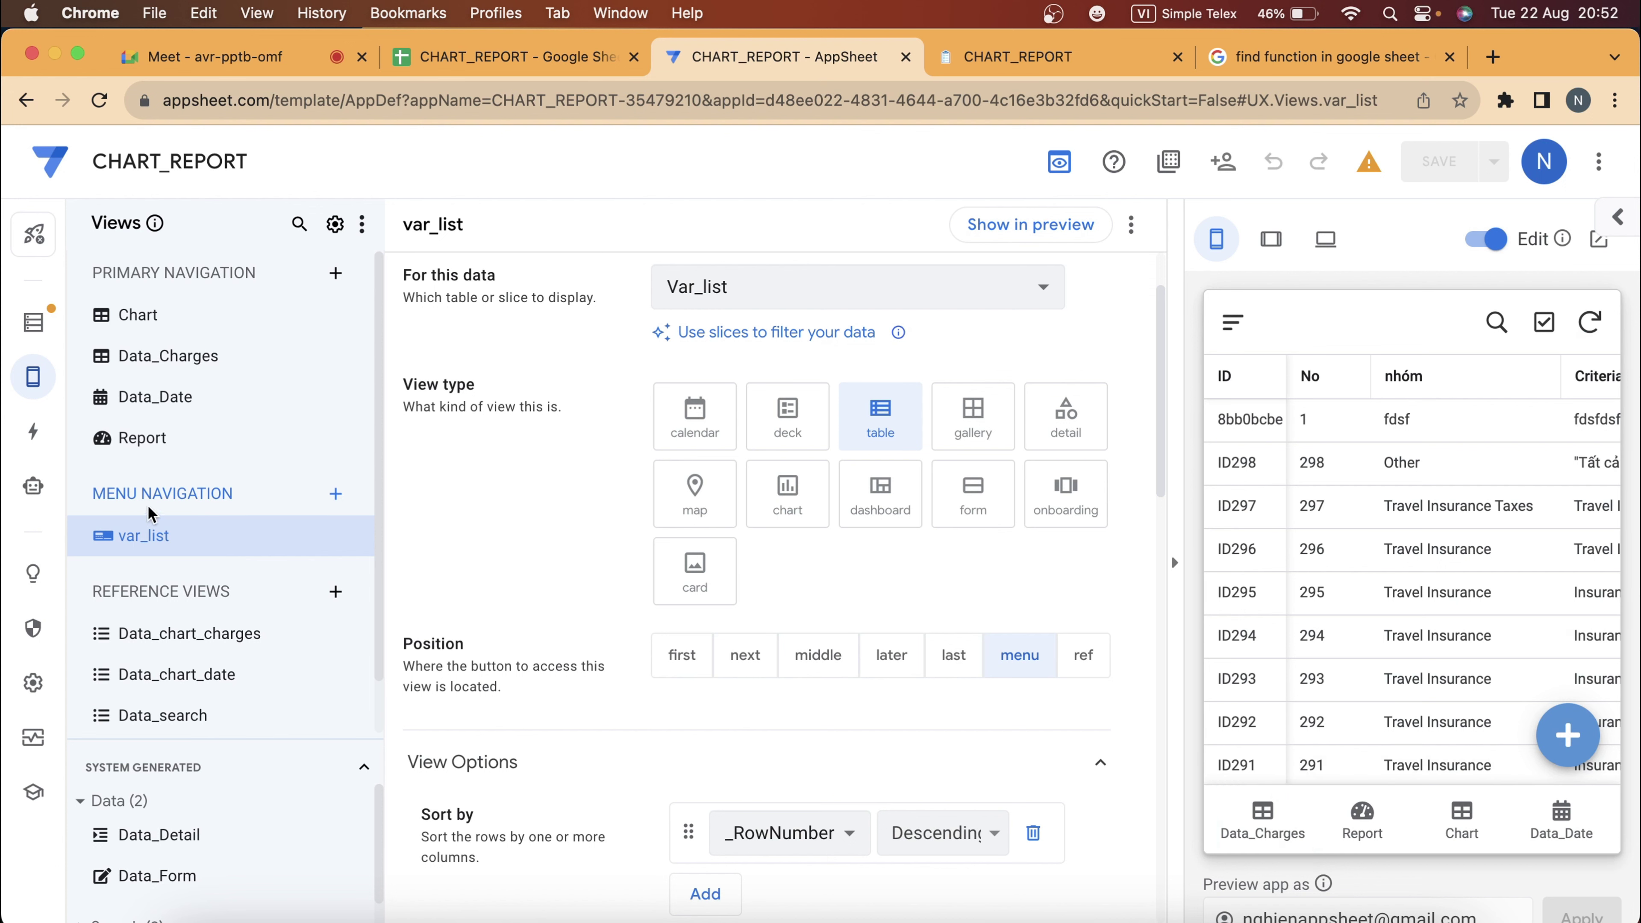
Toggle the preview's navigation drawer, then display the Report view's Data chart charges bar chart.
click(1231, 321)
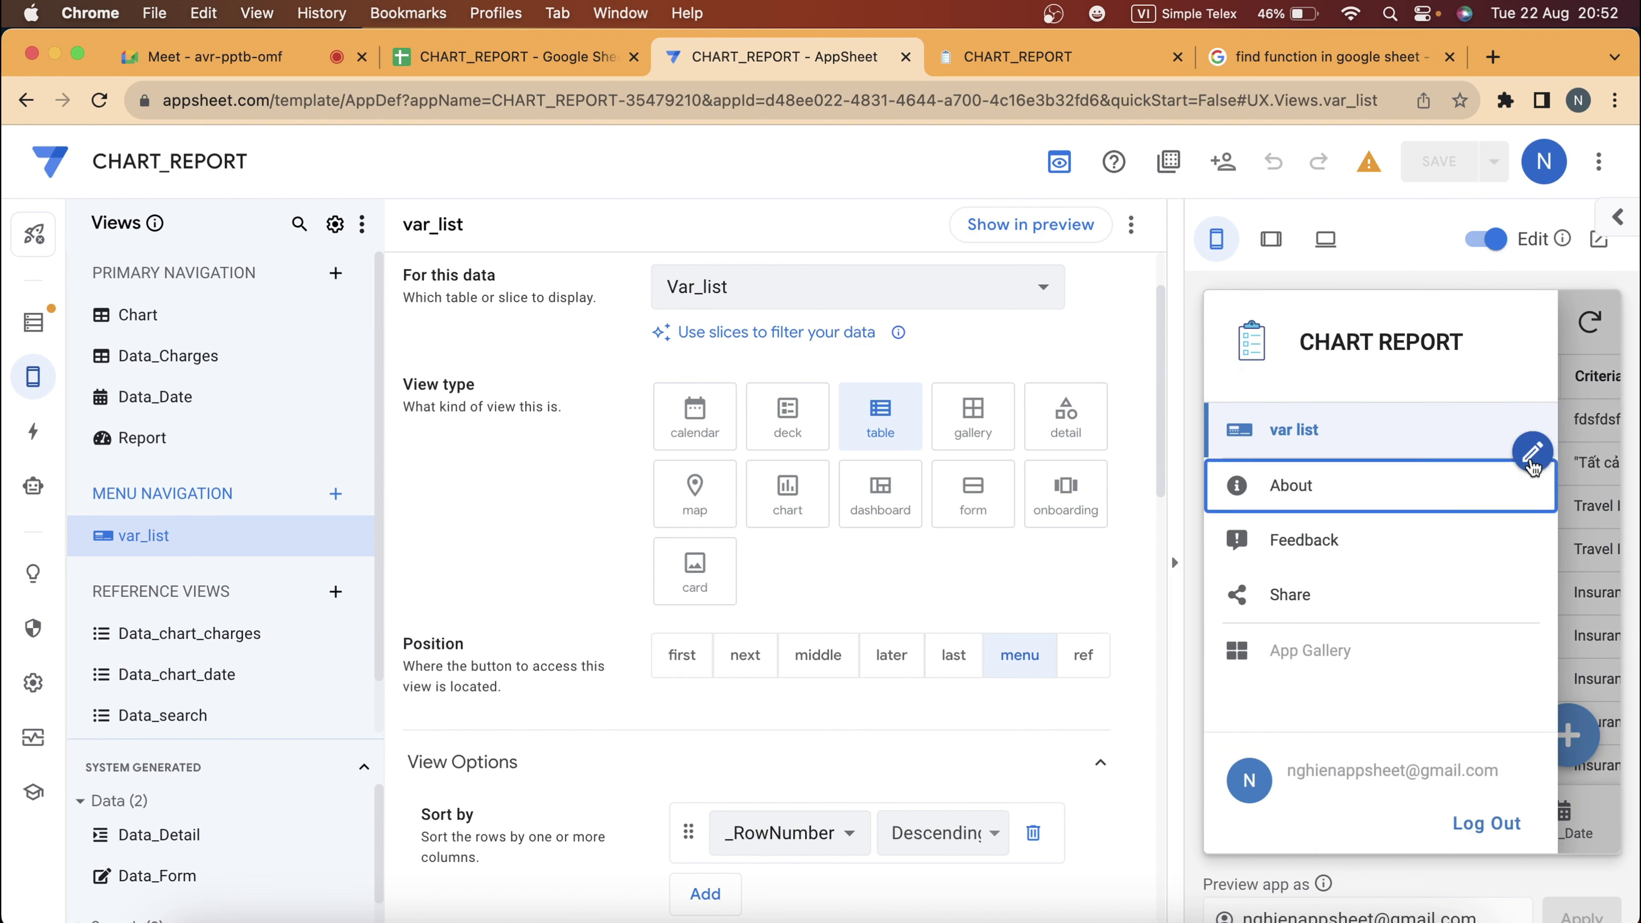
click(1579, 354)
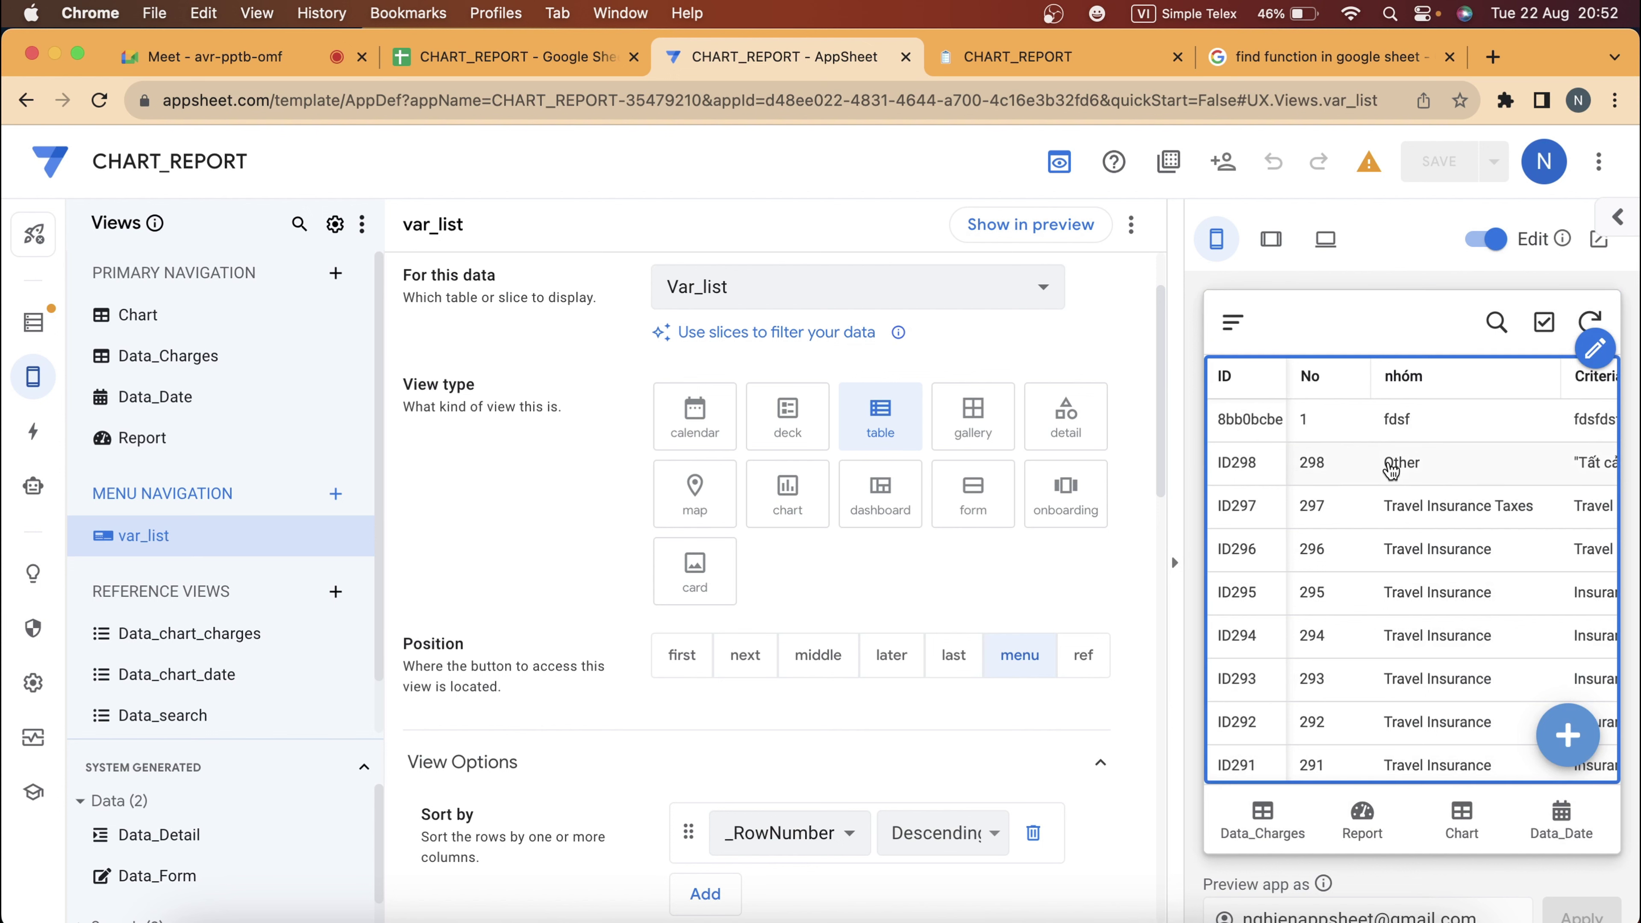
click(1248, 333)
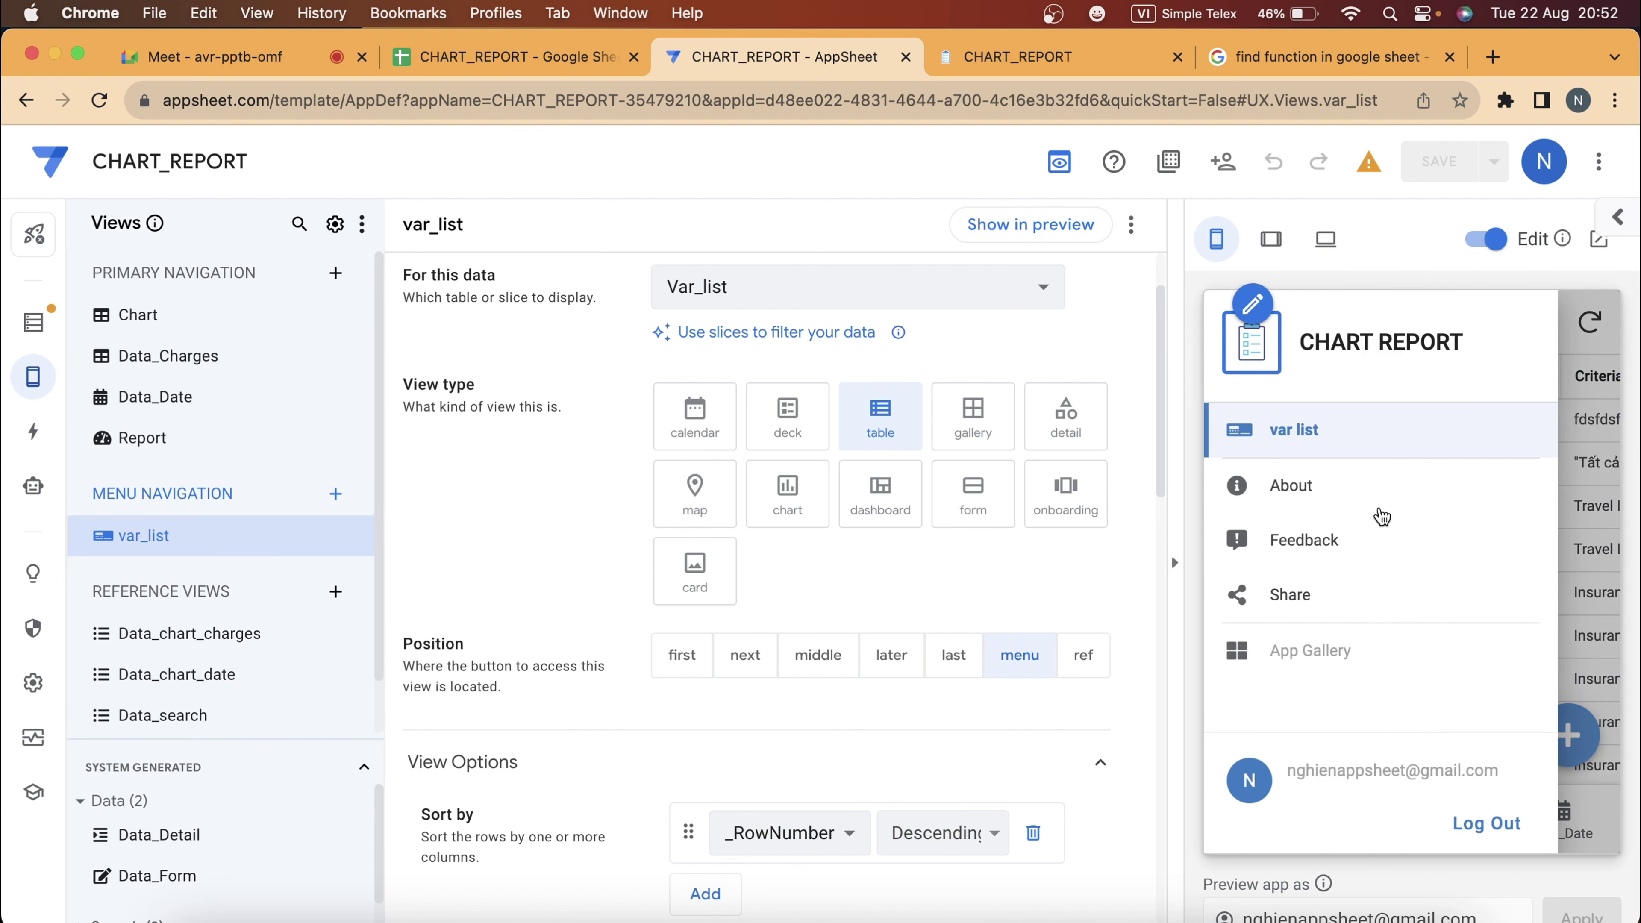
click(1570, 362)
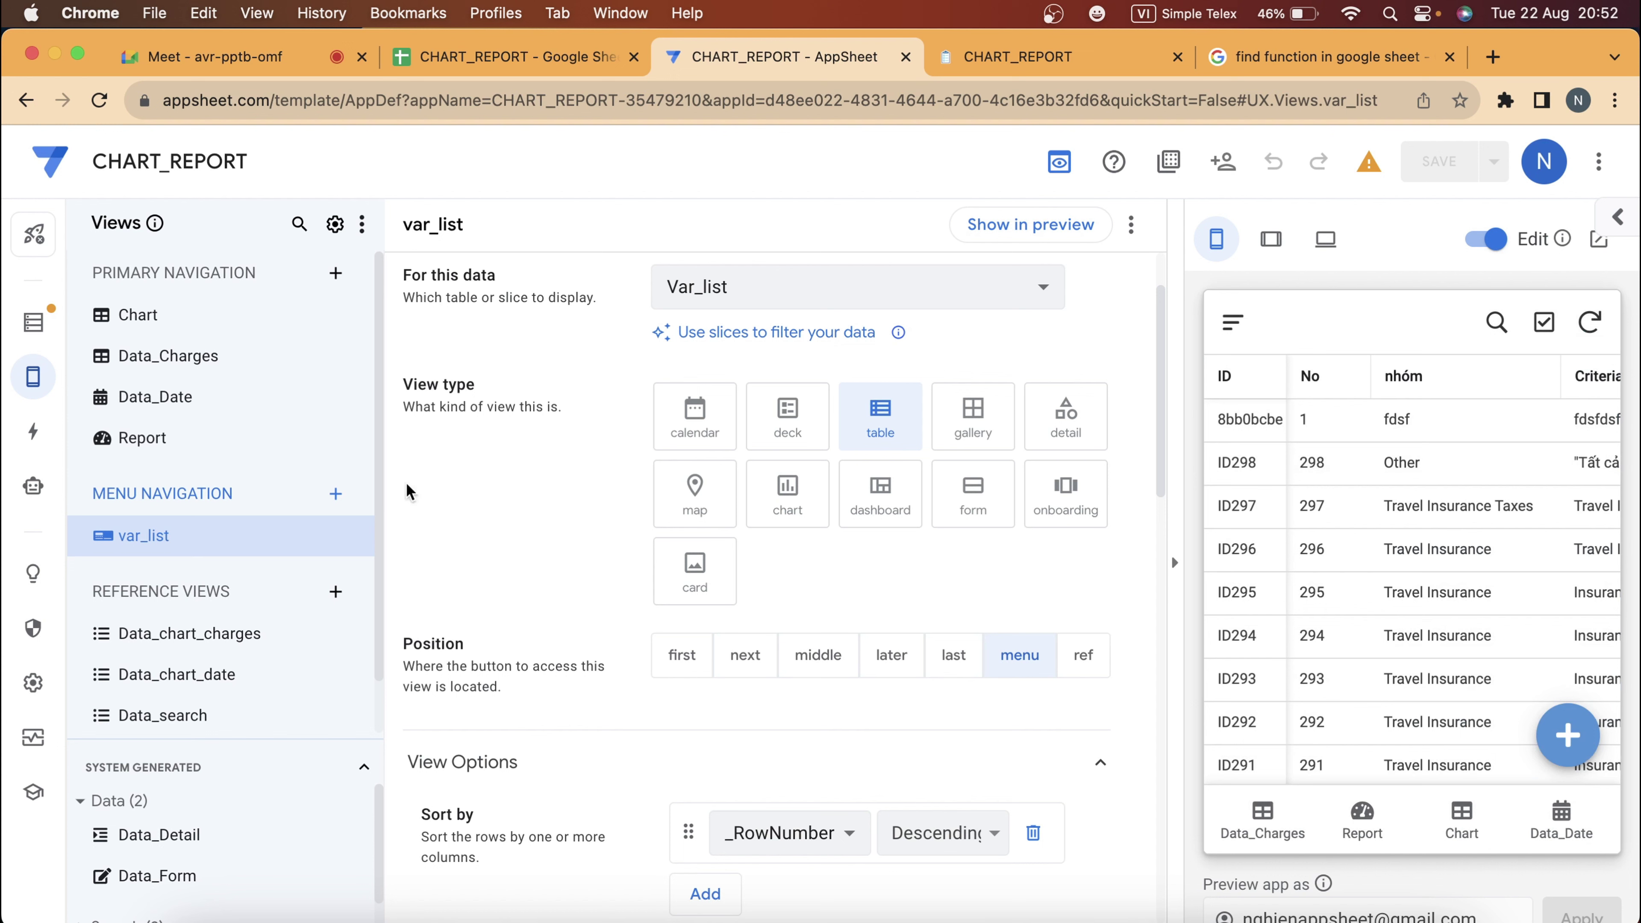
scroll(218, 614, down, 2)
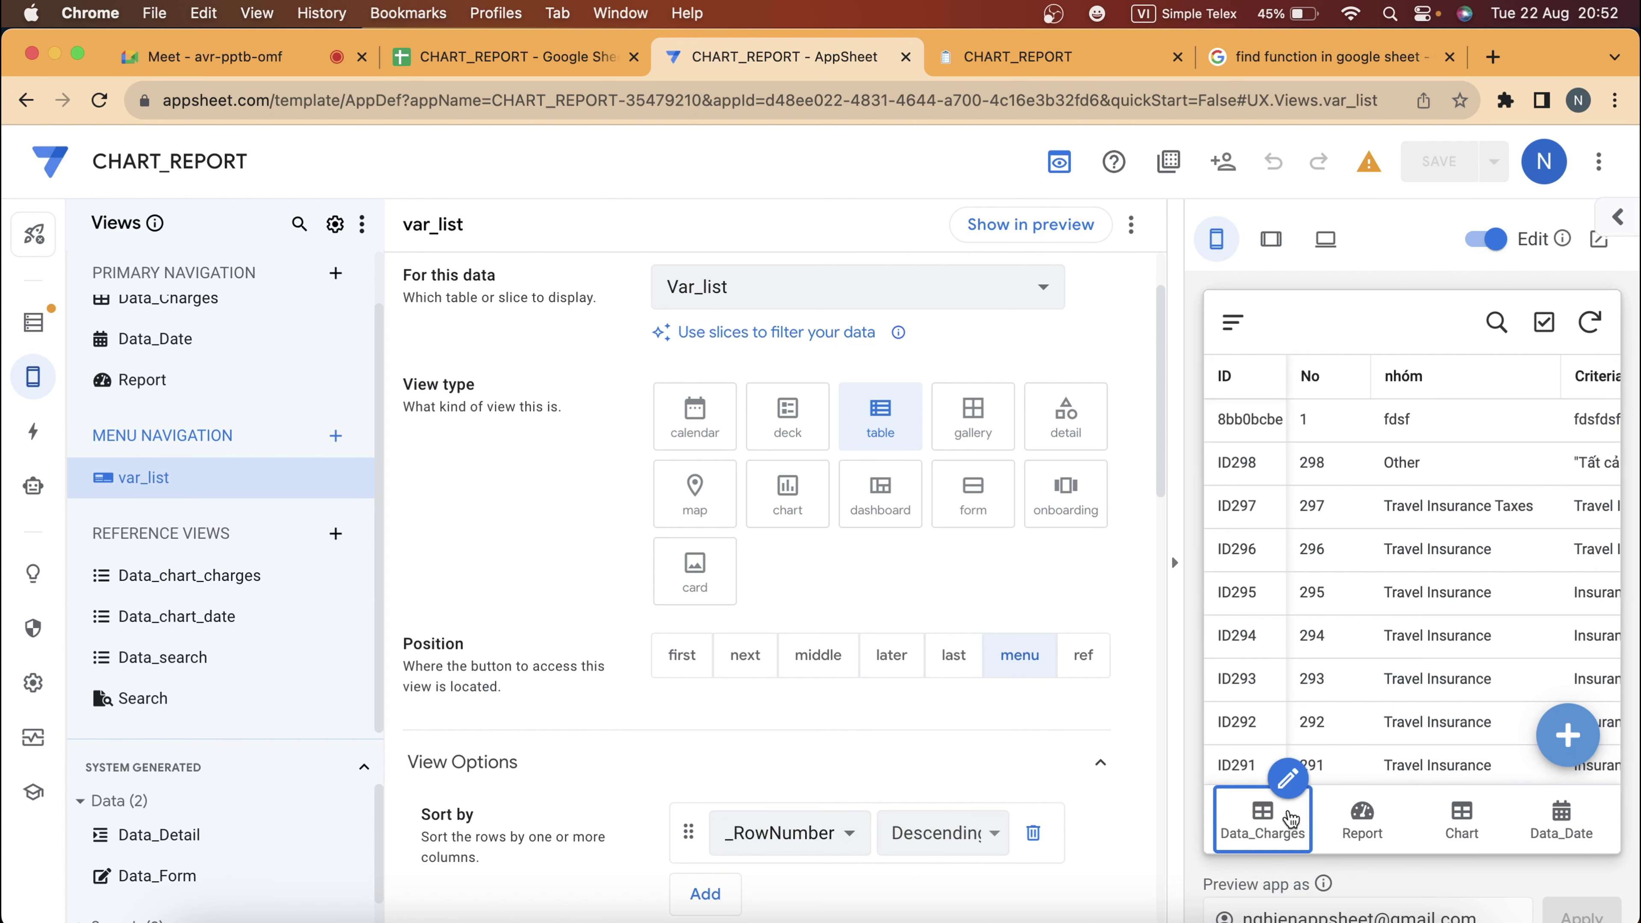
click(1233, 320)
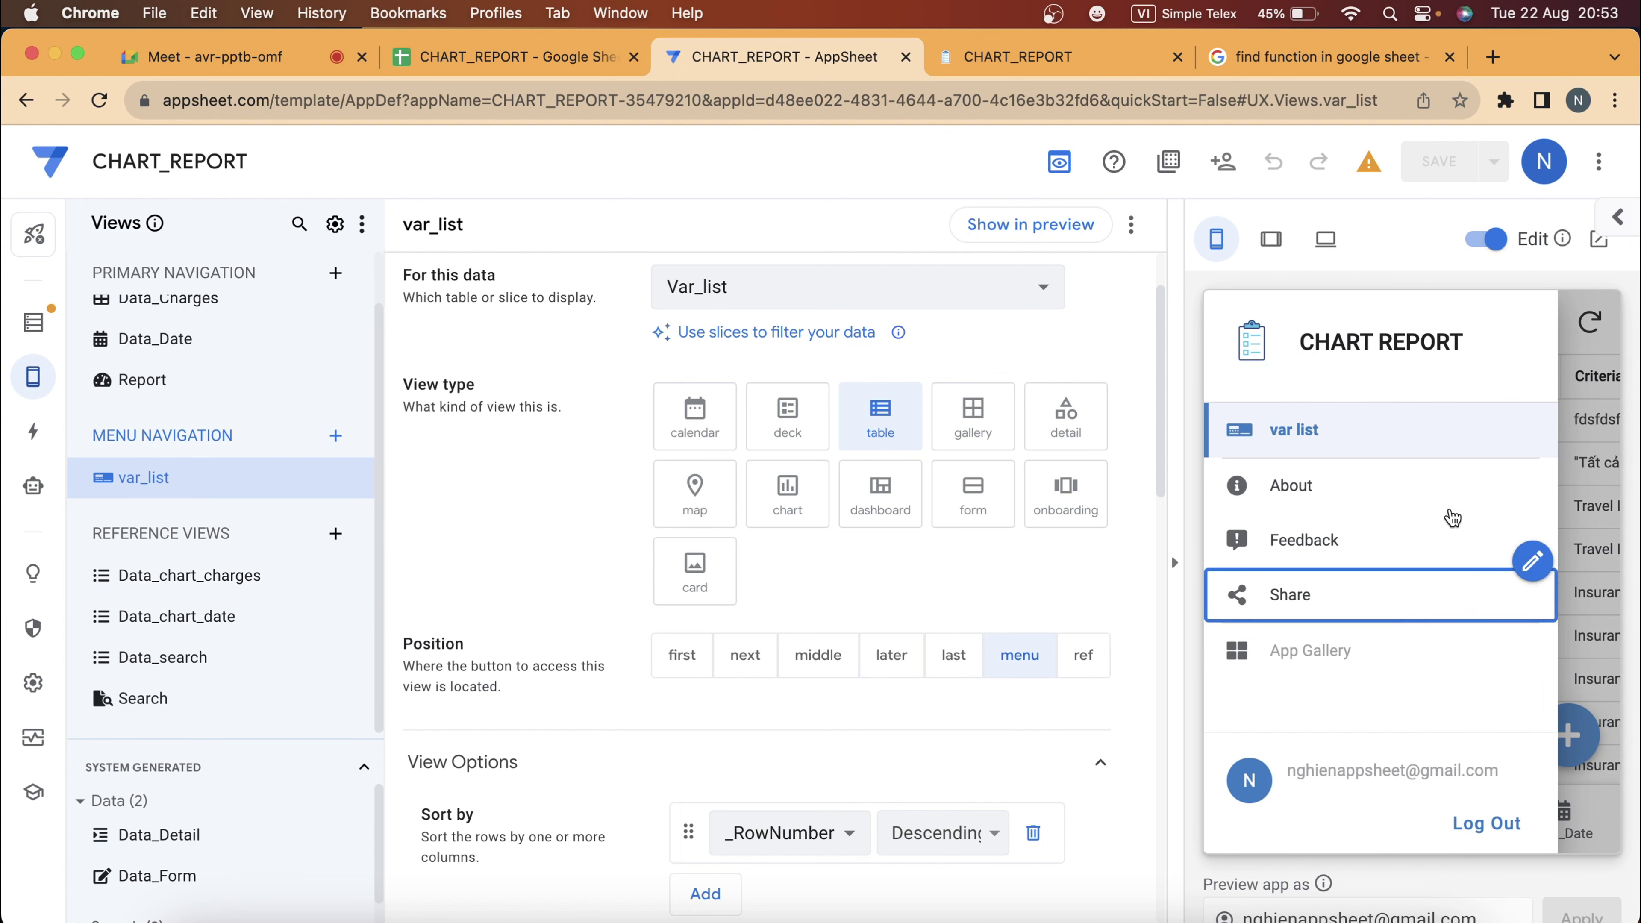
click(1582, 530)
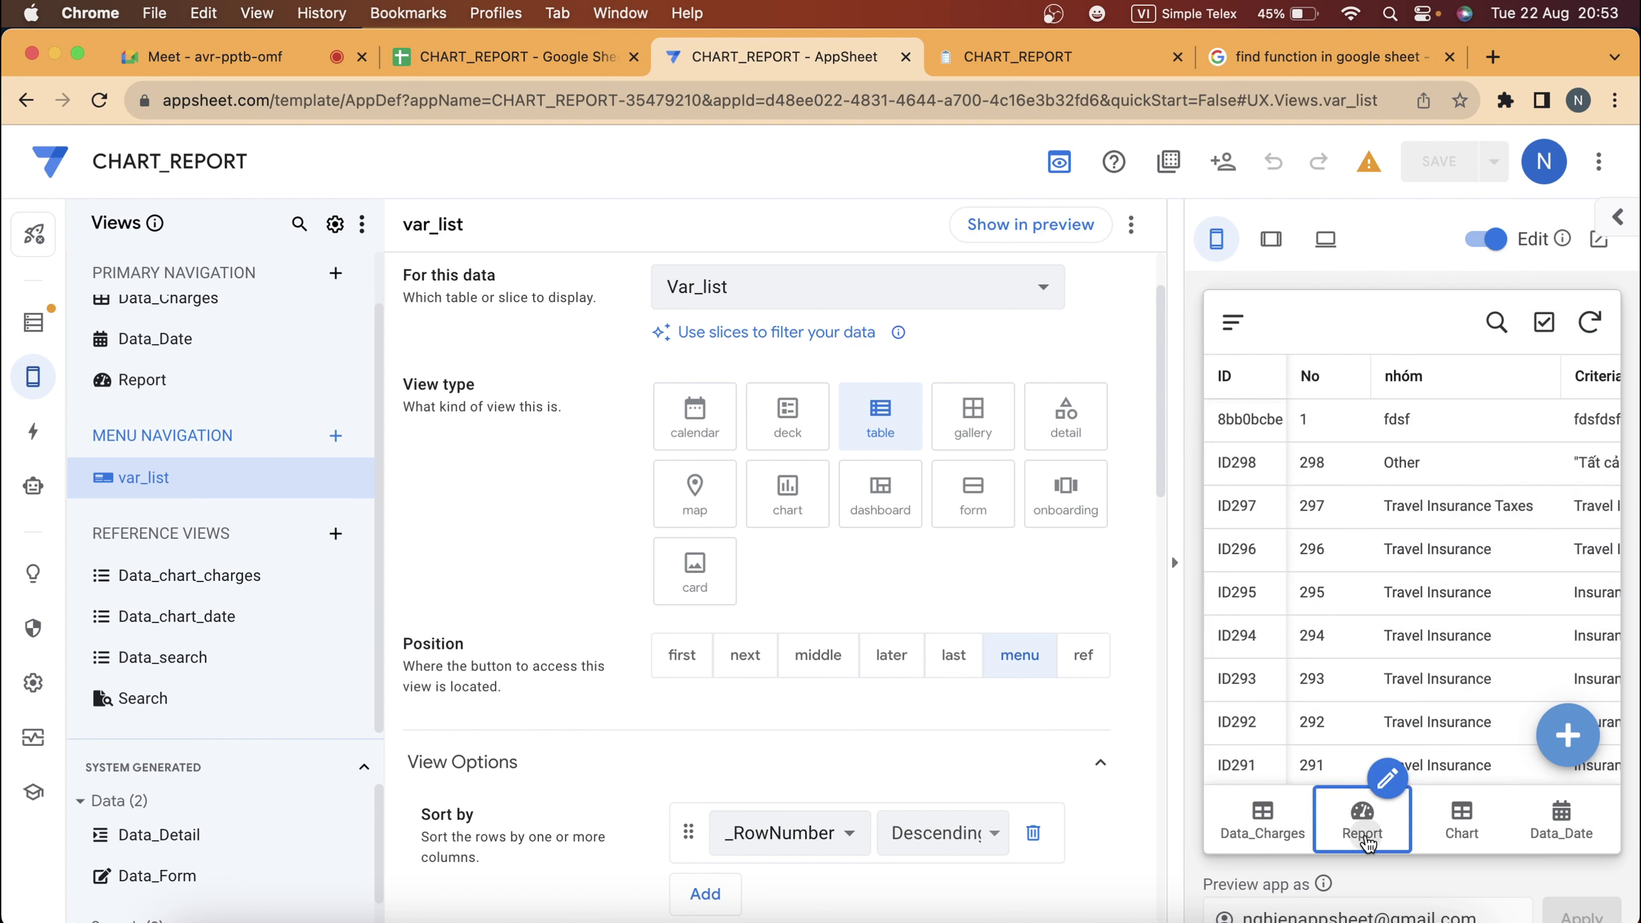
click(1351, 818)
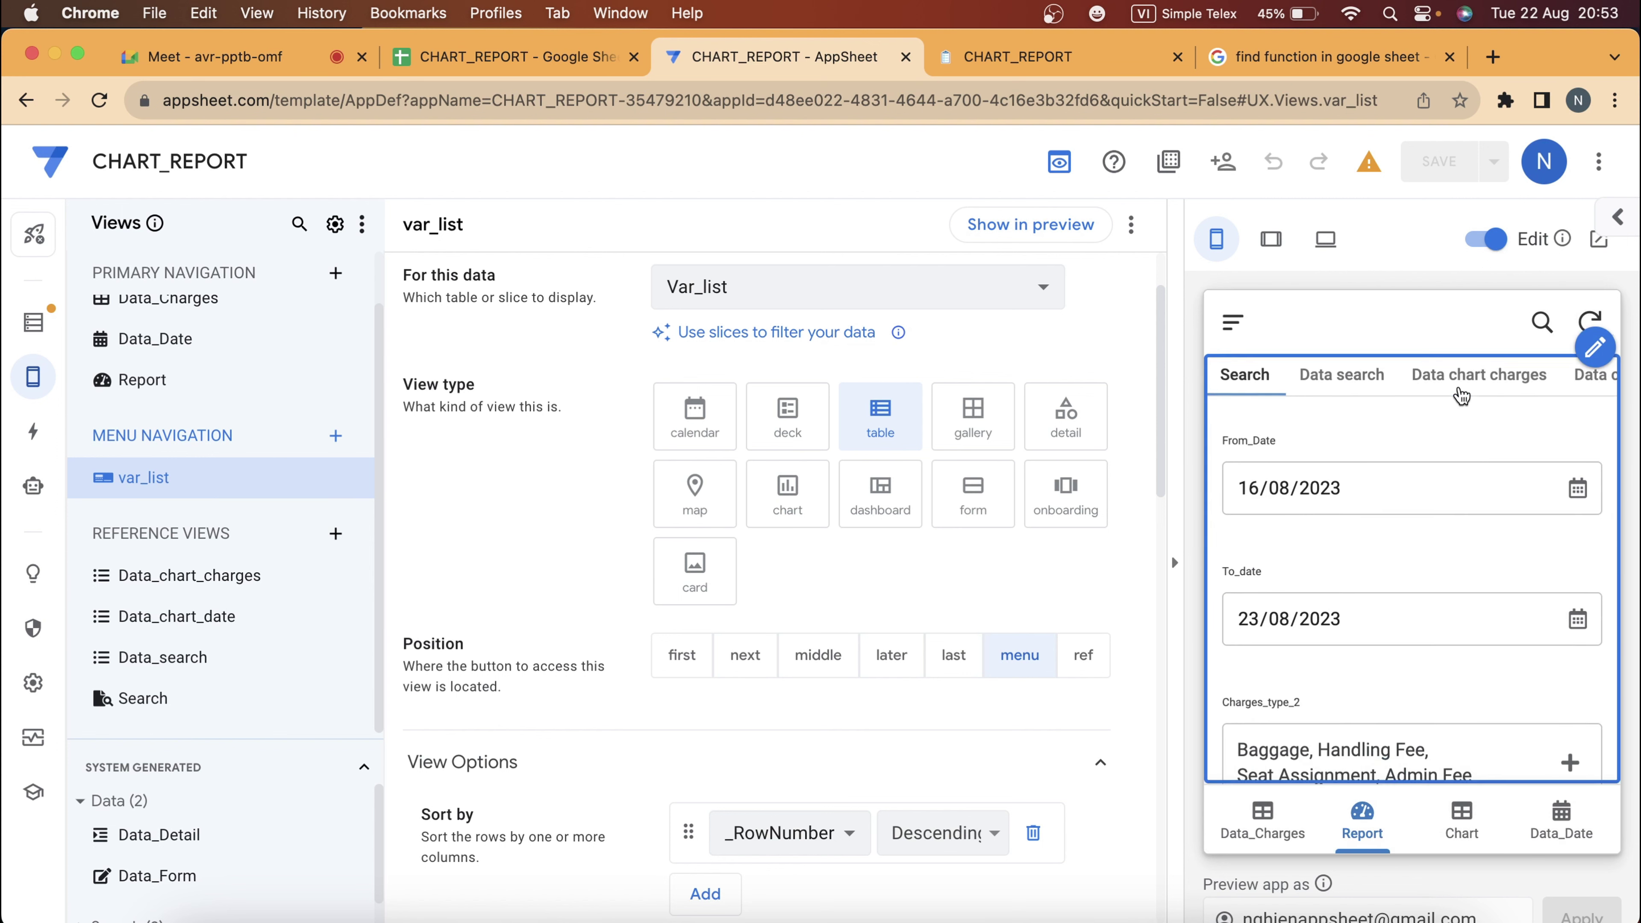
click(1479, 381)
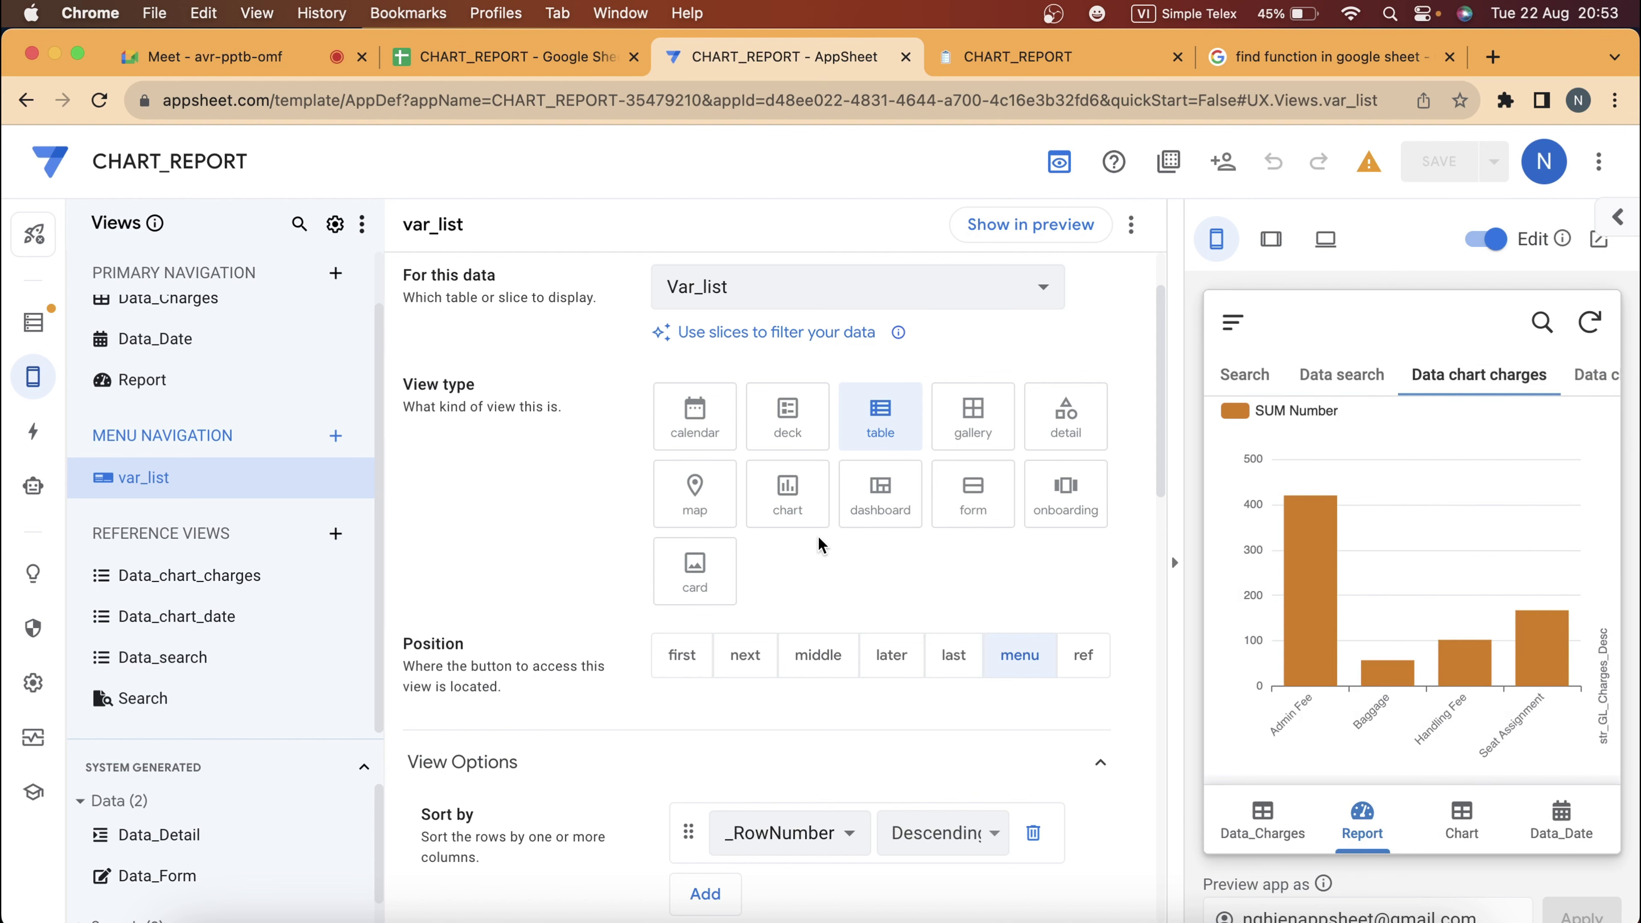
Step through Data_Detail and Data_Form to the Data_Charges view settings and scroll to View Options.
scroll(819, 545, down, 3)
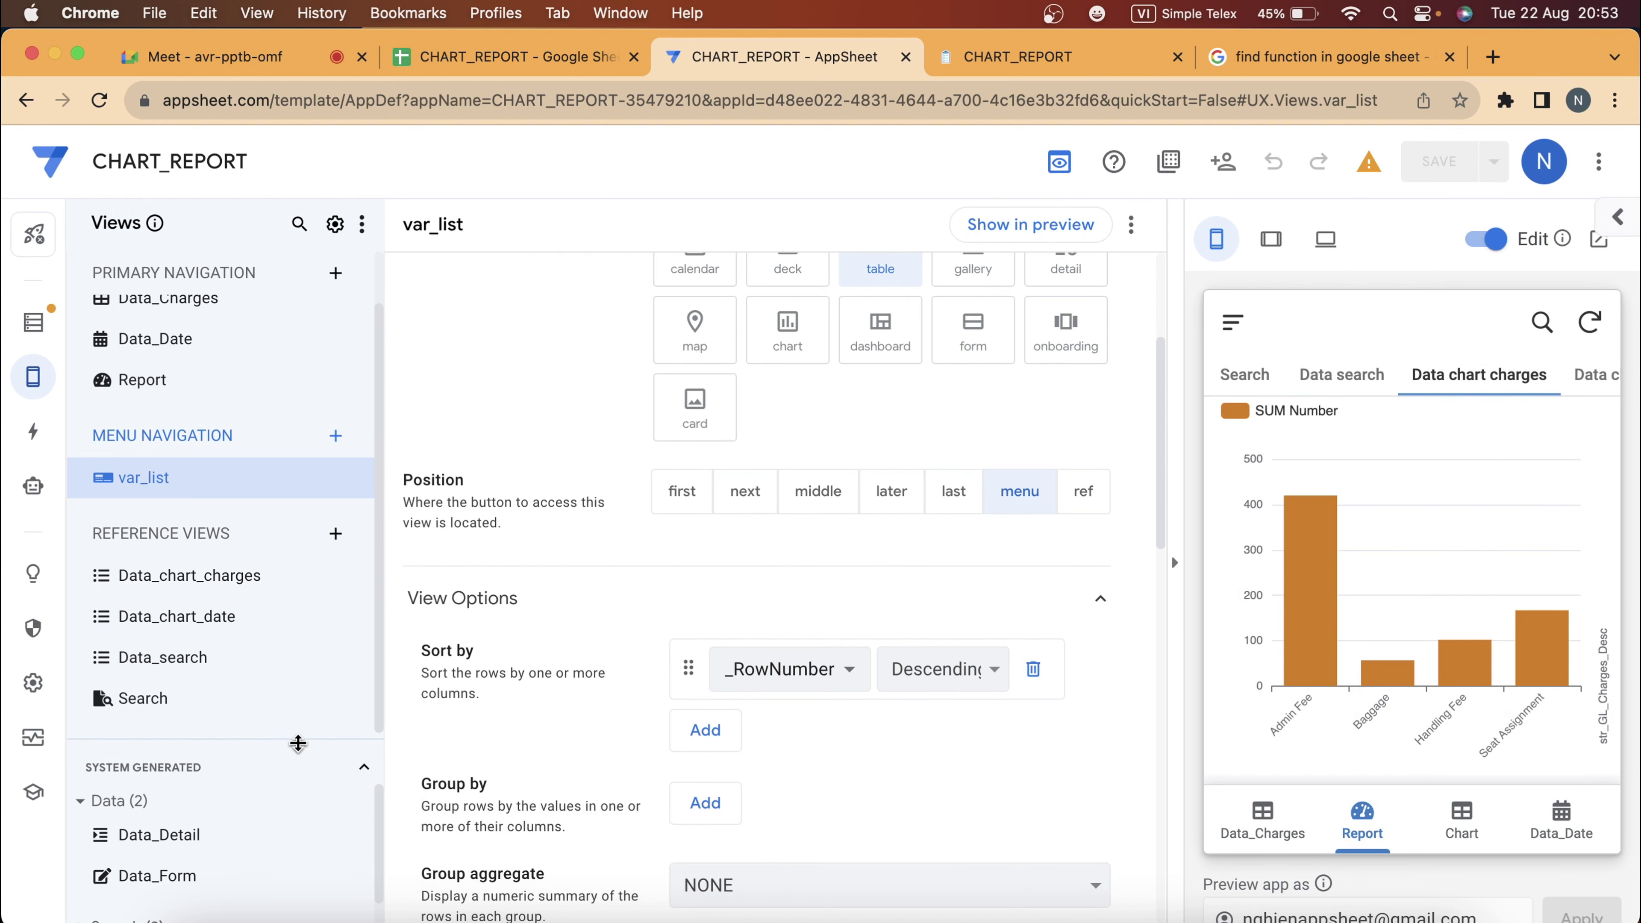
scroll(310, 724, down, 4)
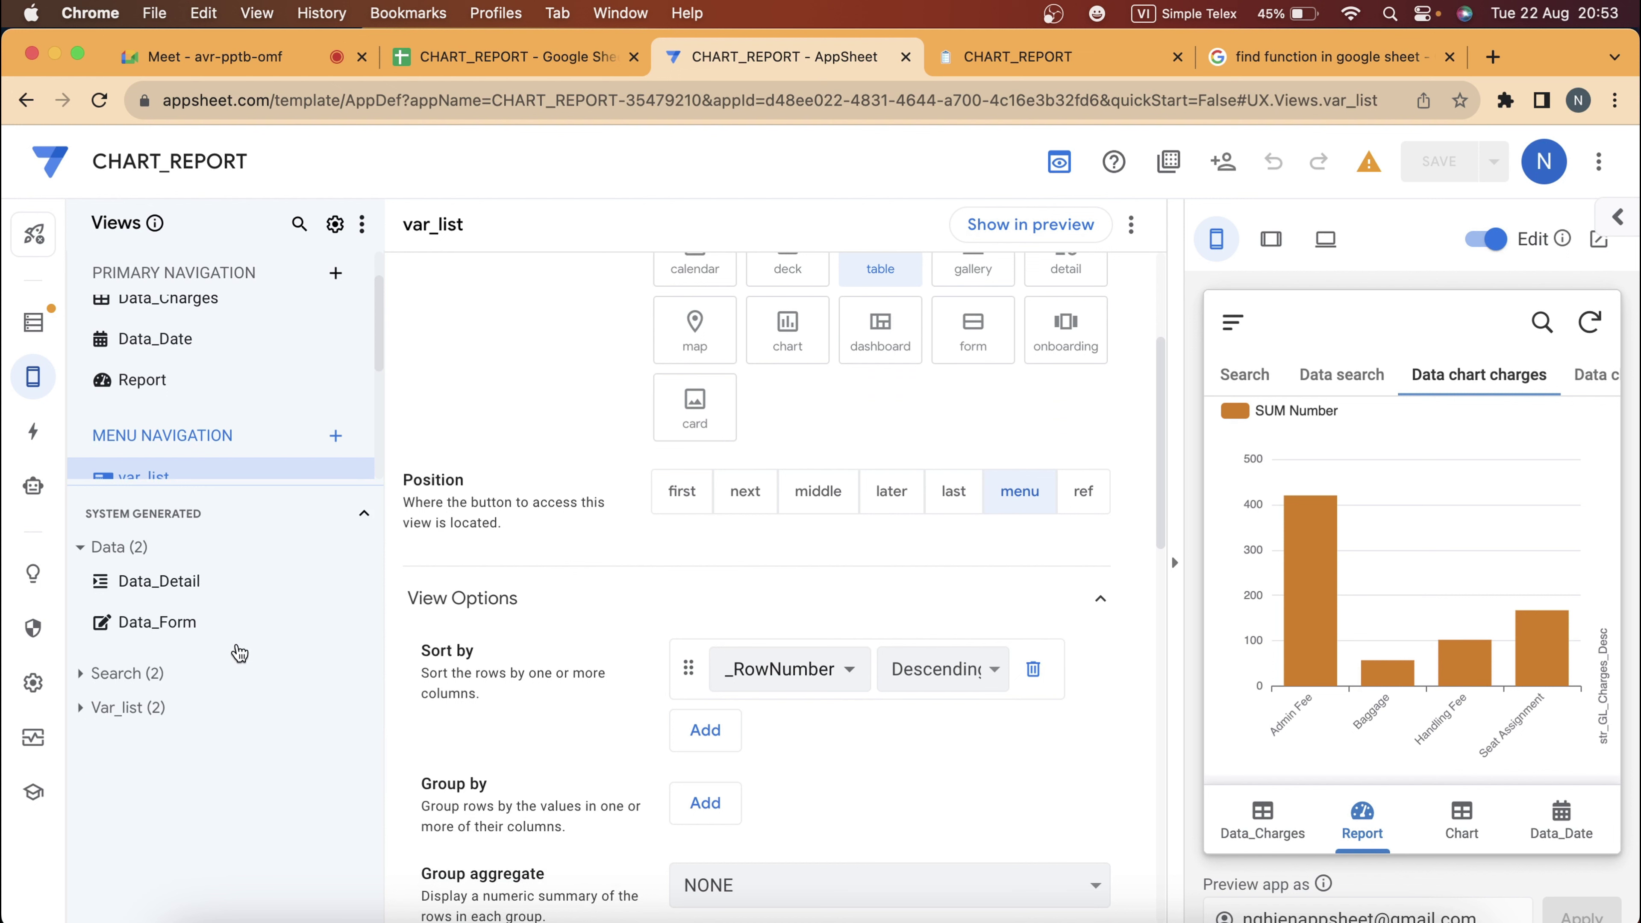
click(235, 581)
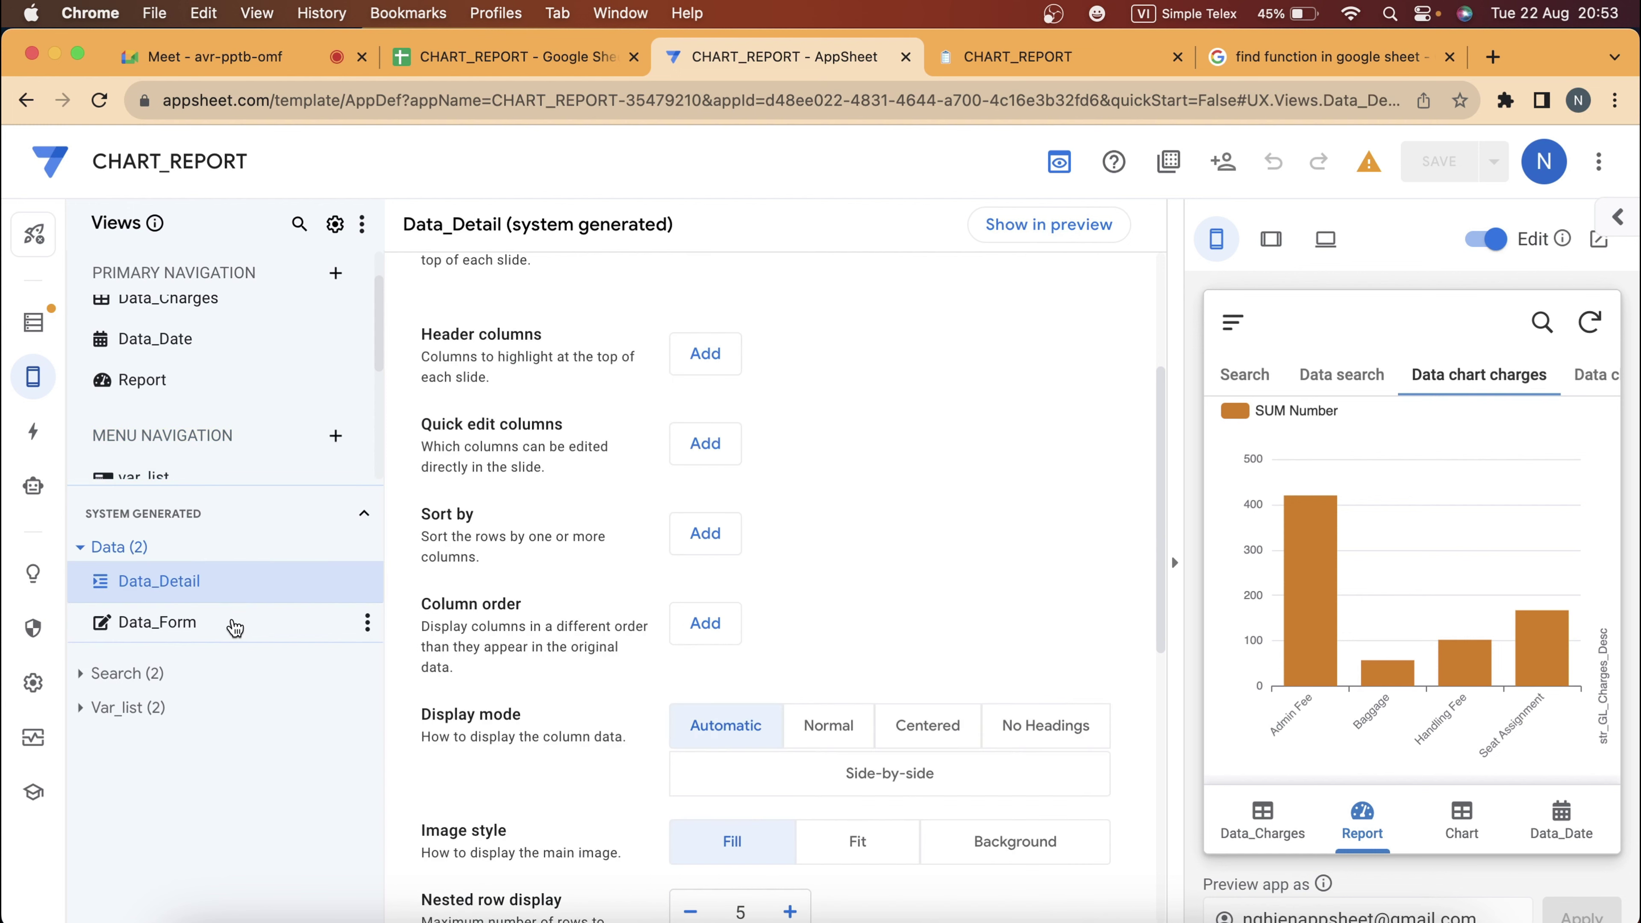
click(235, 631)
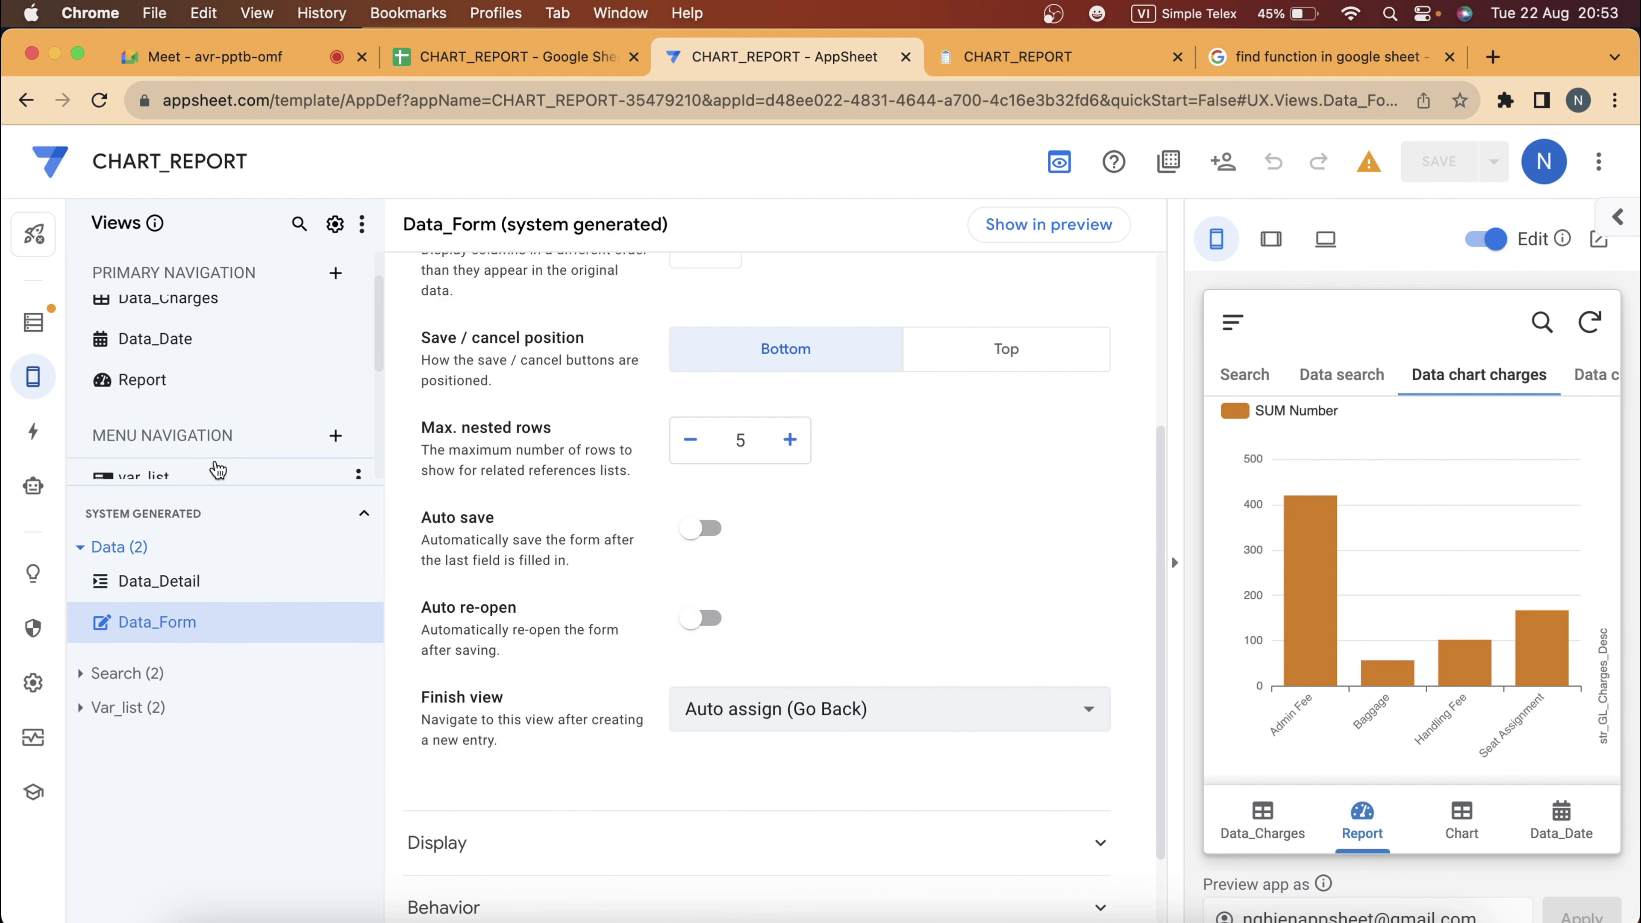
click(227, 306)
scroll(806, 679, down, 3)
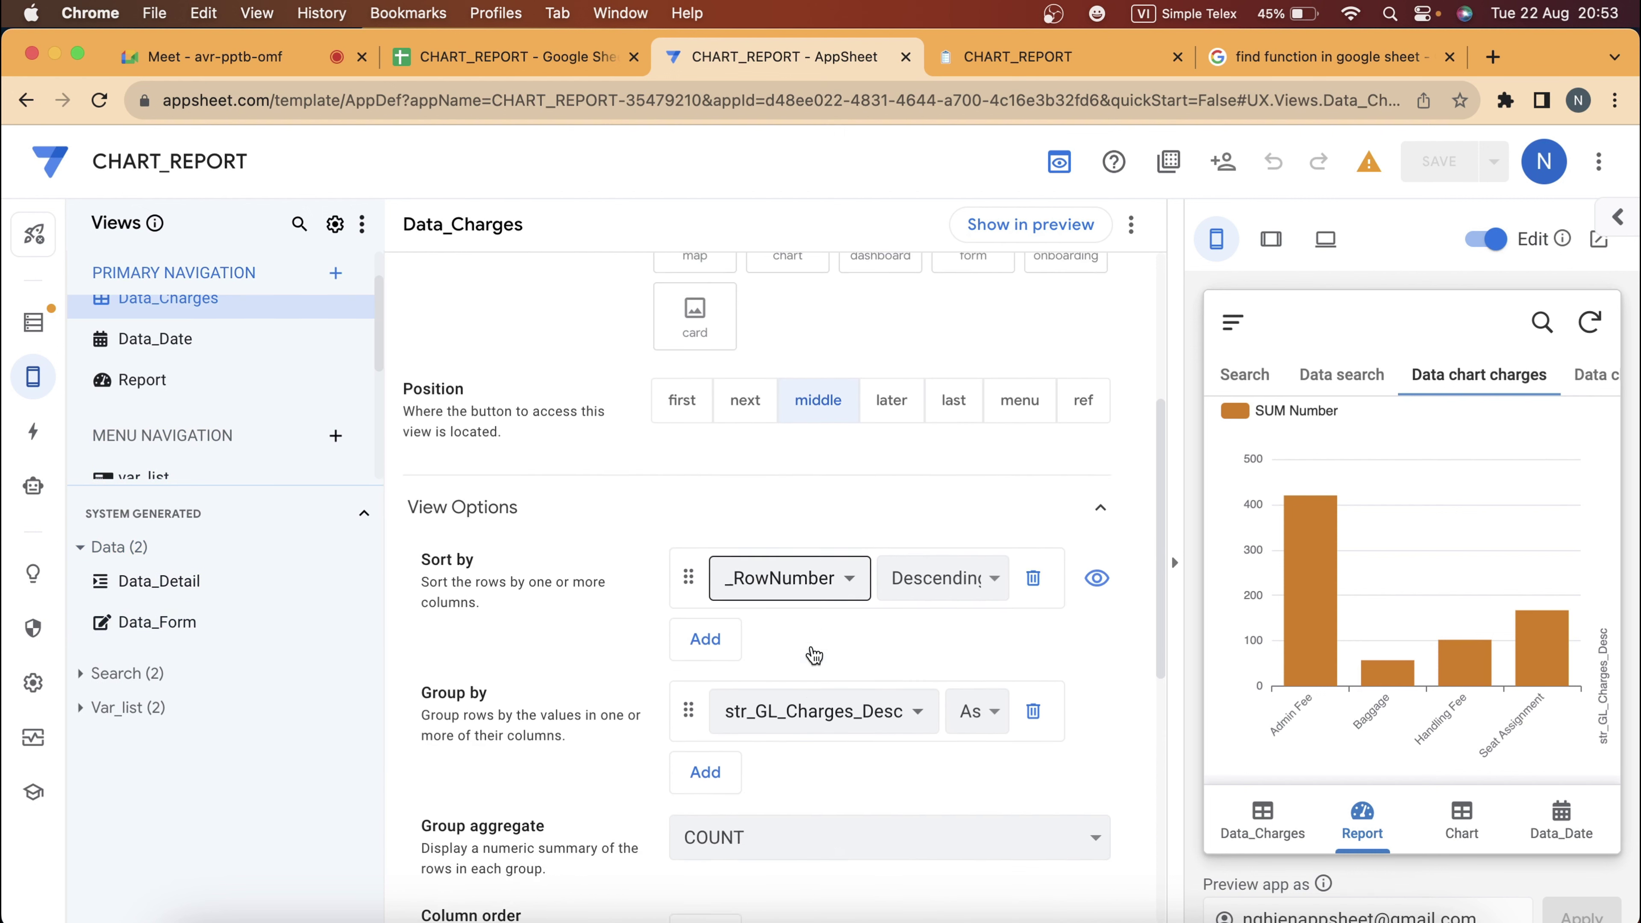
scroll(586, 543, down, 2)
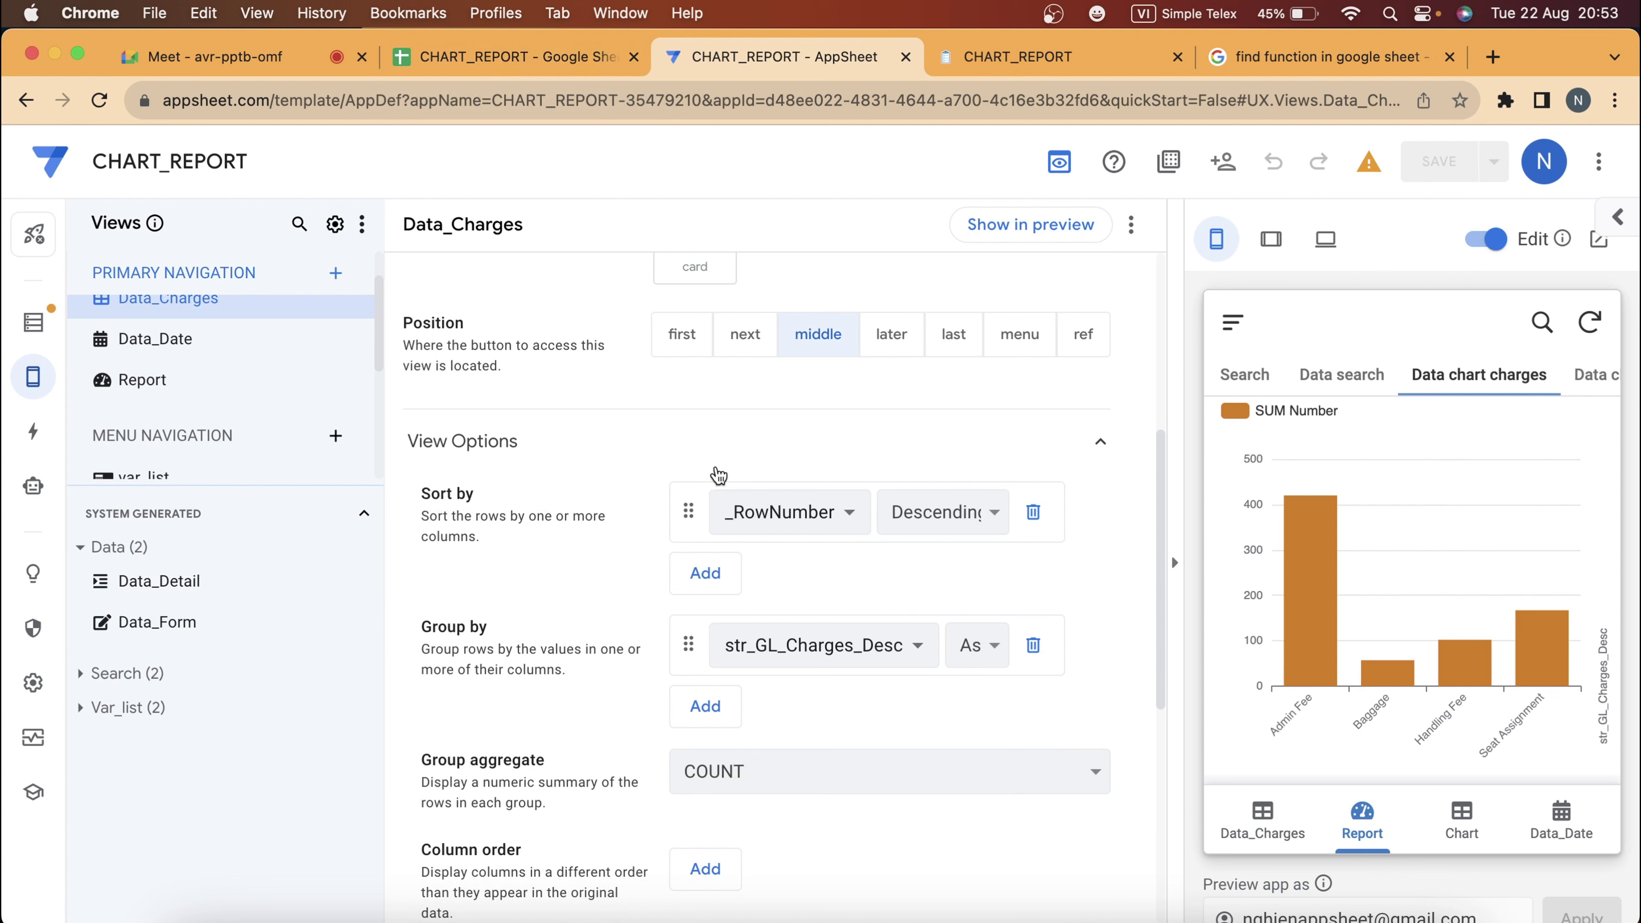
Add ascending sorts on dtm_Creation_Date, str_GL_Charges_Desc and Number to Data_Charges.
click(770, 525)
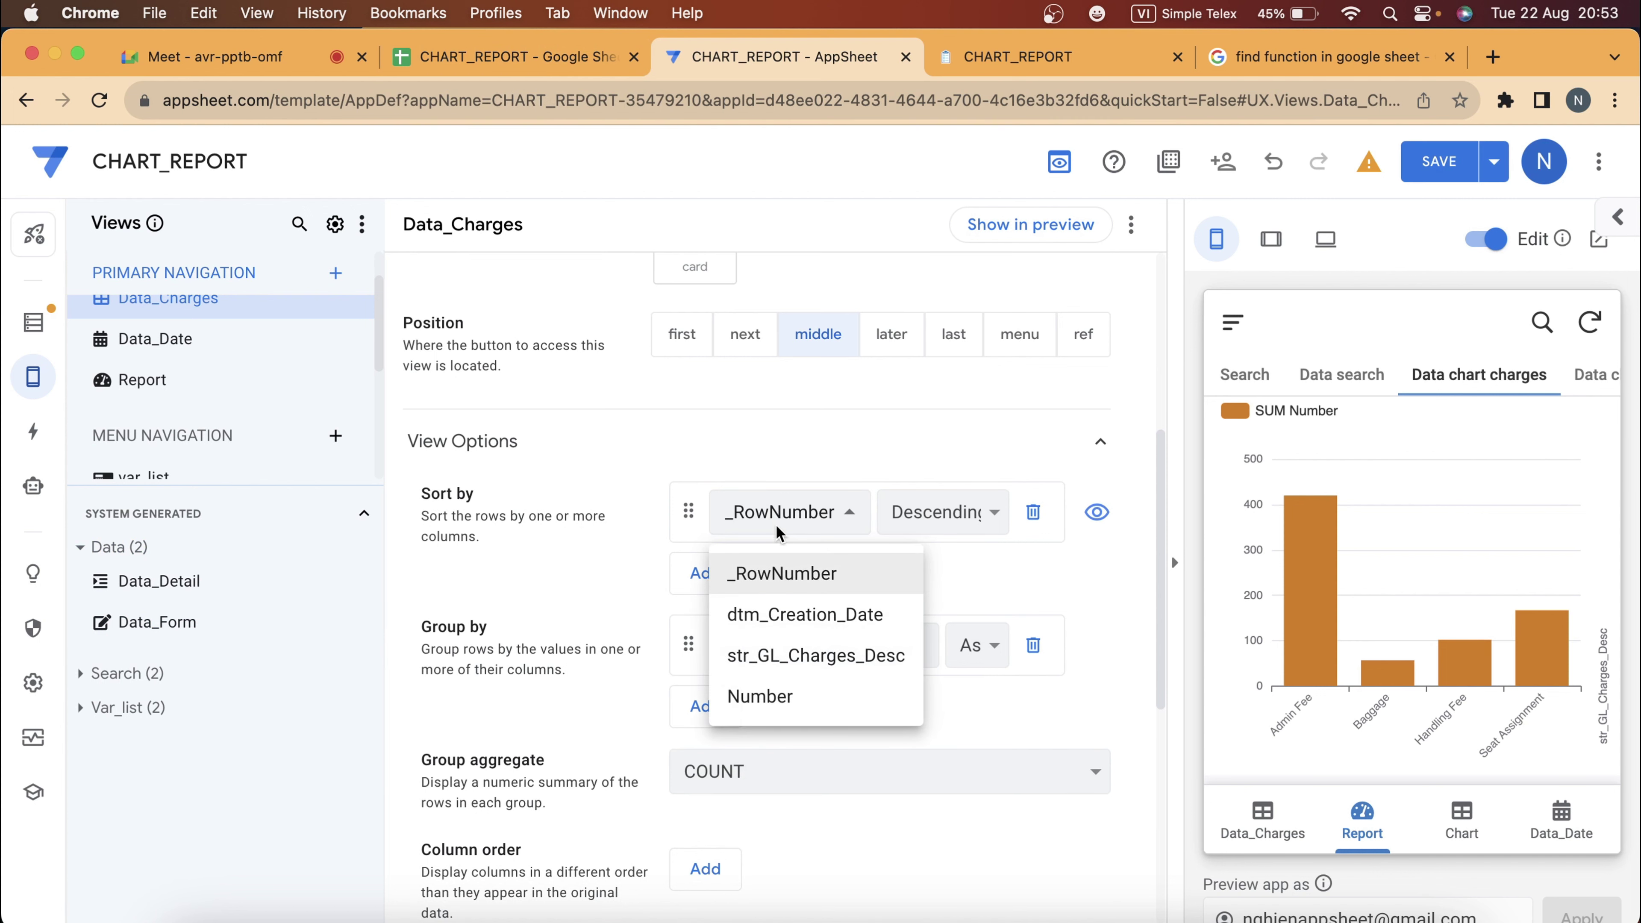
click(648, 518)
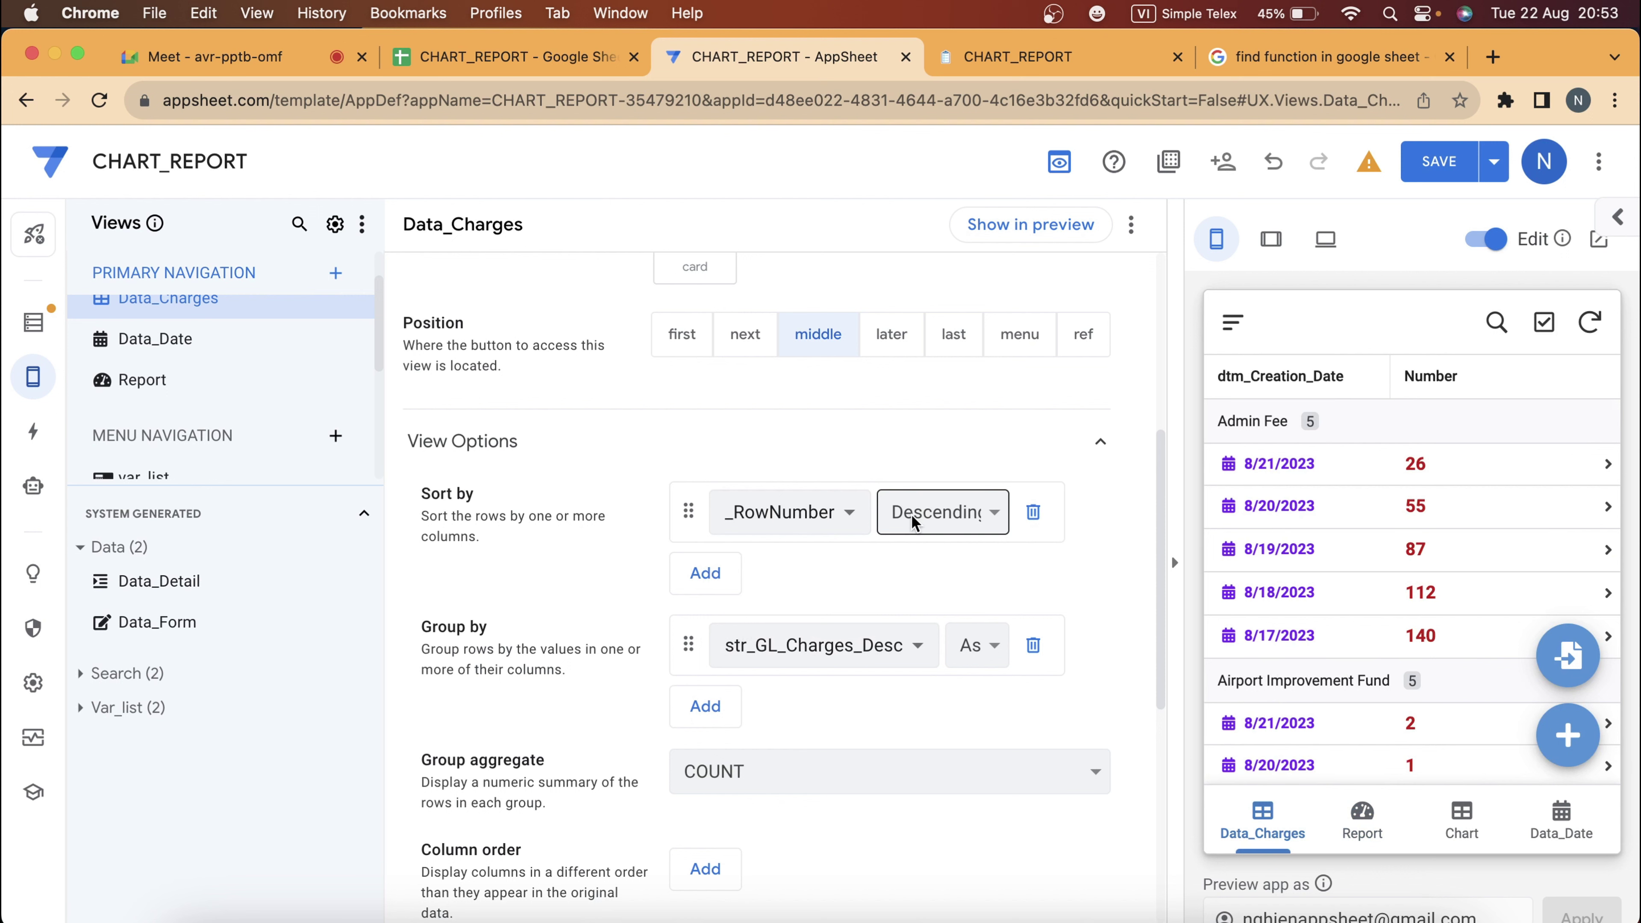
click(705, 574)
click(704, 640)
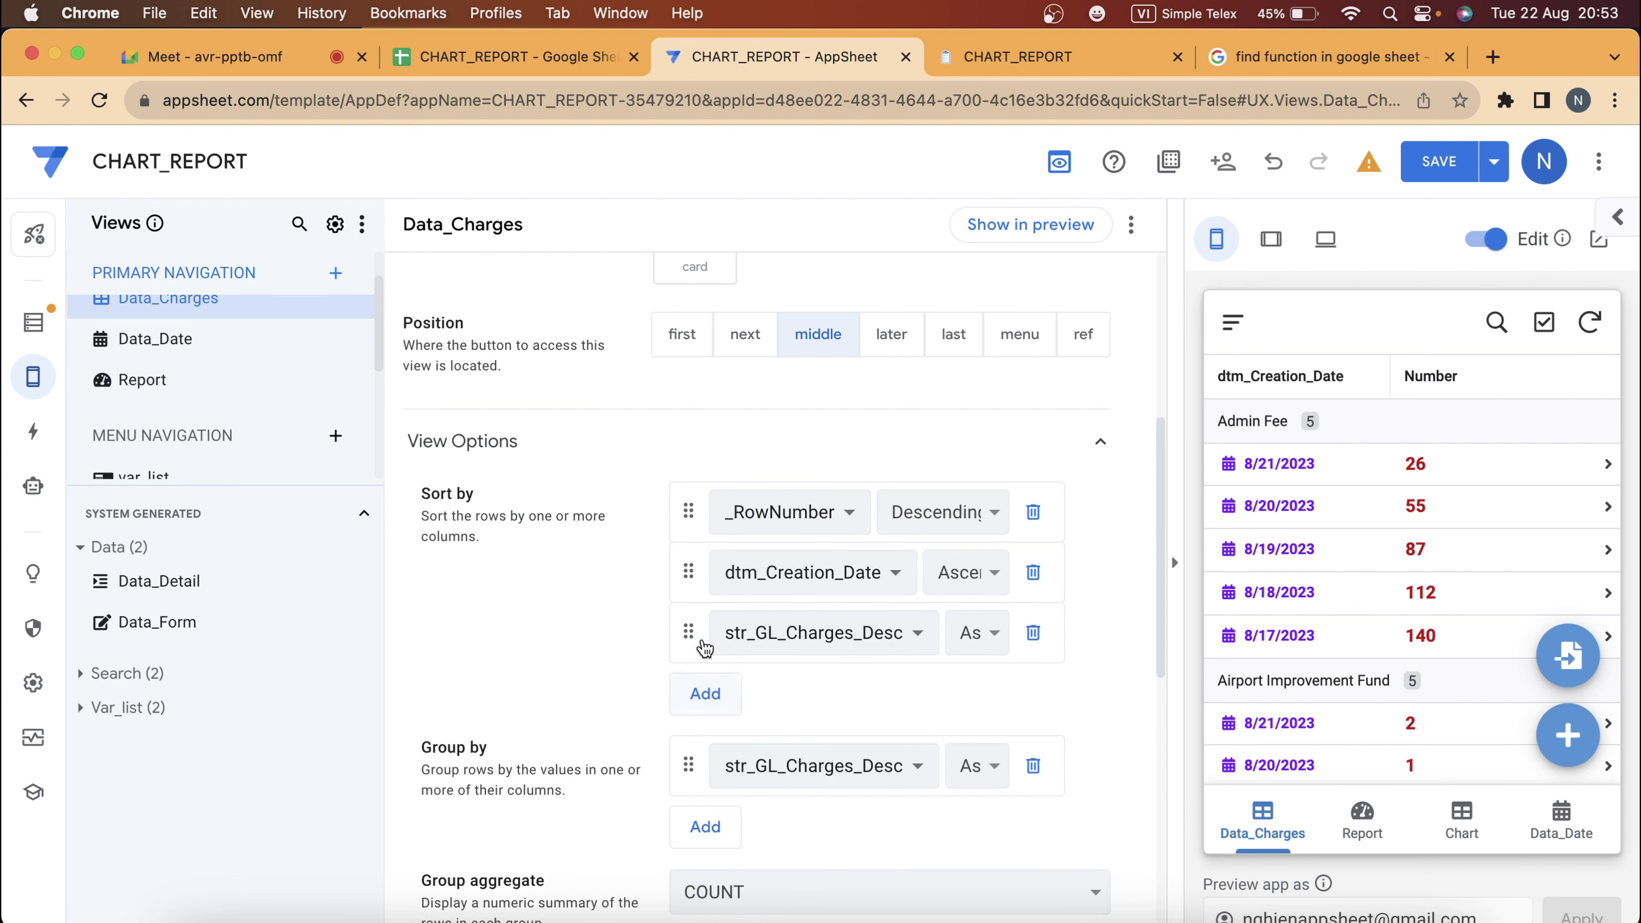
click(704, 694)
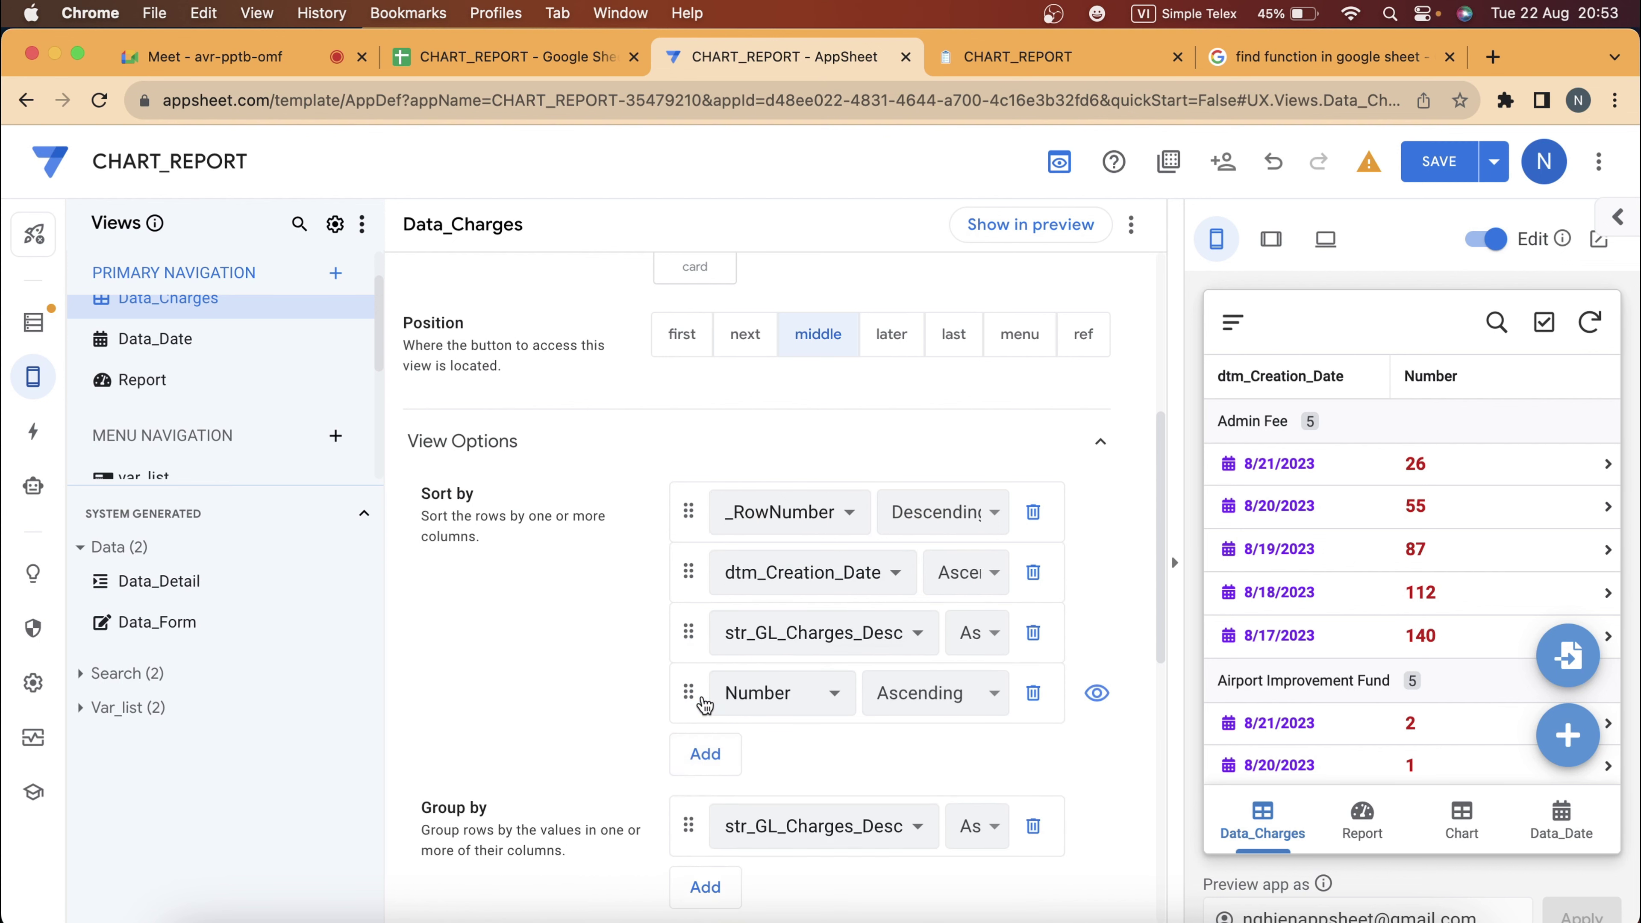
scroll(597, 690, down, 2)
scroll(597, 690, down, 3)
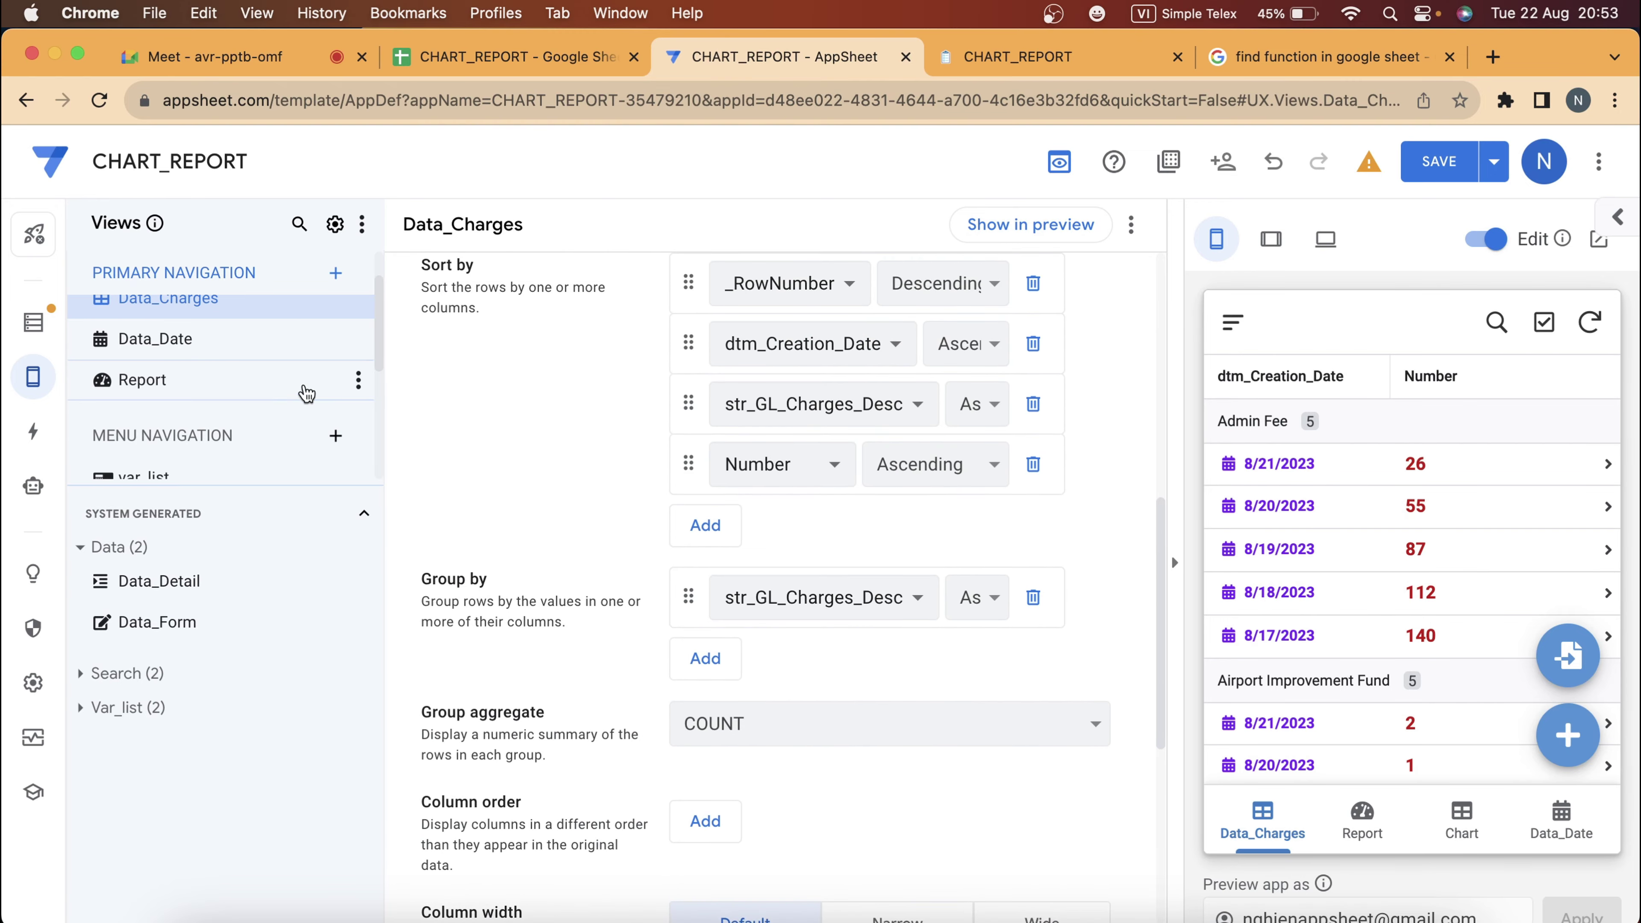
Bring up the var_list view settings.
scroll(215, 482, down, 1)
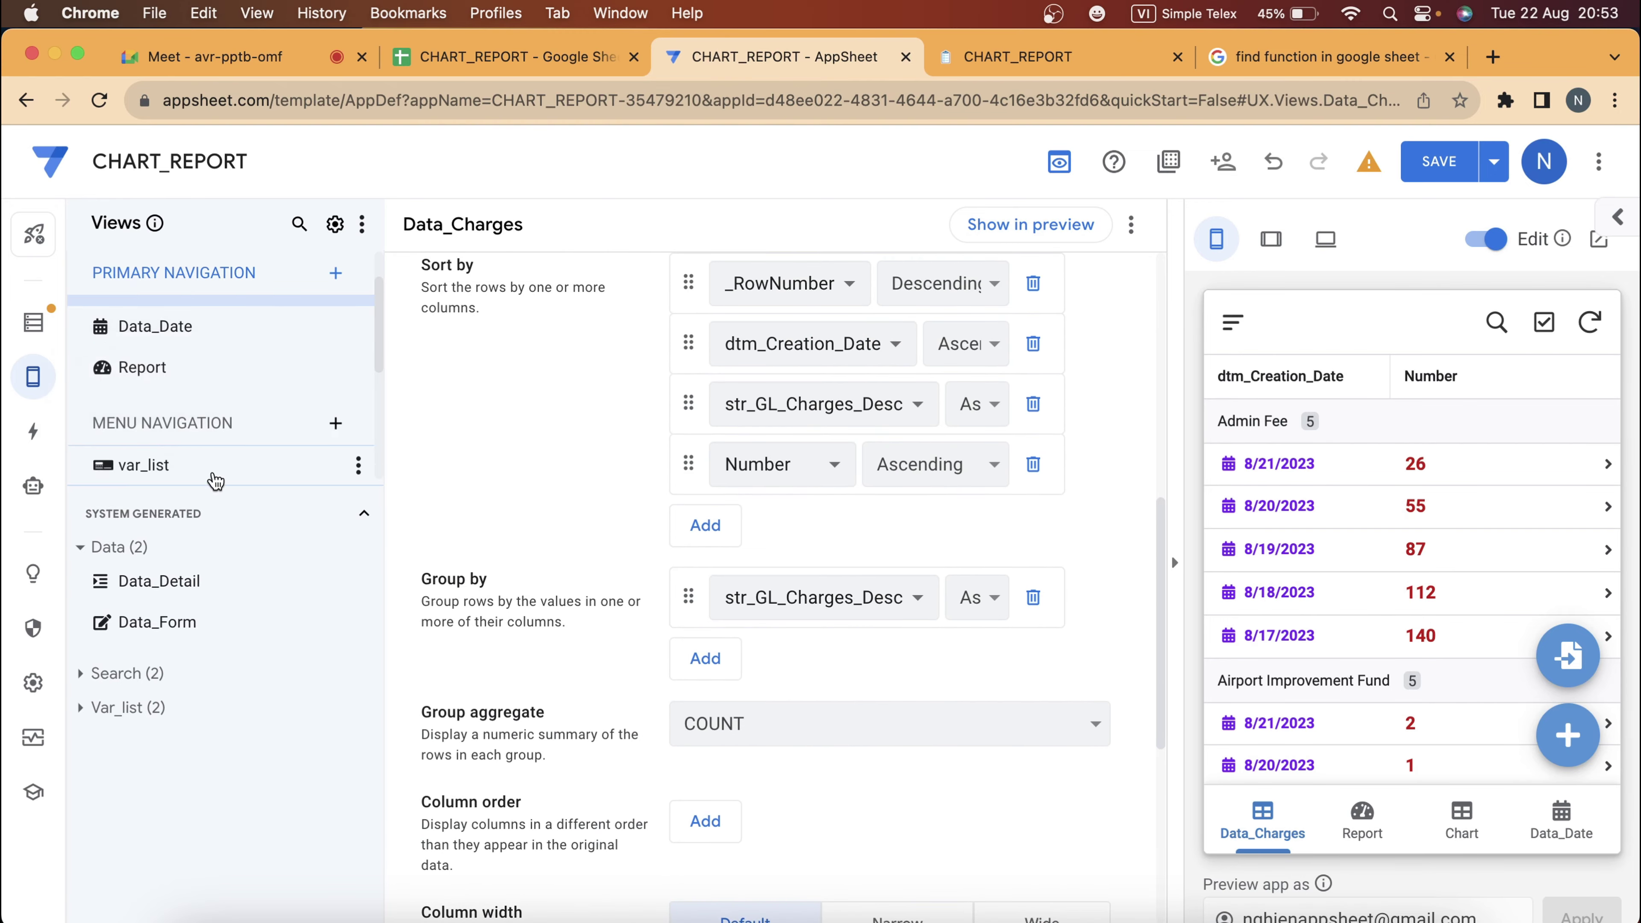
scroll(215, 482, down, 2)
click(232, 338)
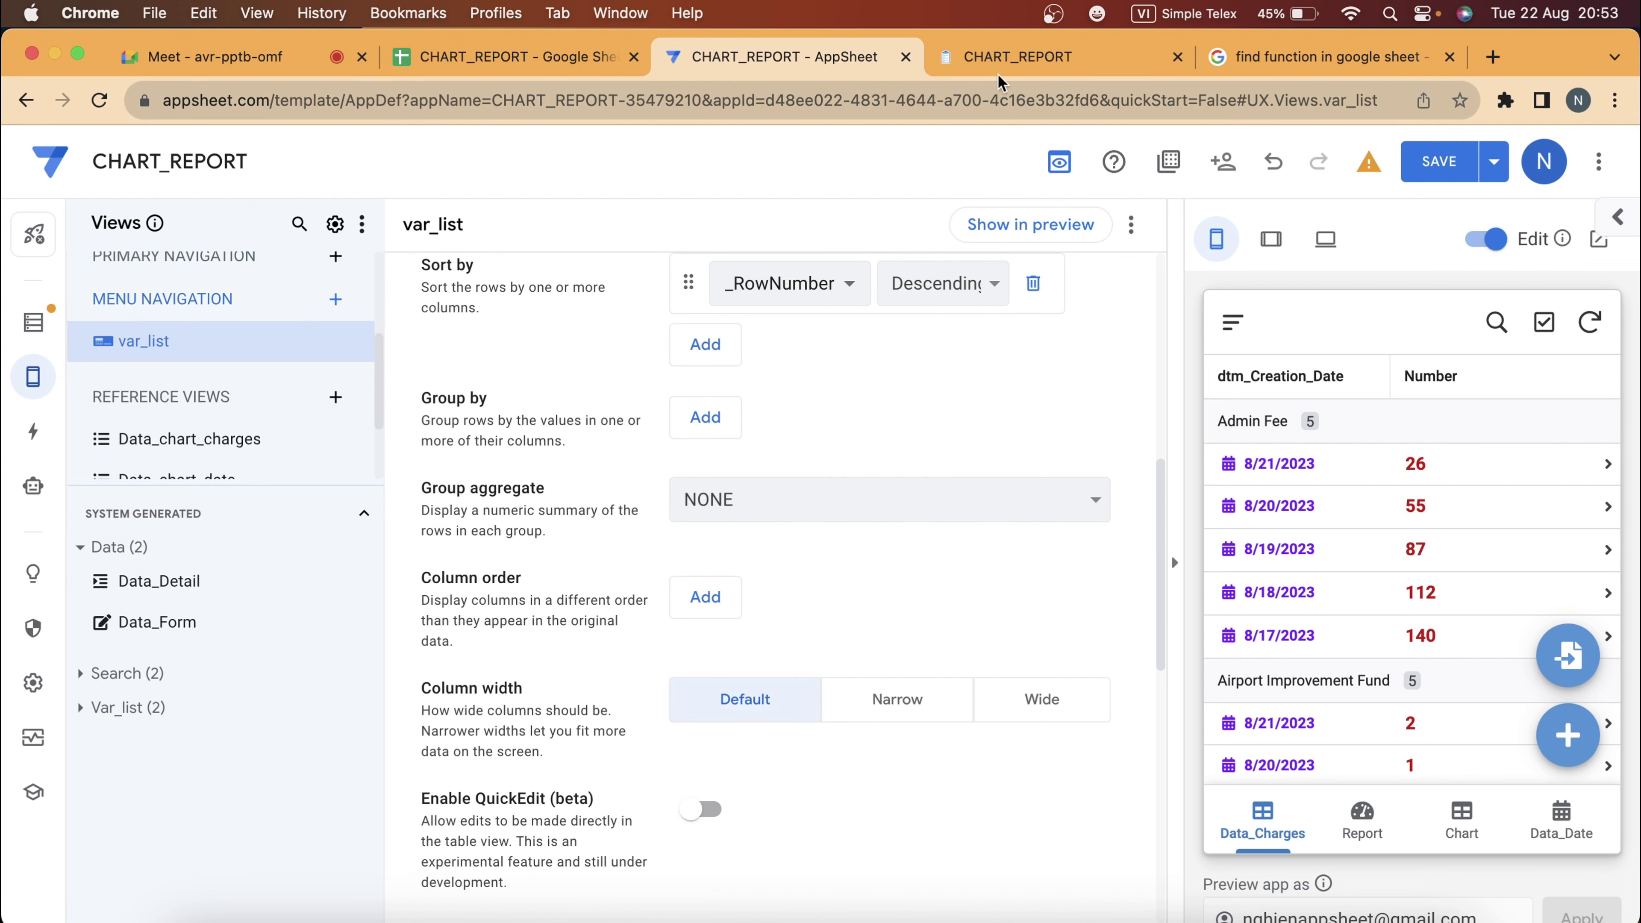
Group var_list rows by the Group column with a COUNT aggregate and save the app.
click(998, 76)
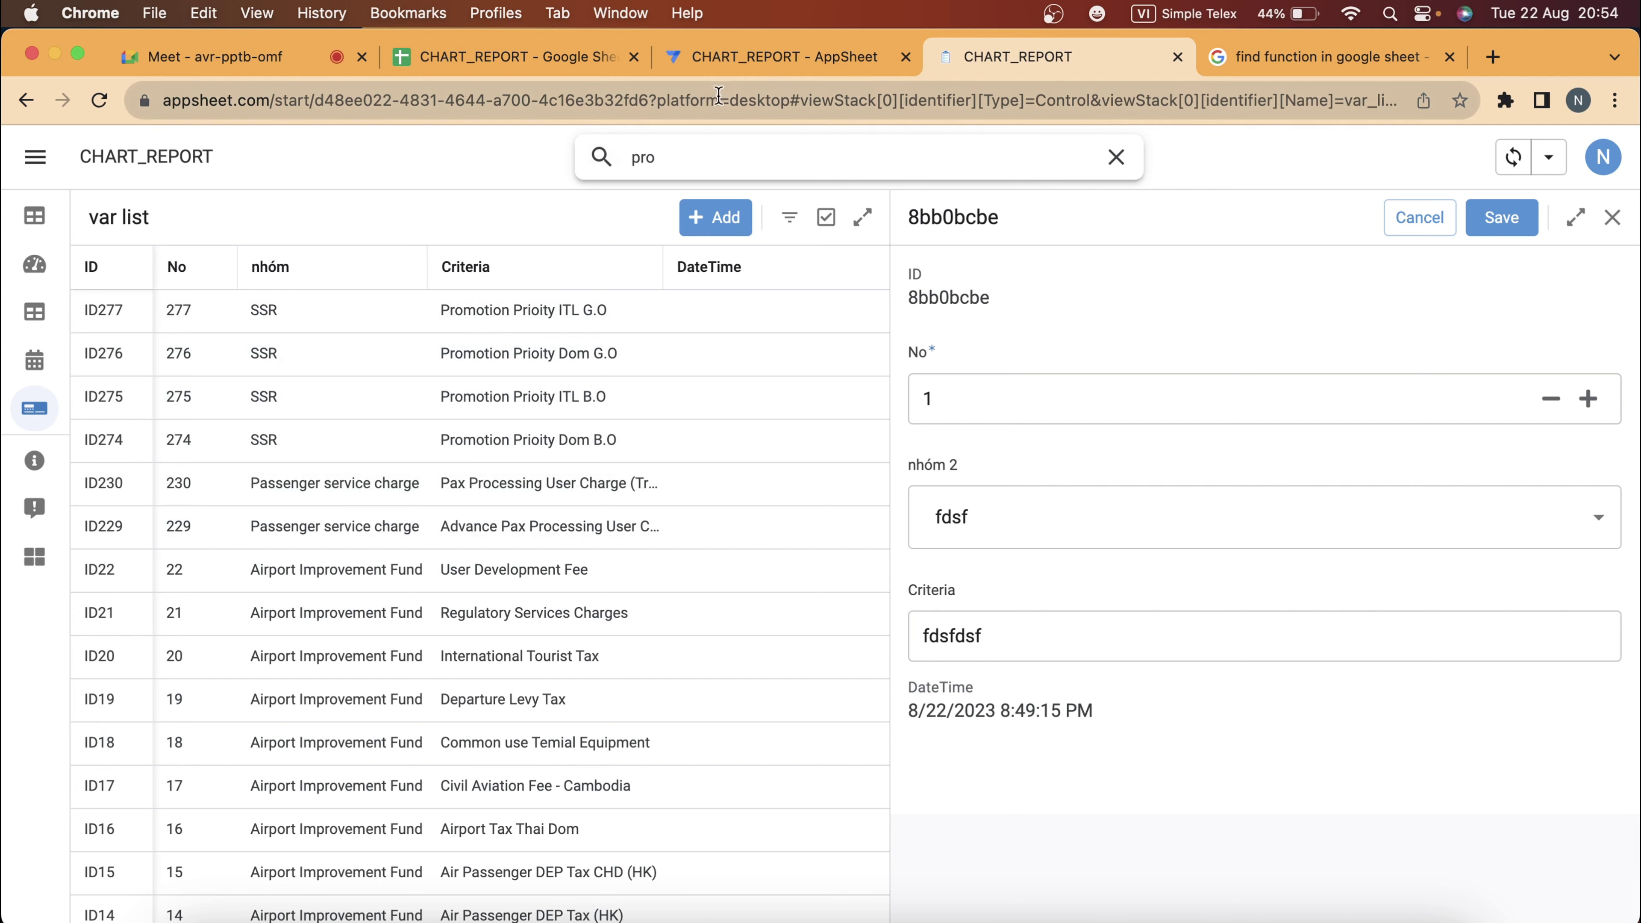
click(729, 75)
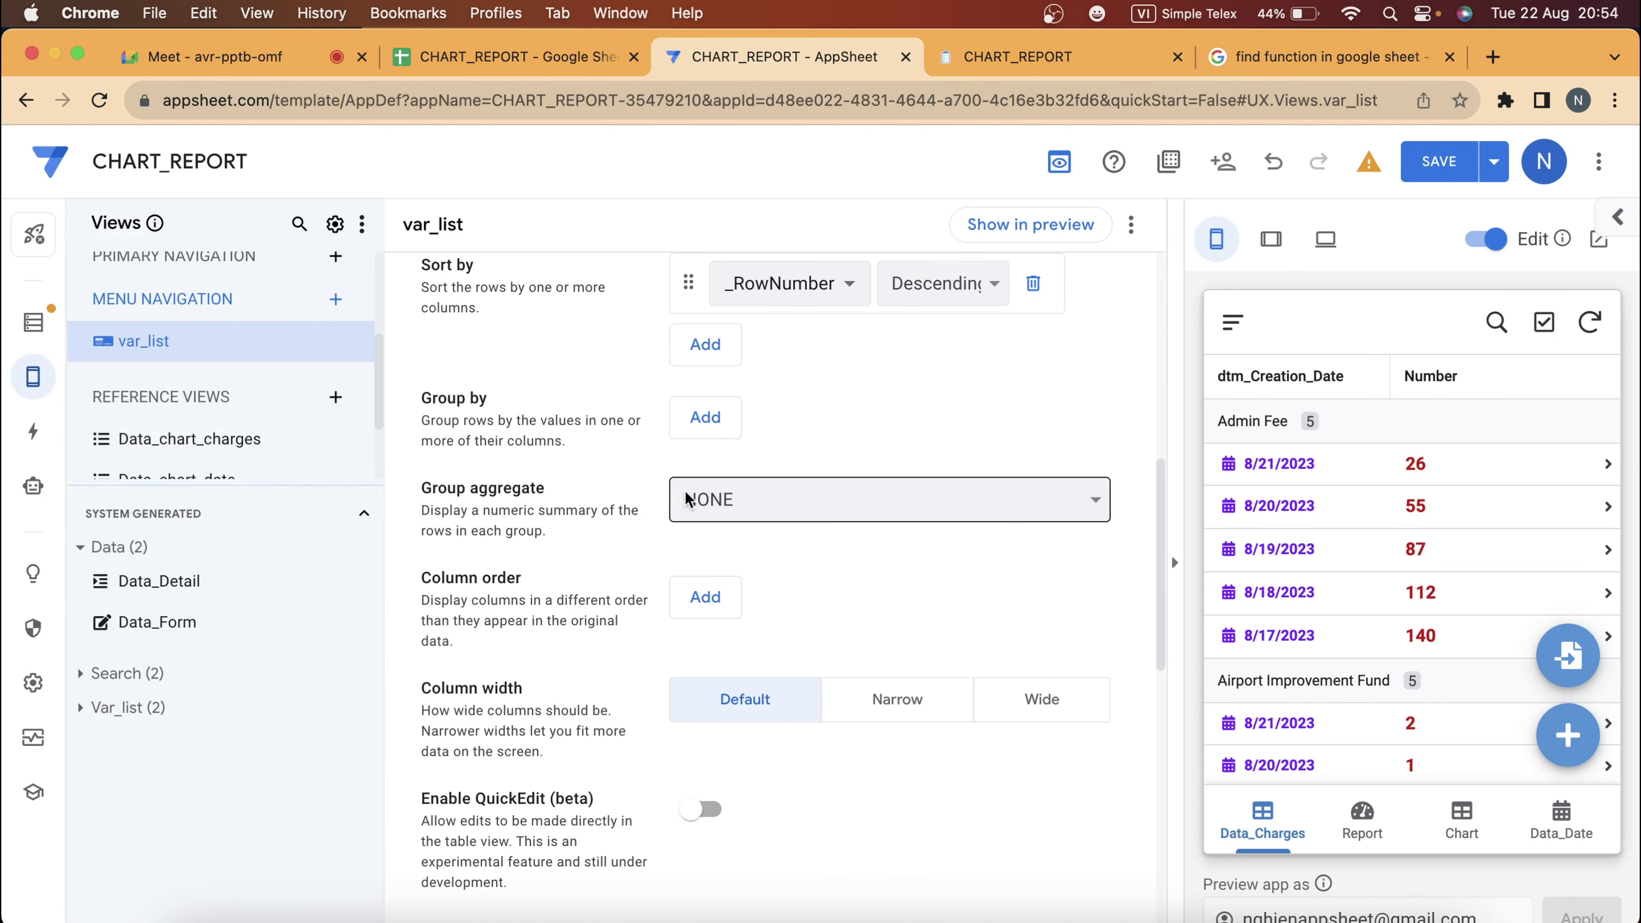
click(704, 417)
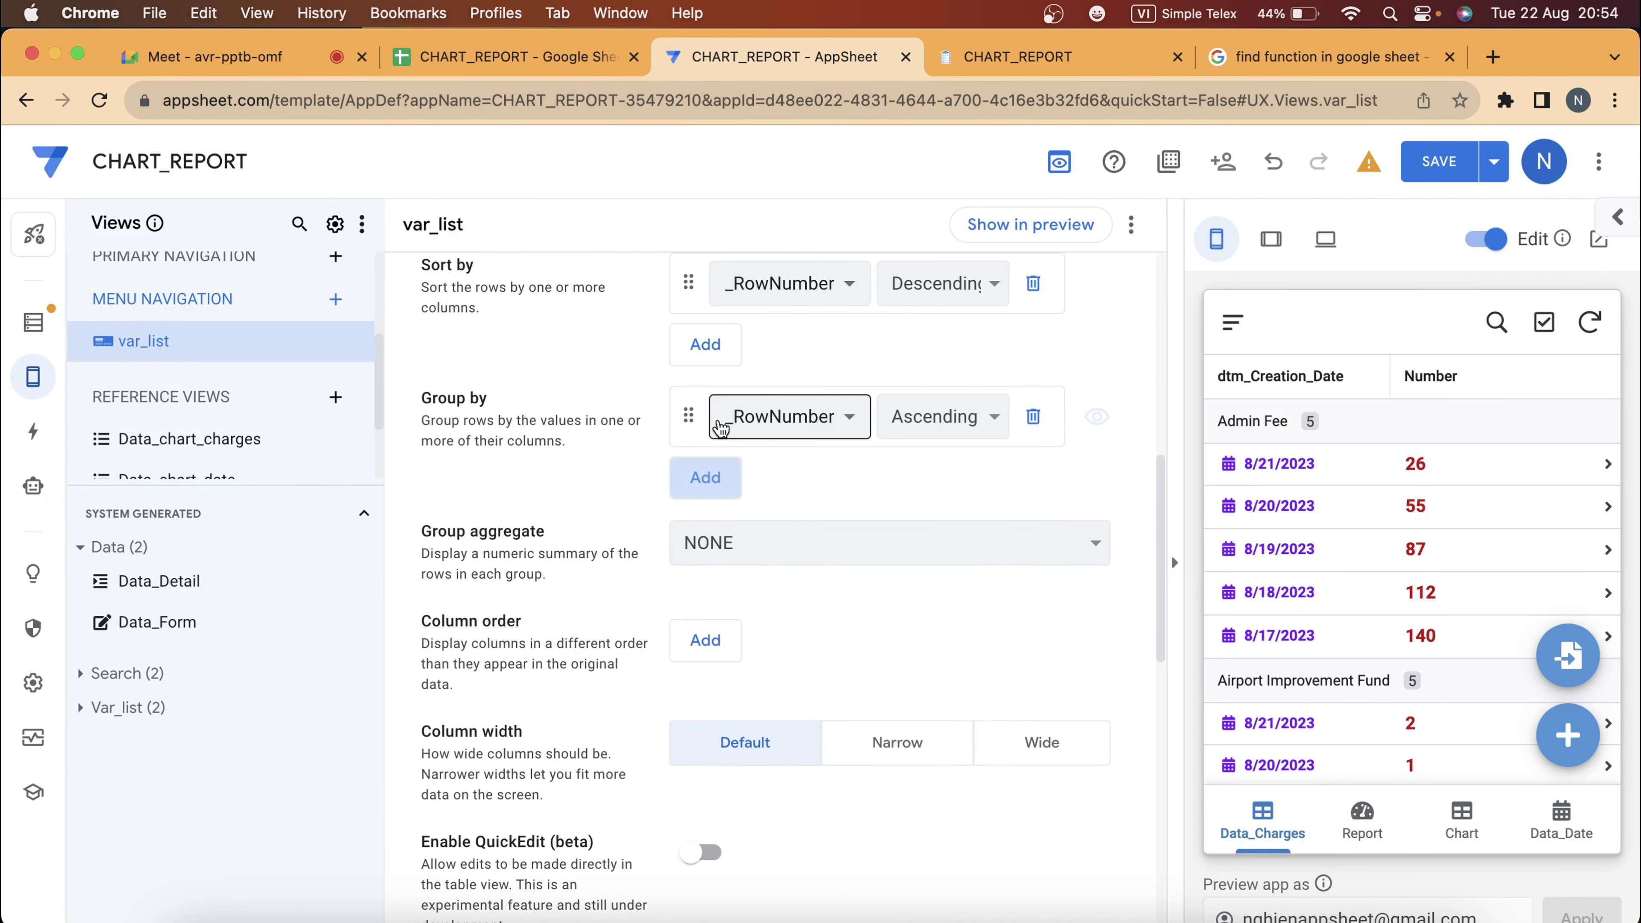
click(779, 417)
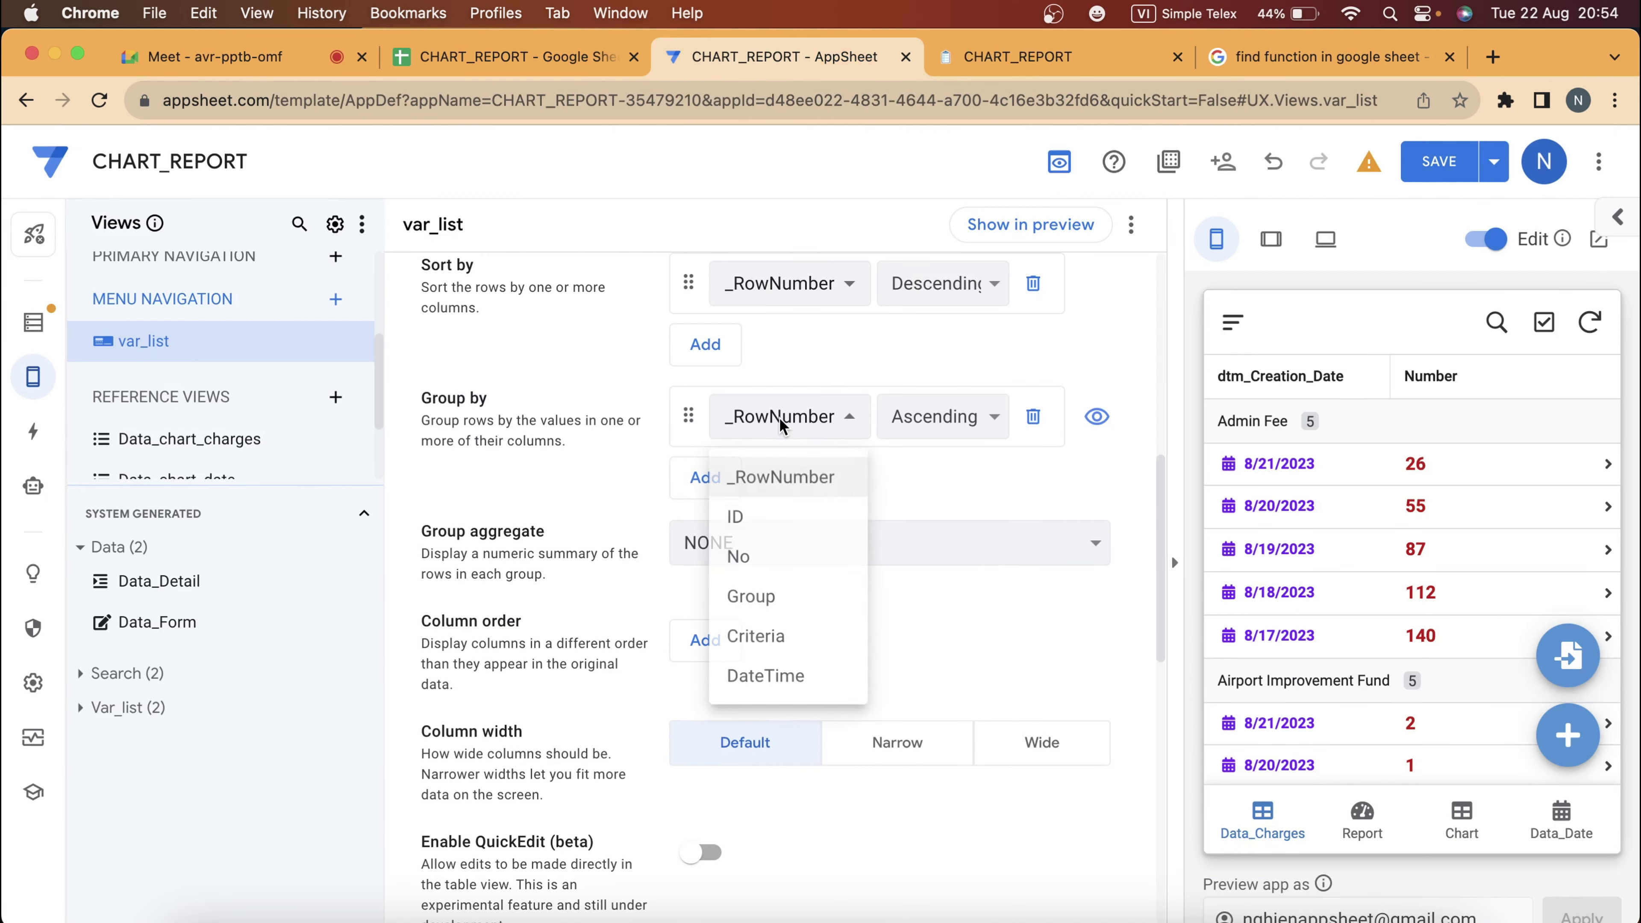
click(761, 599)
click(807, 539)
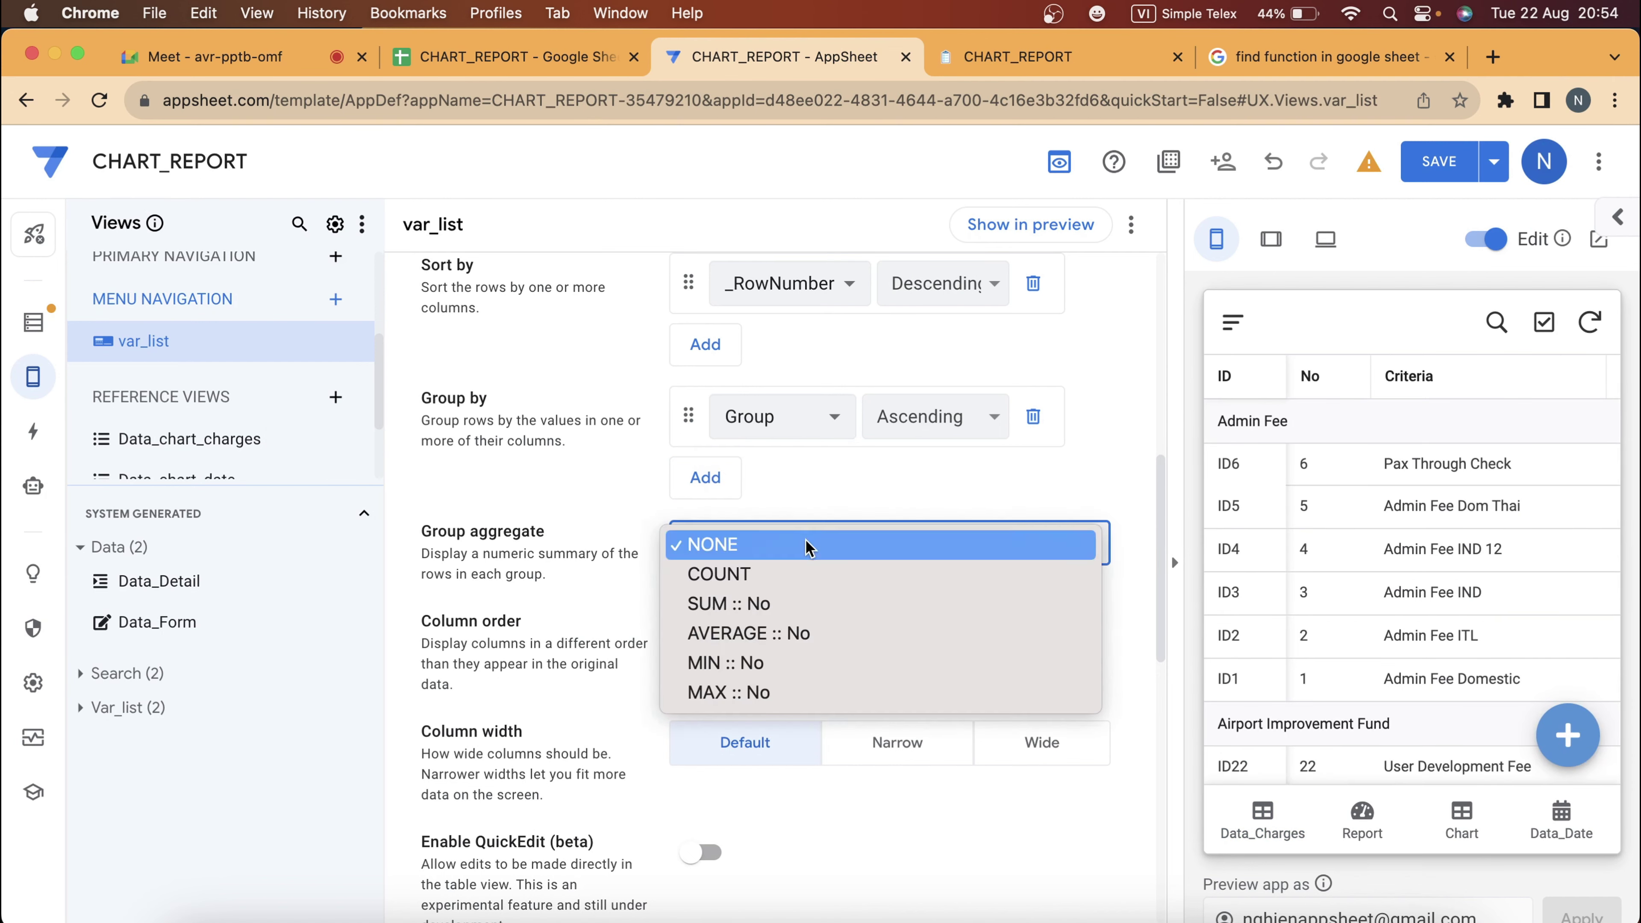
key(Escape)
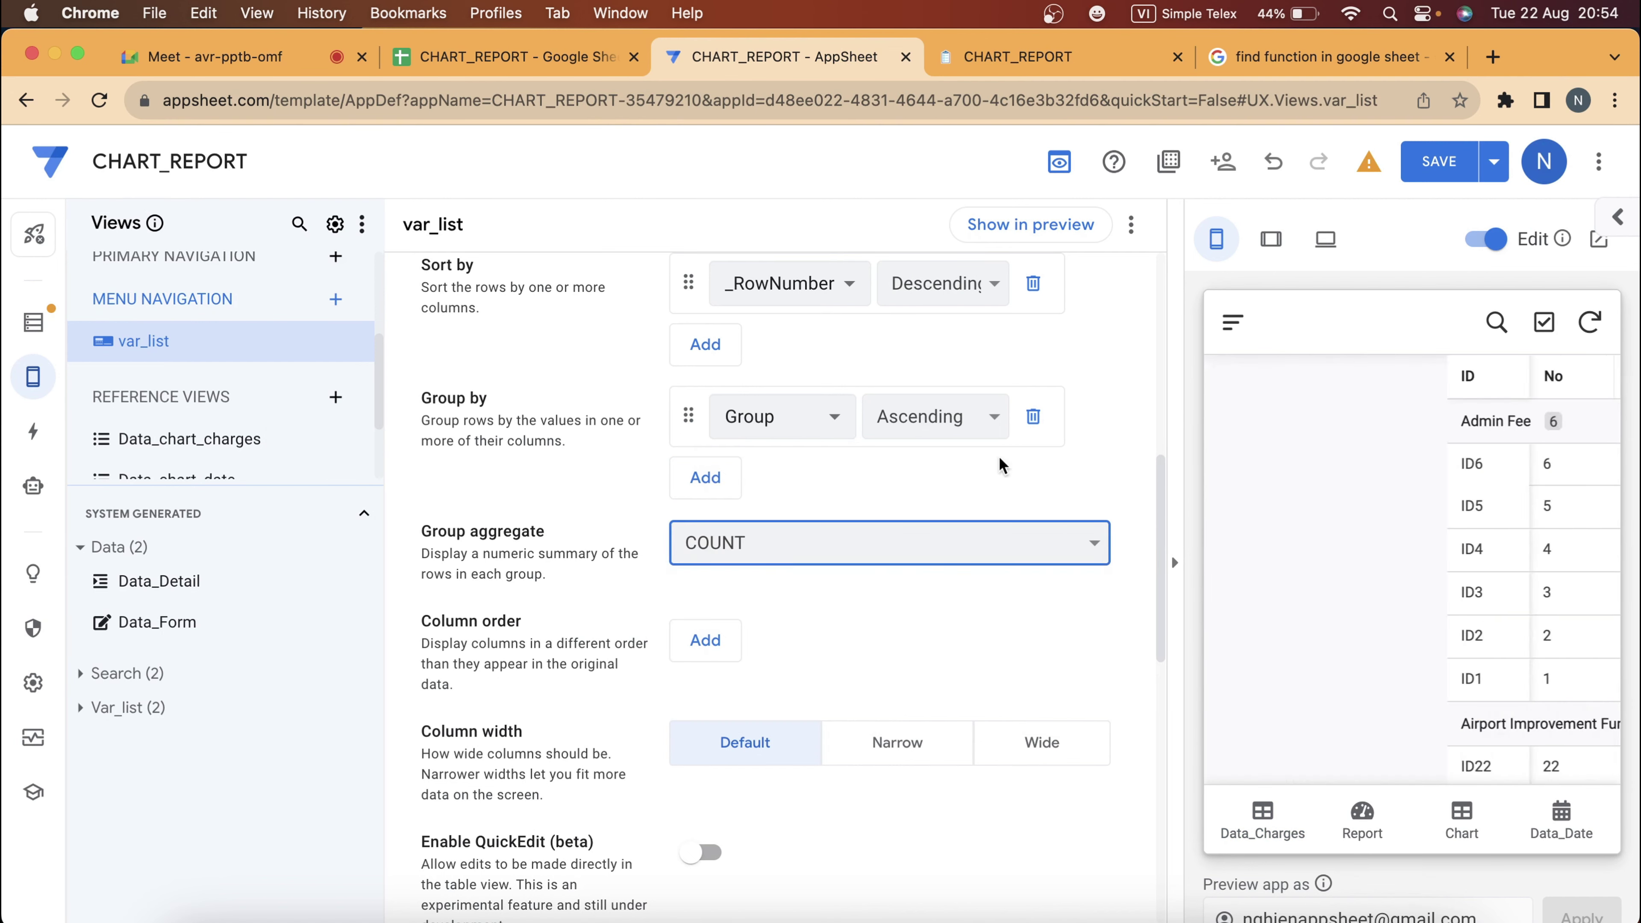
click(1439, 161)
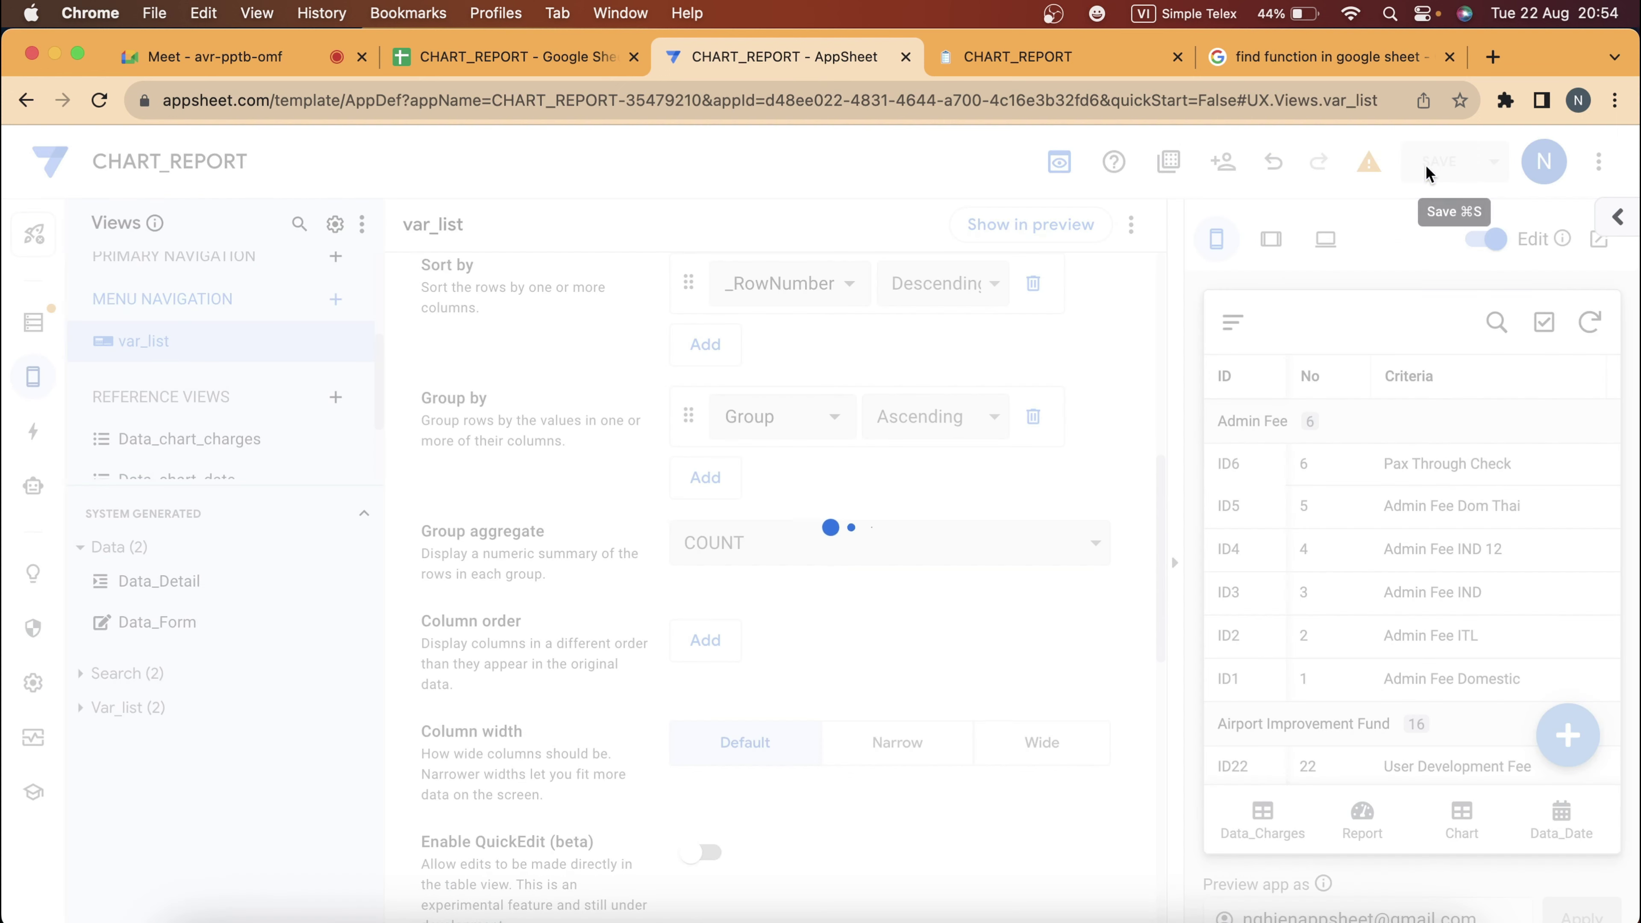
click(1003, 58)
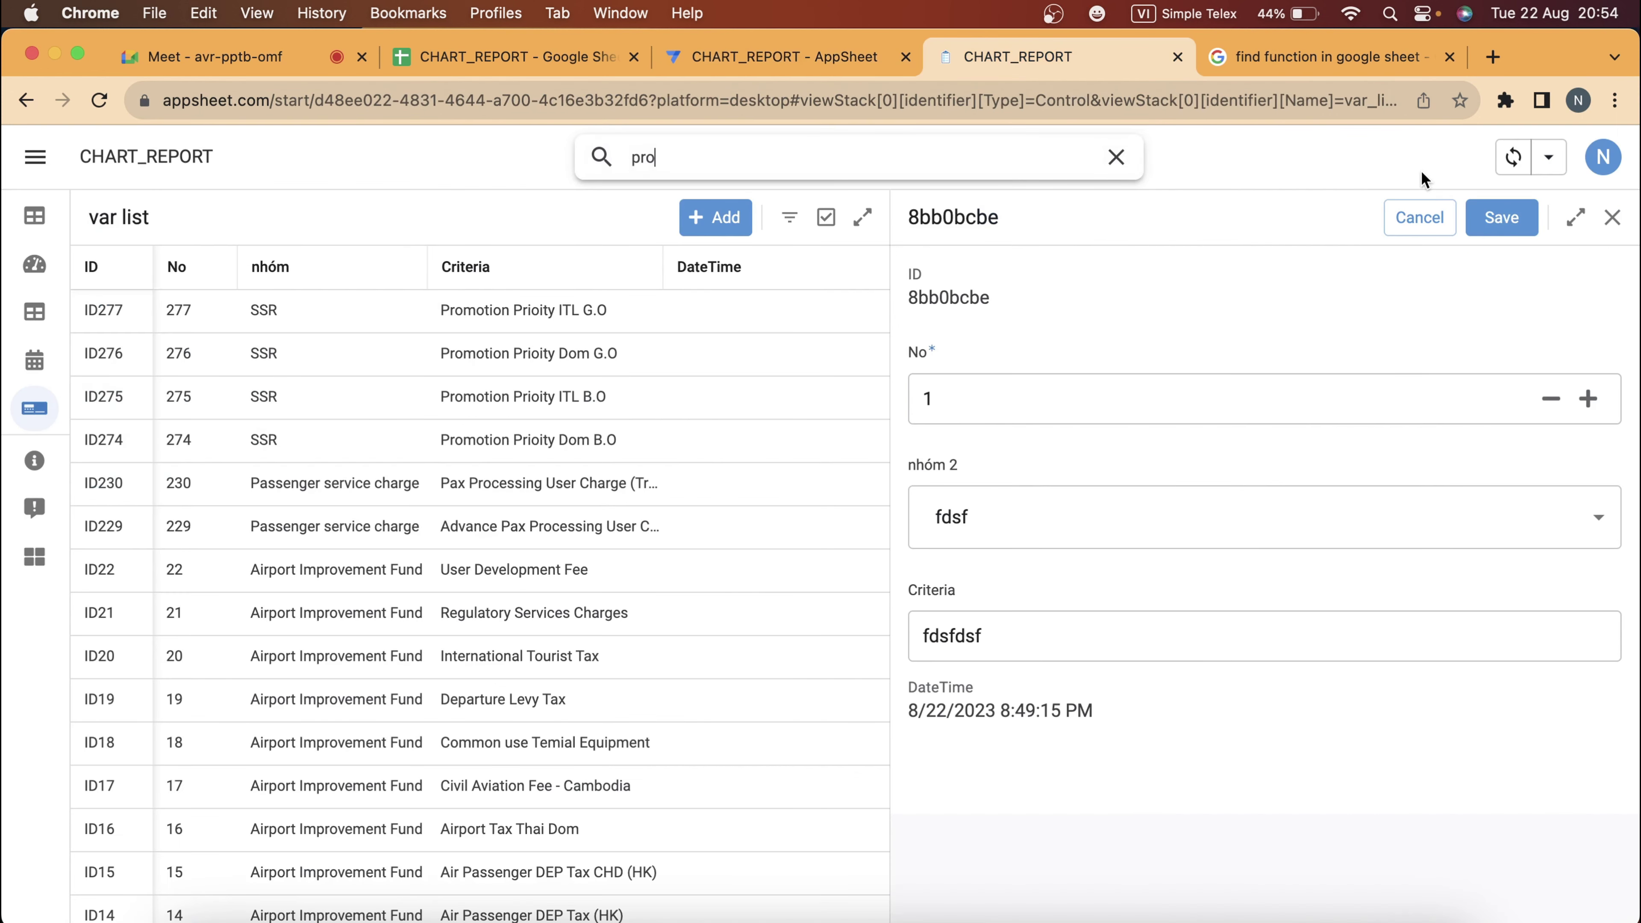
Sync the running app with its search cleared, then add _RowNumber as var_list's second grouping.
click(1513, 157)
click(1115, 157)
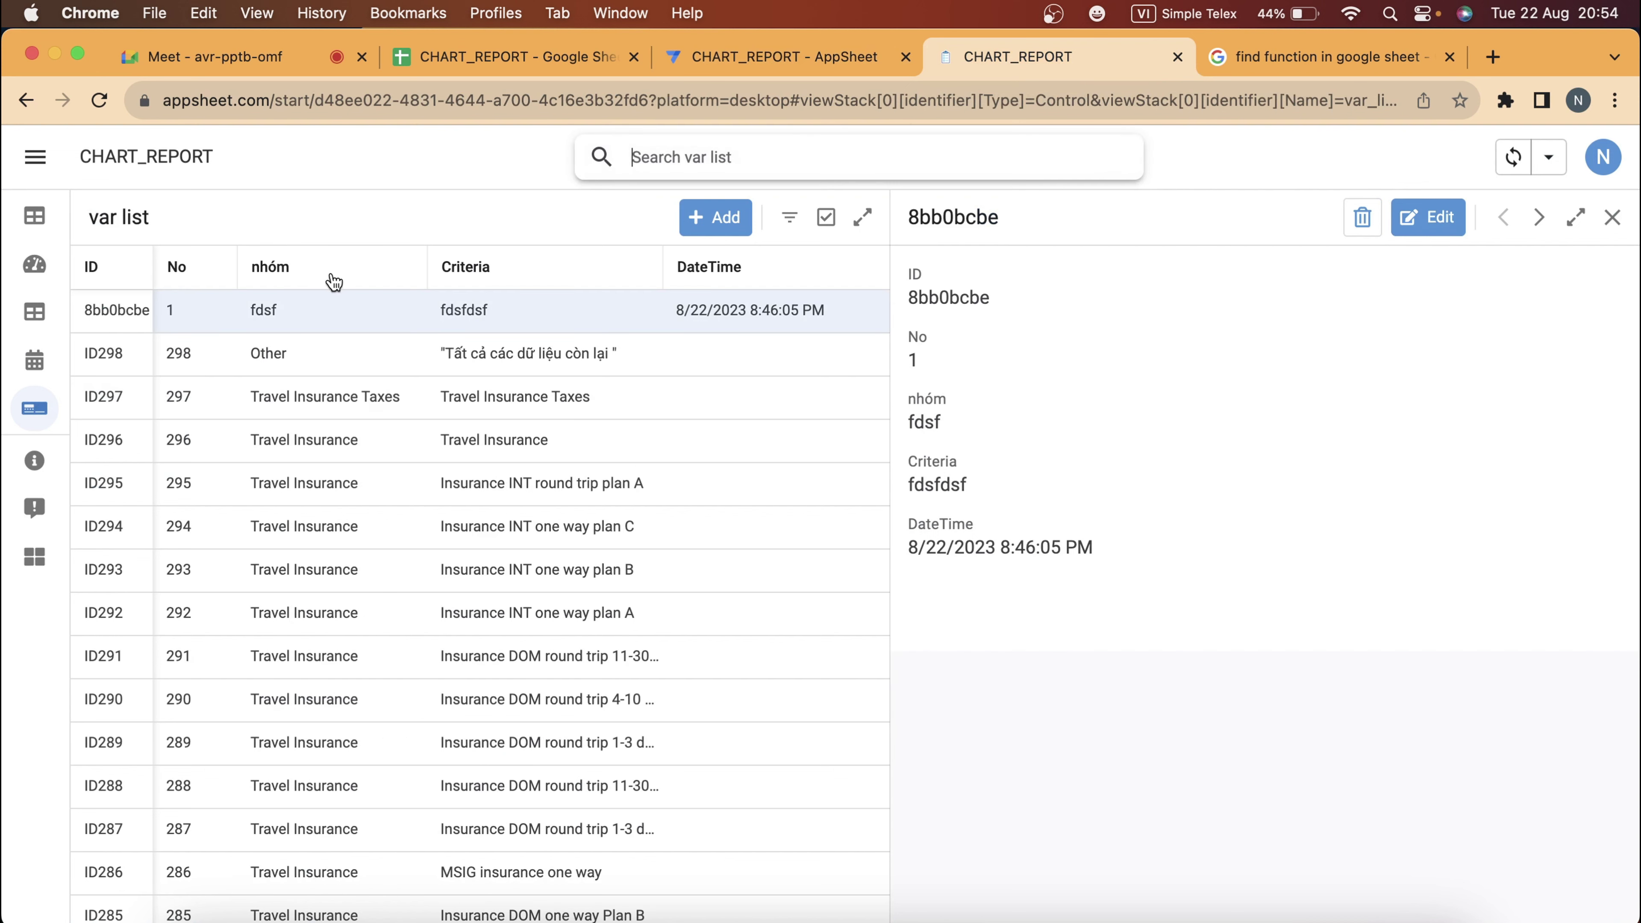
scroll(329, 354, left, 5)
text(pro)
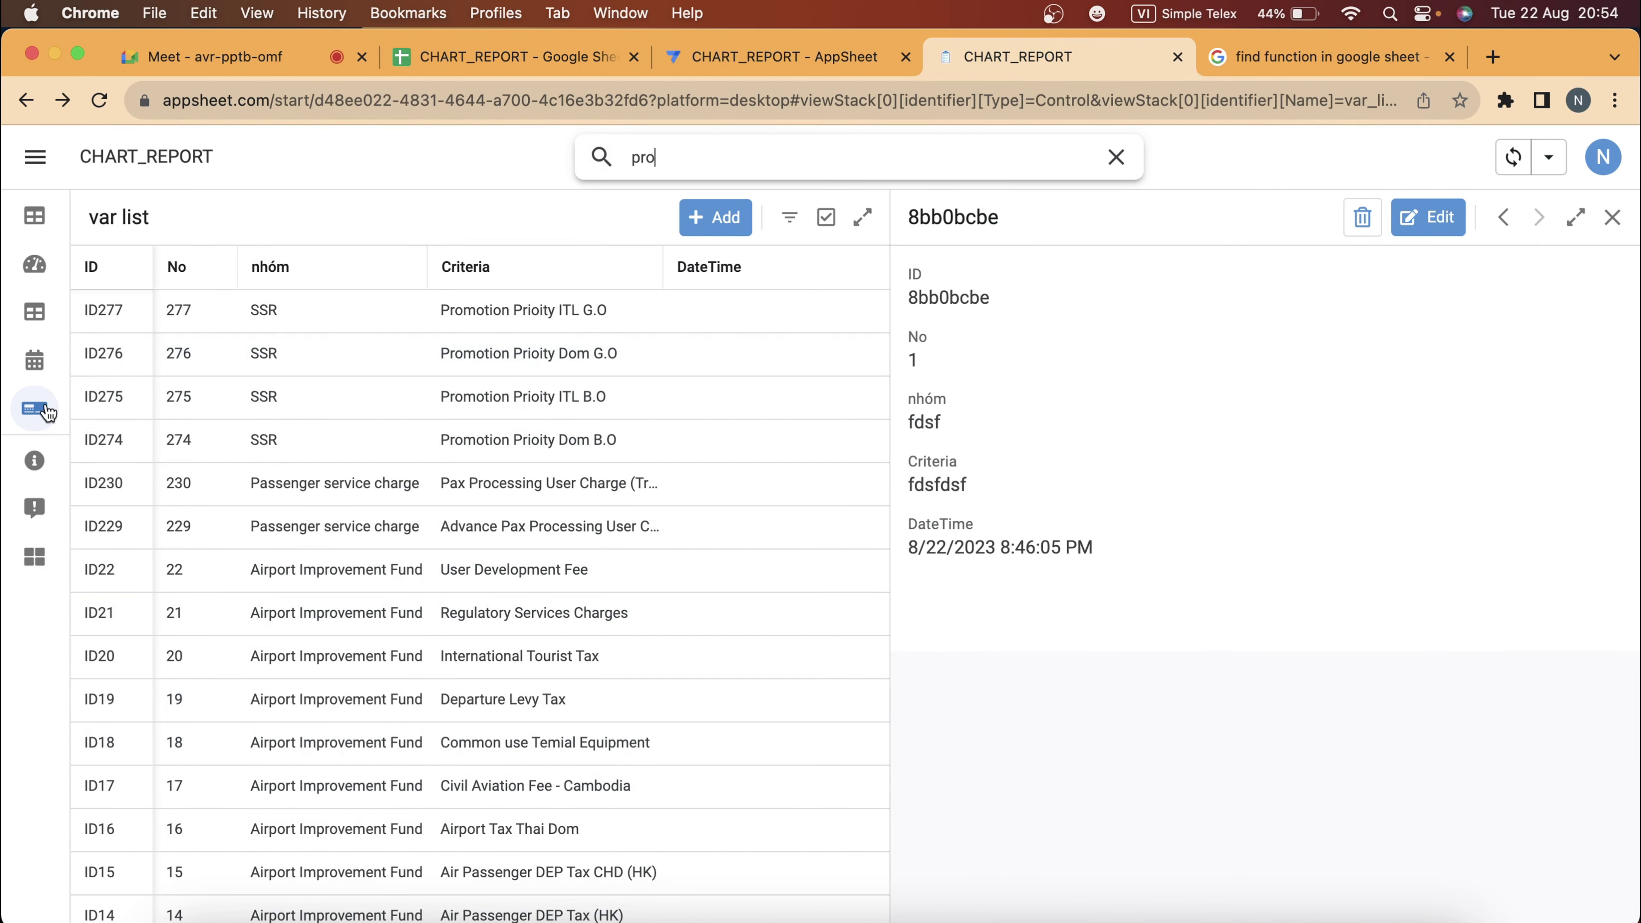
click(1513, 157)
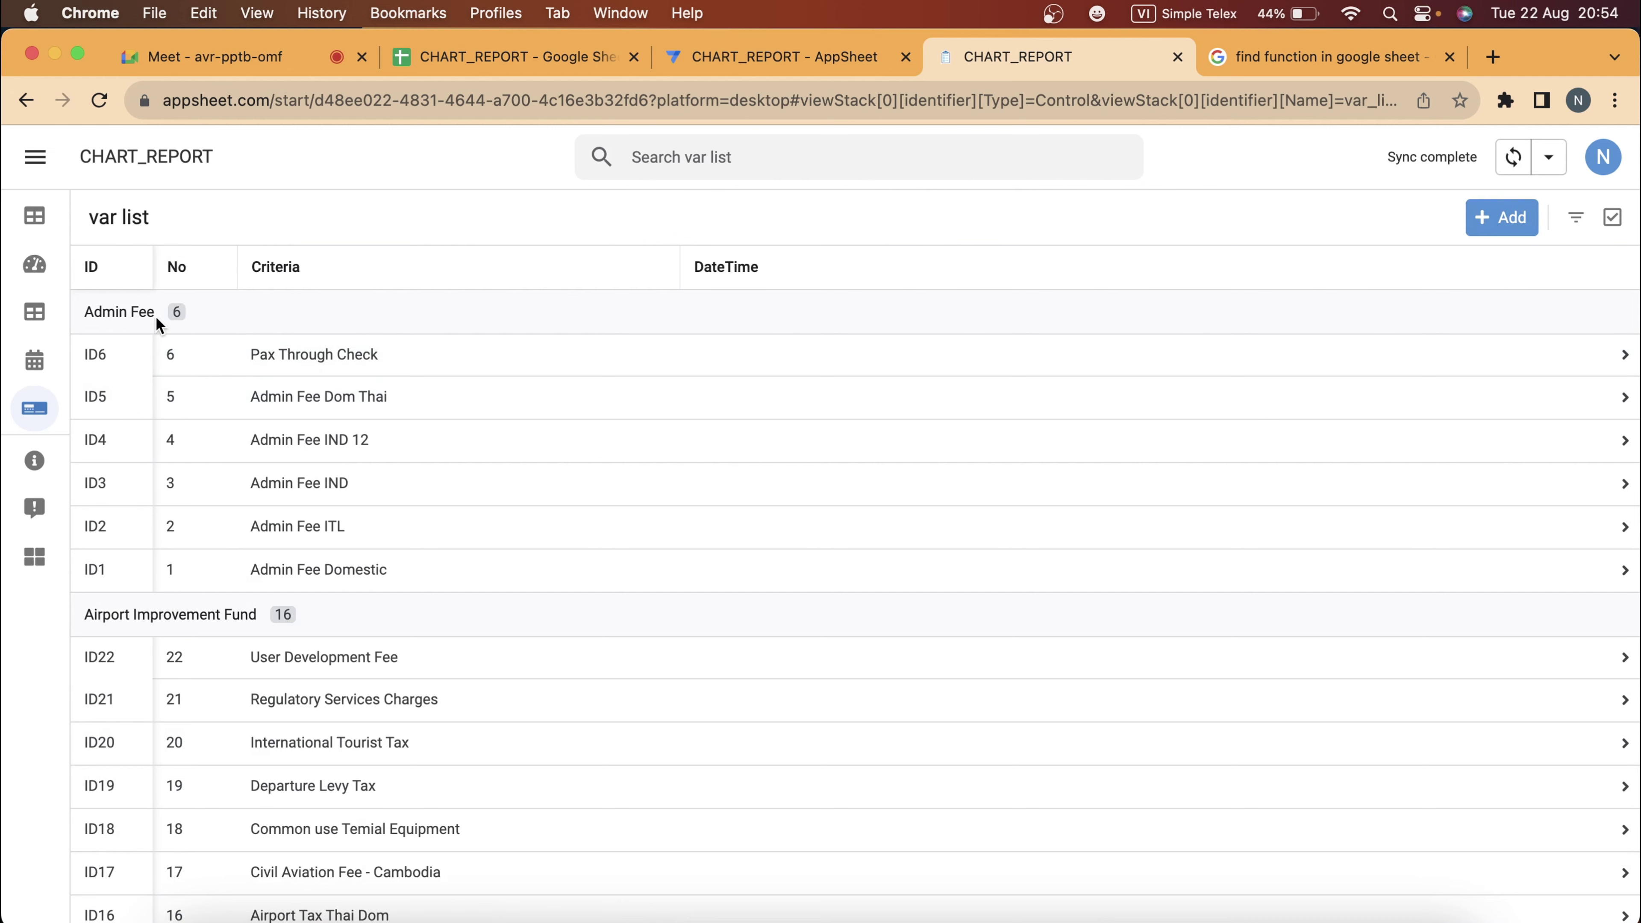
click(703, 71)
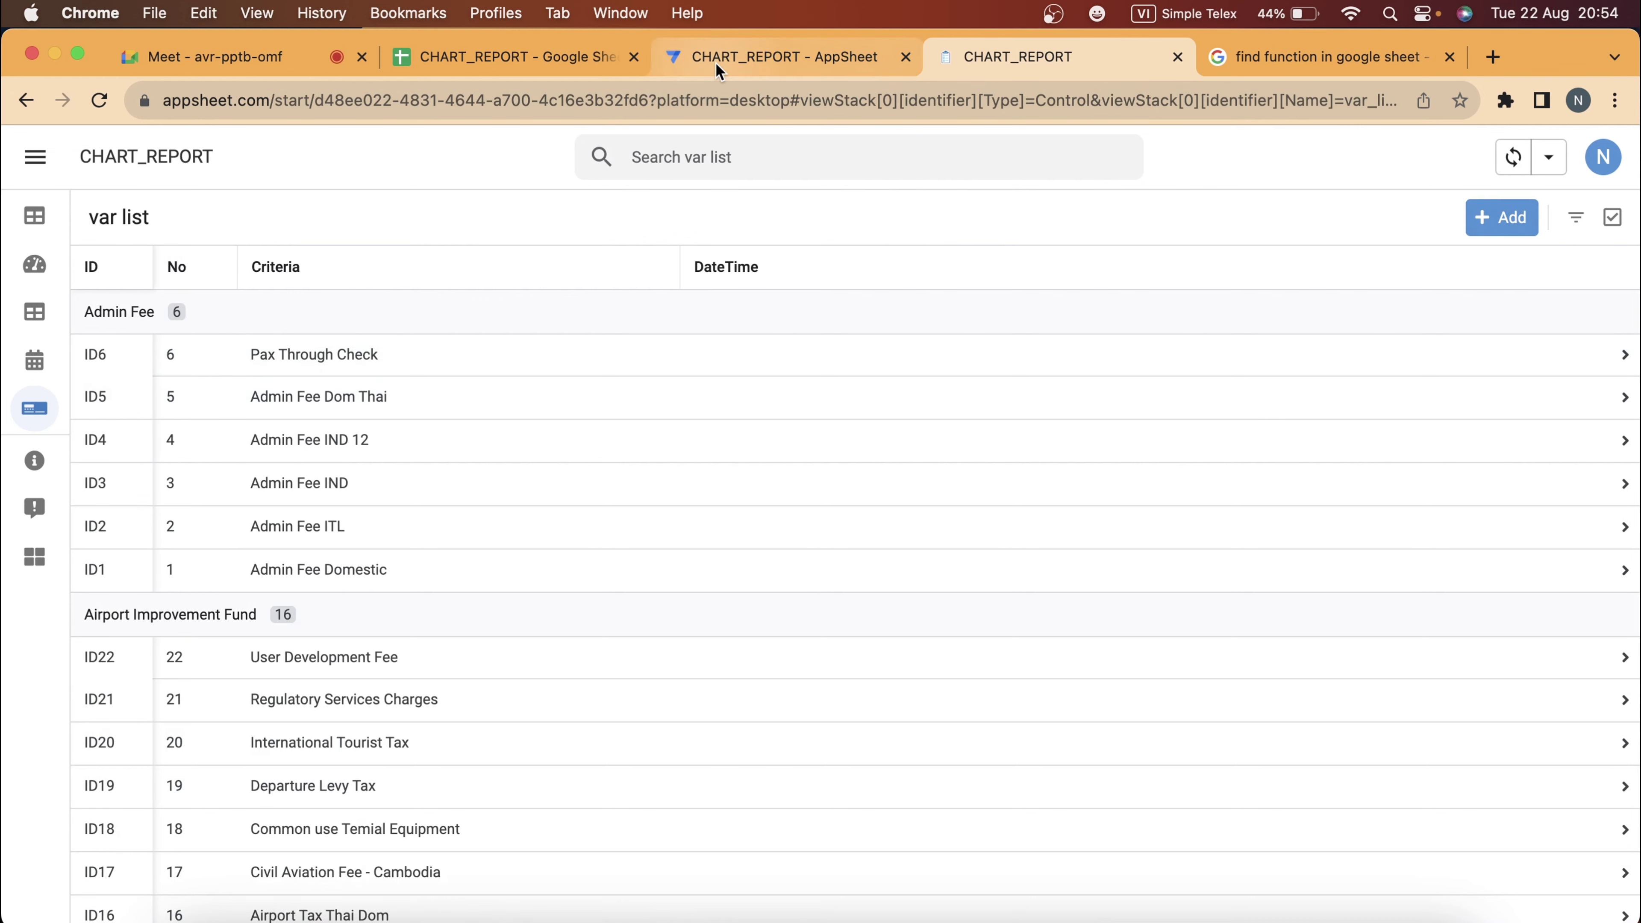
click(721, 481)
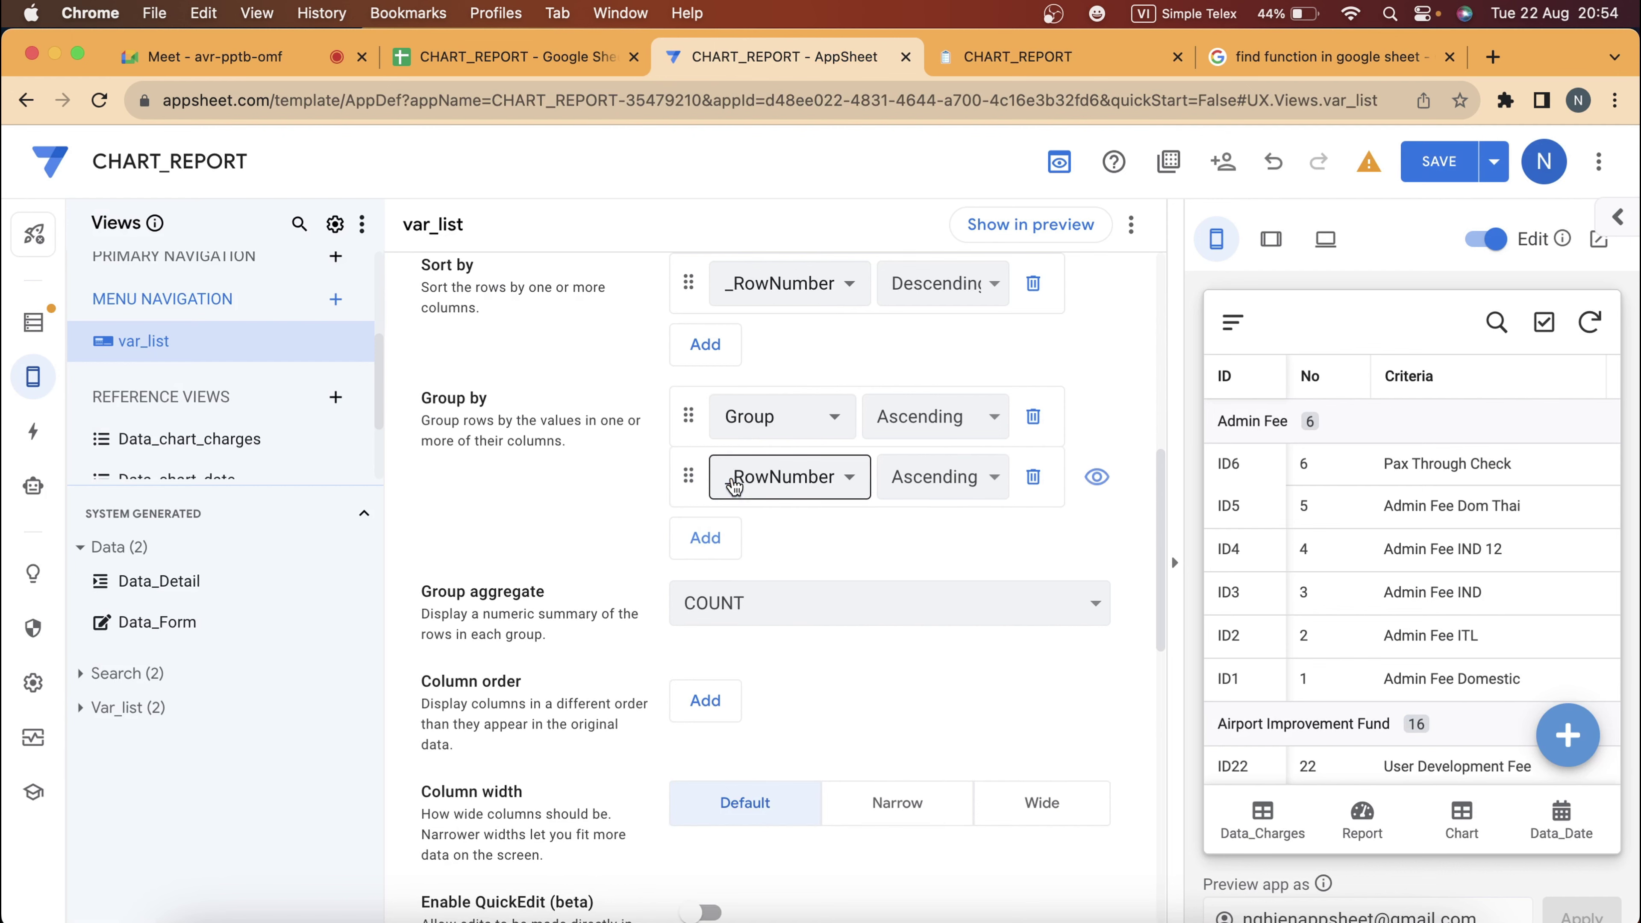
Set the _RowNumber grouping to Descending and save.
click(912, 482)
click(943, 508)
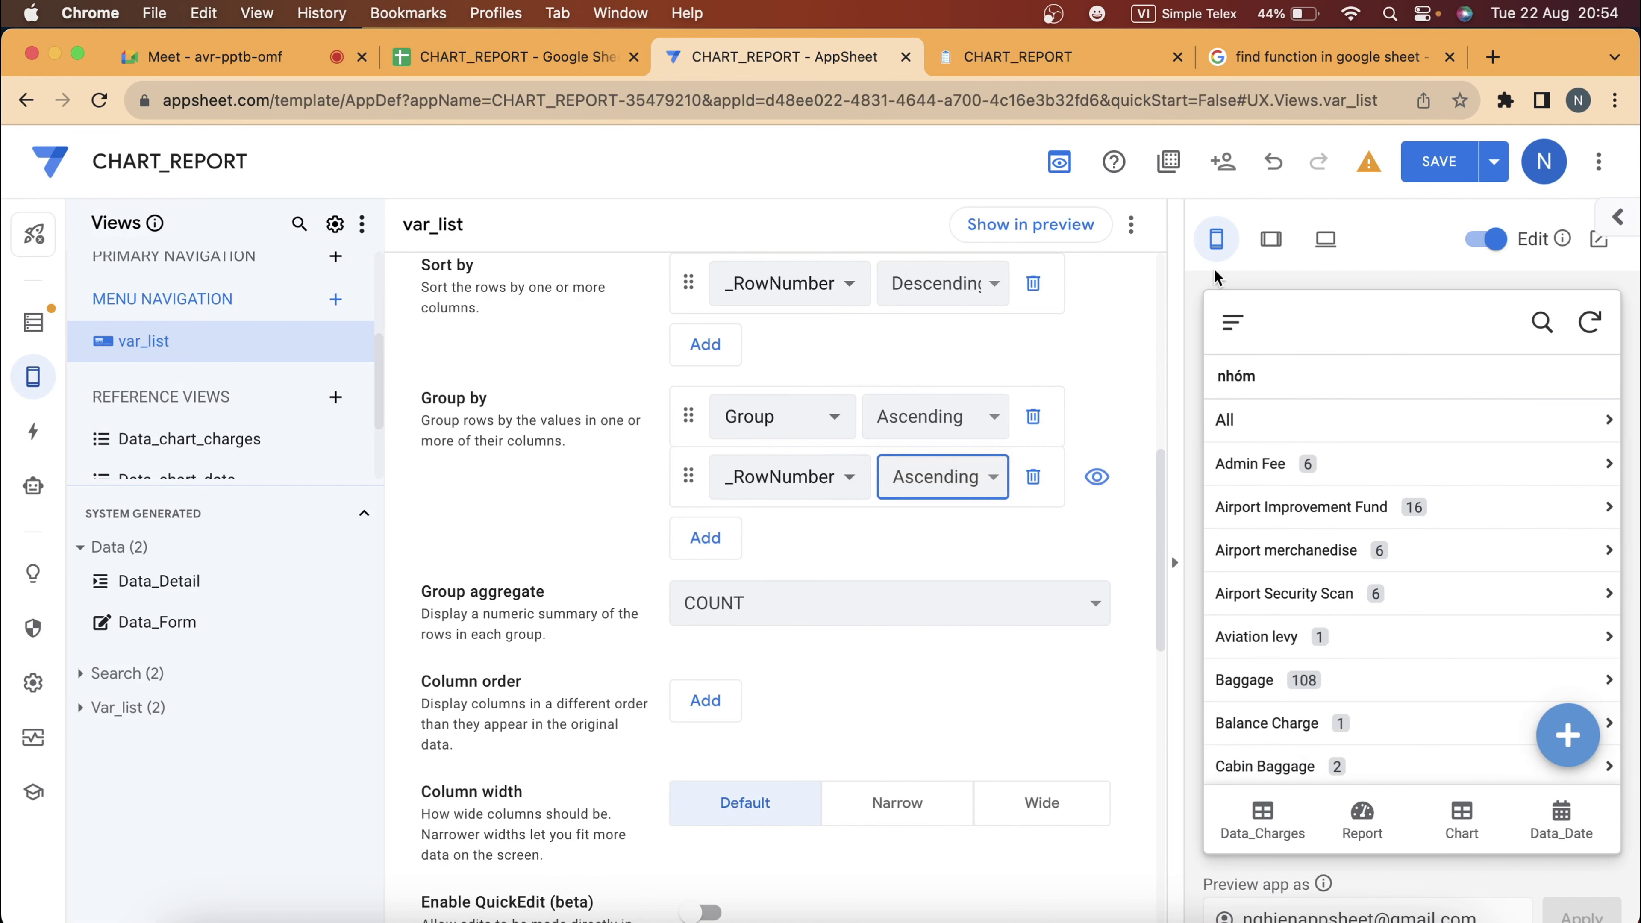
click(1431, 173)
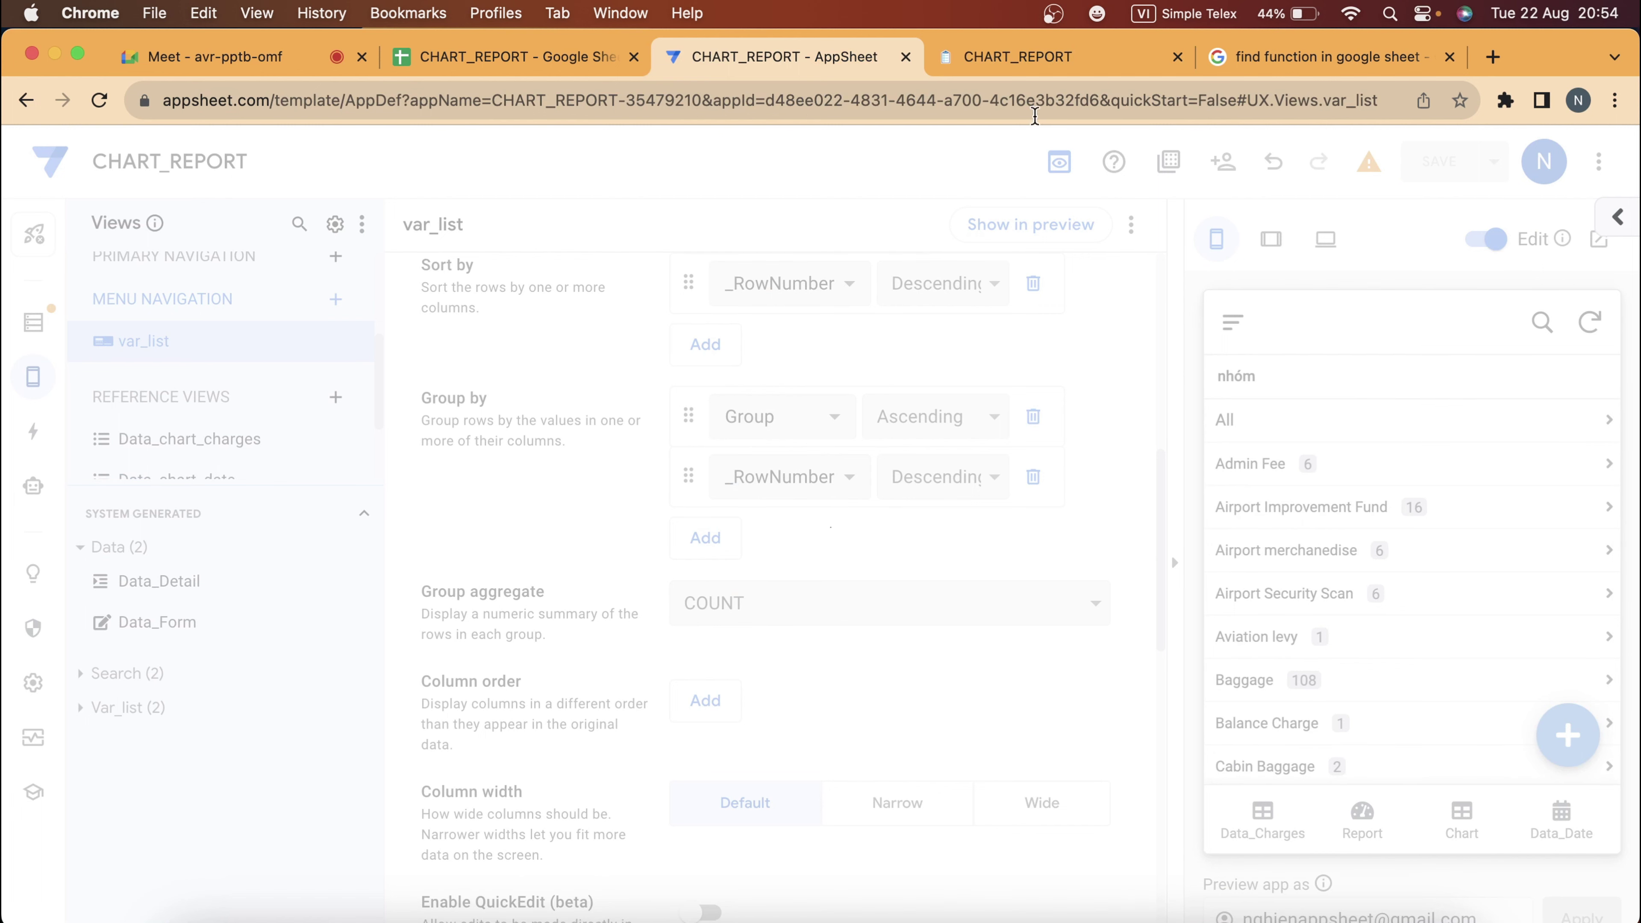
Sync the running app and browse var list by the Airport Security Scan group and All.
click(994, 56)
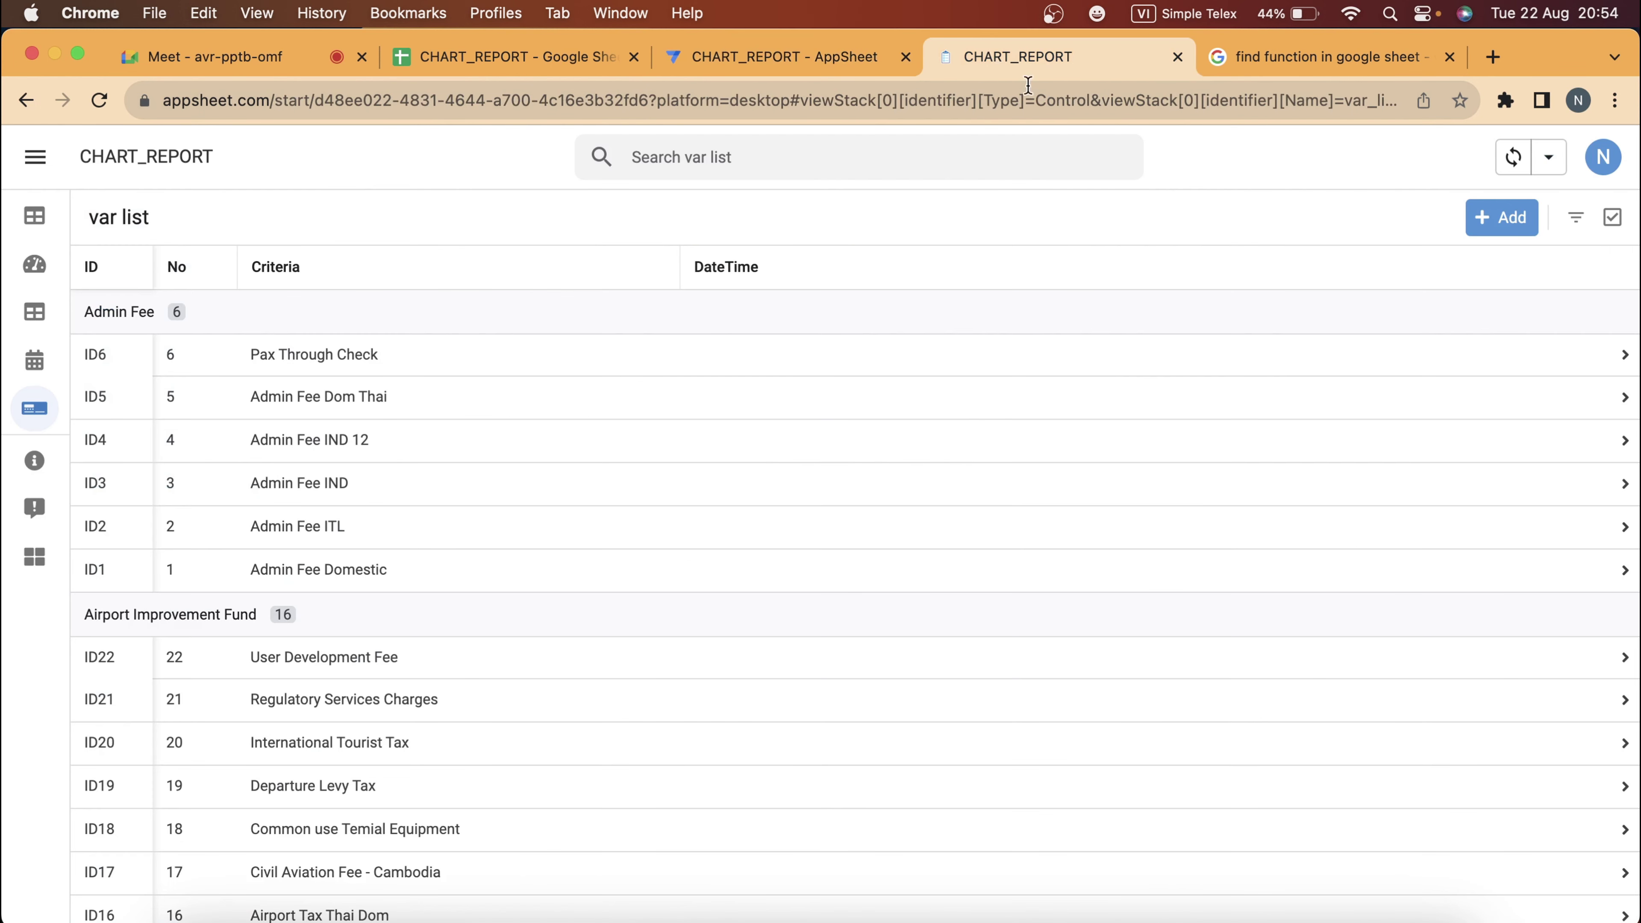
click(1514, 160)
scroll(293, 592, down, 5)
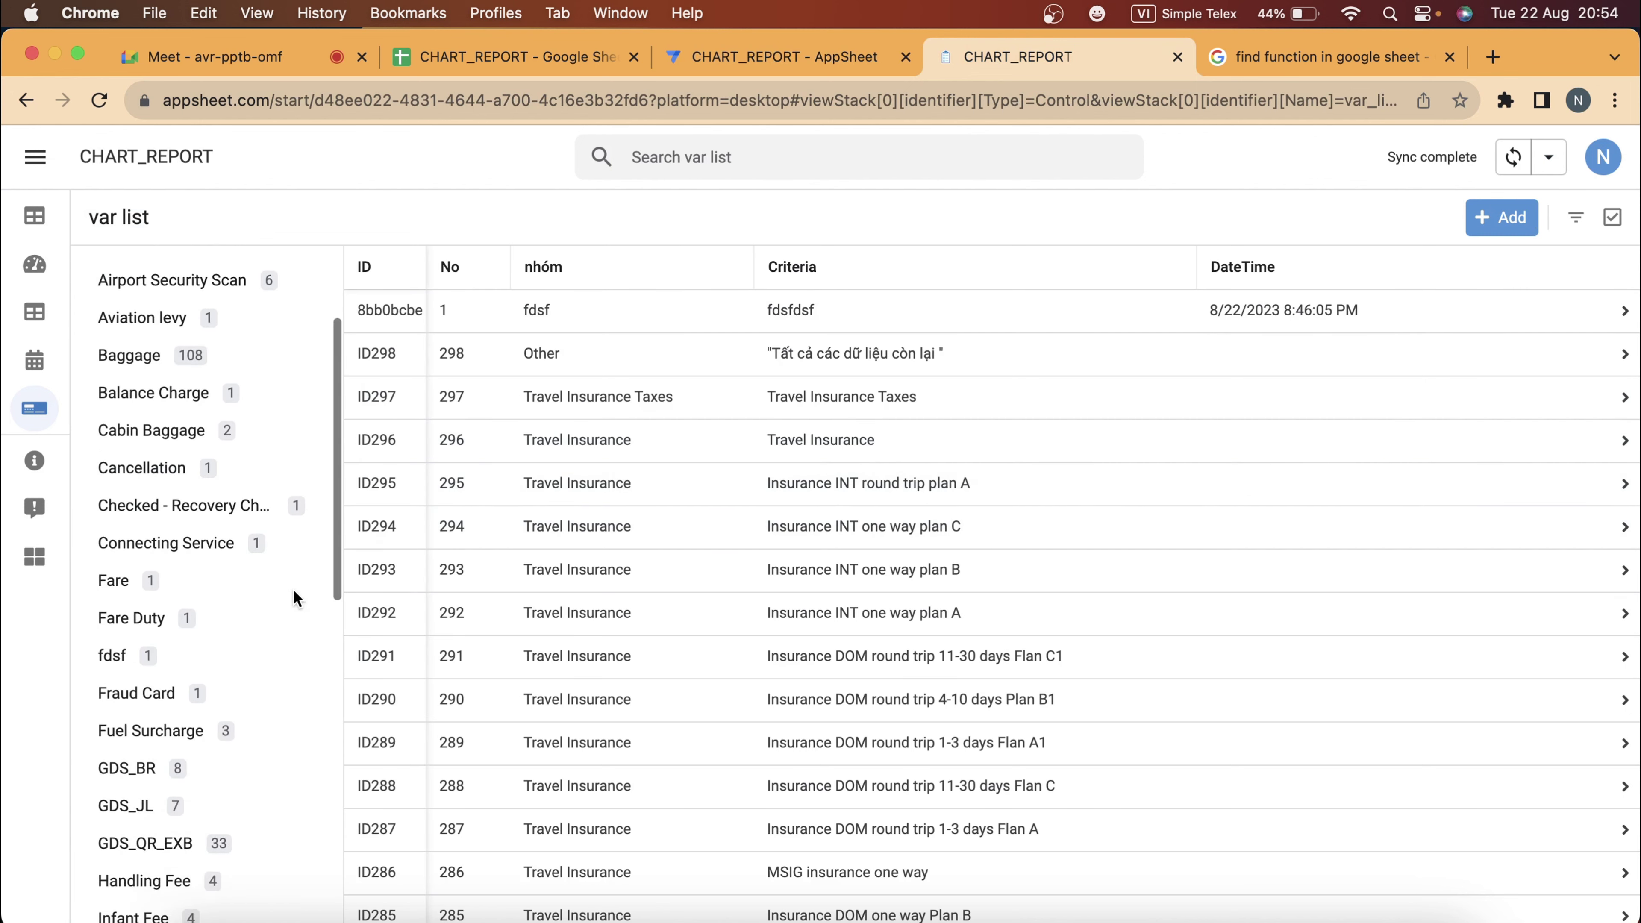
scroll(293, 589, down, 10)
scroll(293, 588, up, 15)
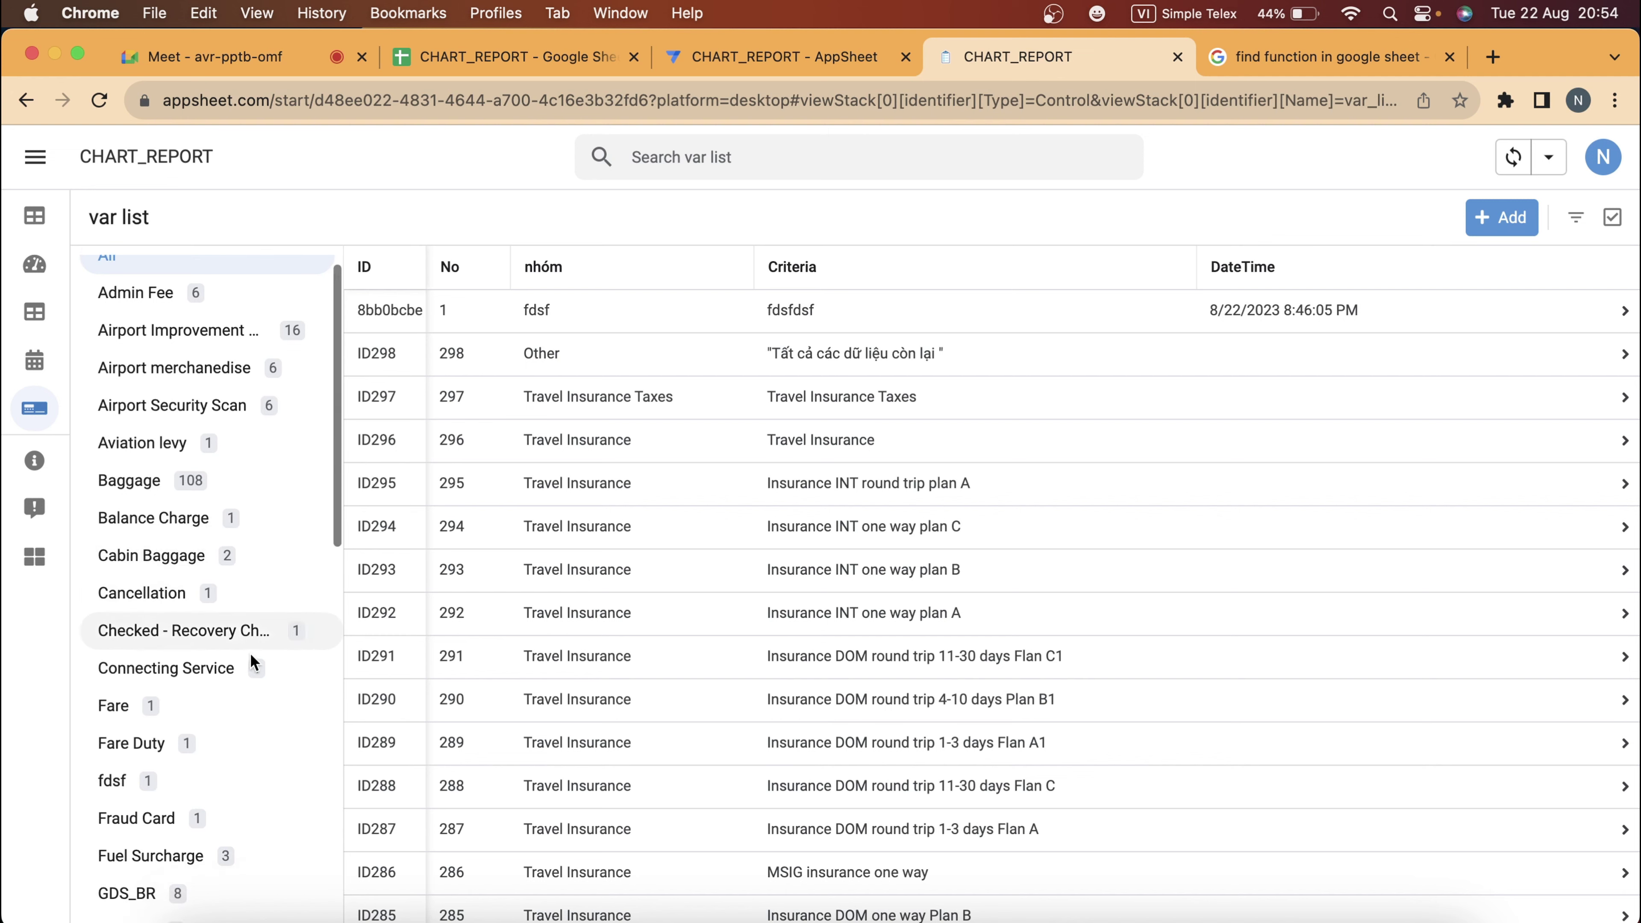
scroll(253, 656, down, 10)
scroll(250, 669, up, 10)
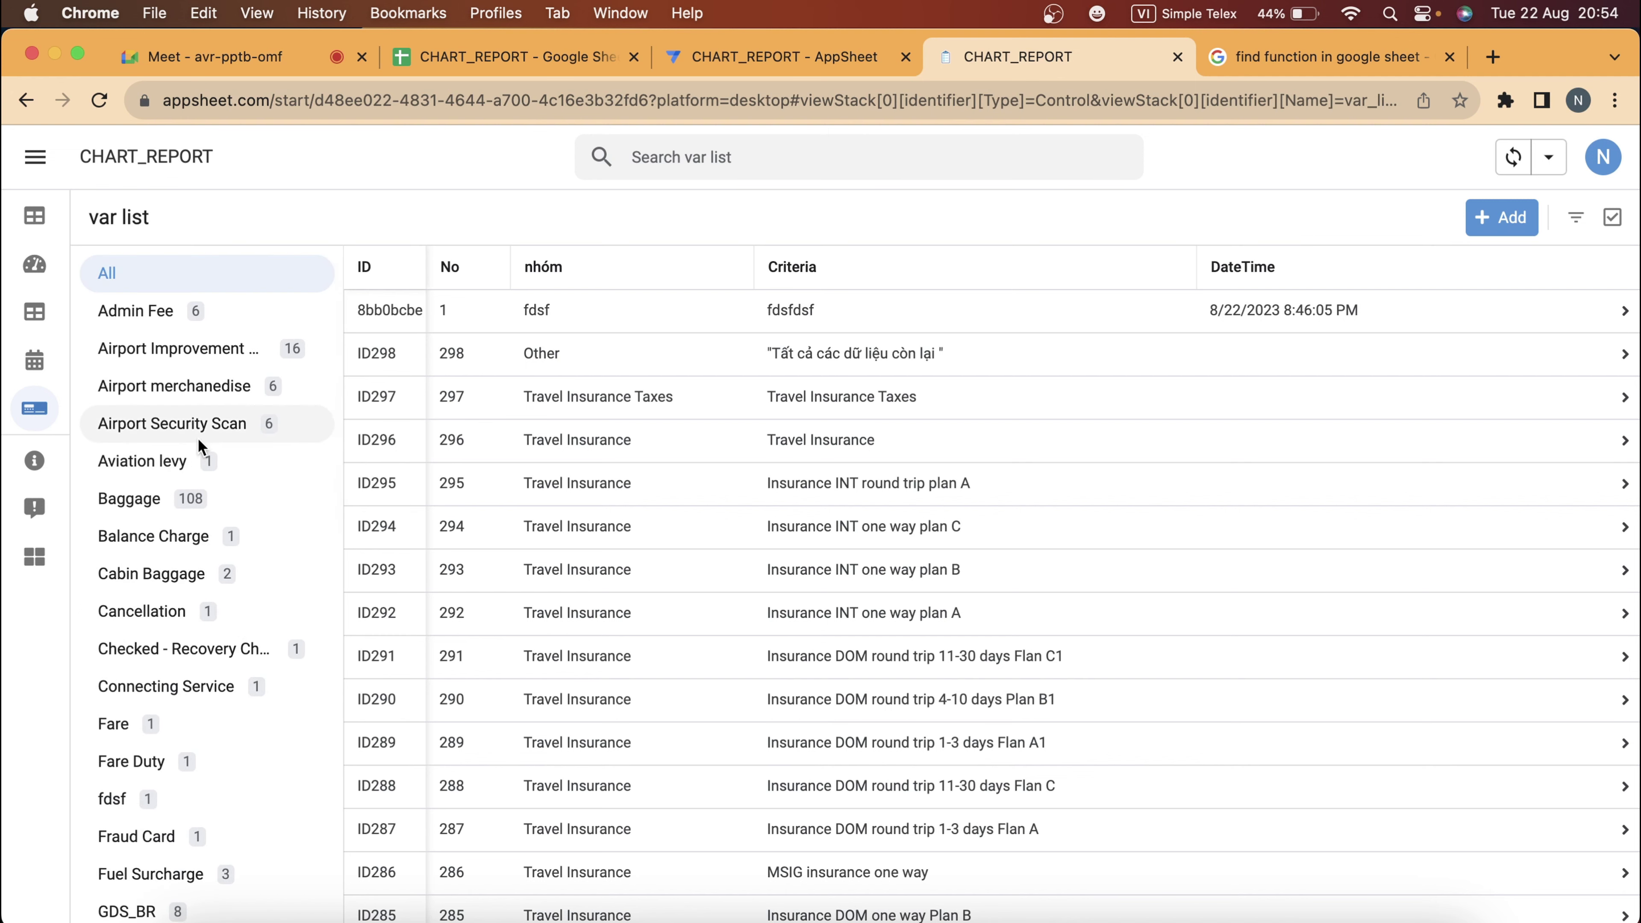
click(198, 434)
click(204, 265)
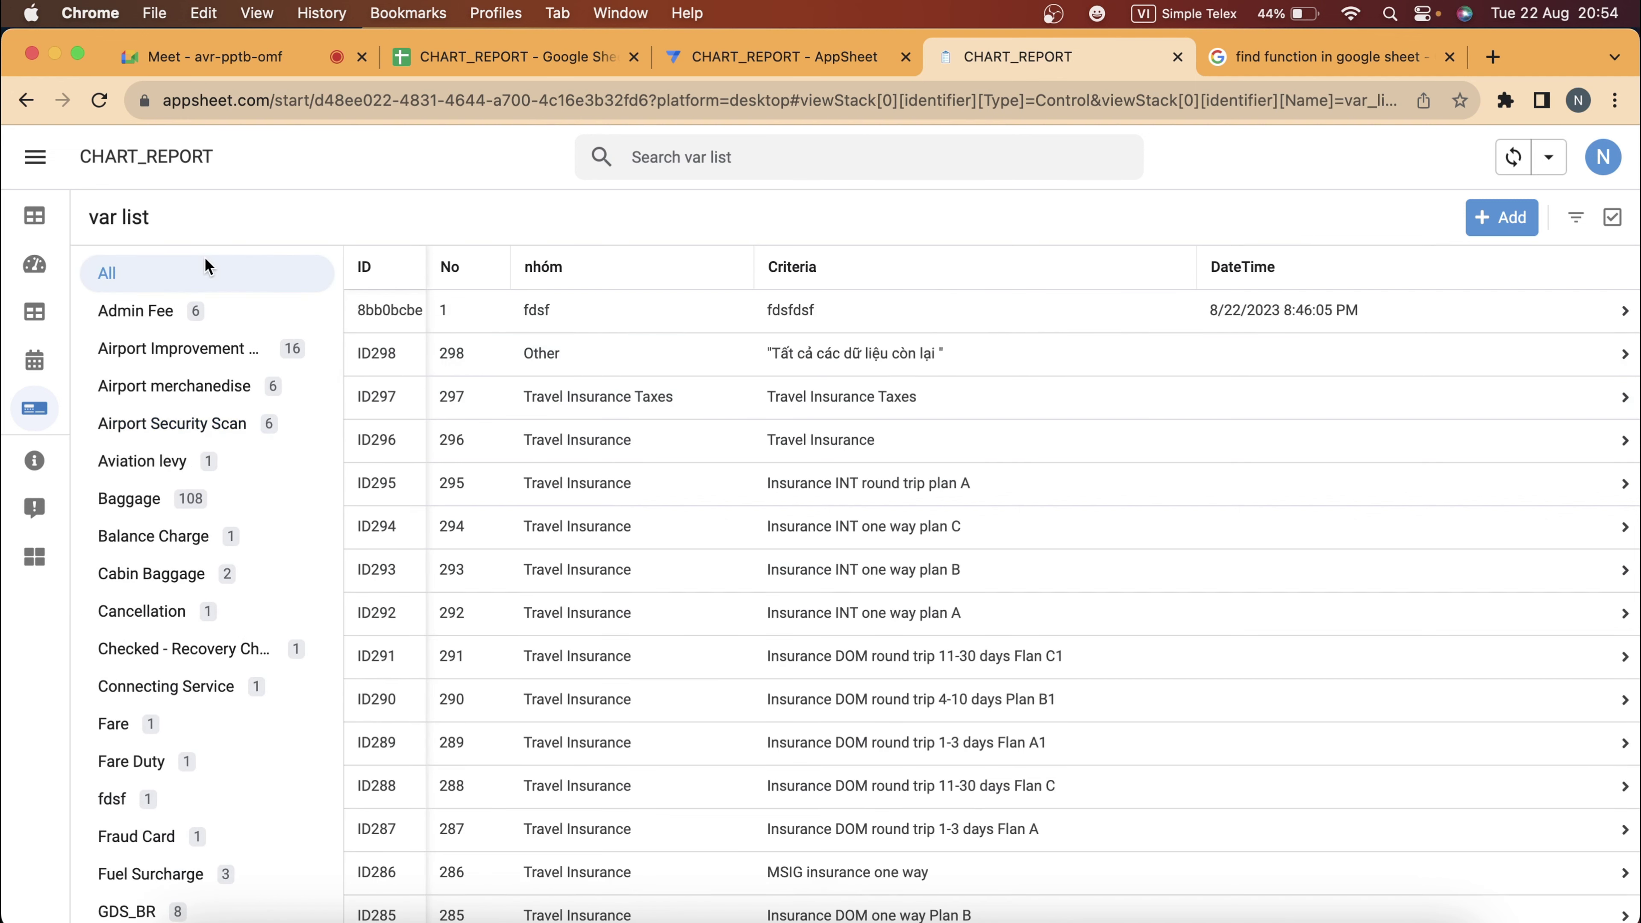
scroll(558, 483, down, 5)
scroll(560, 484, up, 5)
Keep COUNT as var_list's group aggregate.
click(745, 58)
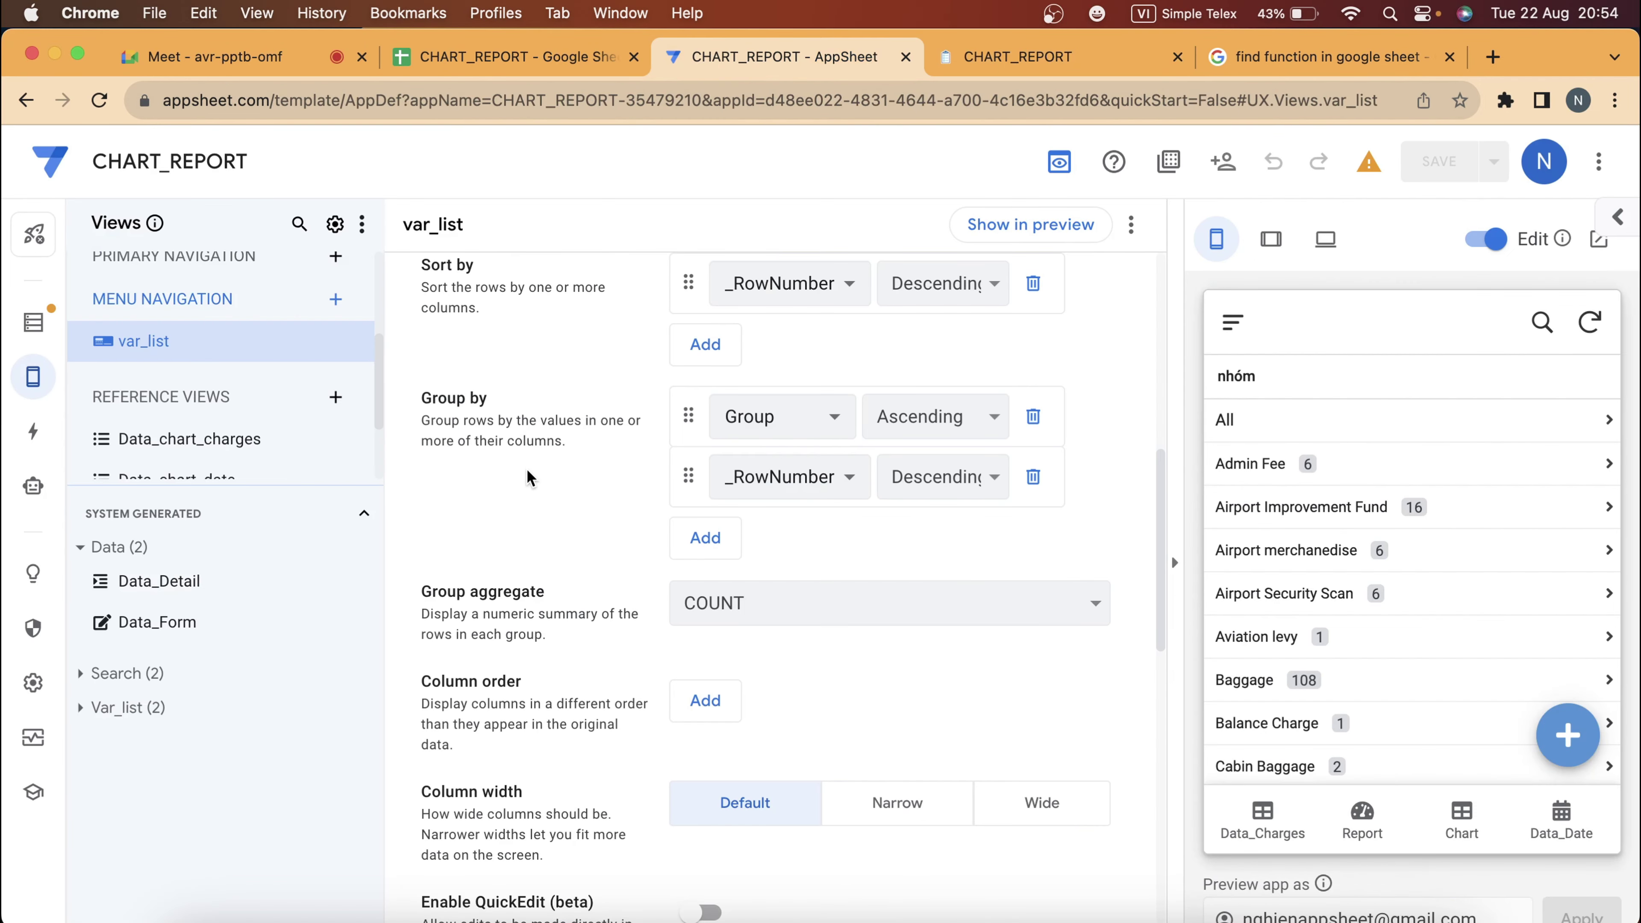
scroll(527, 471, down, 1)
scroll(526, 504, up, 2)
click(704, 650)
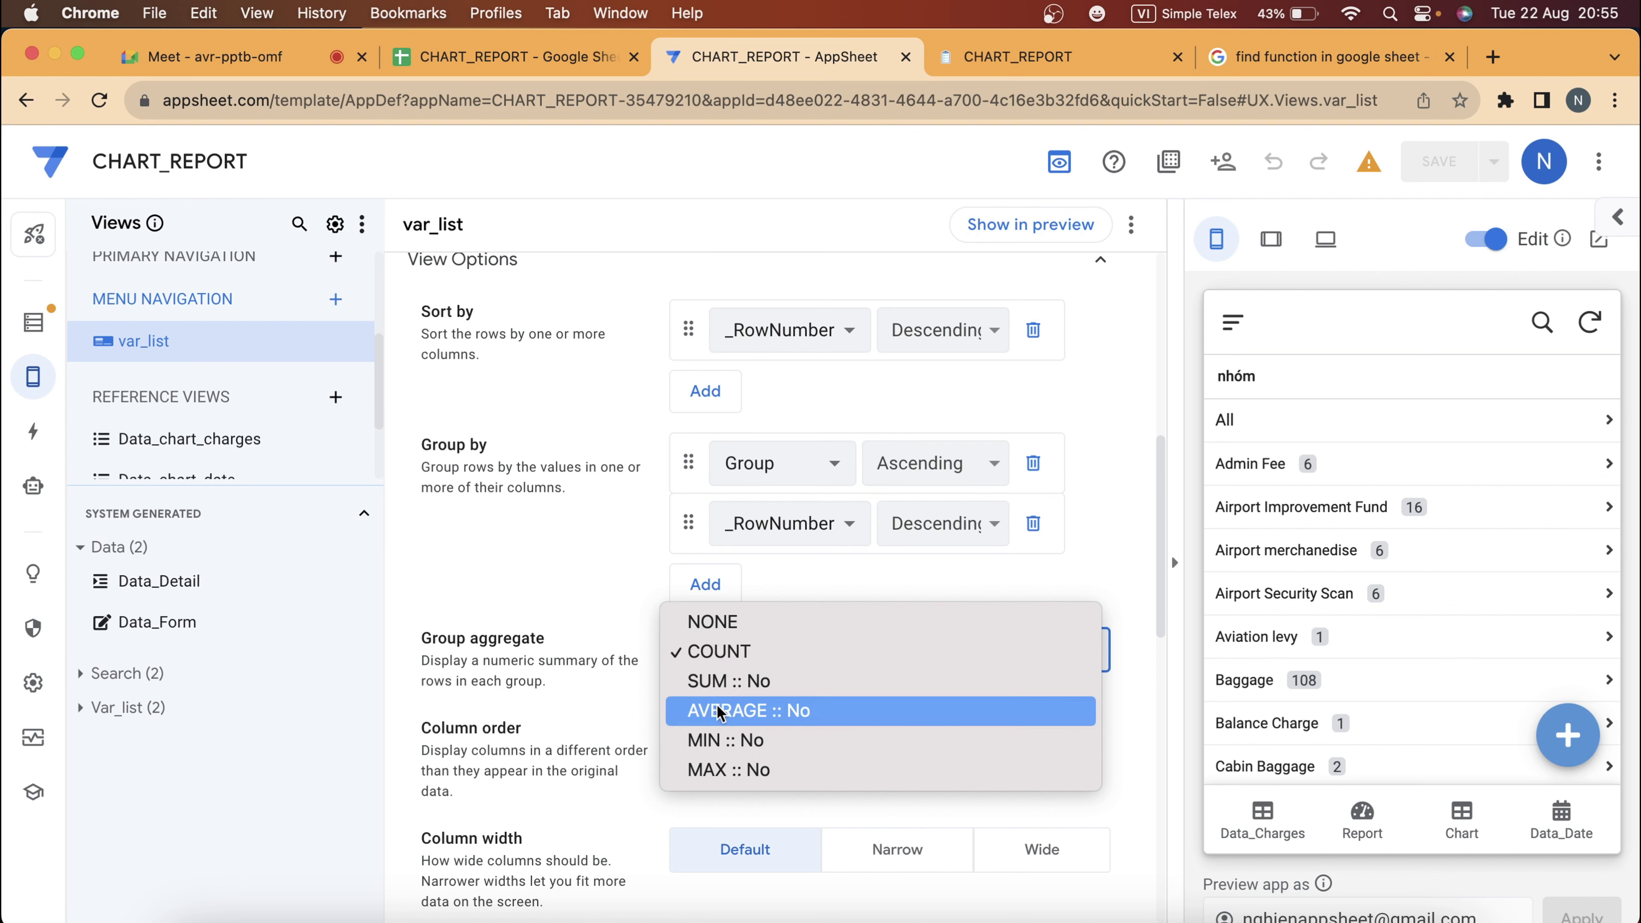
click(508, 599)
scroll(446, 575, down, 2)
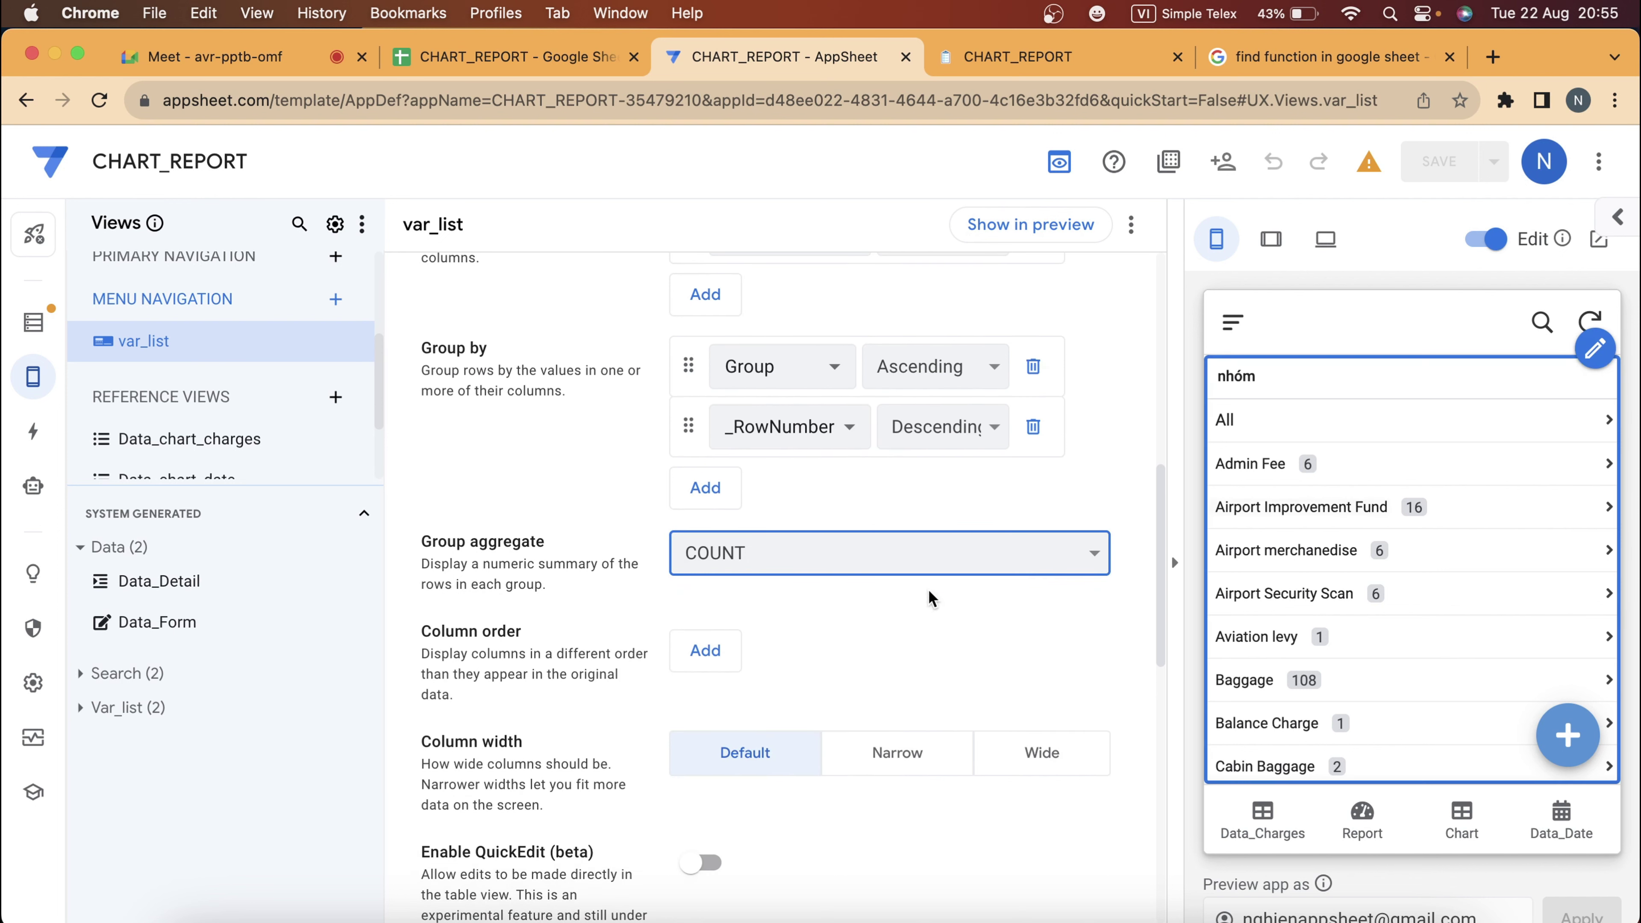
Set a custom column order of ID, No, Group and Criteria, removing DateTime, all-other-columns and _RowNumber.
click(679, 660)
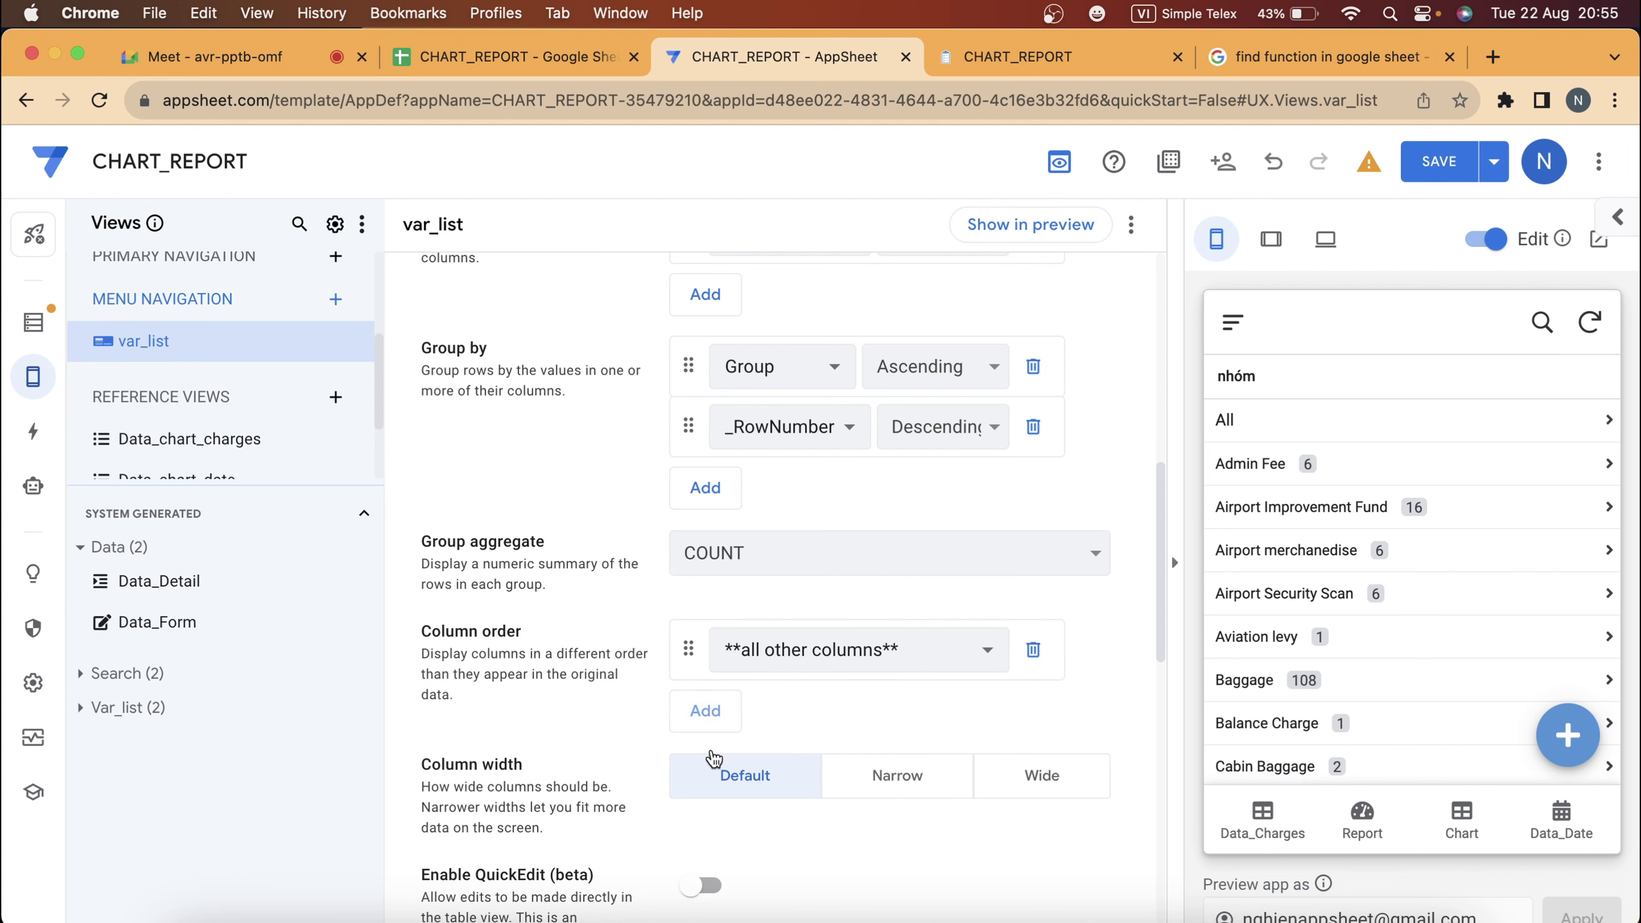
click(713, 782)
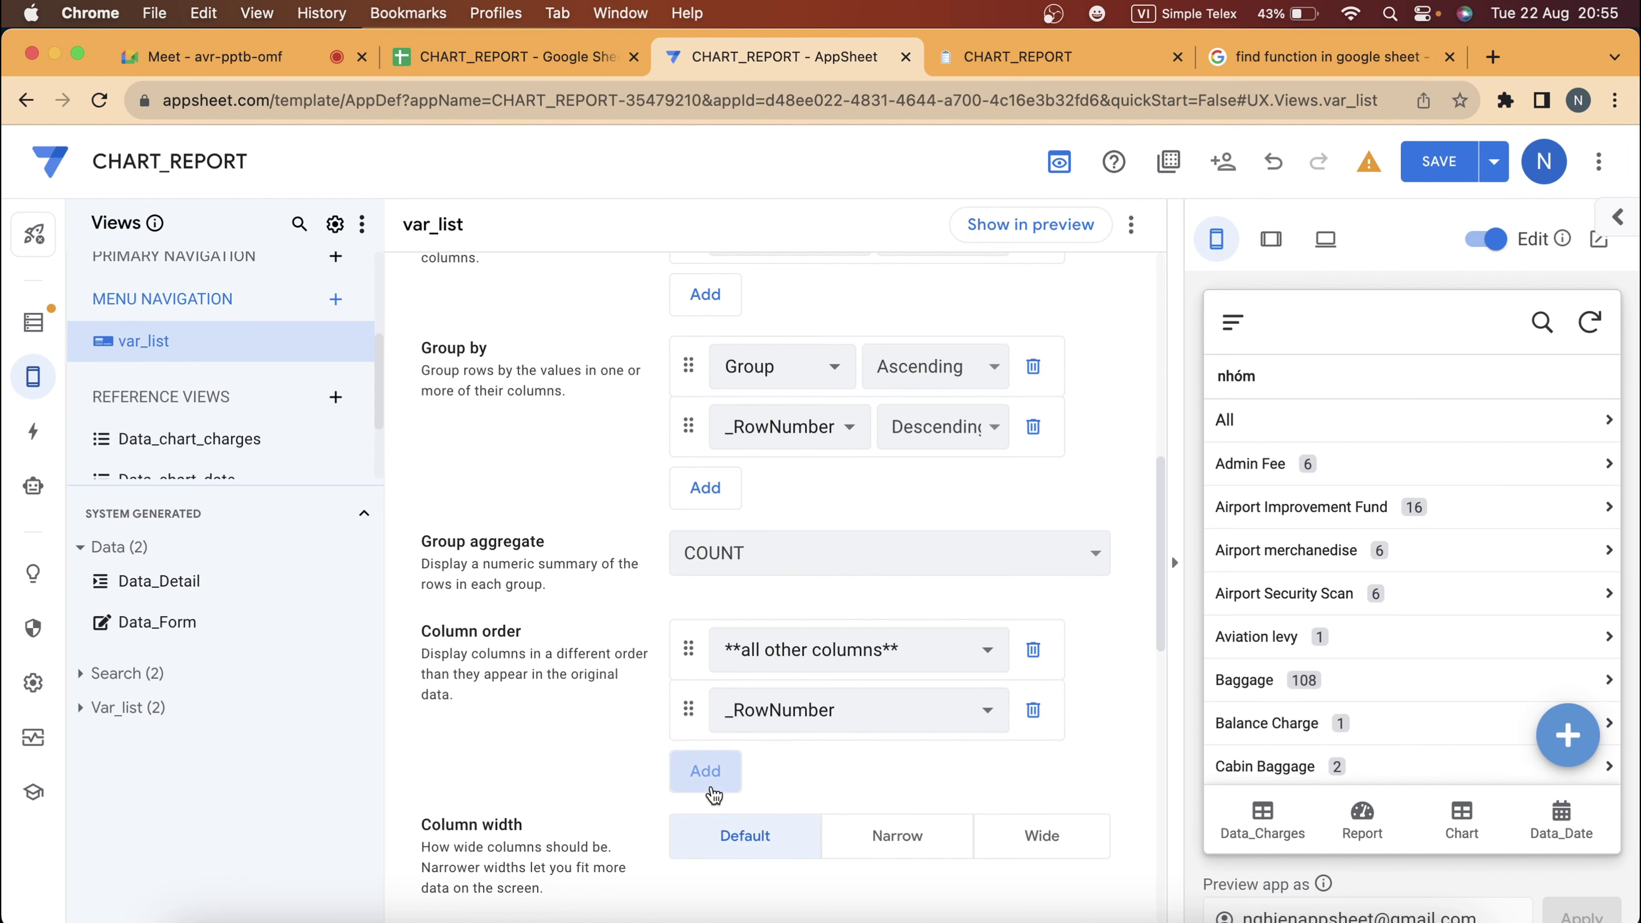
scroll(717, 785, down, 2)
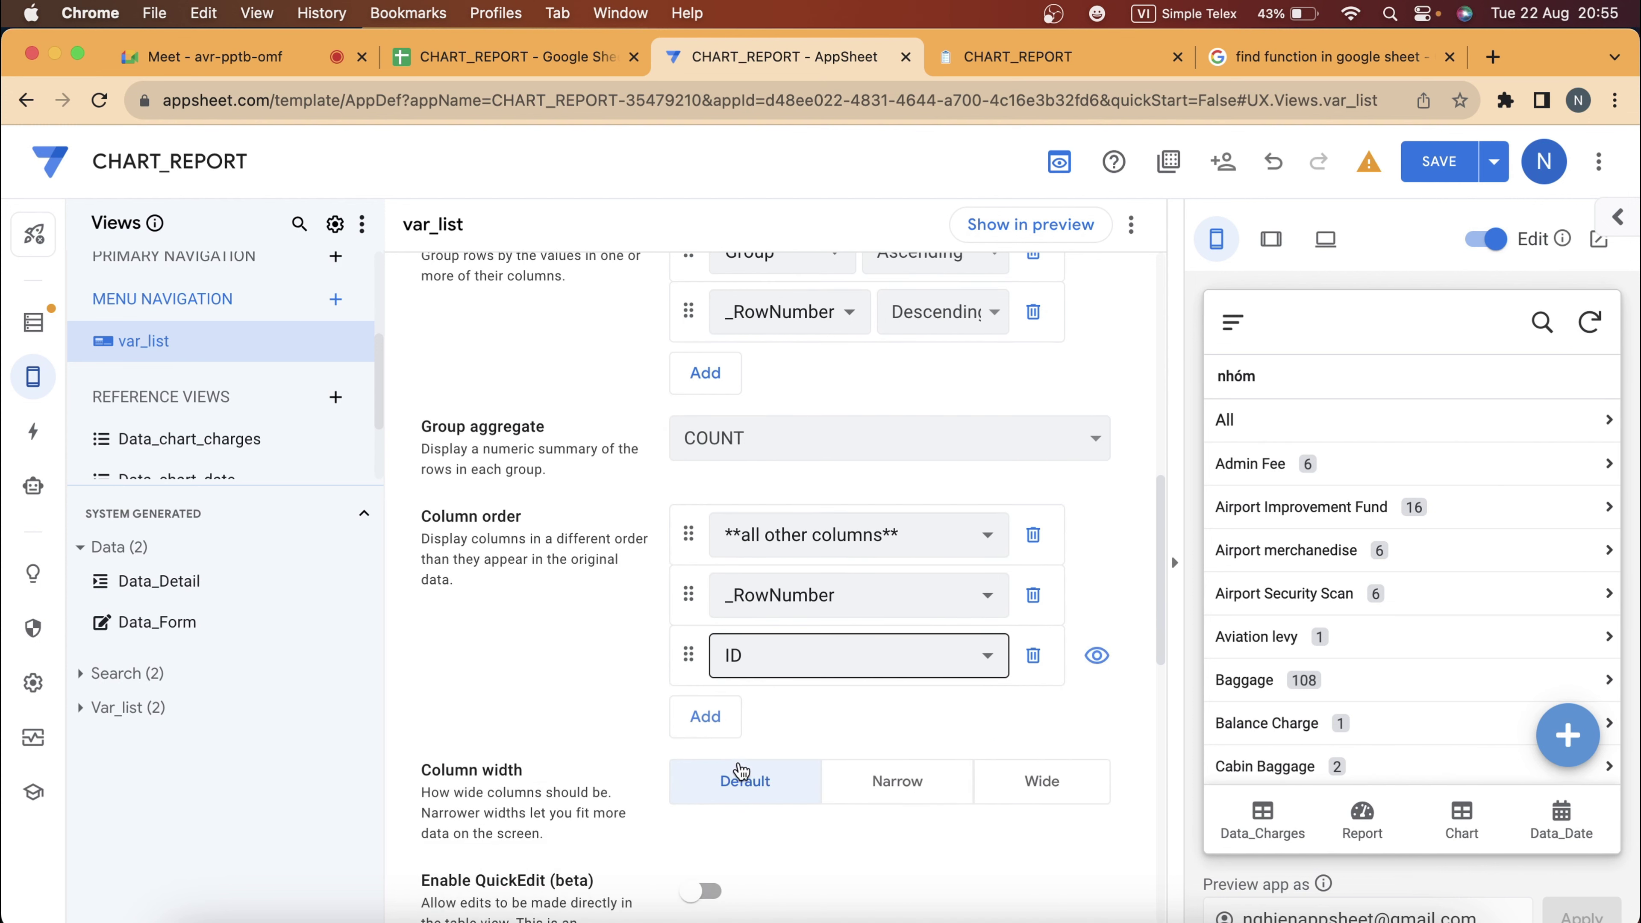
click(719, 718)
click(713, 779)
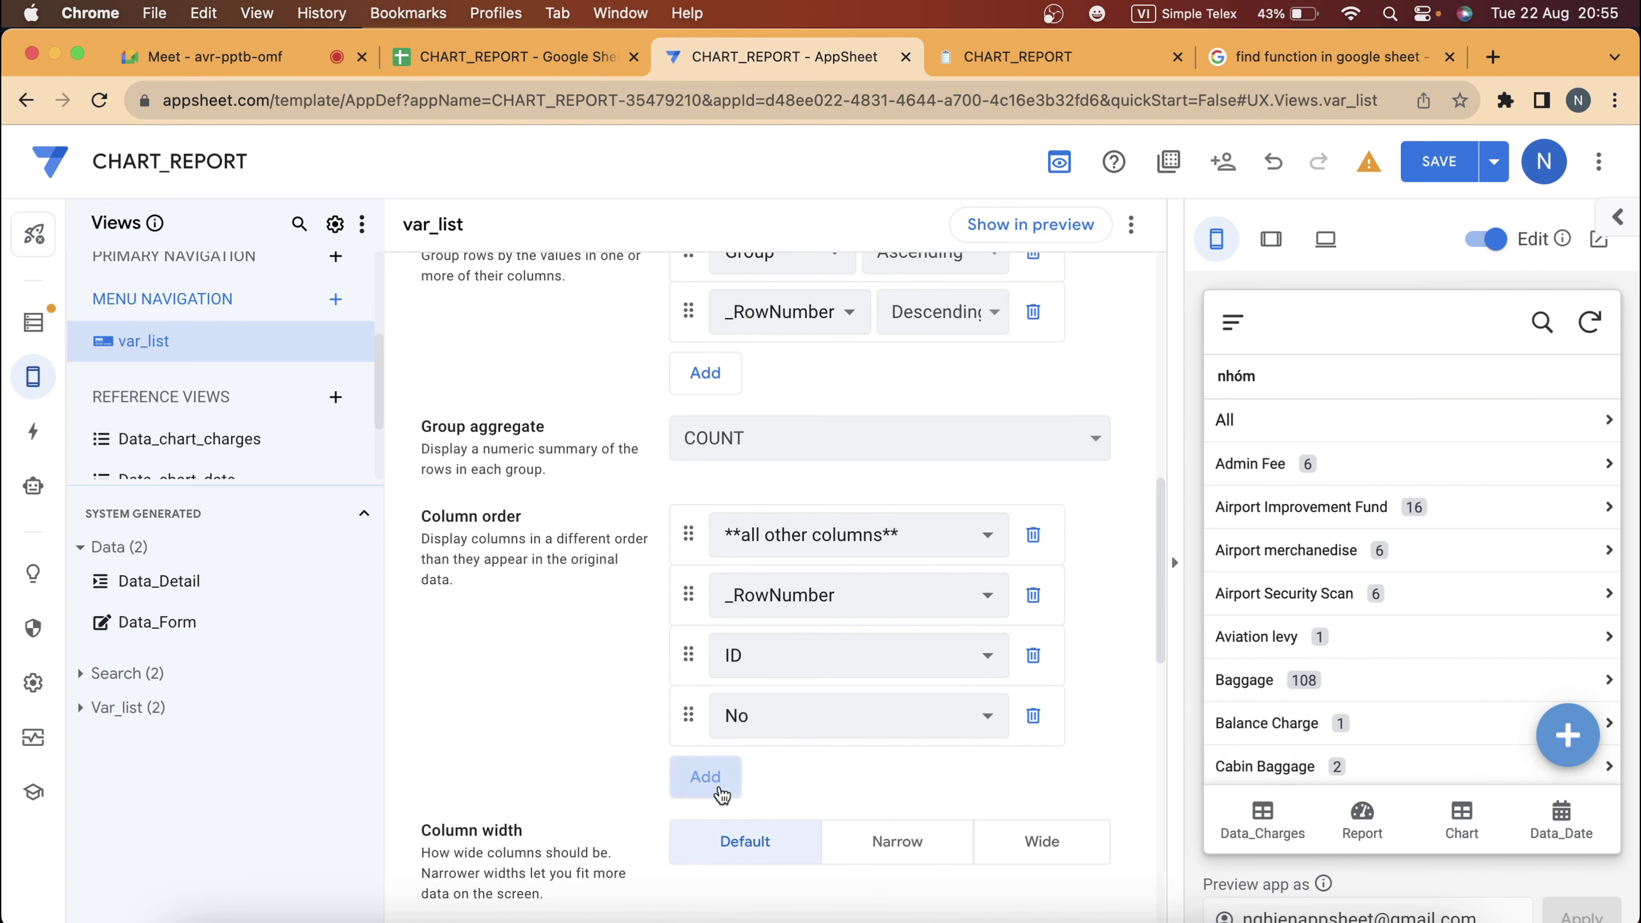
click(713, 839)
scroll(713, 834, down, 3)
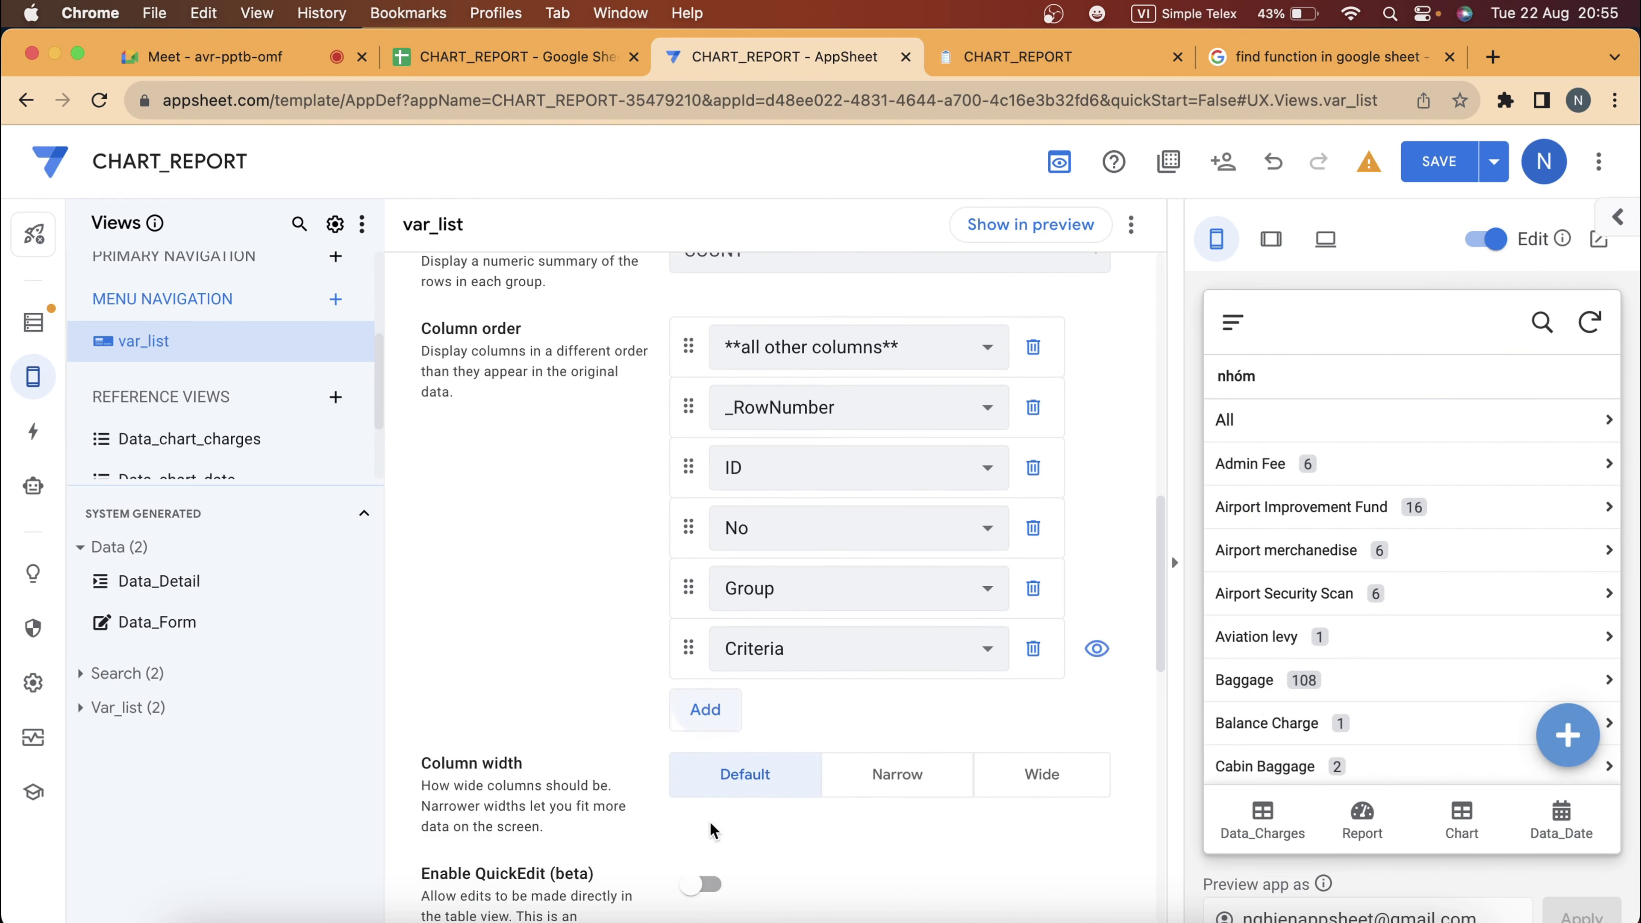
click(719, 727)
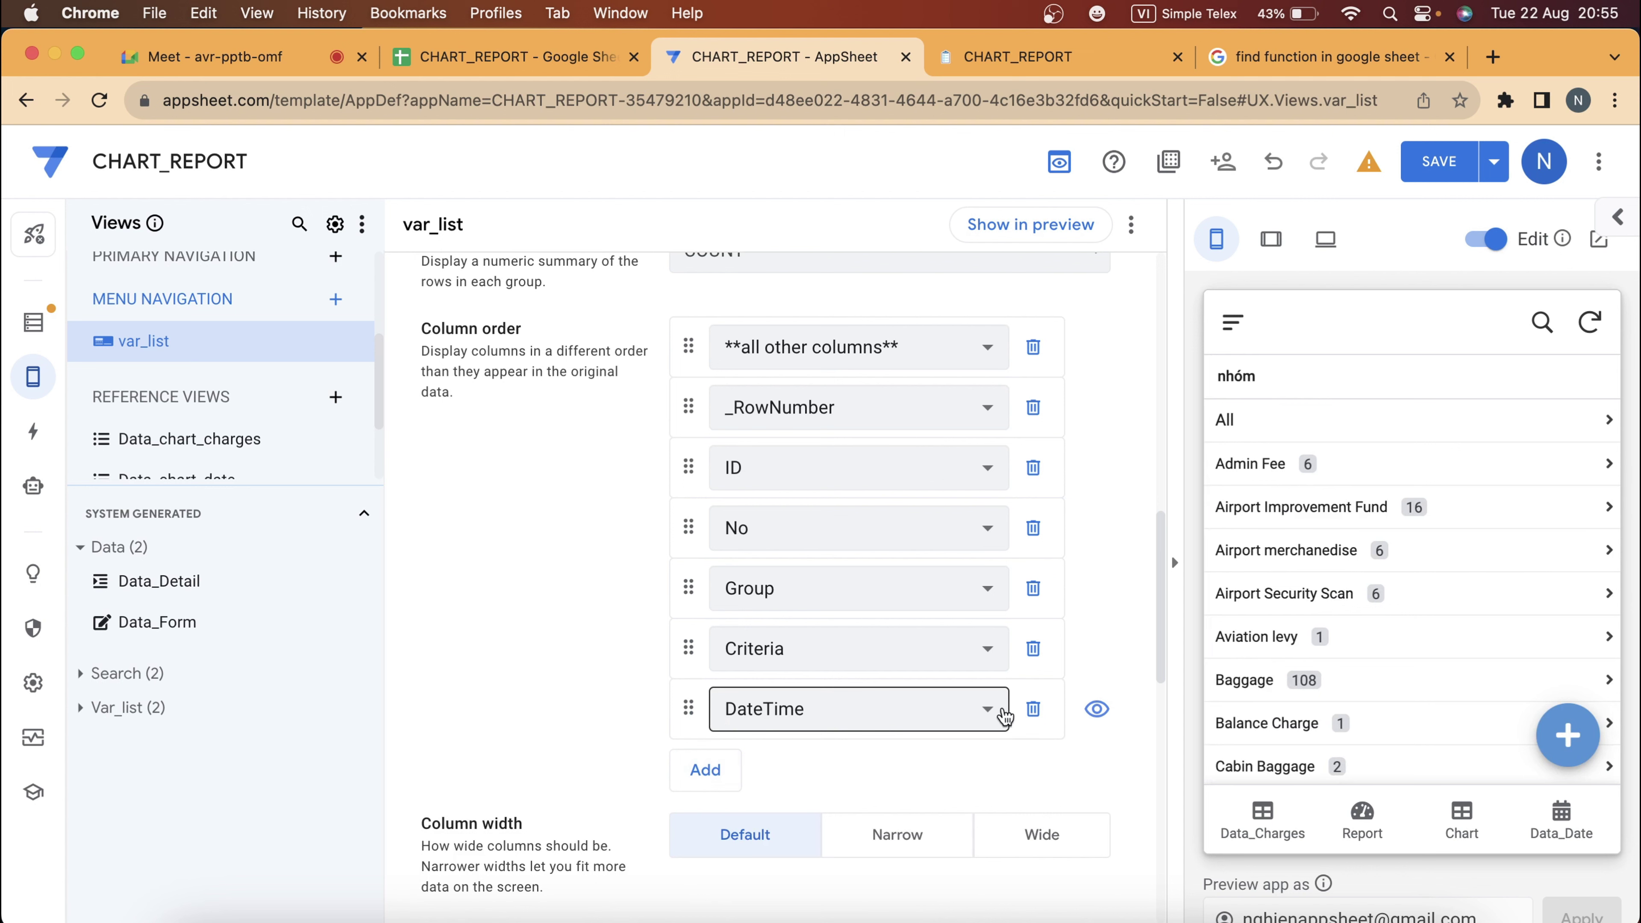
click(1033, 718)
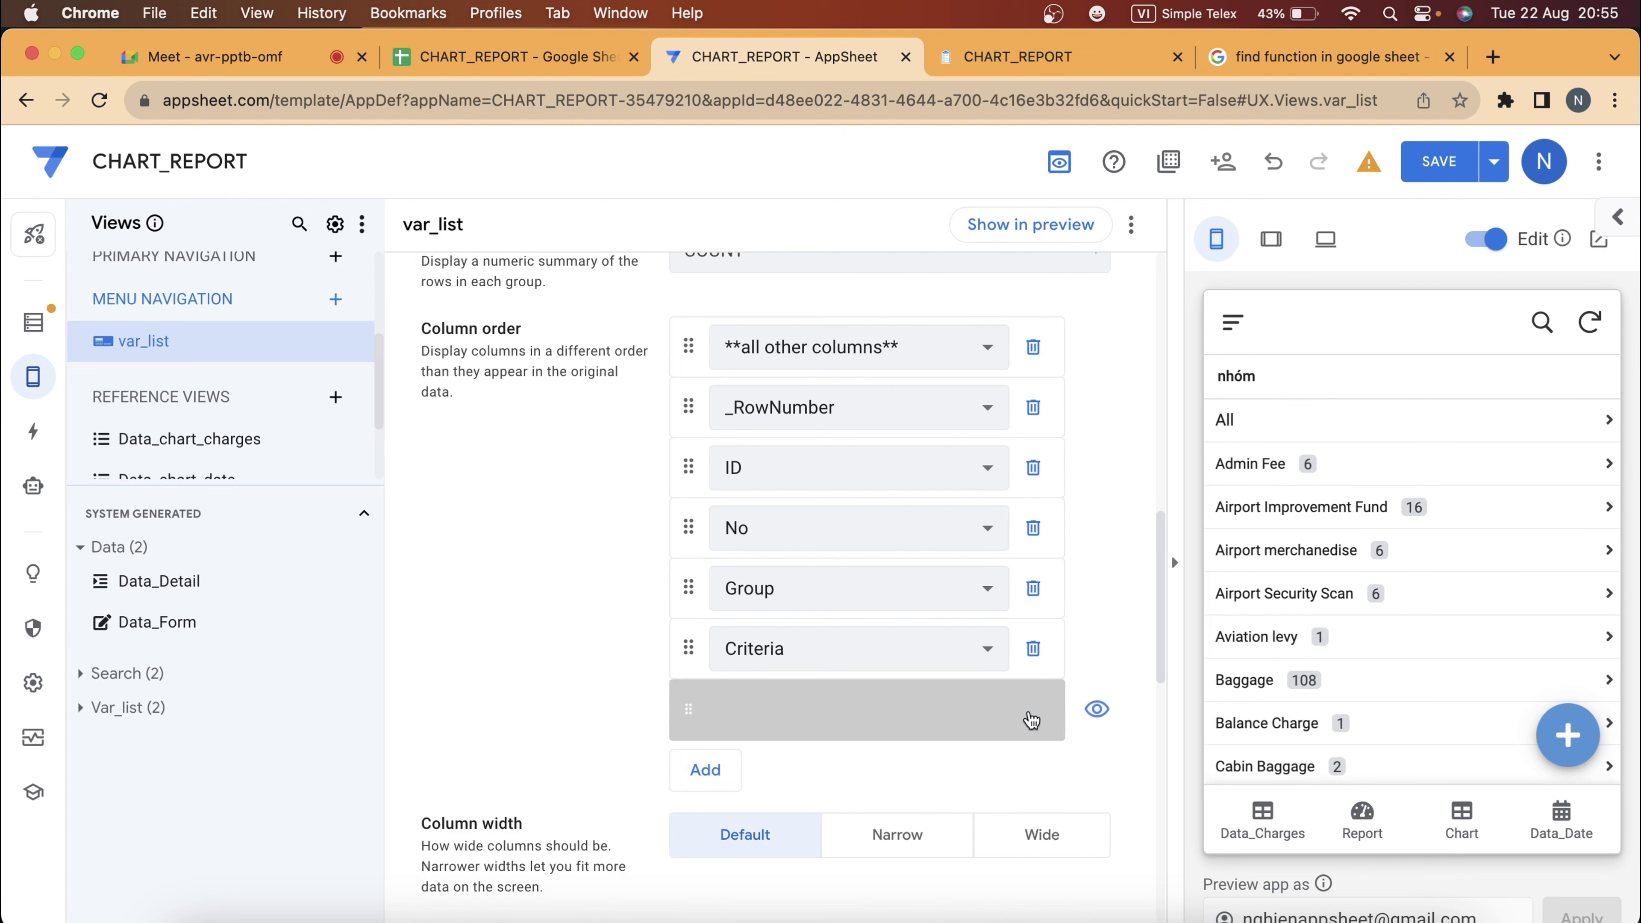
click(1033, 349)
click(1033, 352)
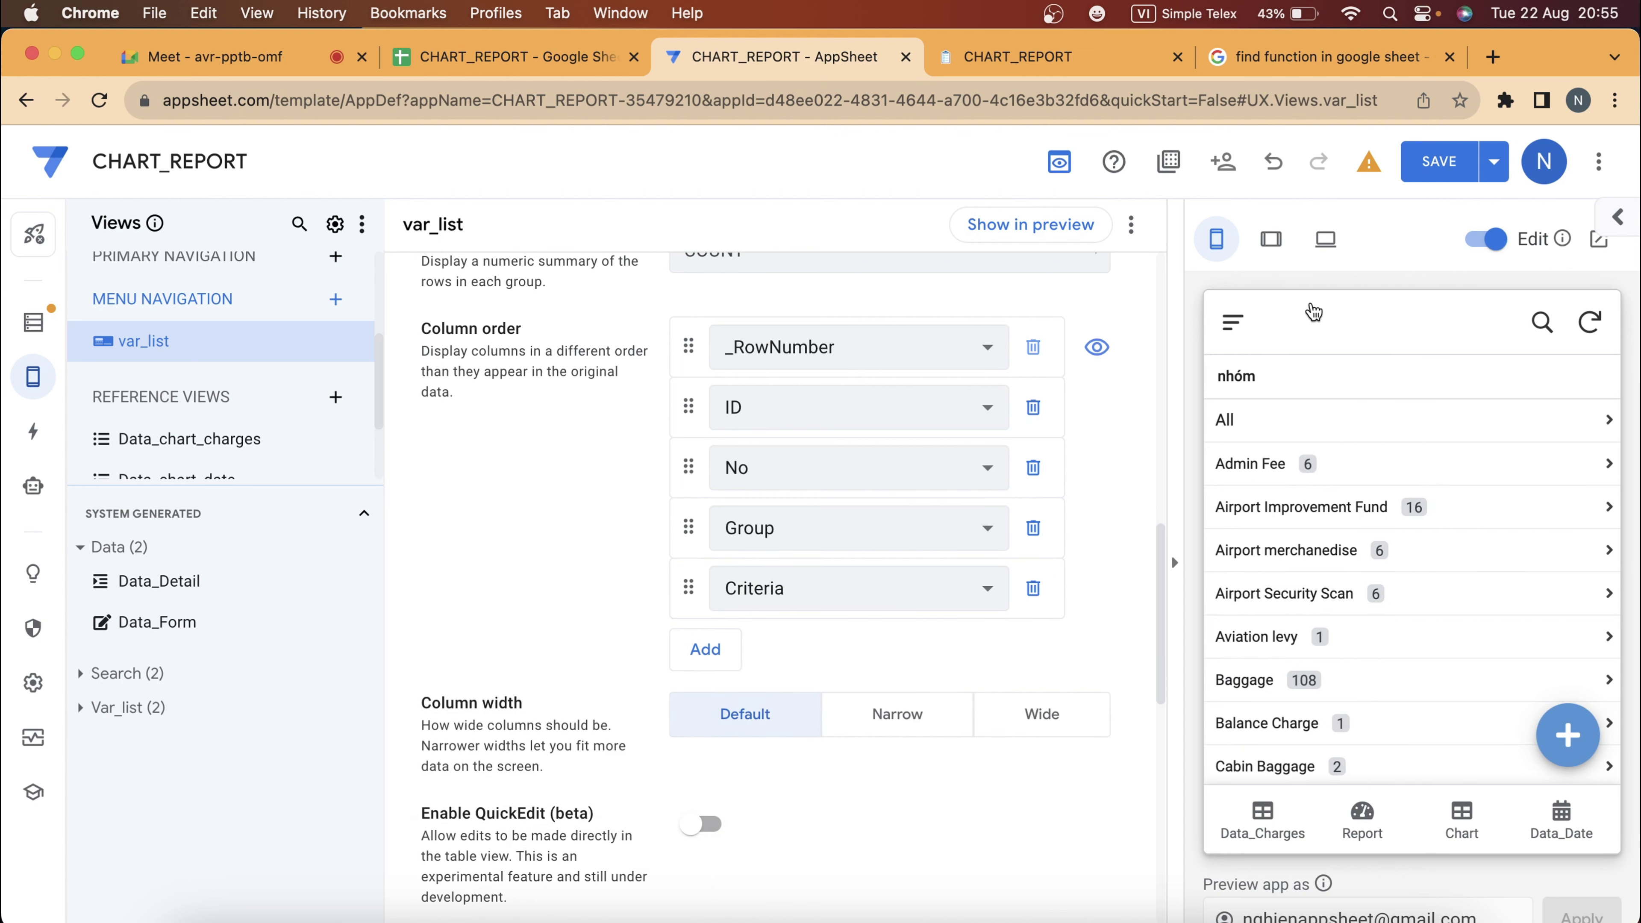
Open the All group in the preview, turn off edit mode, and save.
click(1335, 427)
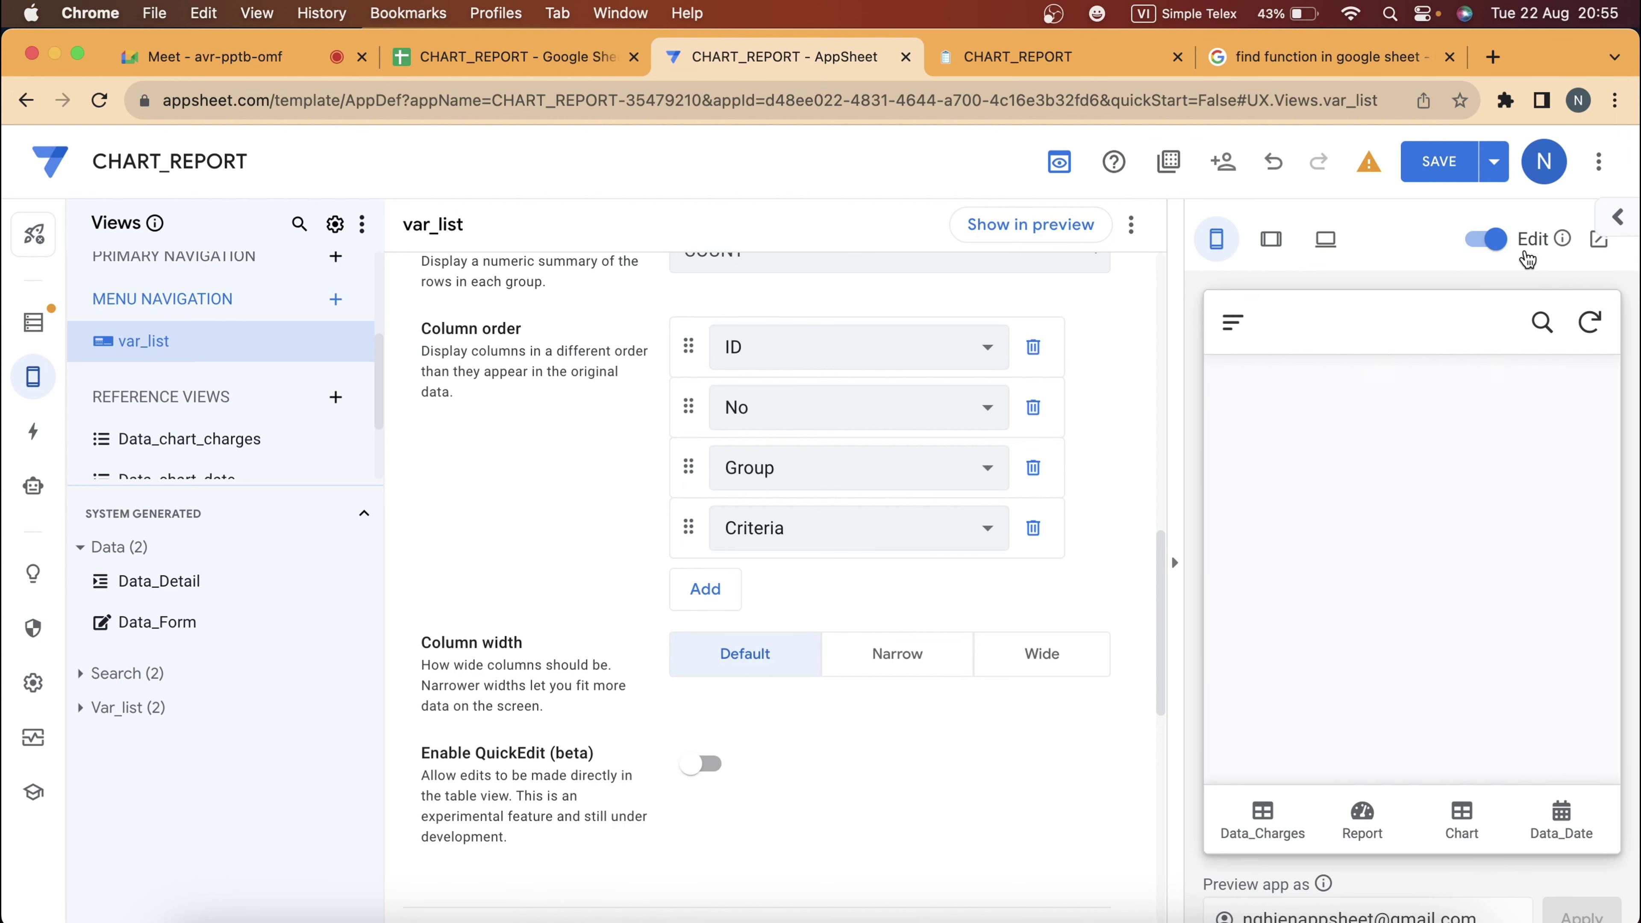
click(1496, 251)
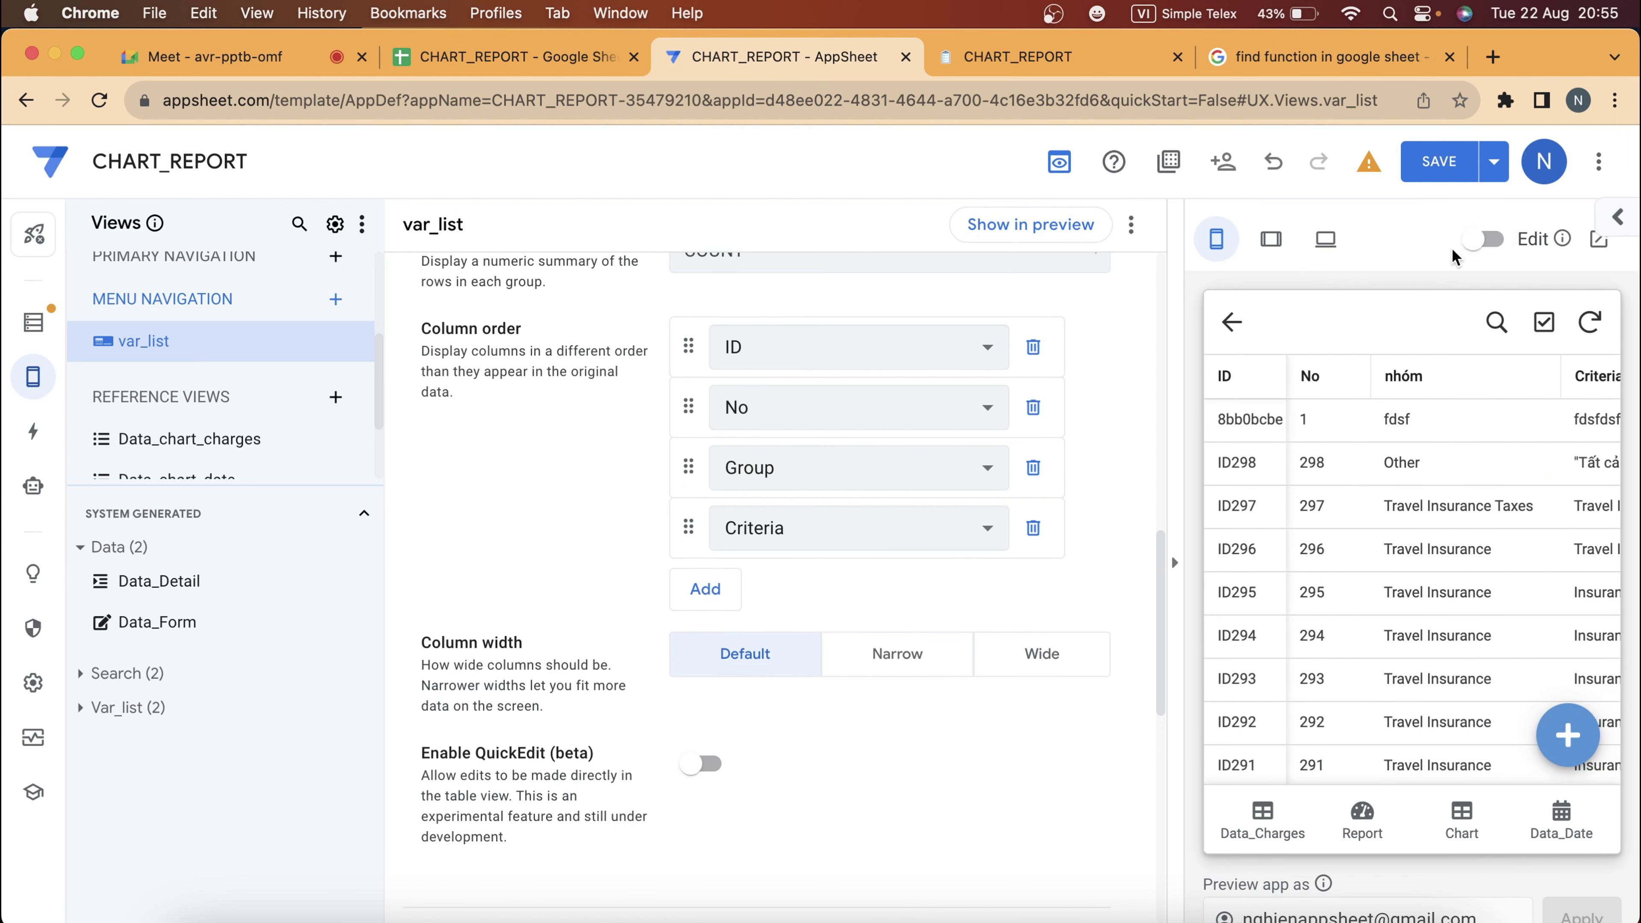
click(1444, 170)
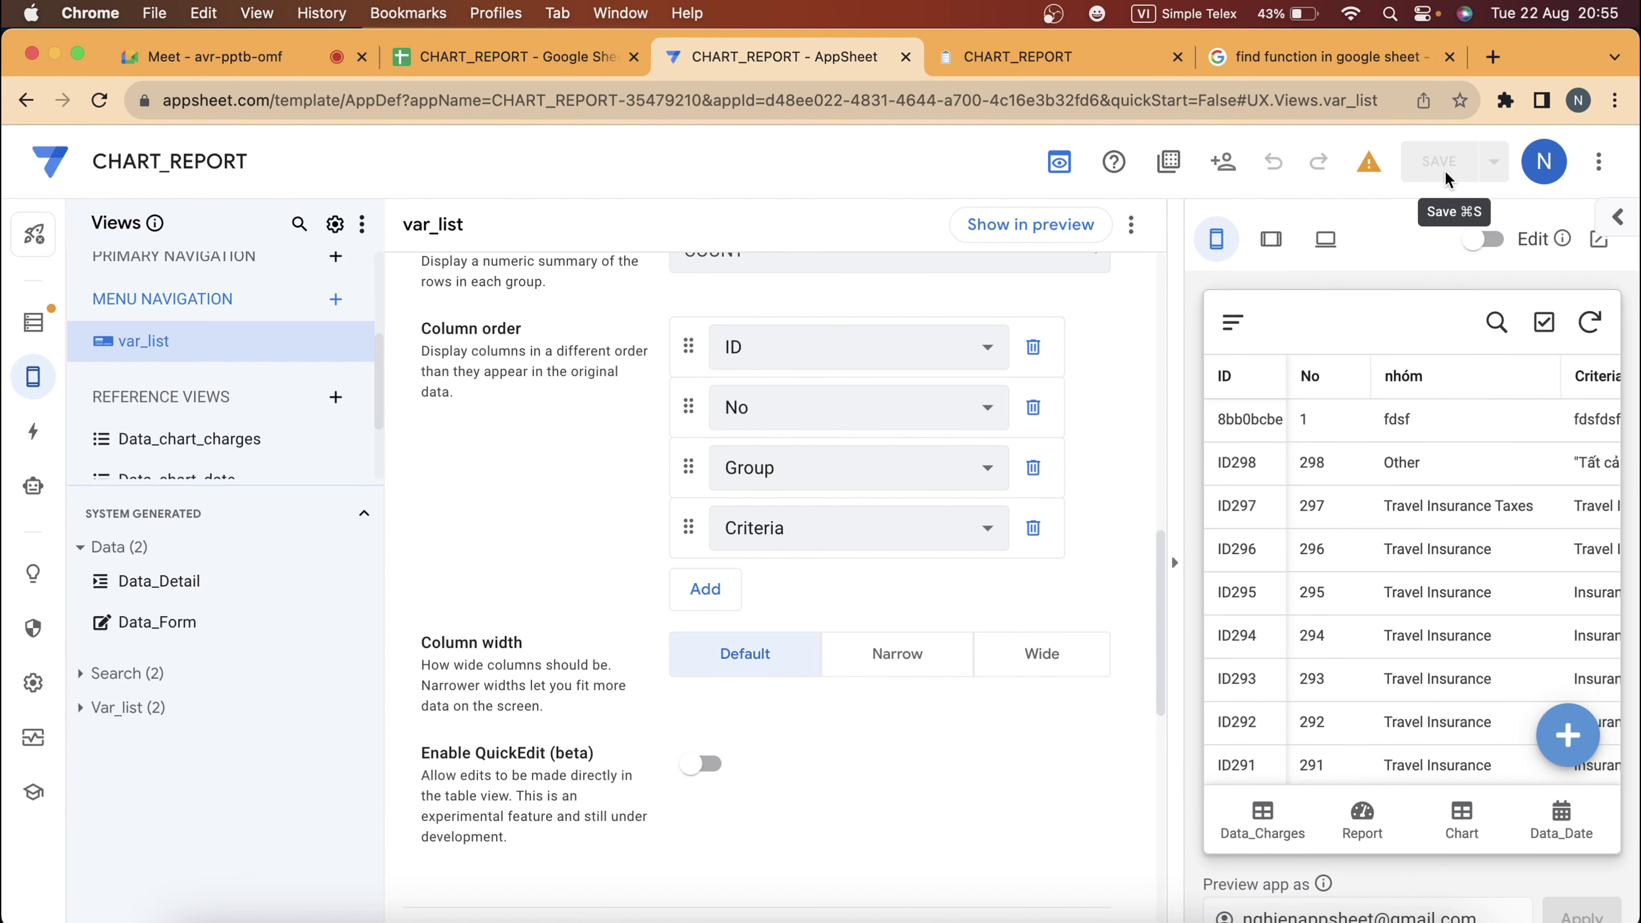
Expand var_list's Behavior settings and keep Row Selected as Auto assign (View details).
scroll(864, 519, down, 3)
scroll(865, 519, down, 5)
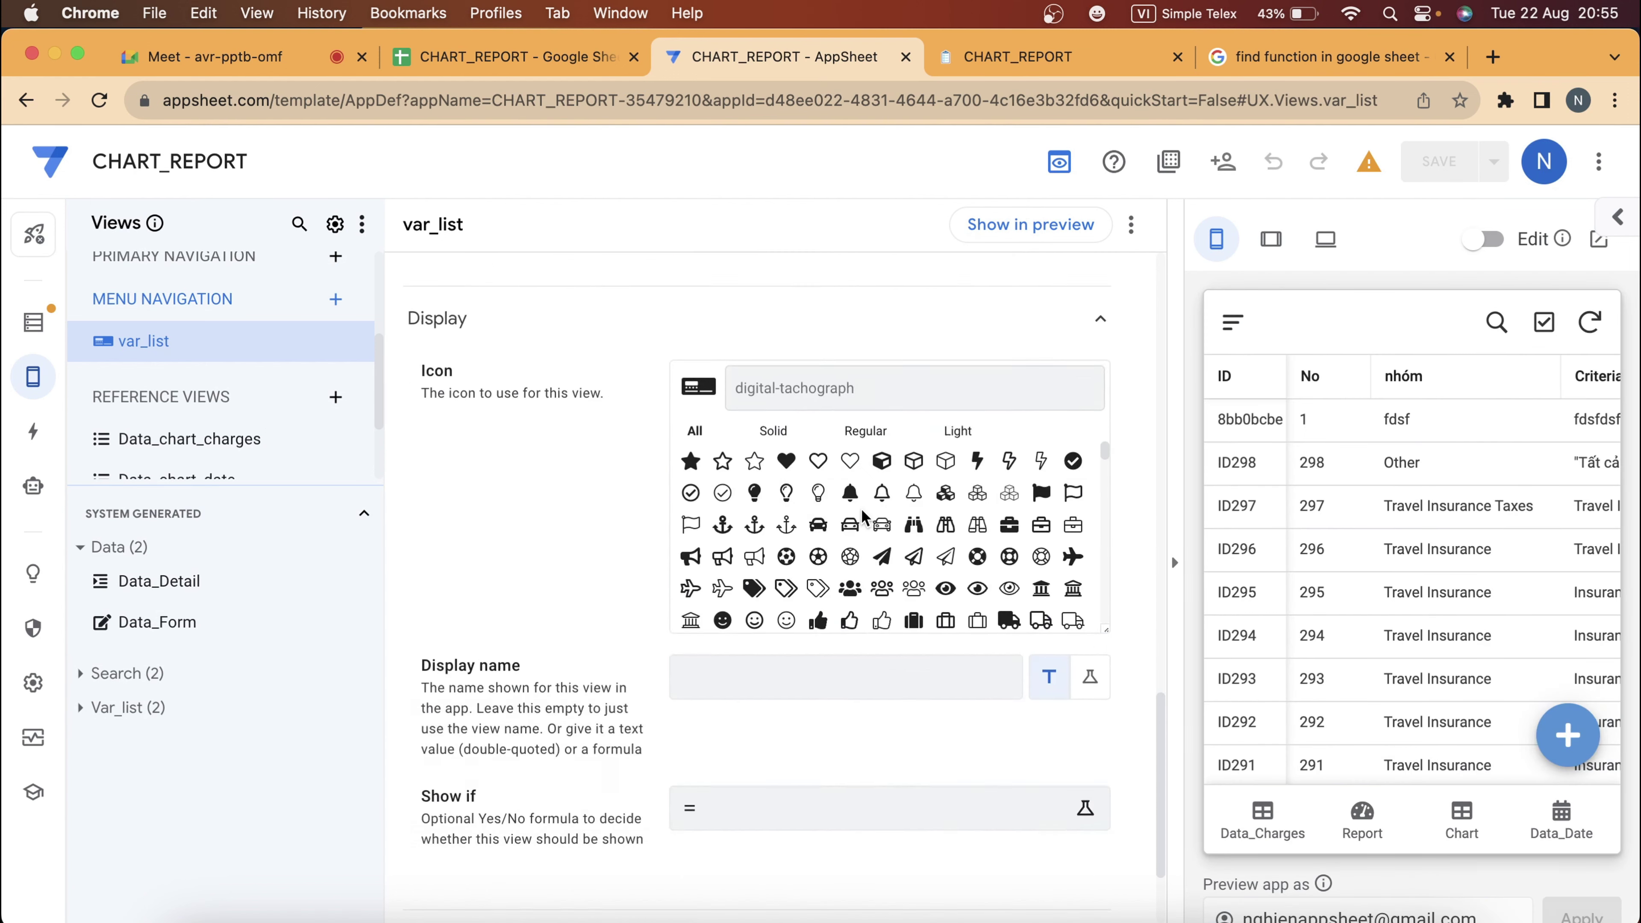
scroll(864, 519, down, 1)
scroll(665, 620, down, 2)
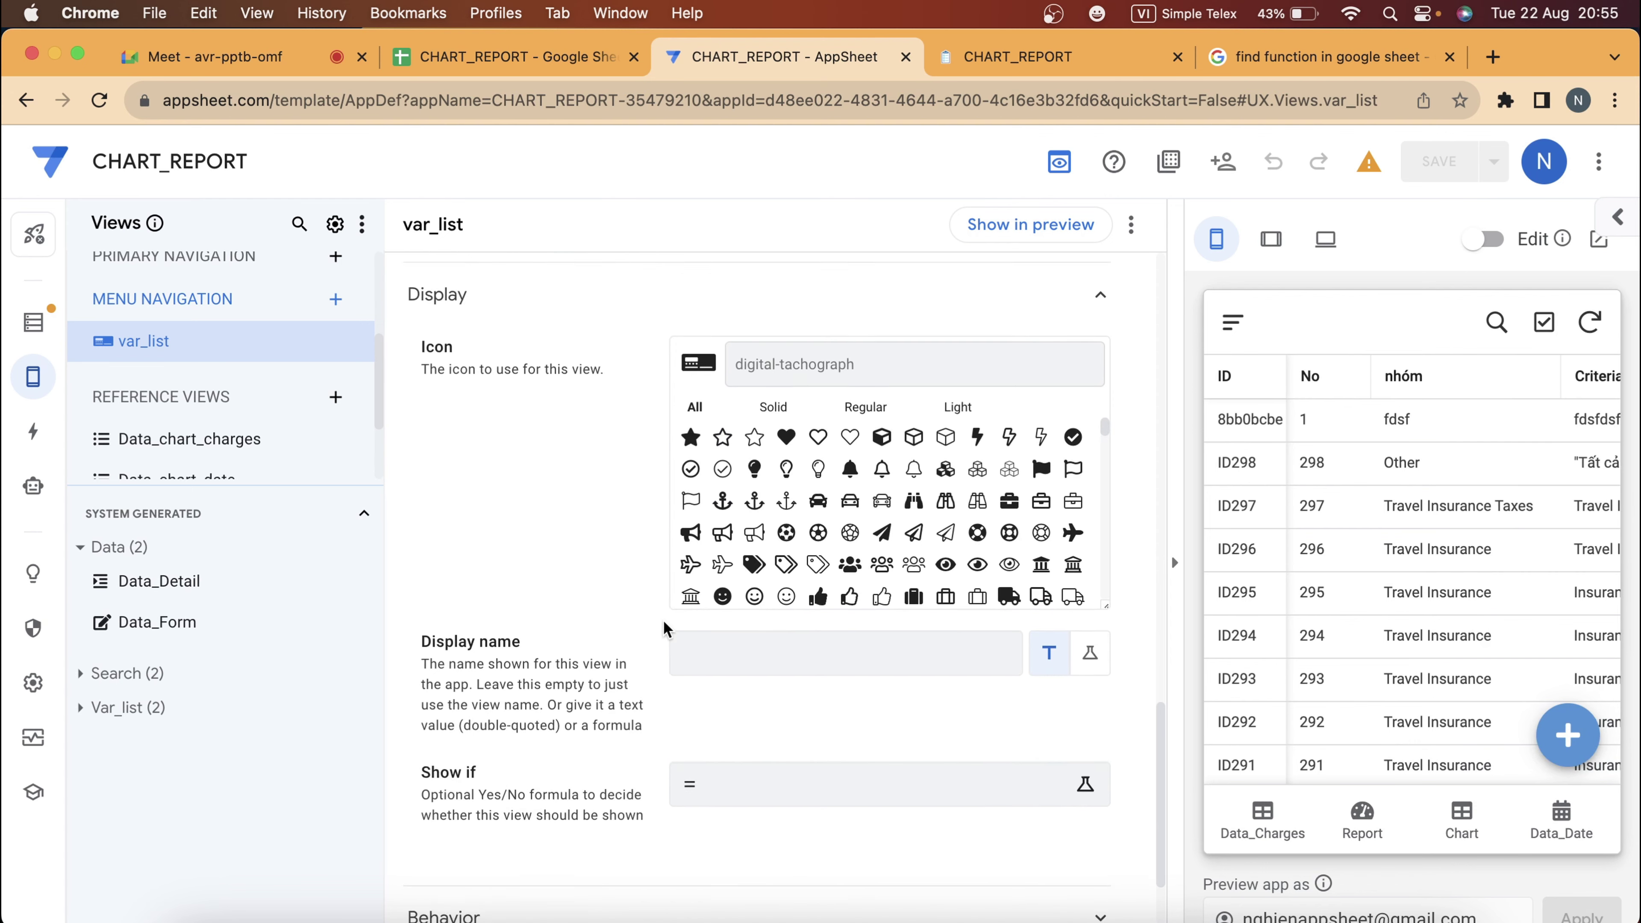
scroll(665, 621, down, 1)
click(768, 589)
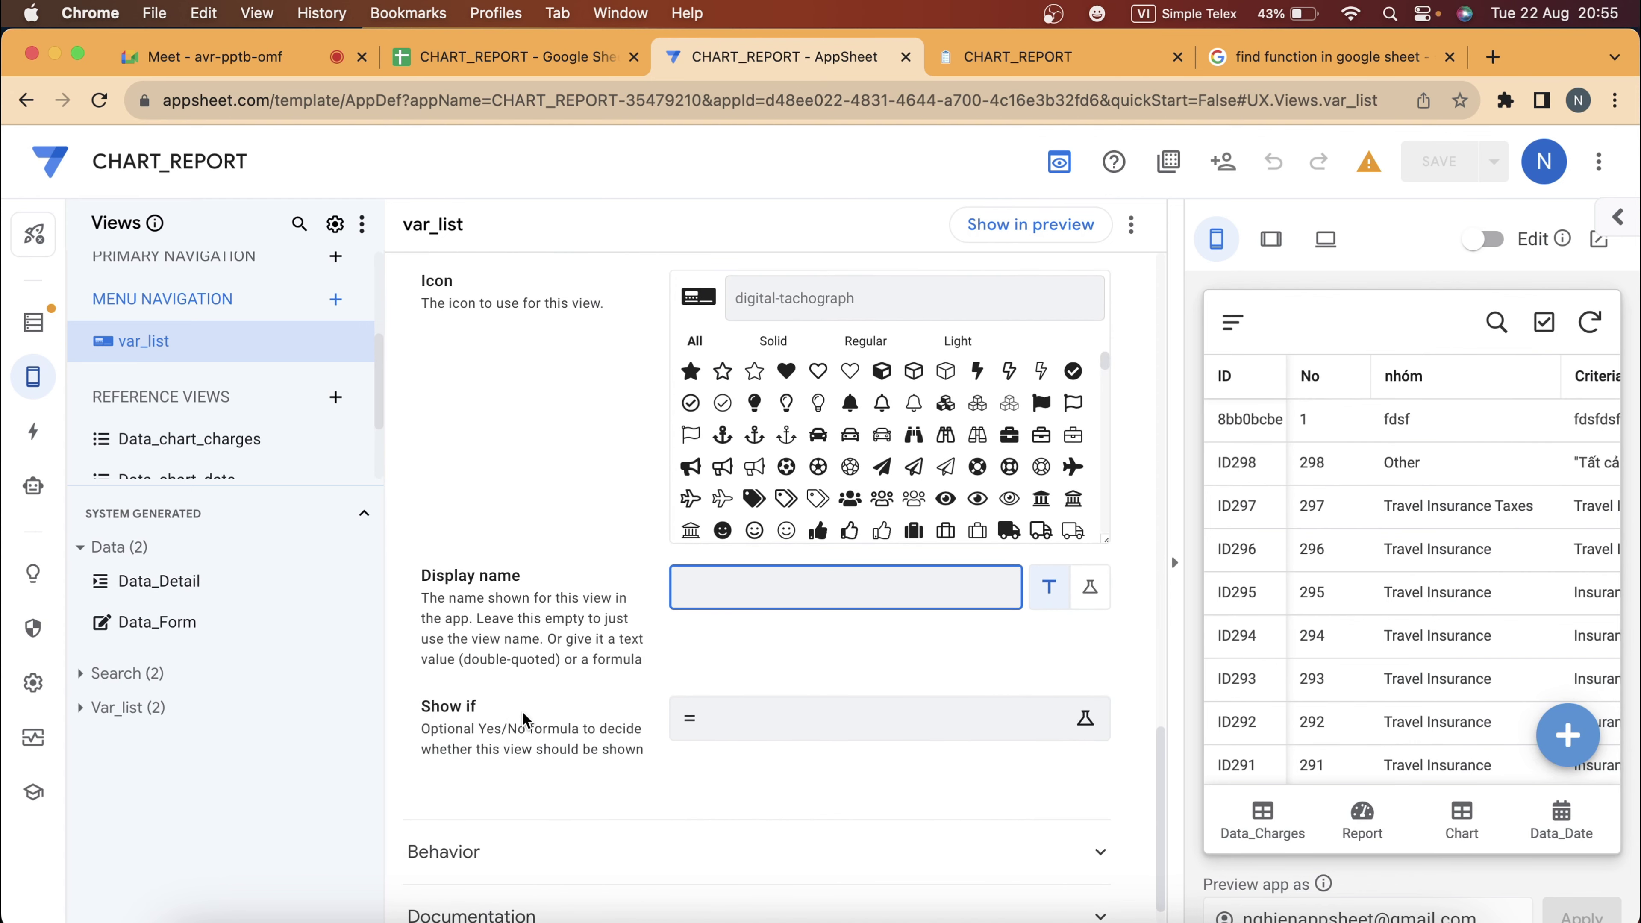
scroll(523, 710, down, 1)
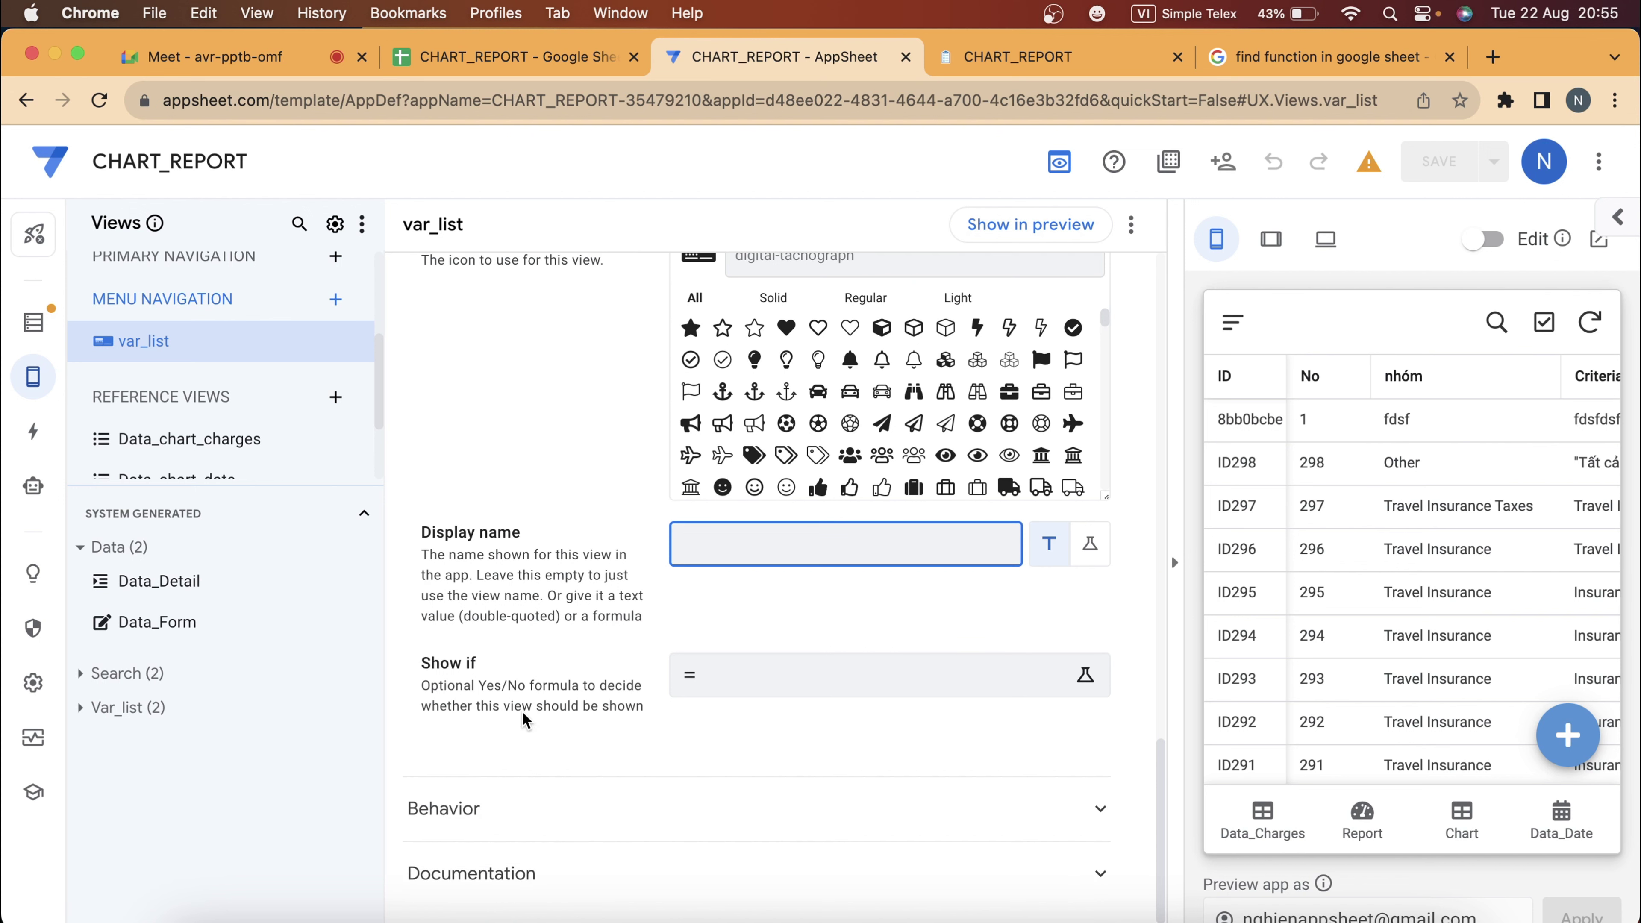
click(524, 813)
scroll(548, 760, down, 1)
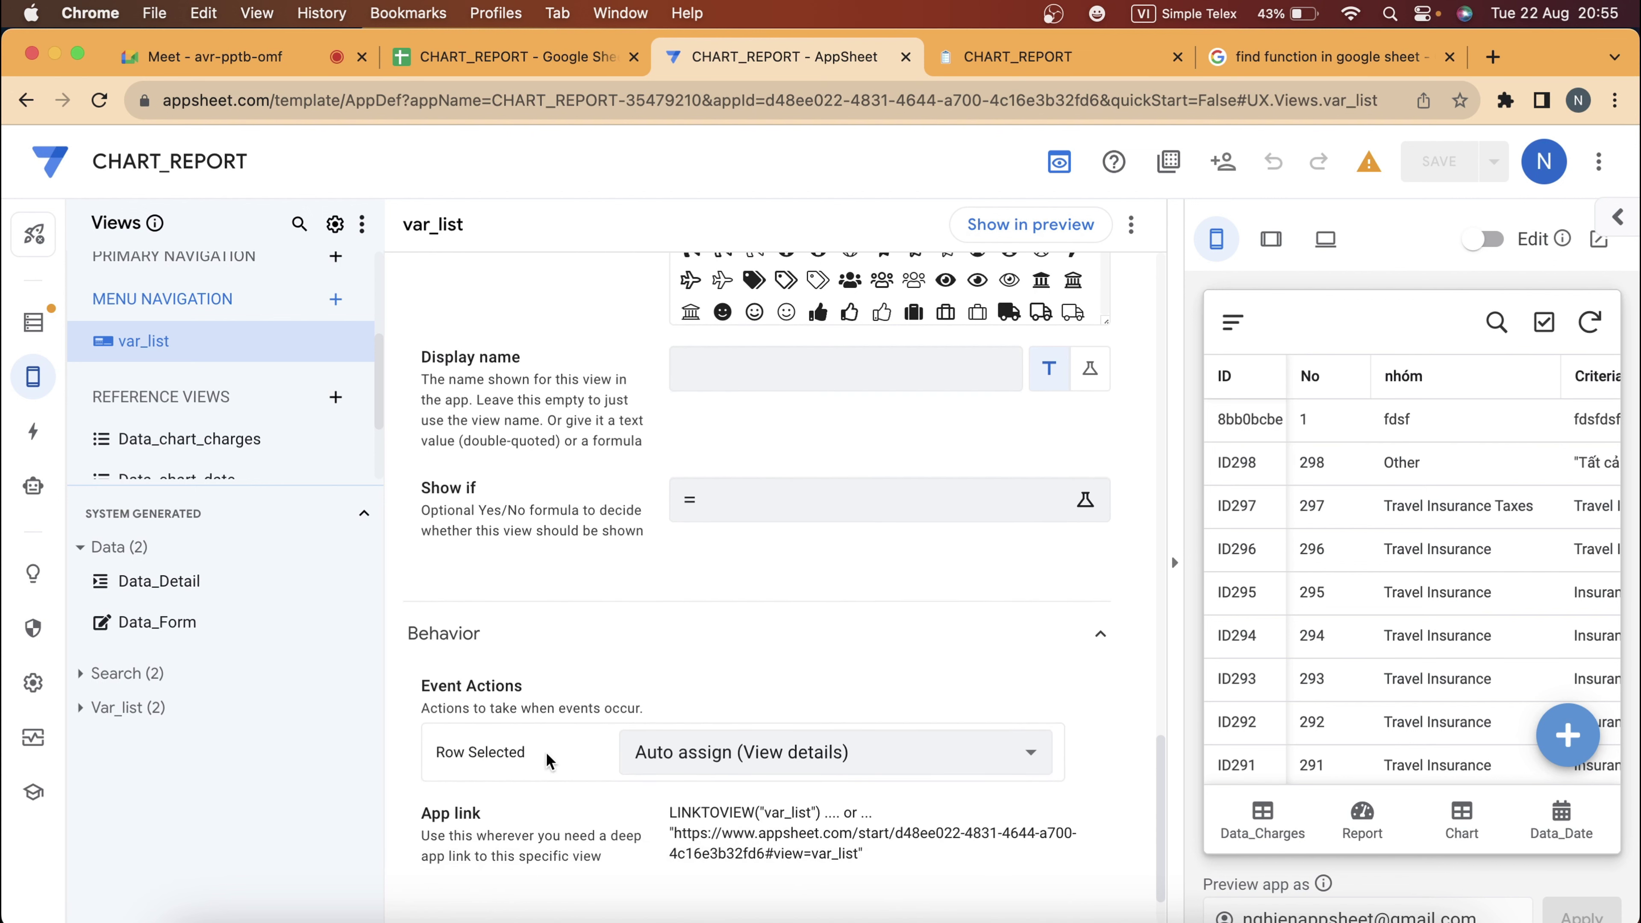
click(738, 762)
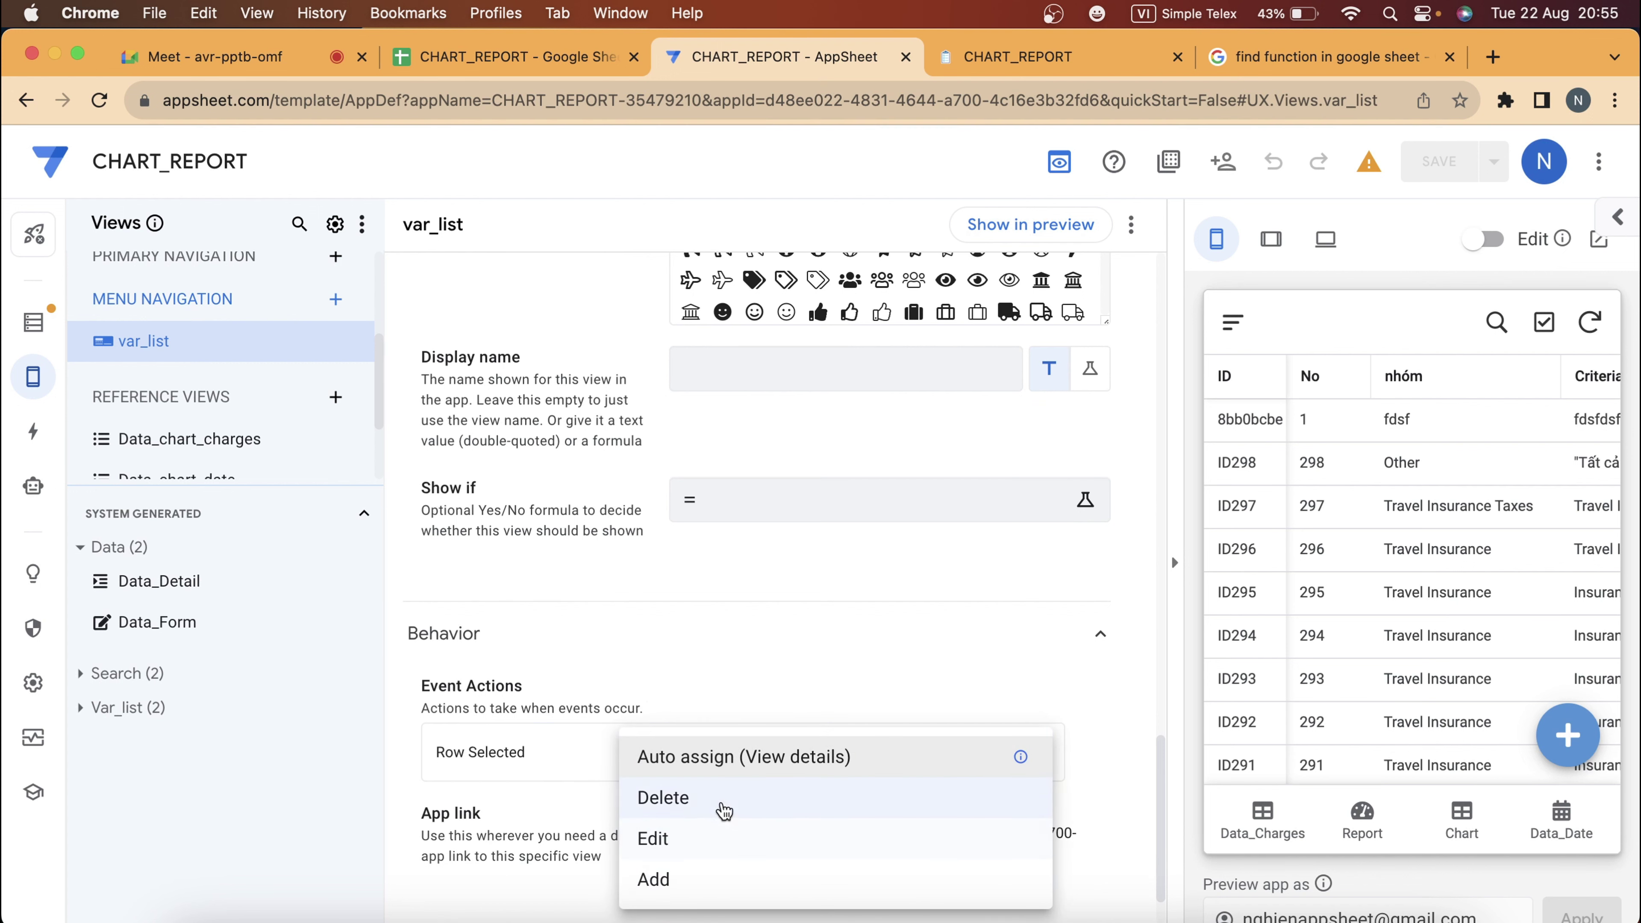
click(731, 774)
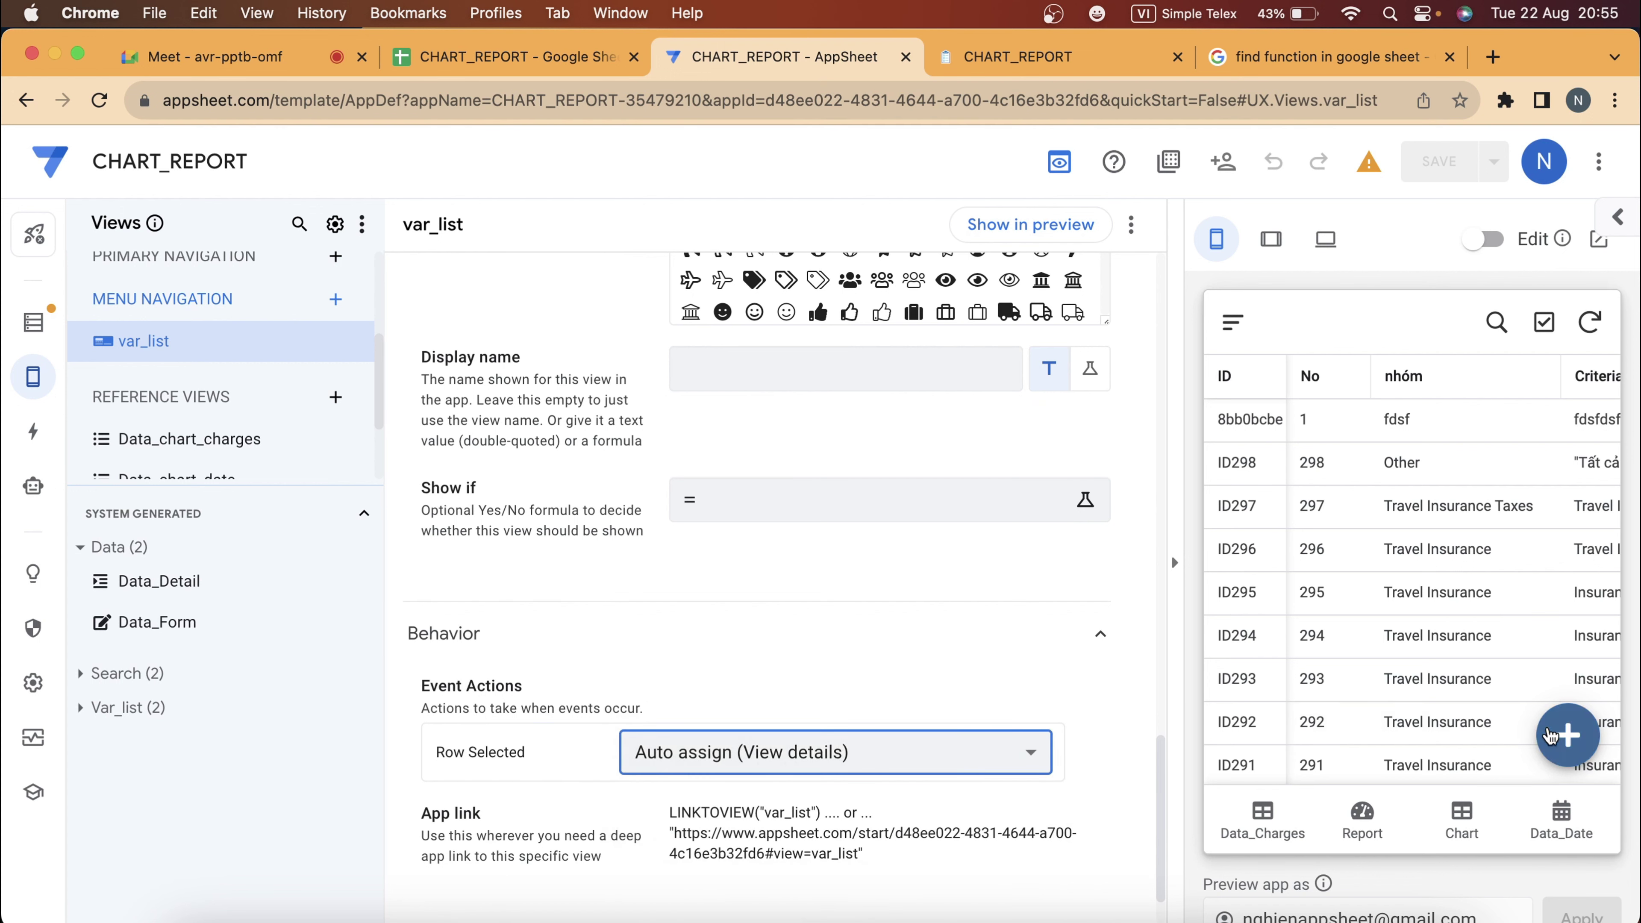
Open and cancel a new-row form in the app preview.
click(1563, 731)
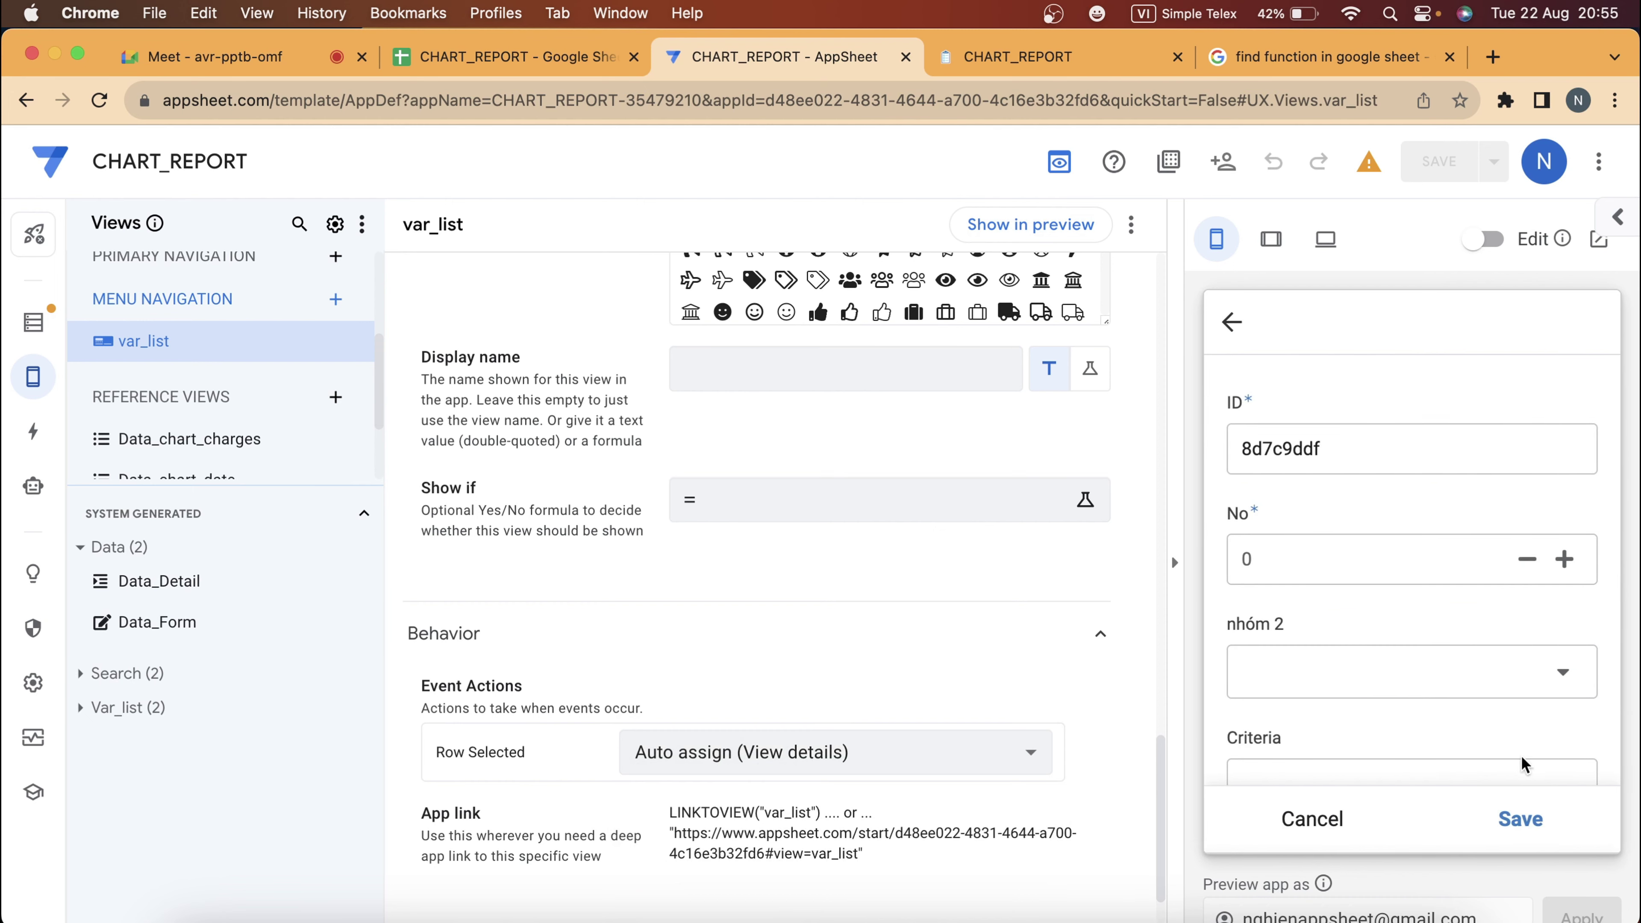
click(1315, 820)
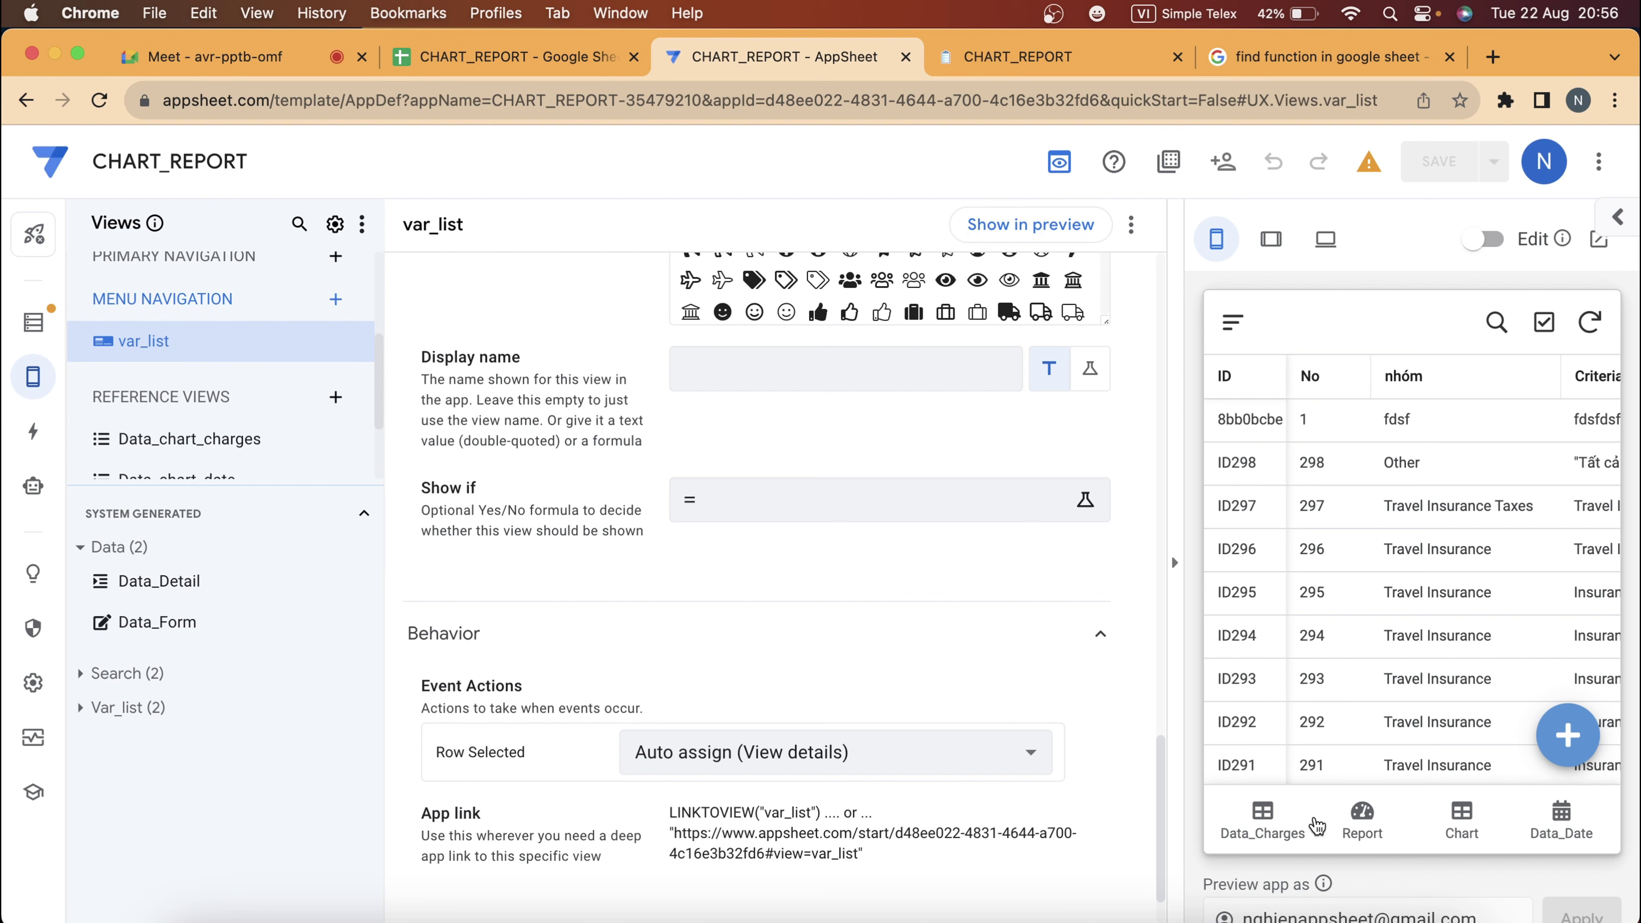
scroll(580, 676, down, 2)
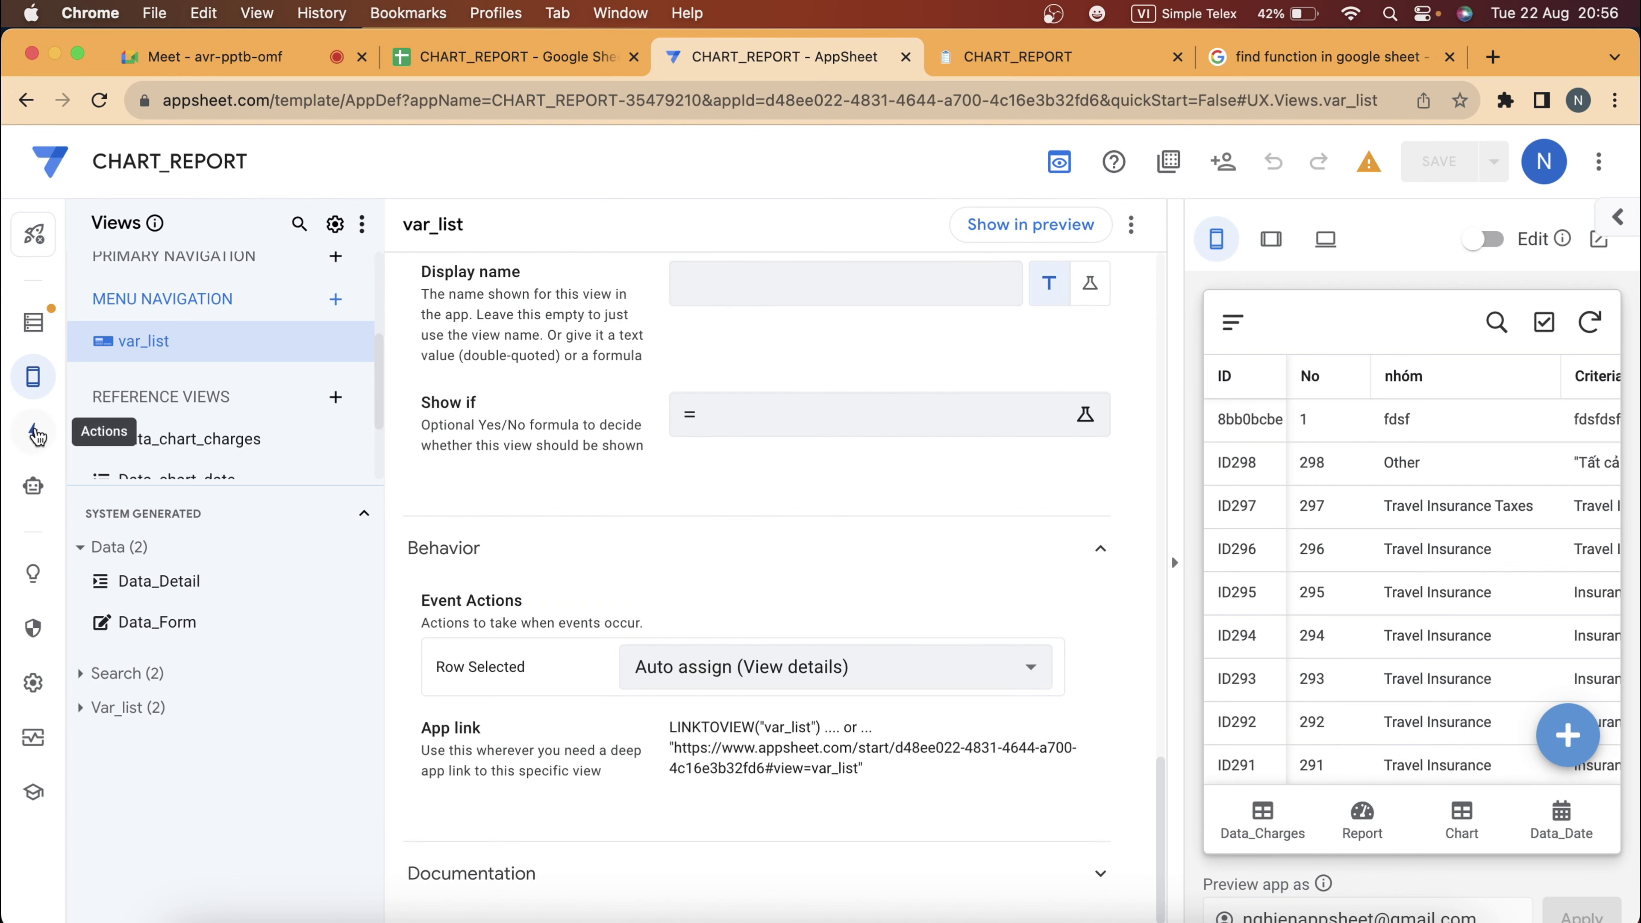
Create a blank New Action for the Data table, then delete it.
click(36, 434)
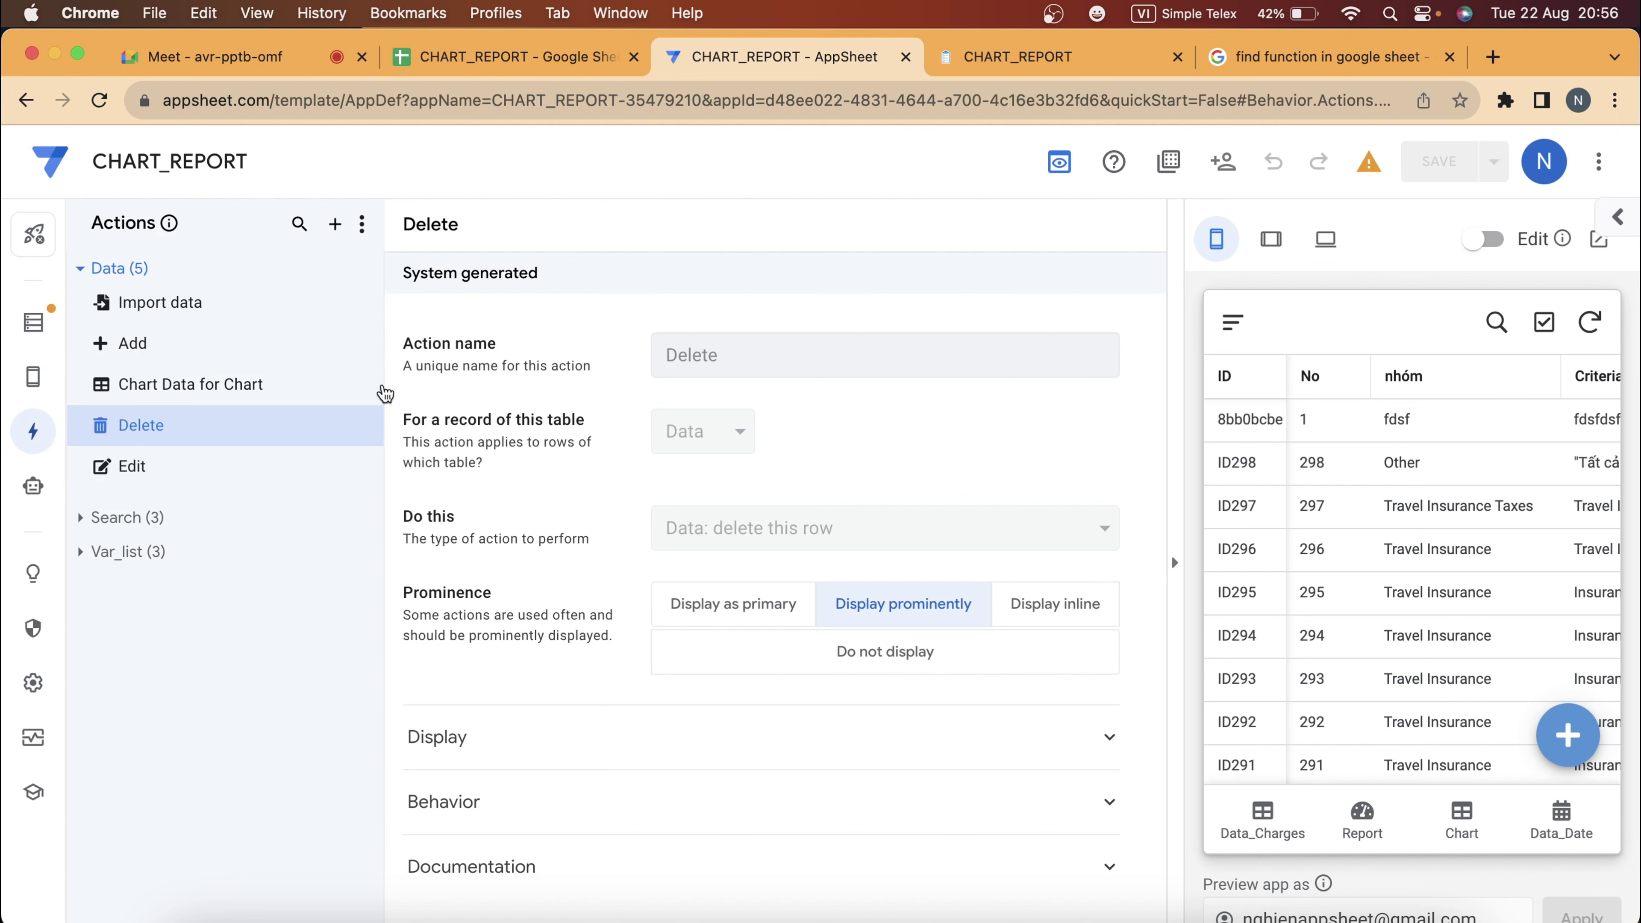
click(334, 223)
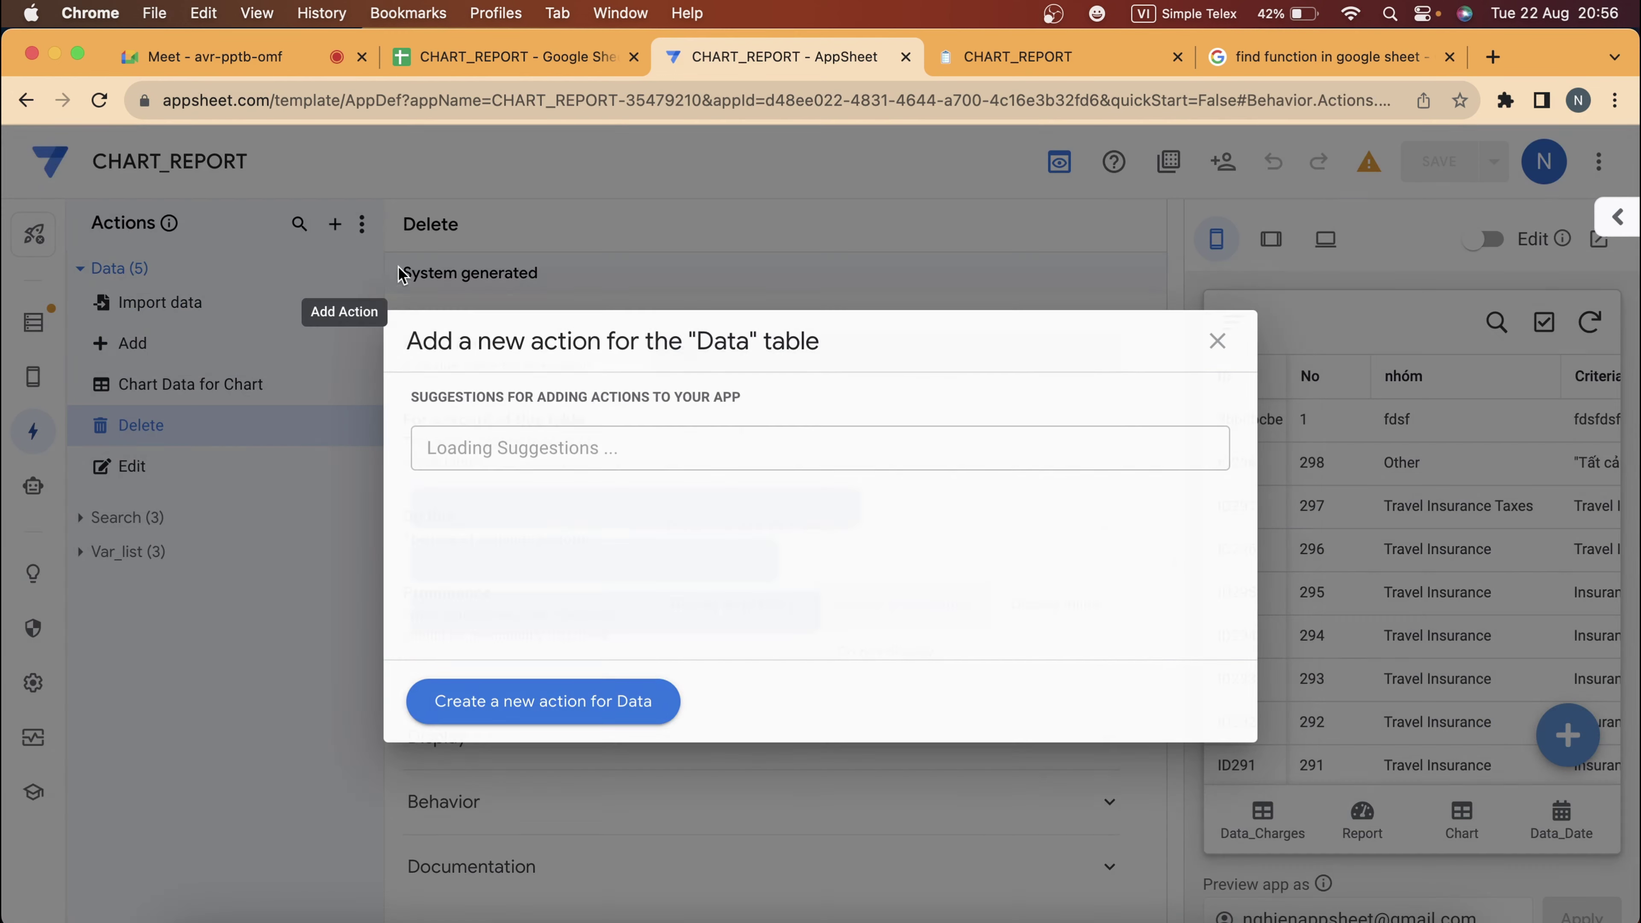
click(531, 711)
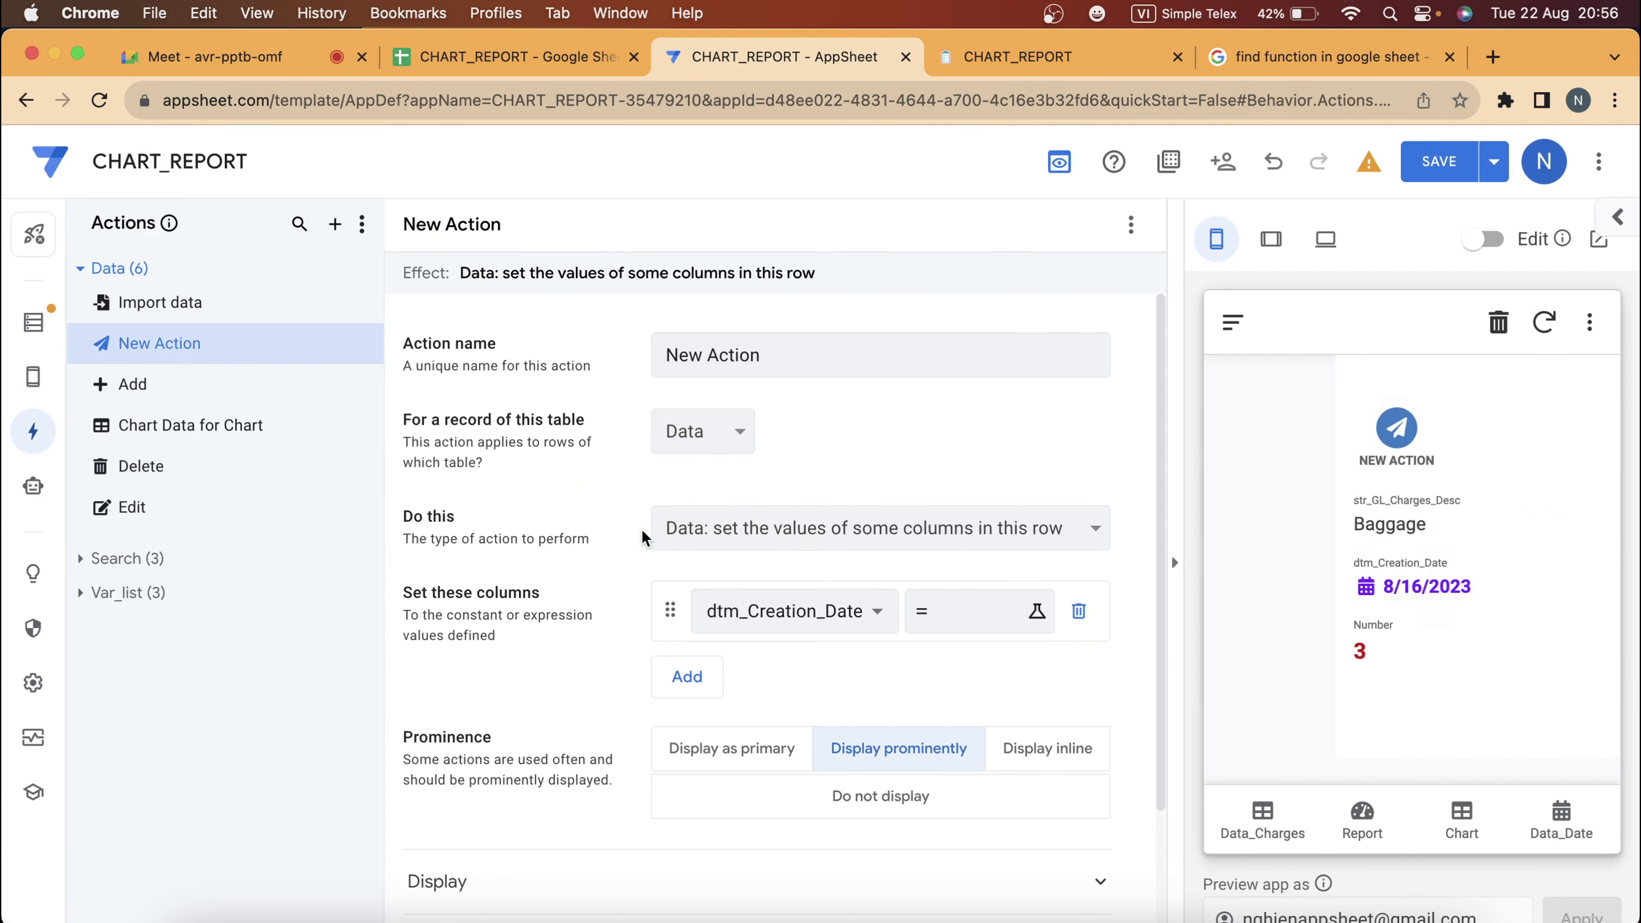
click(368, 343)
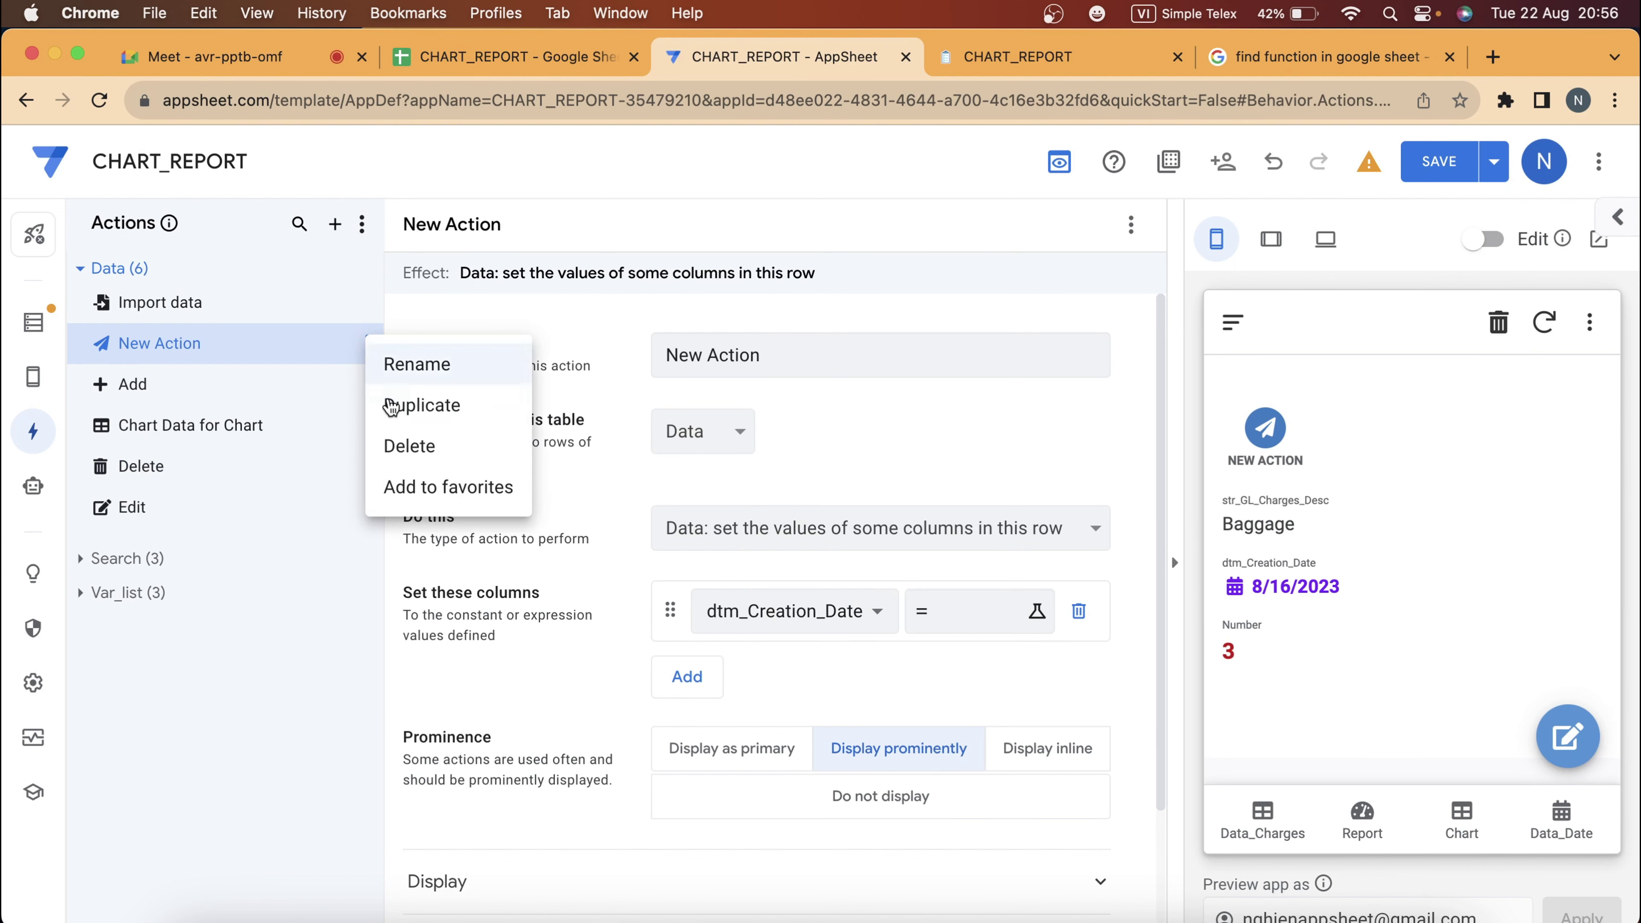
click(411, 445)
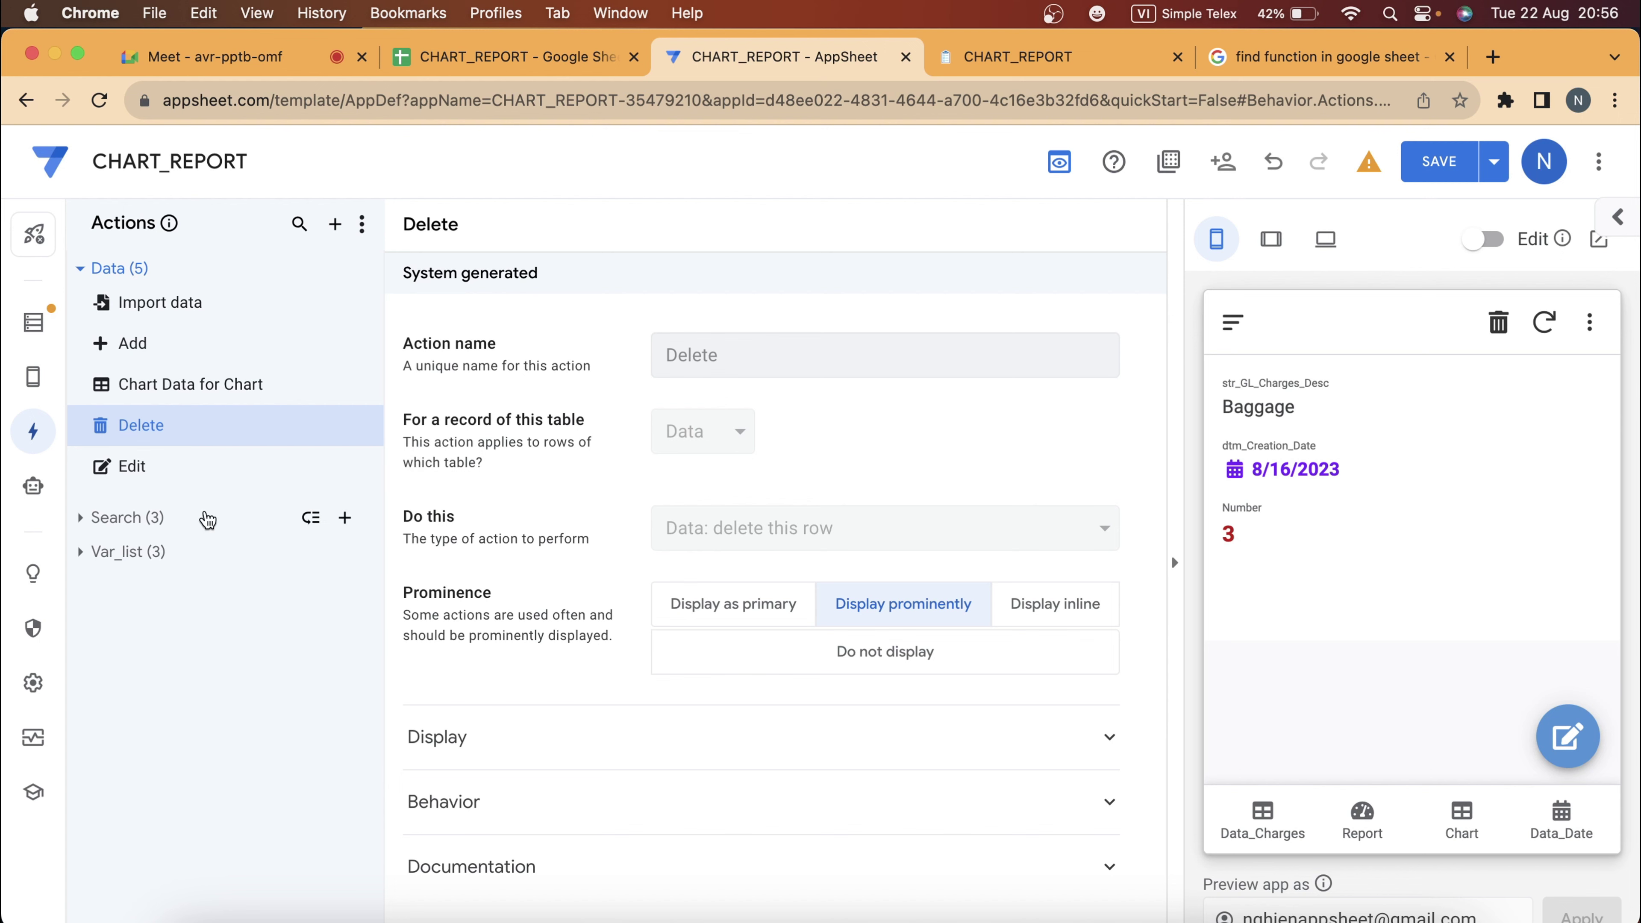
Go to the CHART_REPORT spreadsheet and look through the Clean_Data_2 and Search sheets.
click(989, 57)
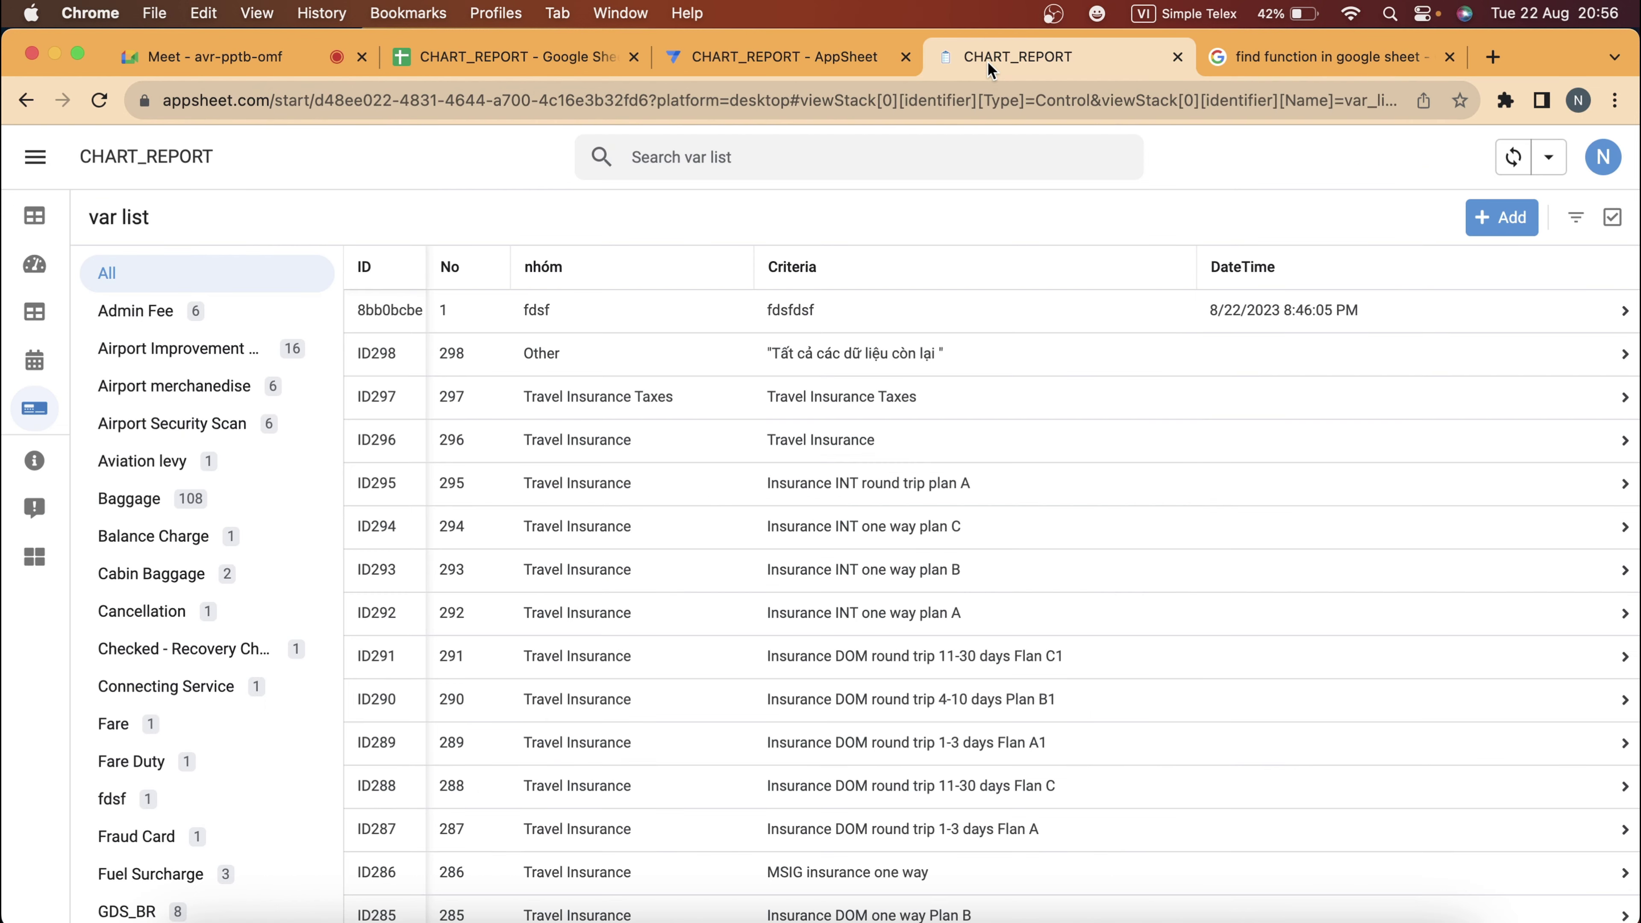
click(517, 57)
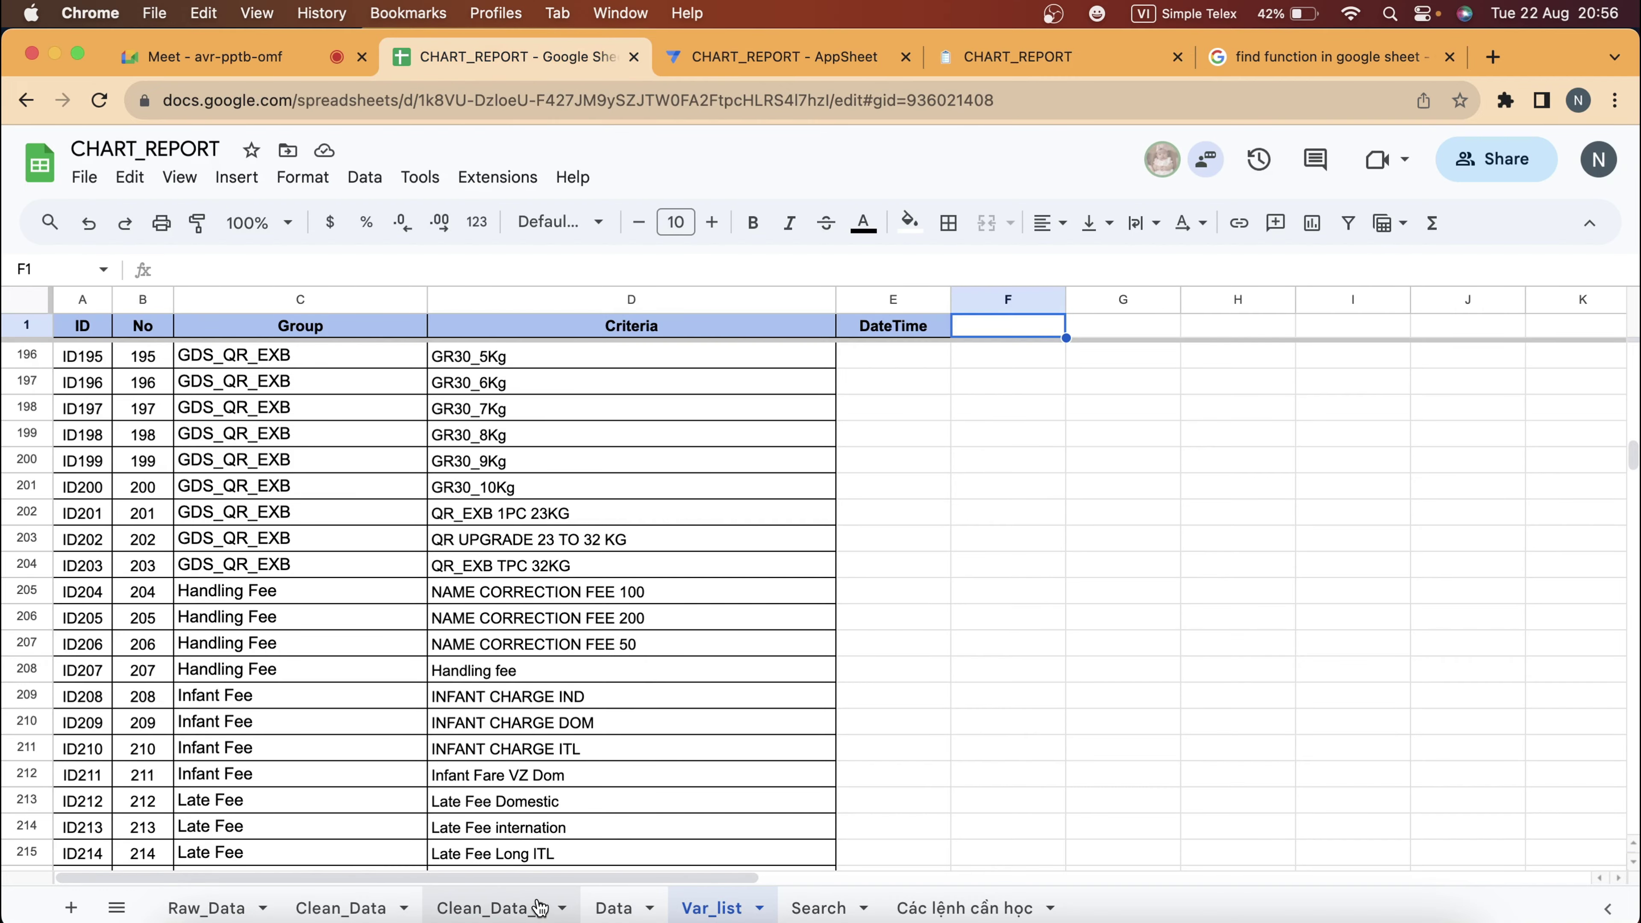
scroll(536, 906, left, 5)
click(536, 906)
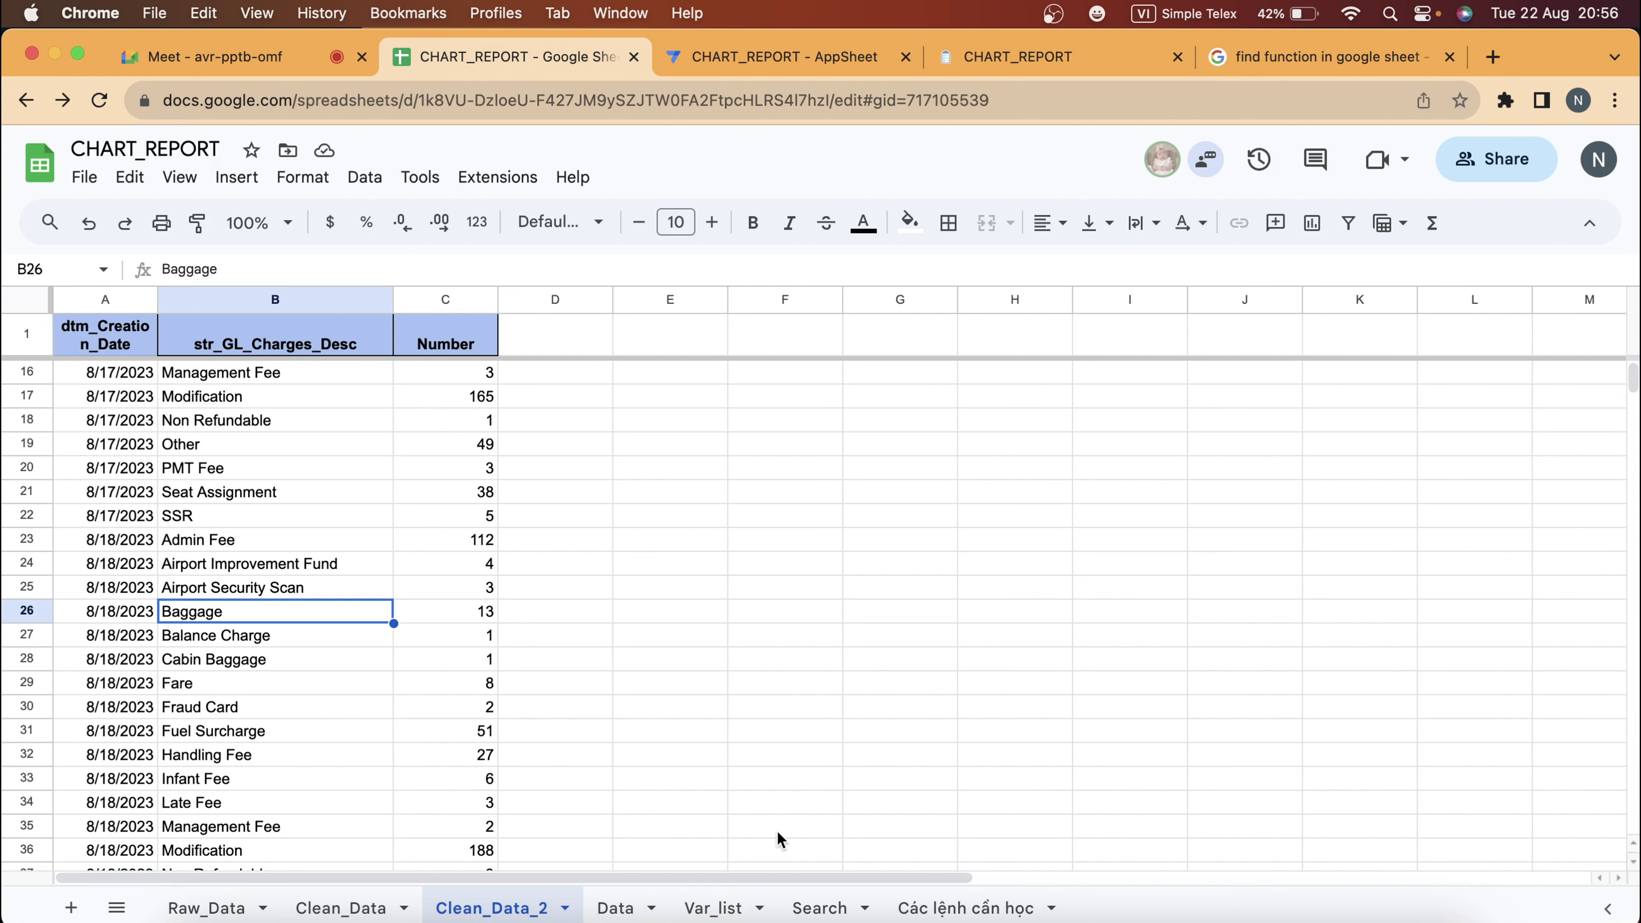
click(801, 905)
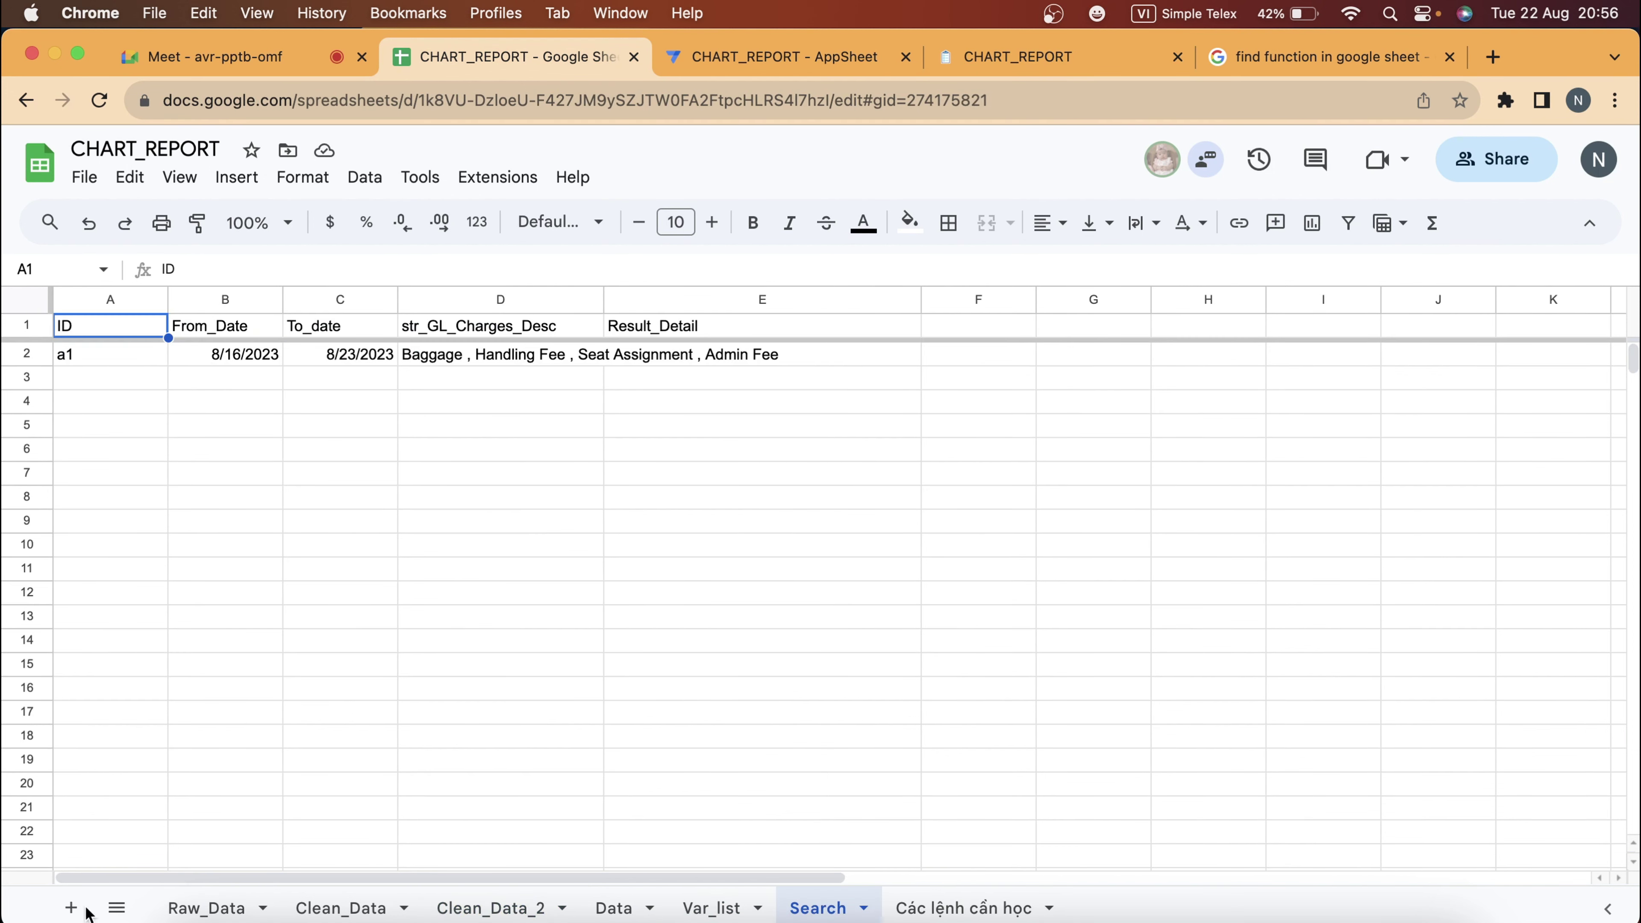
Add a new sheet named User and start typing the header in cell A1.
click(71, 908)
double_click(924, 908)
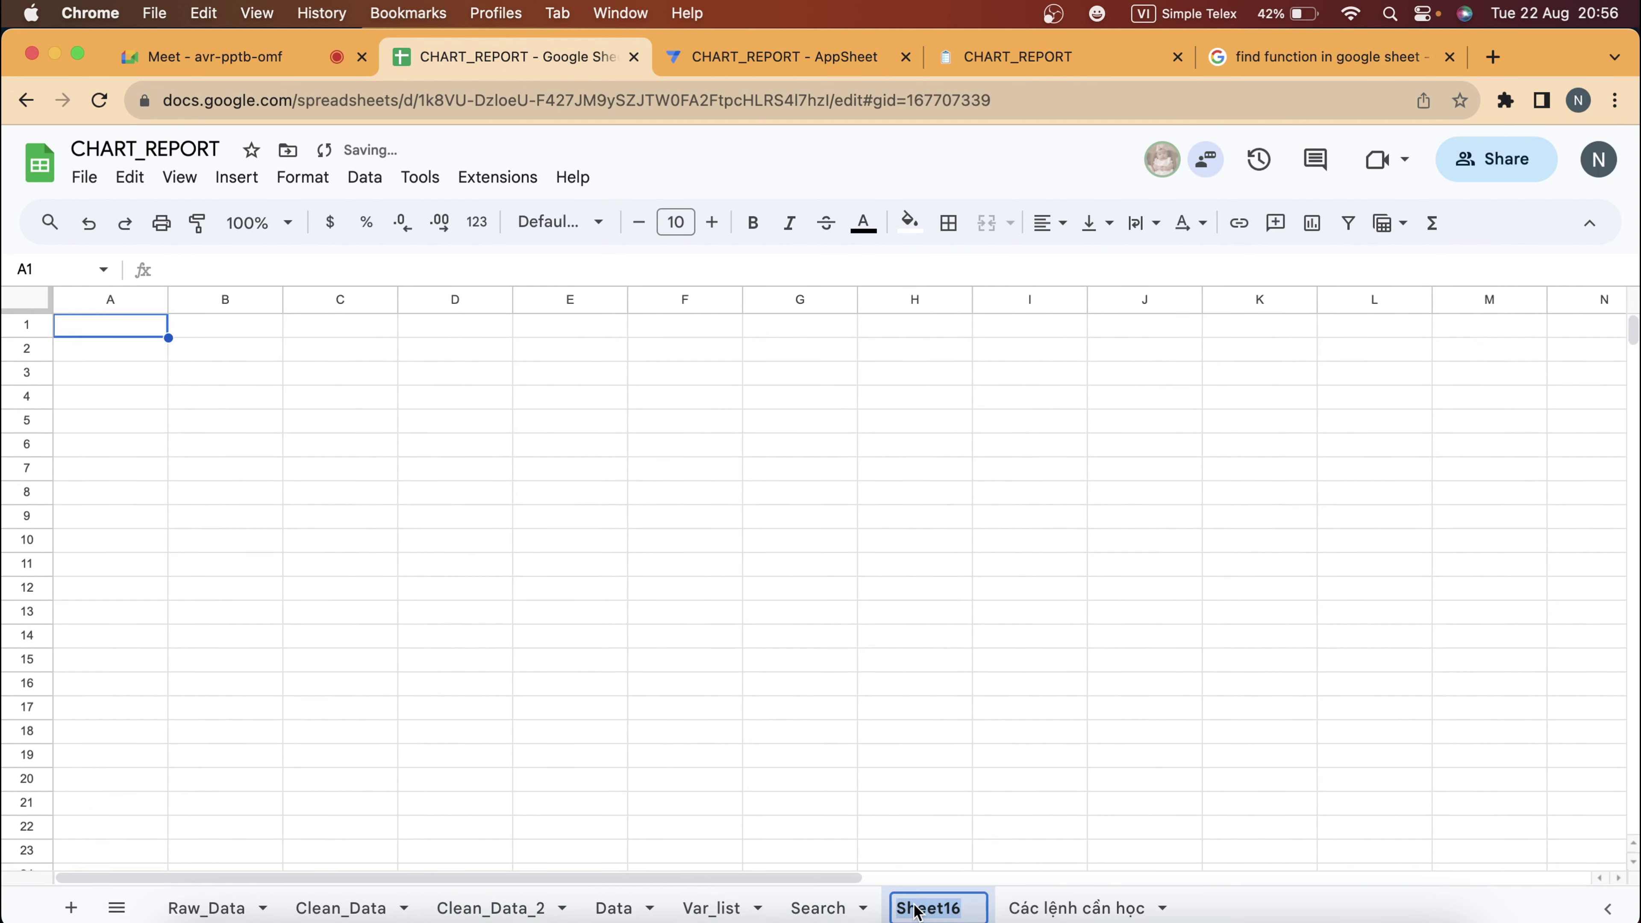
text(User)
key(Return)
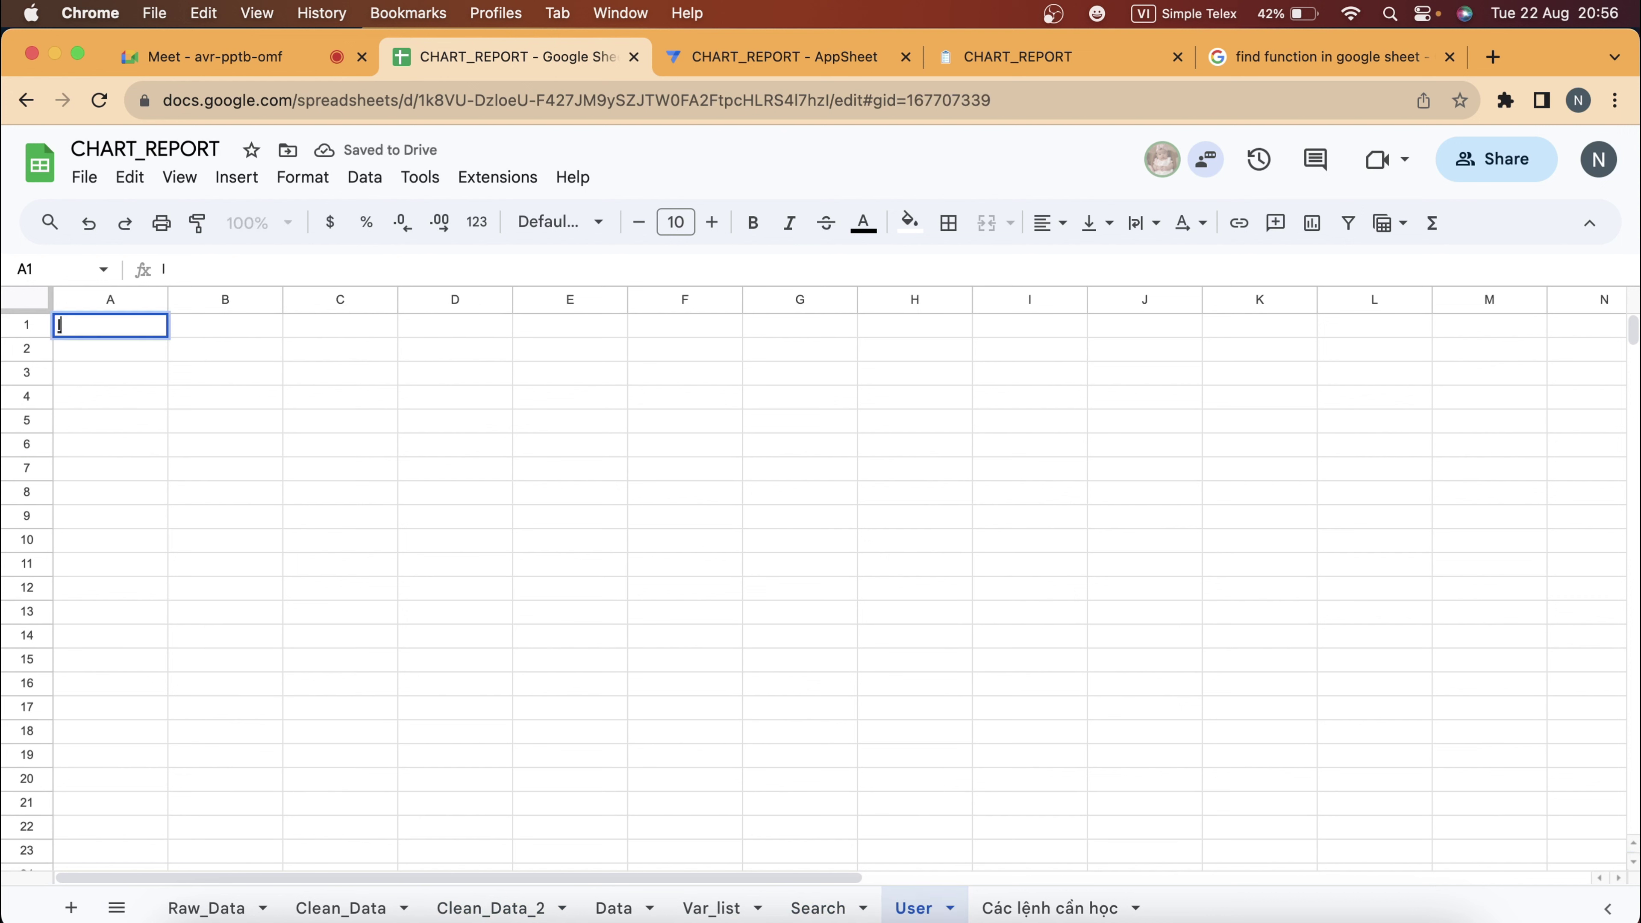
text(USe)
key(BackSpace)
Enter the User sheet headers UserID, Full_name and Image in A1:C1.
text(rID)
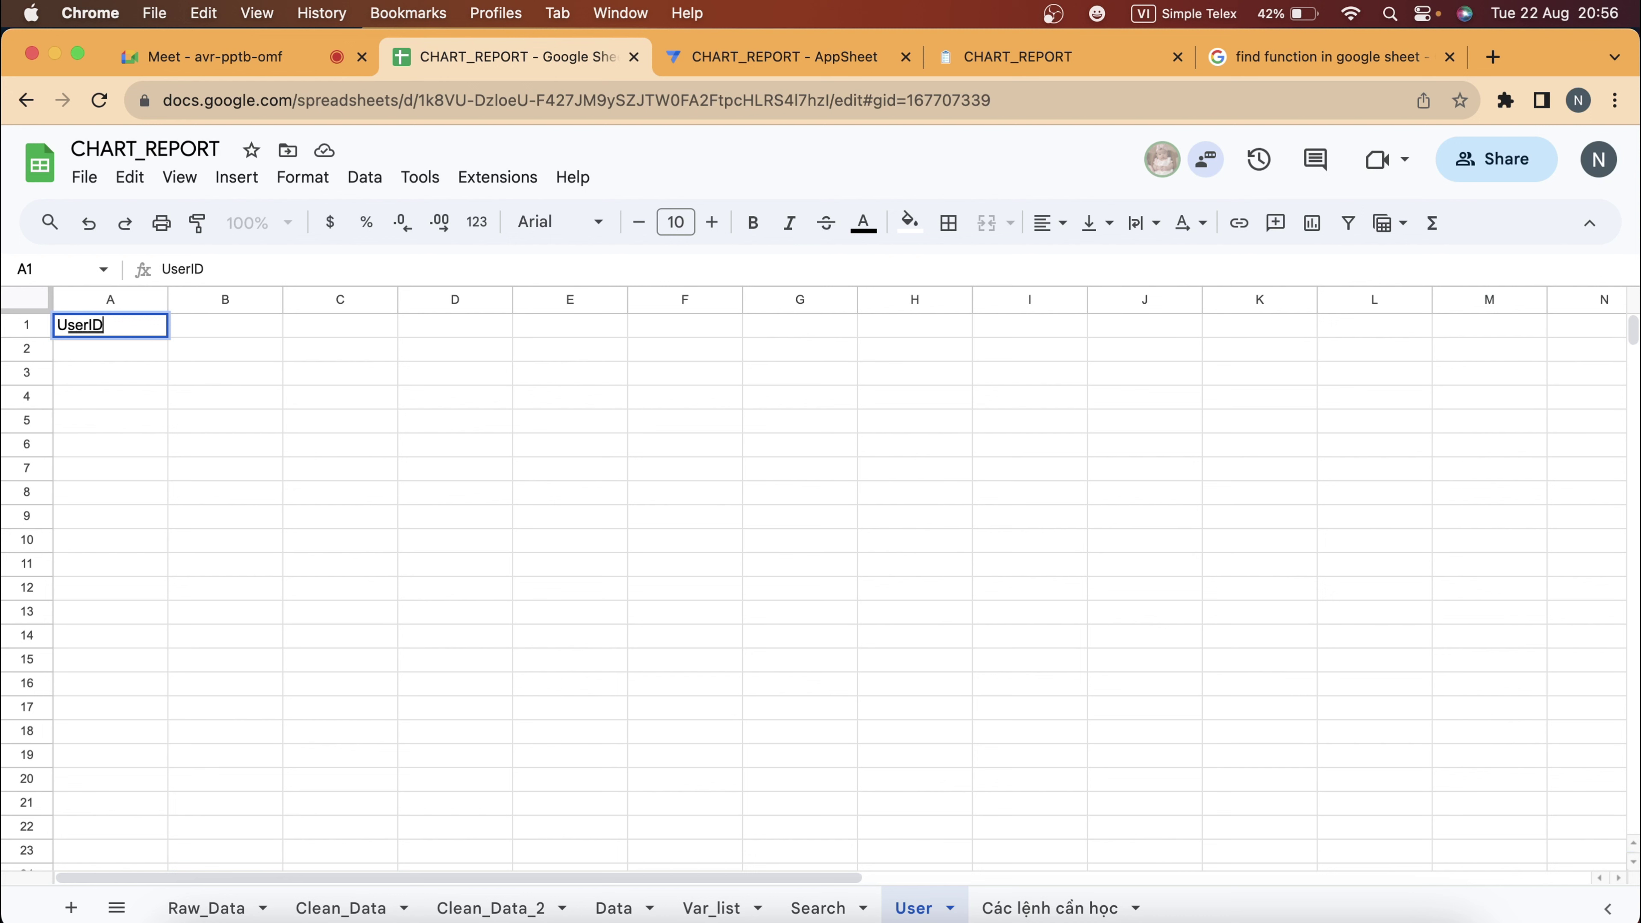
key(Tab)
text(Full)
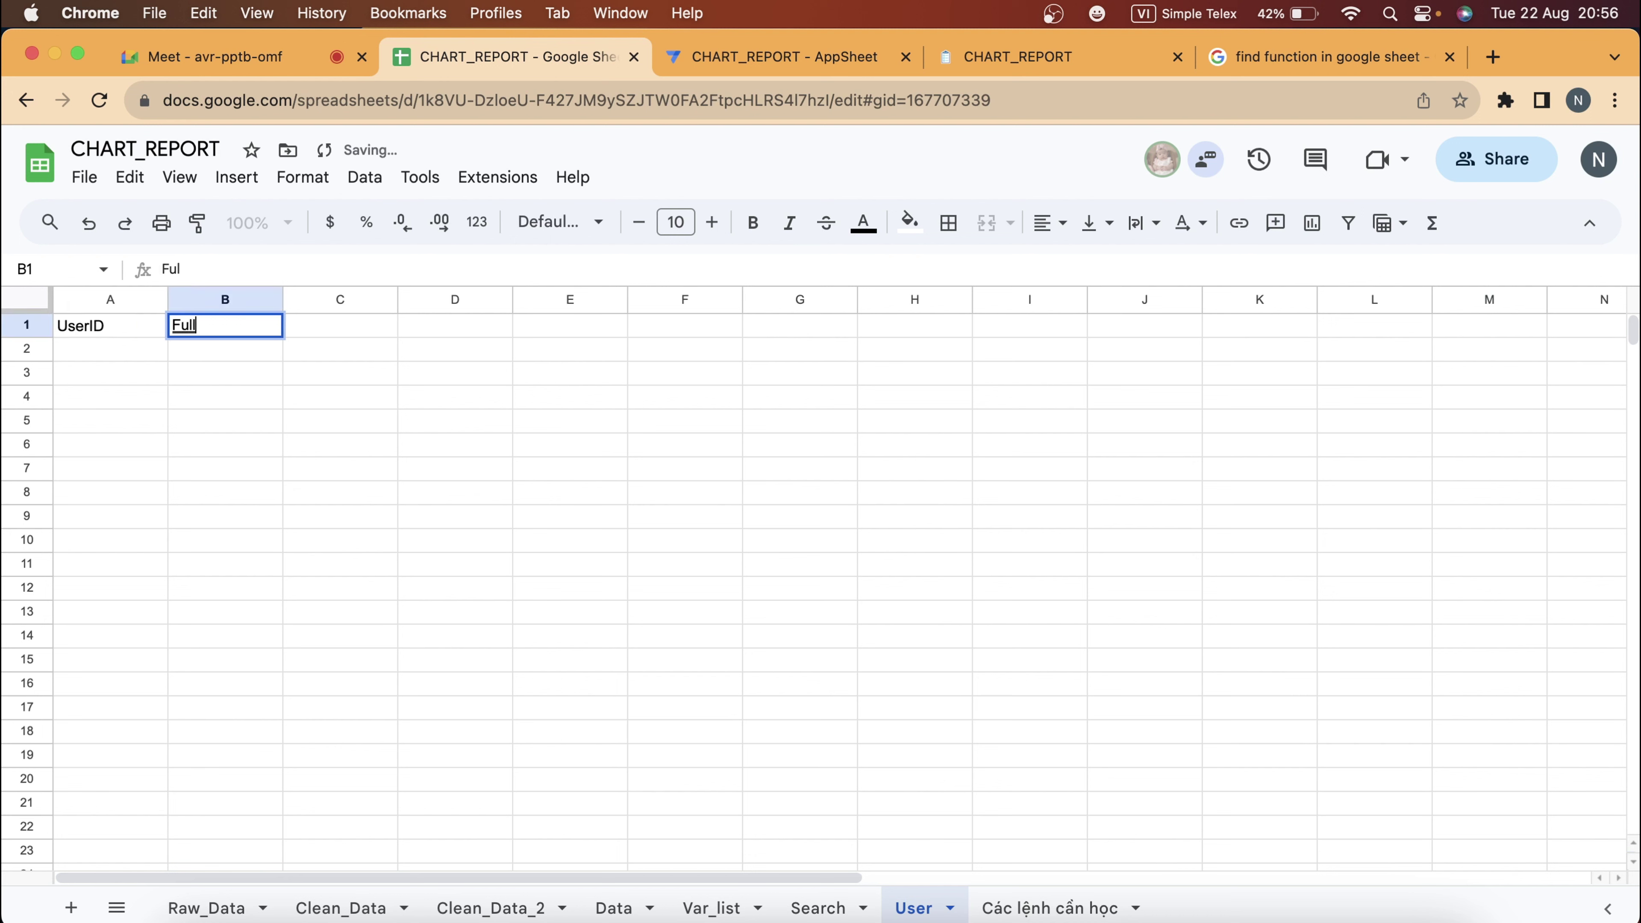
text(_name)
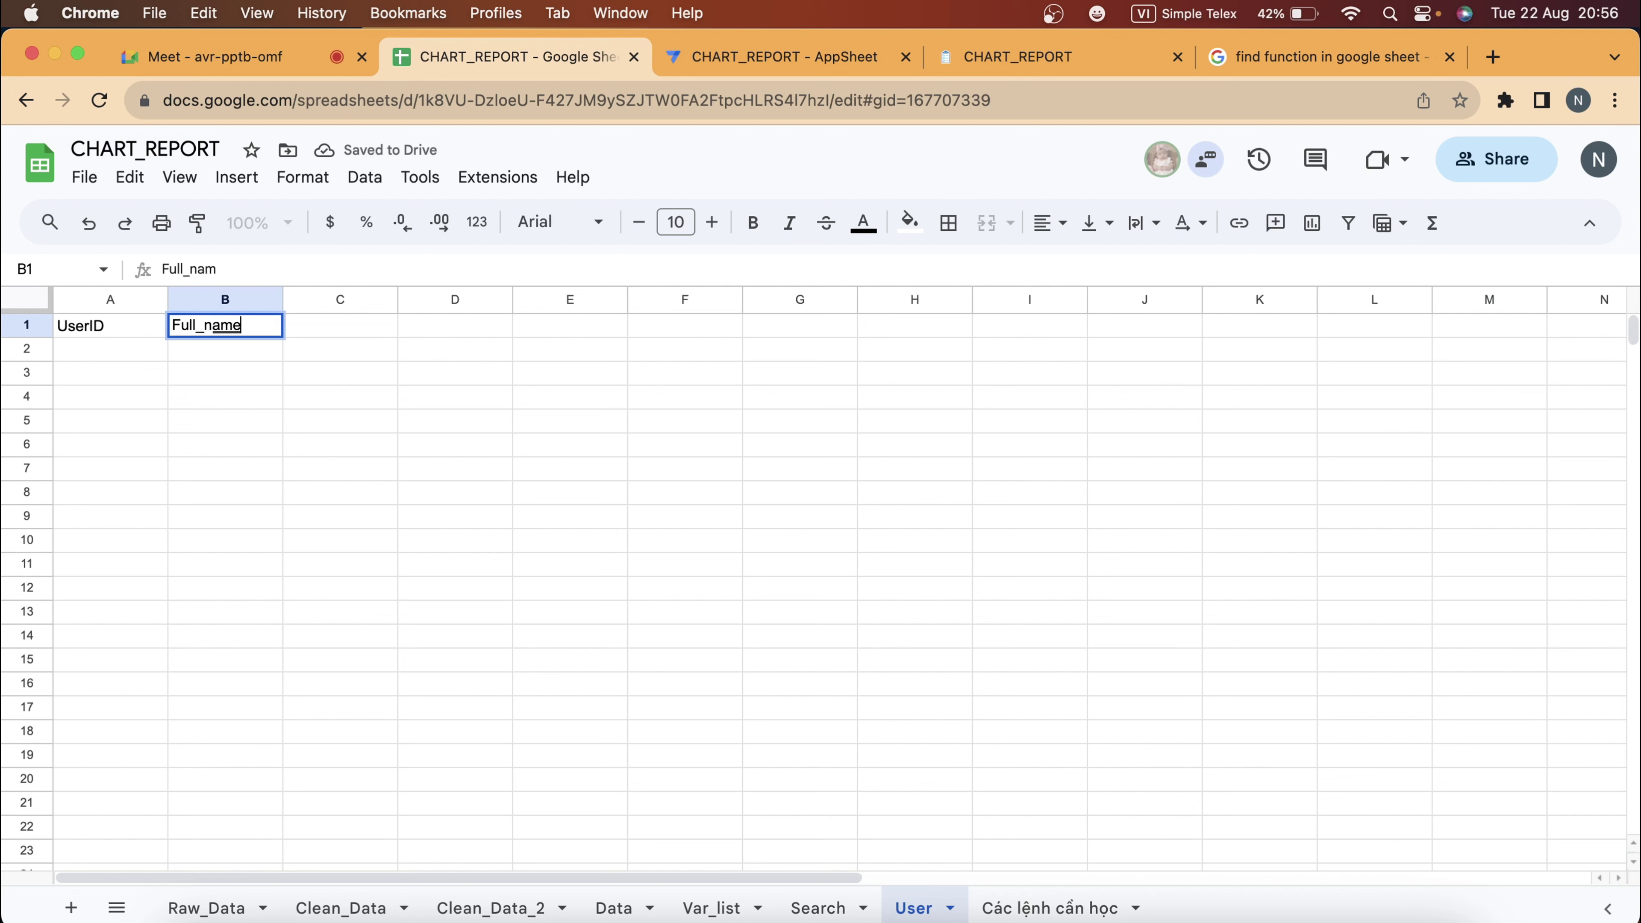
key(Tab)
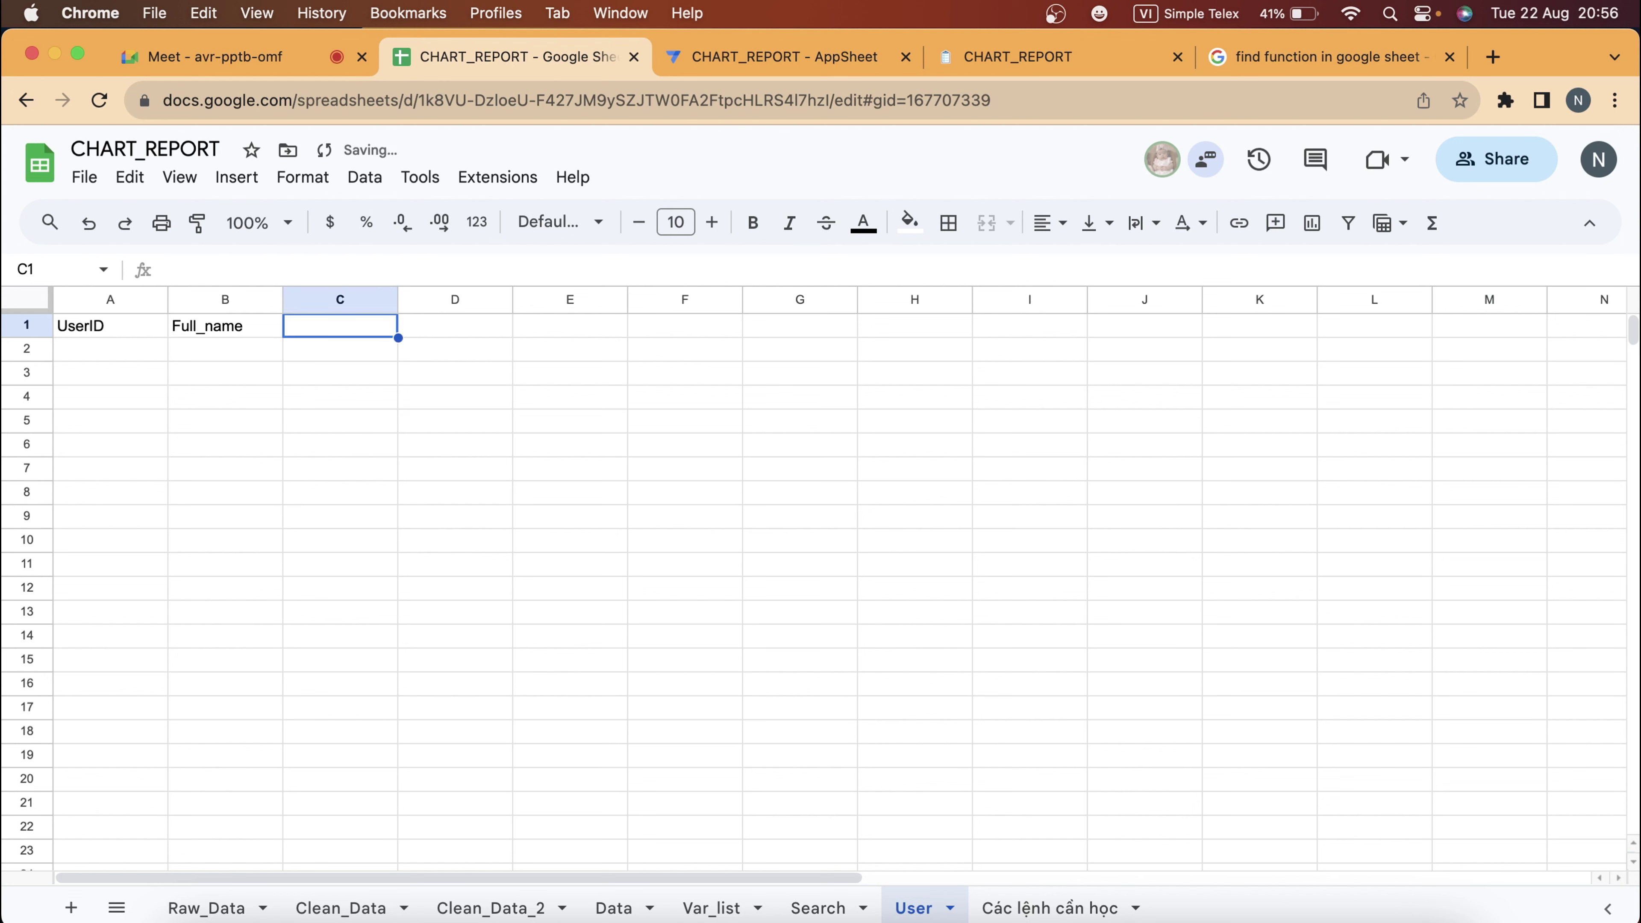
text(Imag)
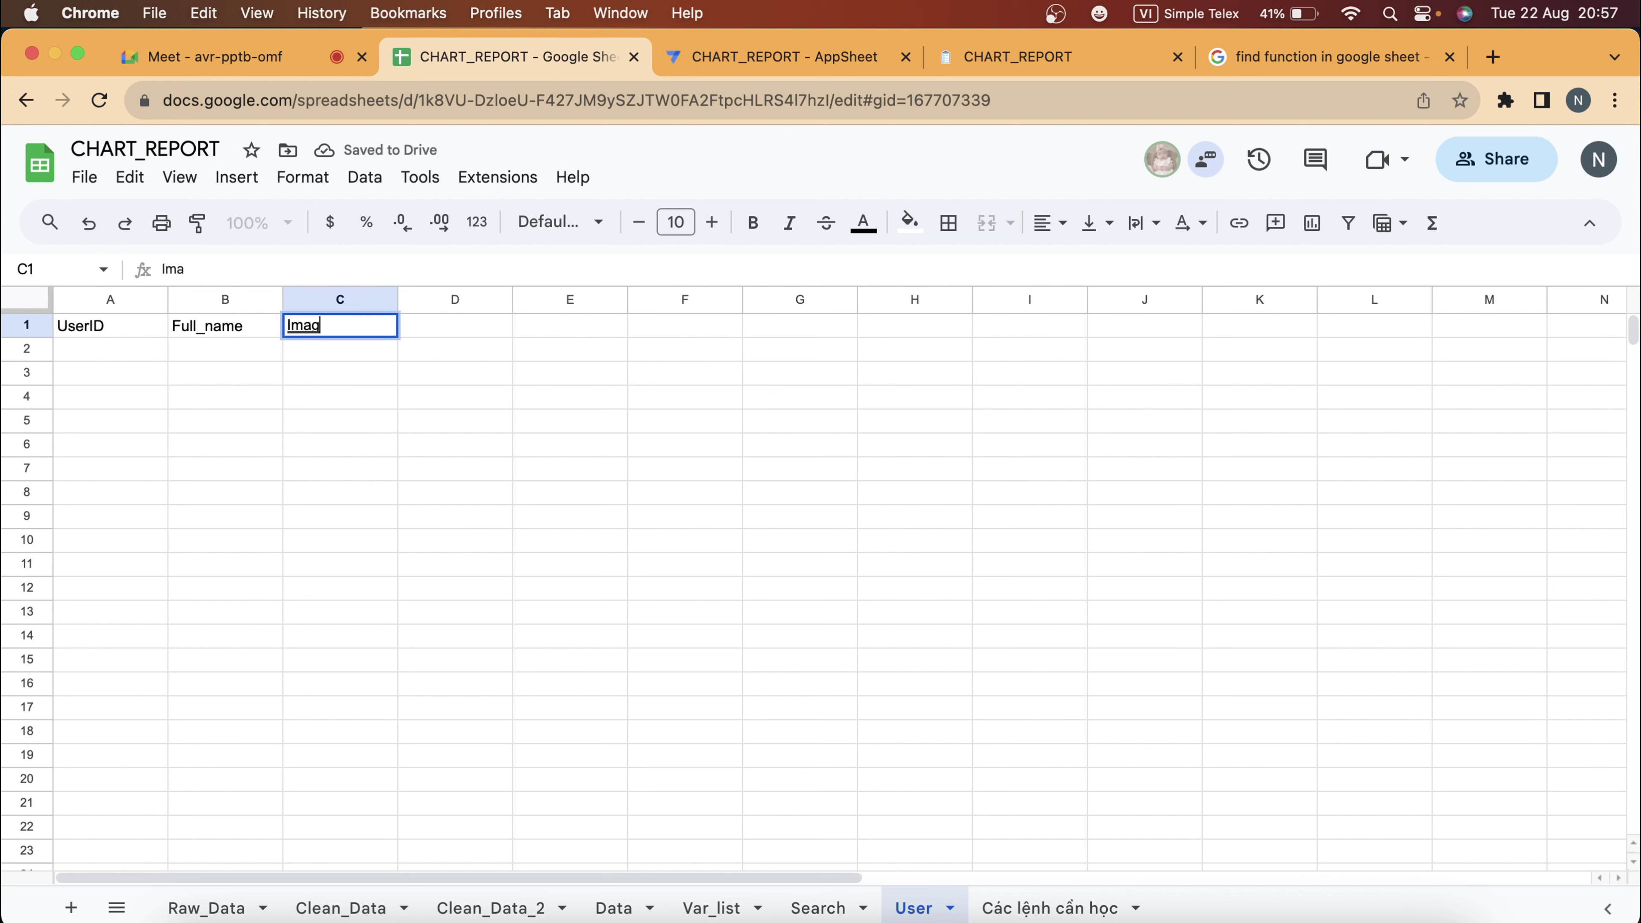
text(e)
key(Tab)
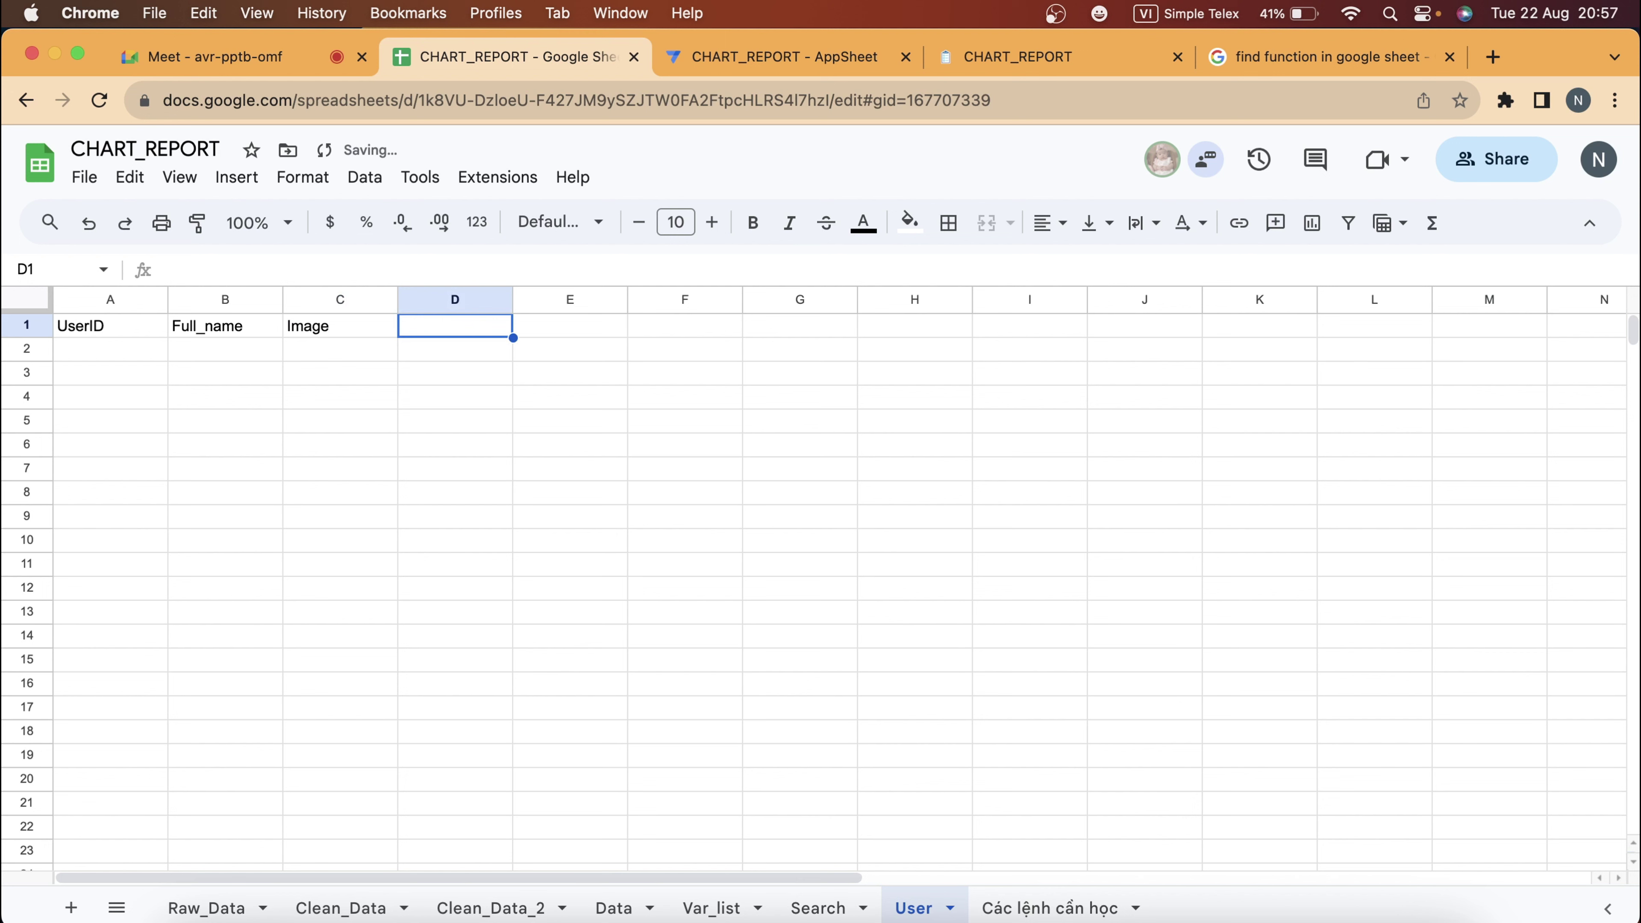
Add the Dept, Part and Position headers in D1:F1, correcting the Position spelling.
text(Dept)
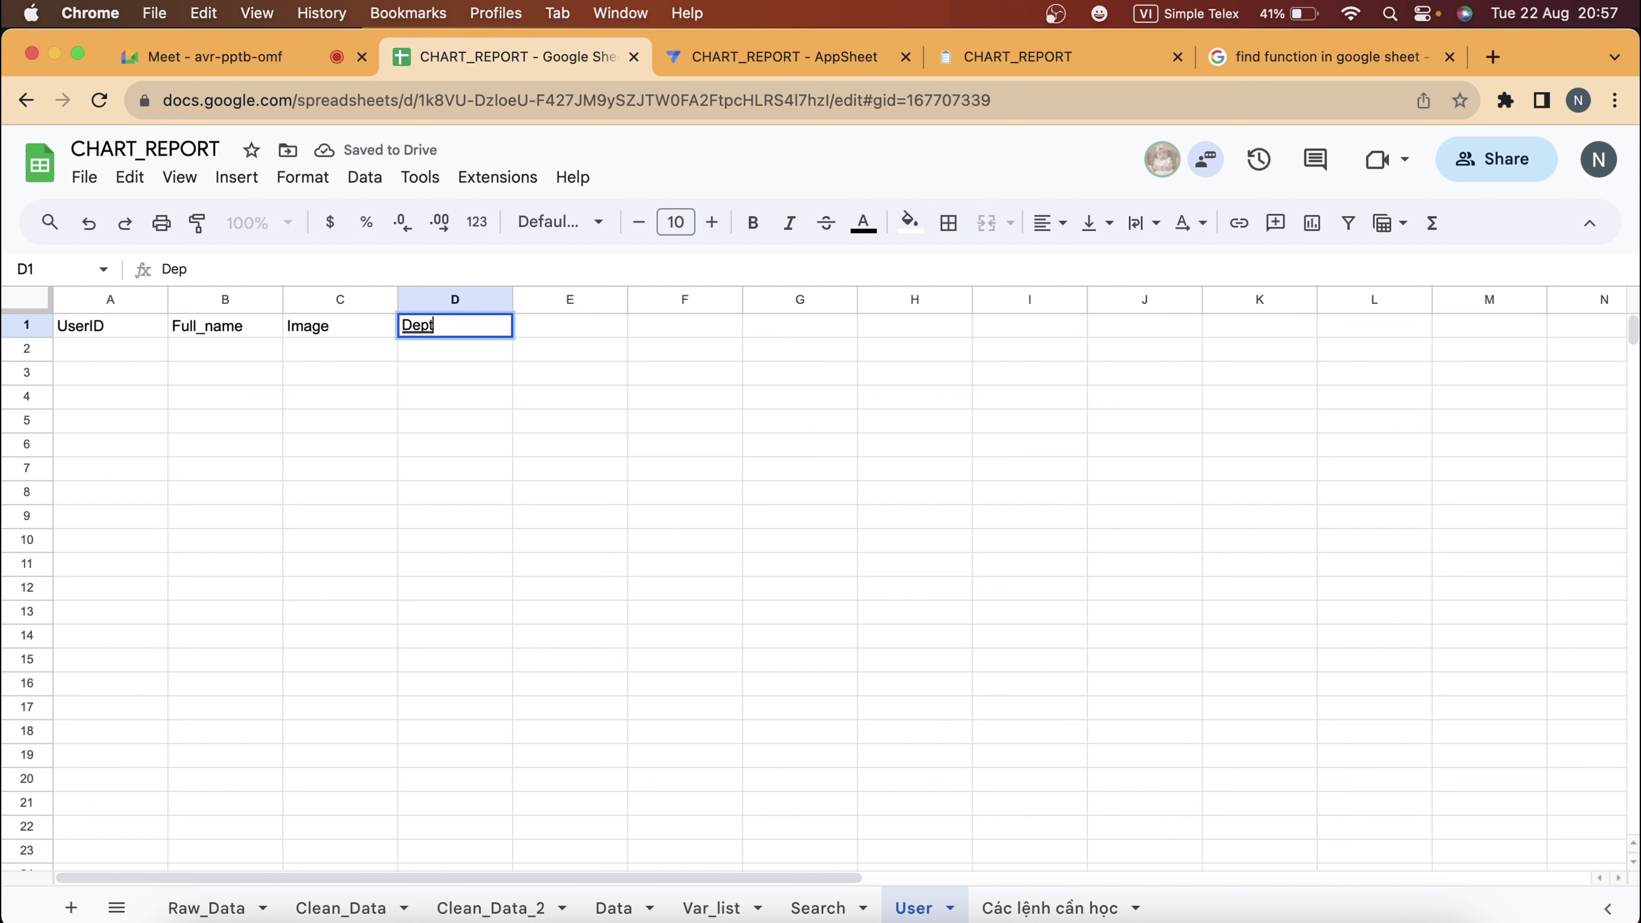
key(Tab)
text(Part)
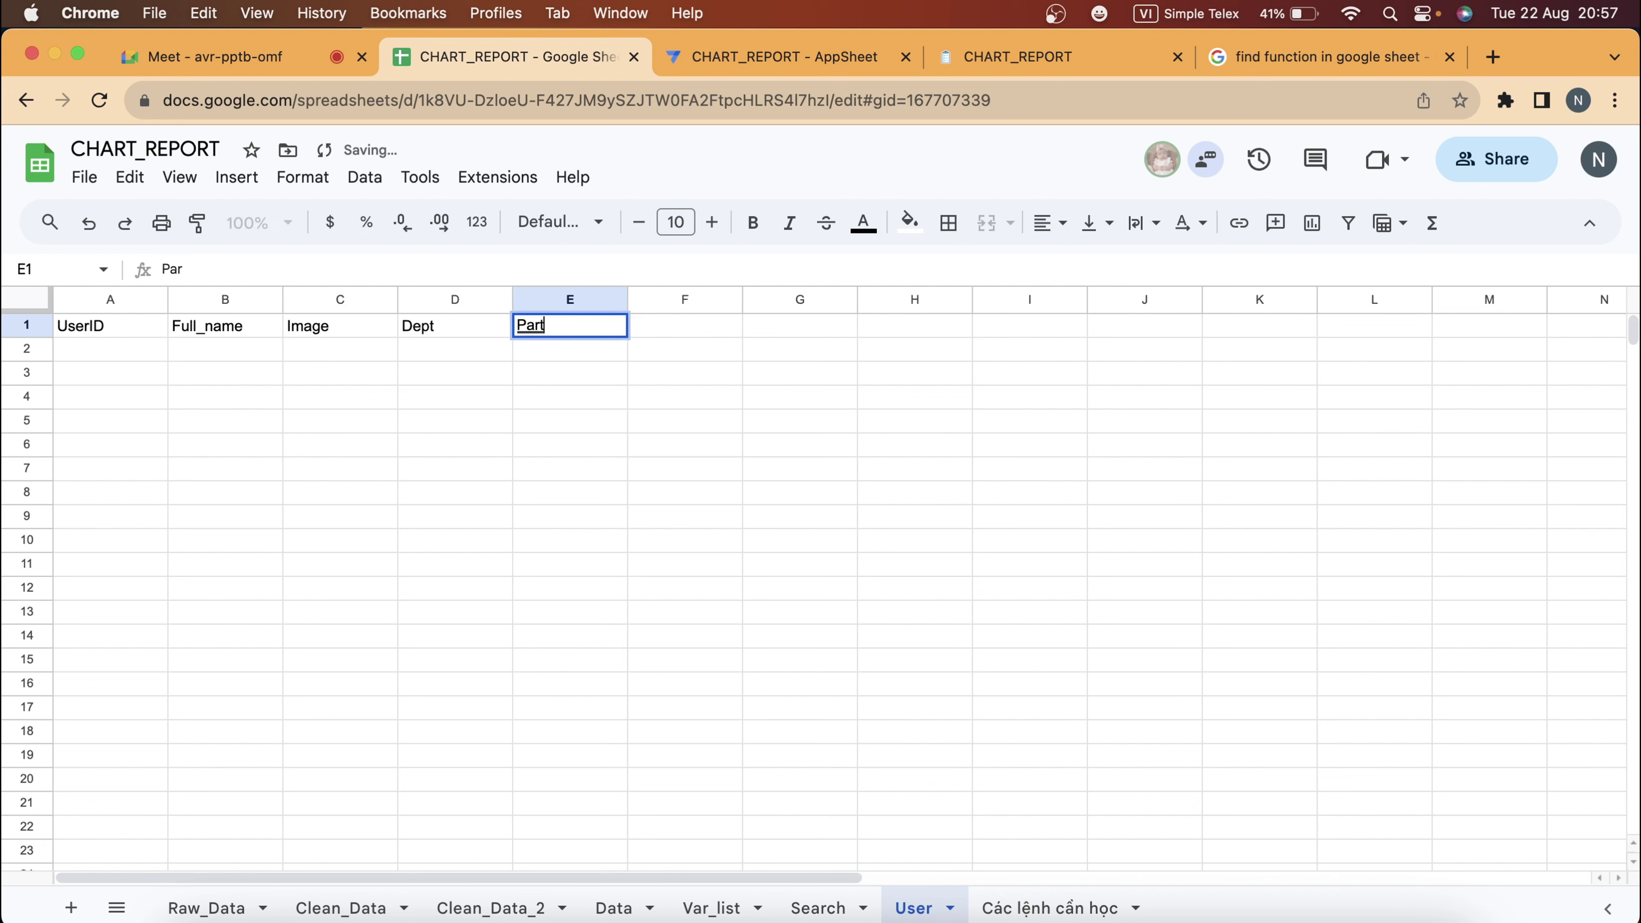
key(Tab)
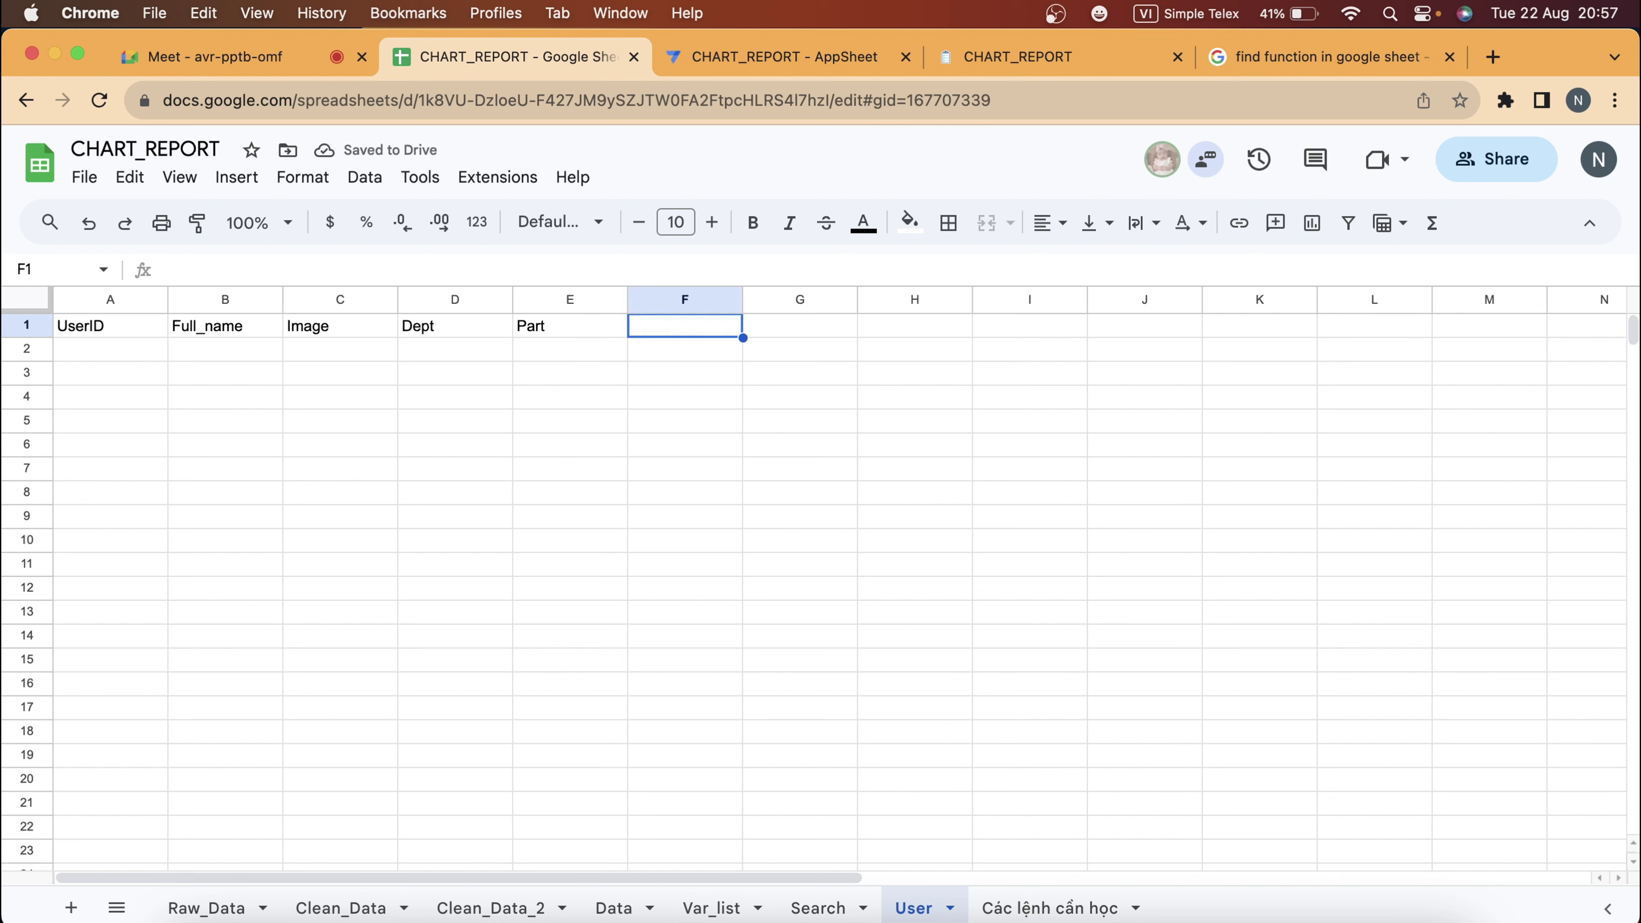
text(Postion)
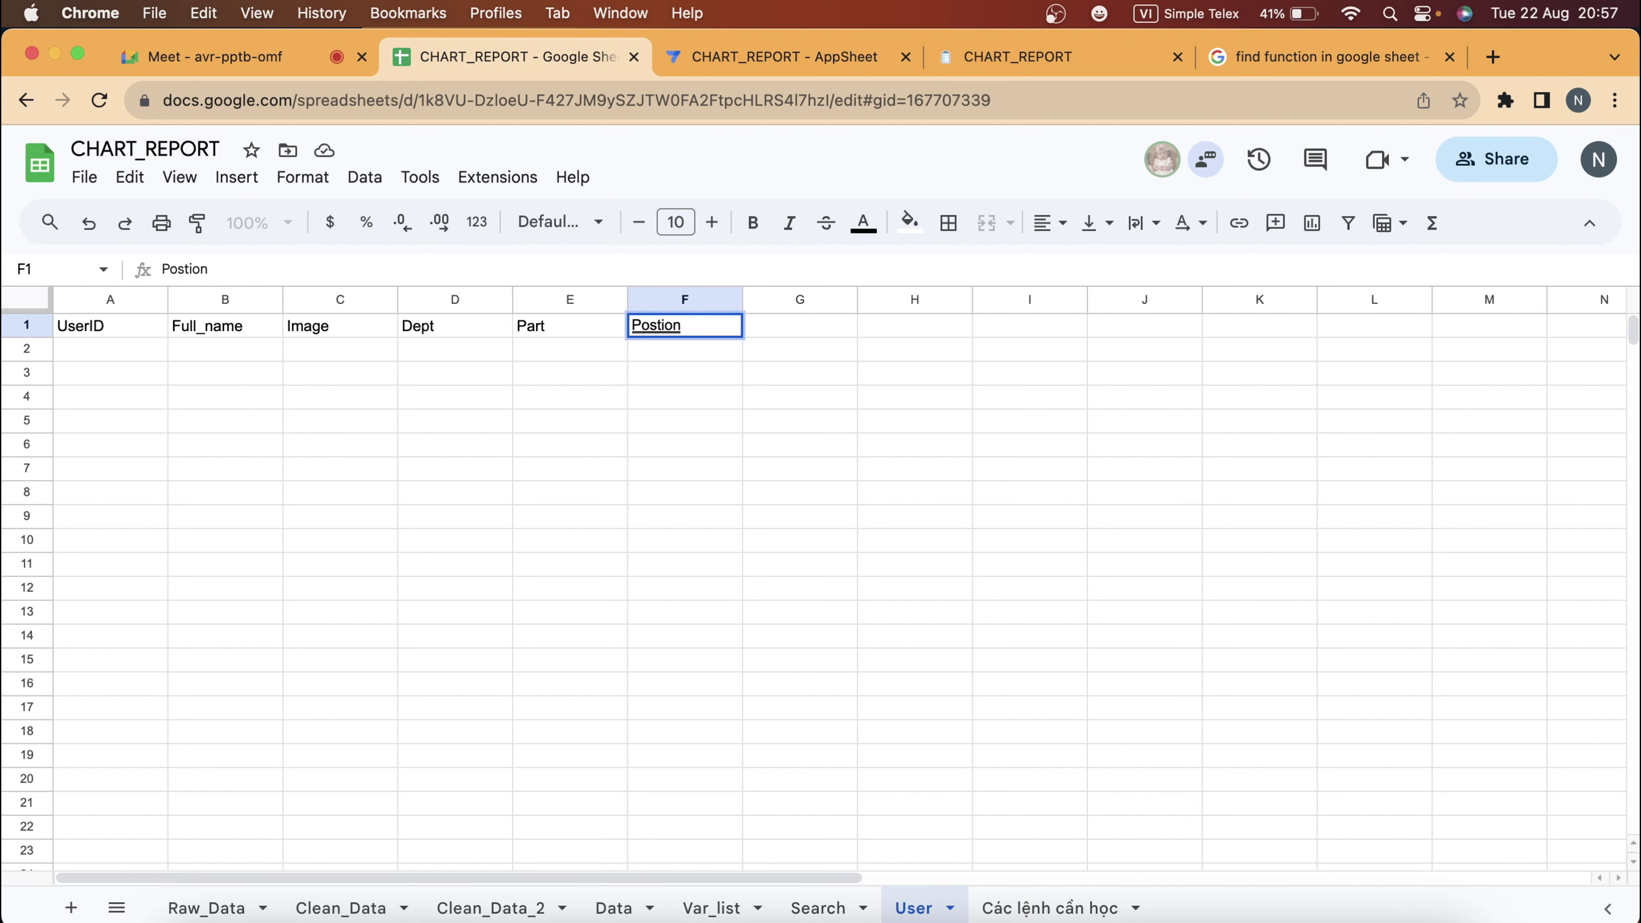
key(BackSpace)
key(BackSpace)
text(tion)
key(Tab)
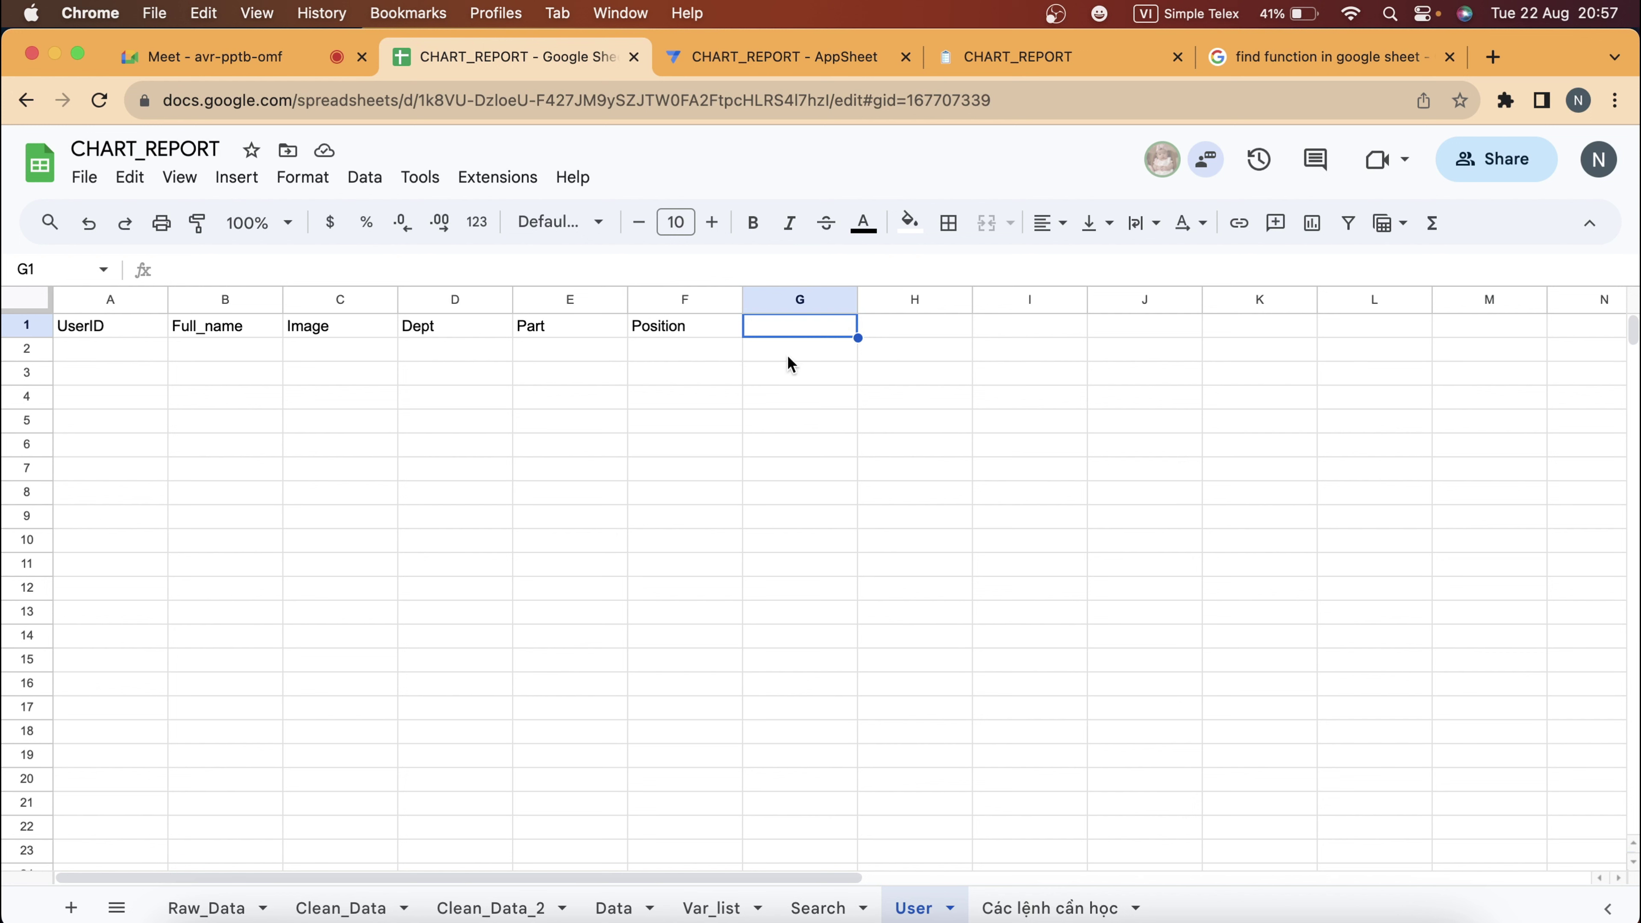
Add the Per and Password headers in G1:H1, fixing the Password typo.
click(699, 337)
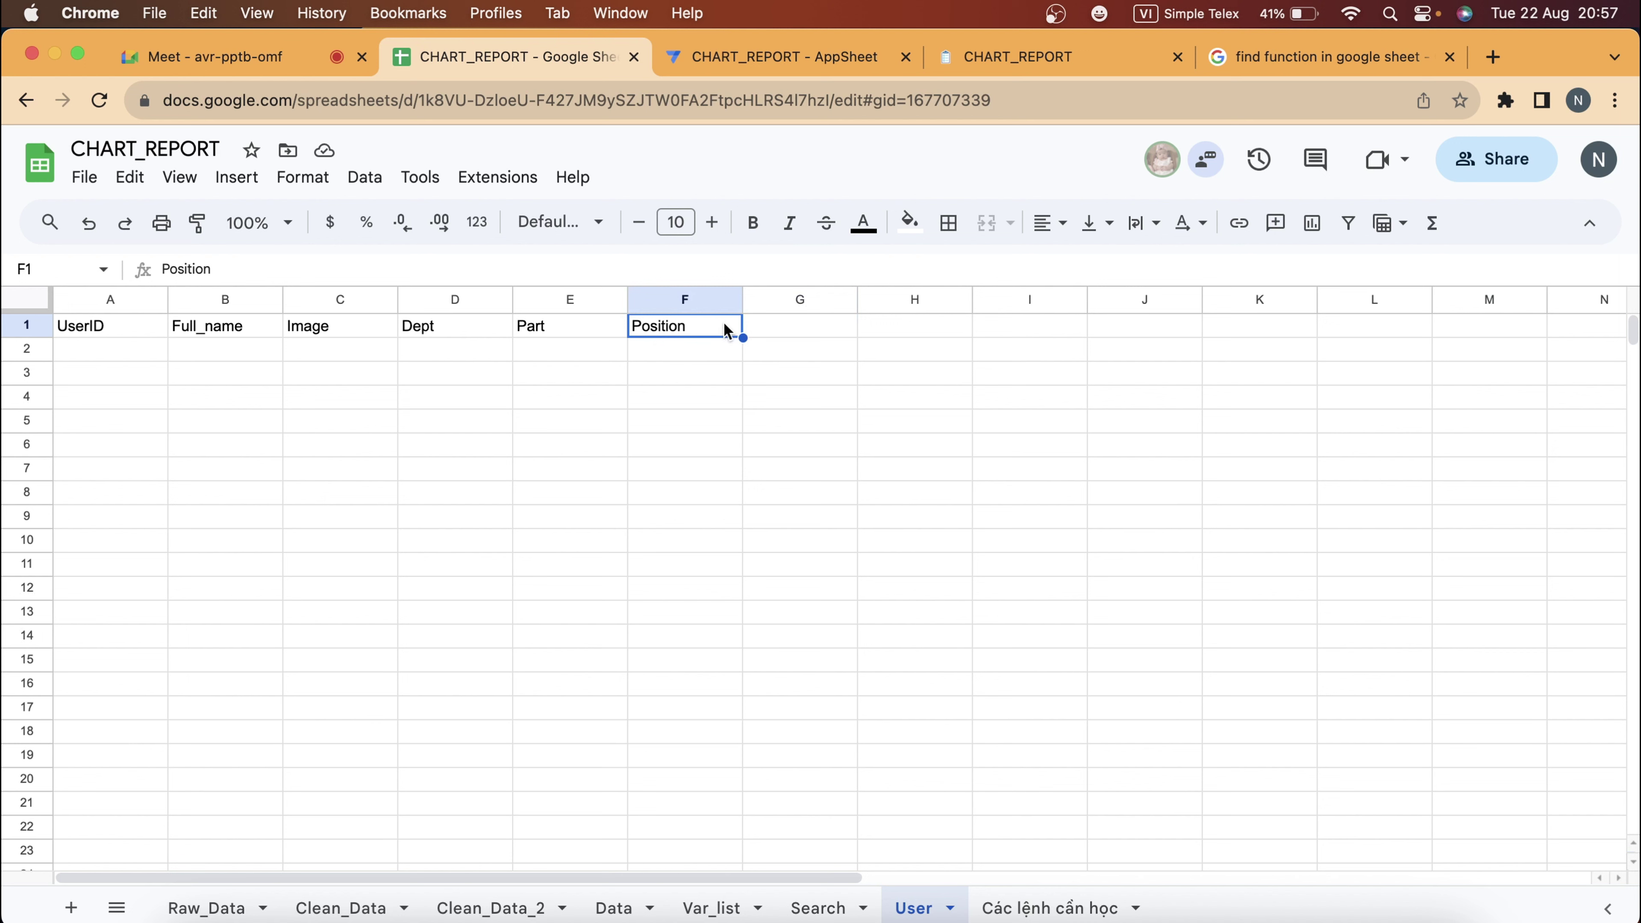
click(782, 335)
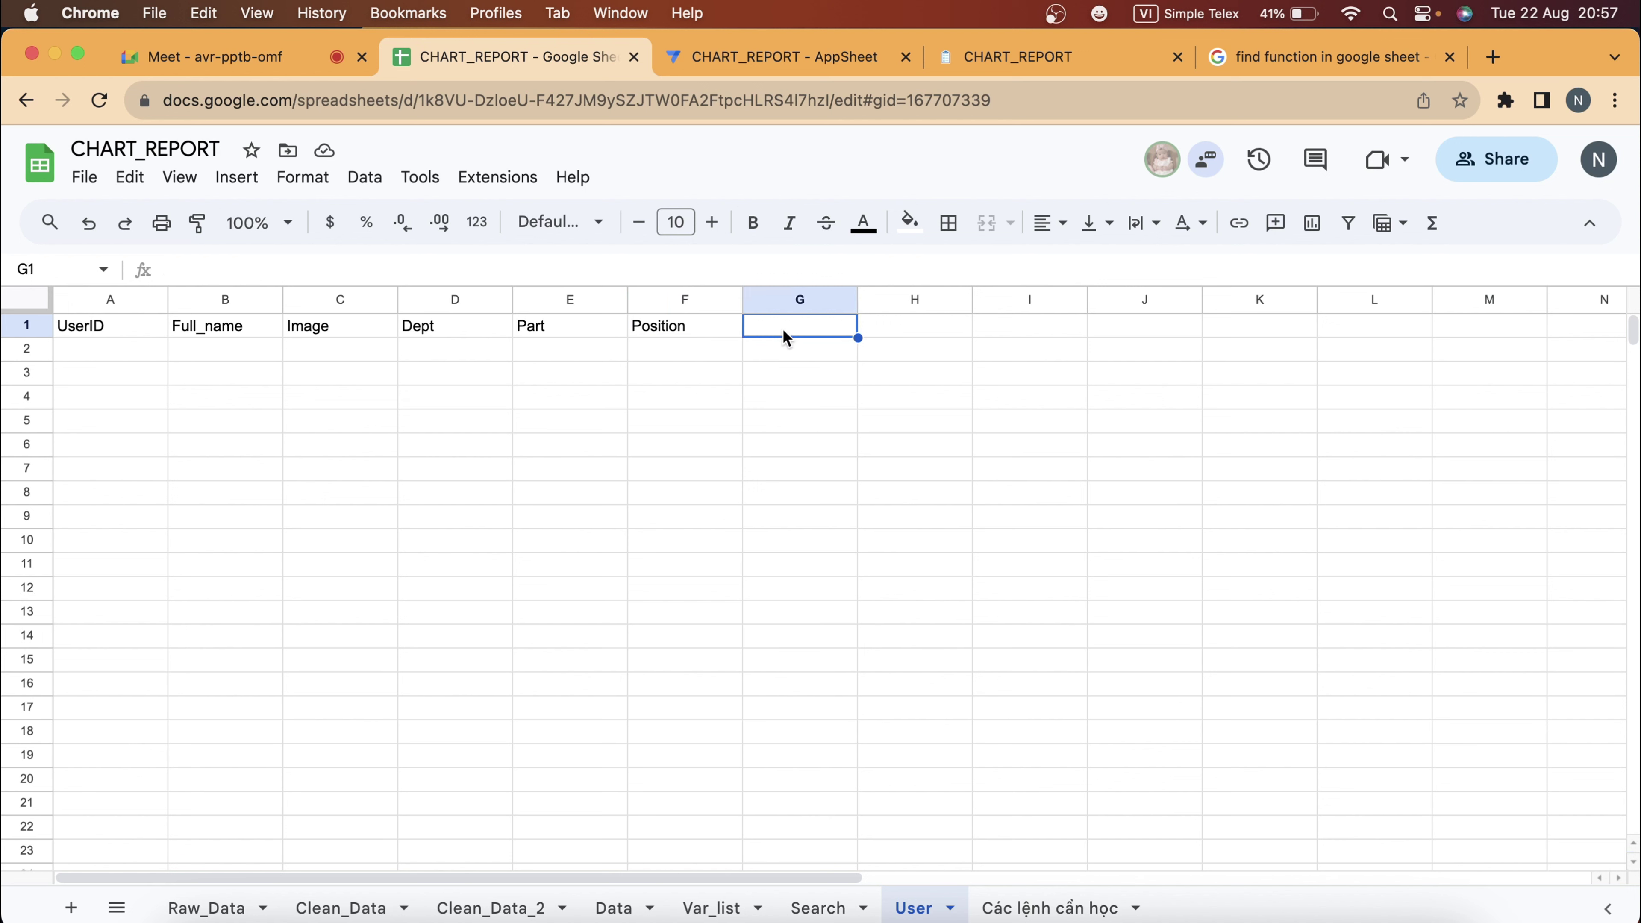
text(Per)
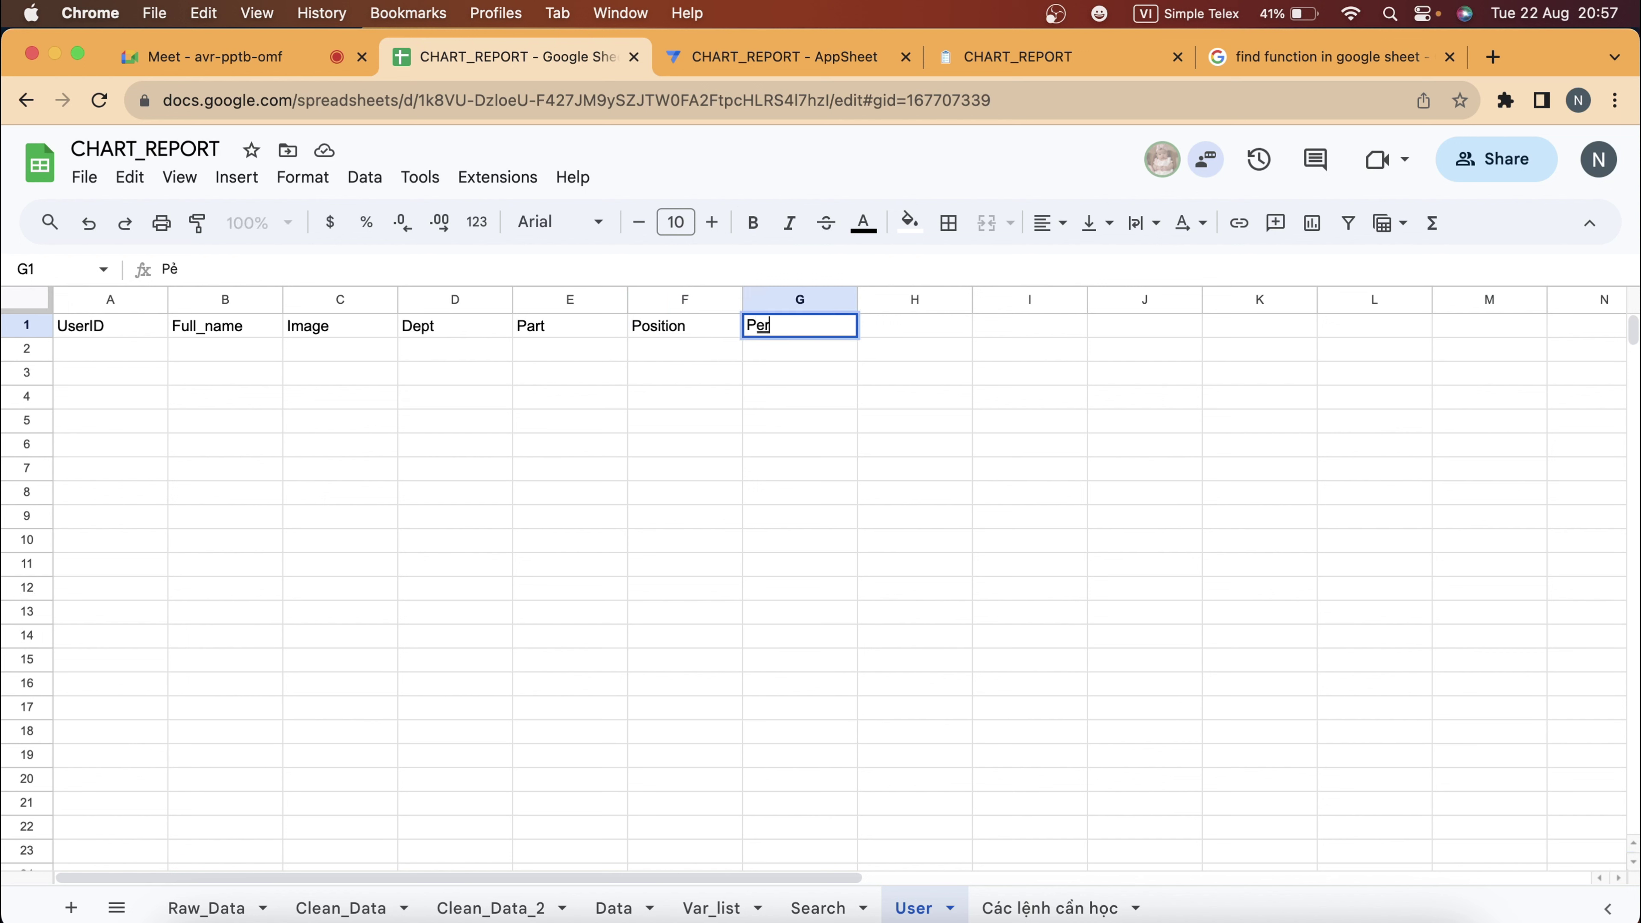
key(Tab)
text(Ma)
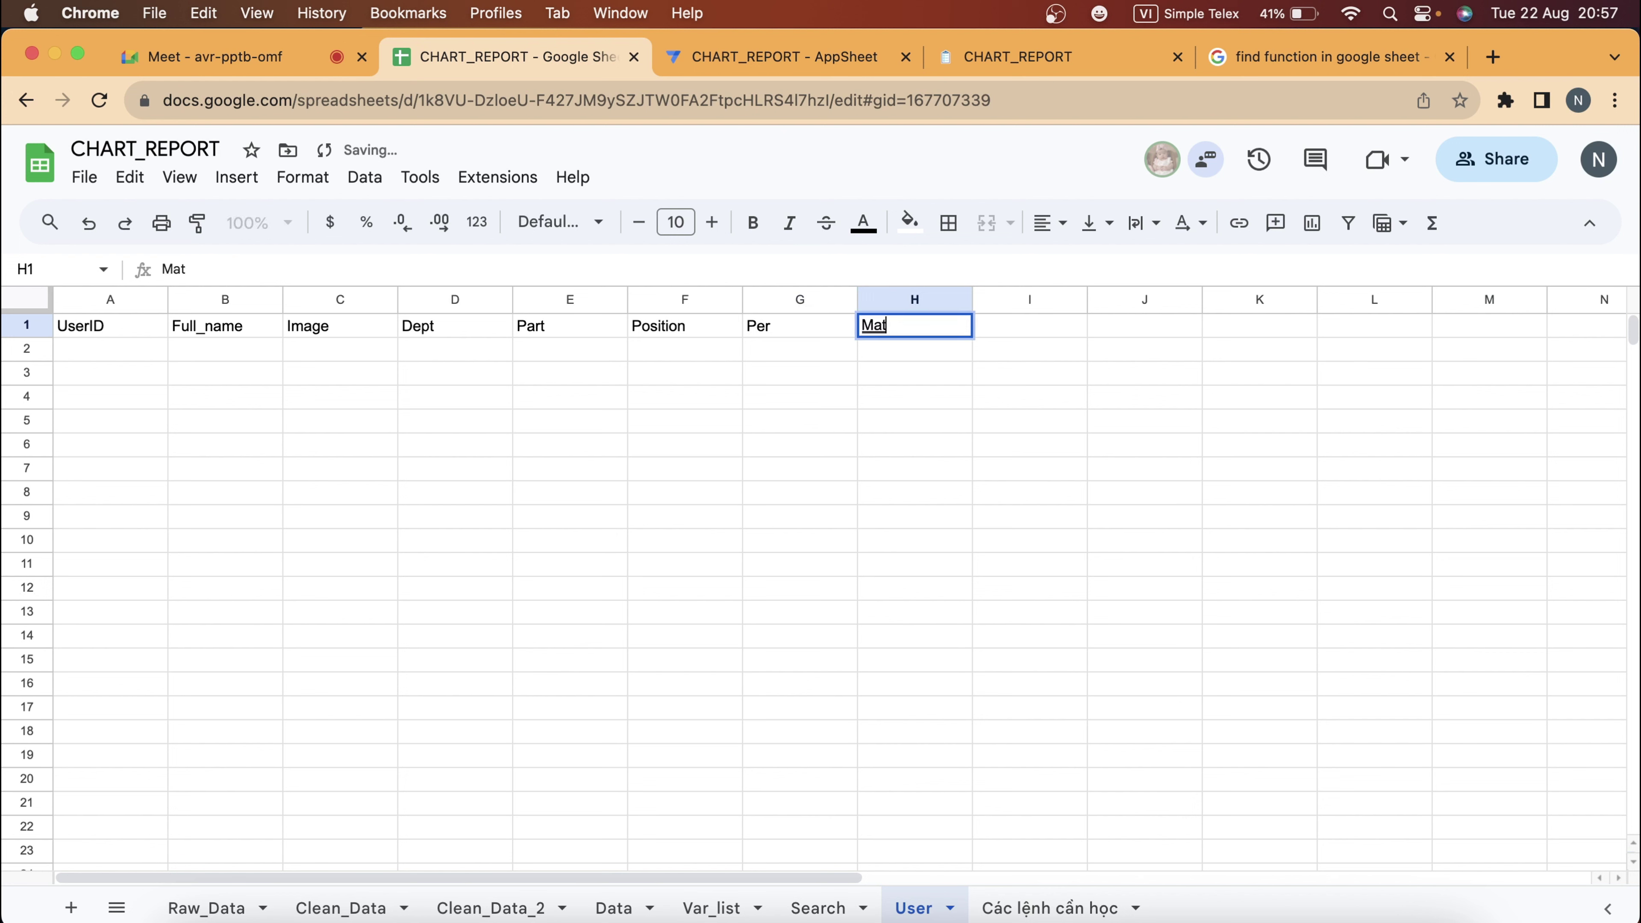
key(BackSpace)
key(BackSpace)
text(Par)
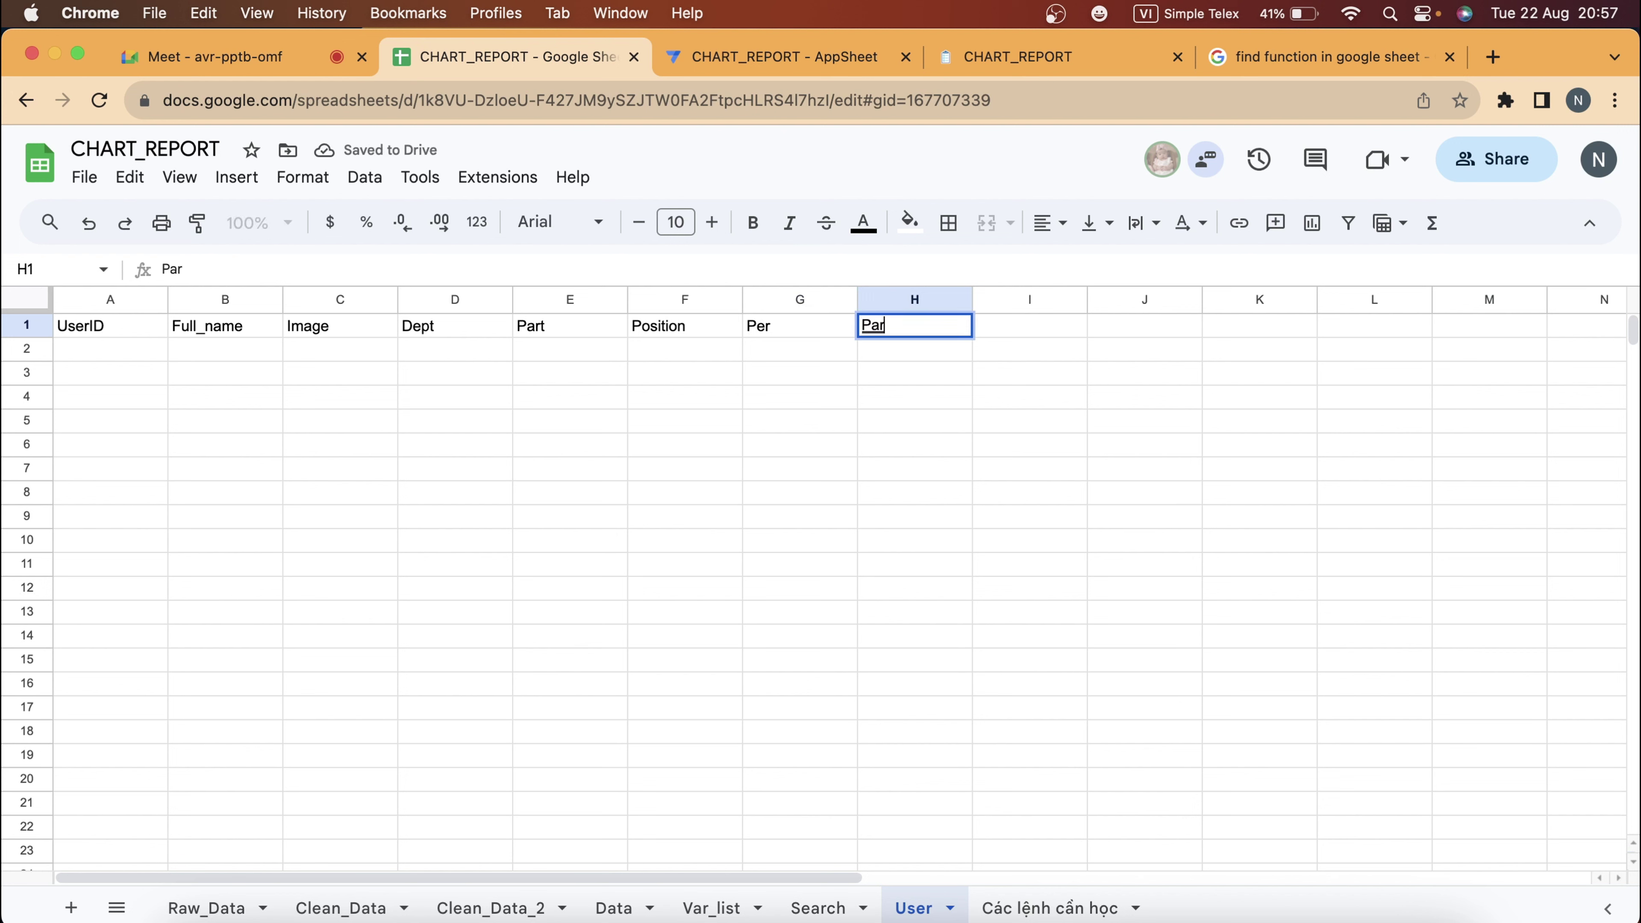
key(BackSpace)
text(ss)
text(word)
key(Tab)
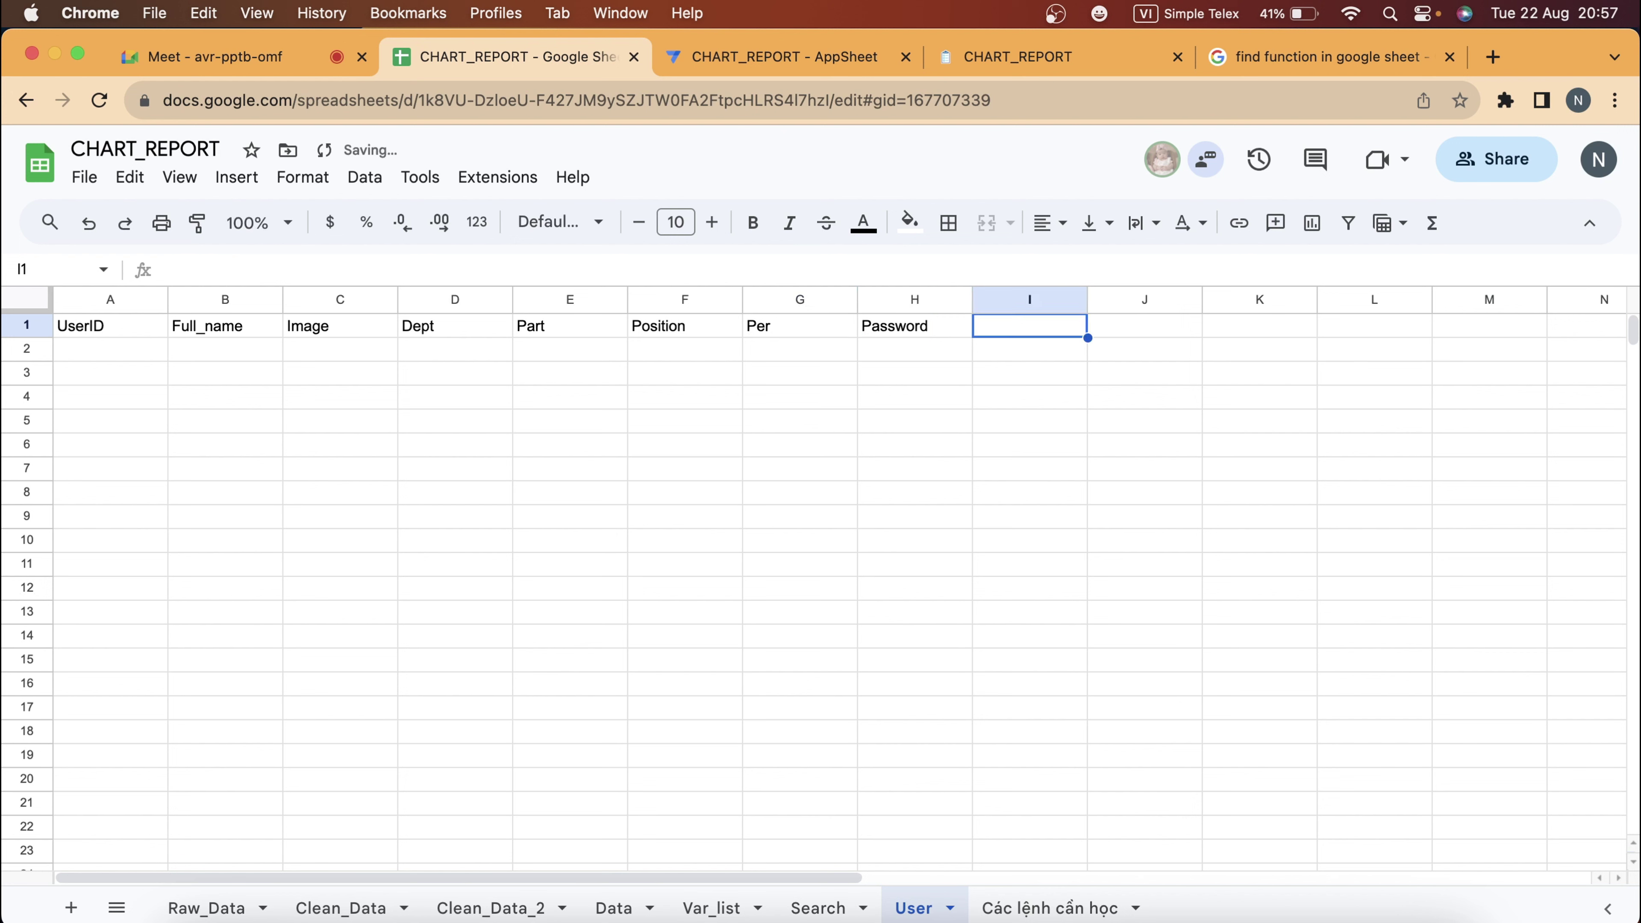
Add the Look, Add, Edit and Xoa headers across I1:L1.
click(890, 323)
click(1014, 328)
text(Lo)
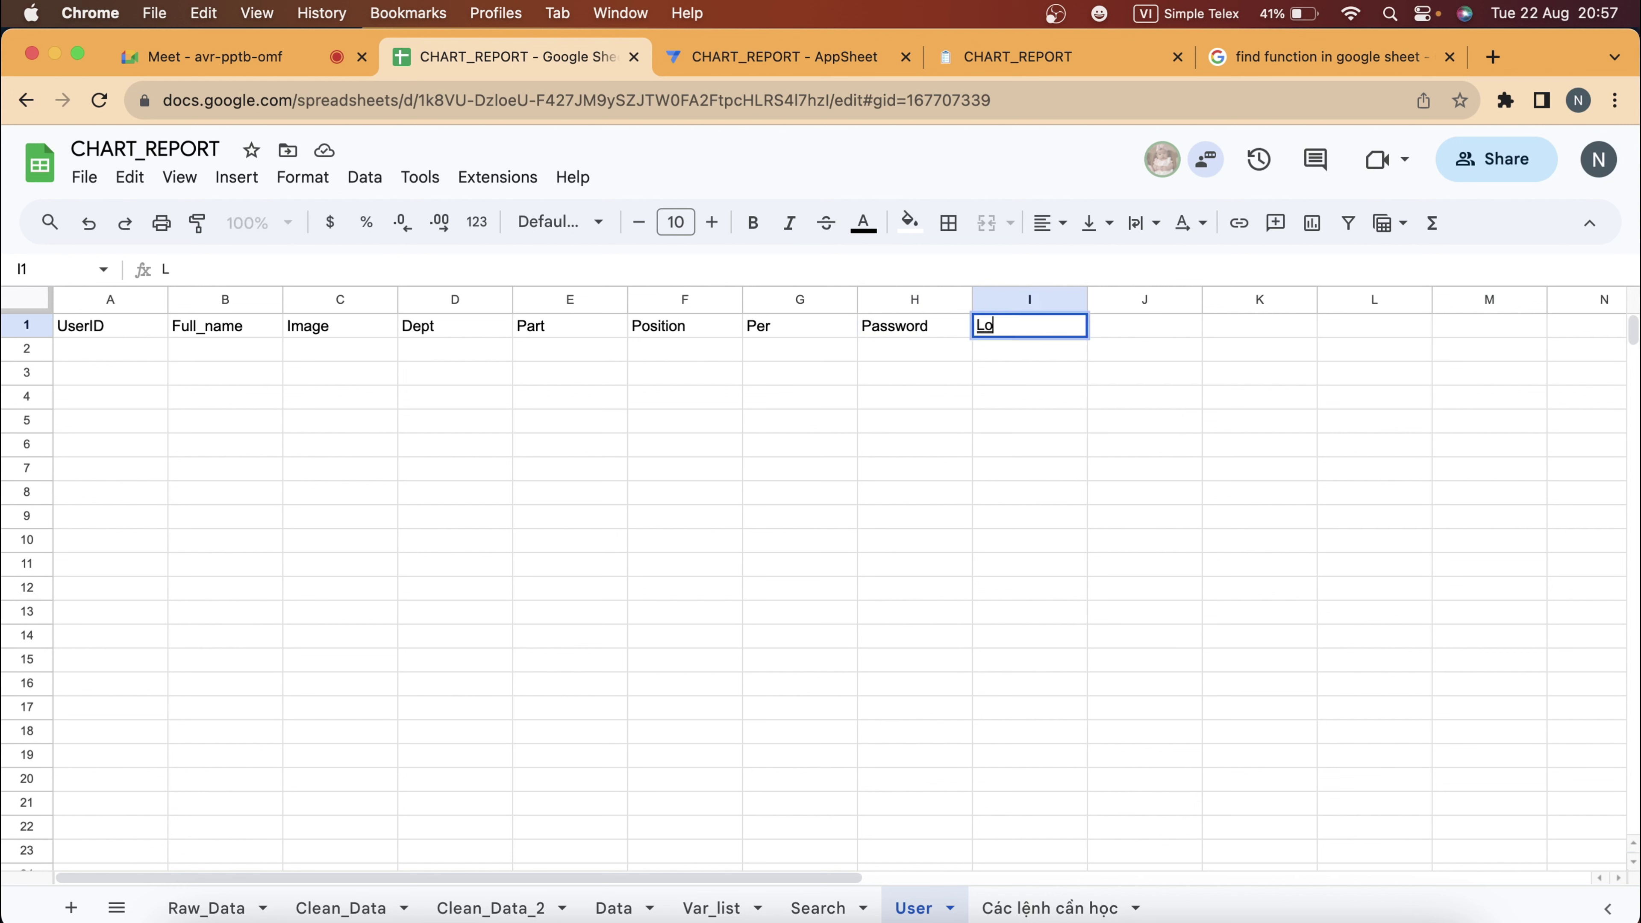
text(ok)
key(Tab)
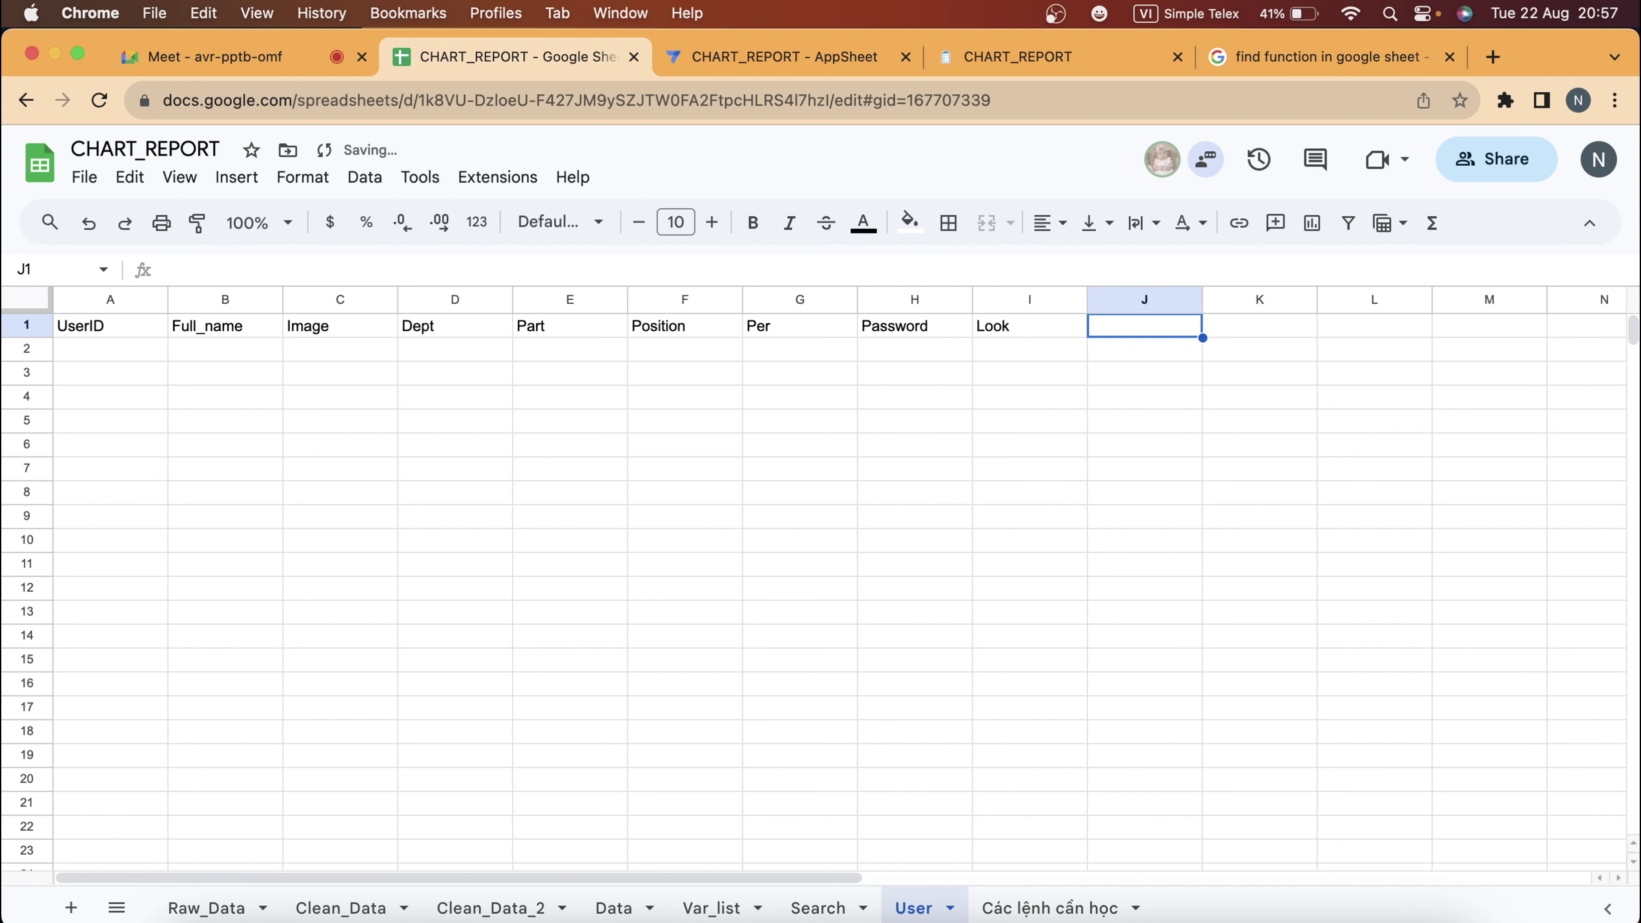
text(Add)
key(Tab)
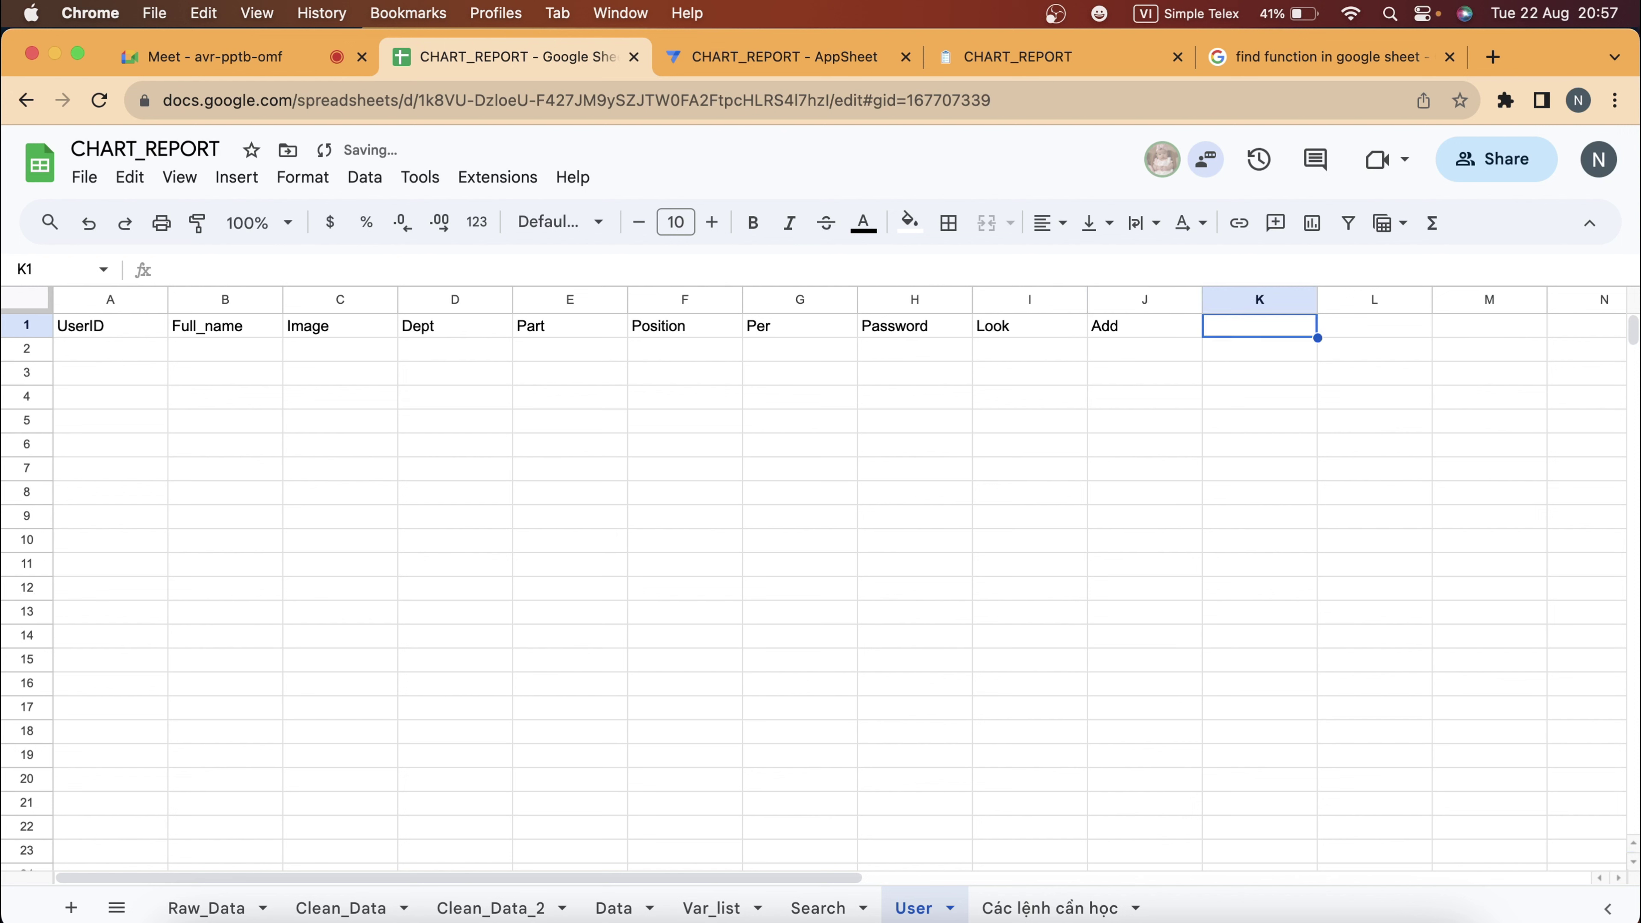
text(Edit)
key(Tab)
text(Xoa)
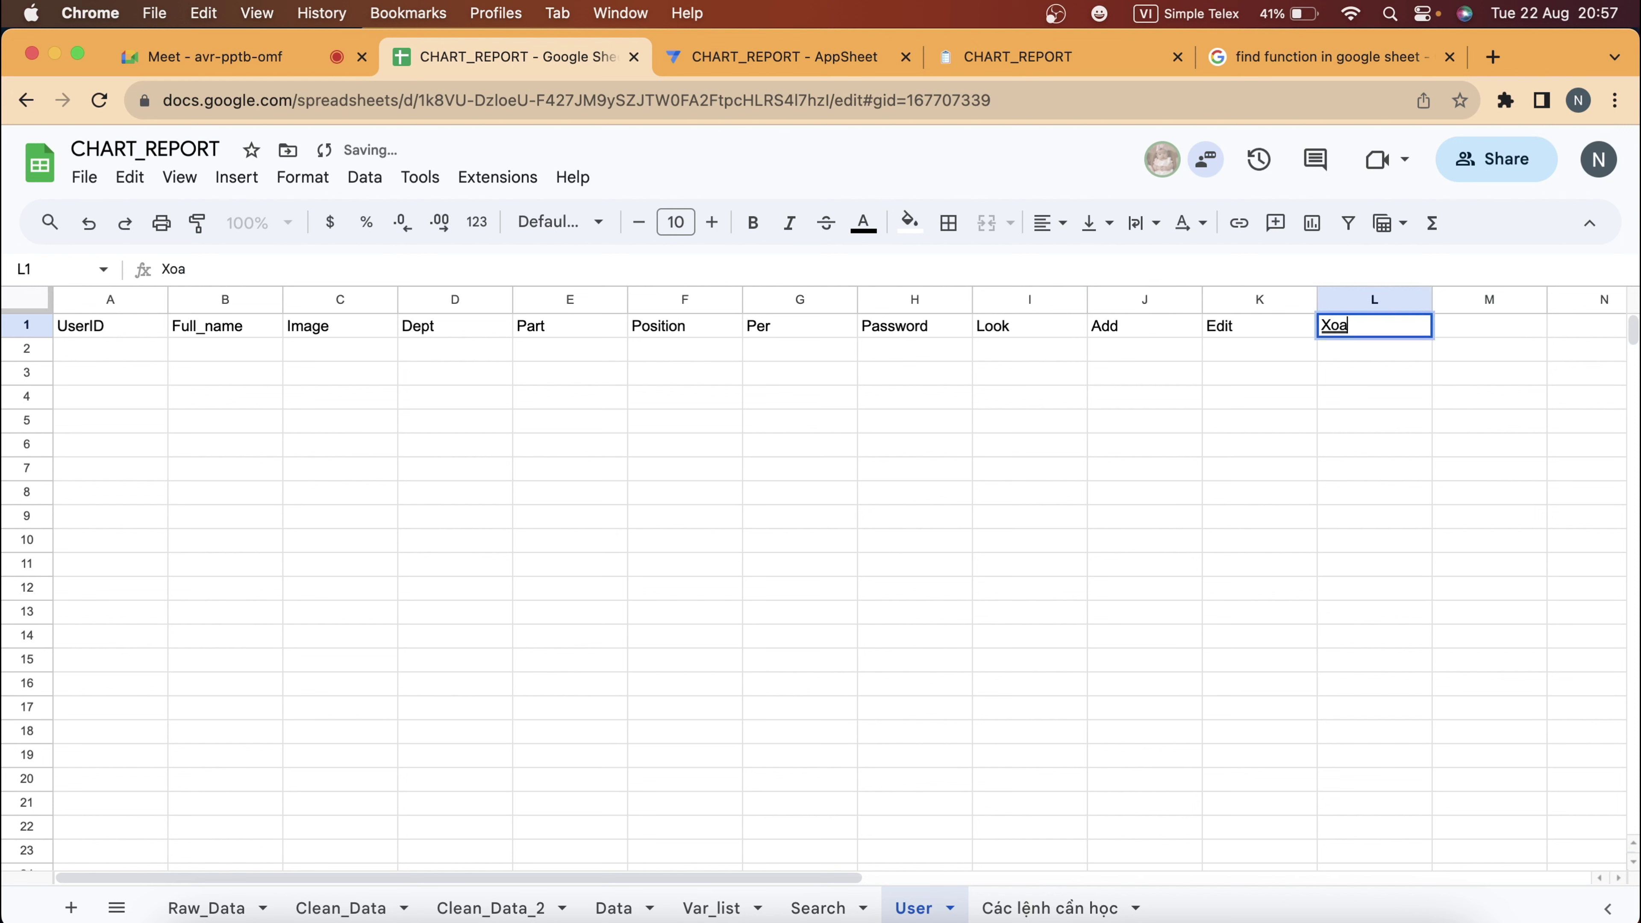
key(Tab)
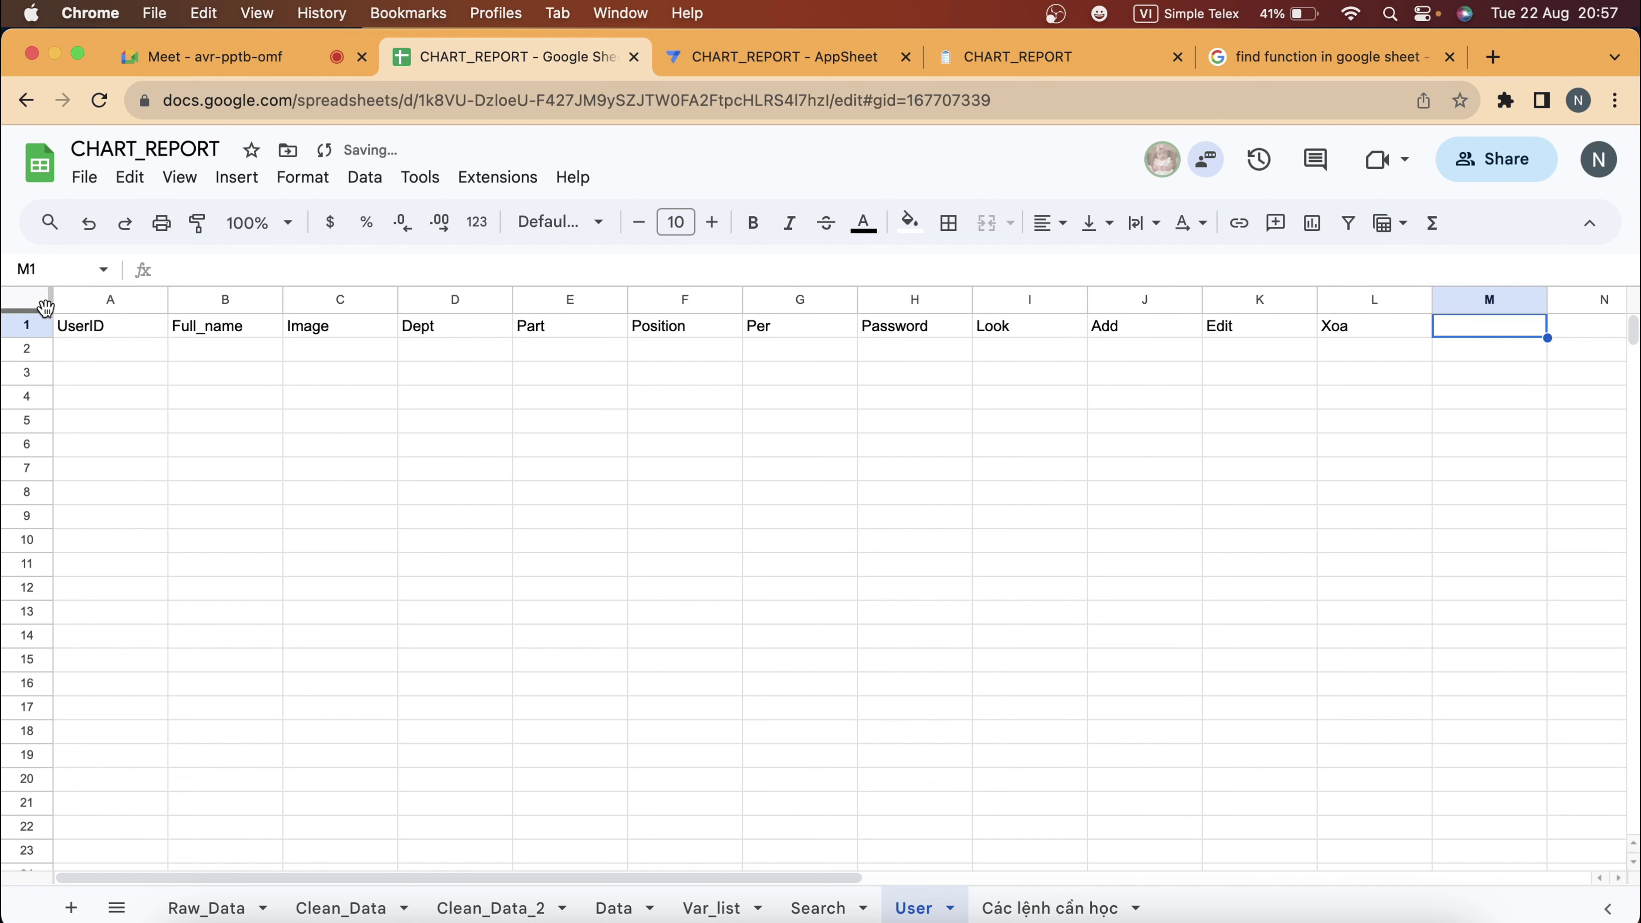
Freeze row 1, enter admin and user under Per in G2:G3, and select the Look–Xoa headers.
drag(45, 309, 40, 339)
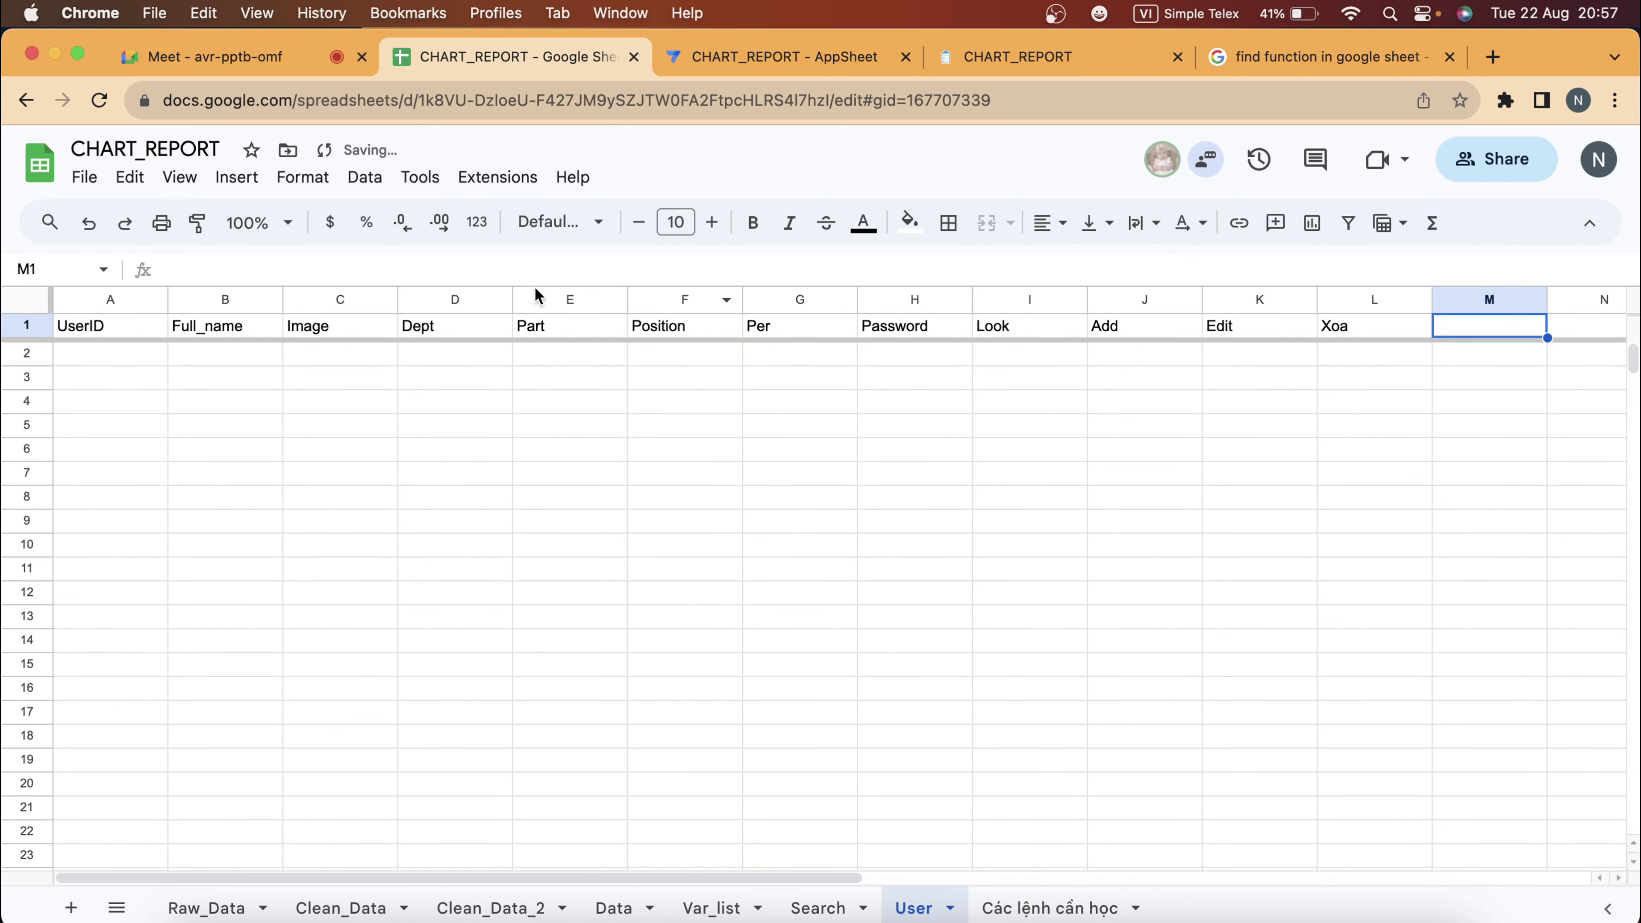
click(813, 362)
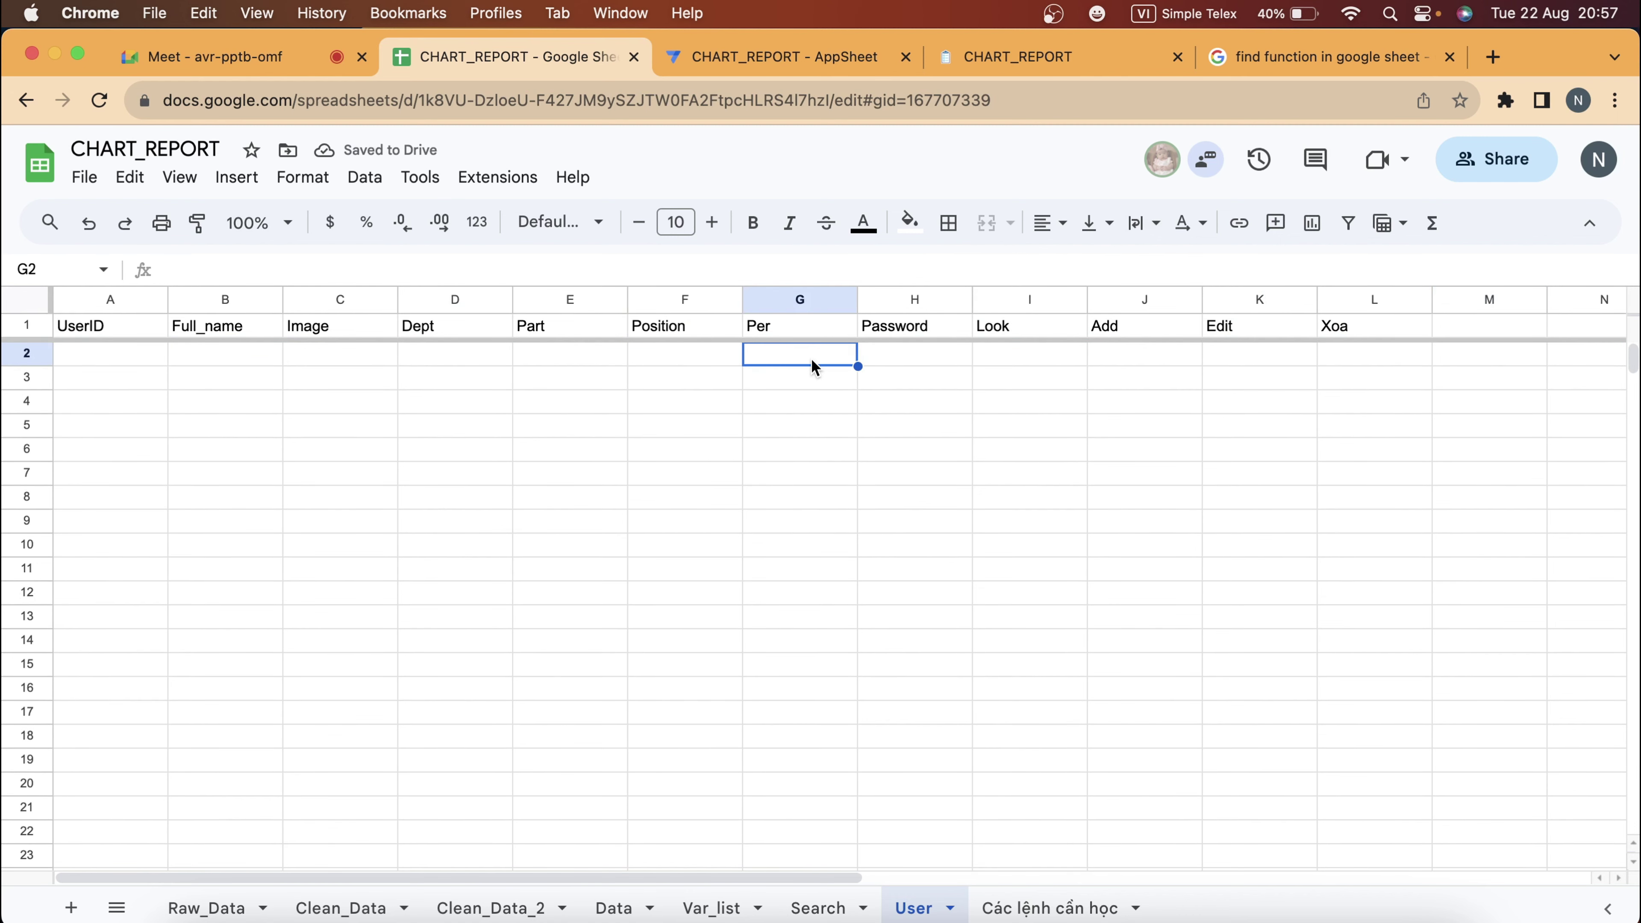
text(admin)
key(Return)
text(user)
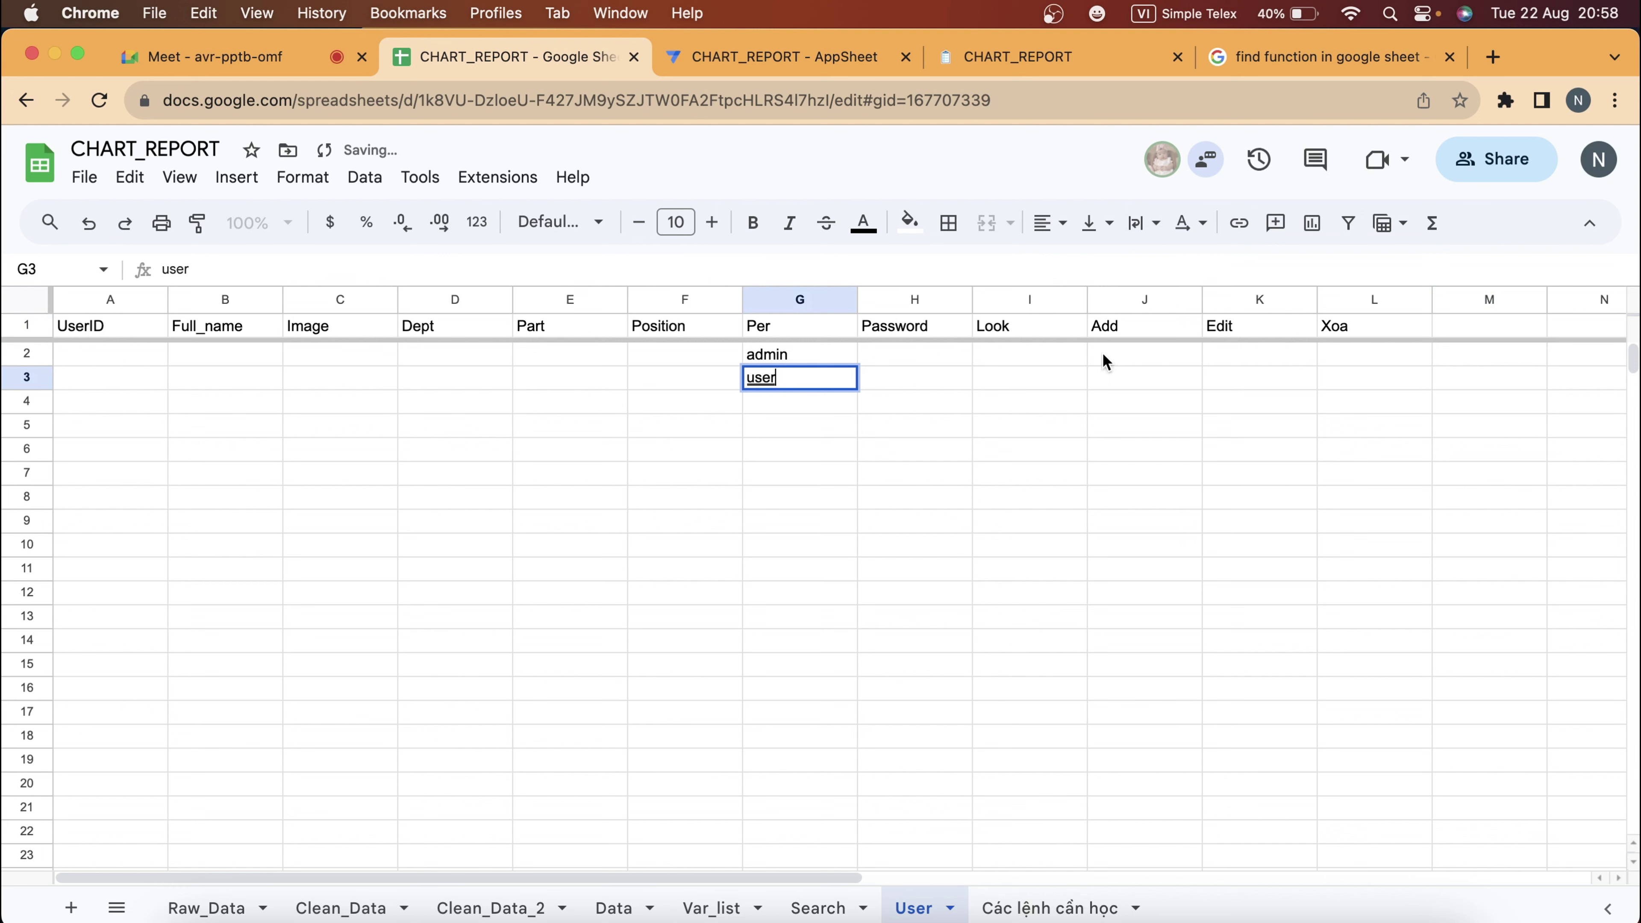
key(Tab)
drag(1033, 332, 1364, 318)
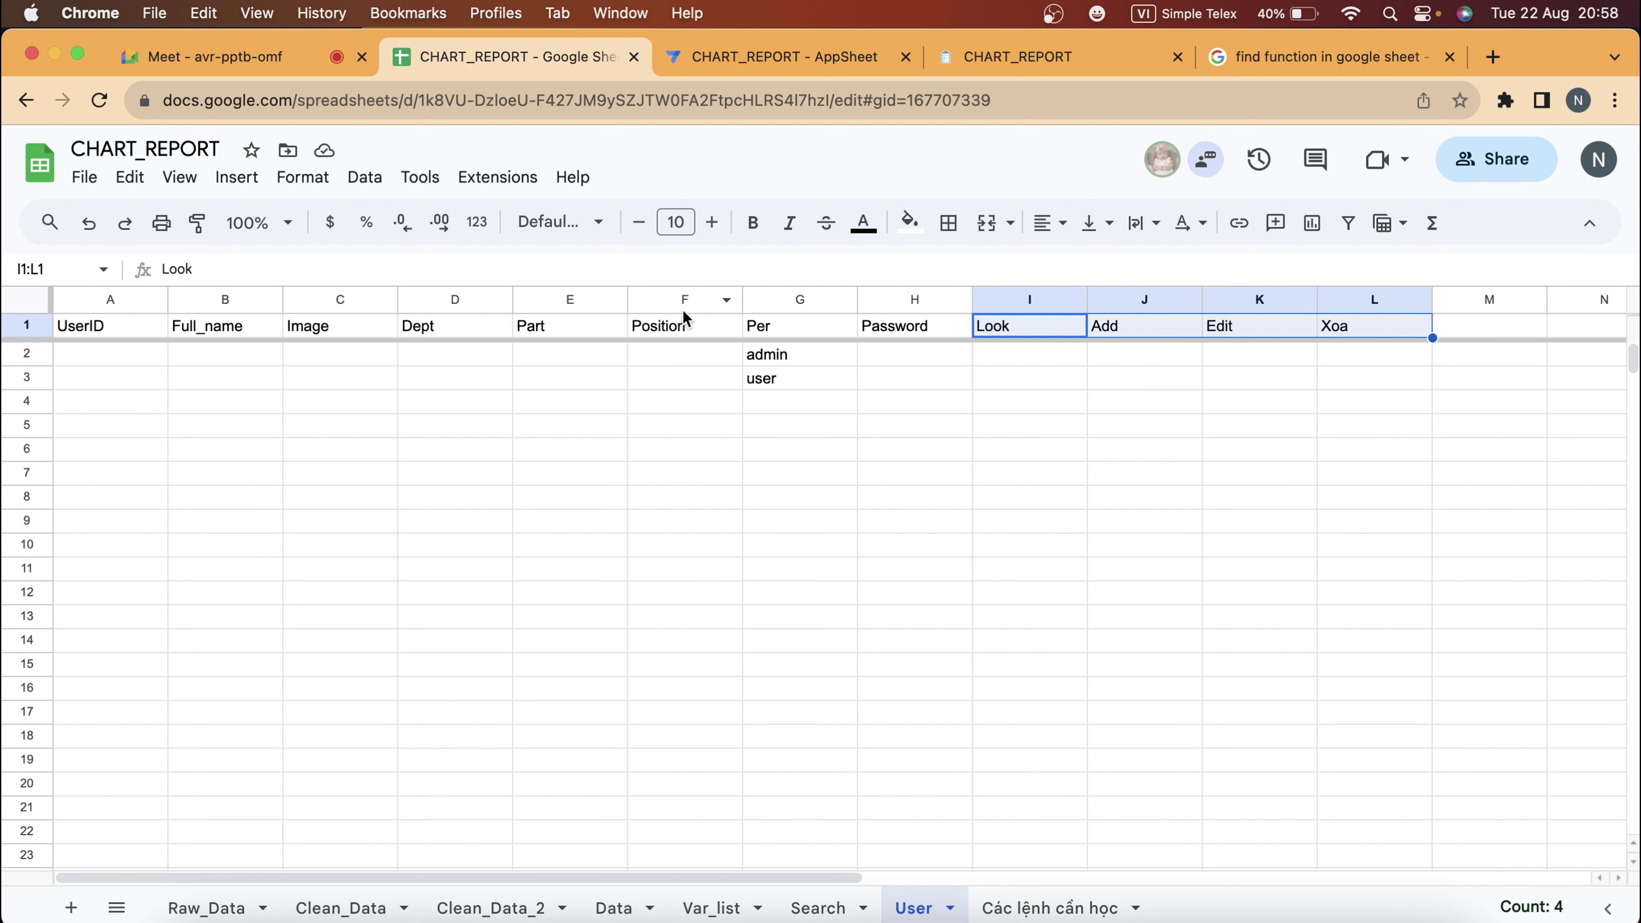
click(728, 75)
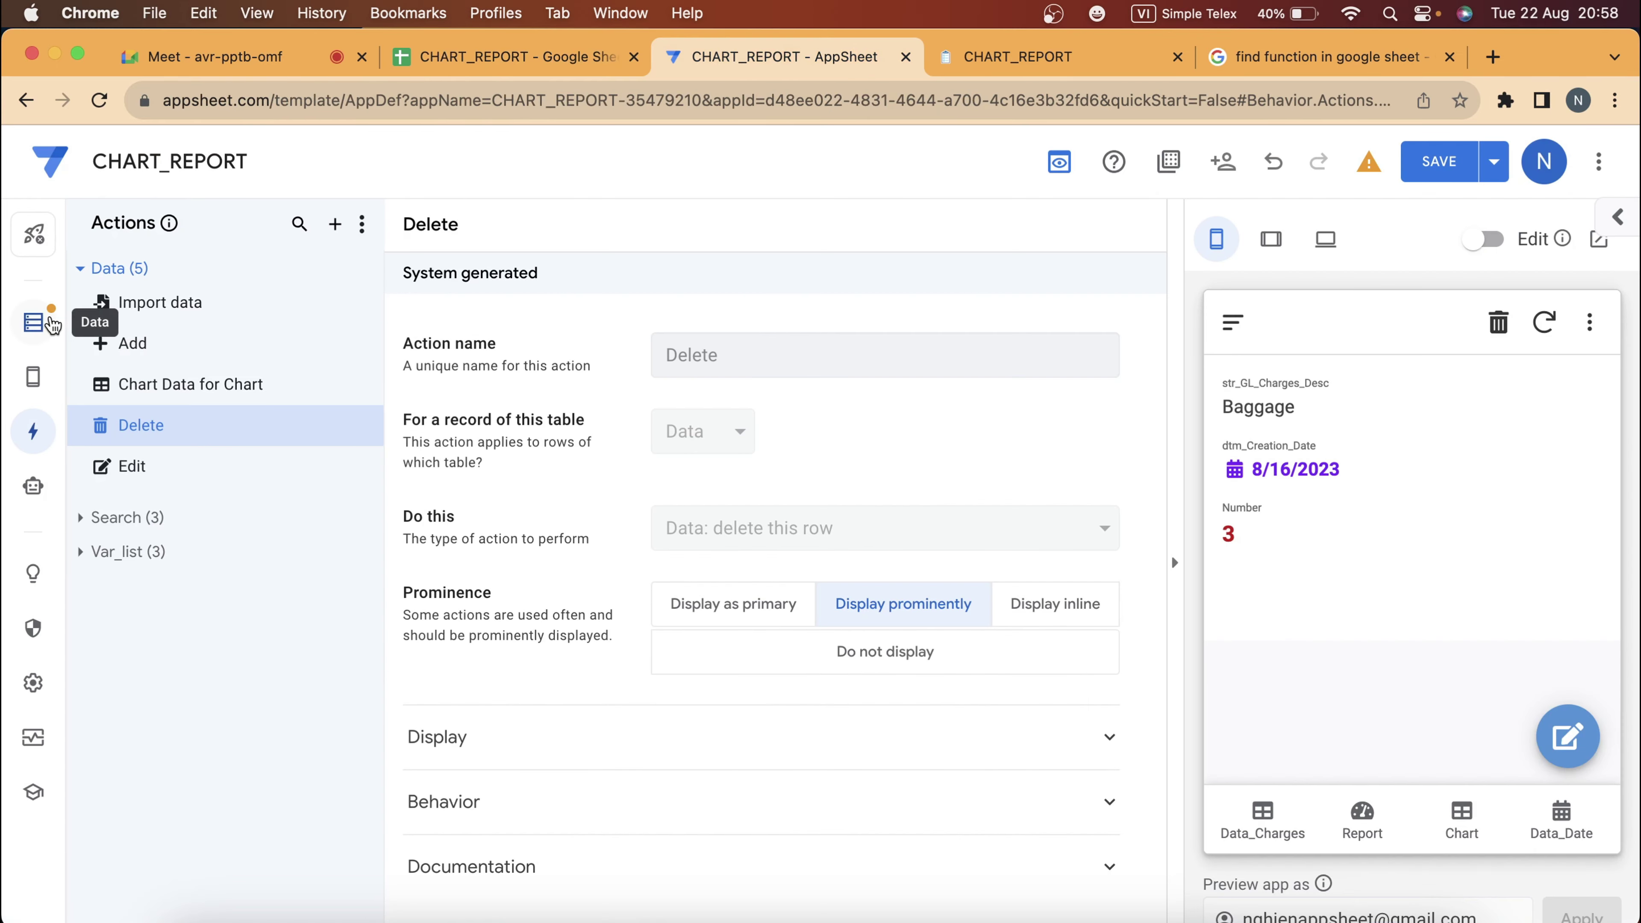
Open AppSheet's Data panel, then go to the CHART_REPORT app tab and close the find-function results tab.
click(52, 324)
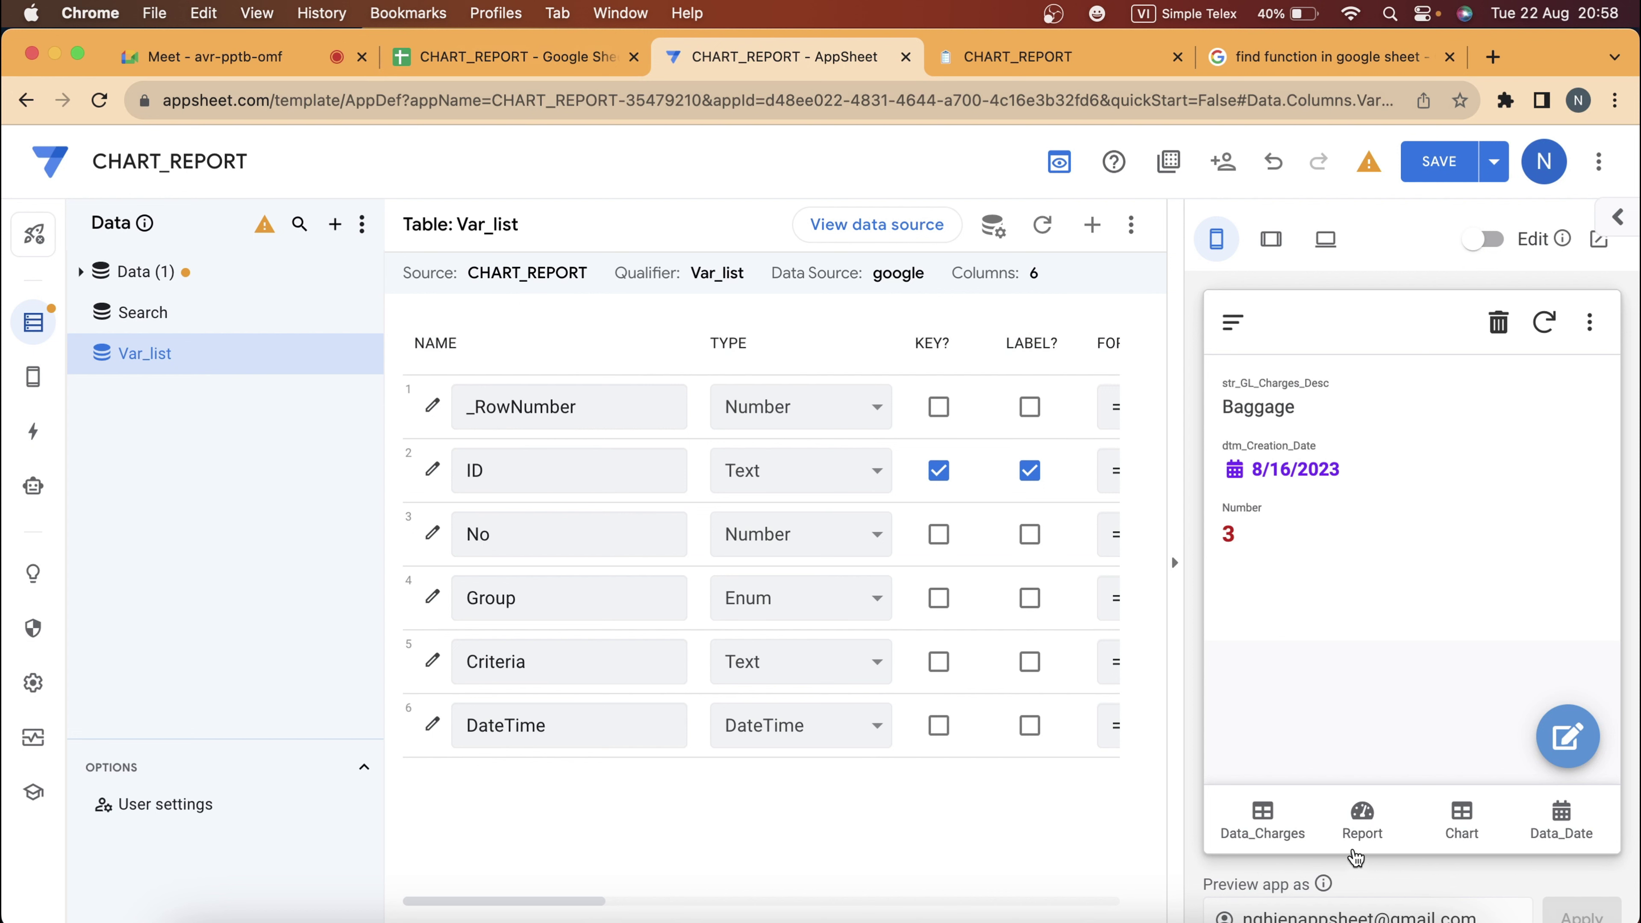
click(1570, 98)
scroll(1363, 699, down, 1)
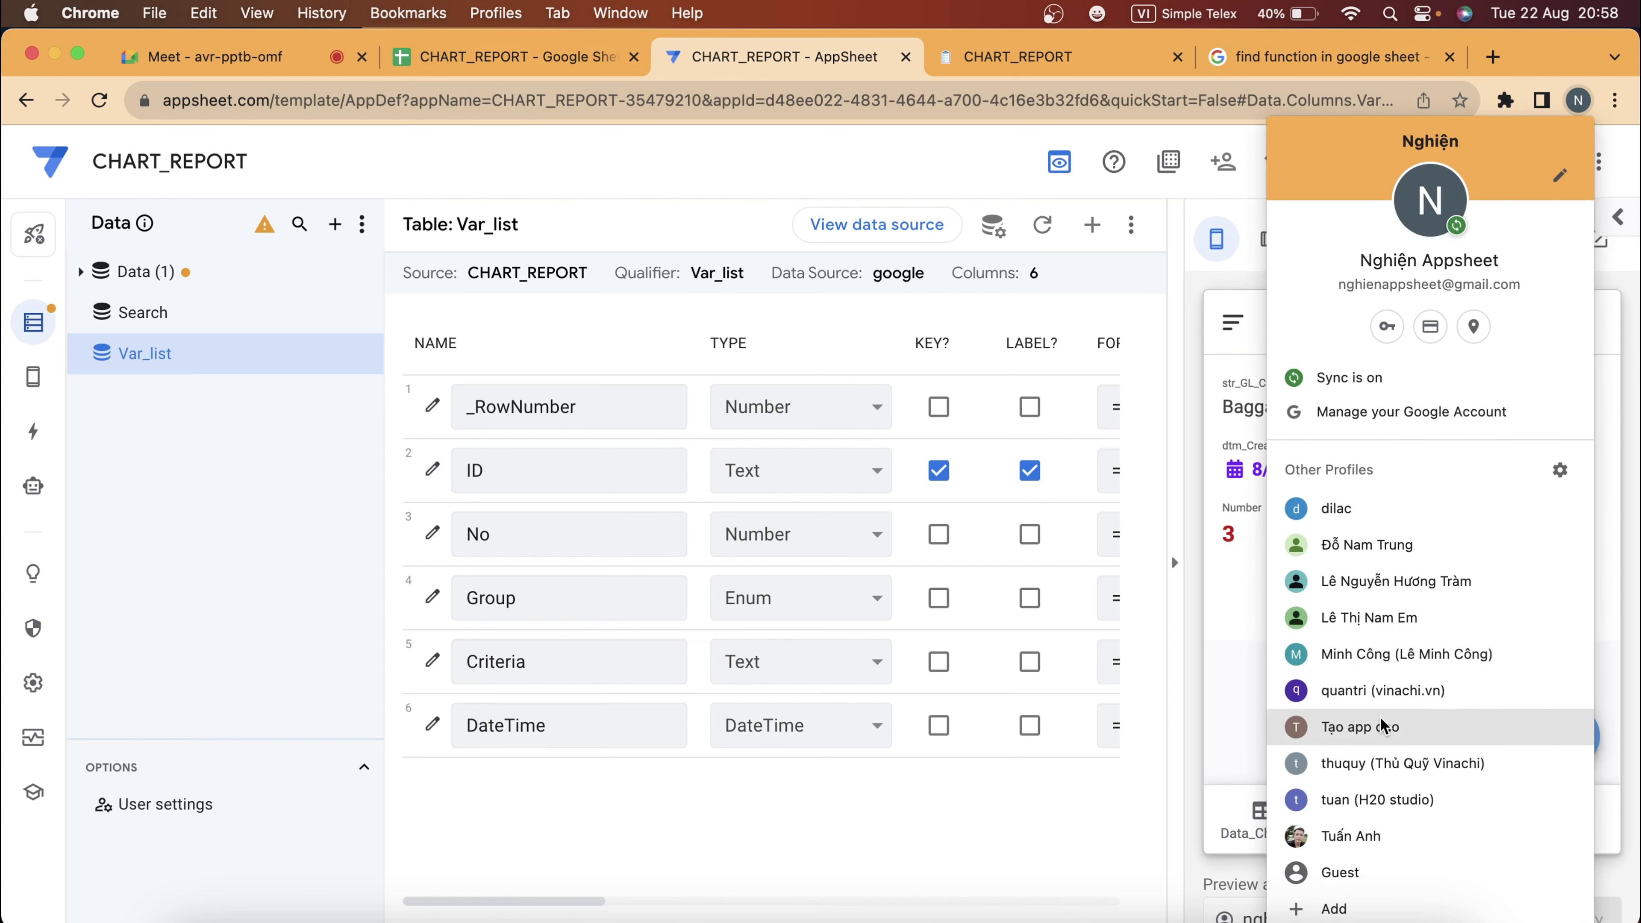
click(520, 469)
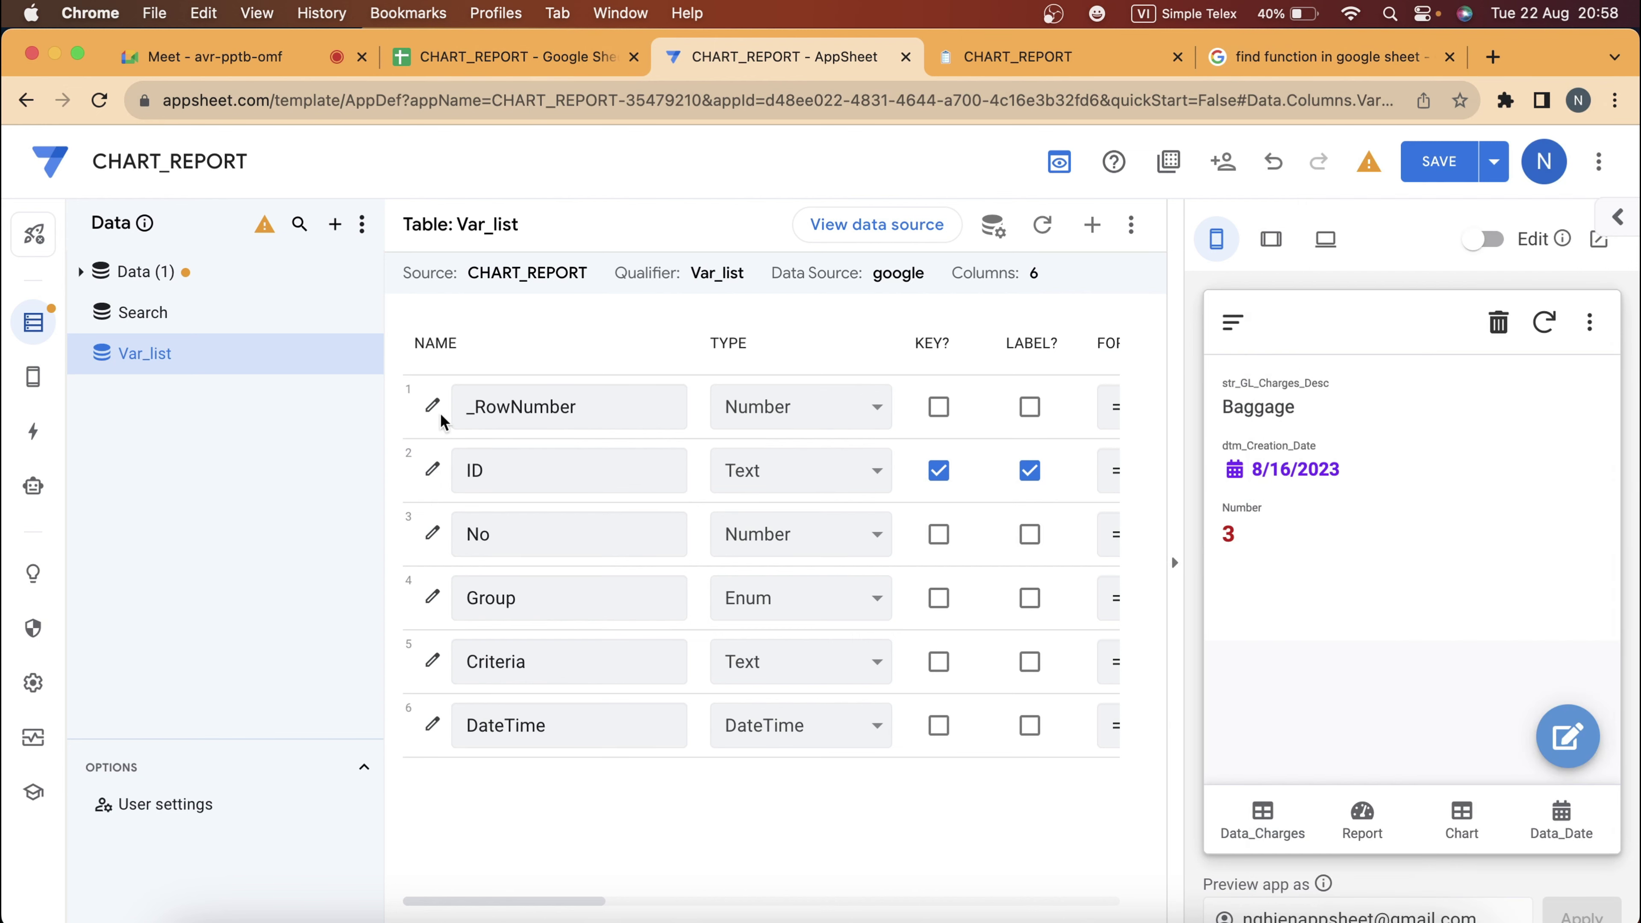
click(1098, 65)
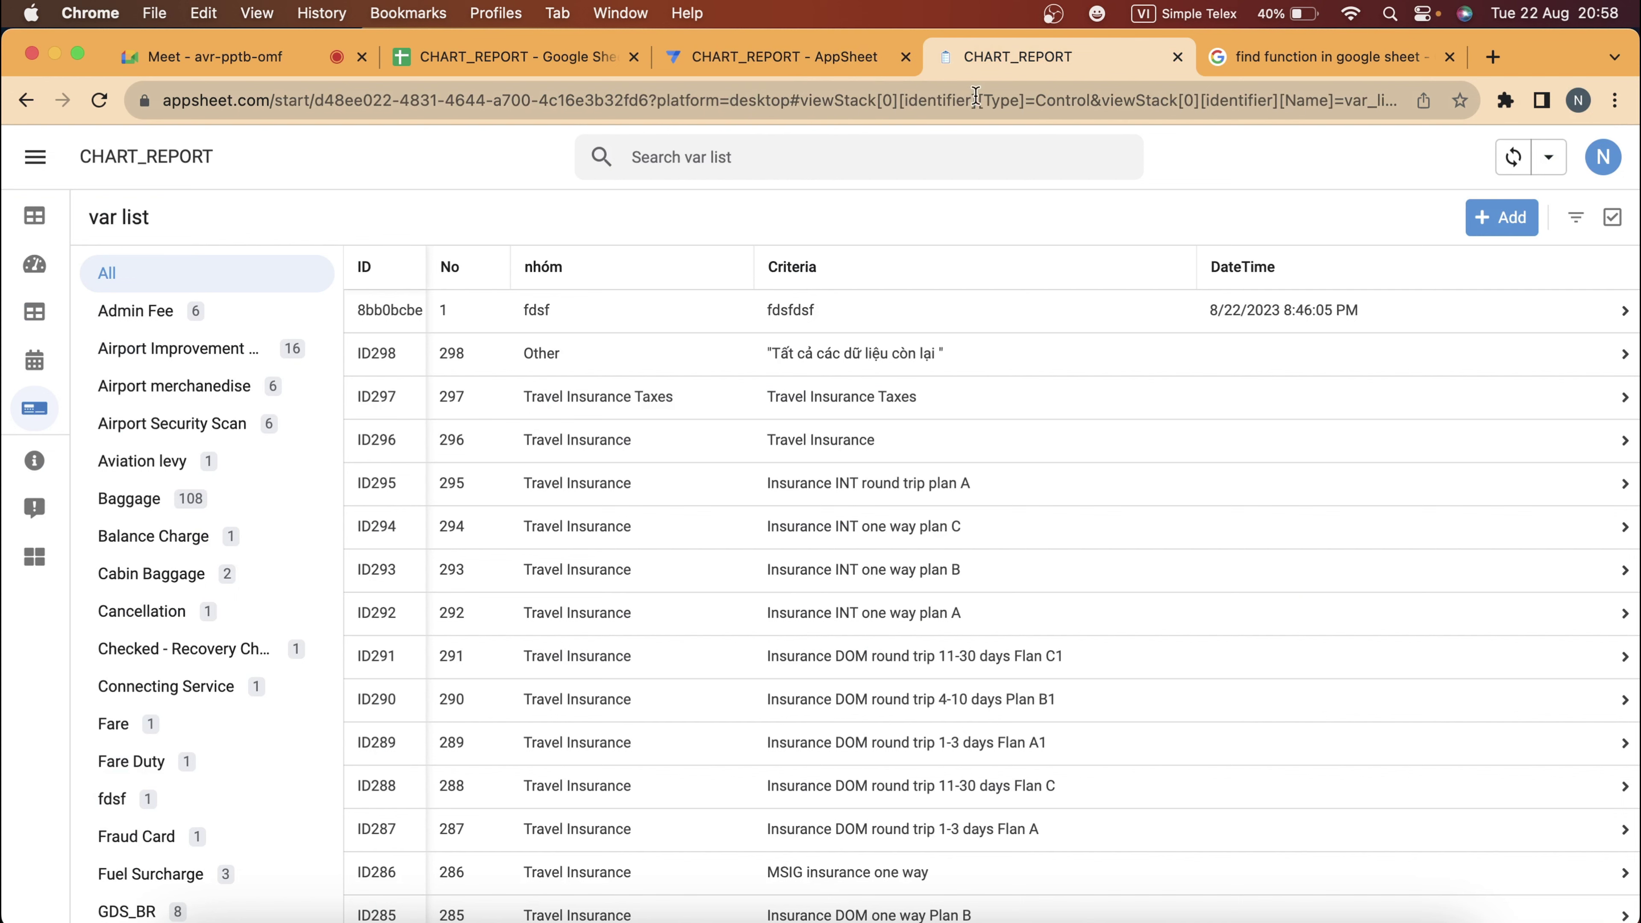
click(1337, 56)
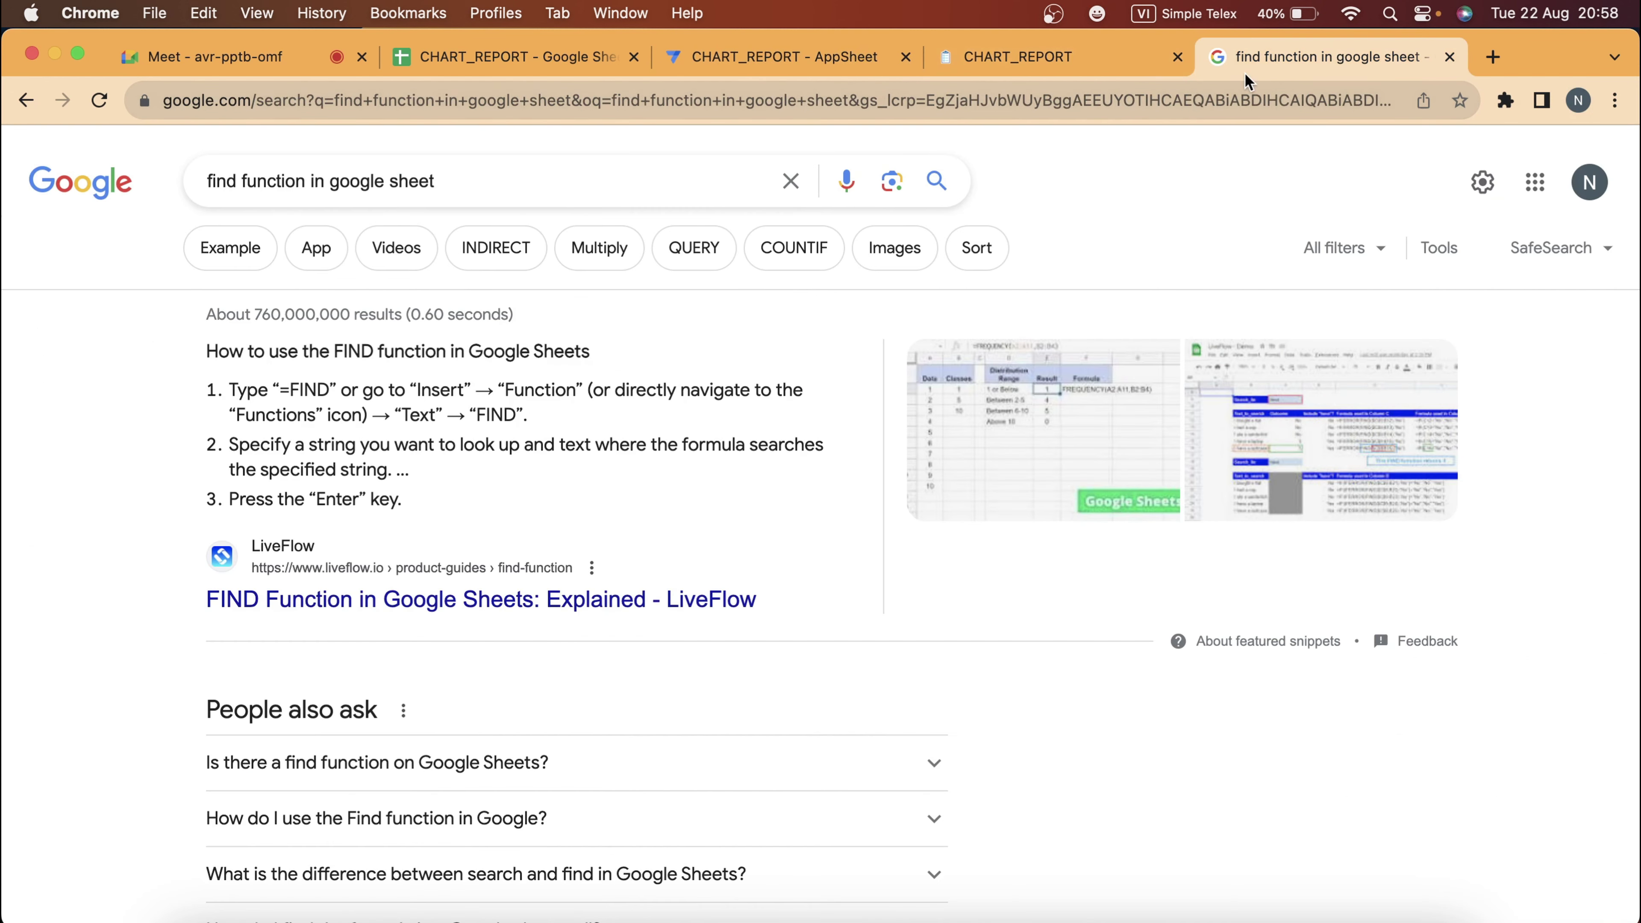
click(1449, 57)
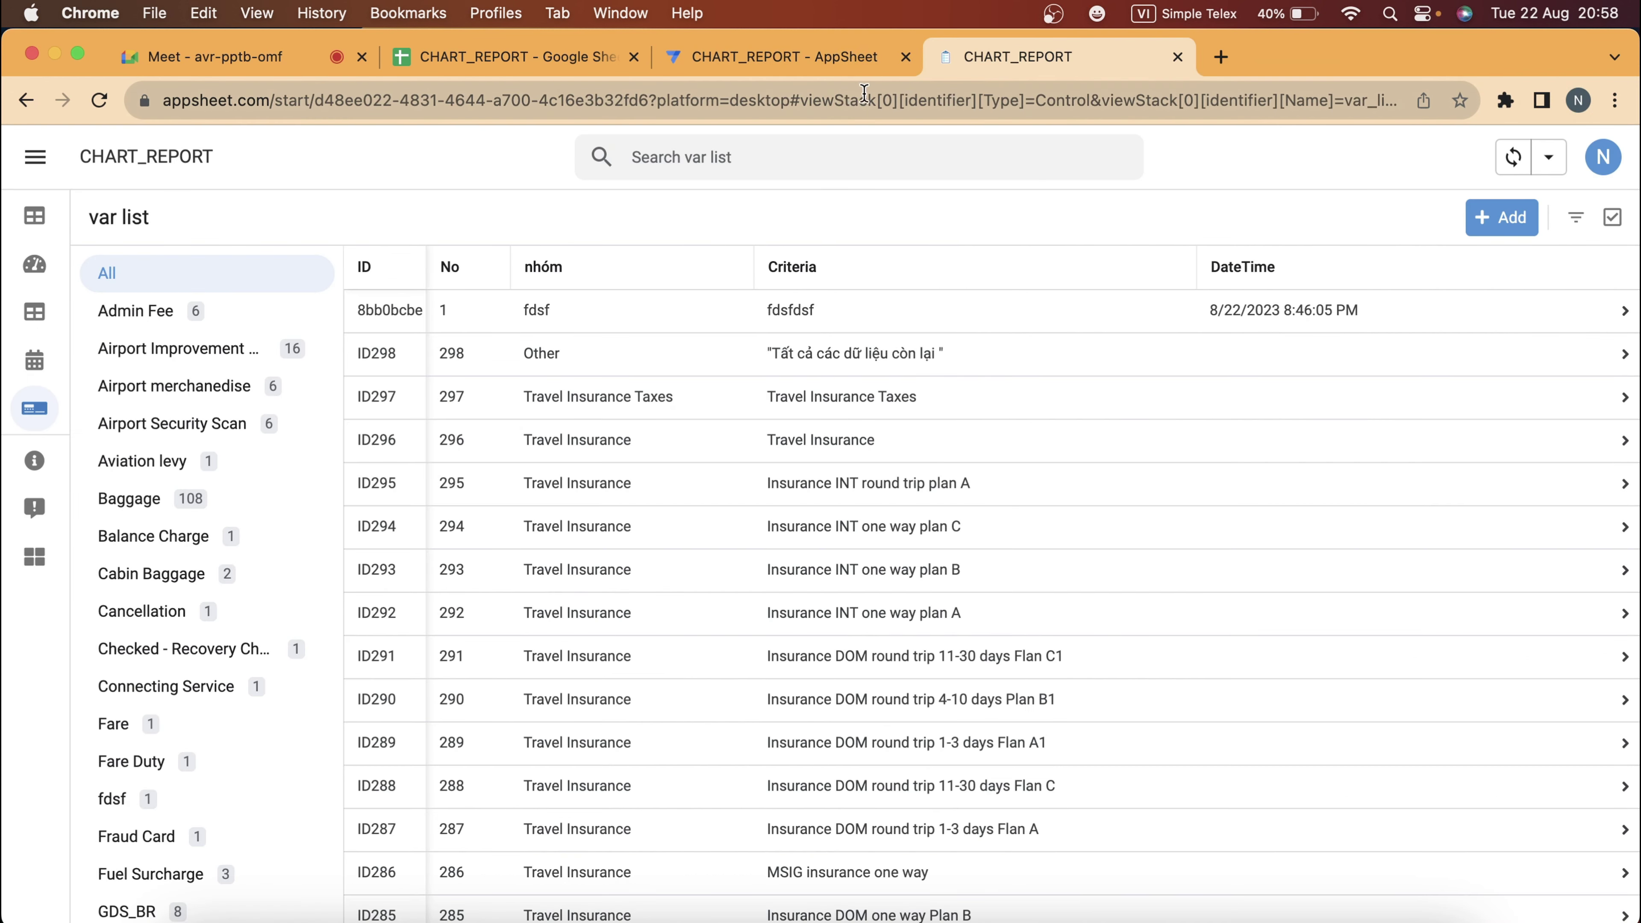
Search Google for 'menu home appsheet' in a new tab and view the image results.
click(1221, 57)
text(menu )
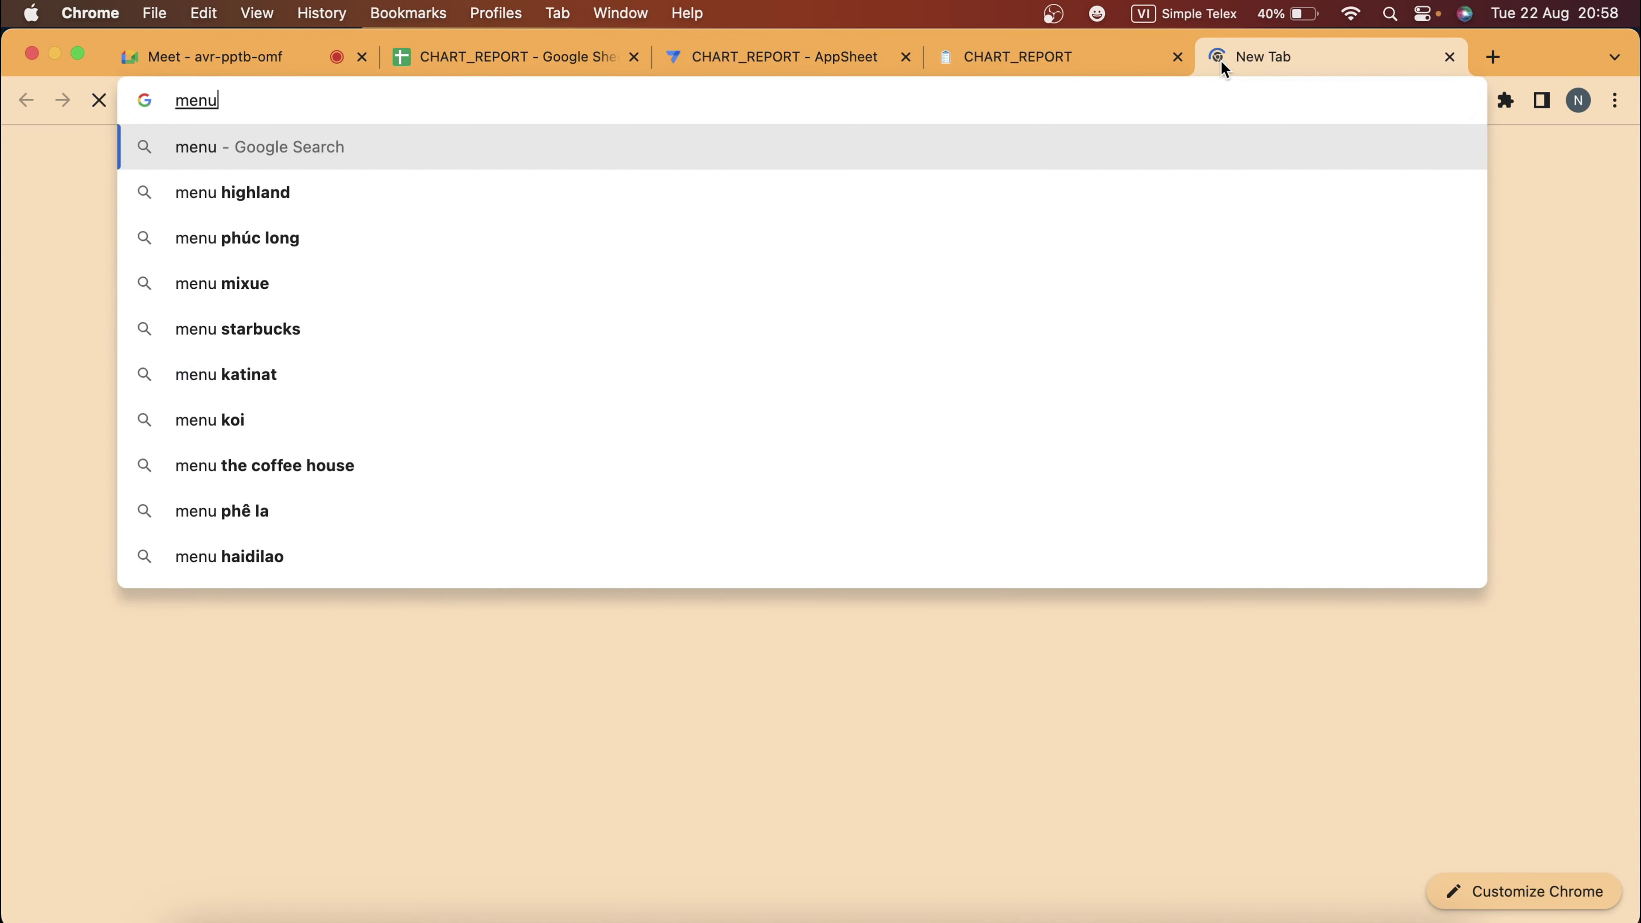
text(home)
key(Return)
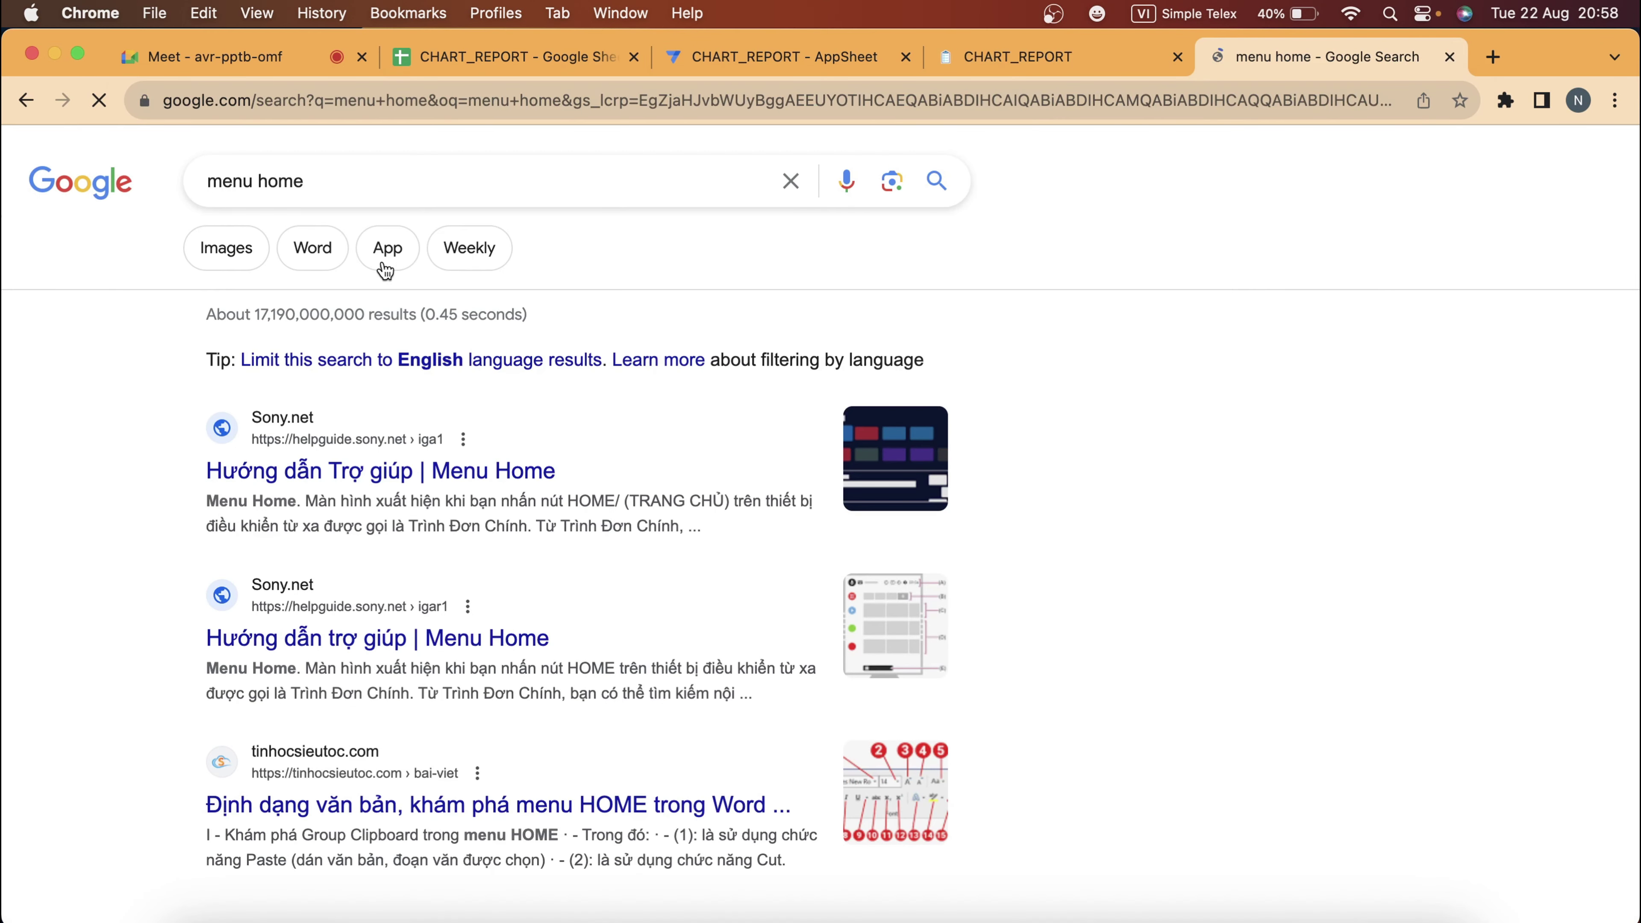
click(414, 173)
text(apps)
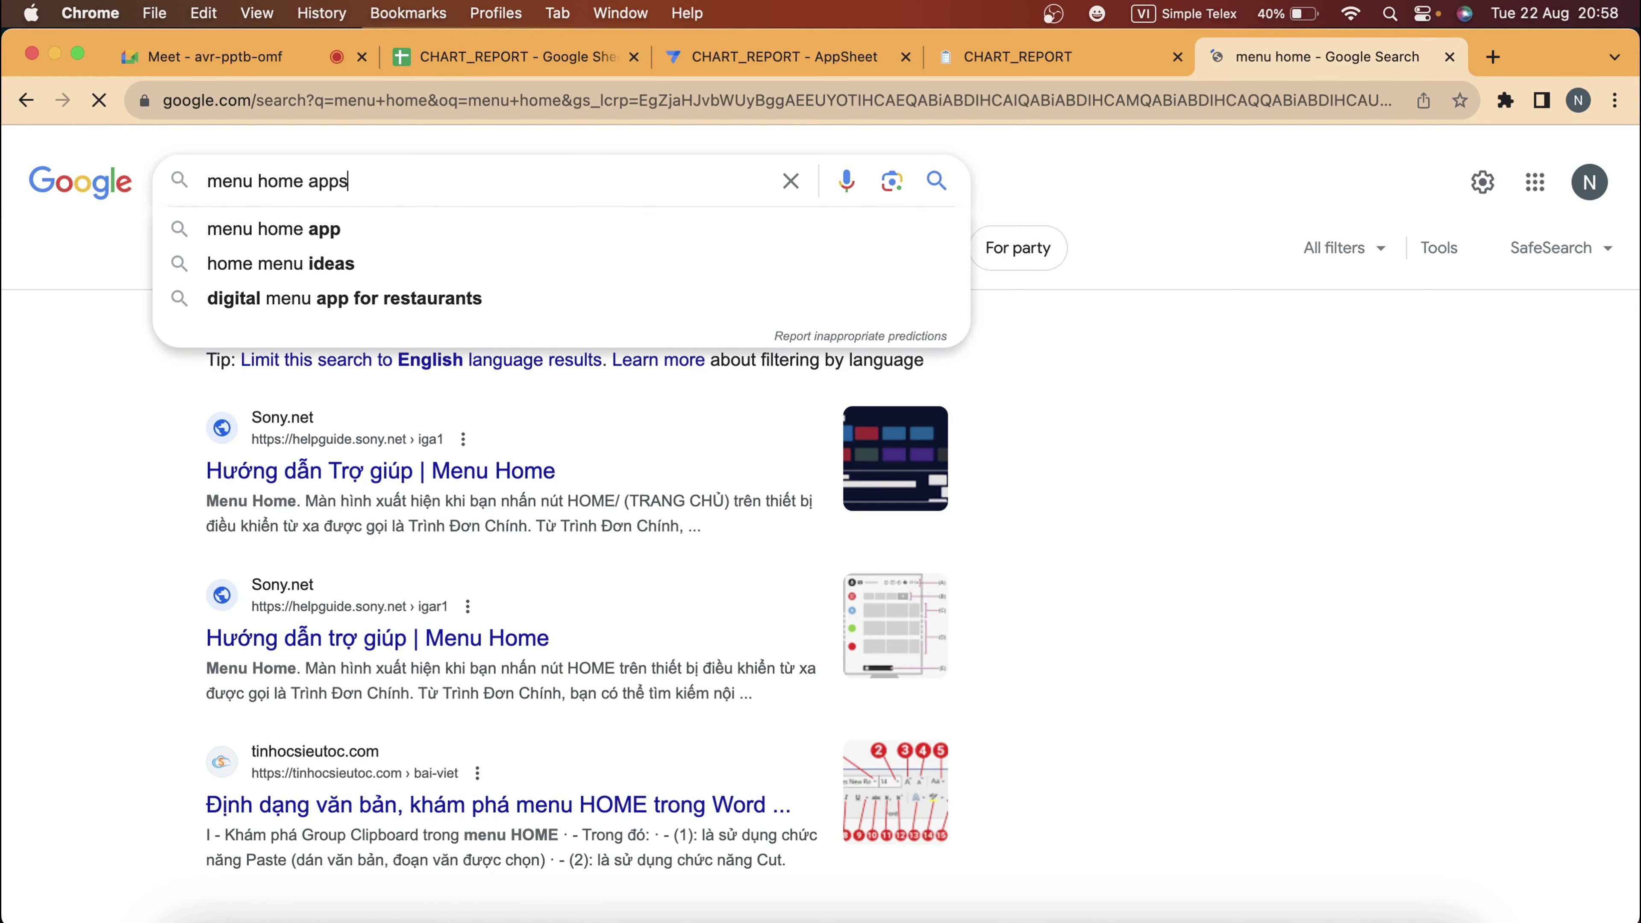
text(hêê)
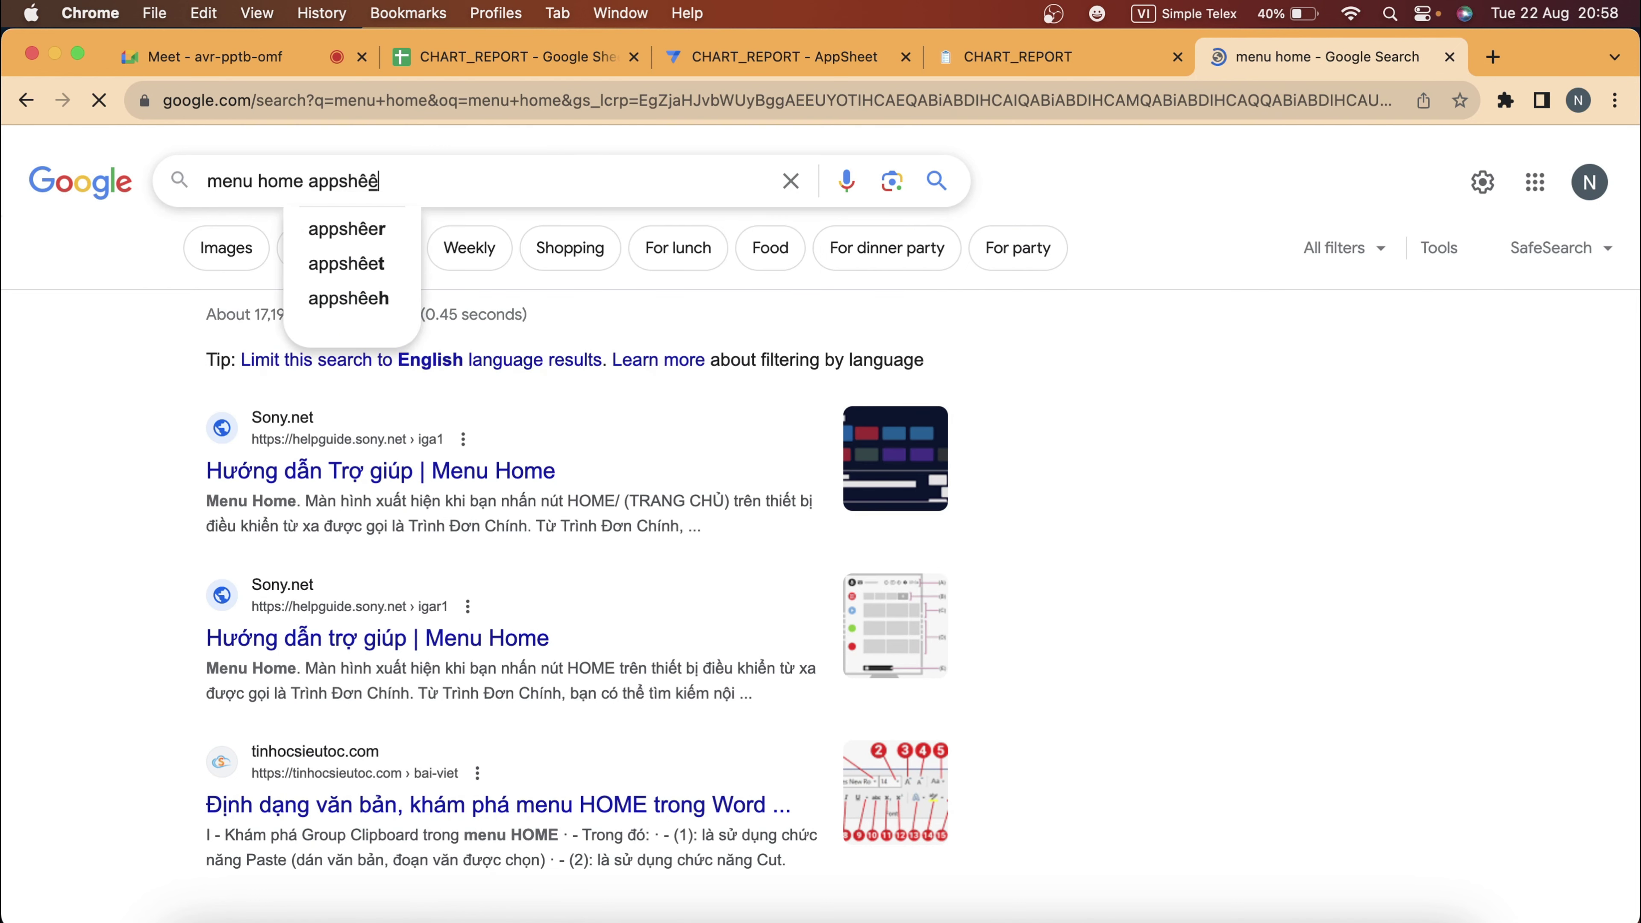
key(BackSpace)
key(BackSpace)
text(eet)
key(Return)
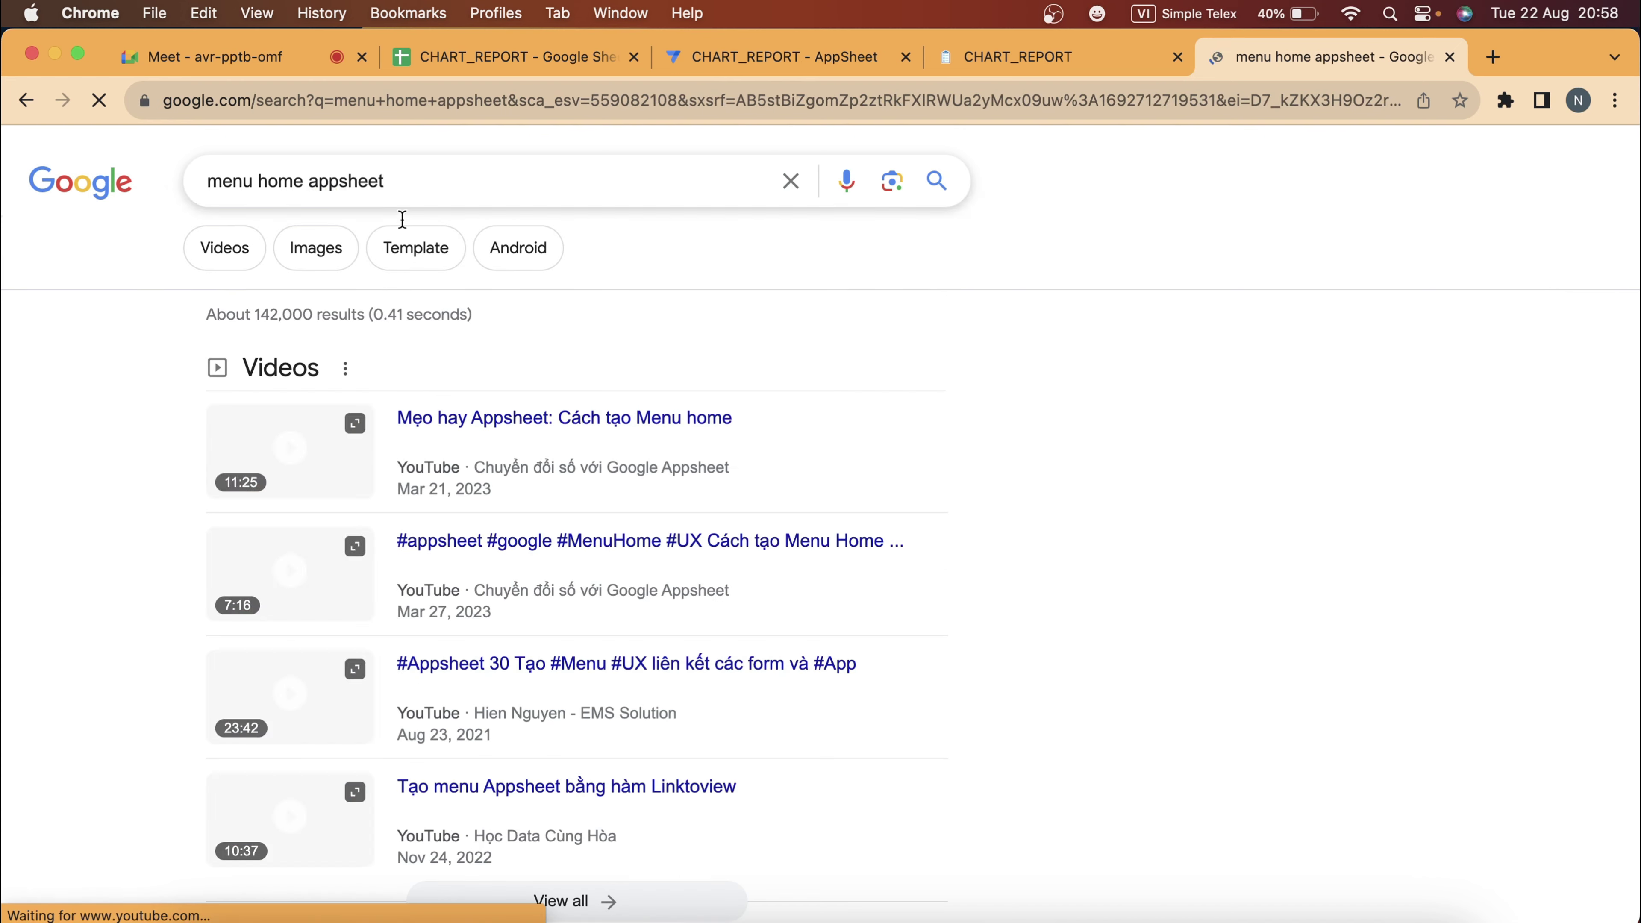
click(318, 248)
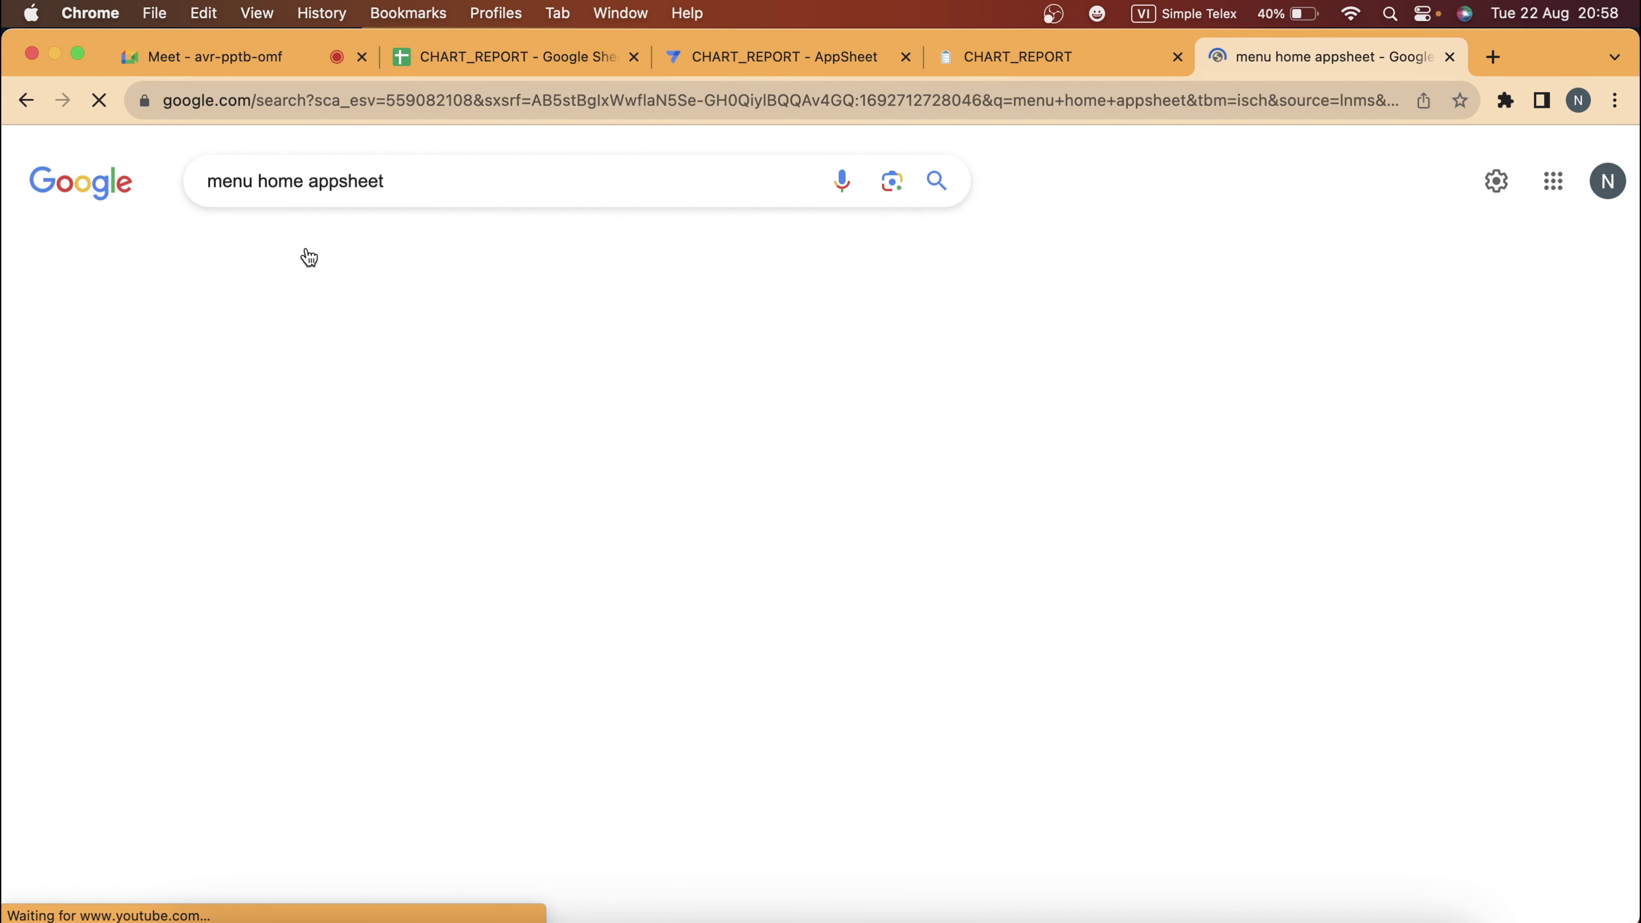